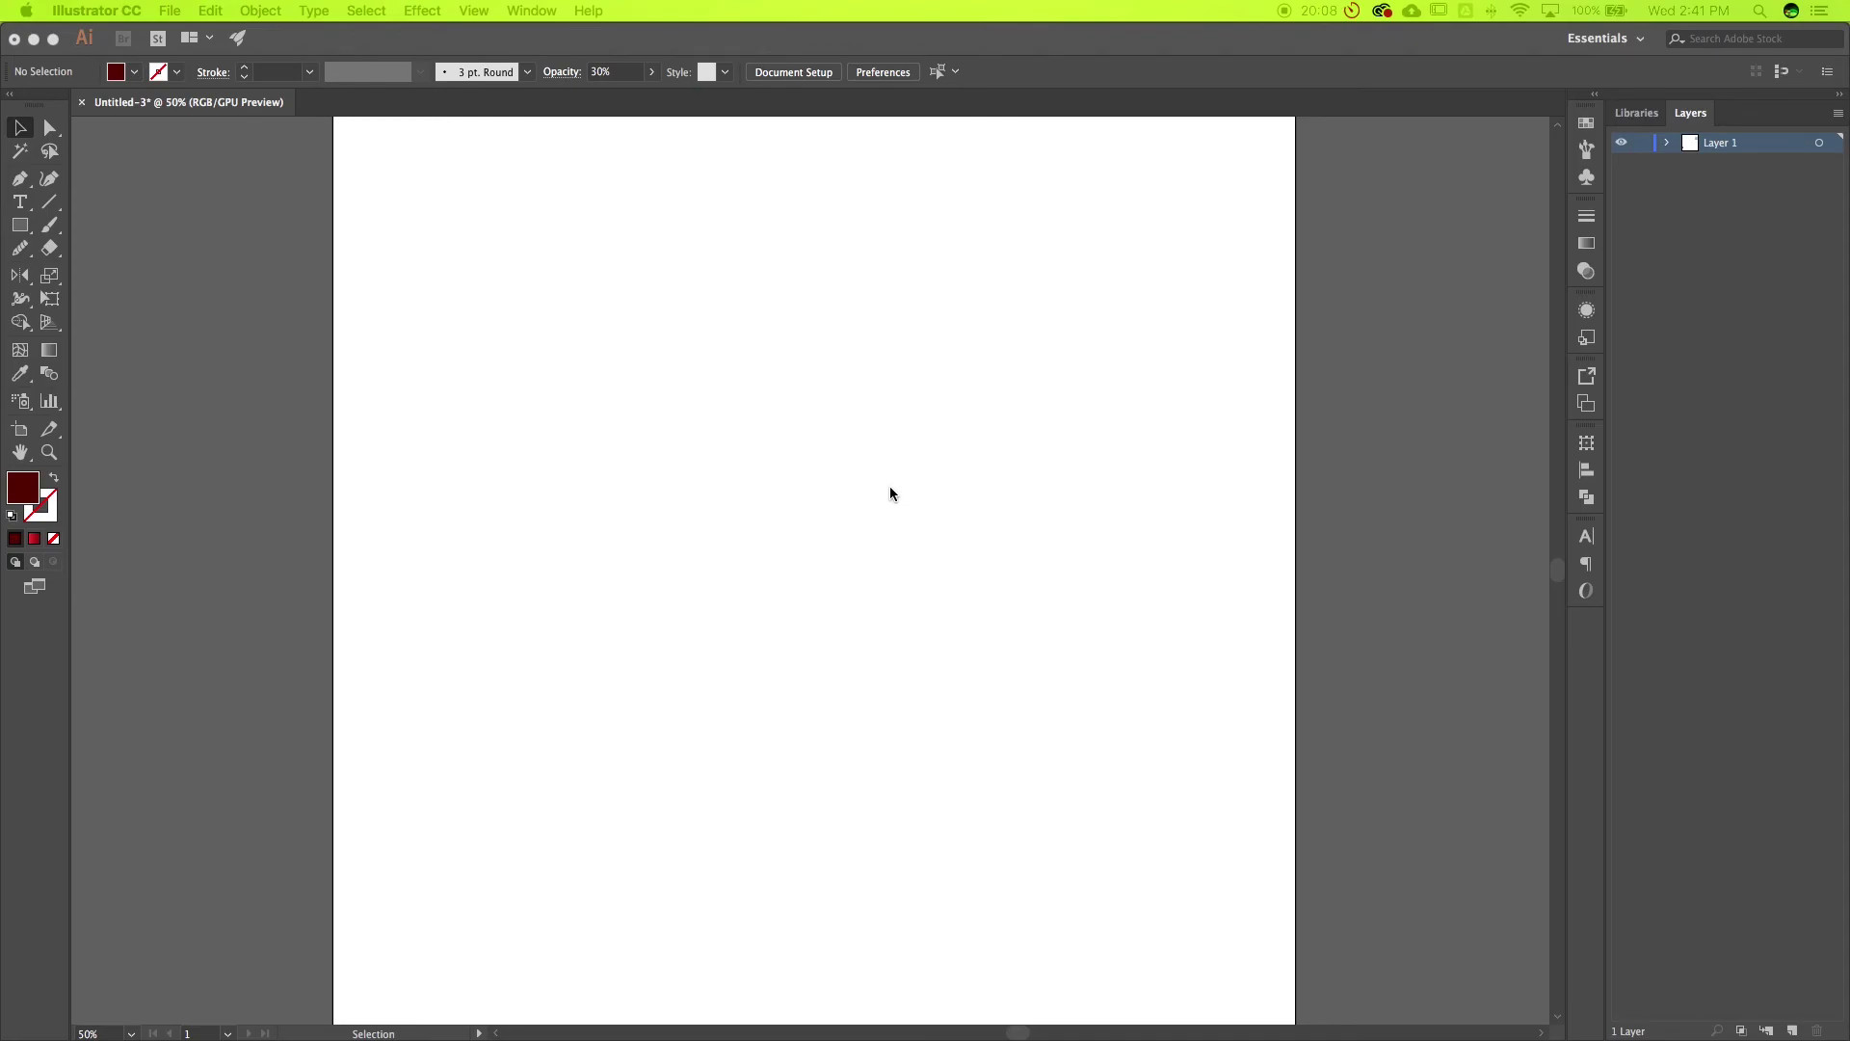
# Draw a closed bean-shaped path from four smooth curved Pen anchors
pyautogui.hscroll(10, 889, 494)
pyautogui.hscroll(5, 891, 494)
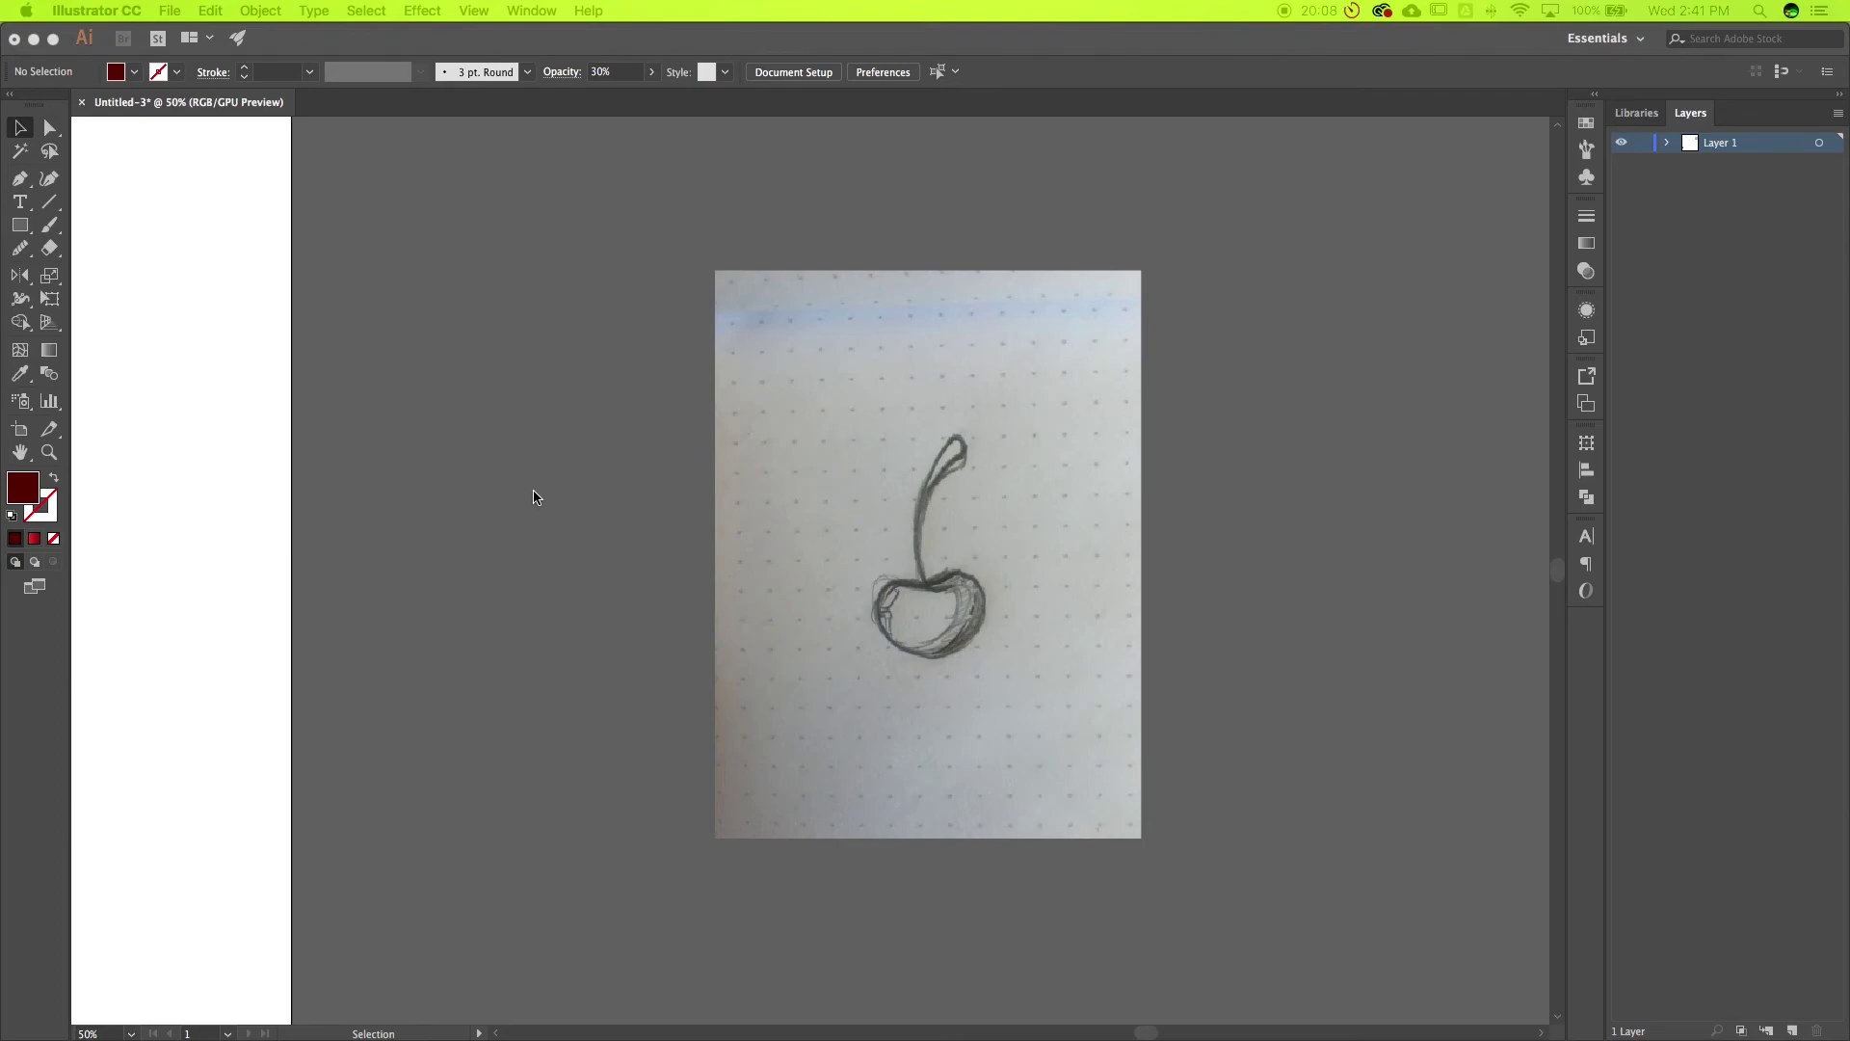
pyautogui.hscroll(-15, 536, 497)
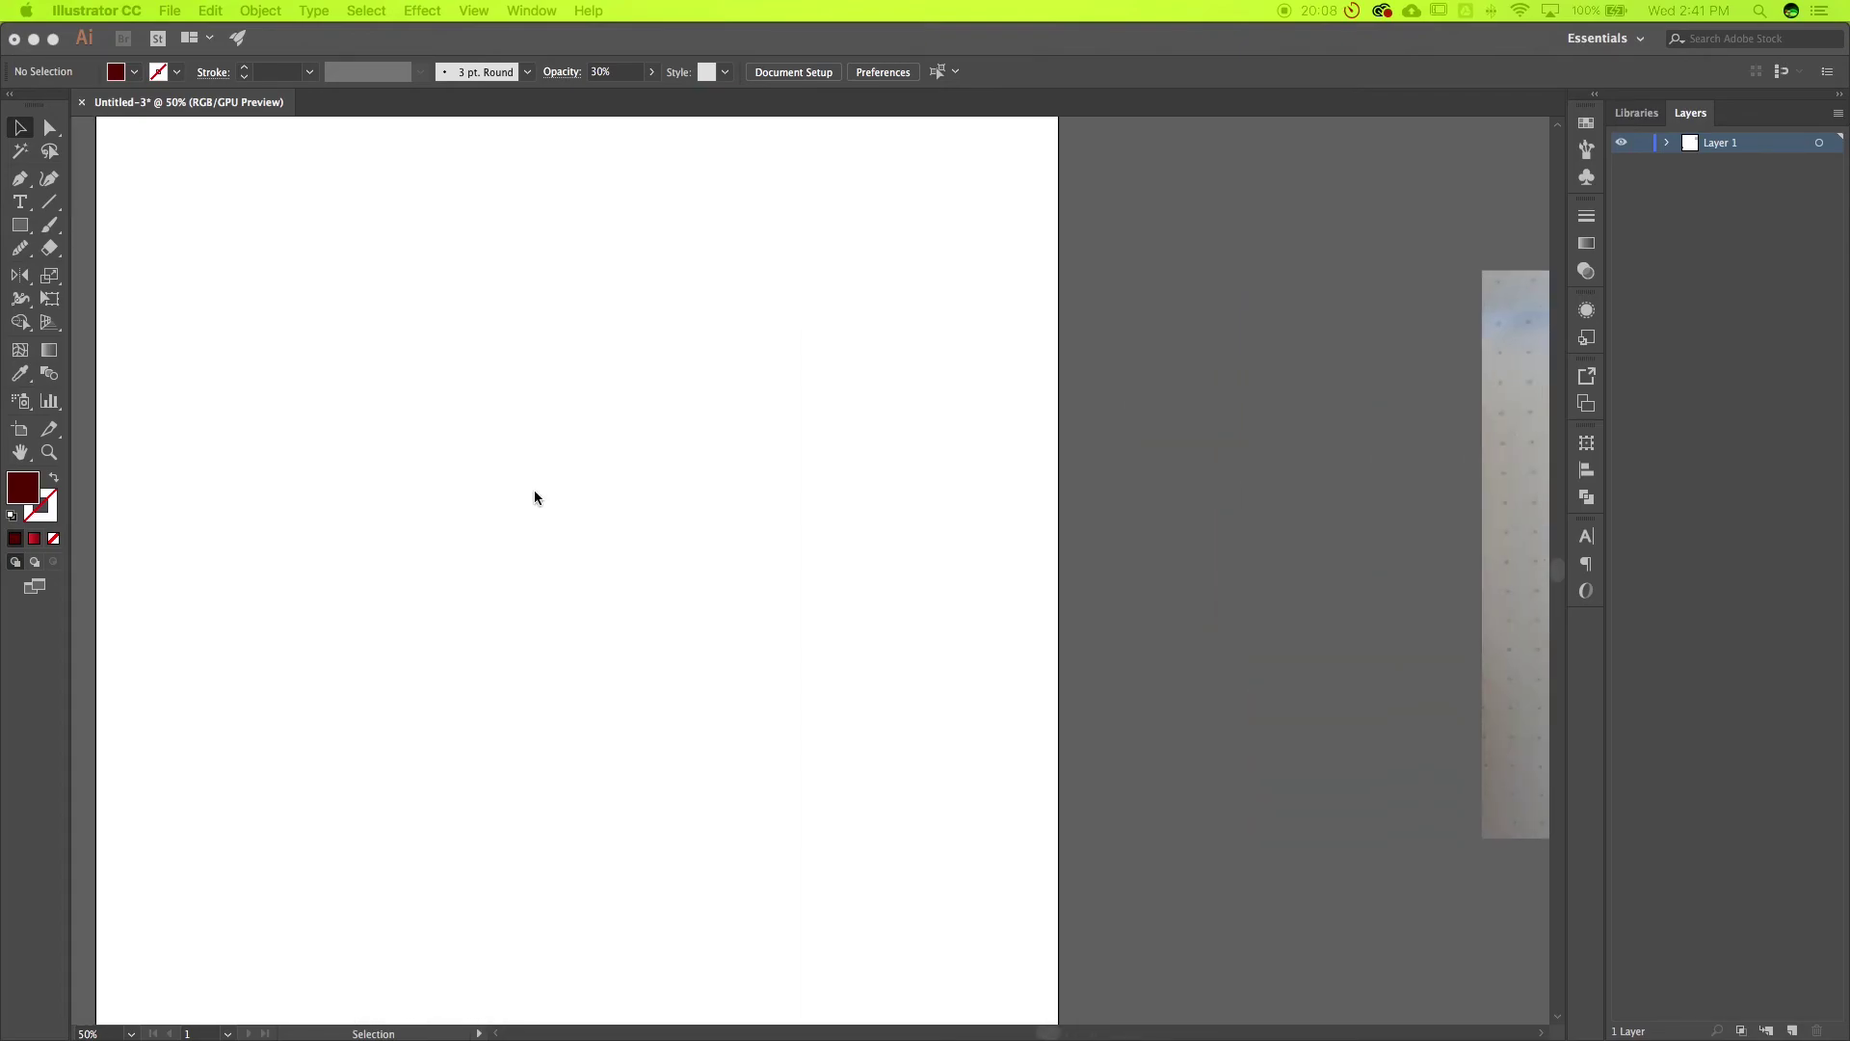
pyautogui.hscroll(-4, 537, 497)
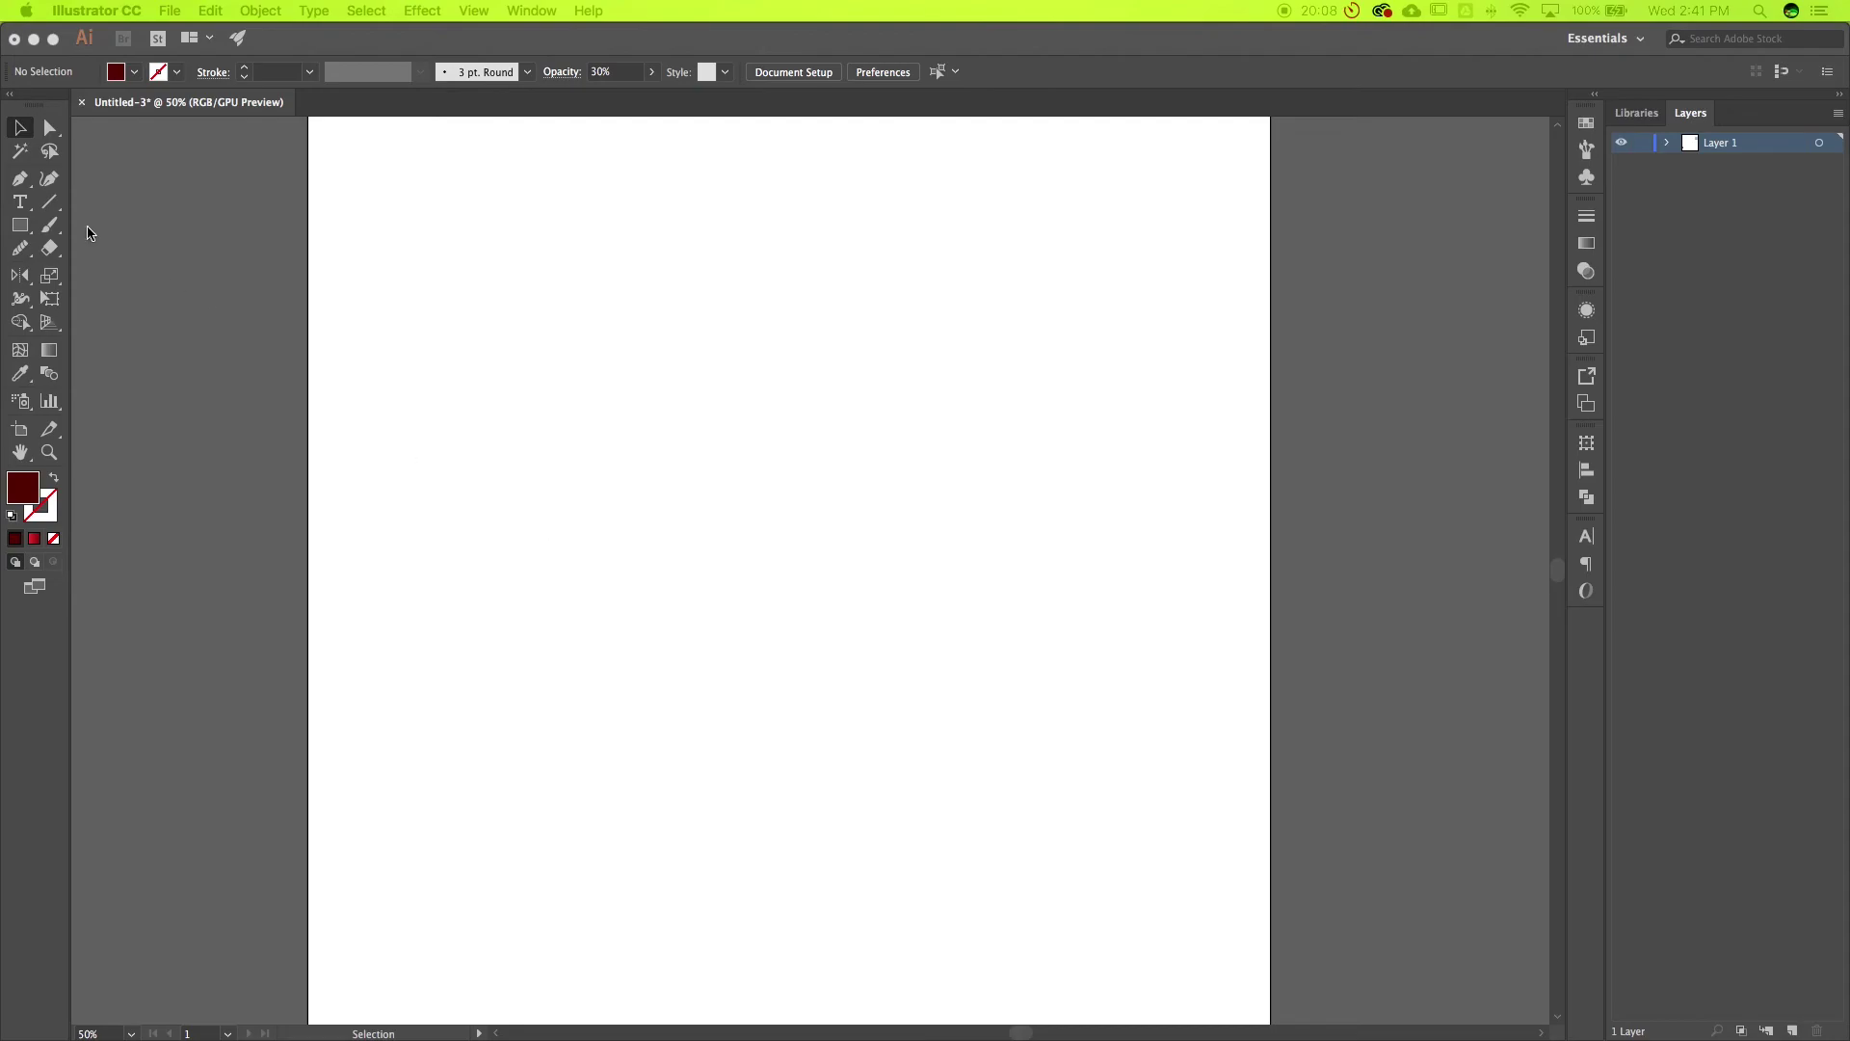
pyautogui.click(30, 191)
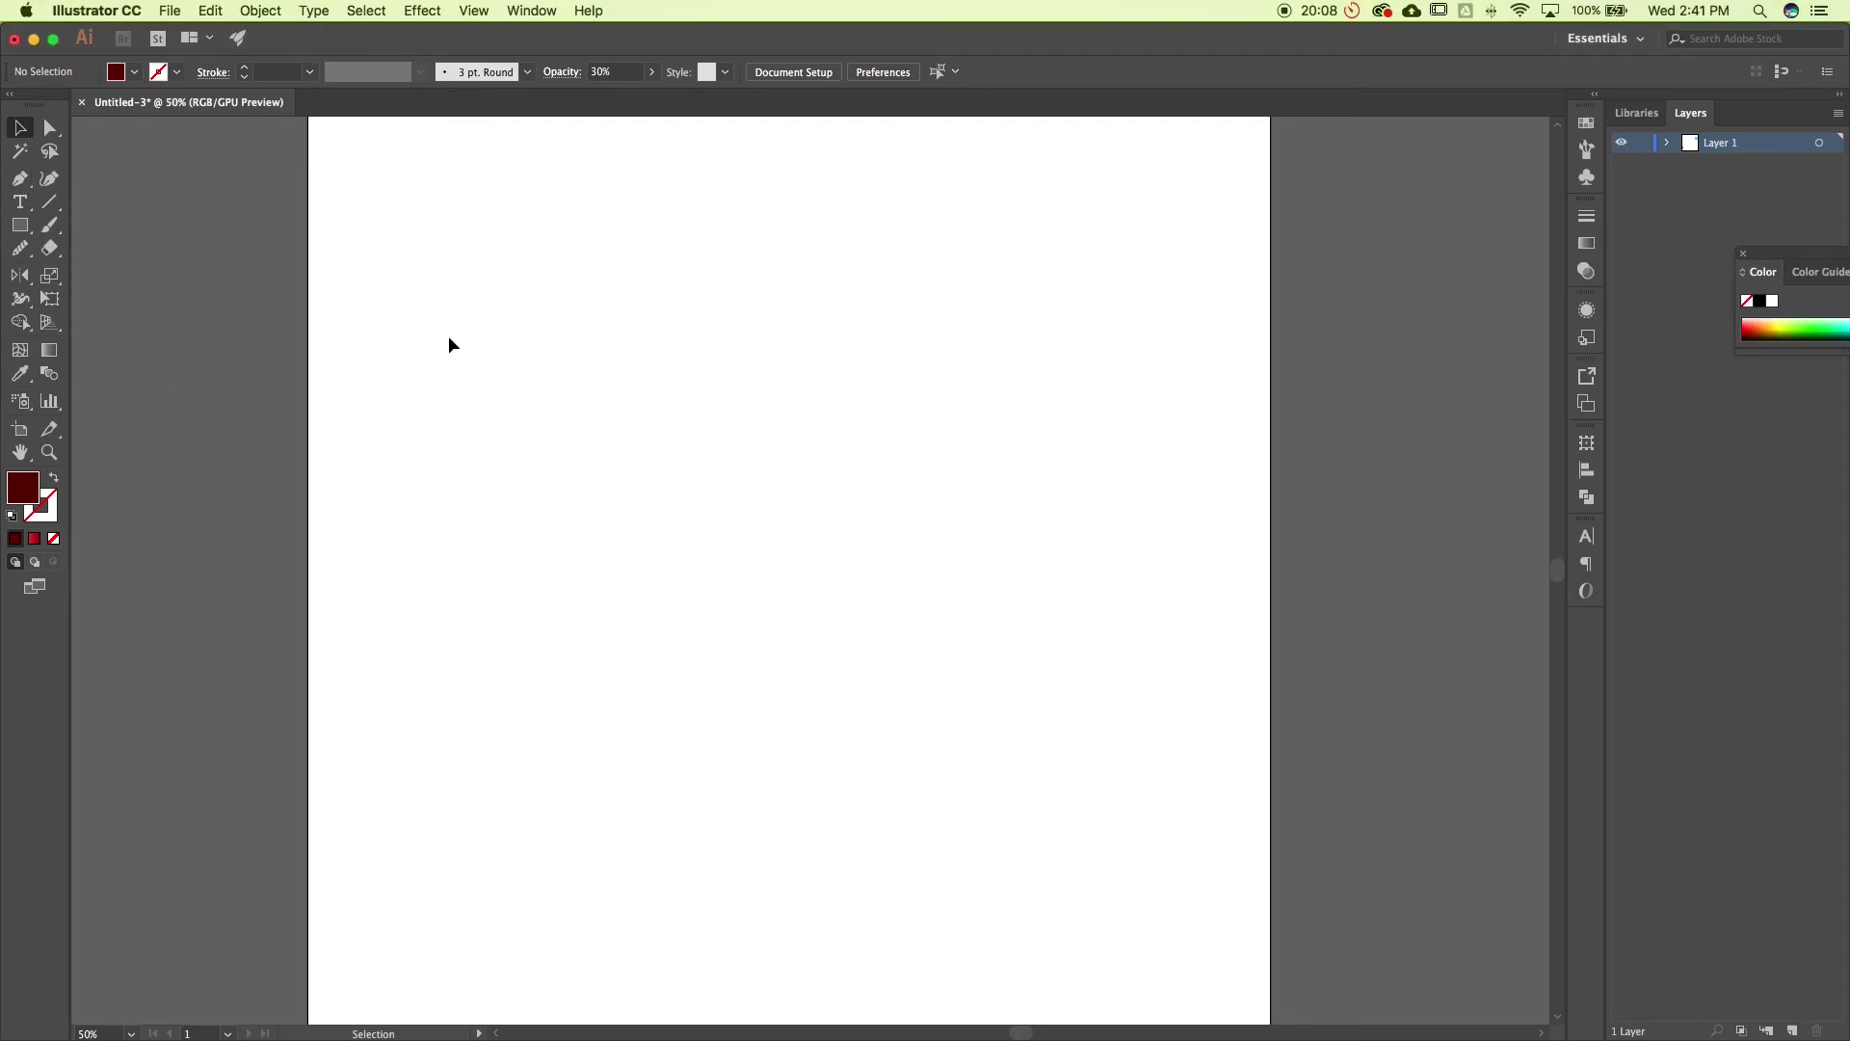
pyautogui.click(20, 180)
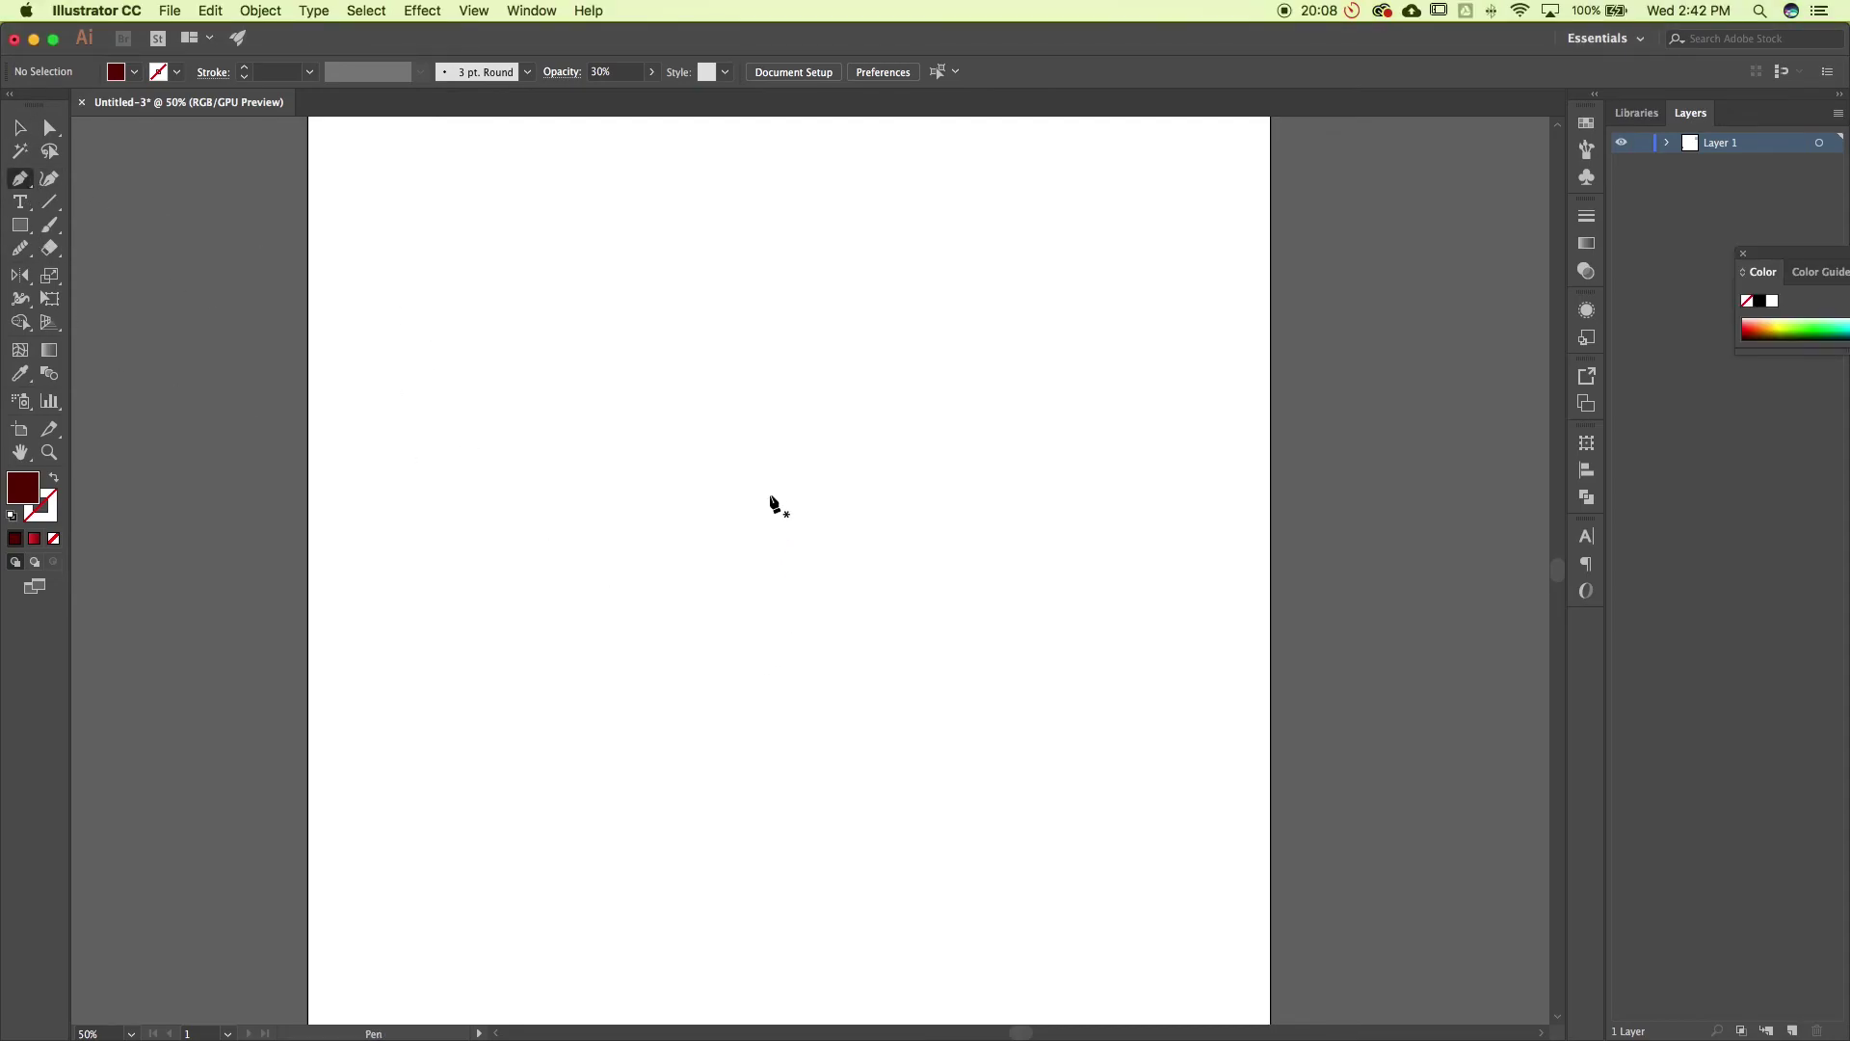
pyautogui.moveTo(599, 498); pyautogui.dragTo(617, 472)
pyautogui.moveTo(756, 508); pyautogui.dragTo(920, 492)
pyautogui.moveTo(777, 682); pyautogui.dragTo(618, 683)
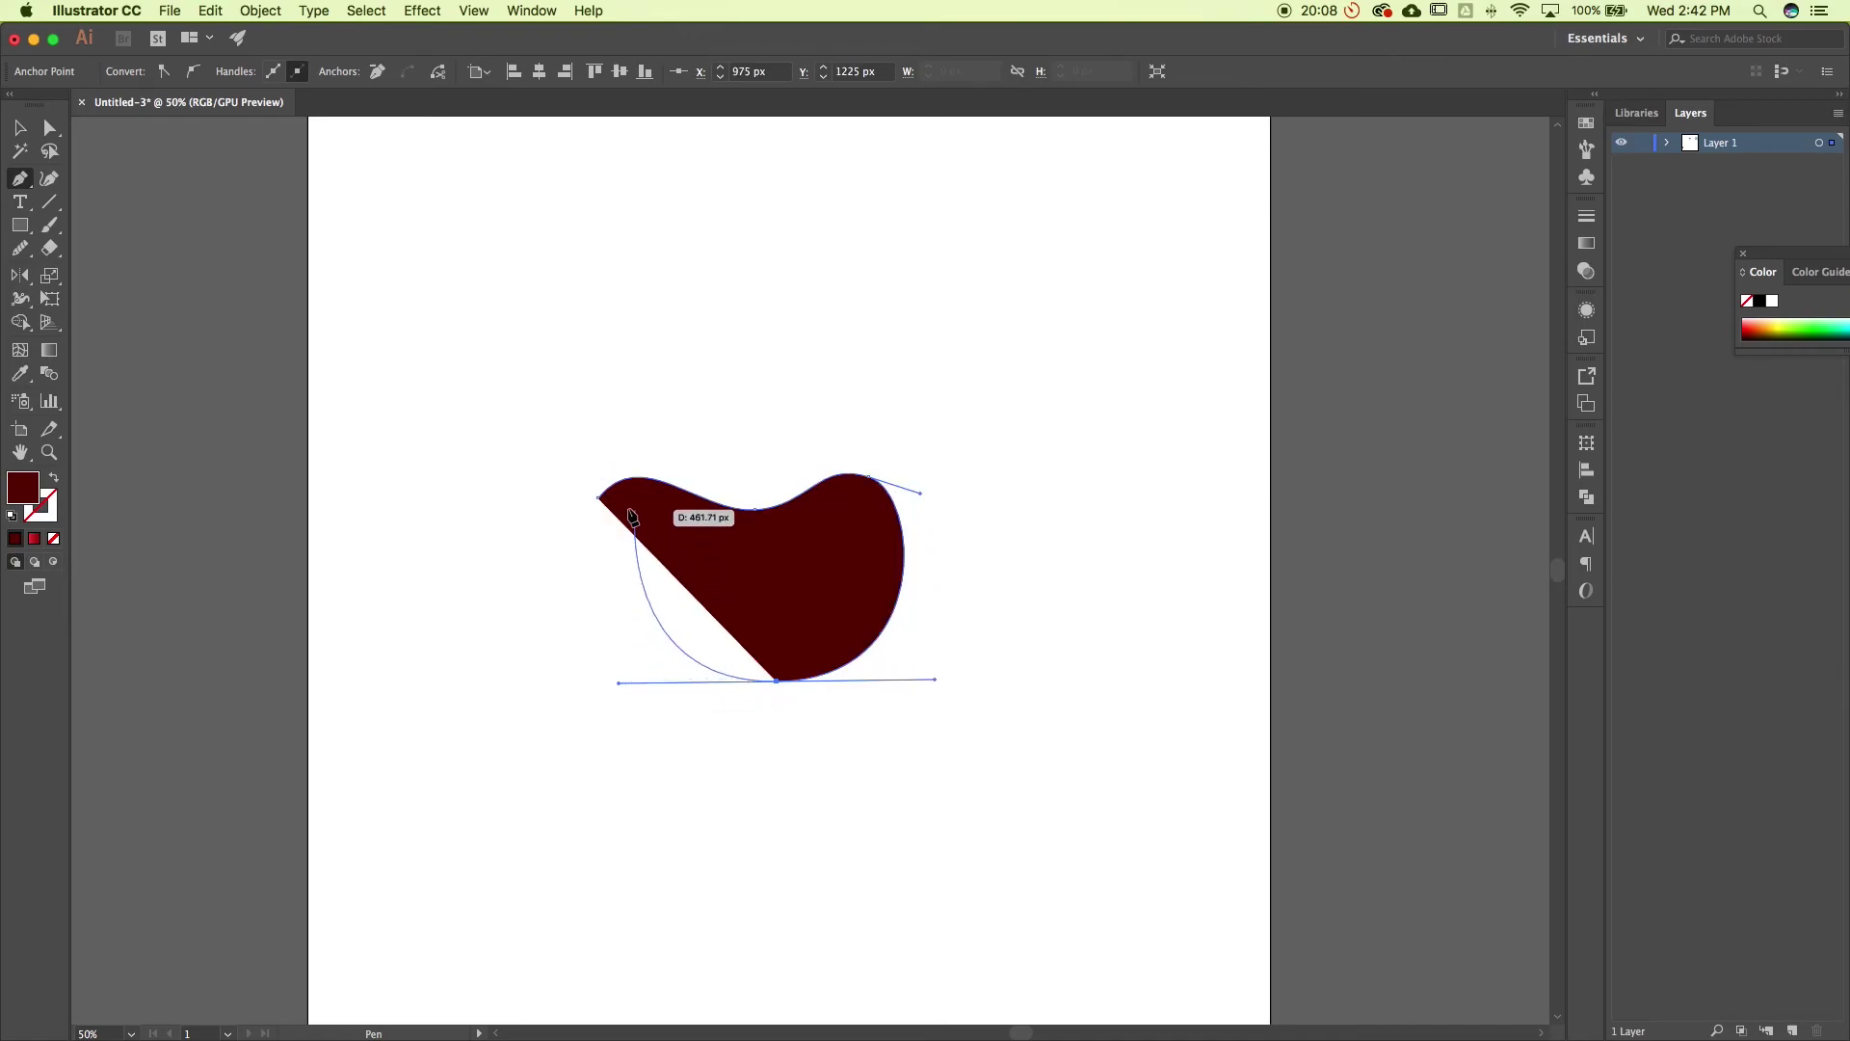
pyautogui.moveTo(599, 500); pyautogui.dragTo(638, 431)
# Scale the bean down to about 305.7 × 200.2 px, zoom in, and reposition it
pyautogui.press('v')
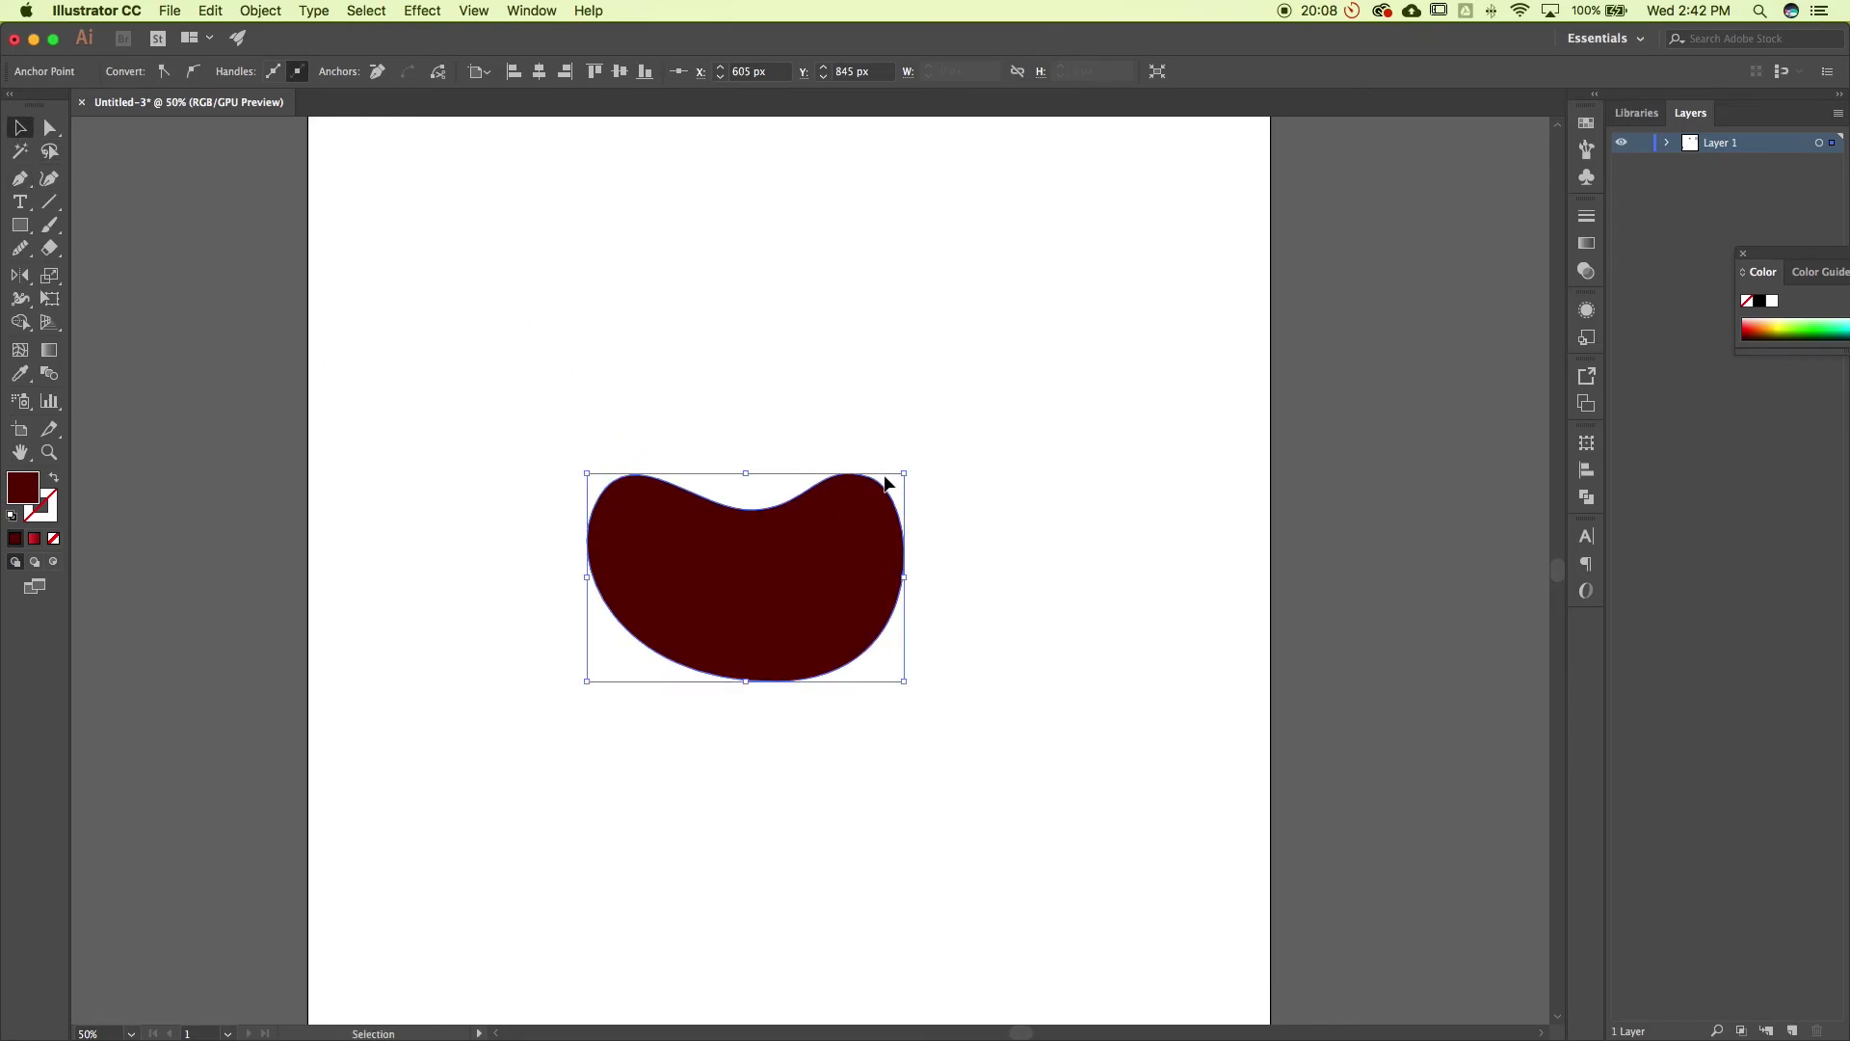
pyautogui.moveTo(907, 472); pyautogui.dragTo(738, 570)
pyautogui.moveTo(664, 634); pyautogui.dragTo(765, 573)
pyautogui.press('super+equal')
pyautogui.press('super+equal')
pyautogui.press('super+equal')
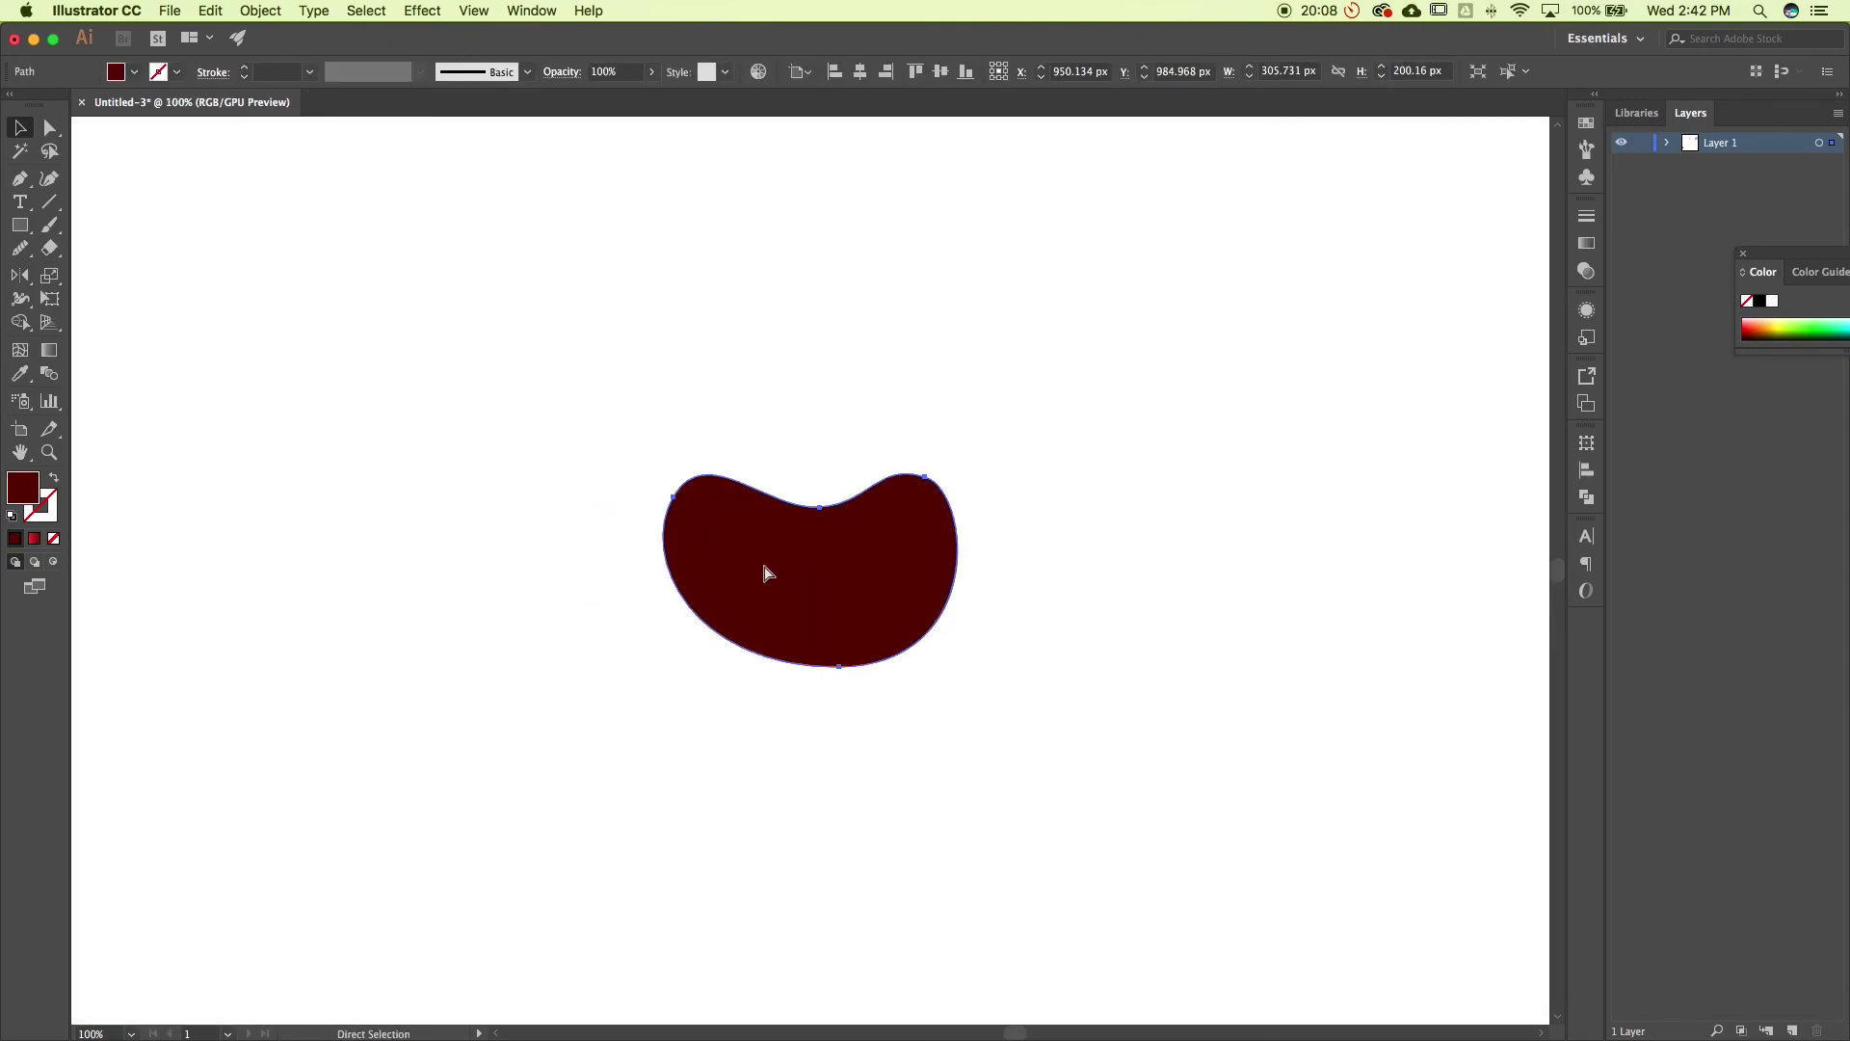
pyautogui.moveTo(912, 628); pyautogui.dragTo(854, 604)
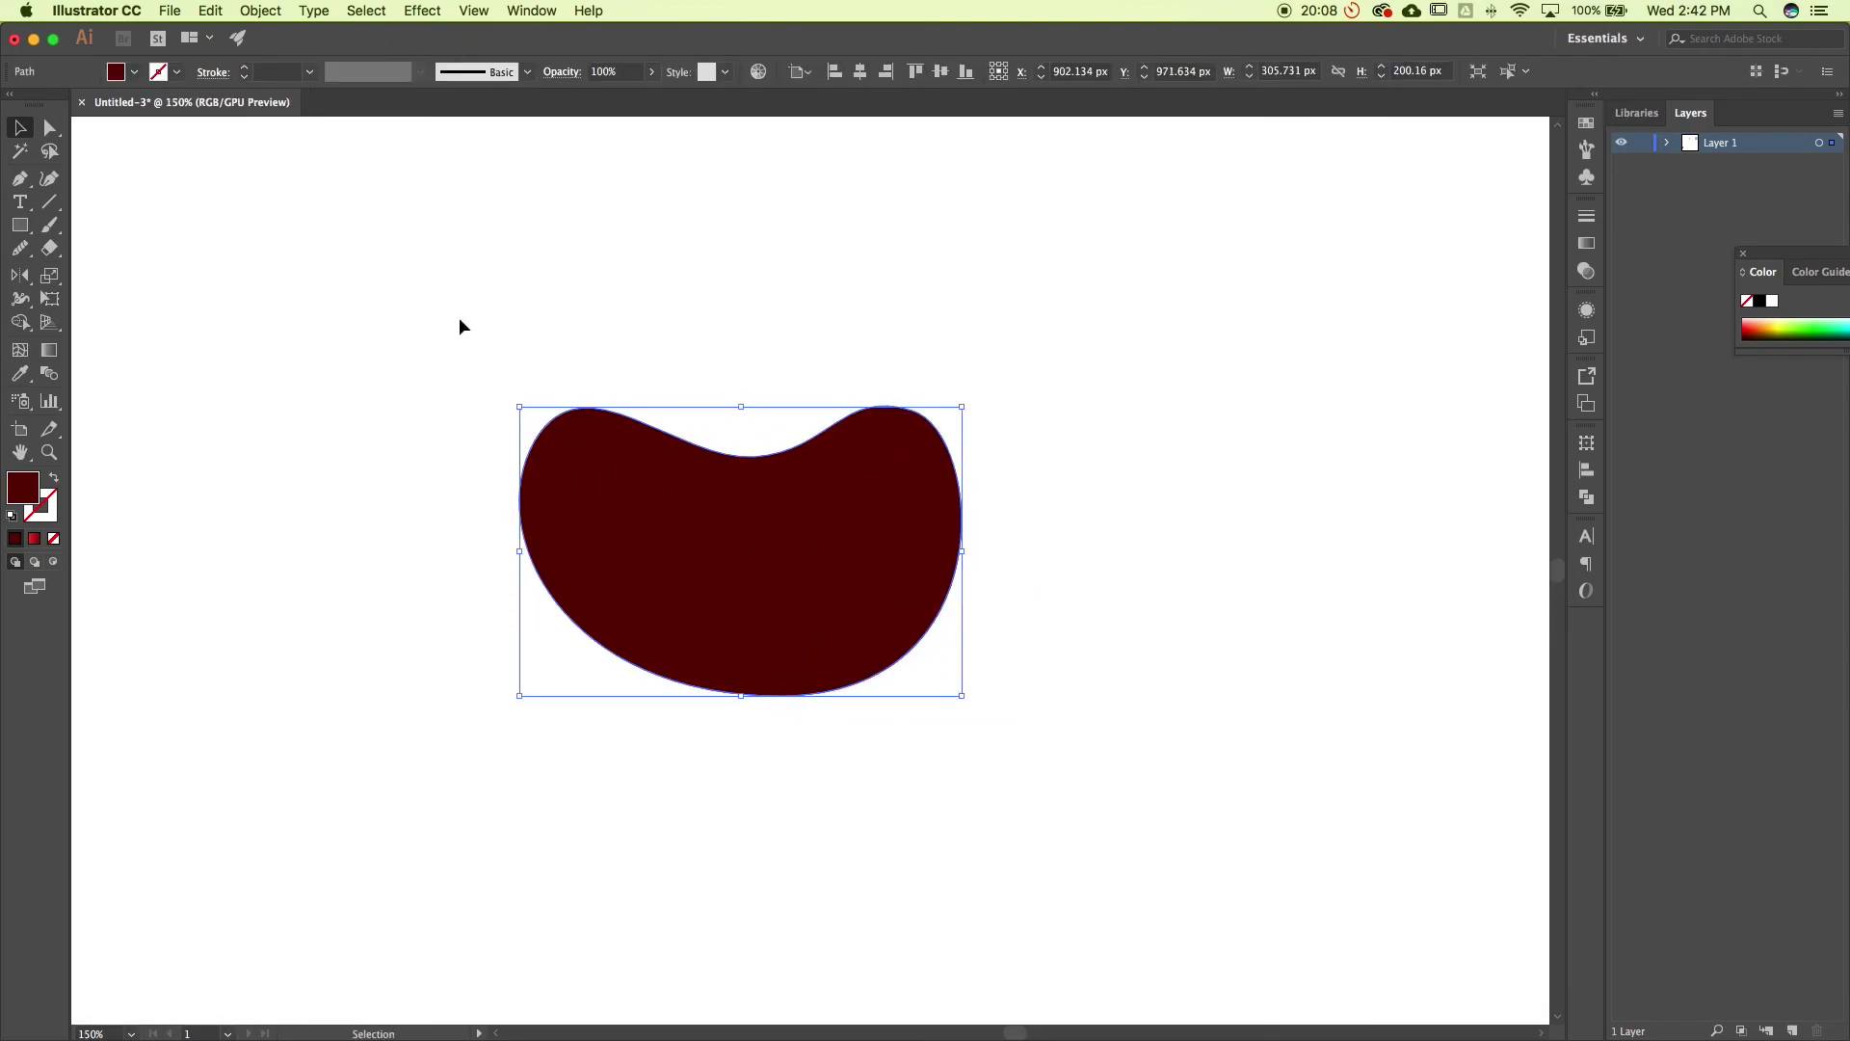
# Adjust the top-dip anchor and the bean's upper-right curve with Direct Selection
pyautogui.click(407, 296)
pyautogui.press('a')
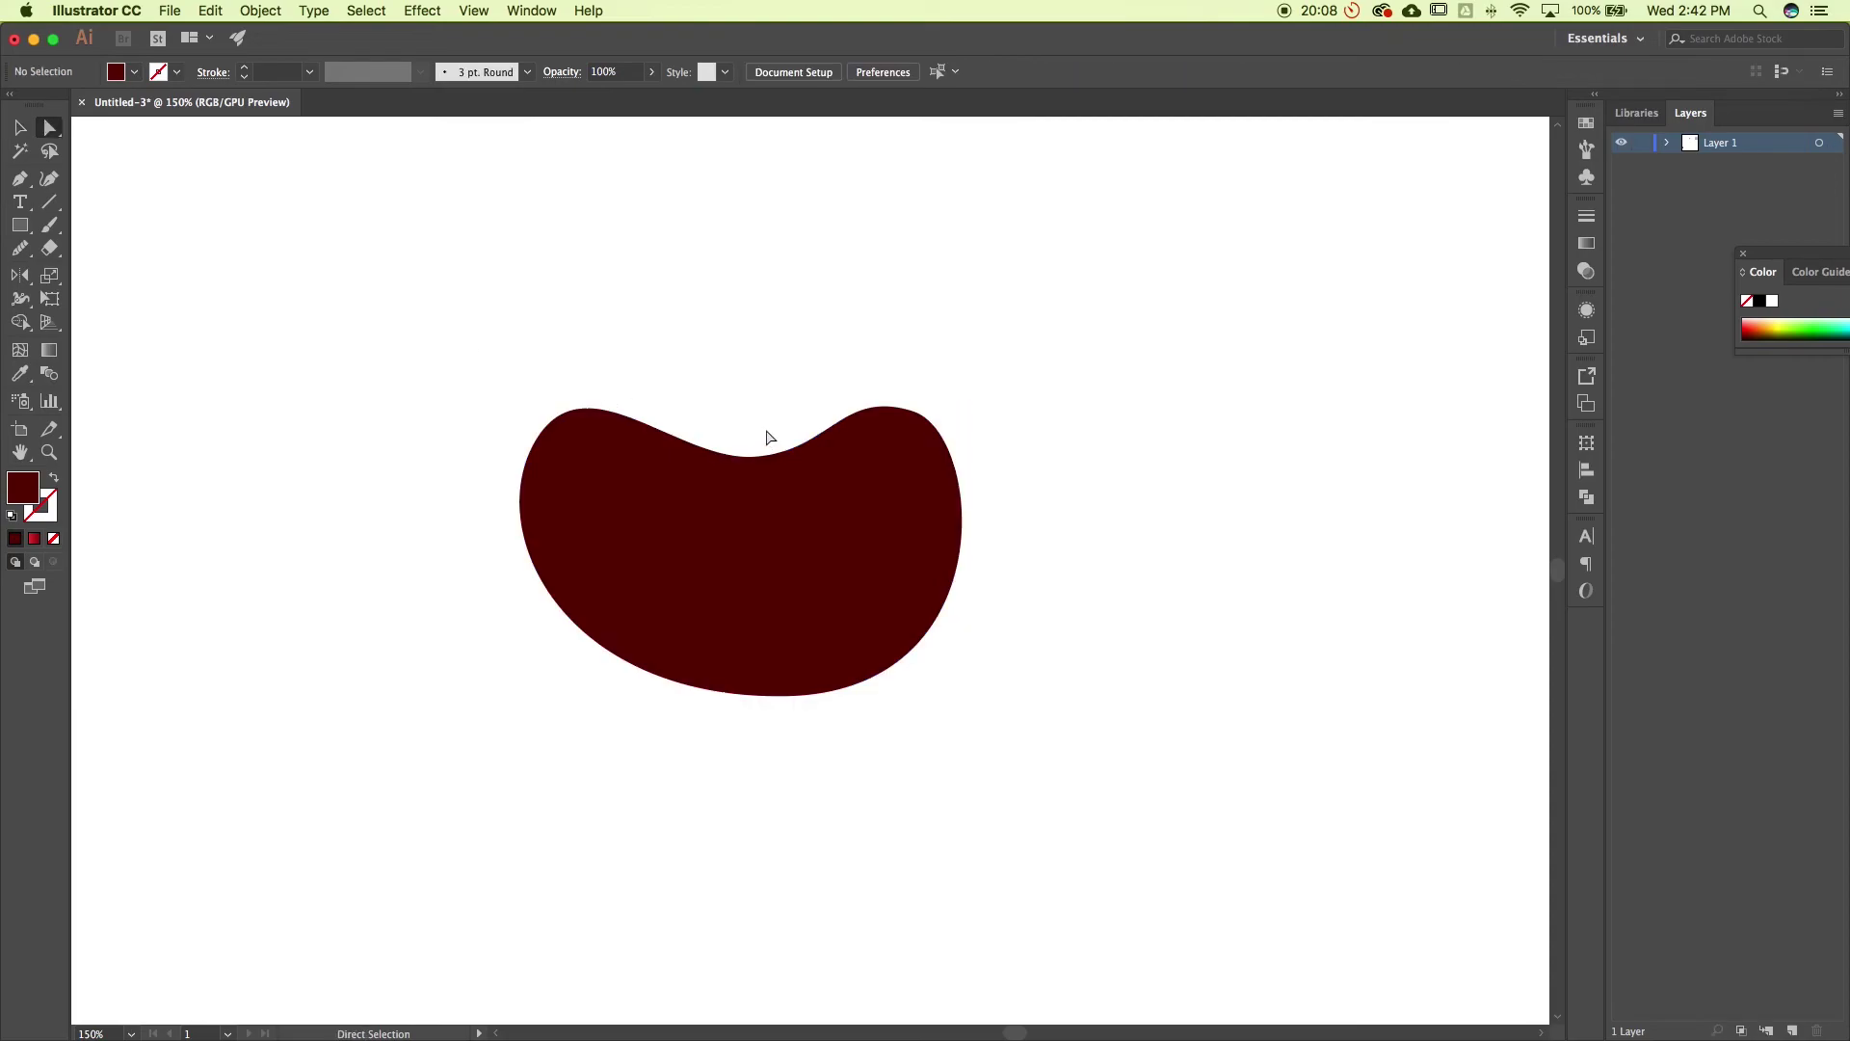
pyautogui.click(748, 456)
pyautogui.moveTo(757, 459); pyautogui.dragTo(744, 449)
pyautogui.click(727, 640)
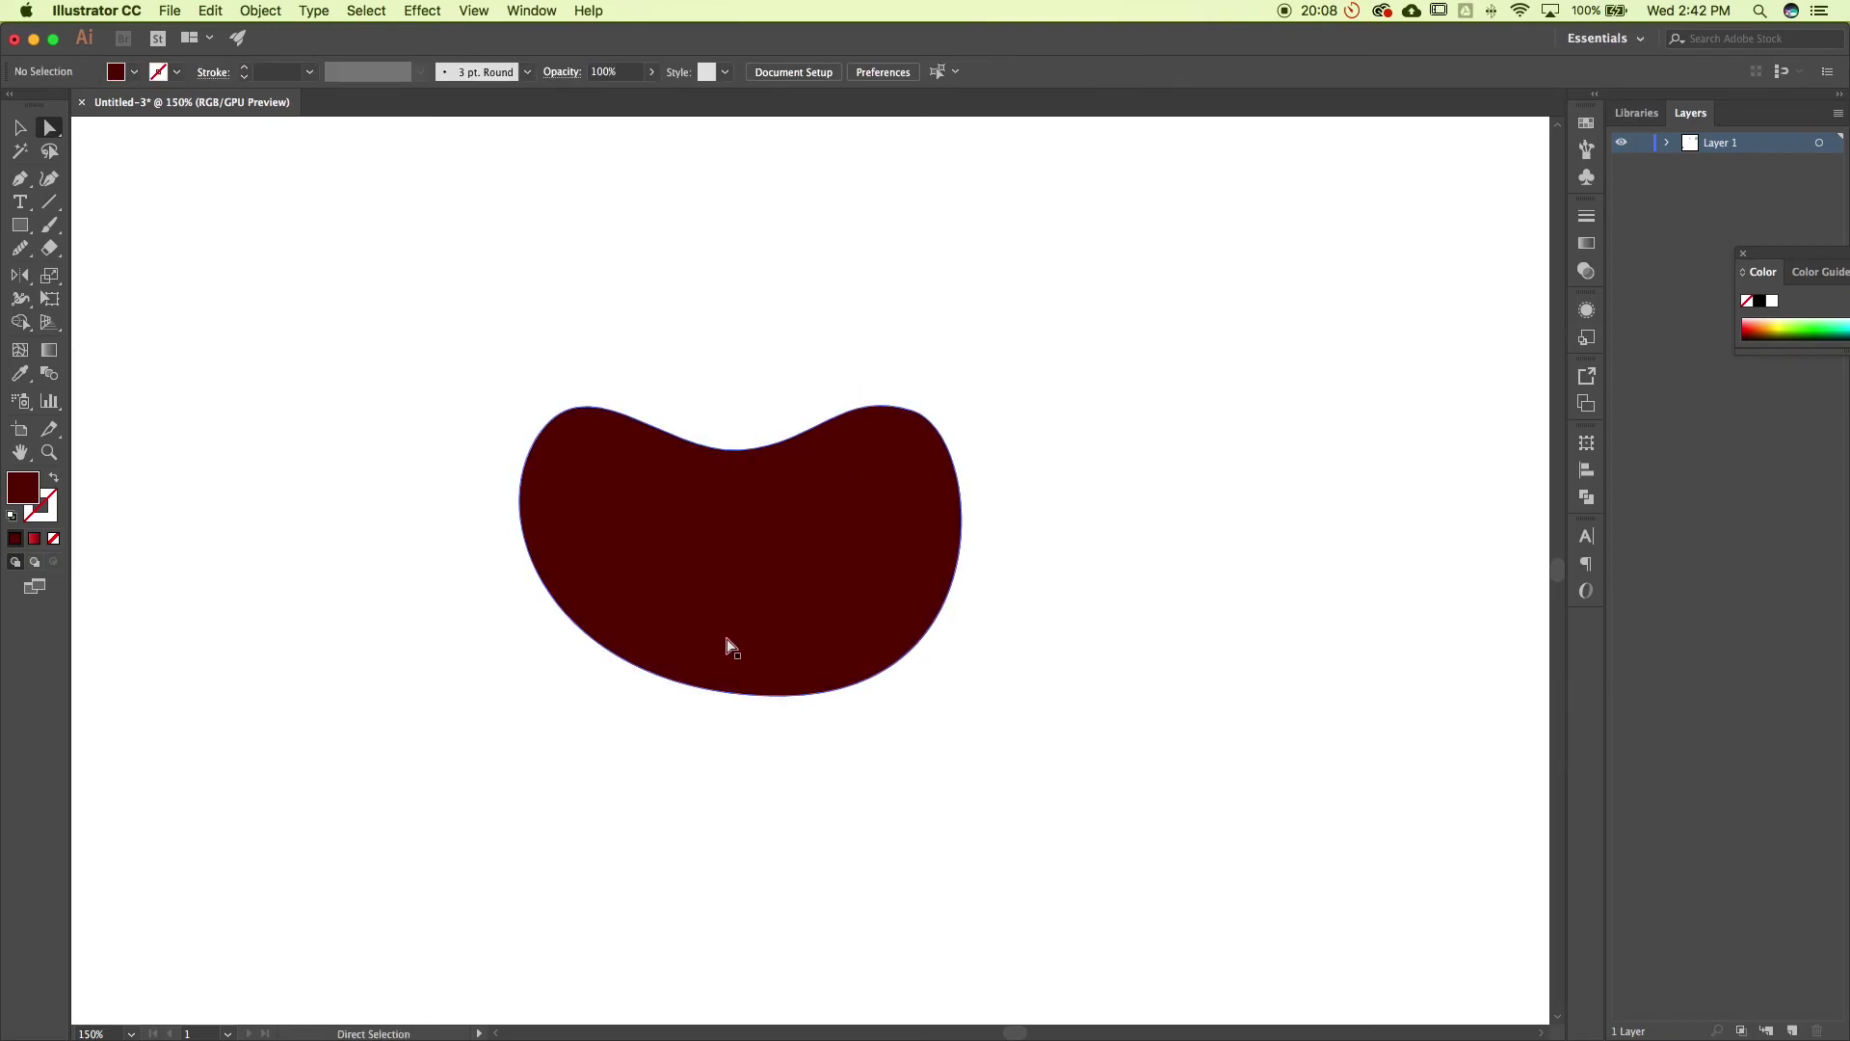
pyautogui.moveTo(725, 688)
pyautogui.mouseDown()
pyautogui.moveTo(789, 697)
pyautogui.moveTo(721, 703)
pyautogui.mouseUp()
pyautogui.moveTo(966, 433); pyautogui.dragTo(986, 462)
pyautogui.moveTo(896, 412); pyautogui.dragTo(888, 433)
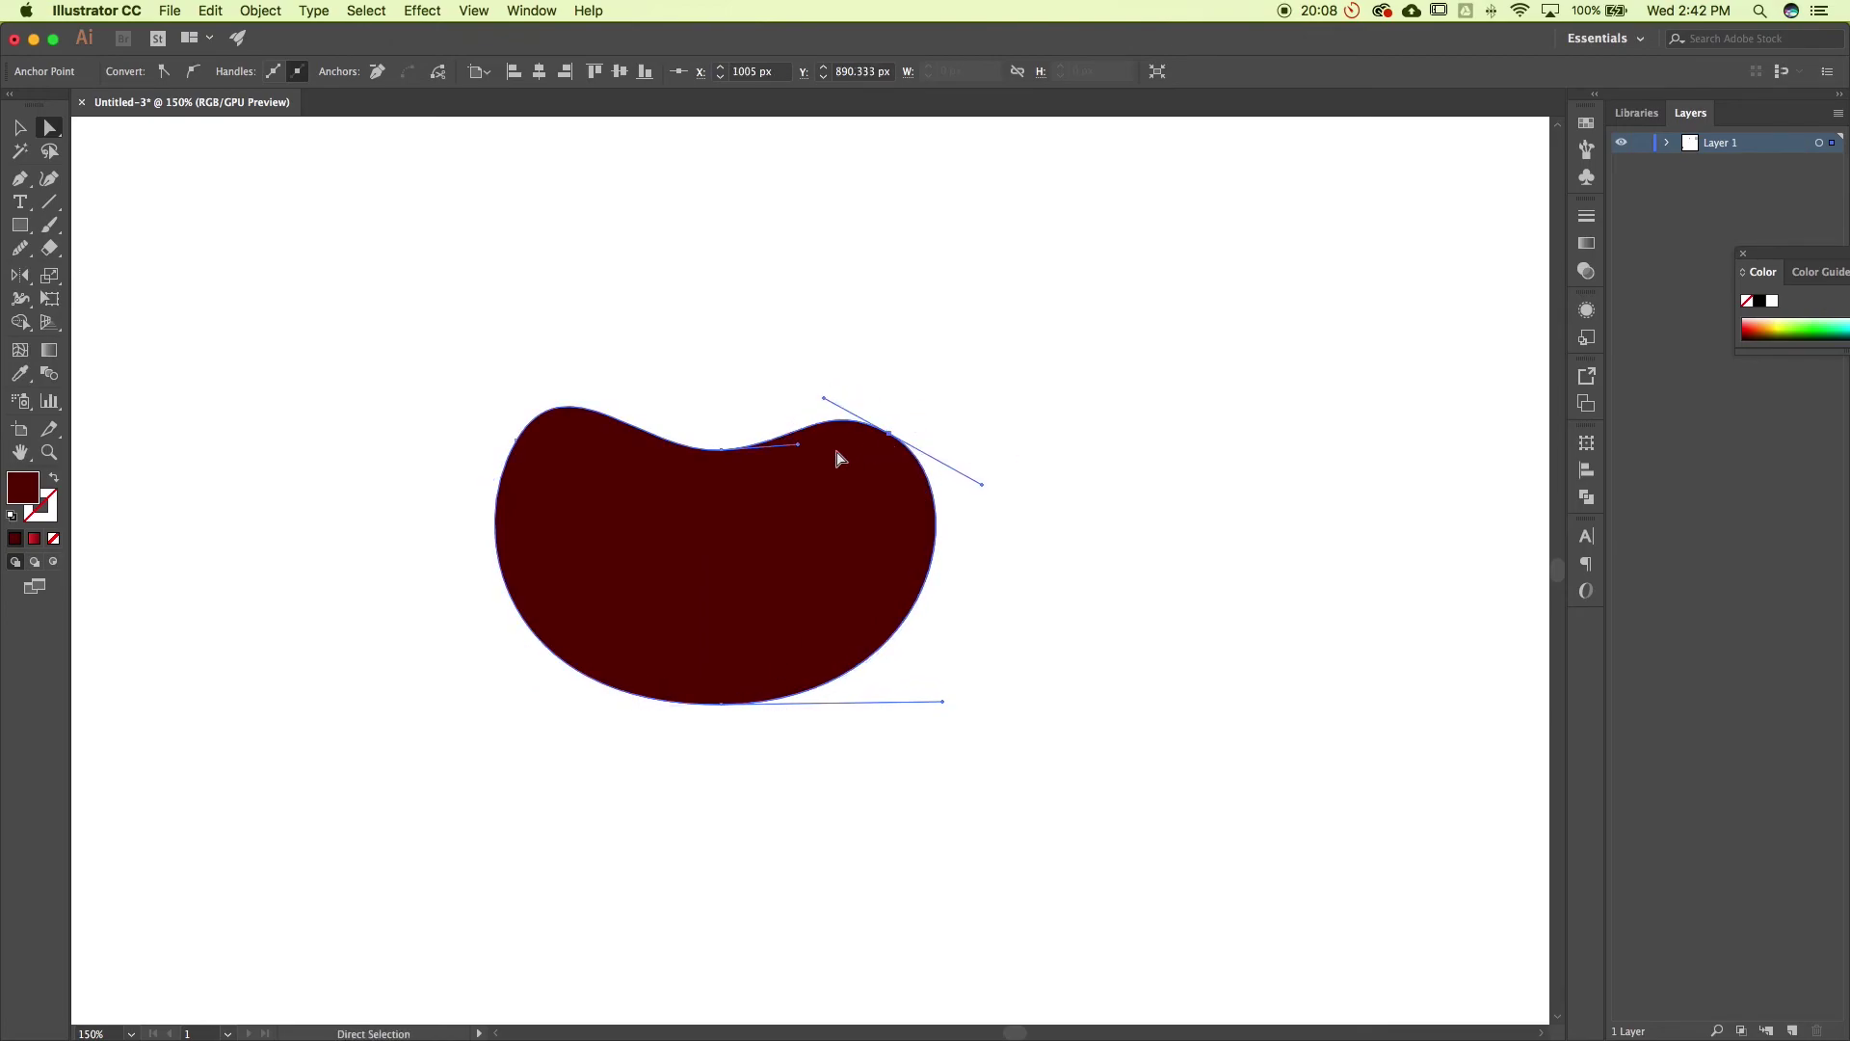
# Pull the bean's left side inward and refine the upper-right anchor's curve
pyautogui.click(517, 442)
pyautogui.moveTo(566, 357); pyautogui.dragTo(579, 380)
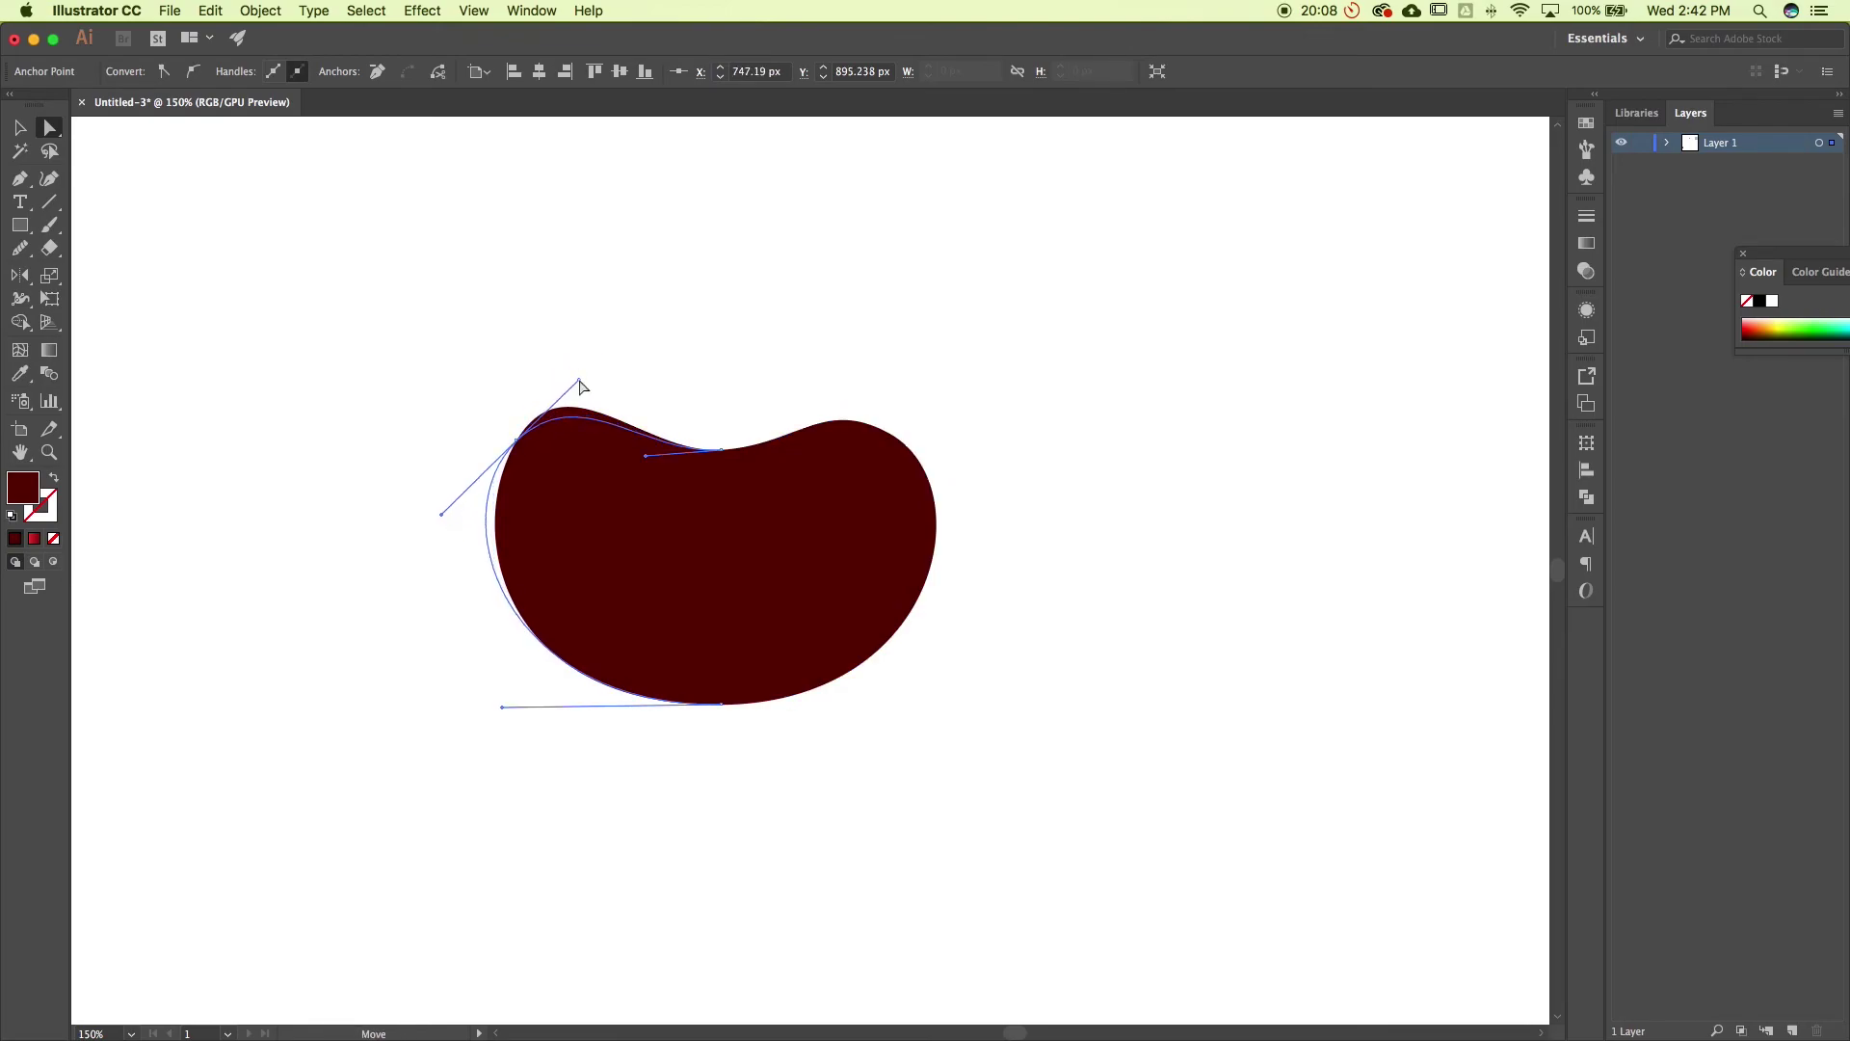
pyautogui.moveTo(522, 445); pyautogui.dragTo(559, 433)
pyautogui.click(739, 372)
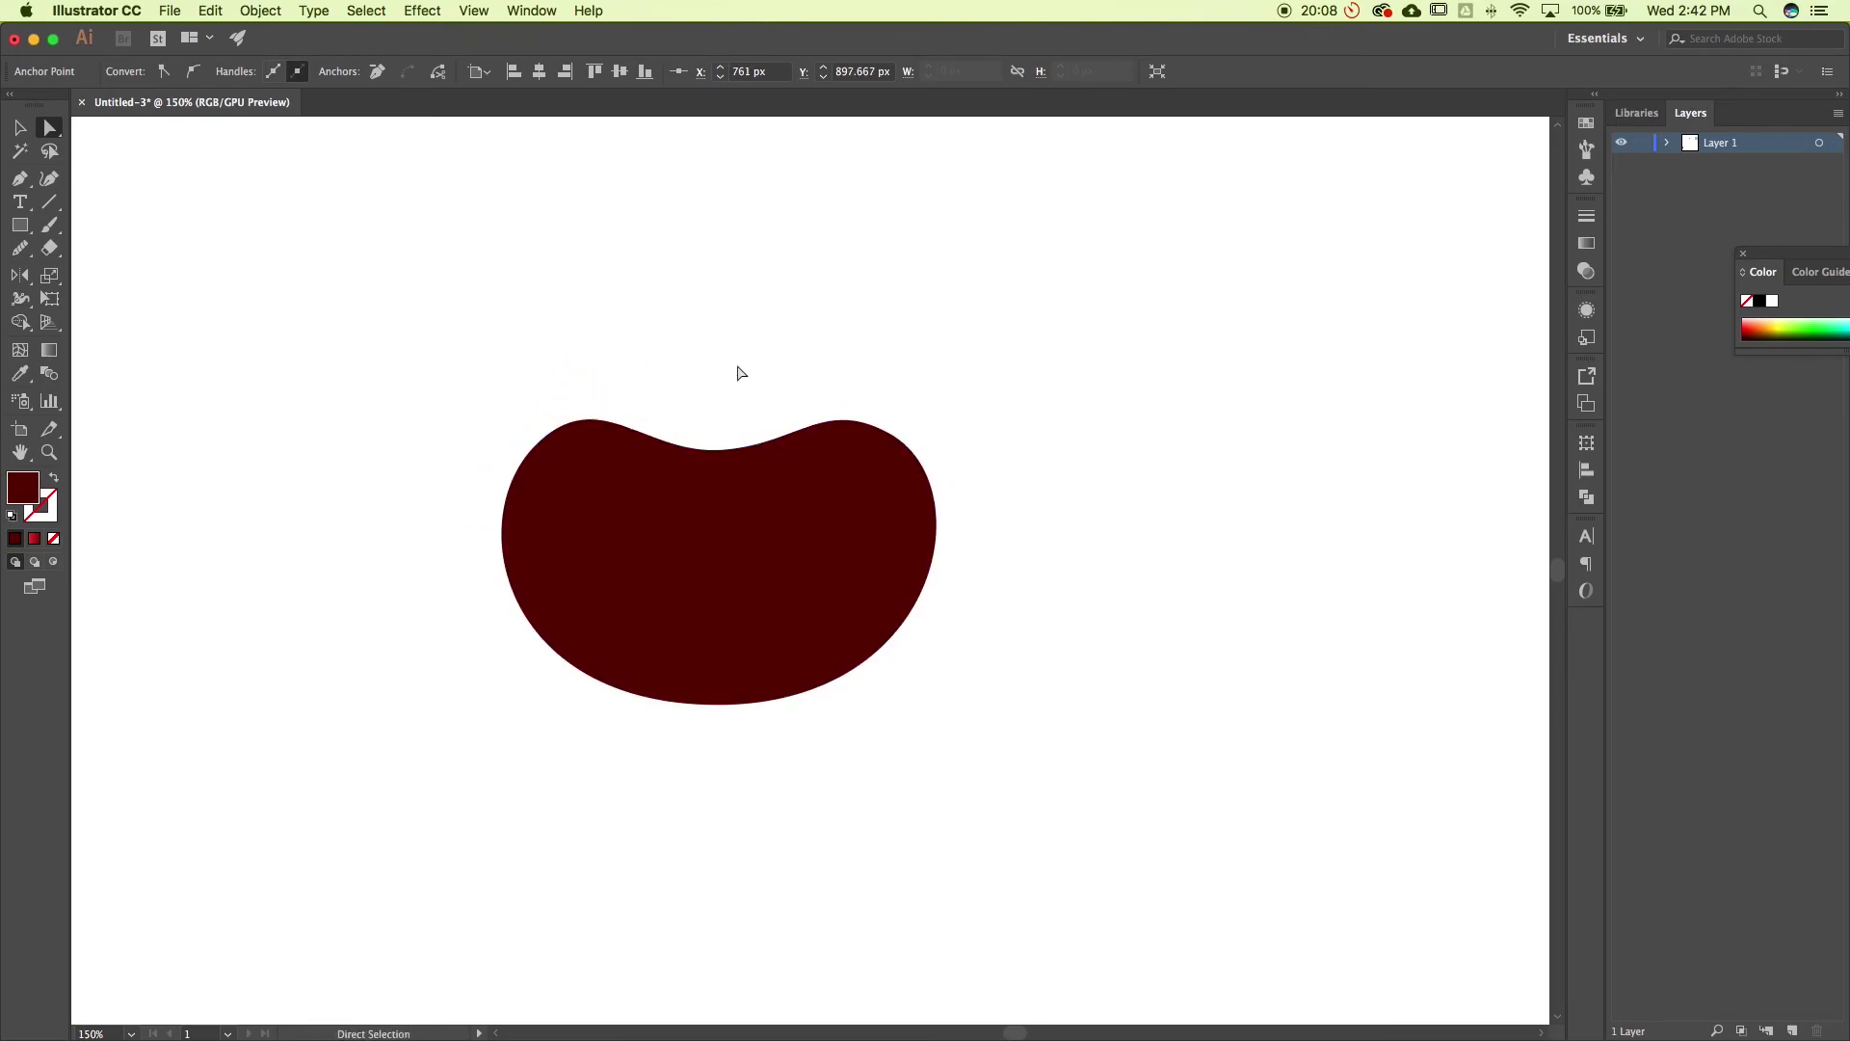
pyautogui.click(886, 429)
pyautogui.moveTo(886, 440); pyautogui.dragTo(879, 436)
pyautogui.click(1127, 529)
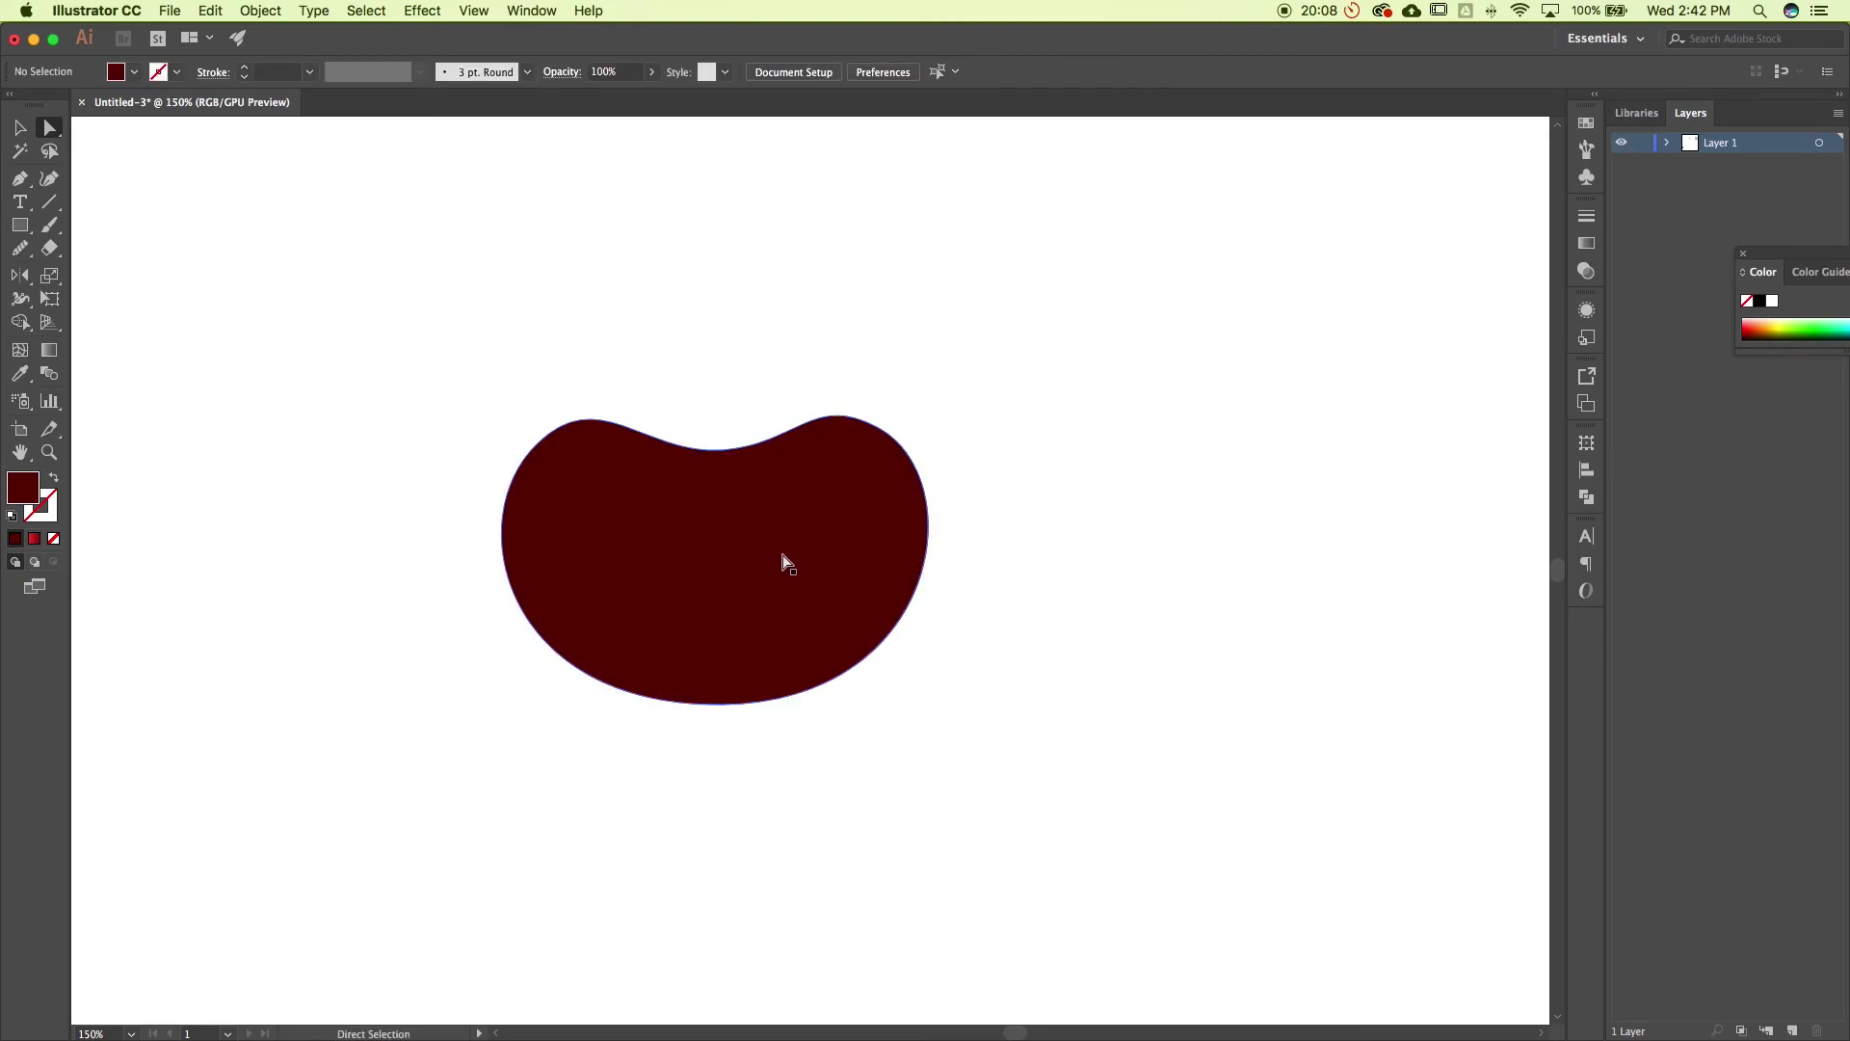
pyautogui.press('super+z')
pyautogui.press('super+z')
pyautogui.press('super+z')
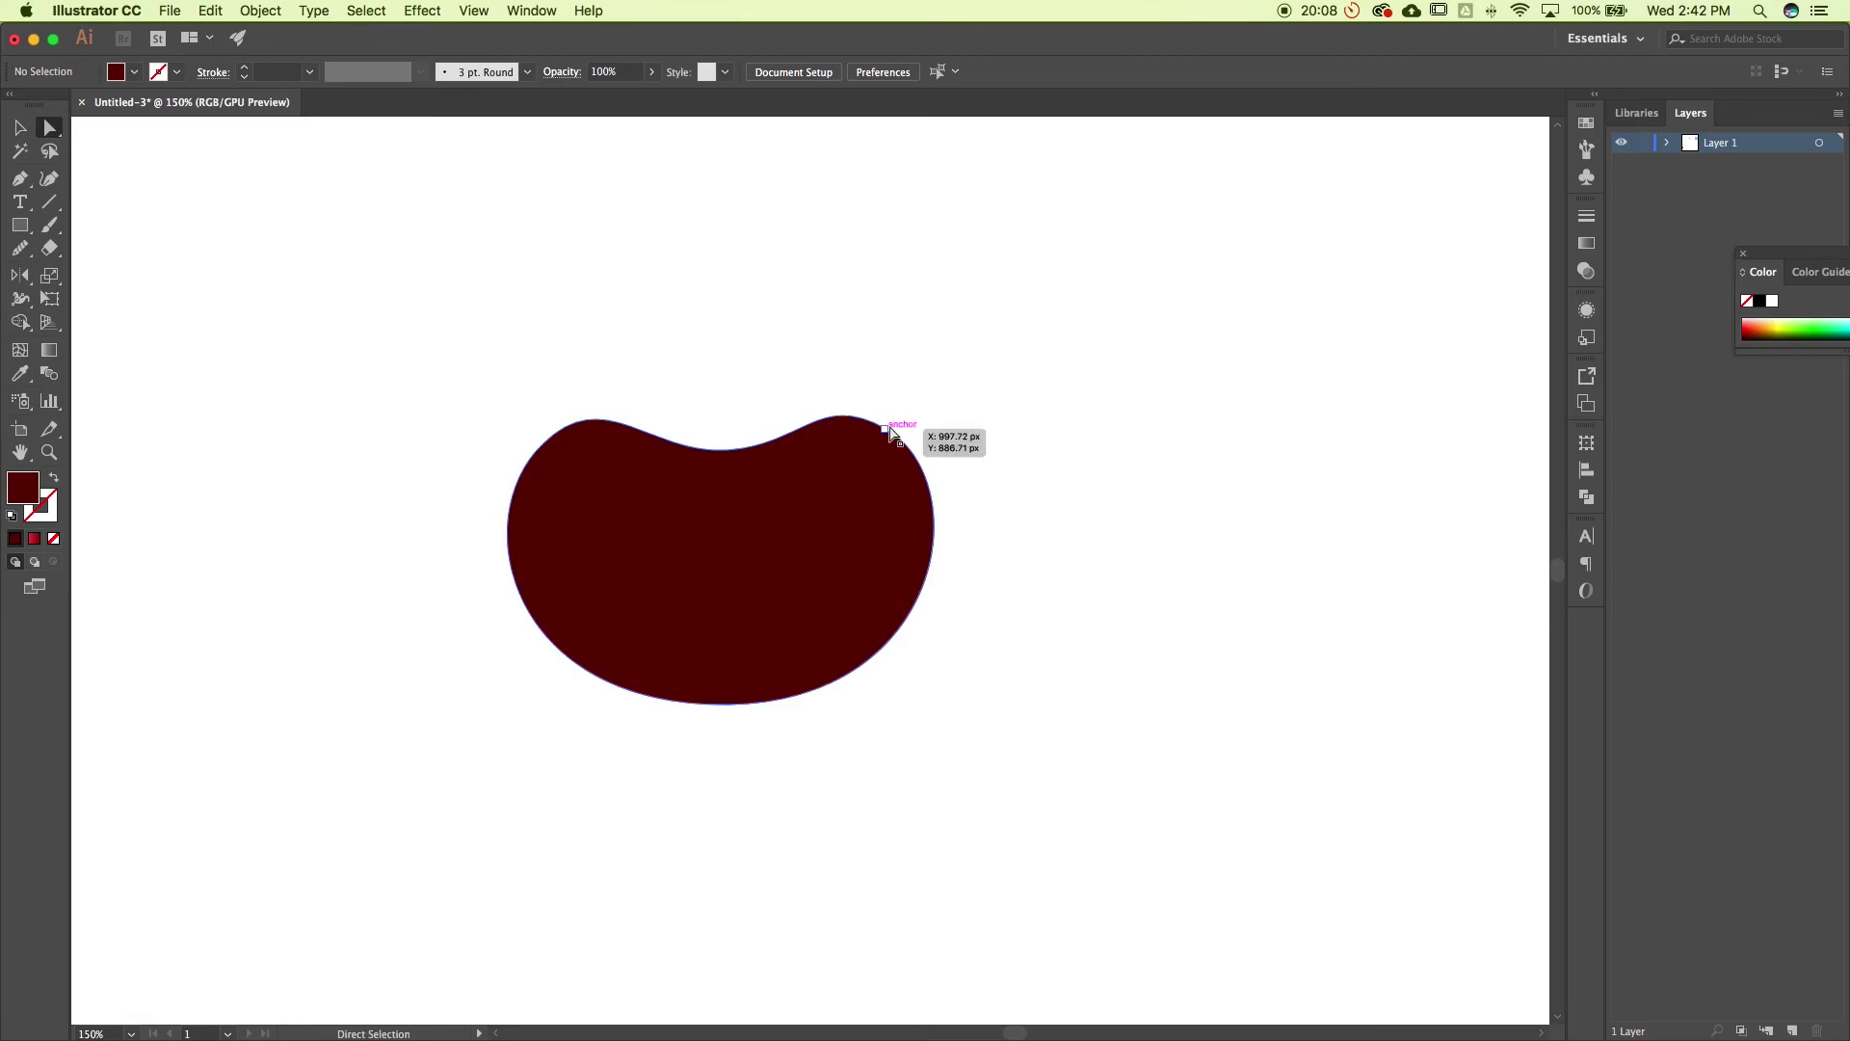
pyautogui.moveTo(894, 440)
pyautogui.mouseDown()
pyautogui.moveTo(992, 517)
pyautogui.moveTo(983, 483)
pyautogui.moveTo(892, 434)
pyautogui.mouseUp()
# Fine-tune the upper-left and upper-right anchors, then select the whole bean (about 290.3 × 198.6 px)
pyautogui.click(542, 444)
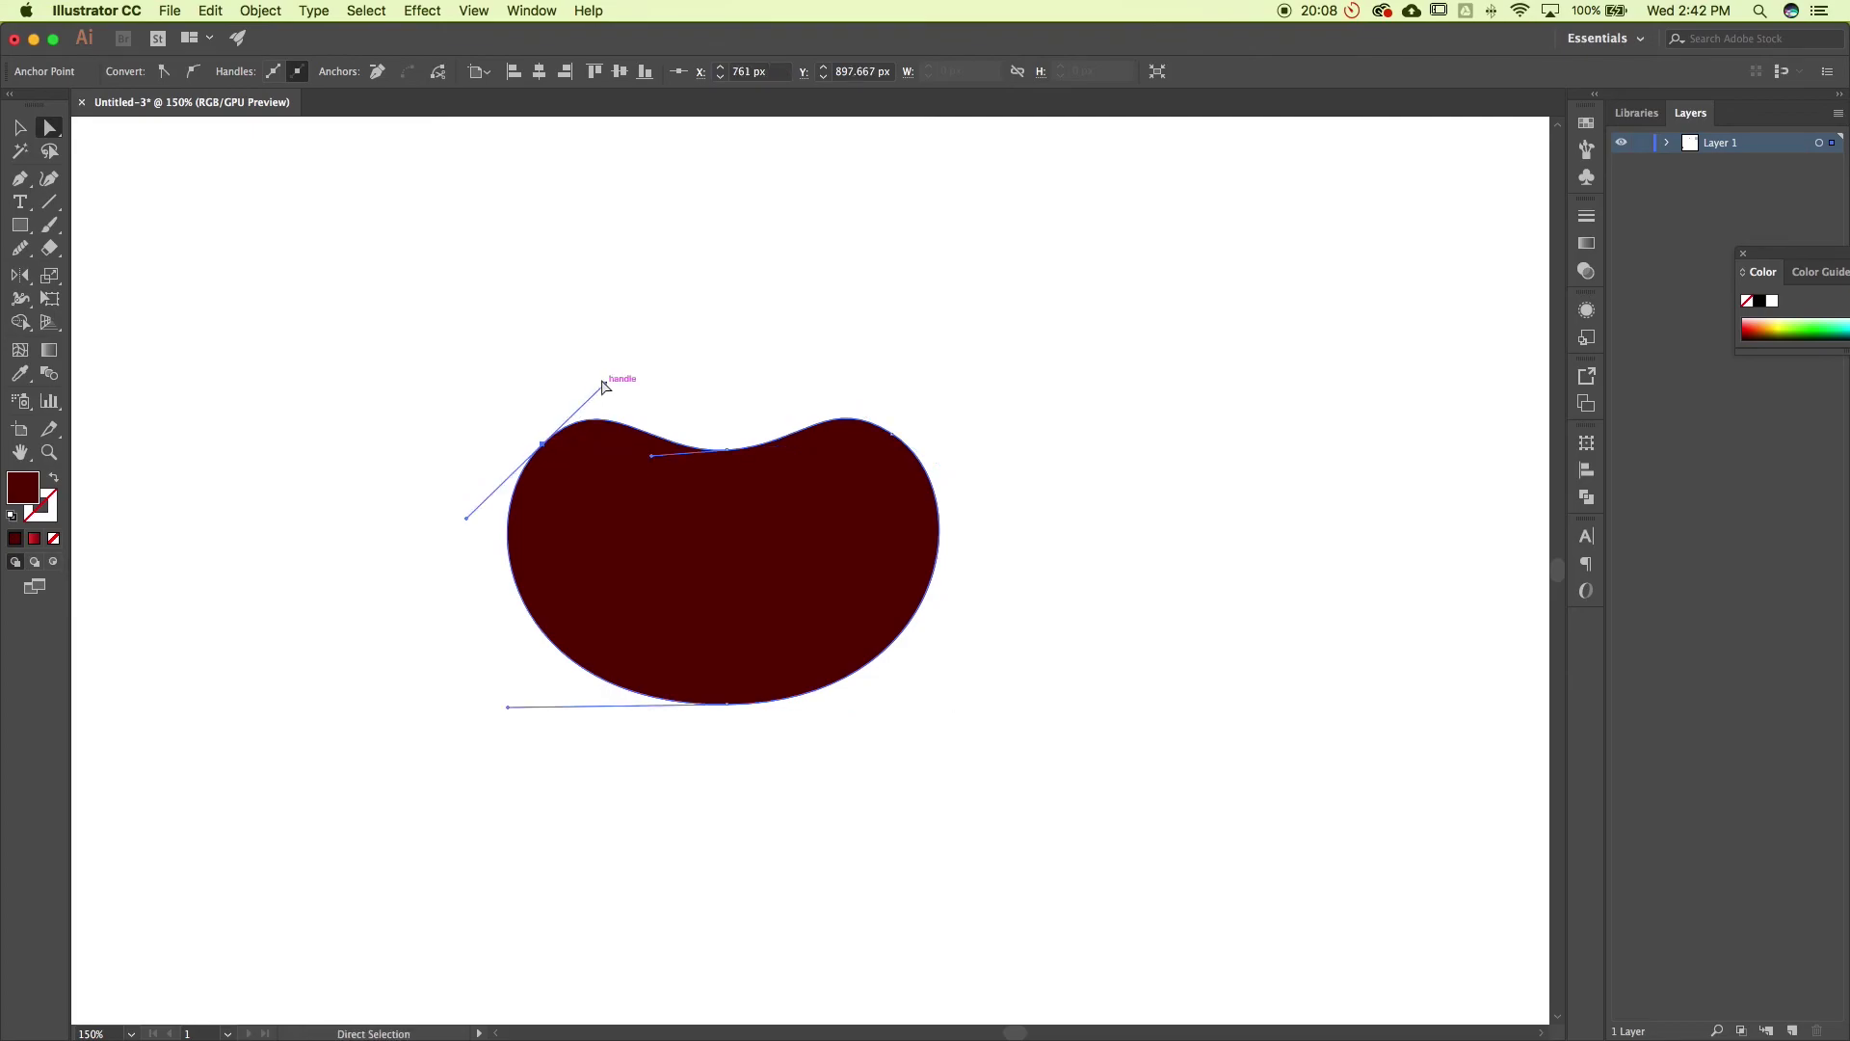
pyautogui.moveTo(605, 385); pyautogui.dragTo(599, 377)
pyautogui.moveTo(542, 446); pyautogui.dragTo(544, 458)
pyautogui.click(976, 382)
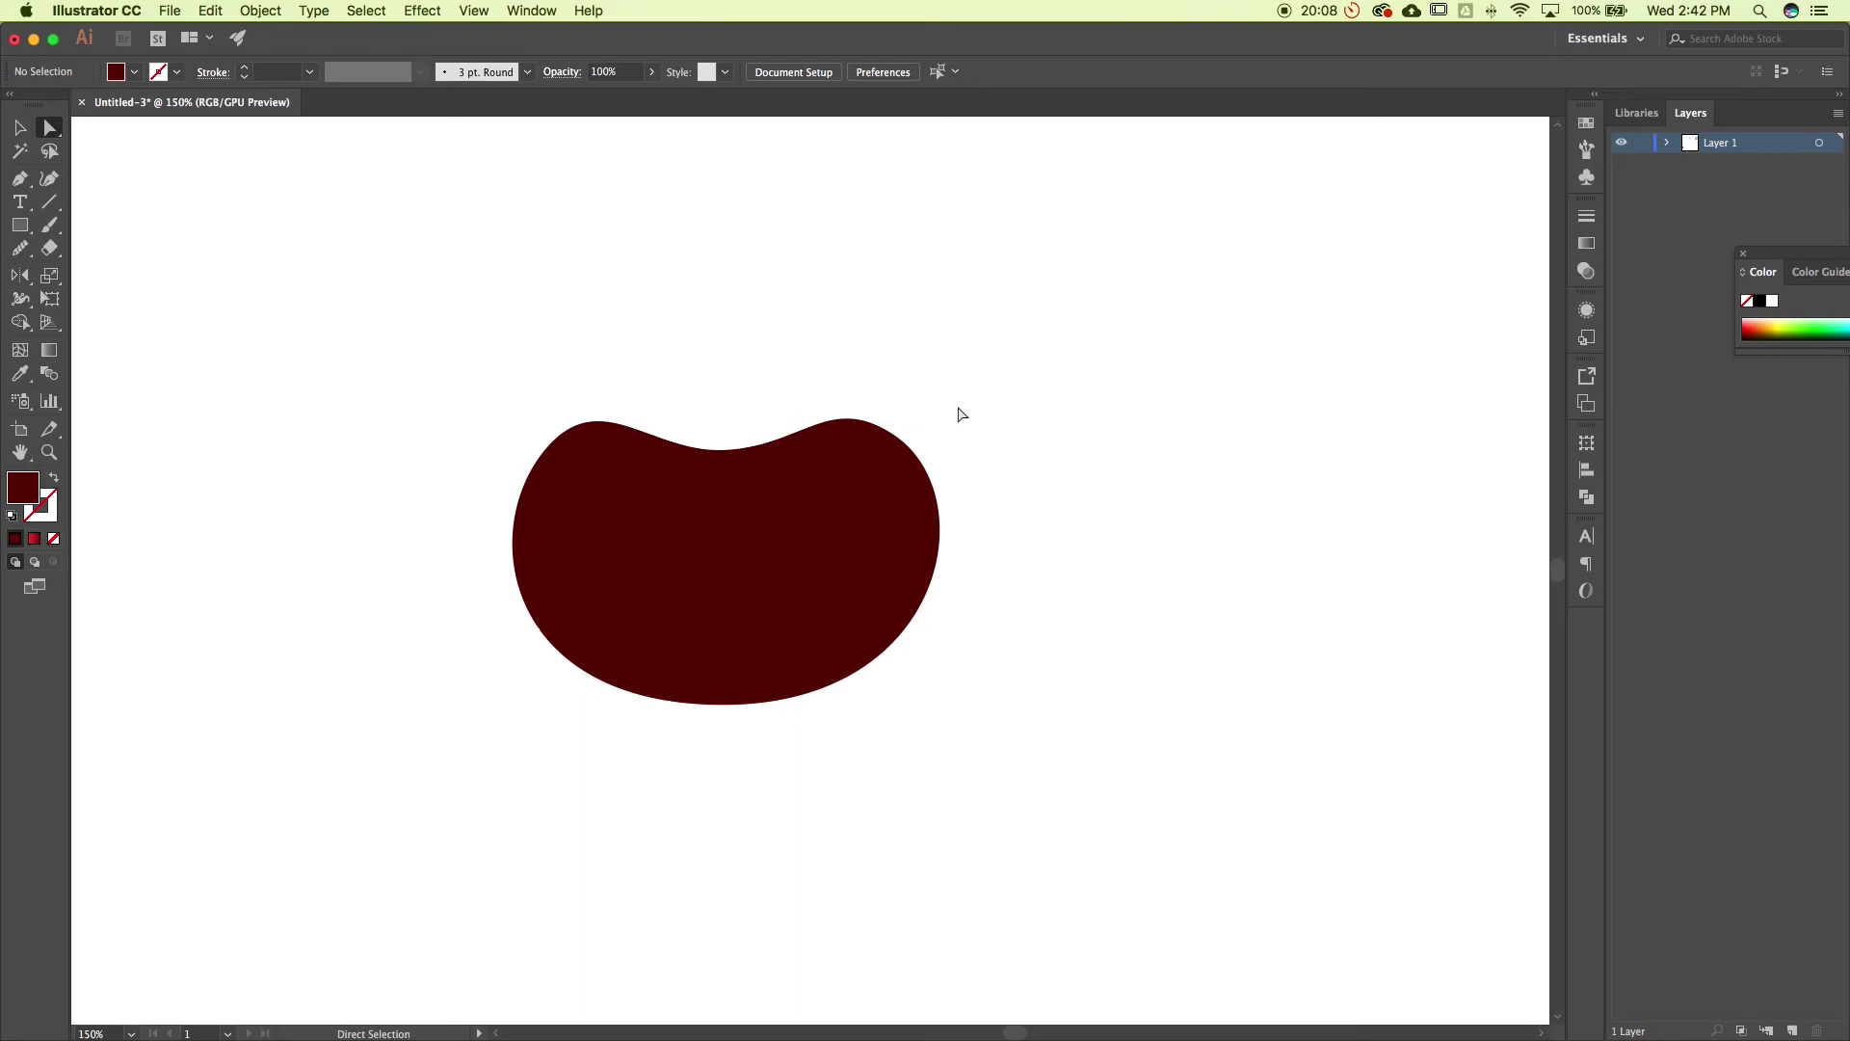
pyautogui.click(891, 435)
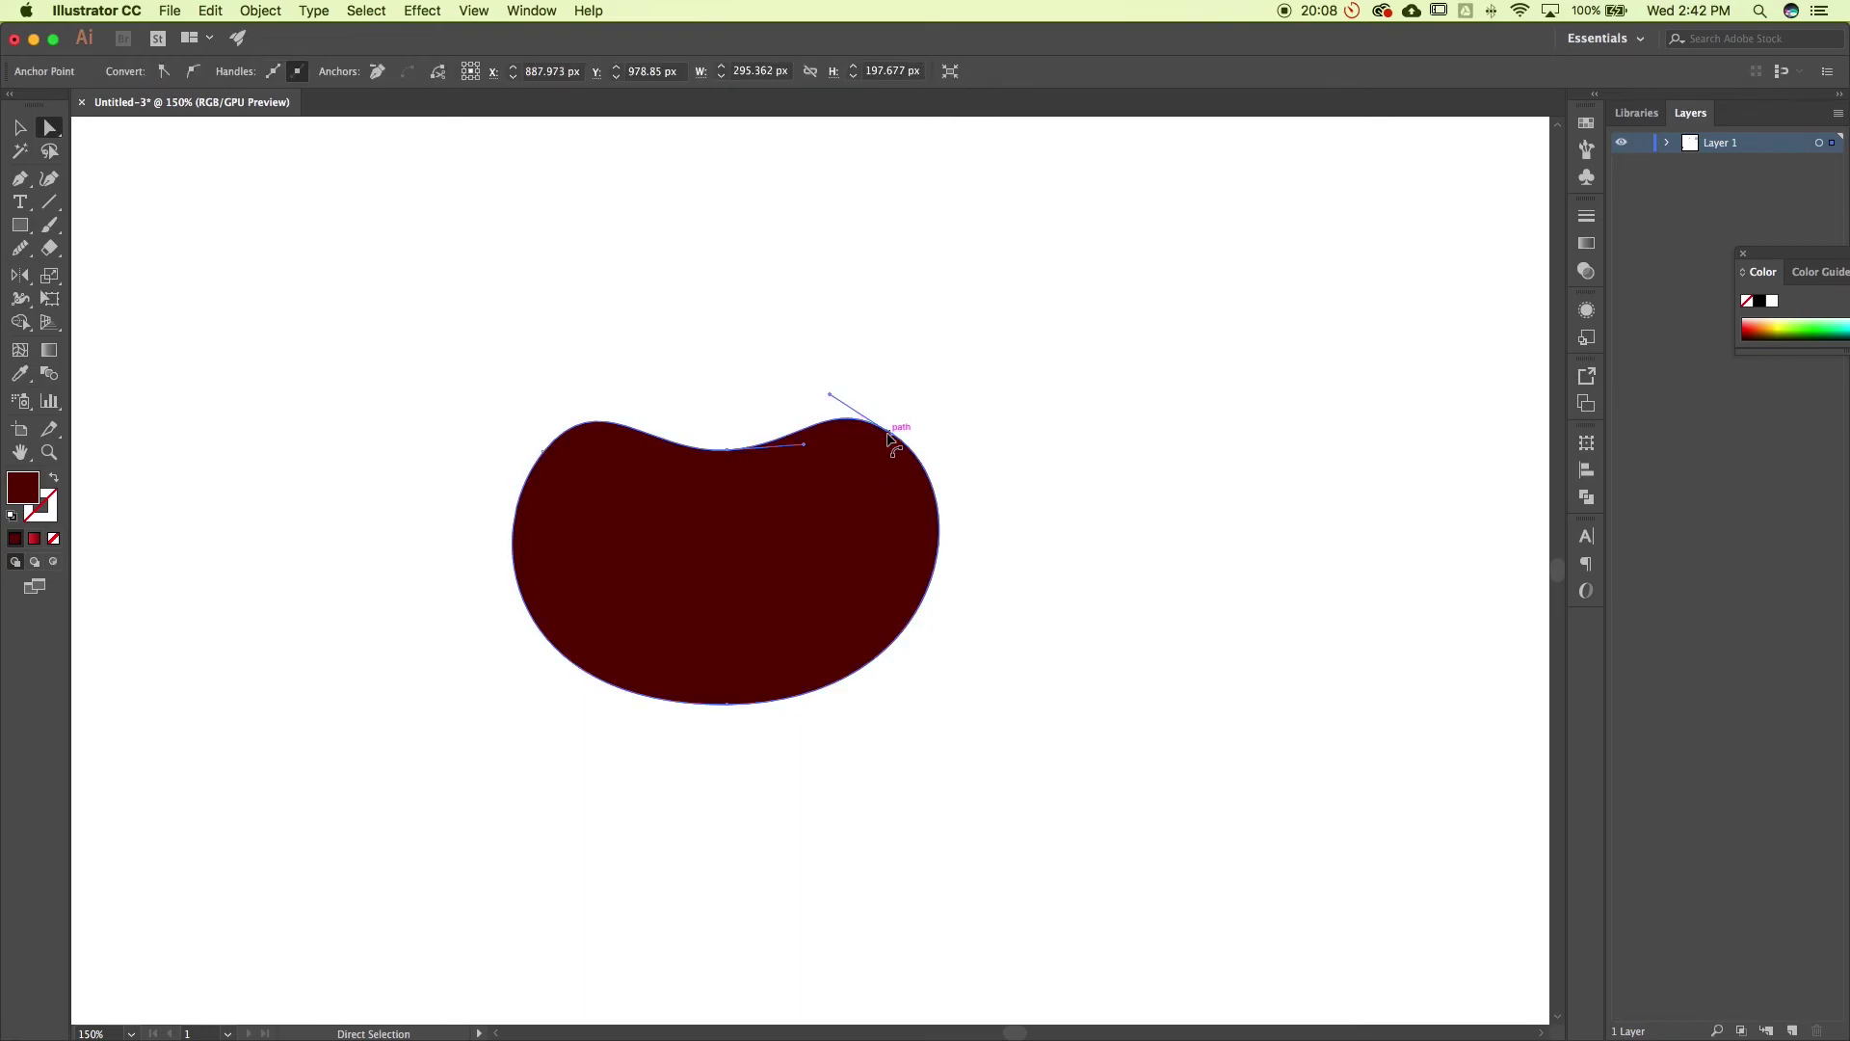
pyautogui.moveTo(892, 439); pyautogui.dragTo(884, 437)
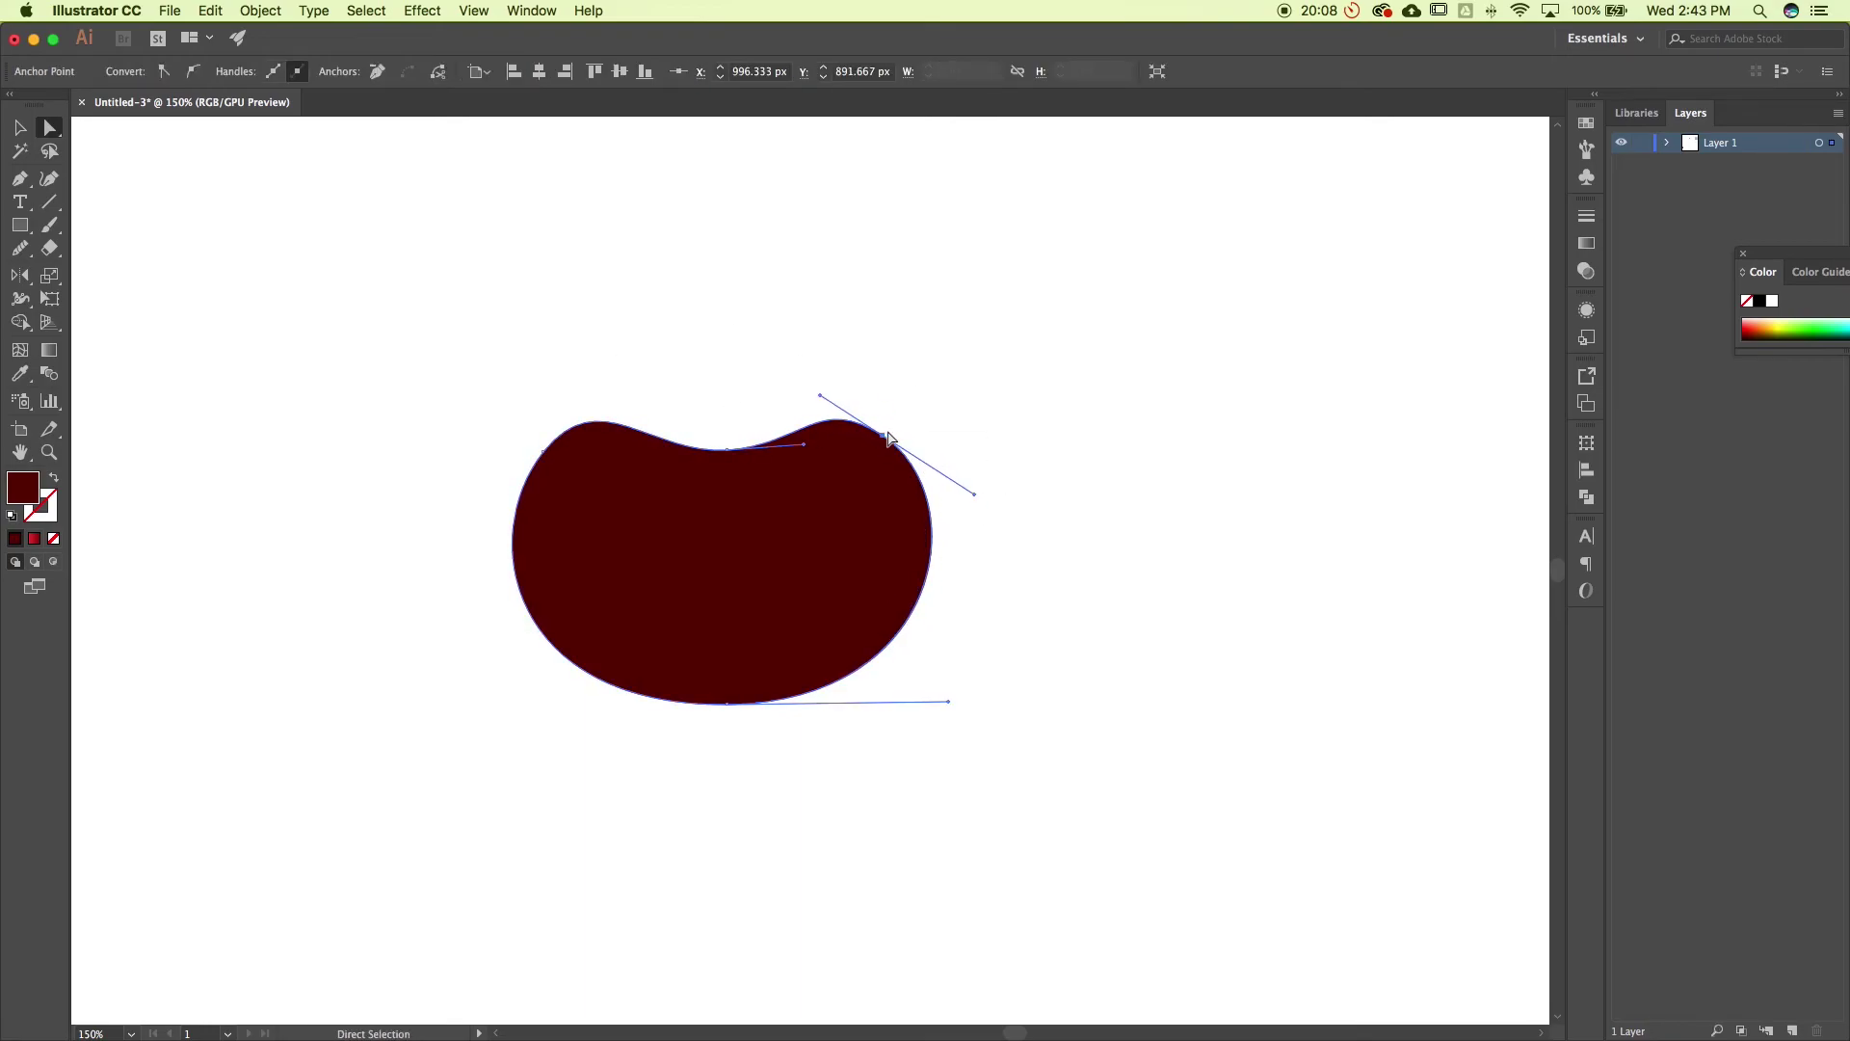
pyautogui.press('Up')
pyautogui.press('Up')
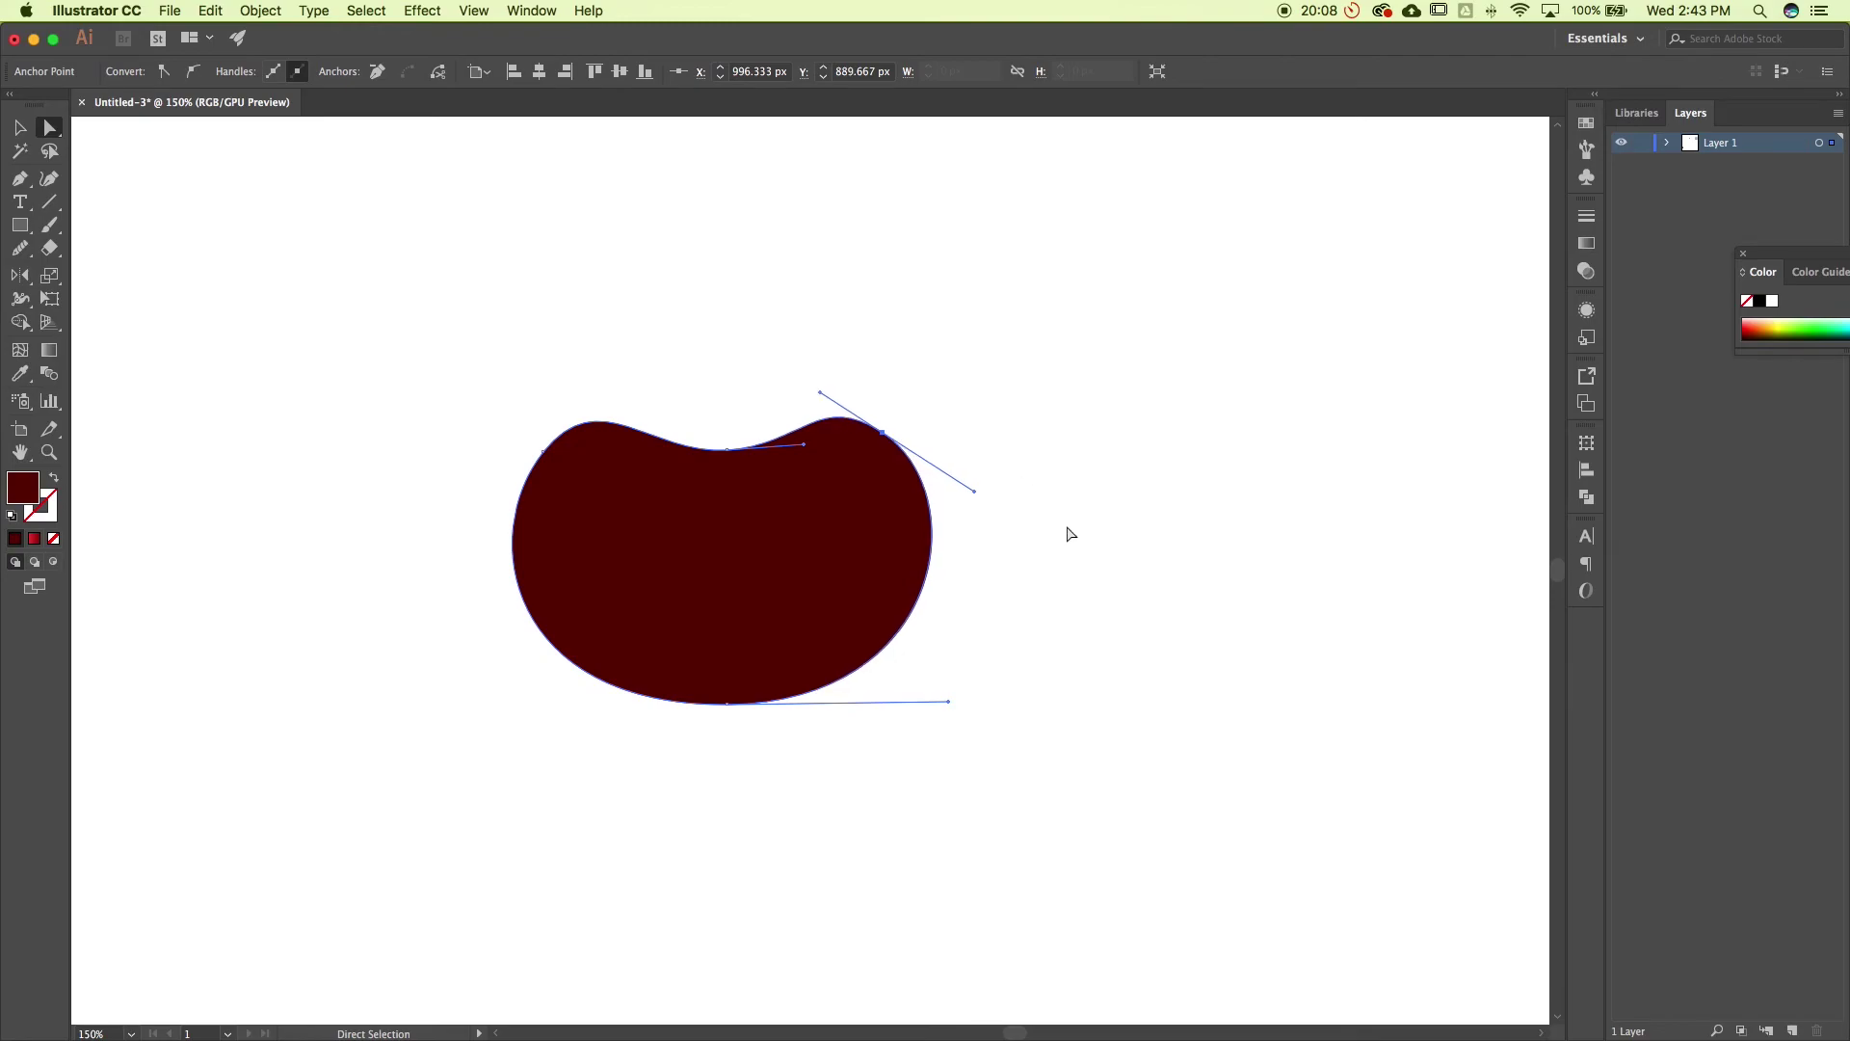
pyautogui.click(1067, 533)
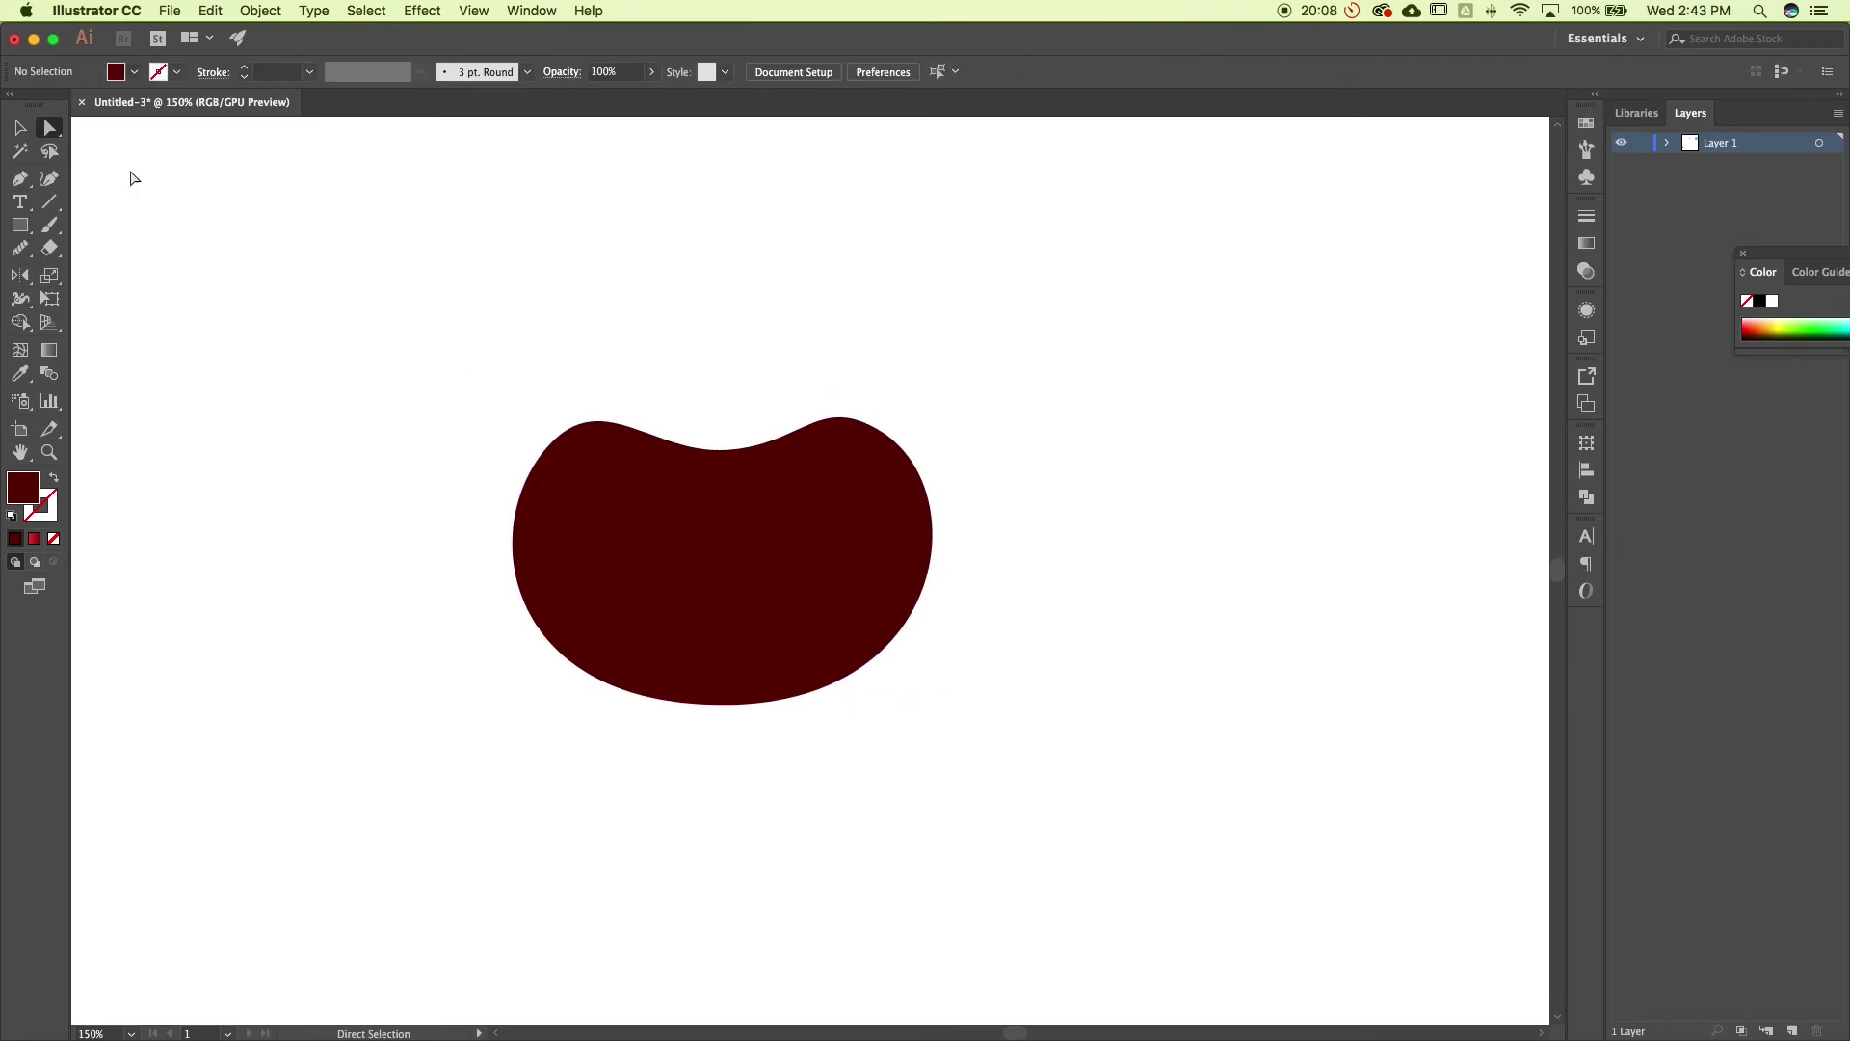
pyautogui.press('v')
pyautogui.moveTo(419, 338); pyautogui.dragTo(885, 643)
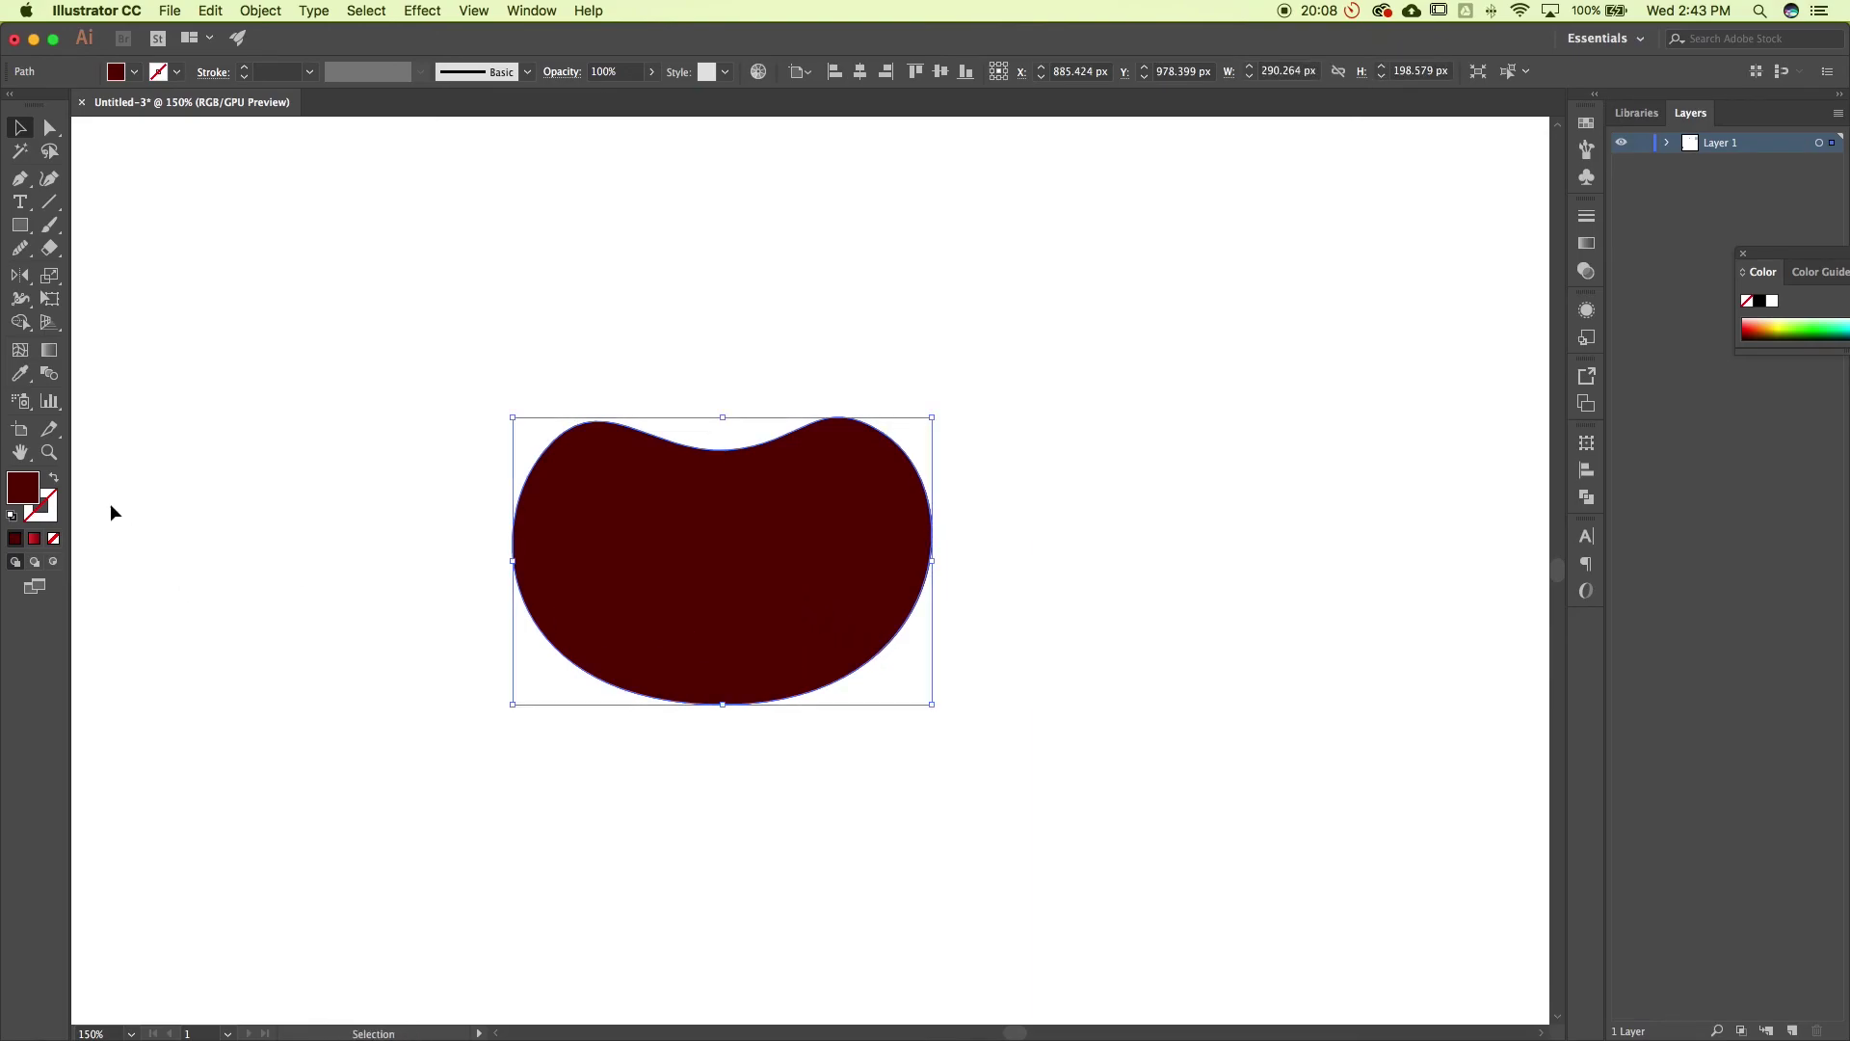
# Swap the dark red fill onto the stroke and raise the outline weight to 8 px
pyautogui.click(53, 478)
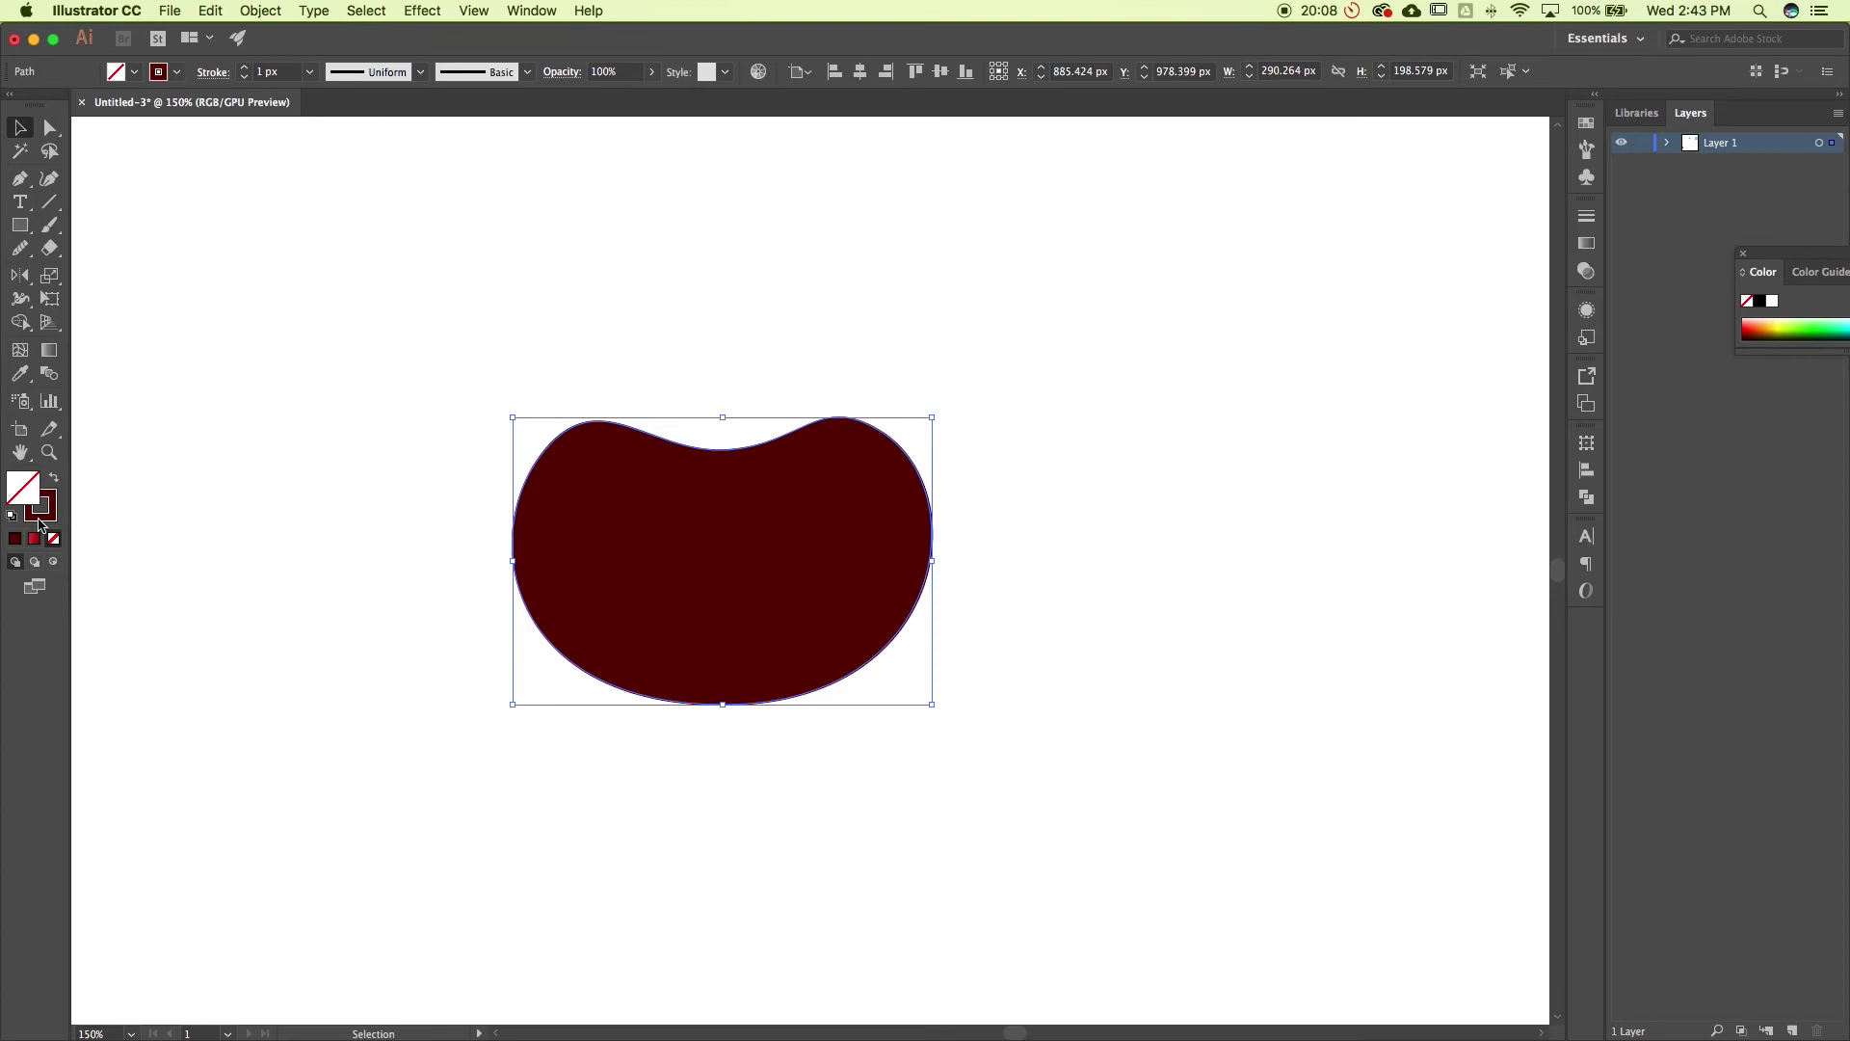
pyautogui.click(54, 511)
pyautogui.click(247, 69)
pyautogui.click(247, 68)
pyautogui.click(246, 68)
pyautogui.click(247, 68)
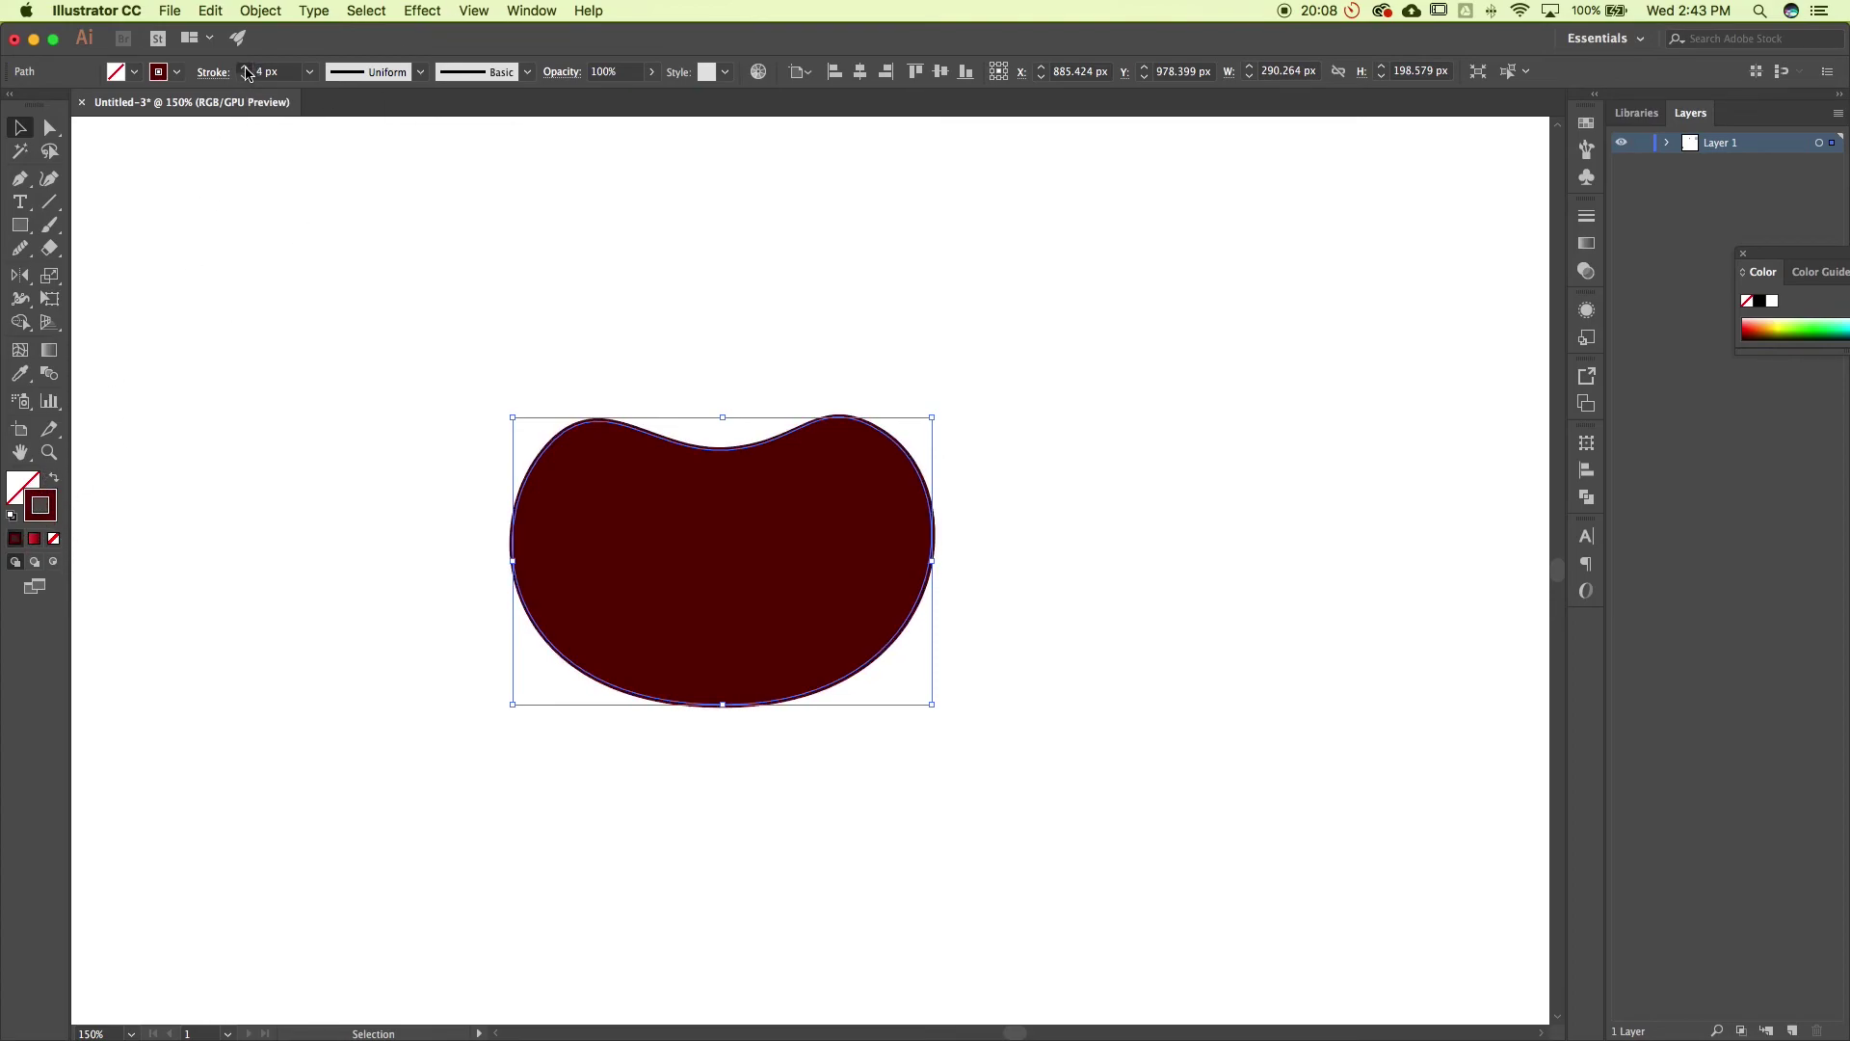
pyautogui.click(247, 68)
pyautogui.click(247, 68)
pyautogui.click(247, 68)
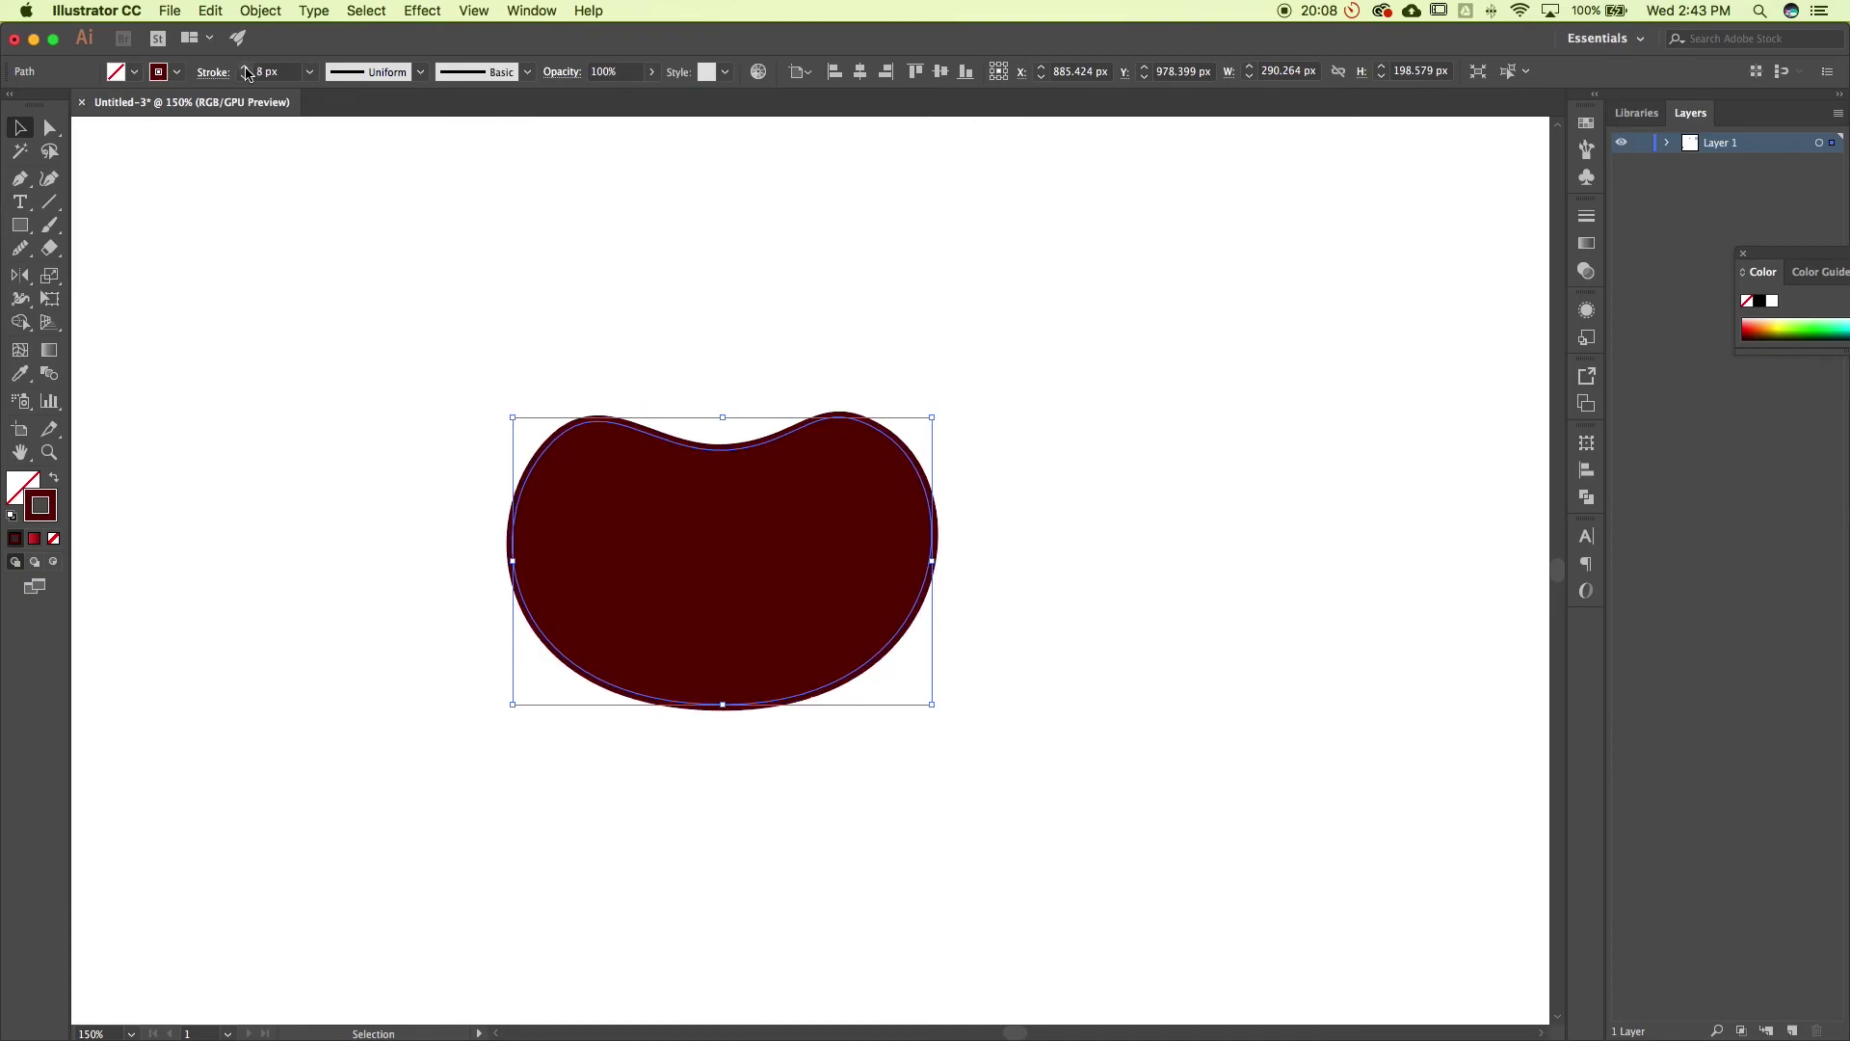
pyautogui.click(379, 444)
pyautogui.click(694, 545)
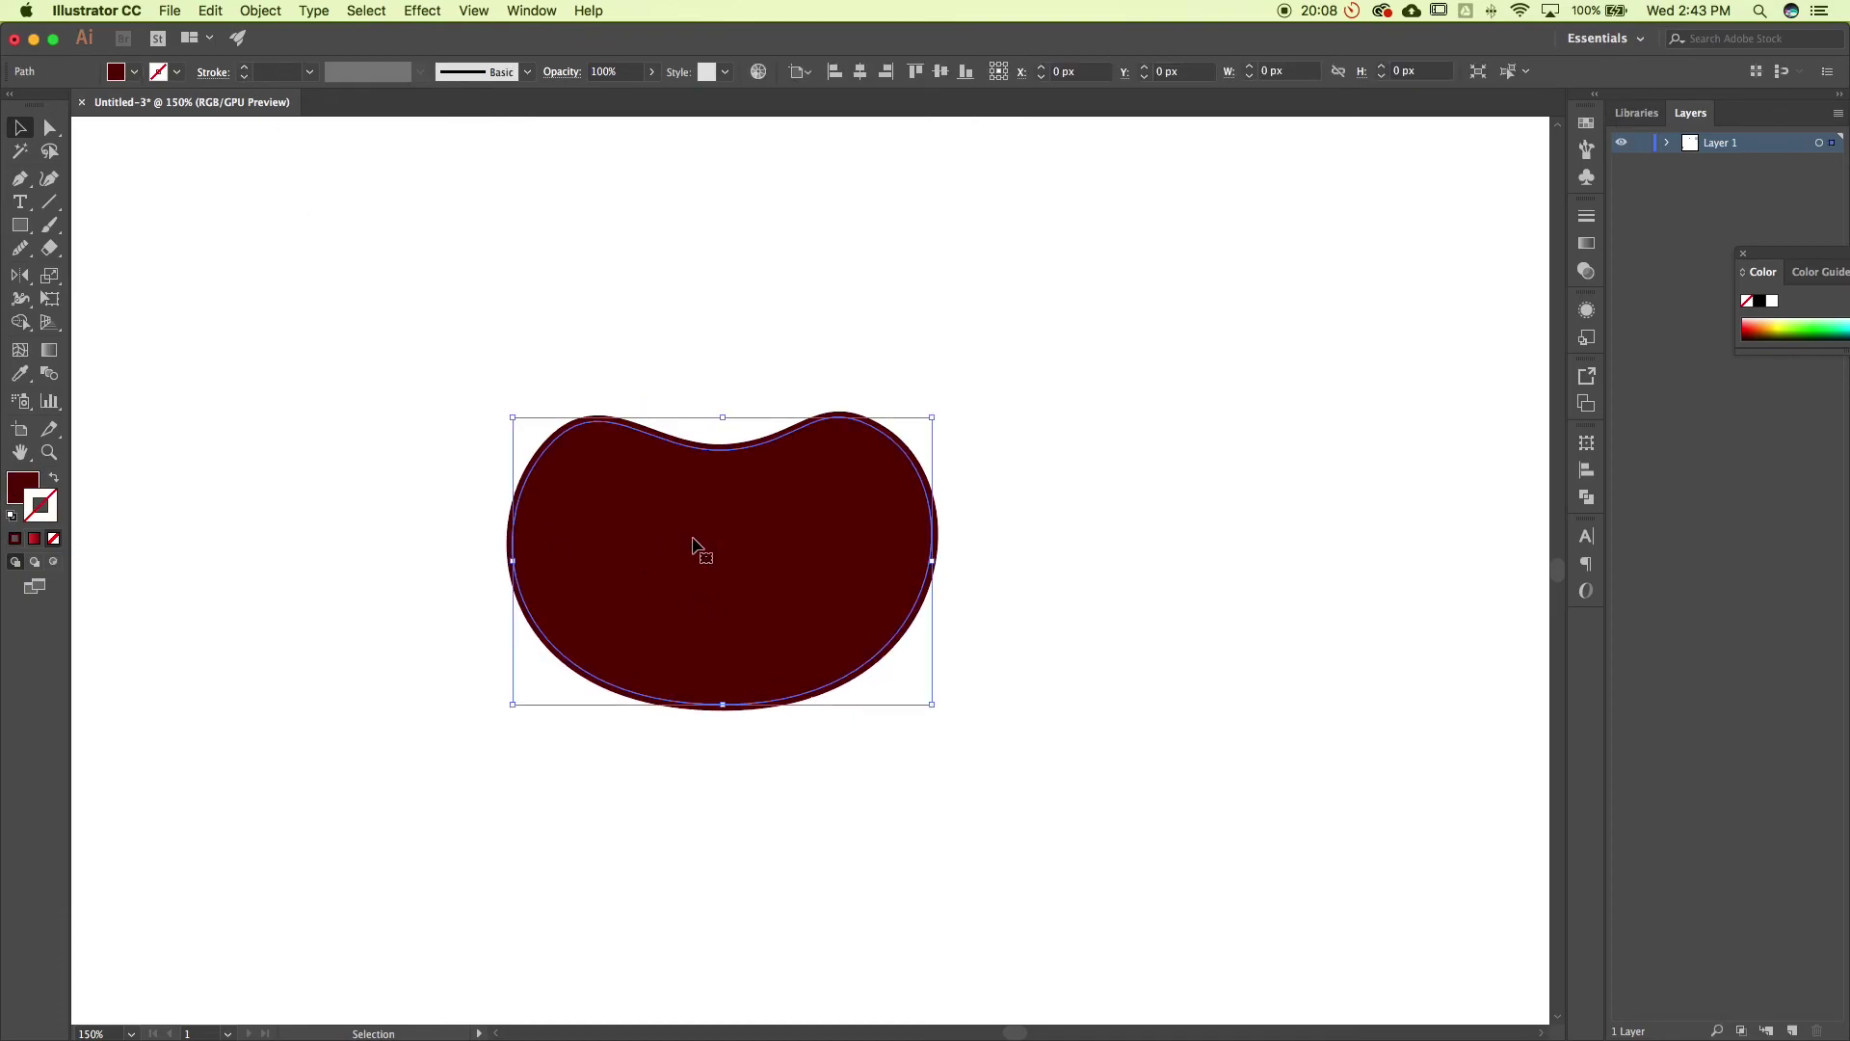
pyautogui.click(27, 481)
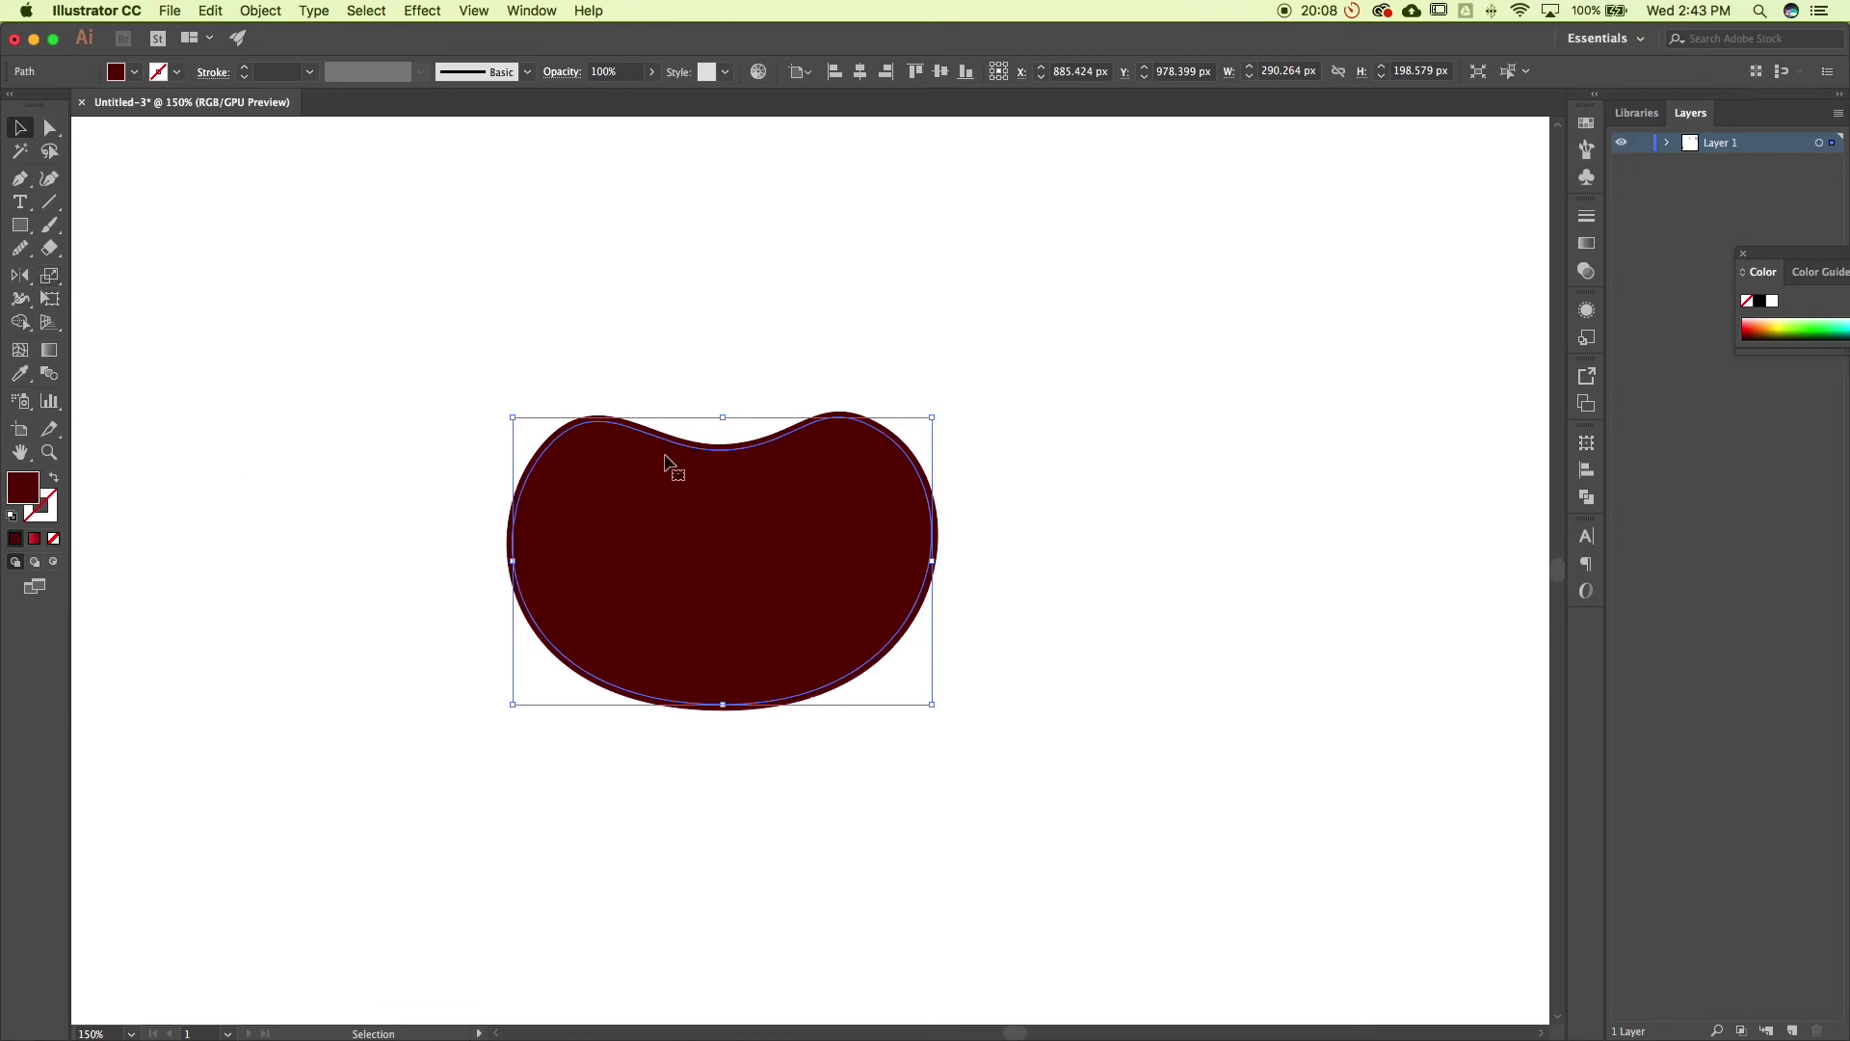
# Fill the bean with a linear gradient at about -28°, bright red upper-left to deep maroon lower-right
pyautogui.click(48, 353)
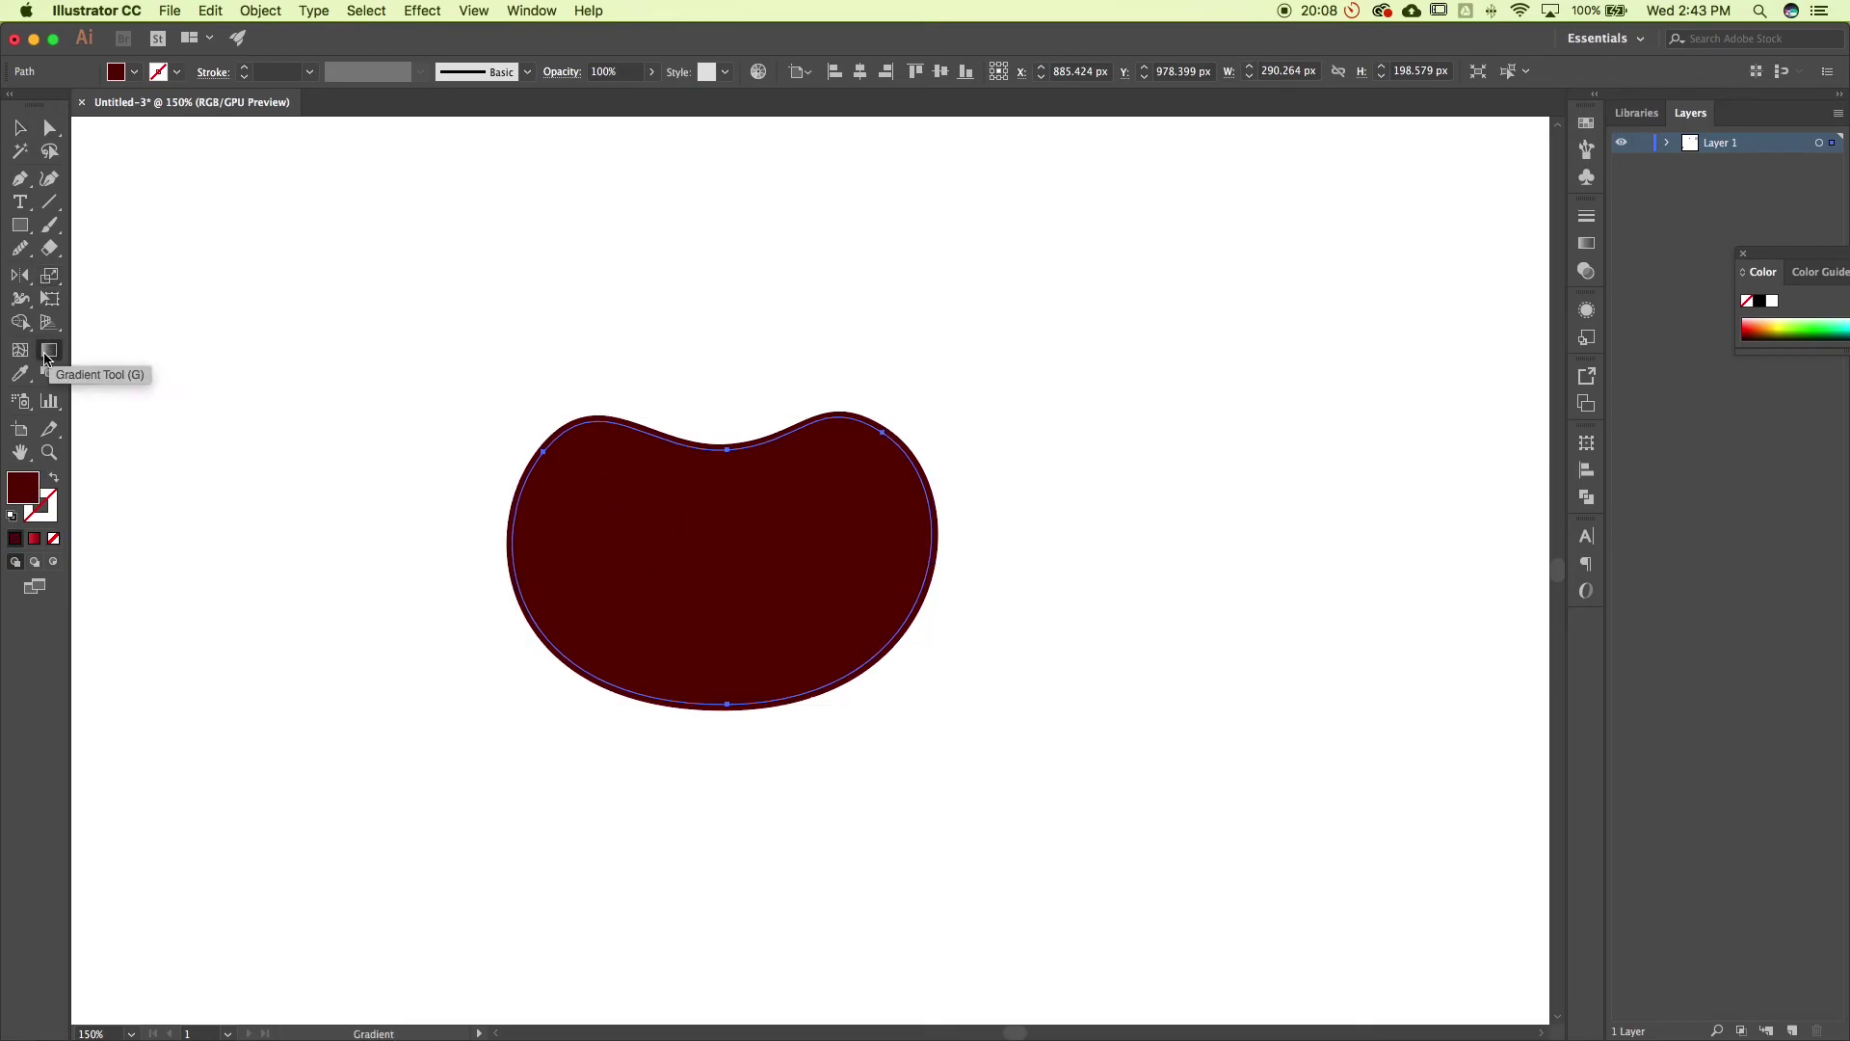
pyautogui.click(712, 556)
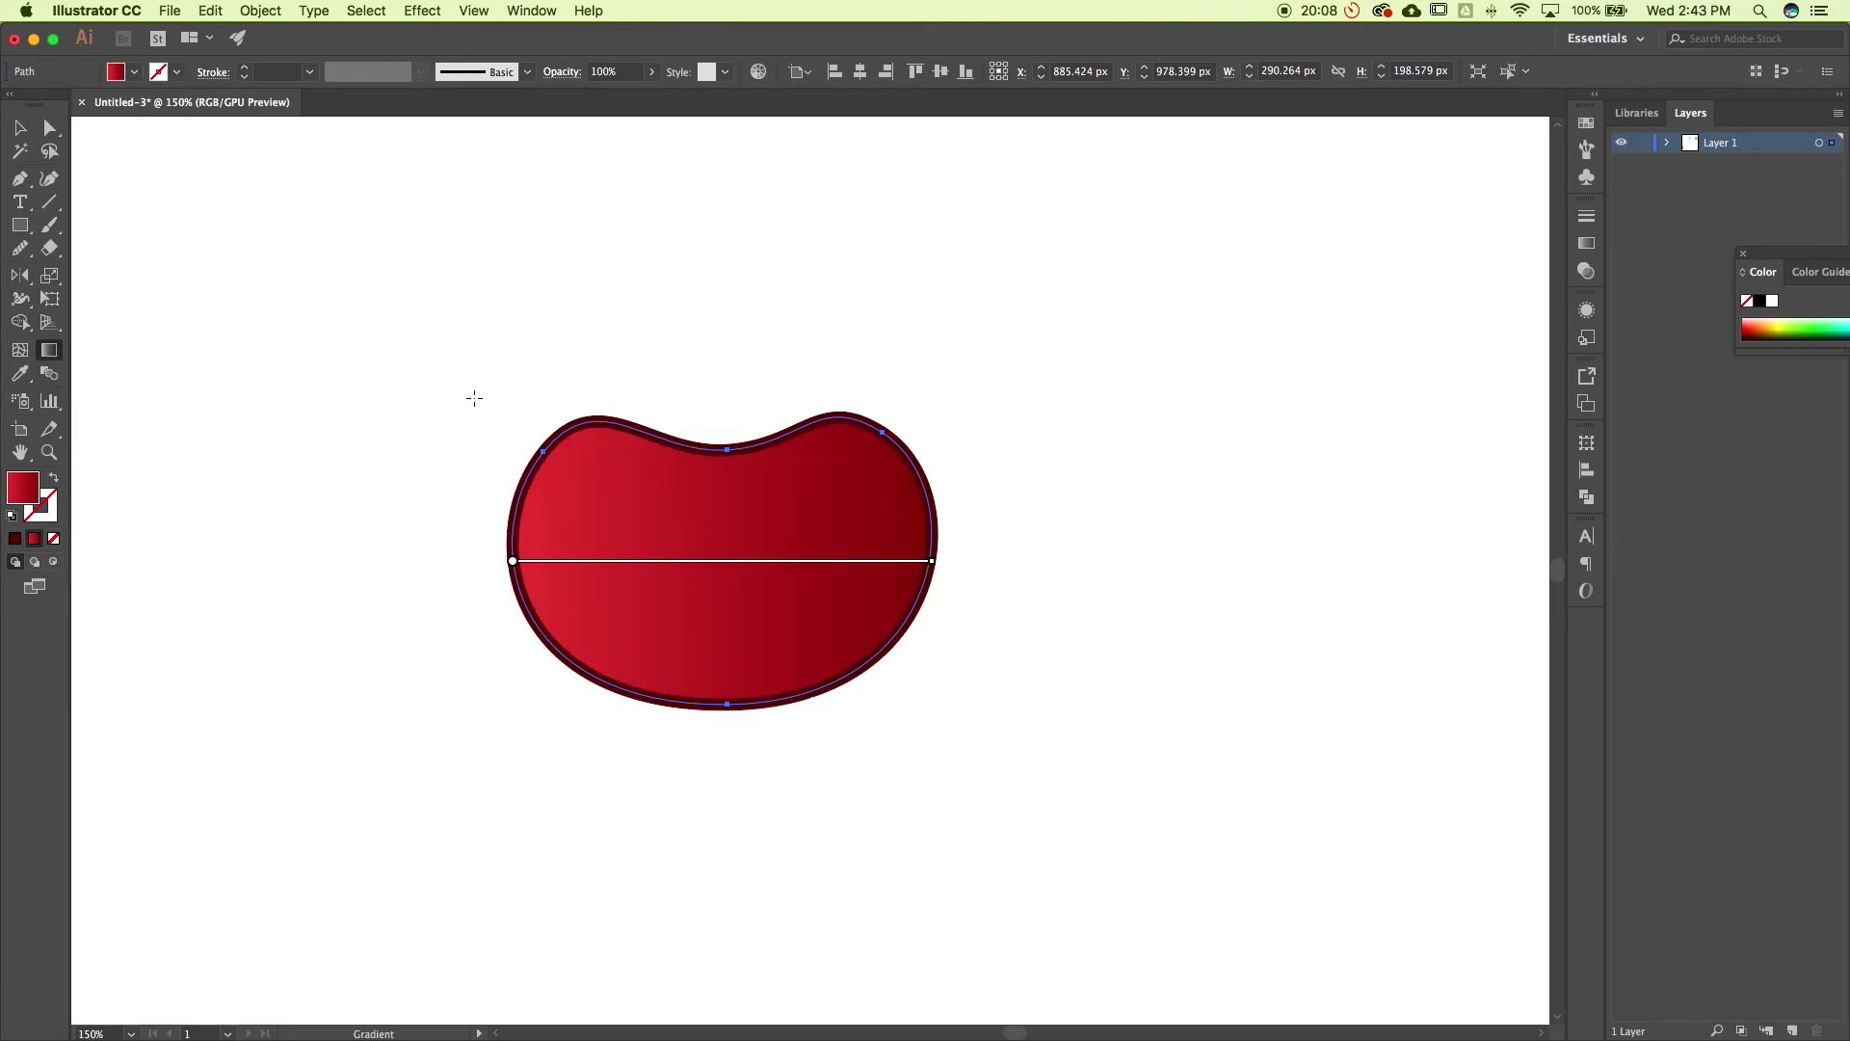
pyautogui.moveTo(474, 398)
pyautogui.mouseDown()
pyautogui.moveTo(1028, 706)
pyautogui.moveTo(944, 664)
pyautogui.mouseUp()
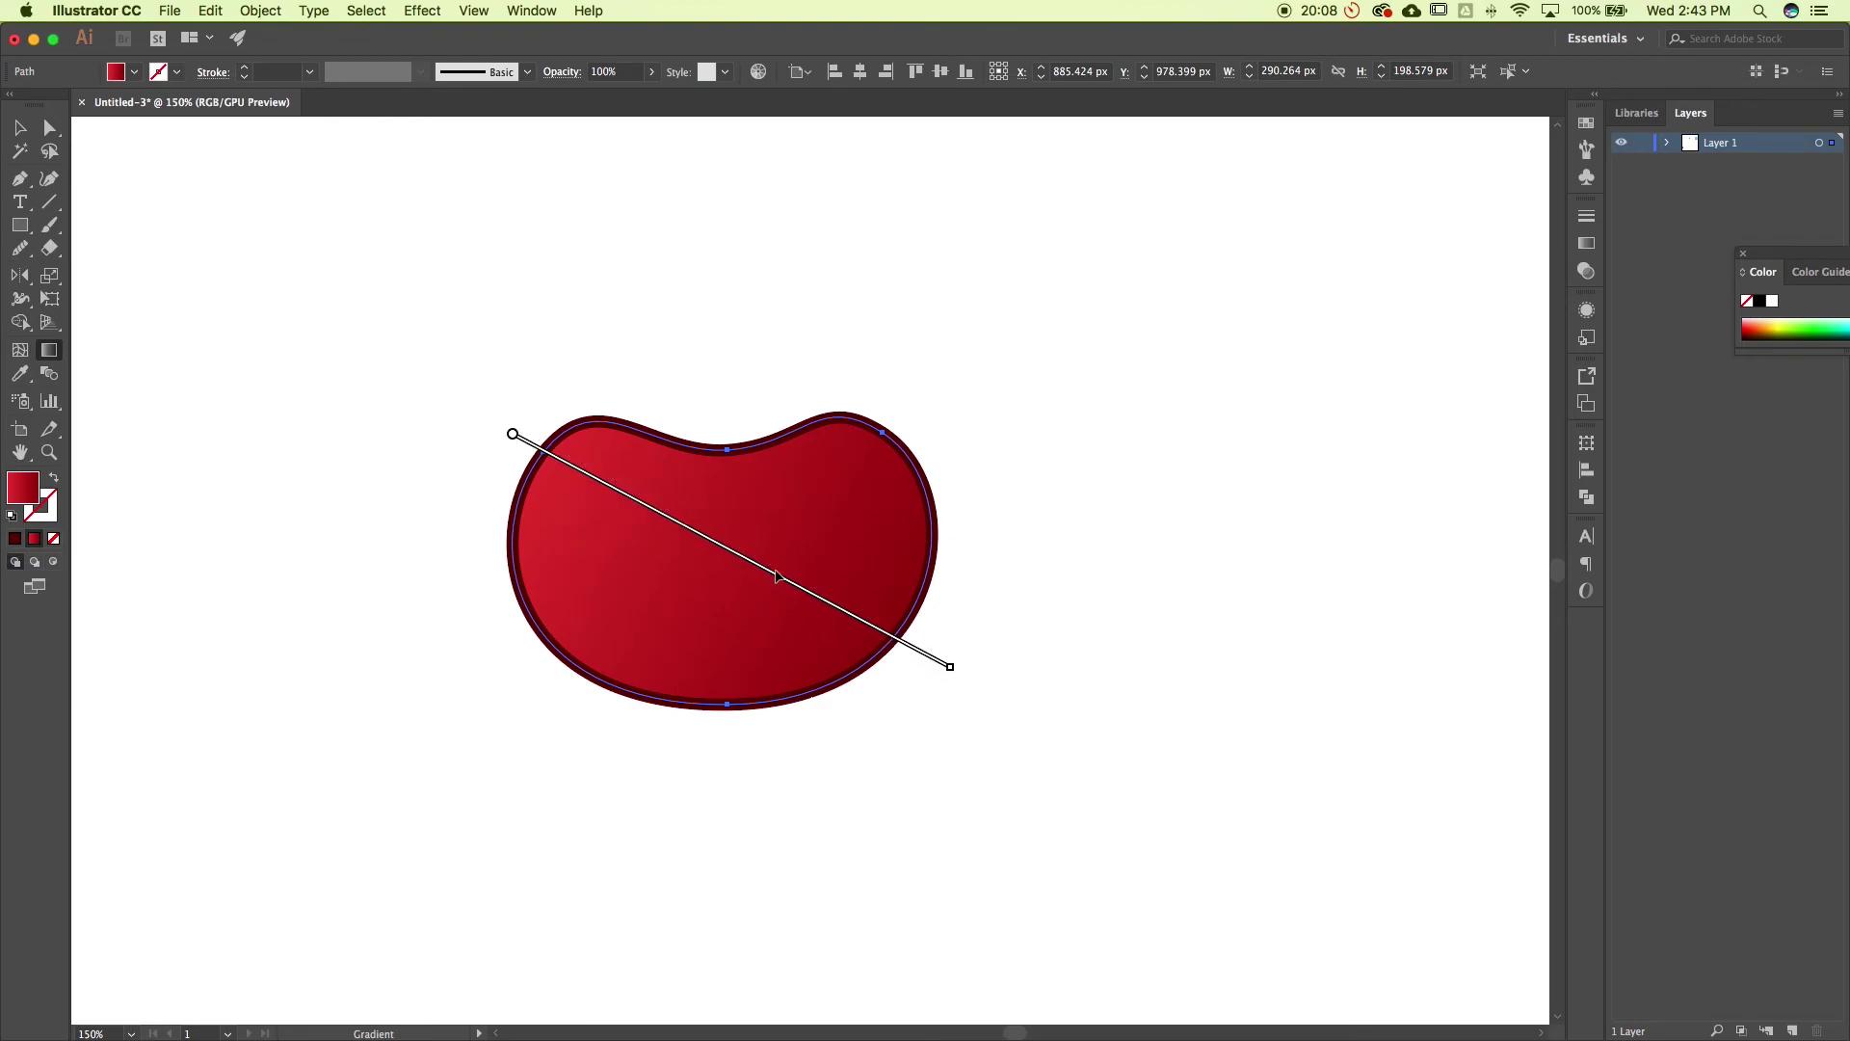
pyautogui.click(1587, 244)
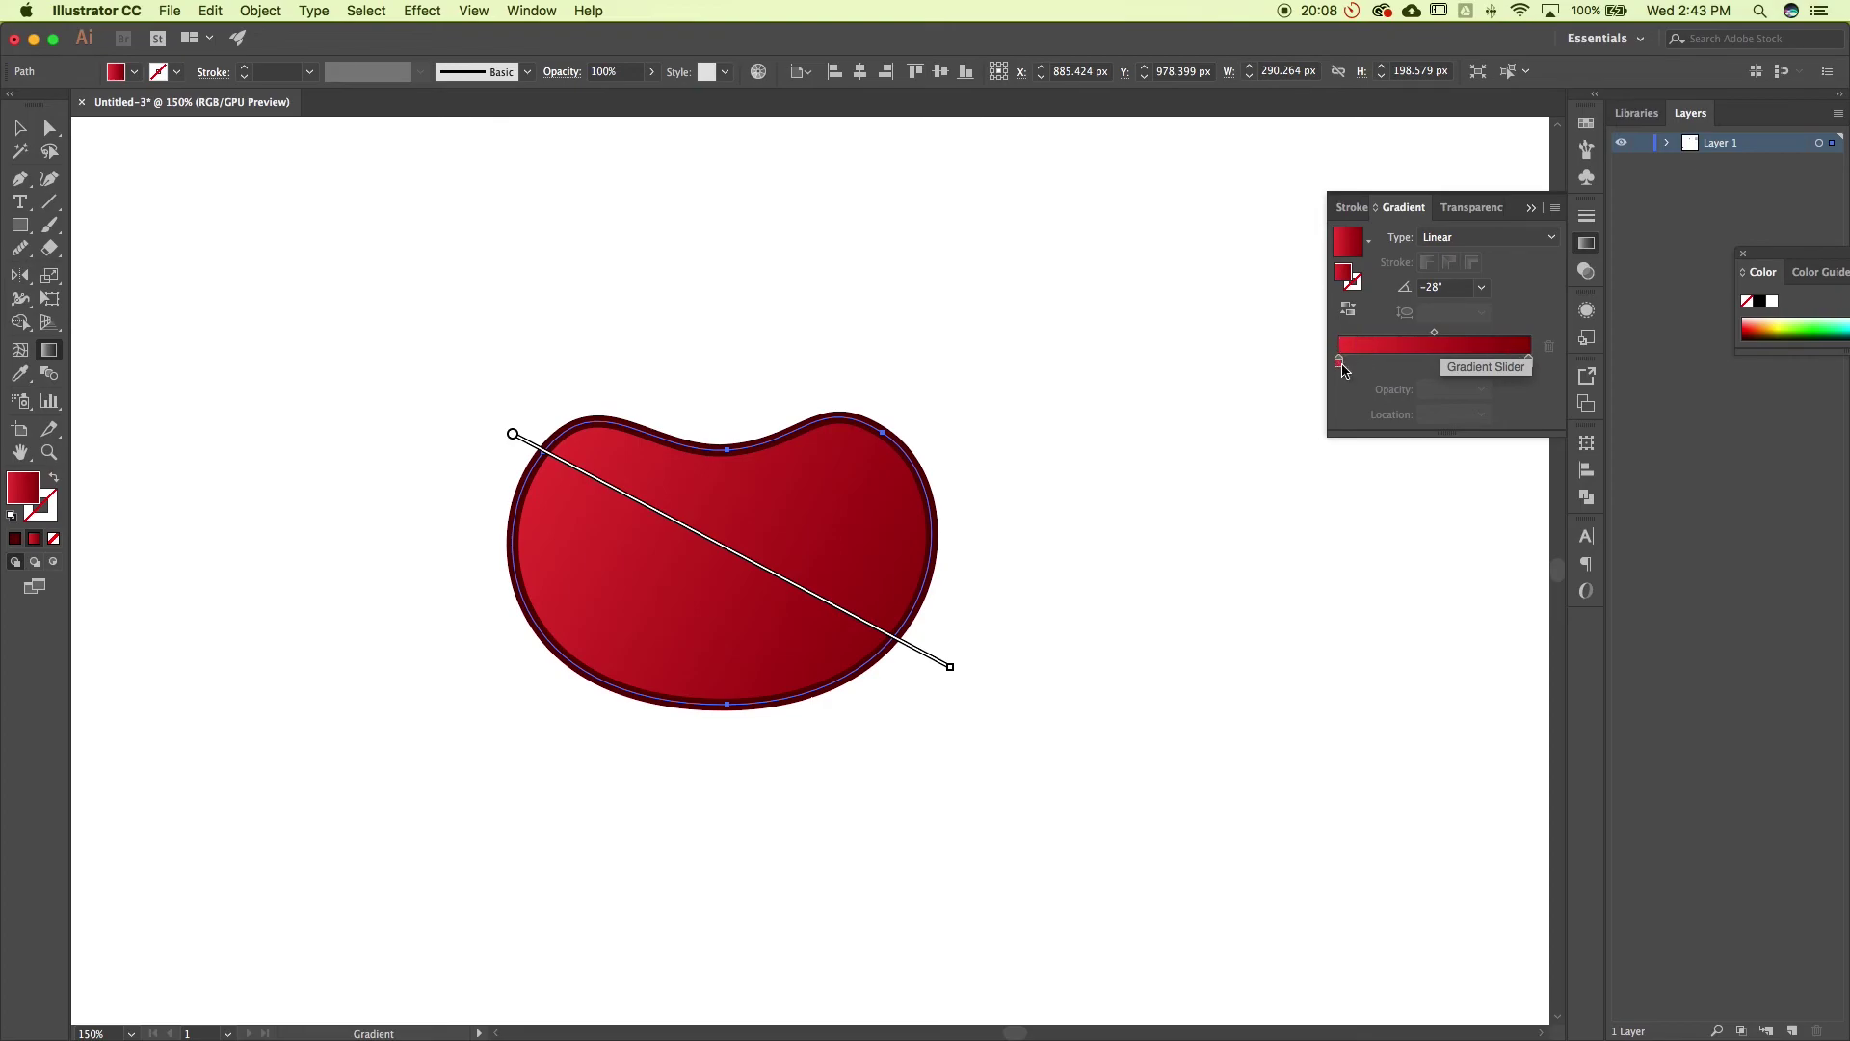
pyautogui.moveTo(751, 567); pyautogui.dragTo(751, 559)
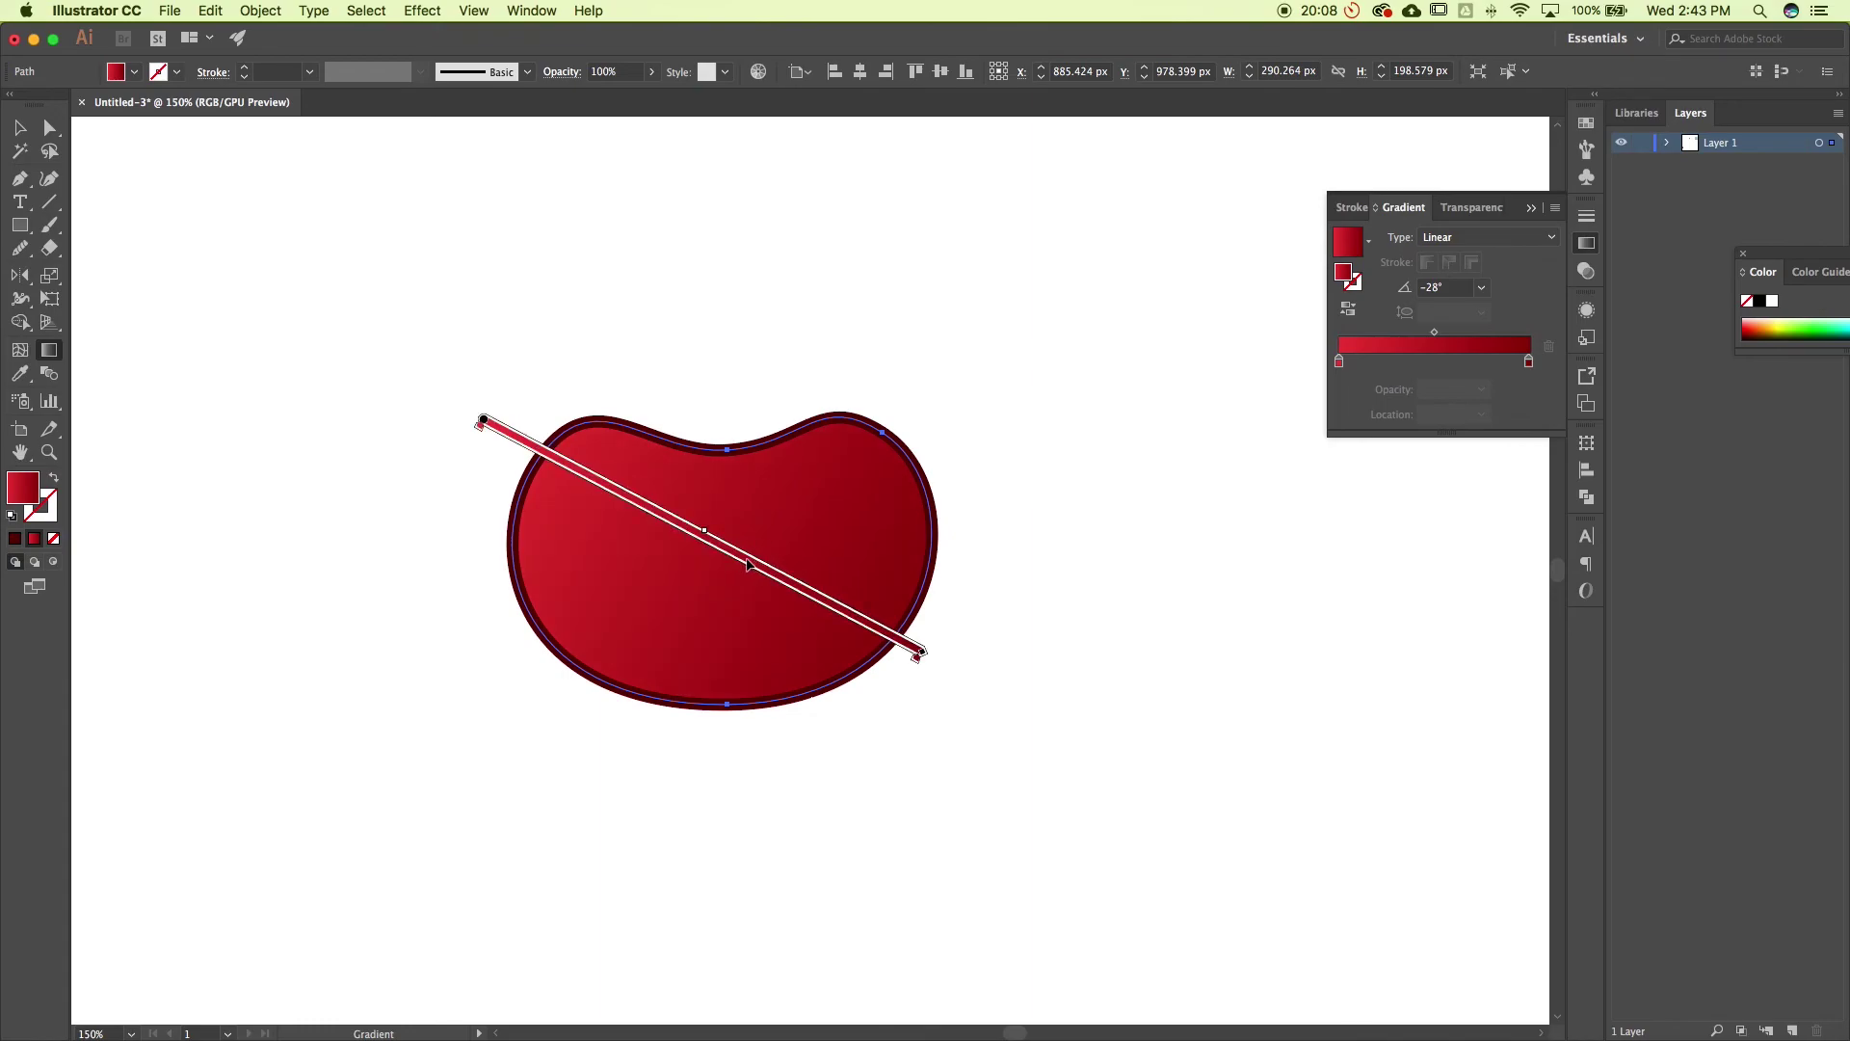
pyautogui.click(1586, 245)
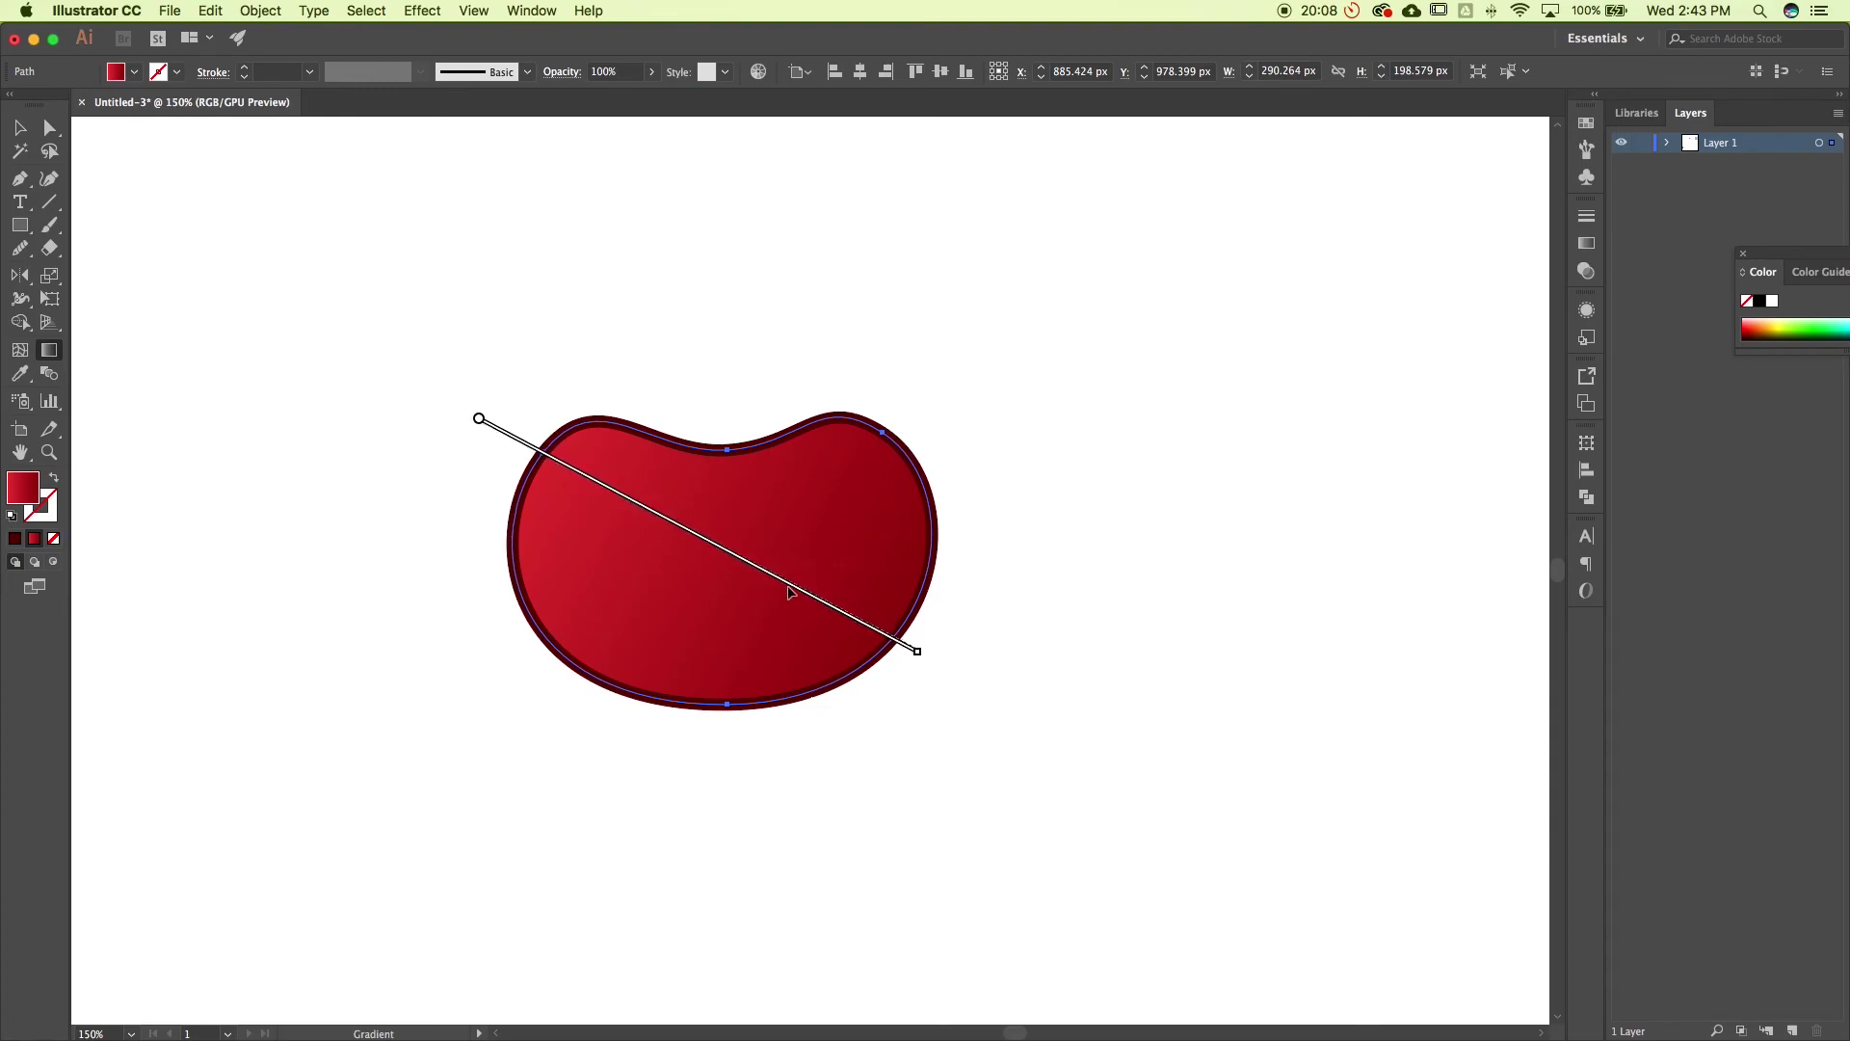
pyautogui.moveTo(921, 653)
pyautogui.mouseDown()
pyautogui.moveTo(957, 674)
pyautogui.moveTo(840, 617)
pyautogui.moveTo(870, 633)
pyautogui.mouseUp()
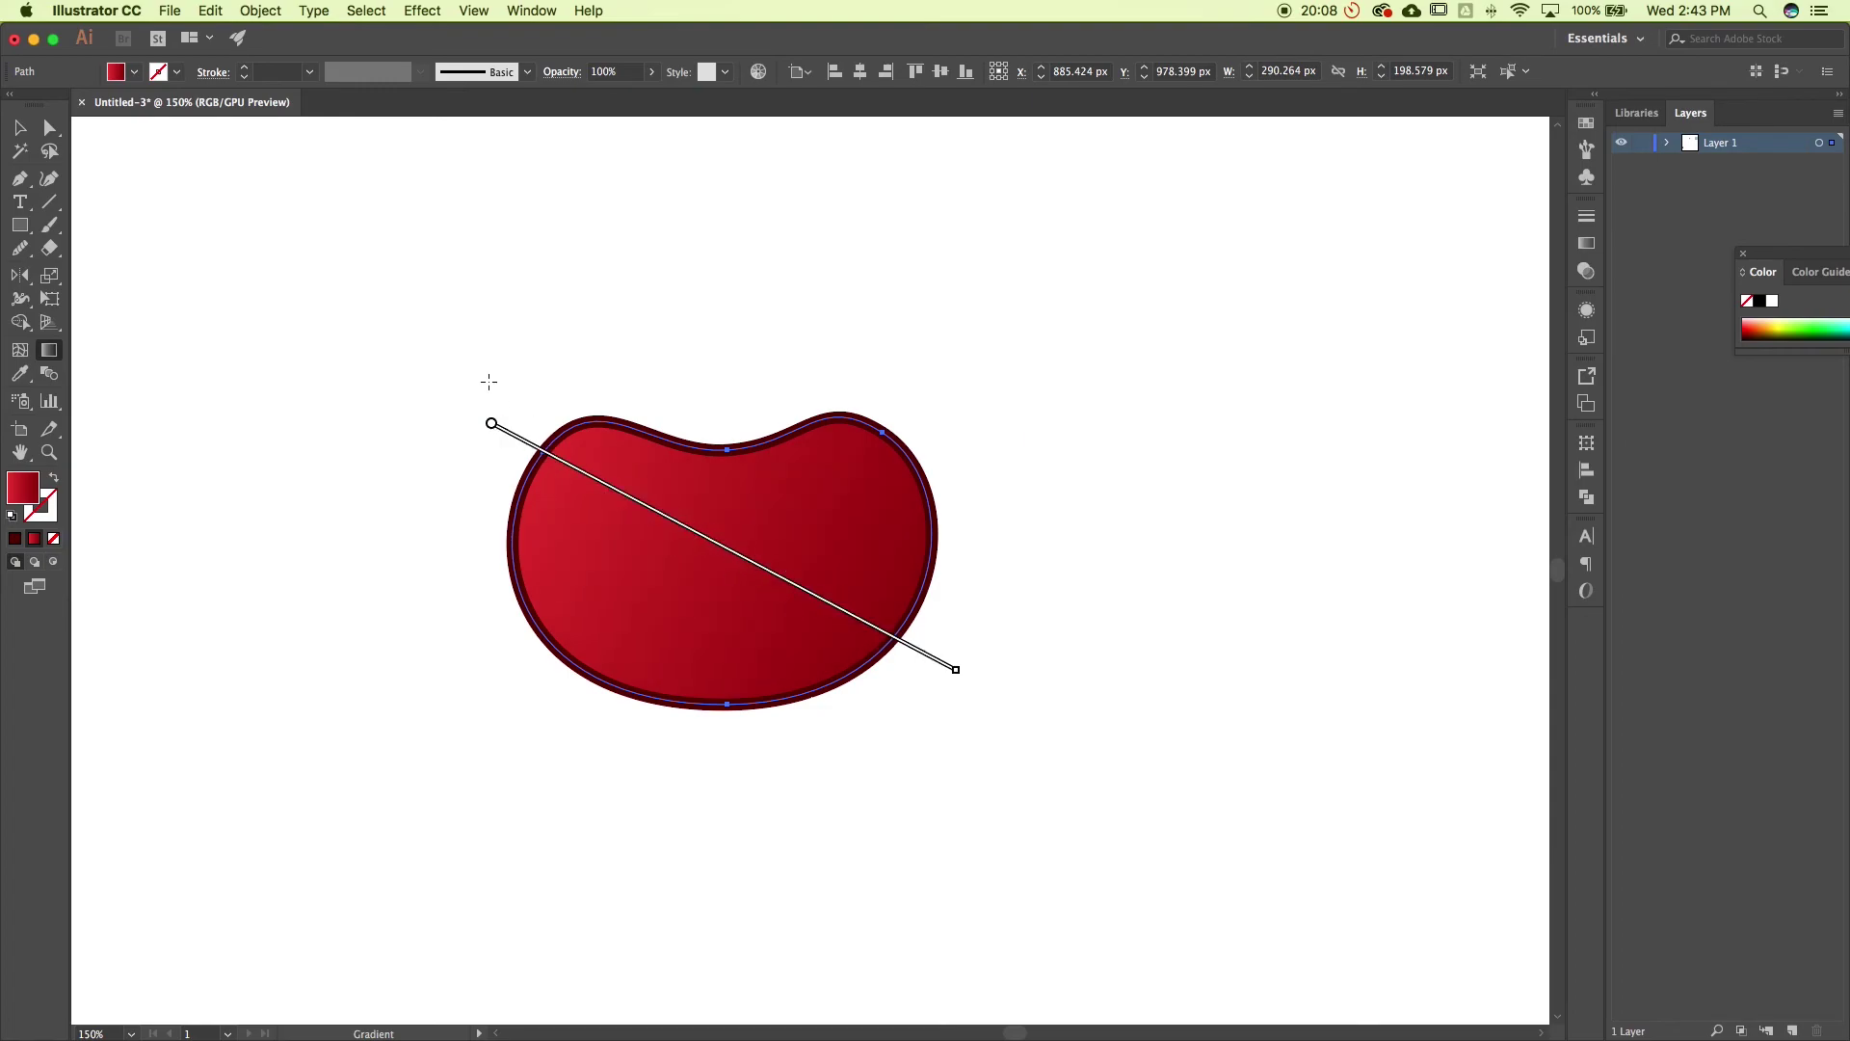
pyautogui.click(19, 127)
pyautogui.click(289, 331)
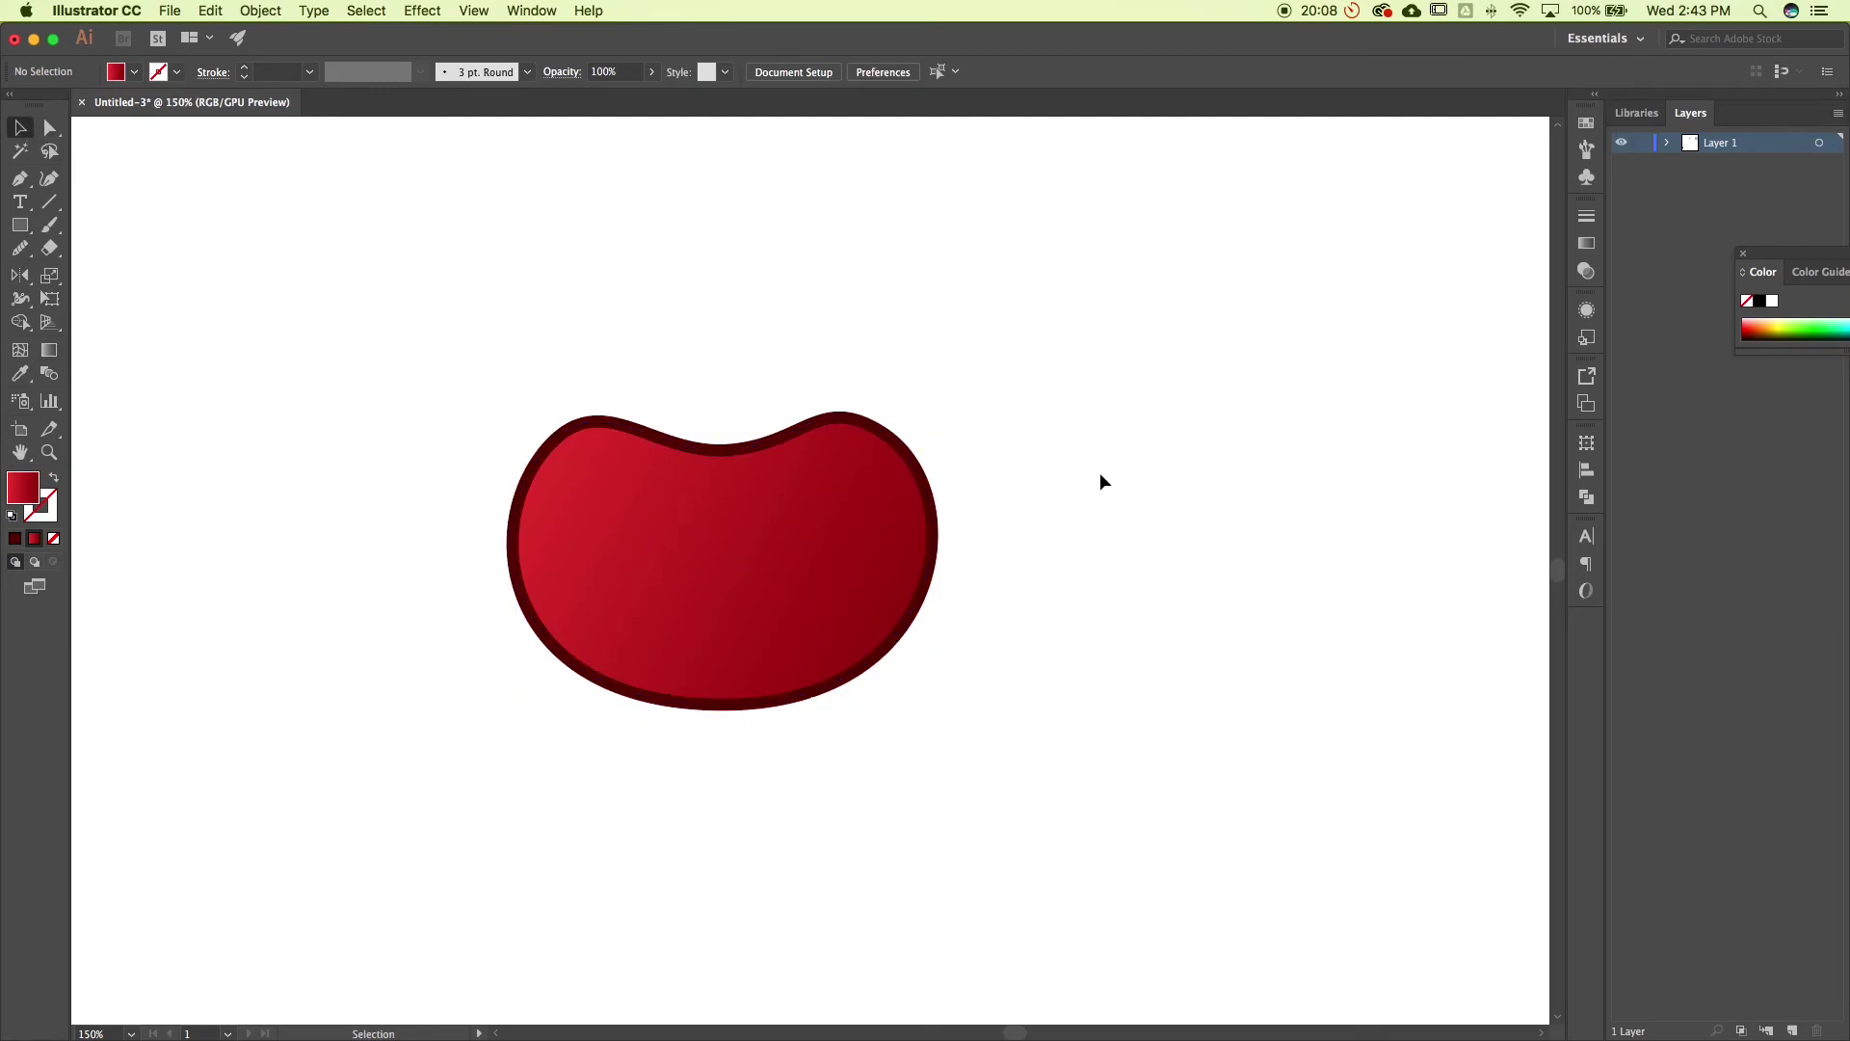
# Draw a short curved Pen line along the dip at the bean's top
pyautogui.click(20, 178)
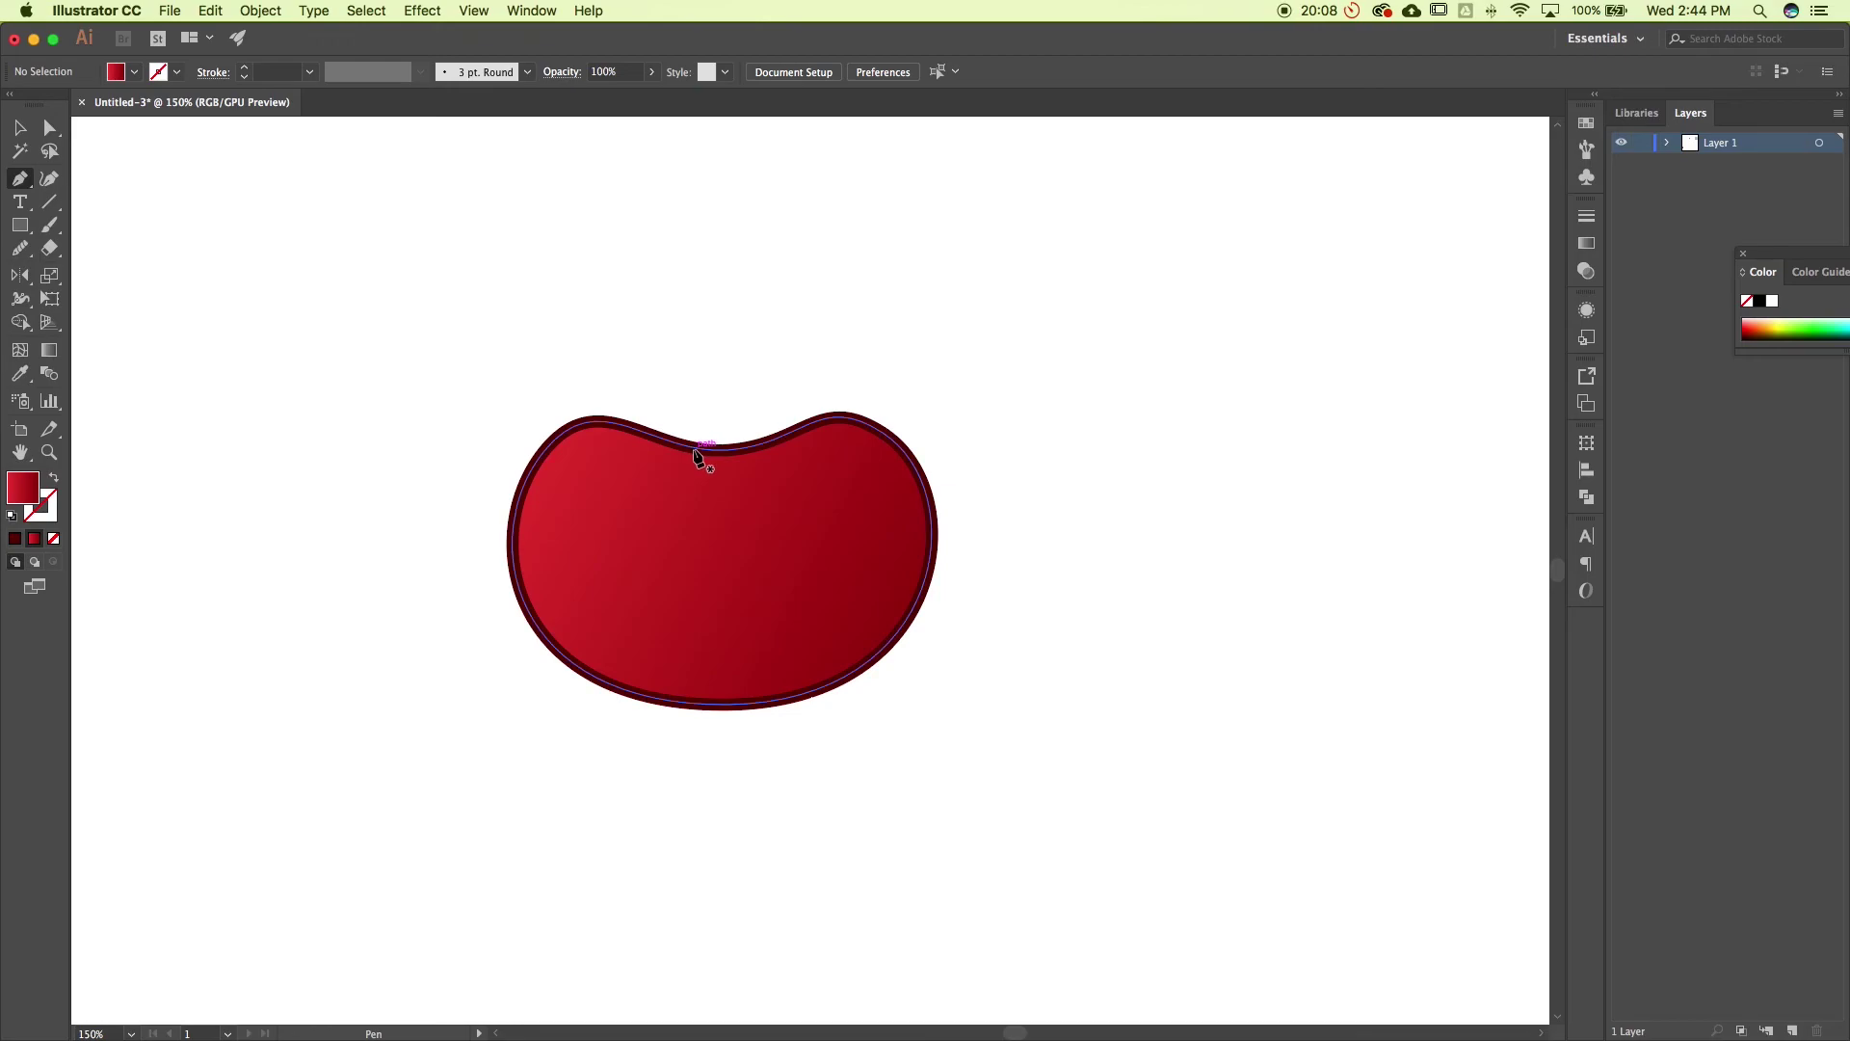
pyautogui.moveTo(687, 446); pyautogui.dragTo(730, 459)
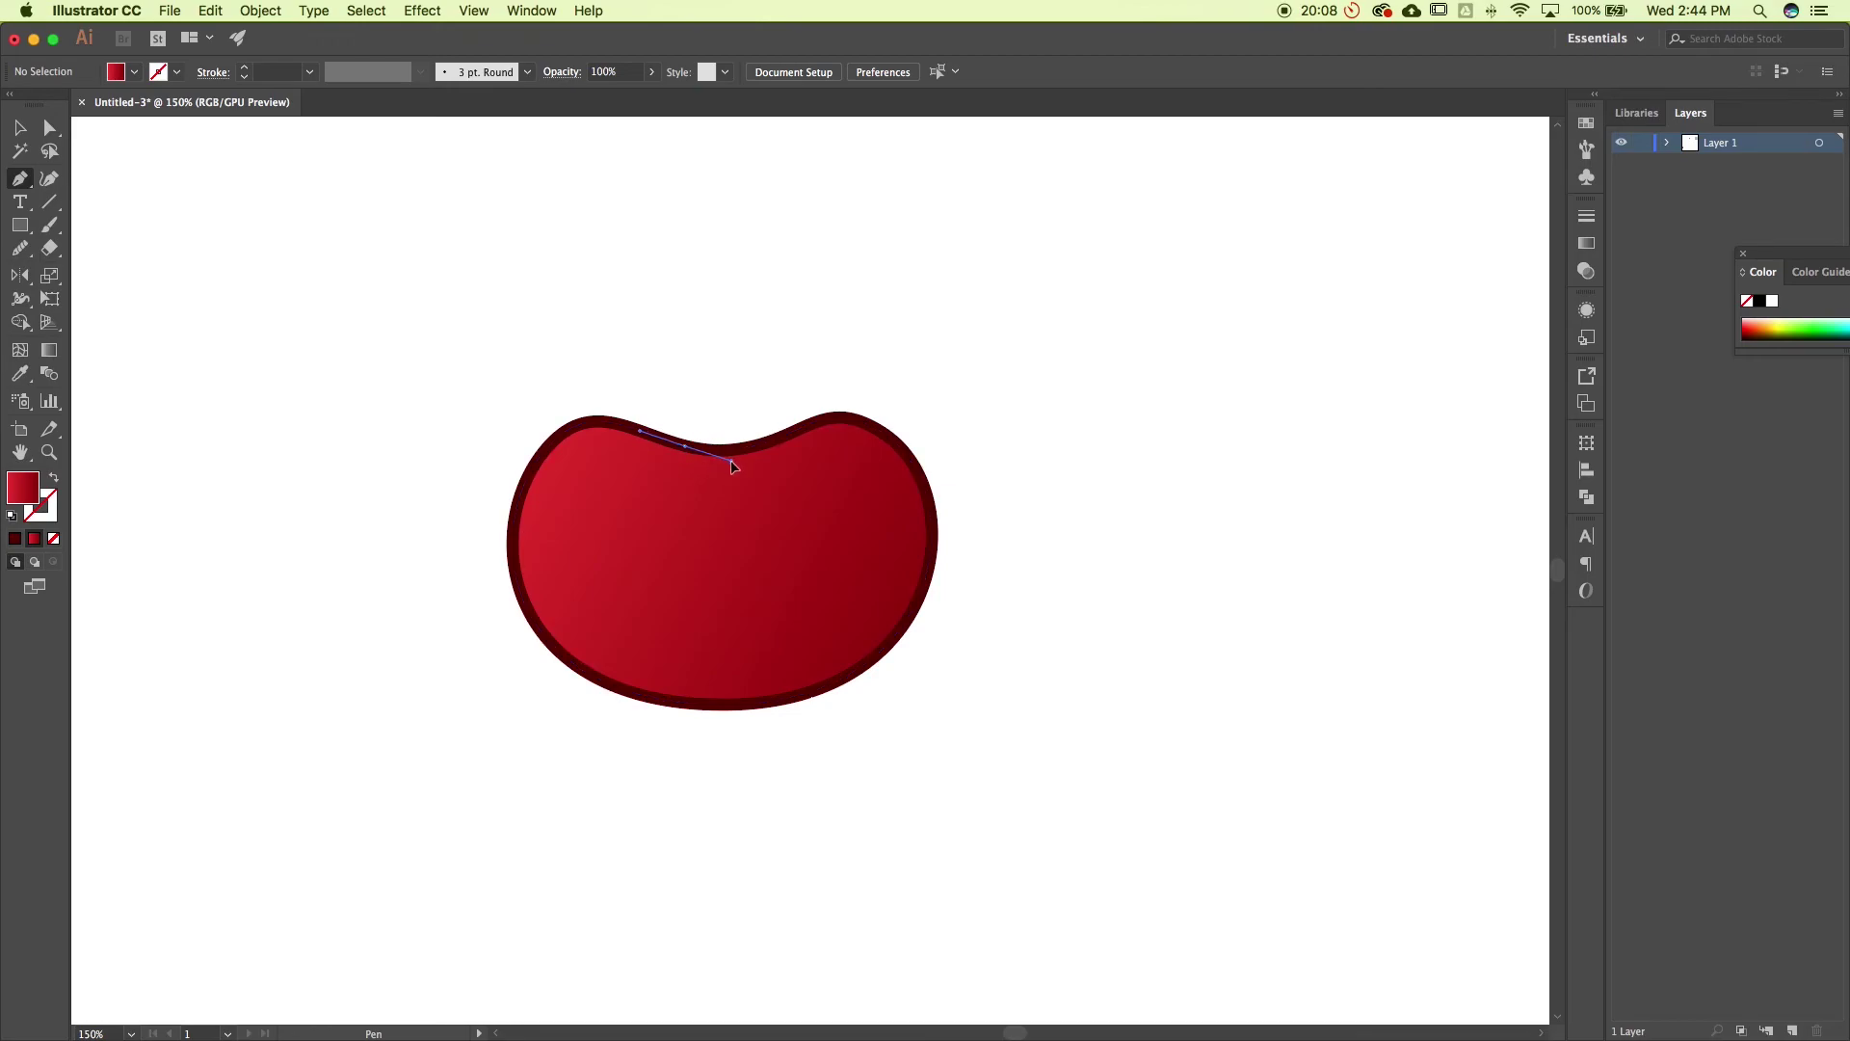
pyautogui.click(789, 464)
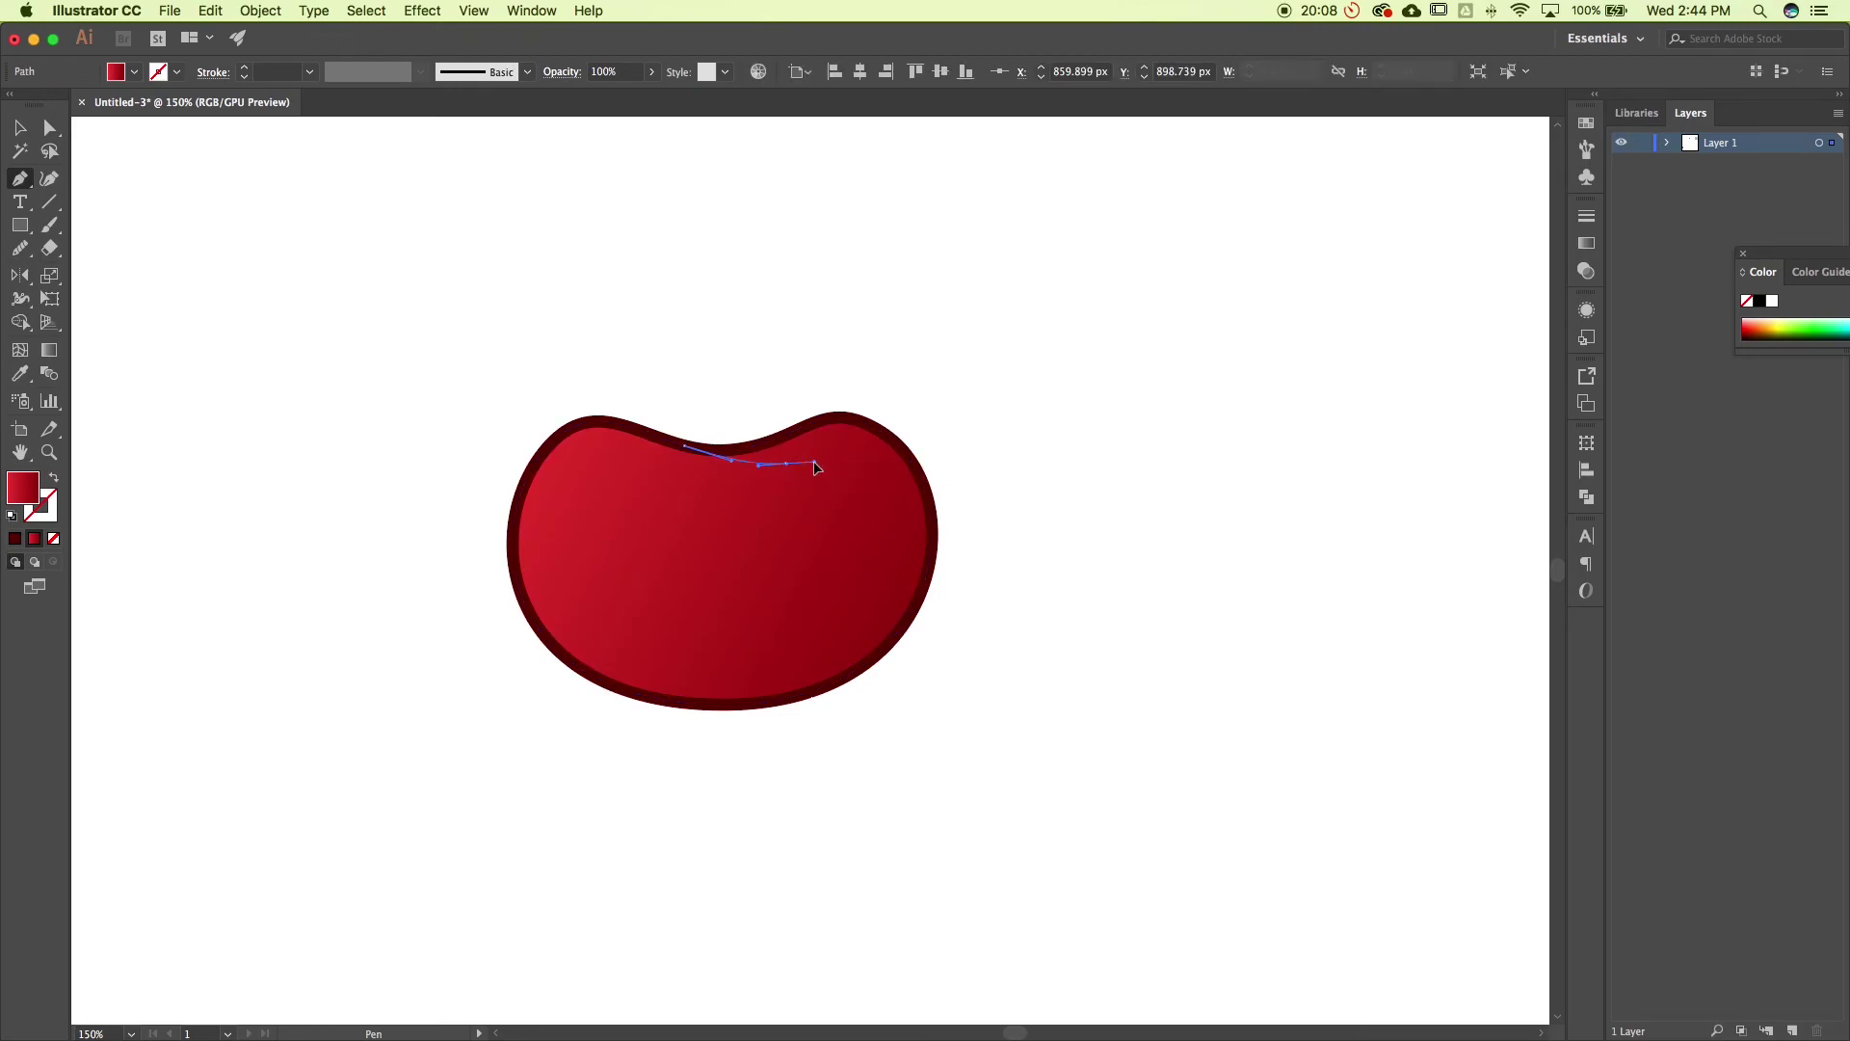
pyautogui.moveTo(802, 460); pyautogui.dragTo(826, 461)
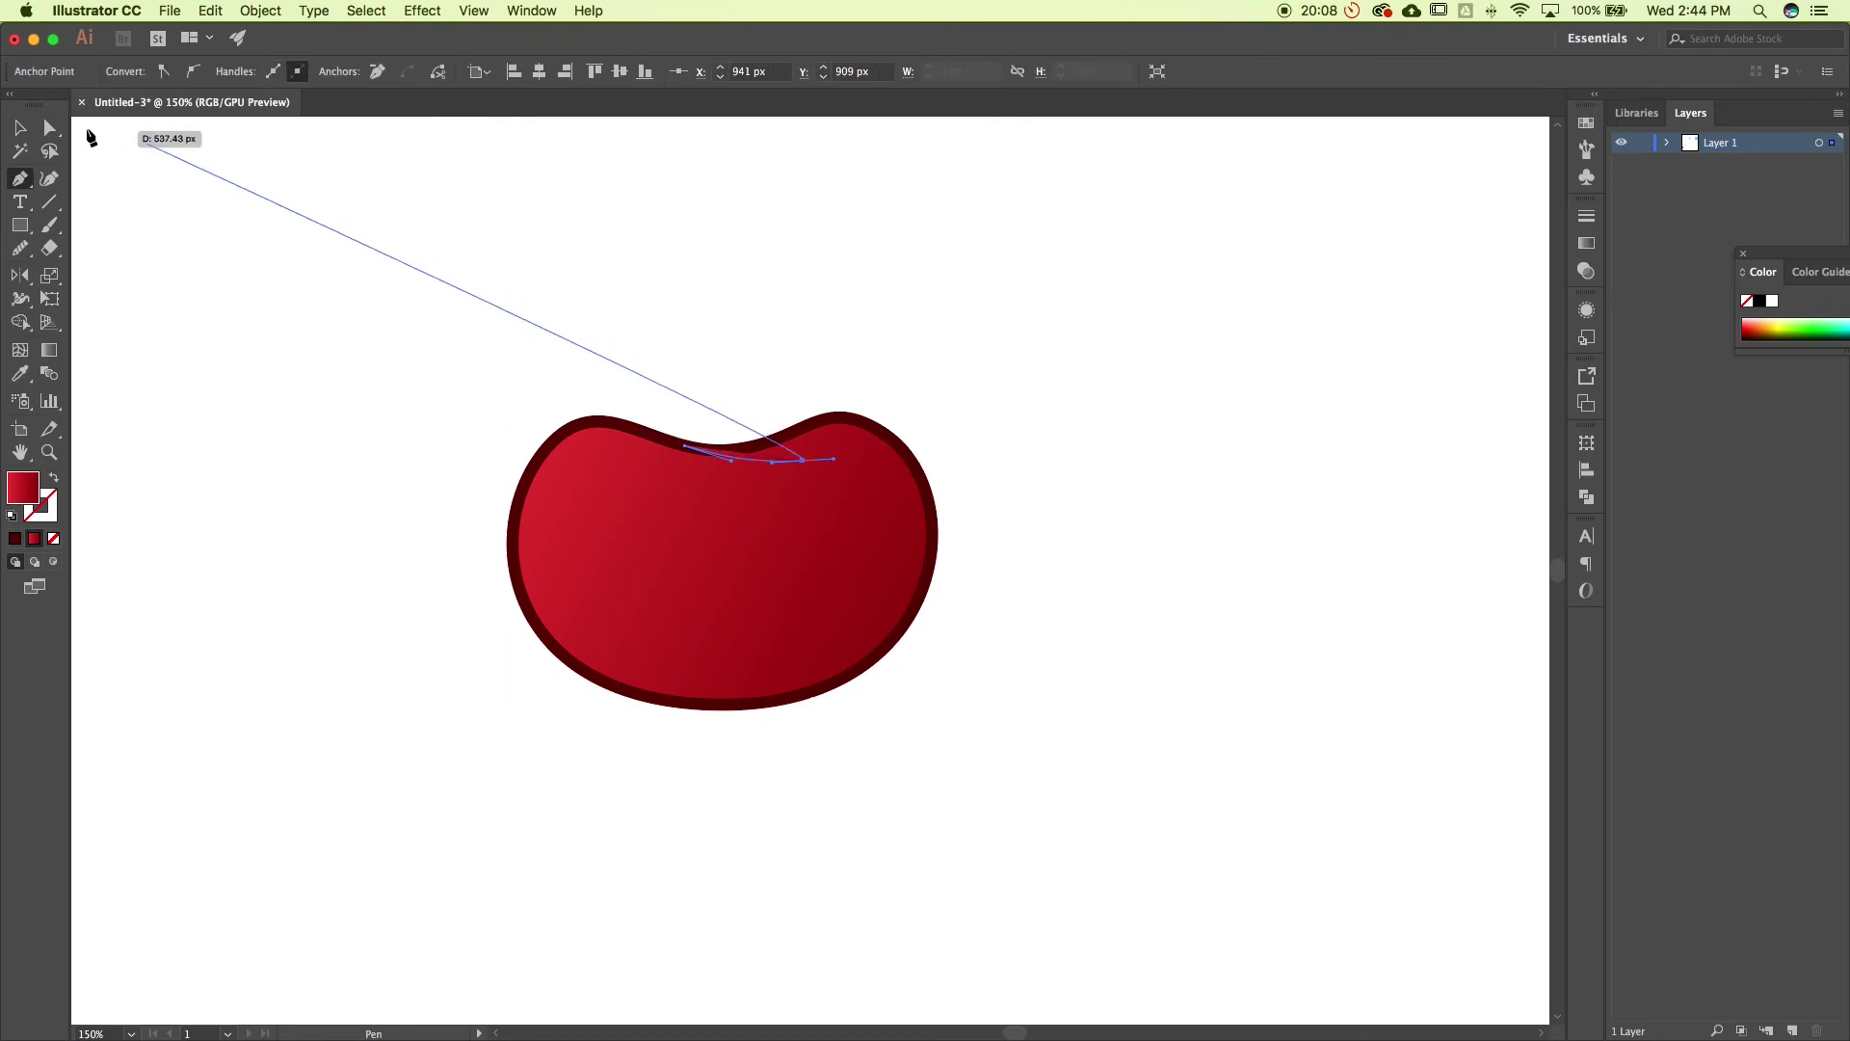
pyautogui.press('v')
pyautogui.click(566, 298)
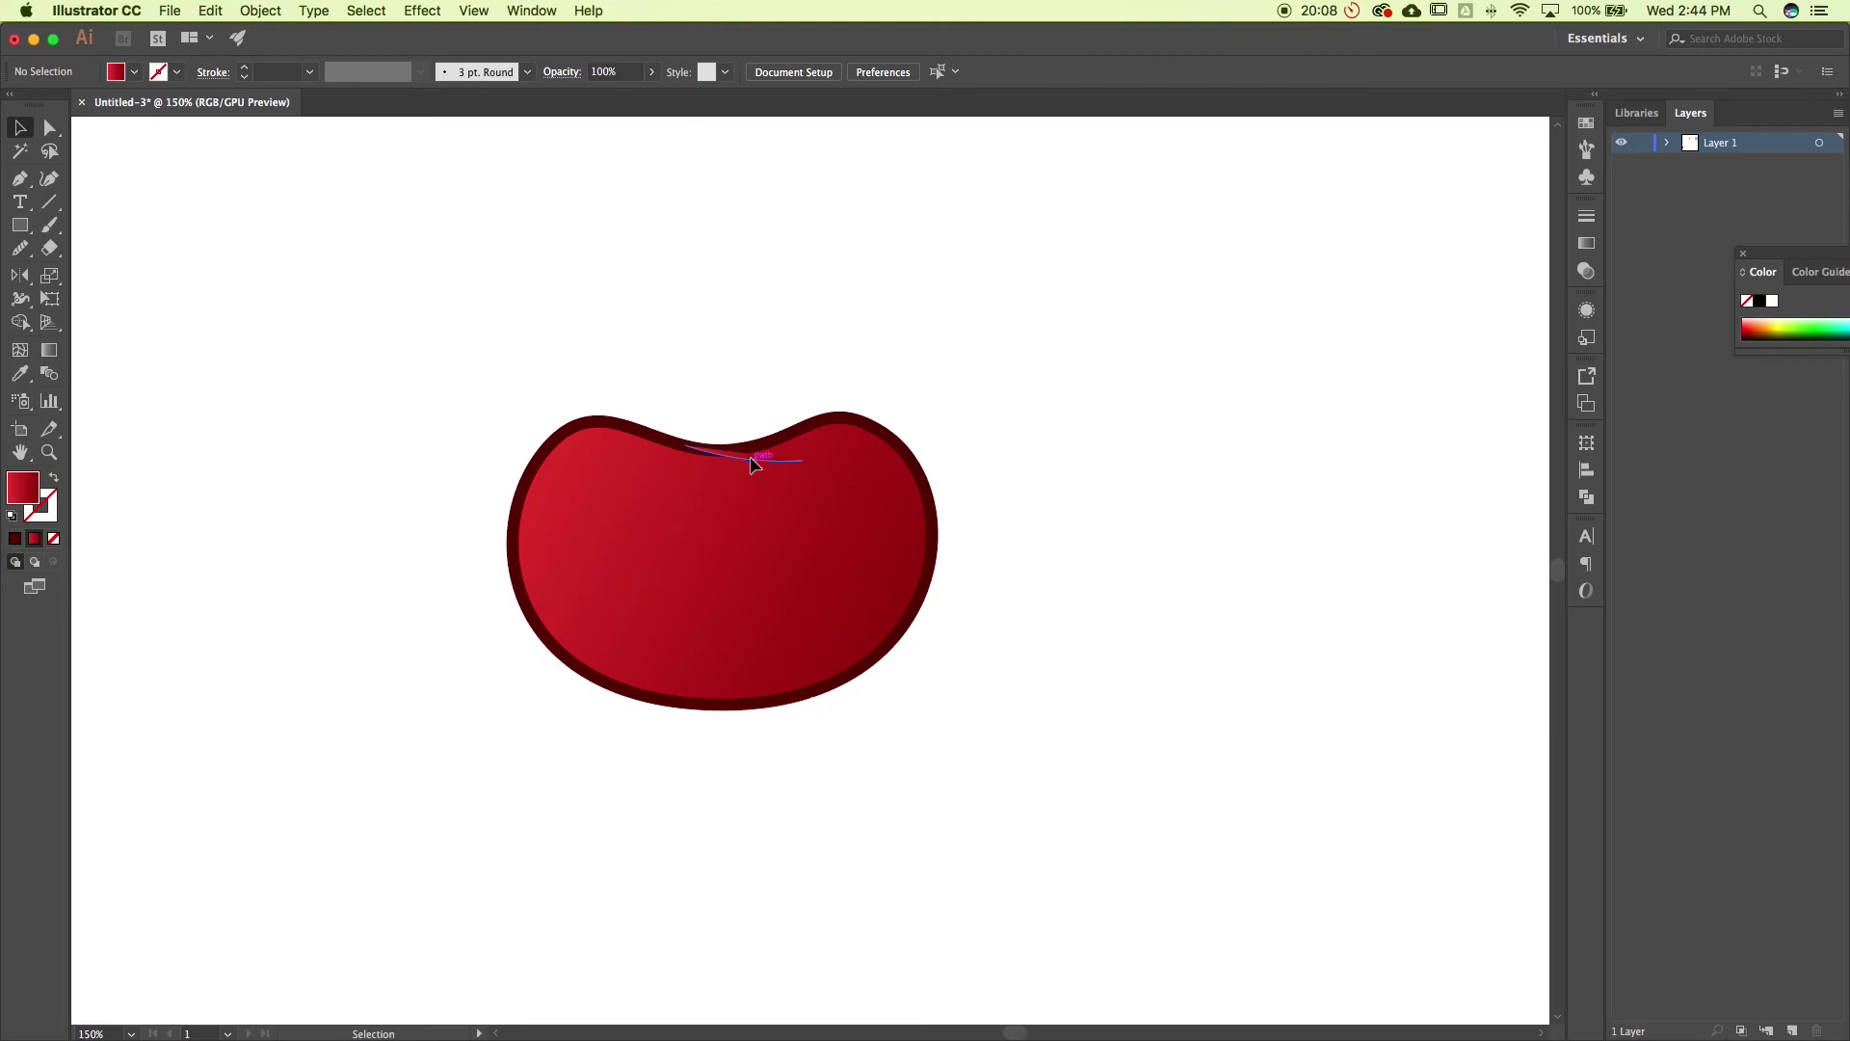
# Copy the bean's 8 px dark maroon stroke onto the short line with the Eyedropper
pyautogui.click(751, 458)
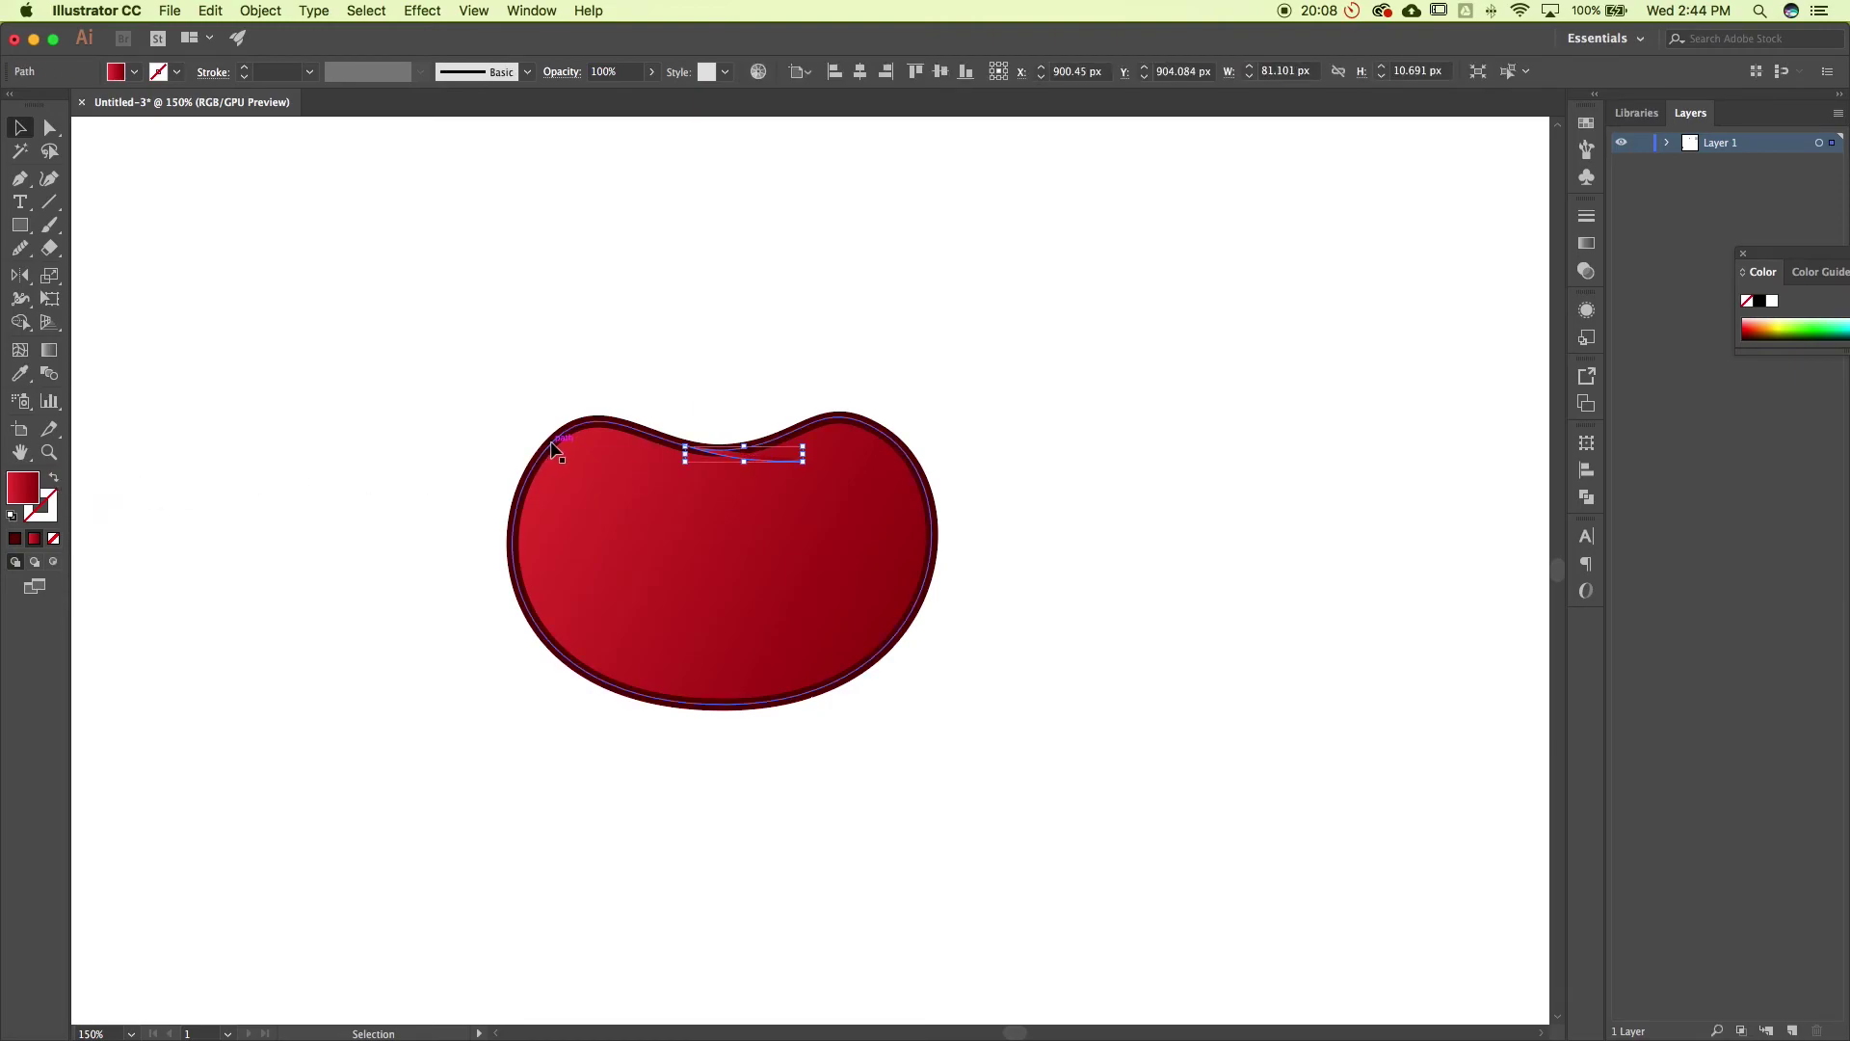
pyautogui.press('i')
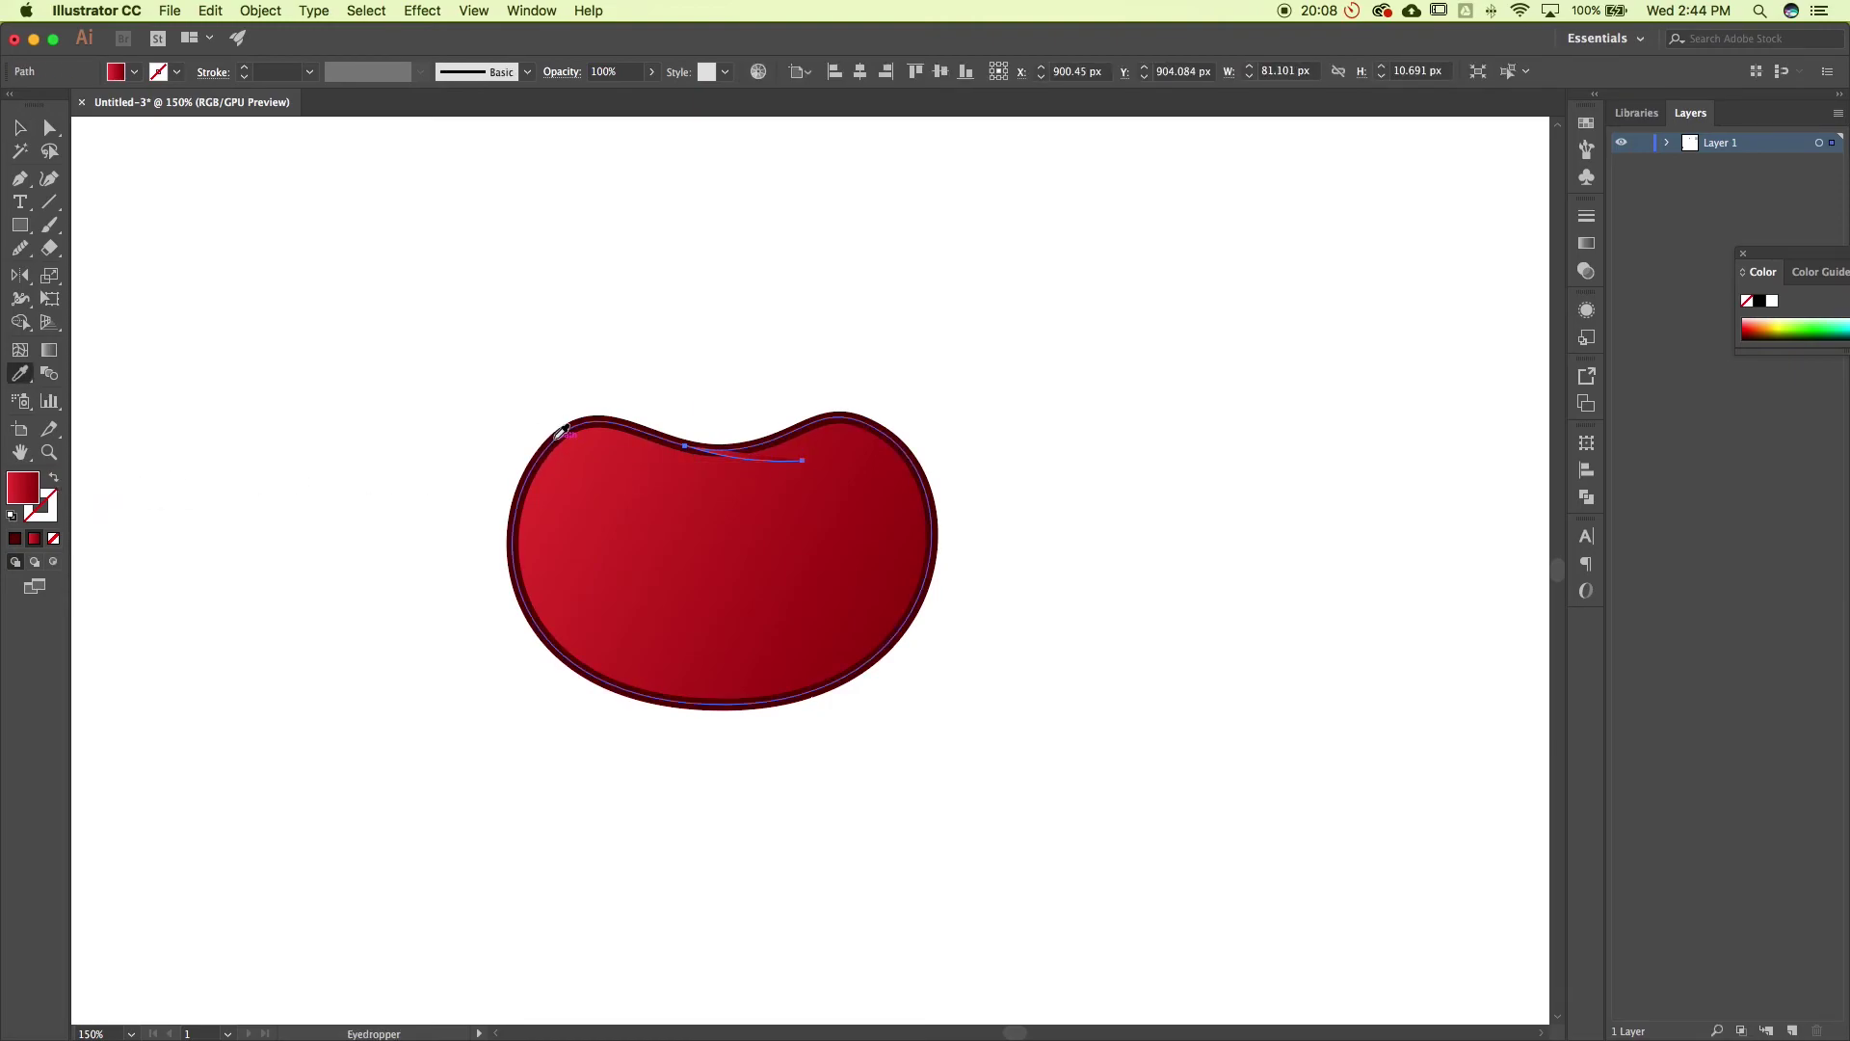
pyautogui.click(559, 431)
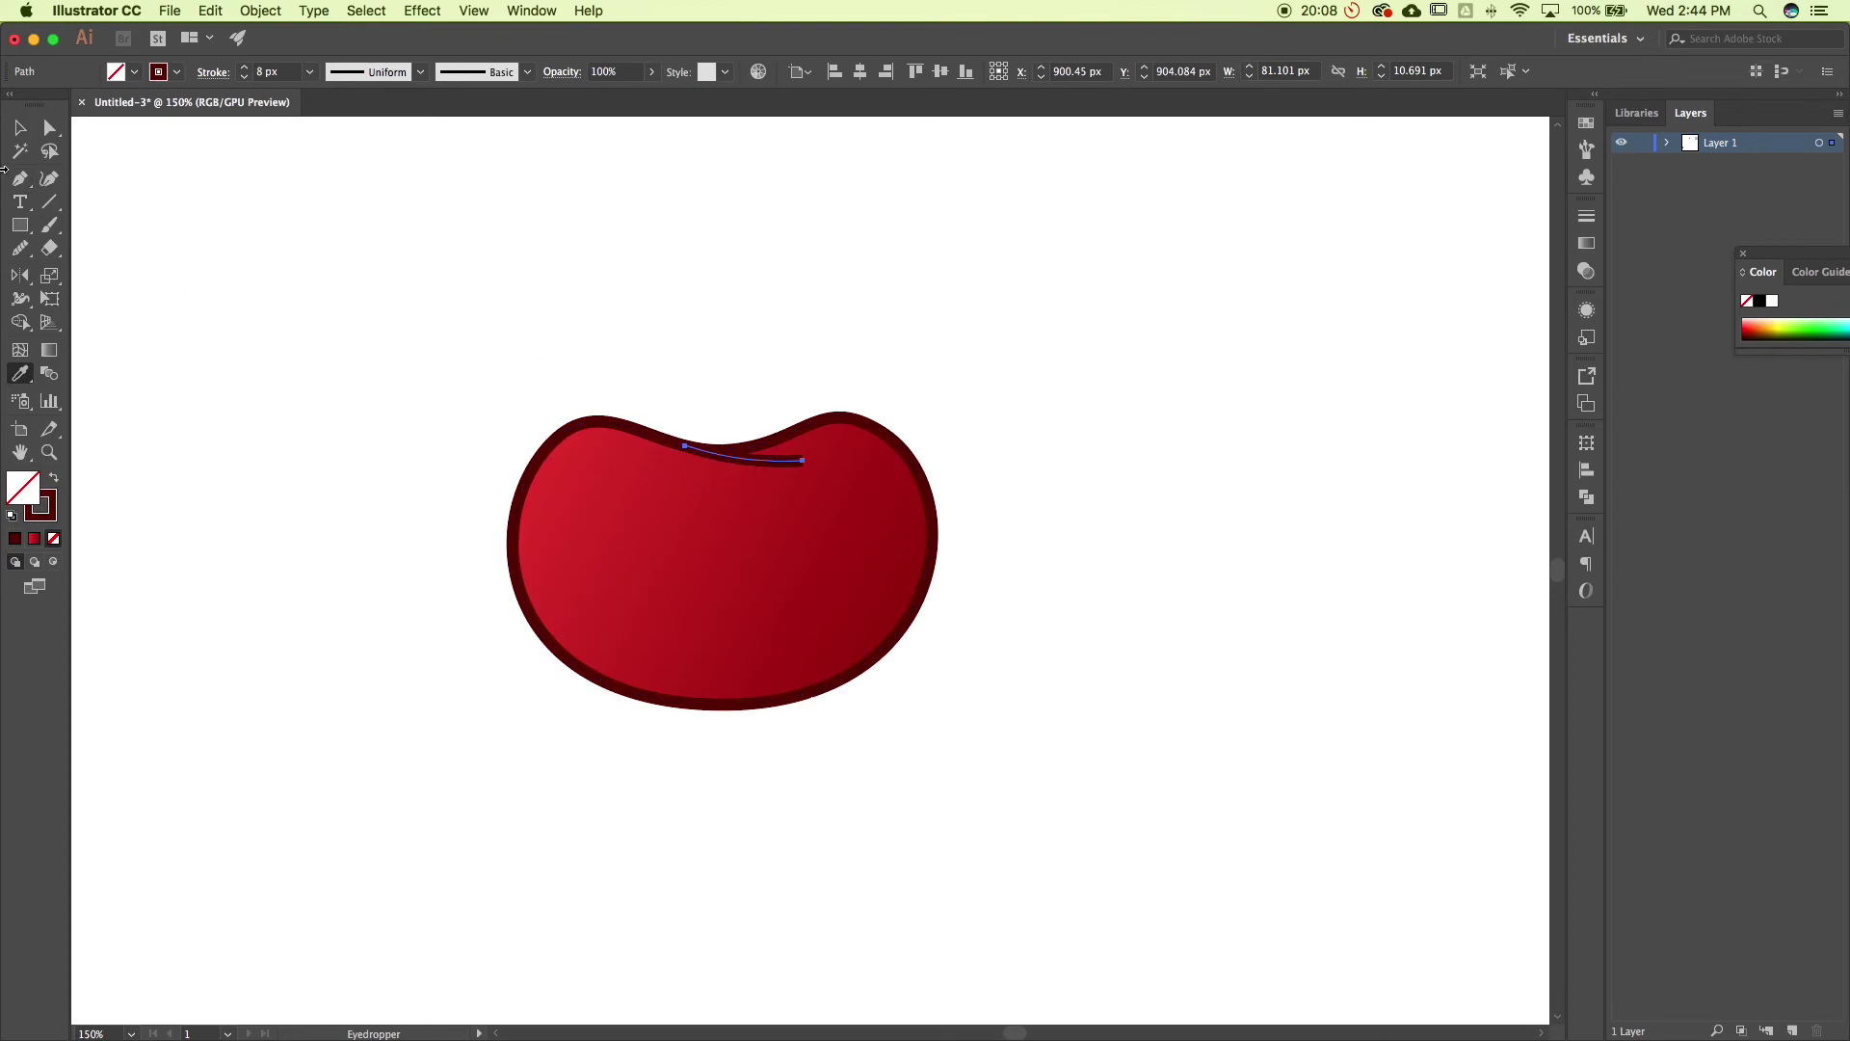
pyautogui.press('v')
pyautogui.click(525, 460)
pyautogui.click(453, 449)
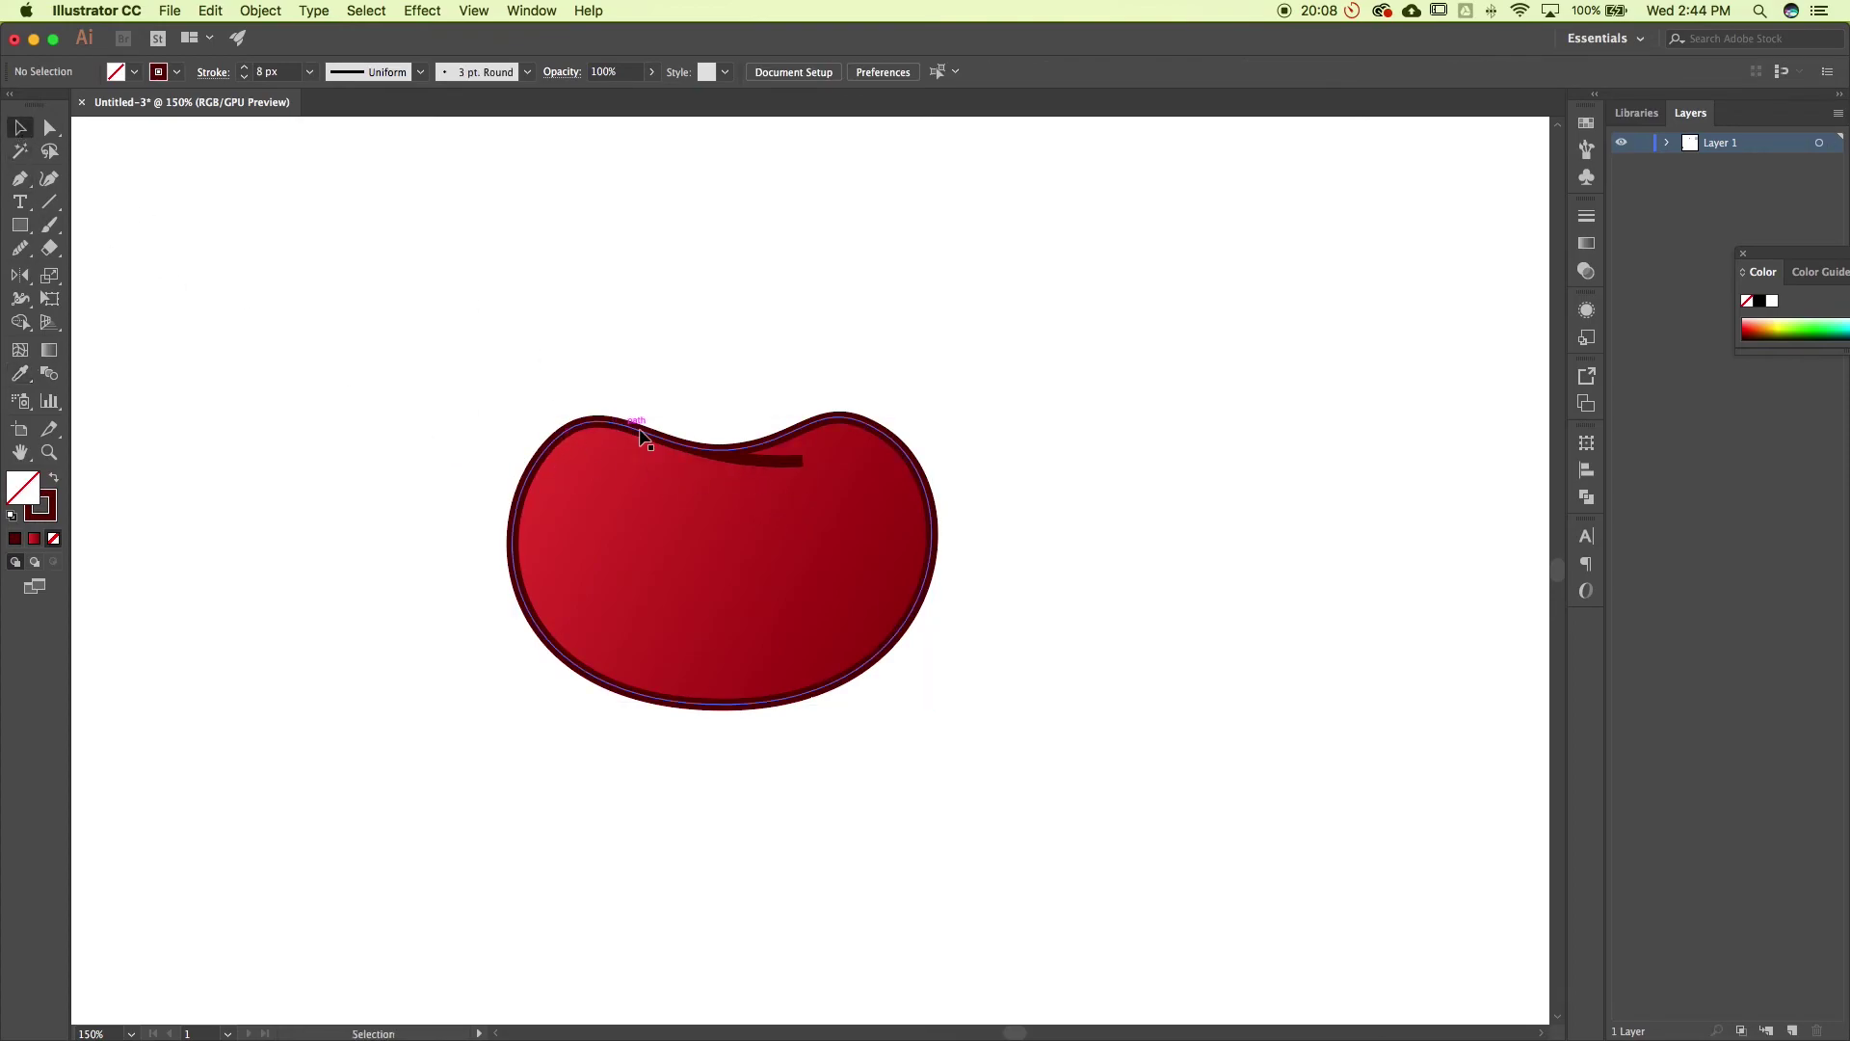
pyautogui.click(790, 467)
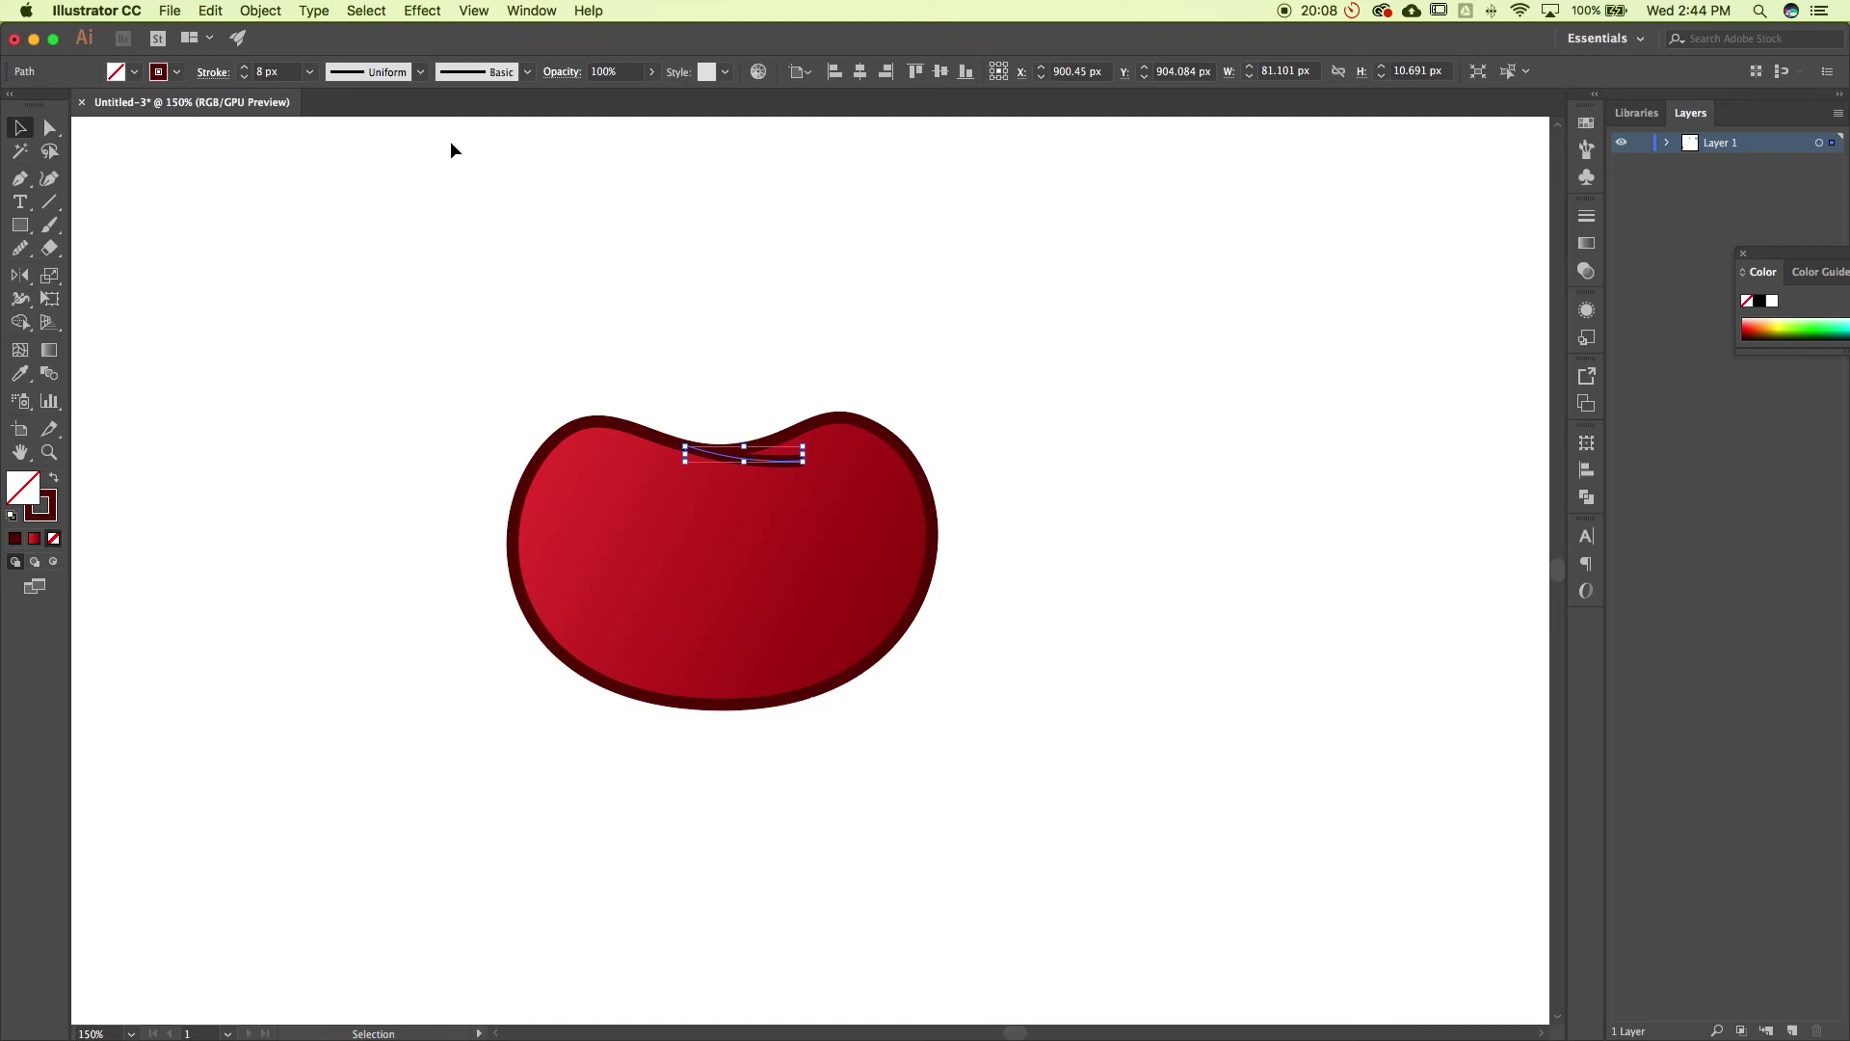
# Apply Width Profile 4 so the top-dip line tapers to a point at its right end
pyautogui.click(375, 78)
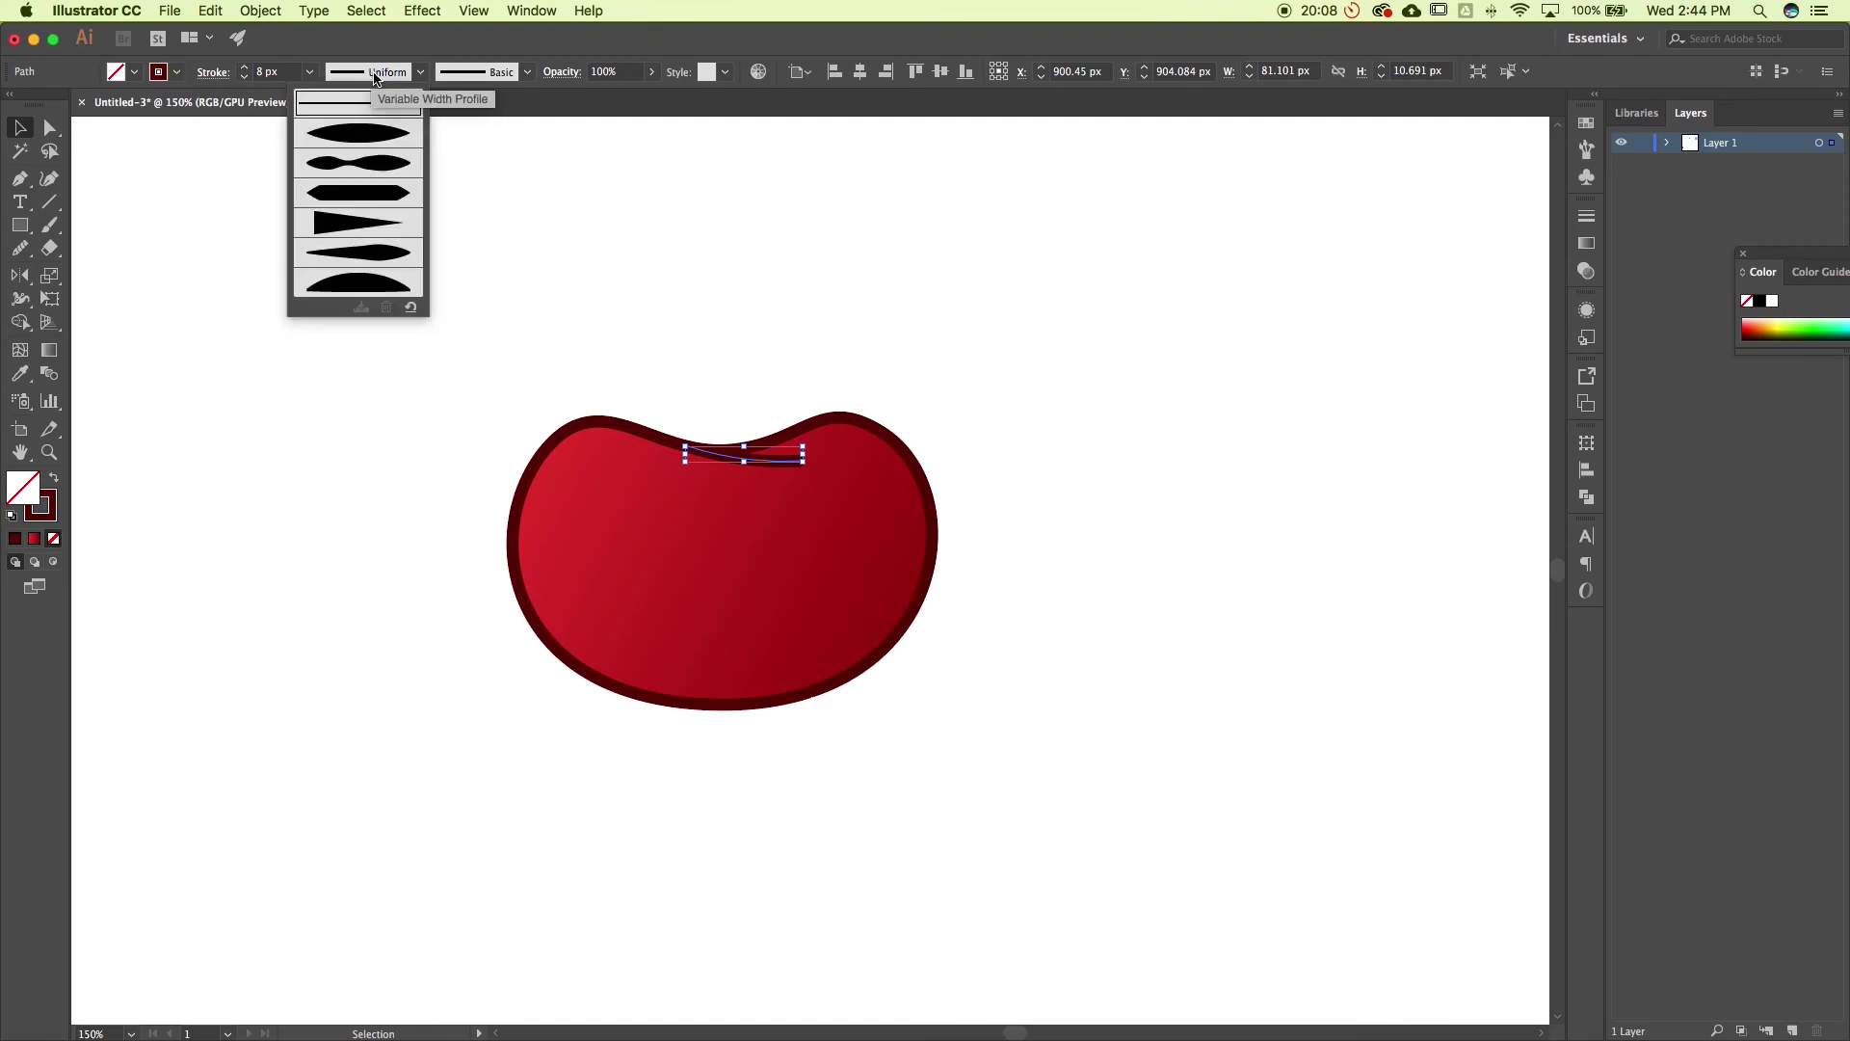
pyautogui.click(355, 228)
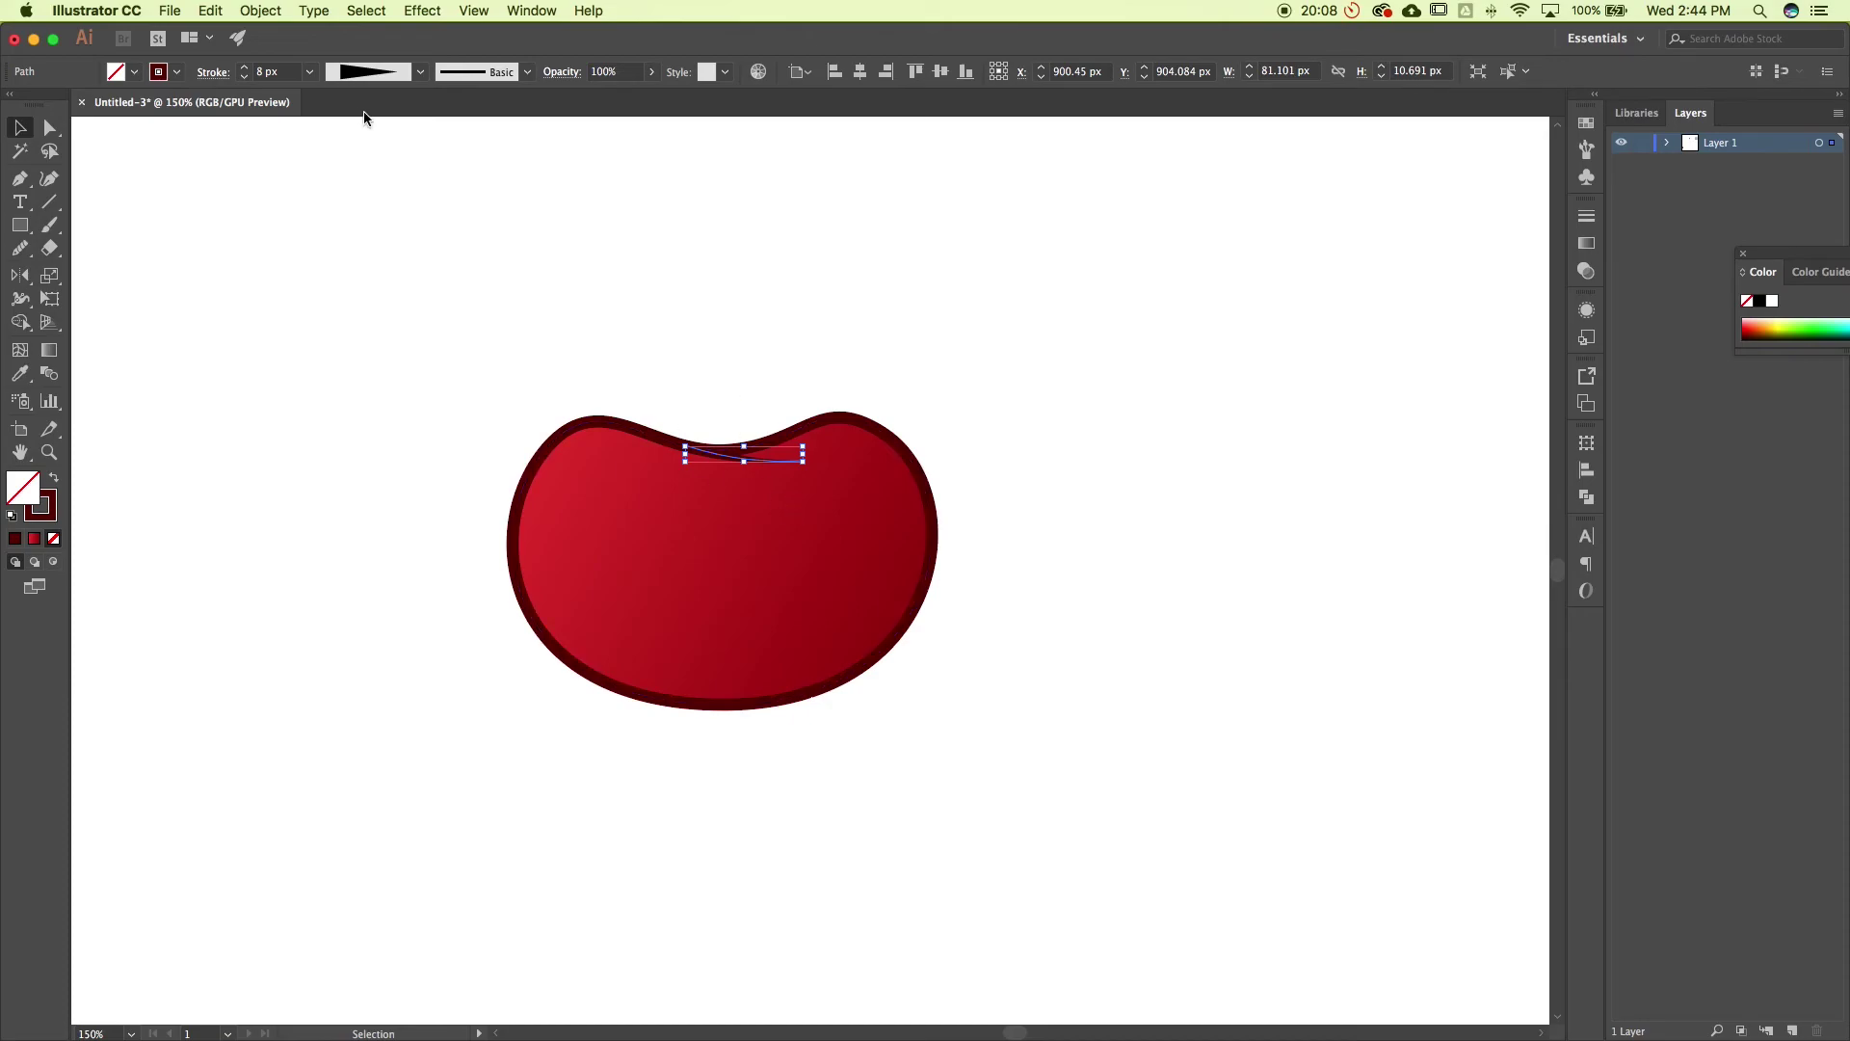
pyautogui.click(736, 324)
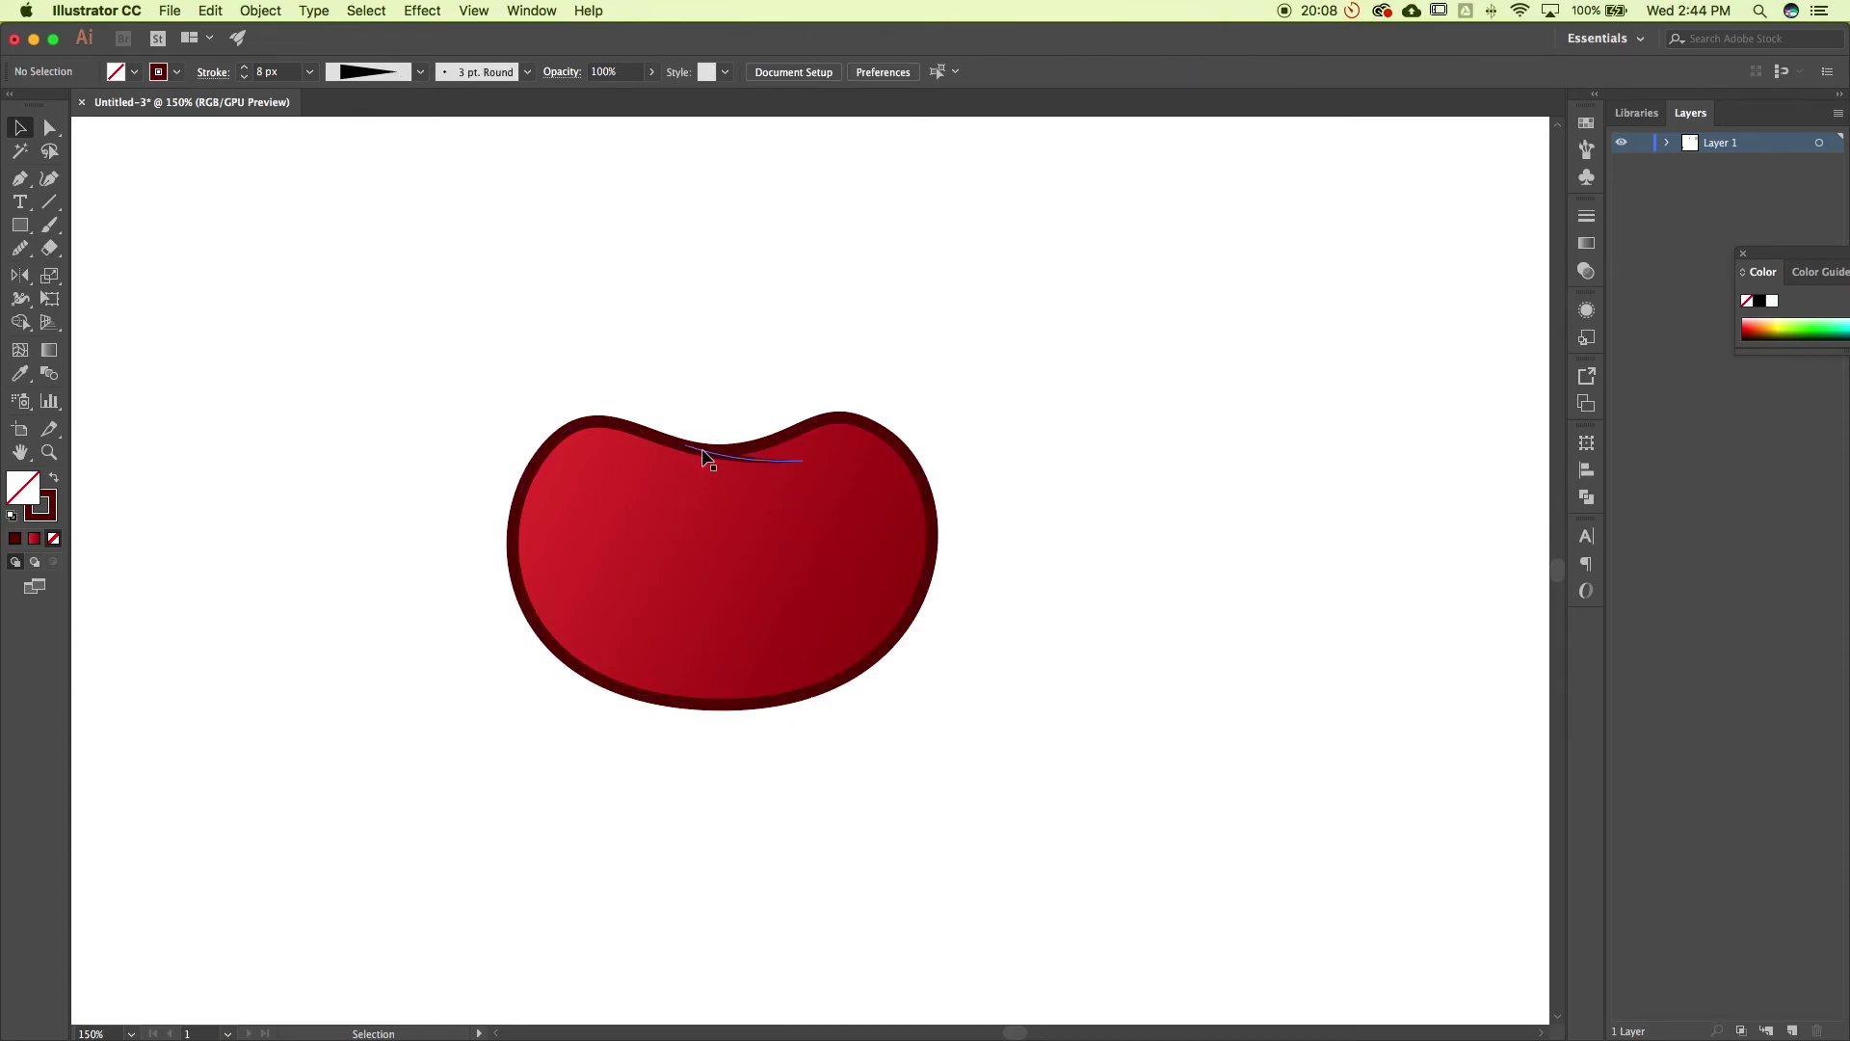
pyautogui.click(766, 460)
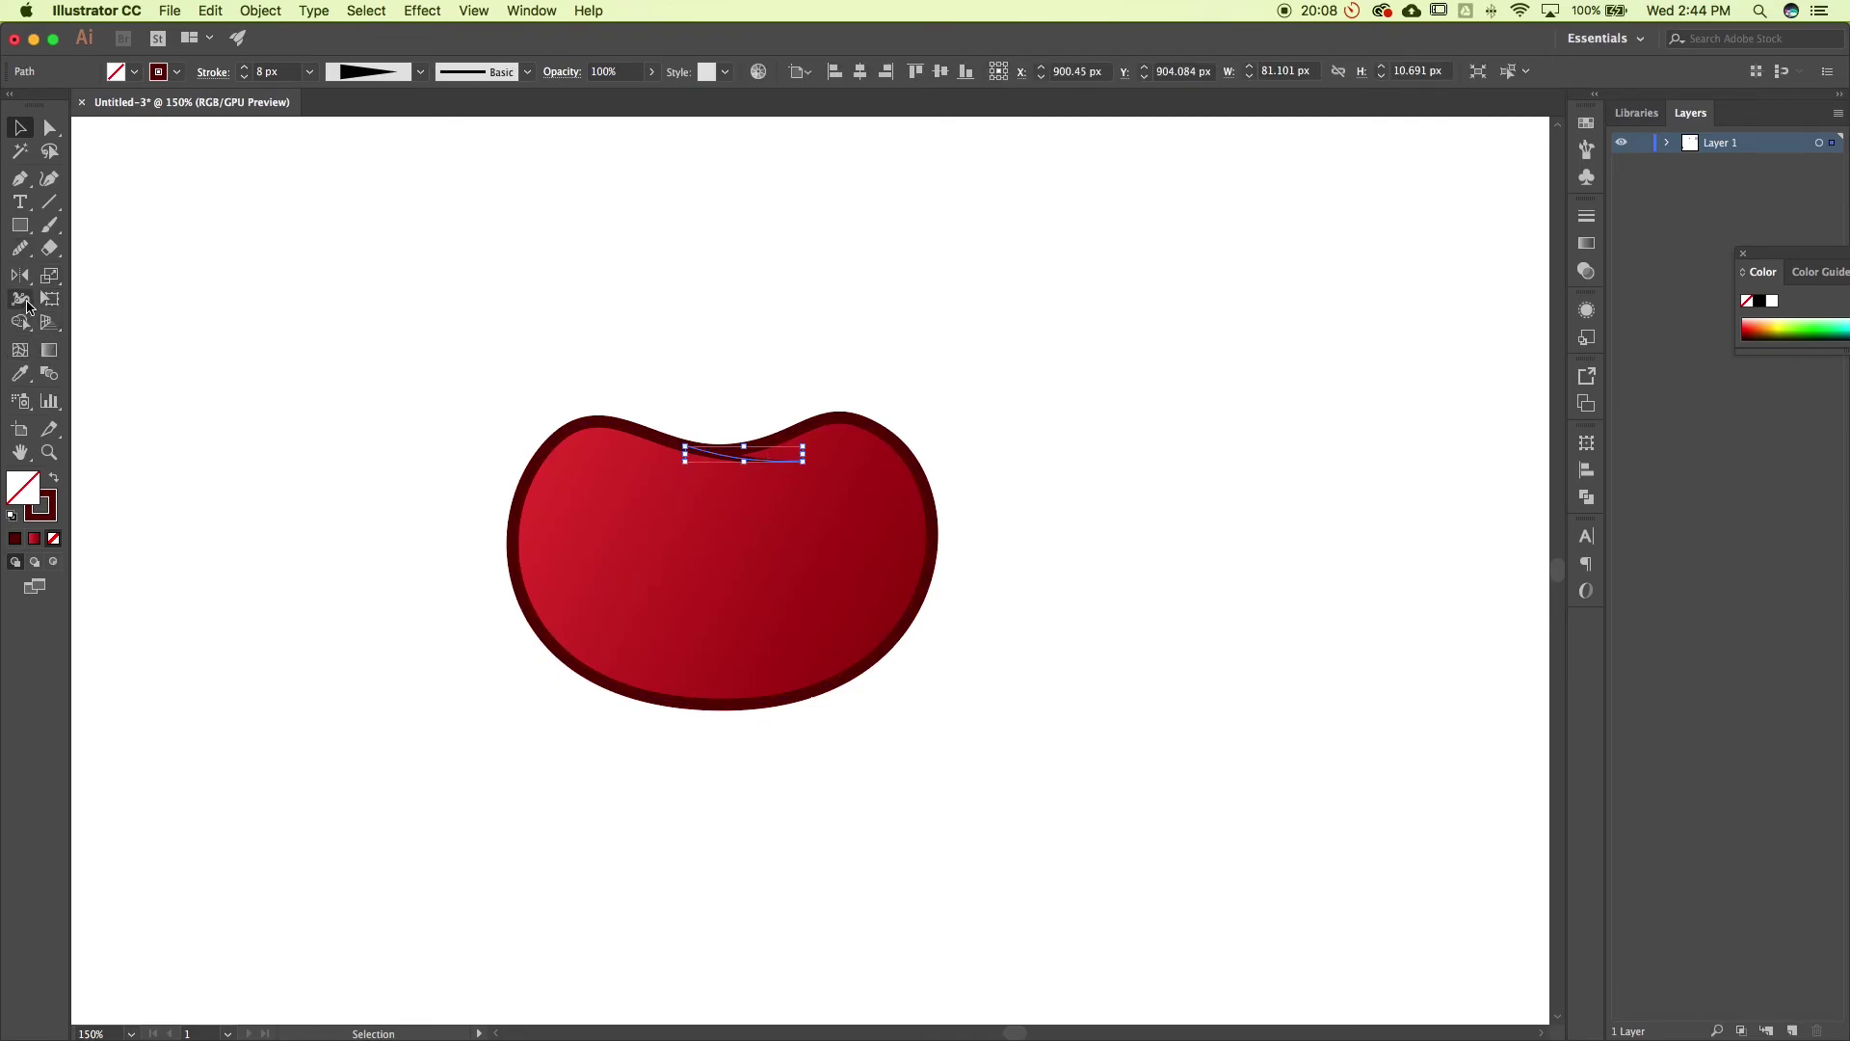
pyautogui.click(20, 305)
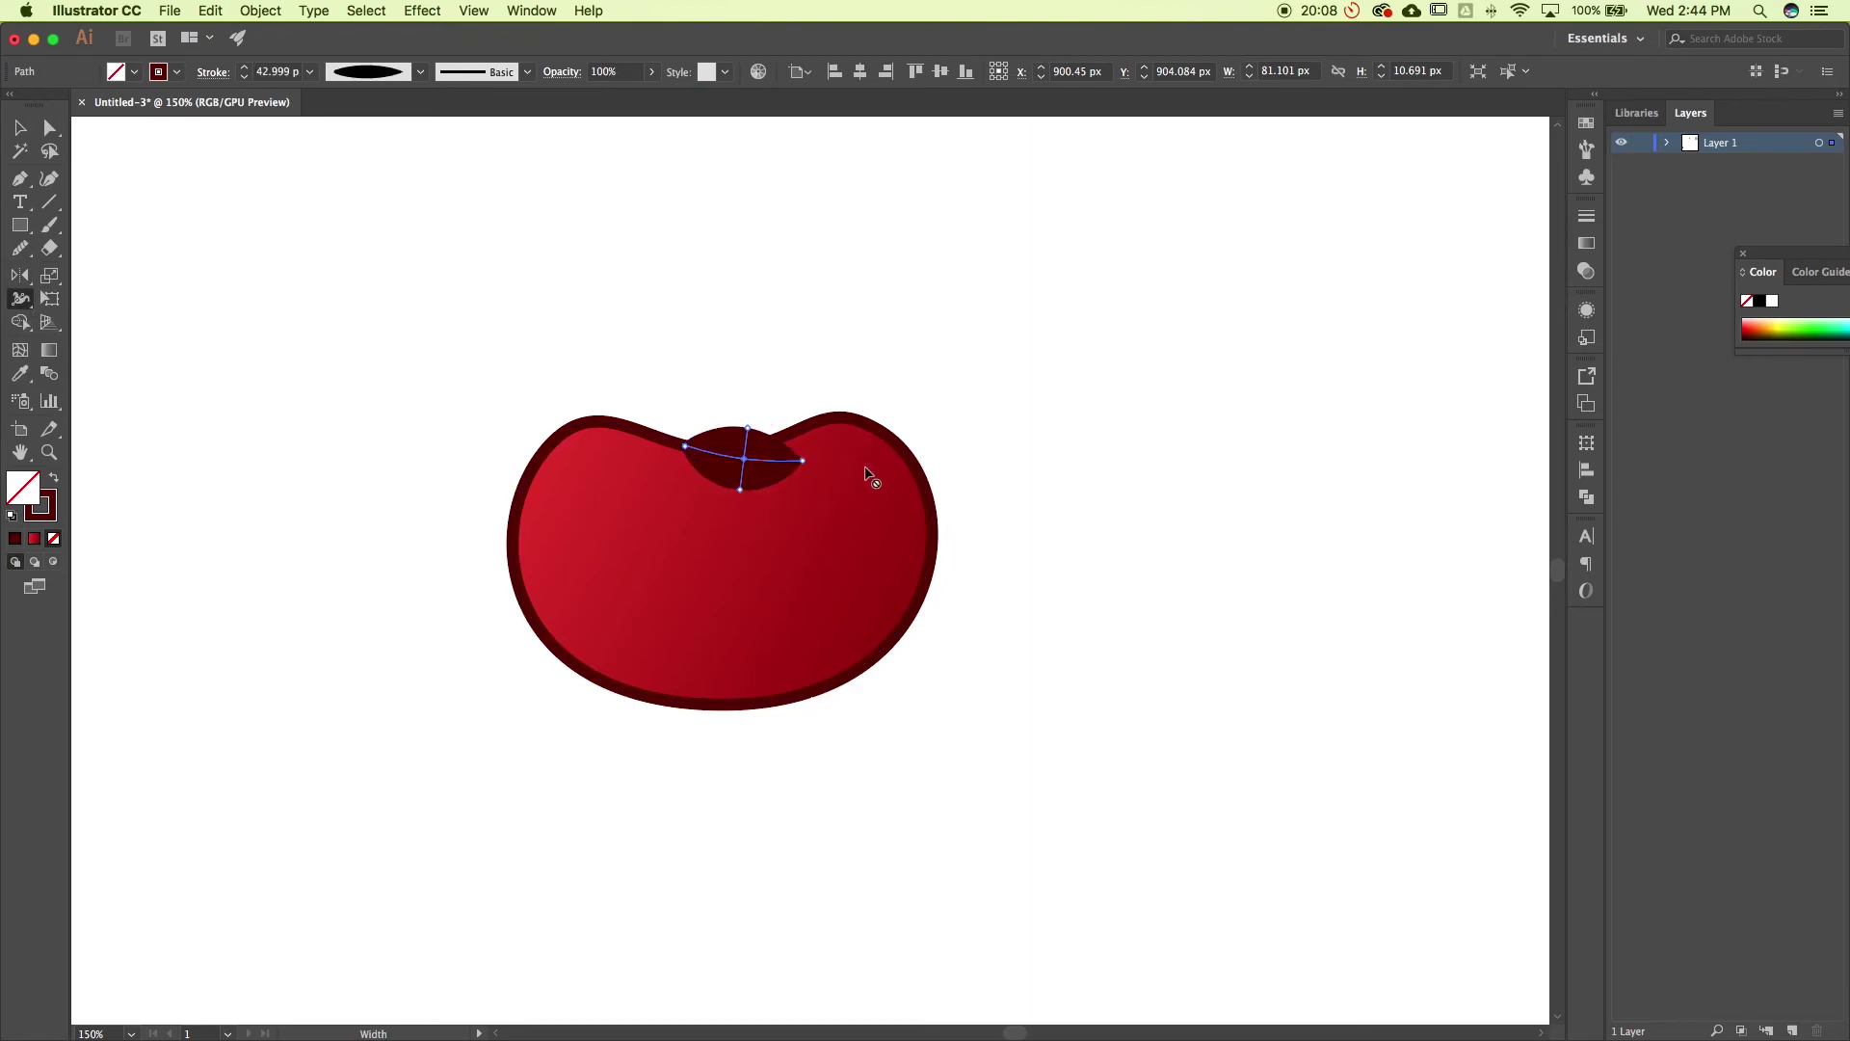
pyautogui.moveTo(903, 449)
pyautogui.mouseDown()
pyautogui.moveTo(944, 439)
pyautogui.moveTo(934, 512)
pyautogui.moveTo(886, 517)
pyautogui.moveTo(928, 514)
pyautogui.mouseUp()
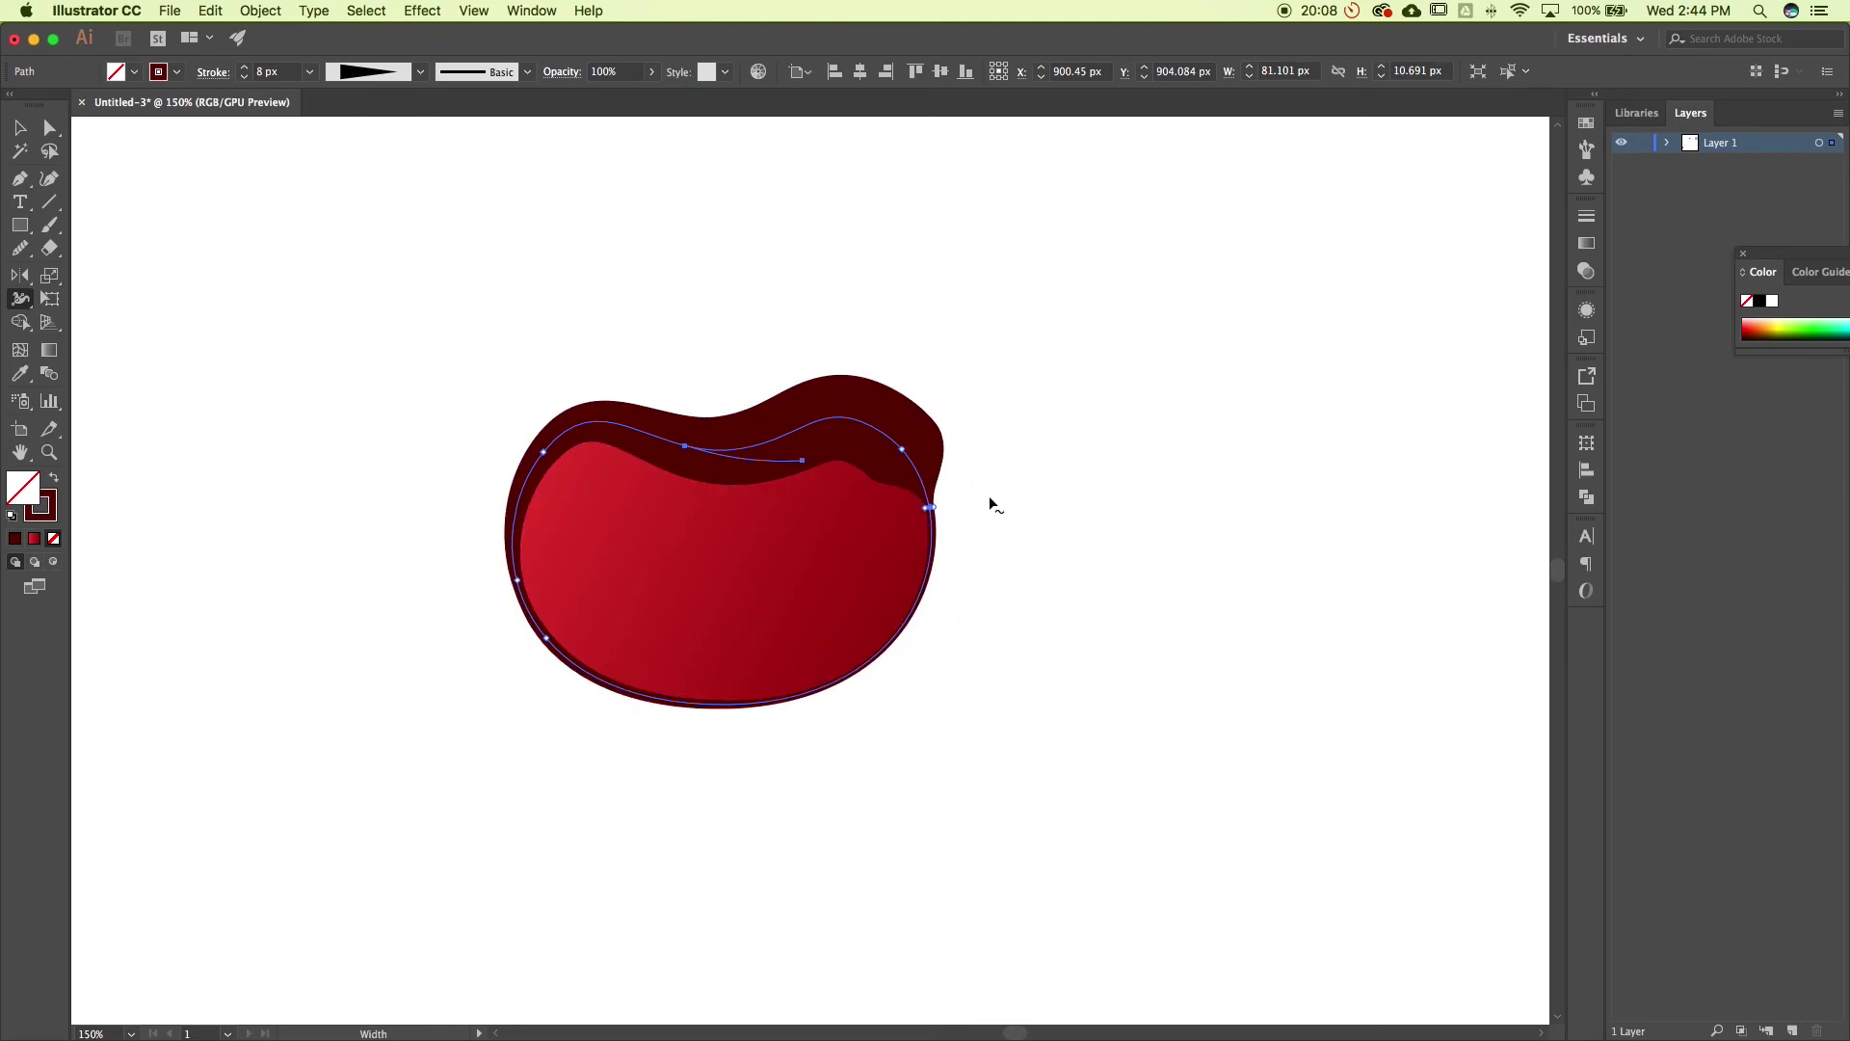
pyautogui.press('super+z')
pyautogui.press('super+z')
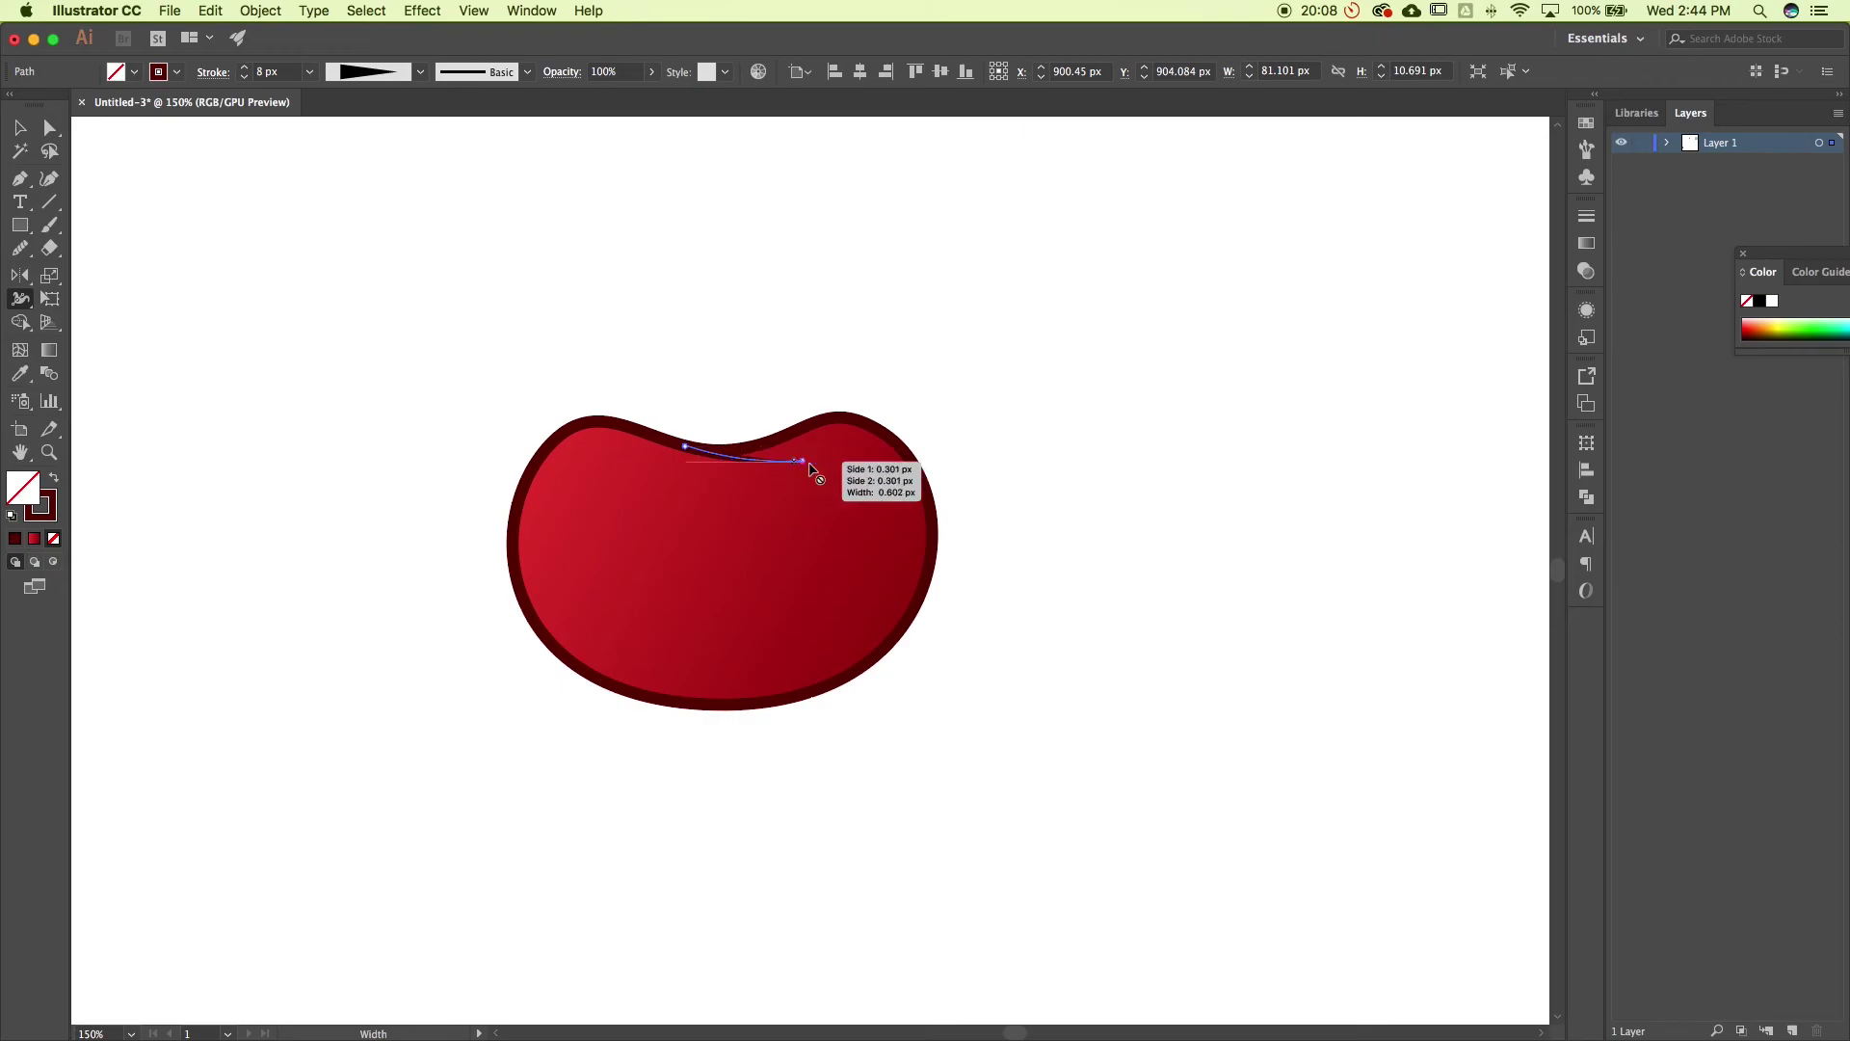
pyautogui.click(19, 128)
pyautogui.click(181, 250)
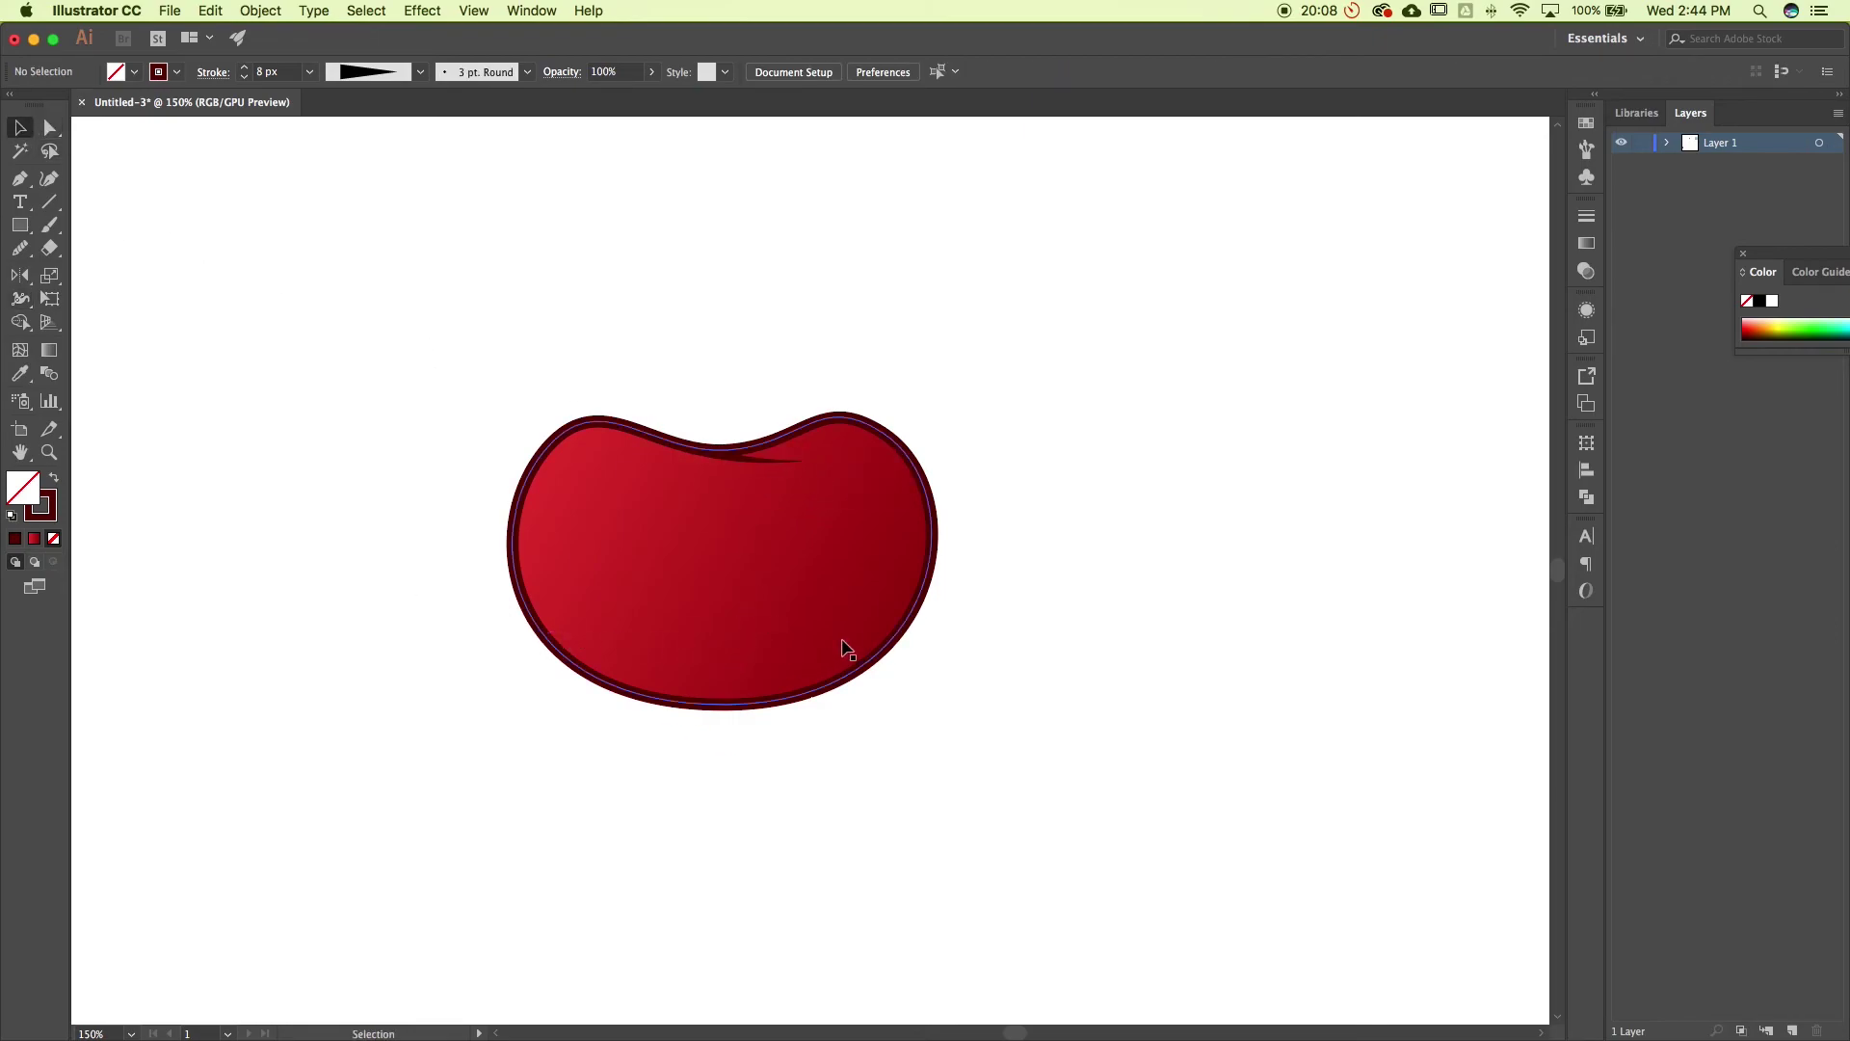
pyautogui.hscroll(-2, 846, 644)
pyautogui.scroll(1, 846, 643)
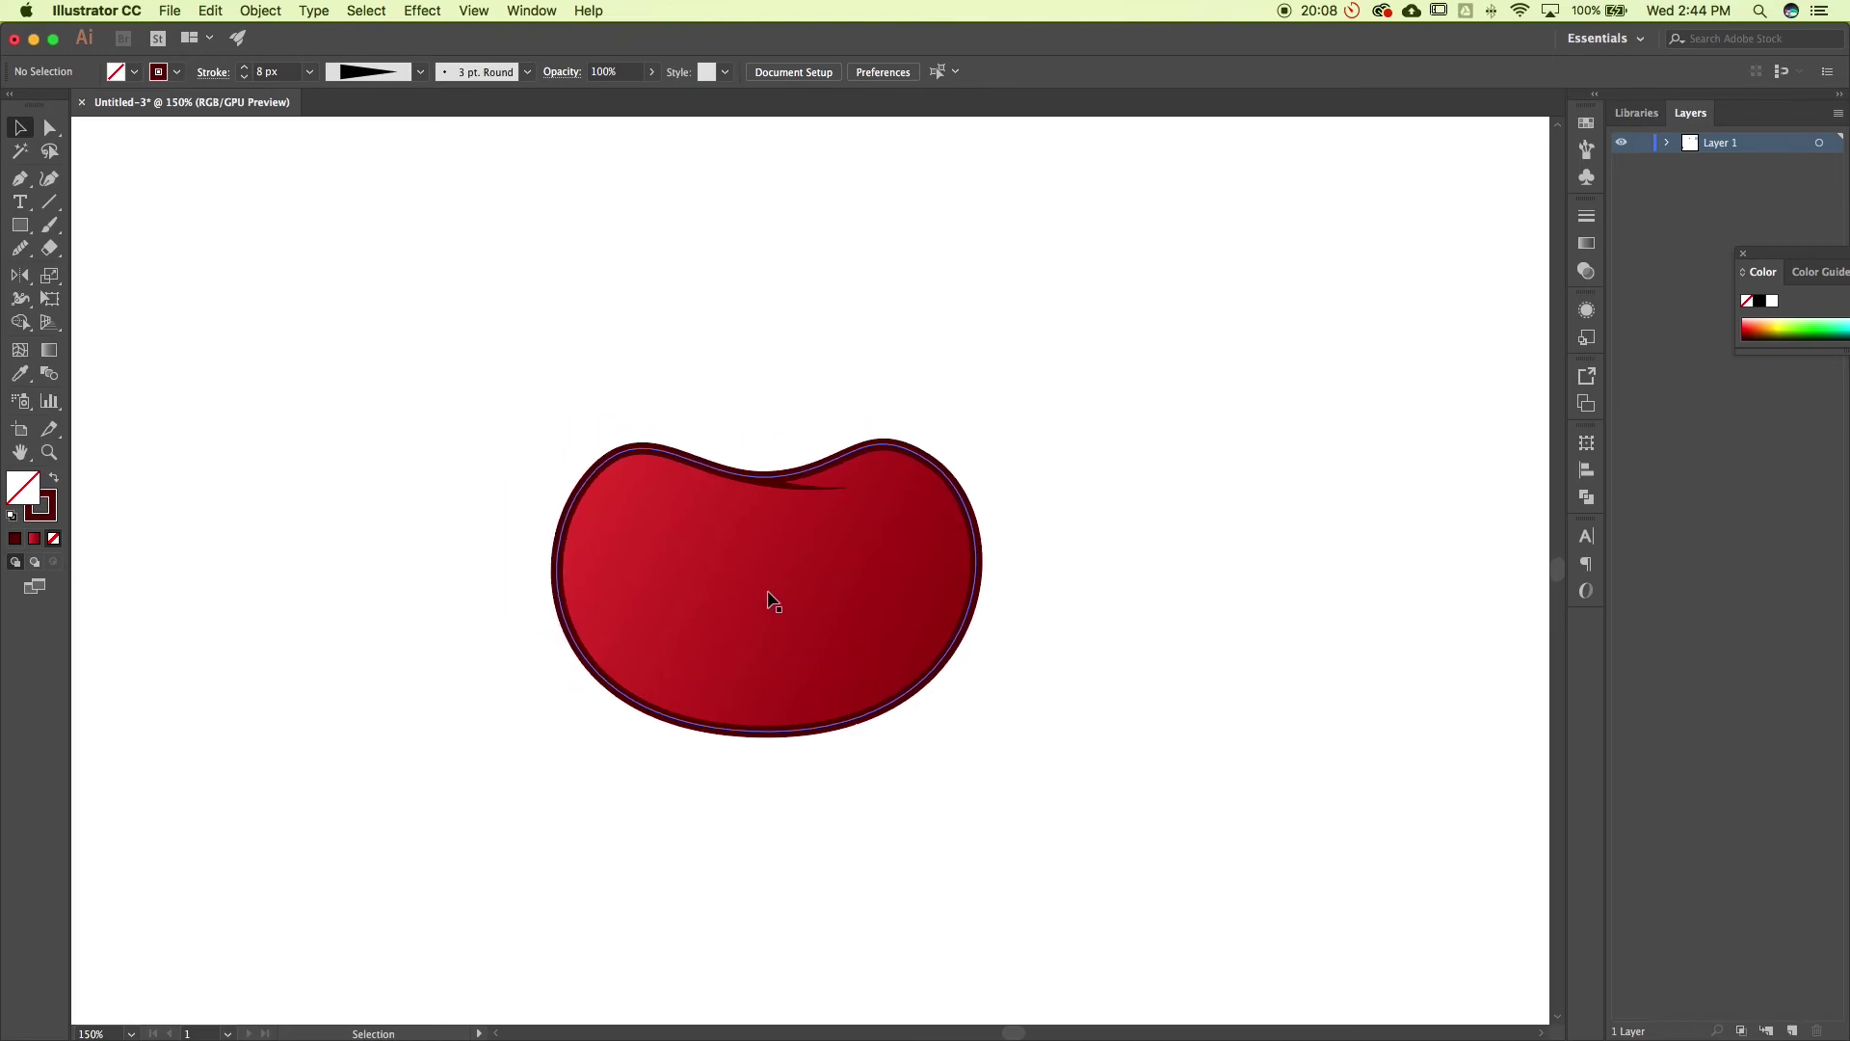
# Draw a smooth curved path from the bean's top dip down to its lower-left
pyautogui.click(22, 179)
pyautogui.moveTo(715, 470); pyautogui.dragTo(816, 505)
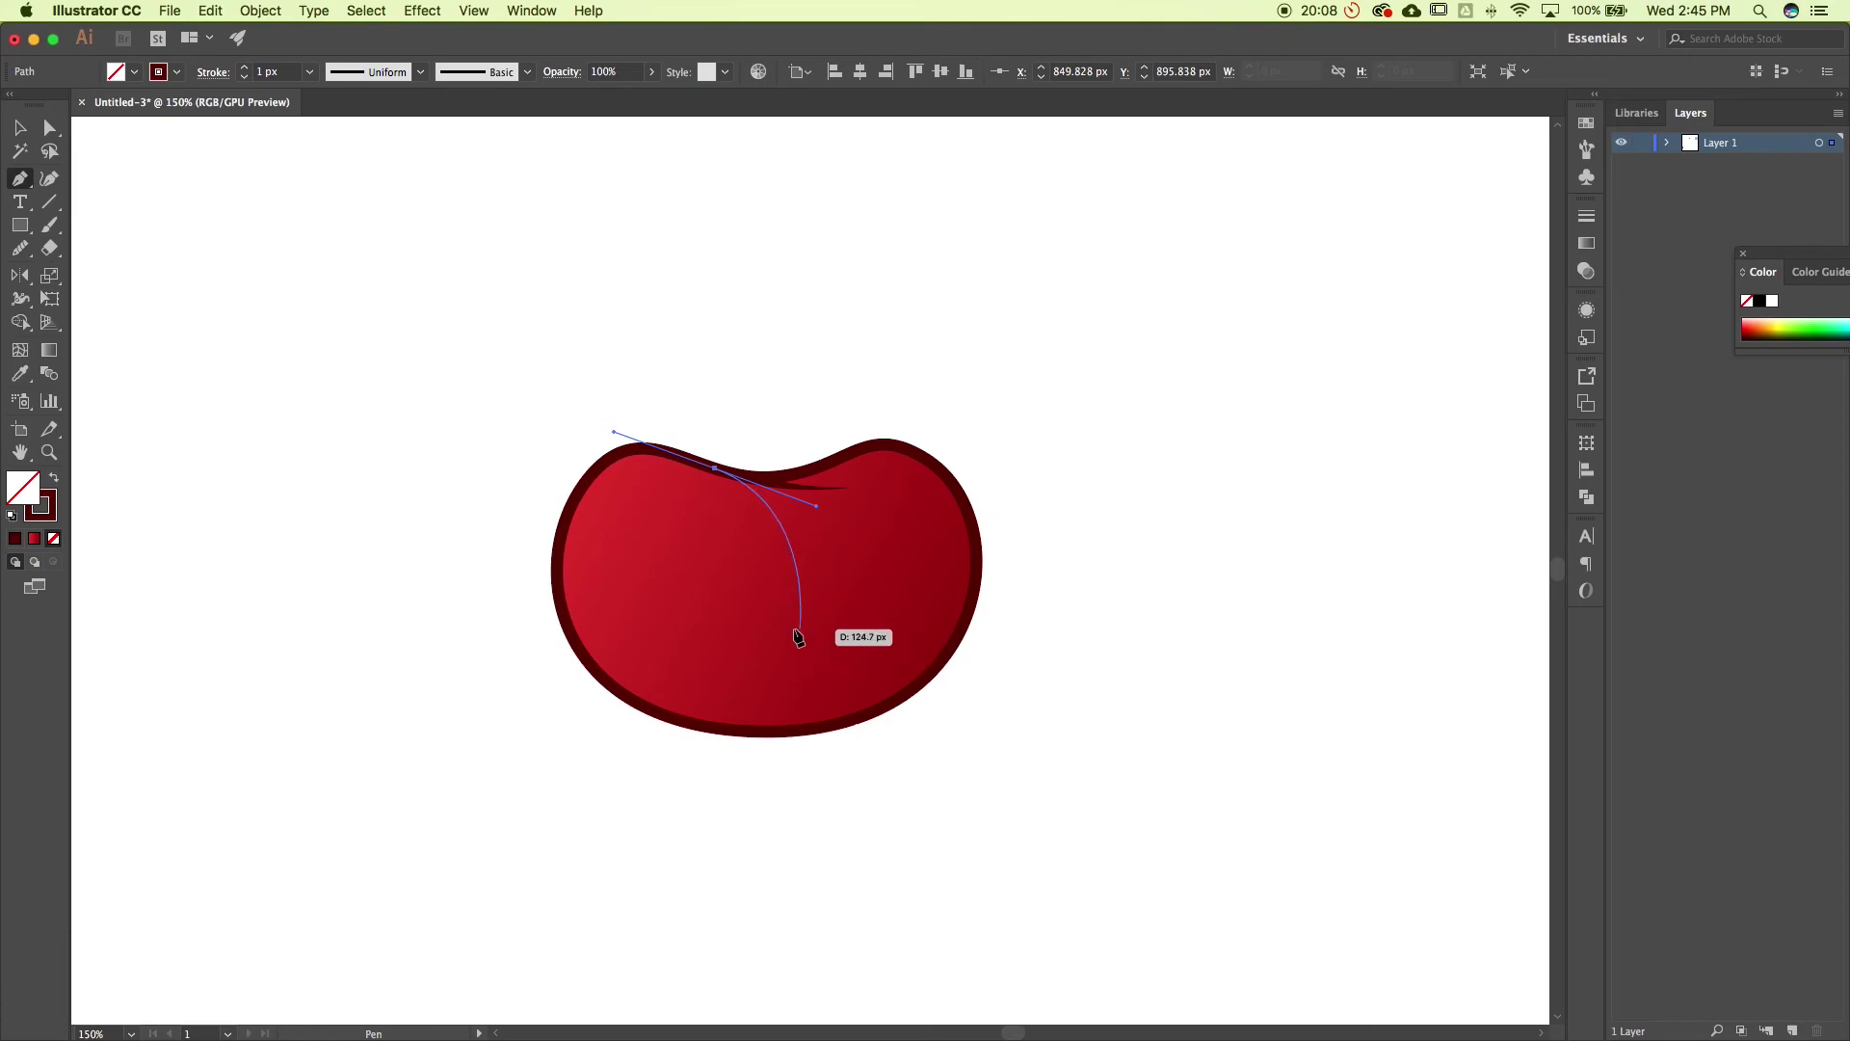
pyautogui.moveTo(808, 635); pyautogui.dragTo(800, 720)
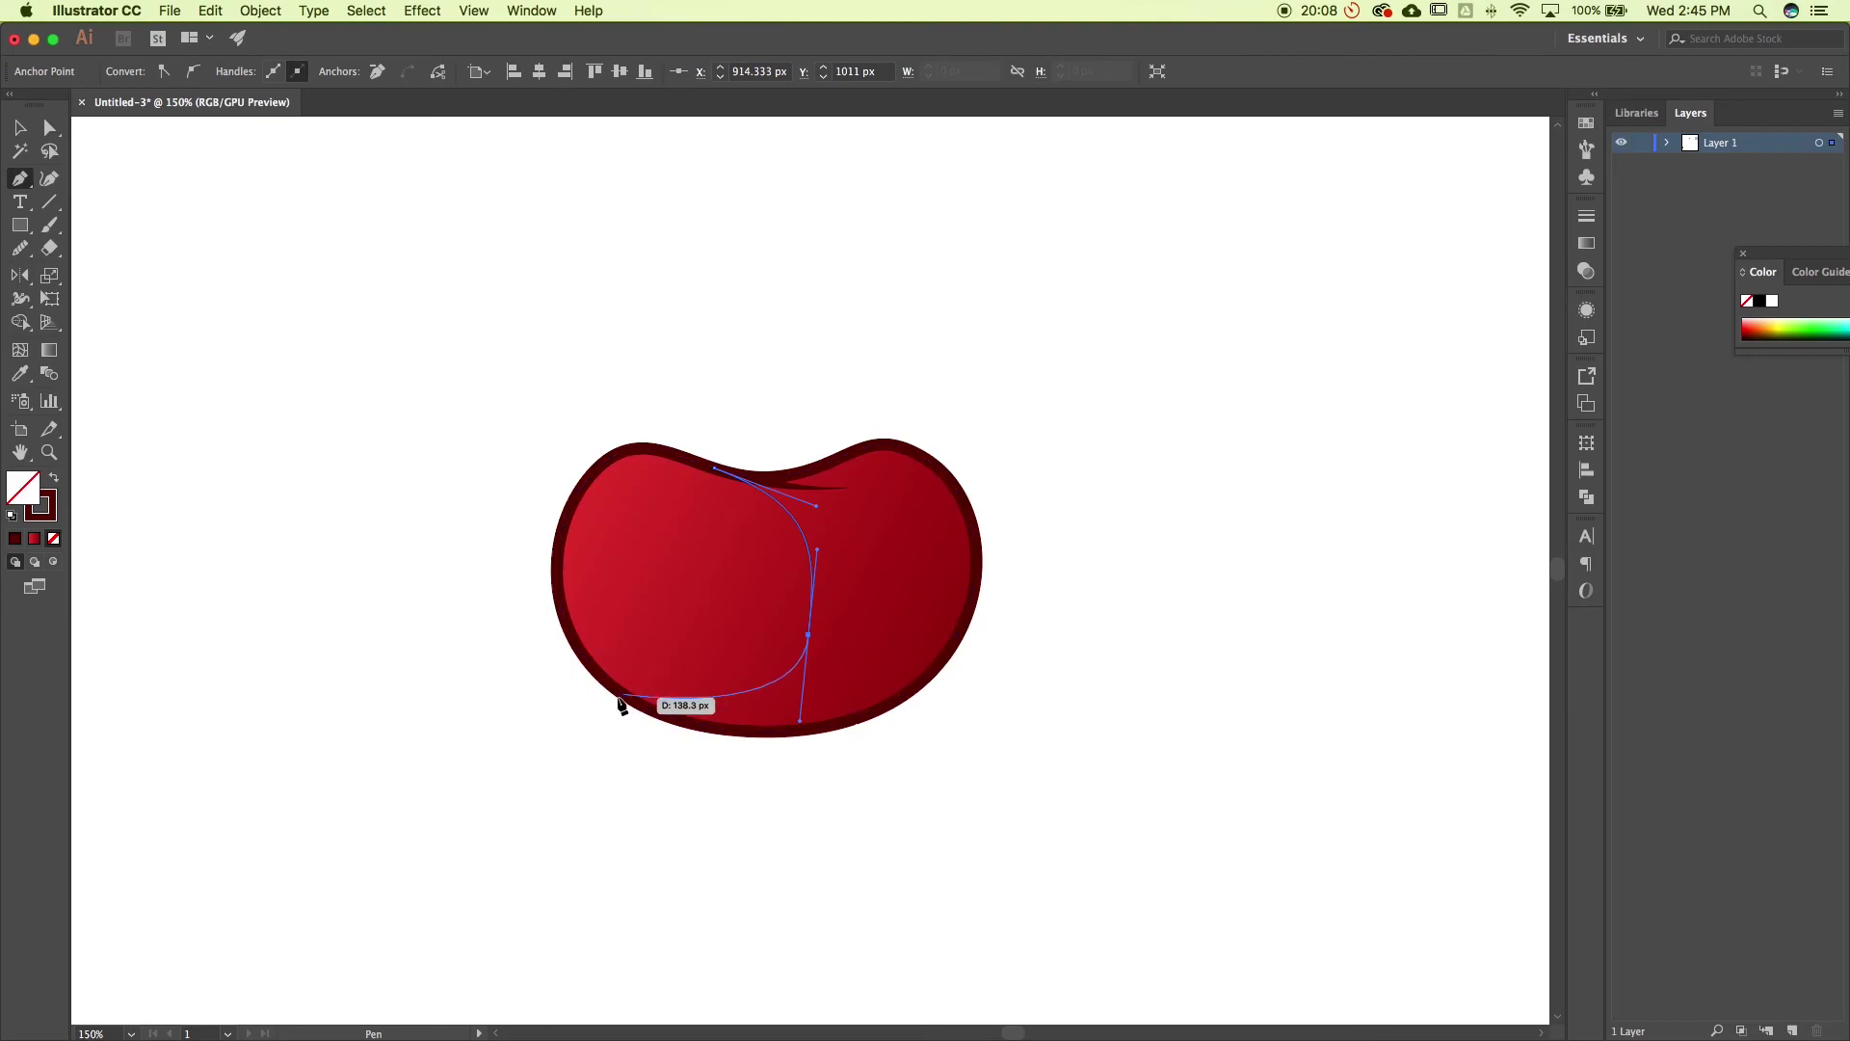
pyautogui.moveTo(788, 633); pyautogui.dragTo(829, 619)
pyautogui.hotkey('ctrl', 'z')
pyautogui.hotkey('ctrl', 'z')
pyautogui.hotkey('ctrl', 'z')
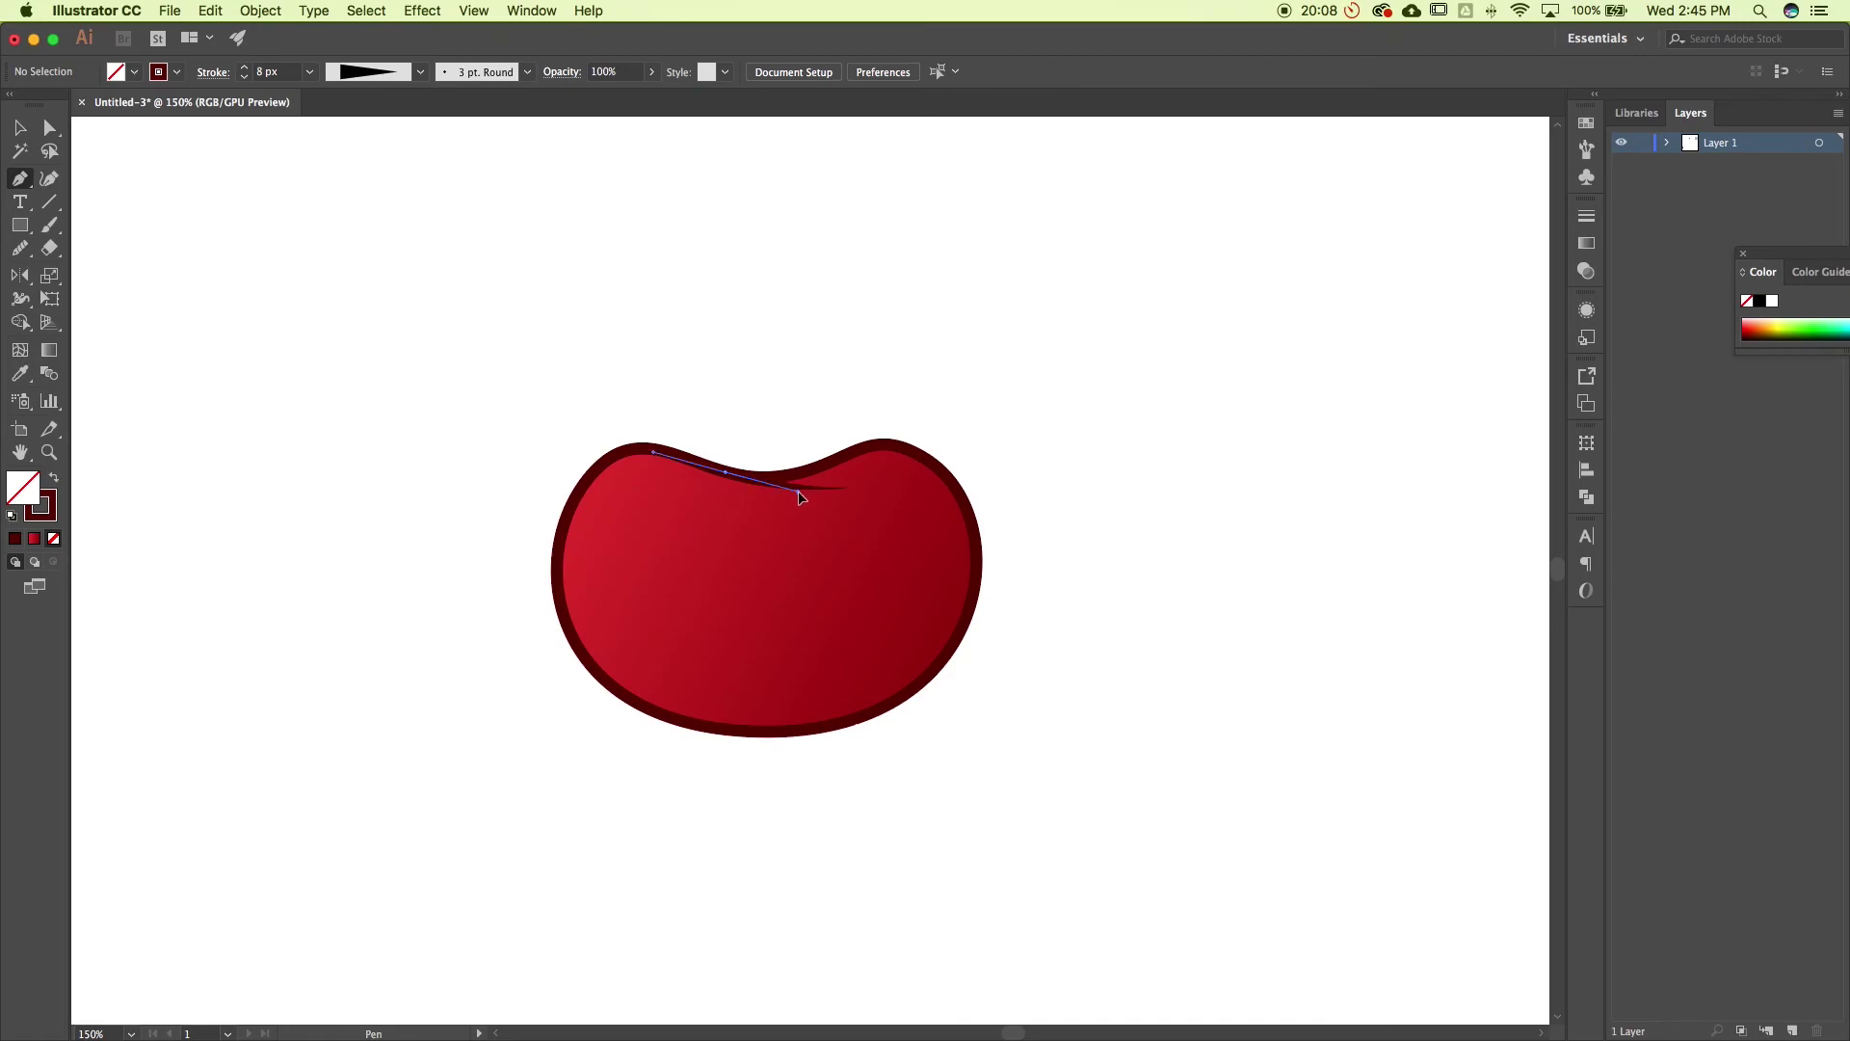
pyautogui.click(800, 492)
pyautogui.moveTo(840, 610); pyautogui.dragTo(850, 714)
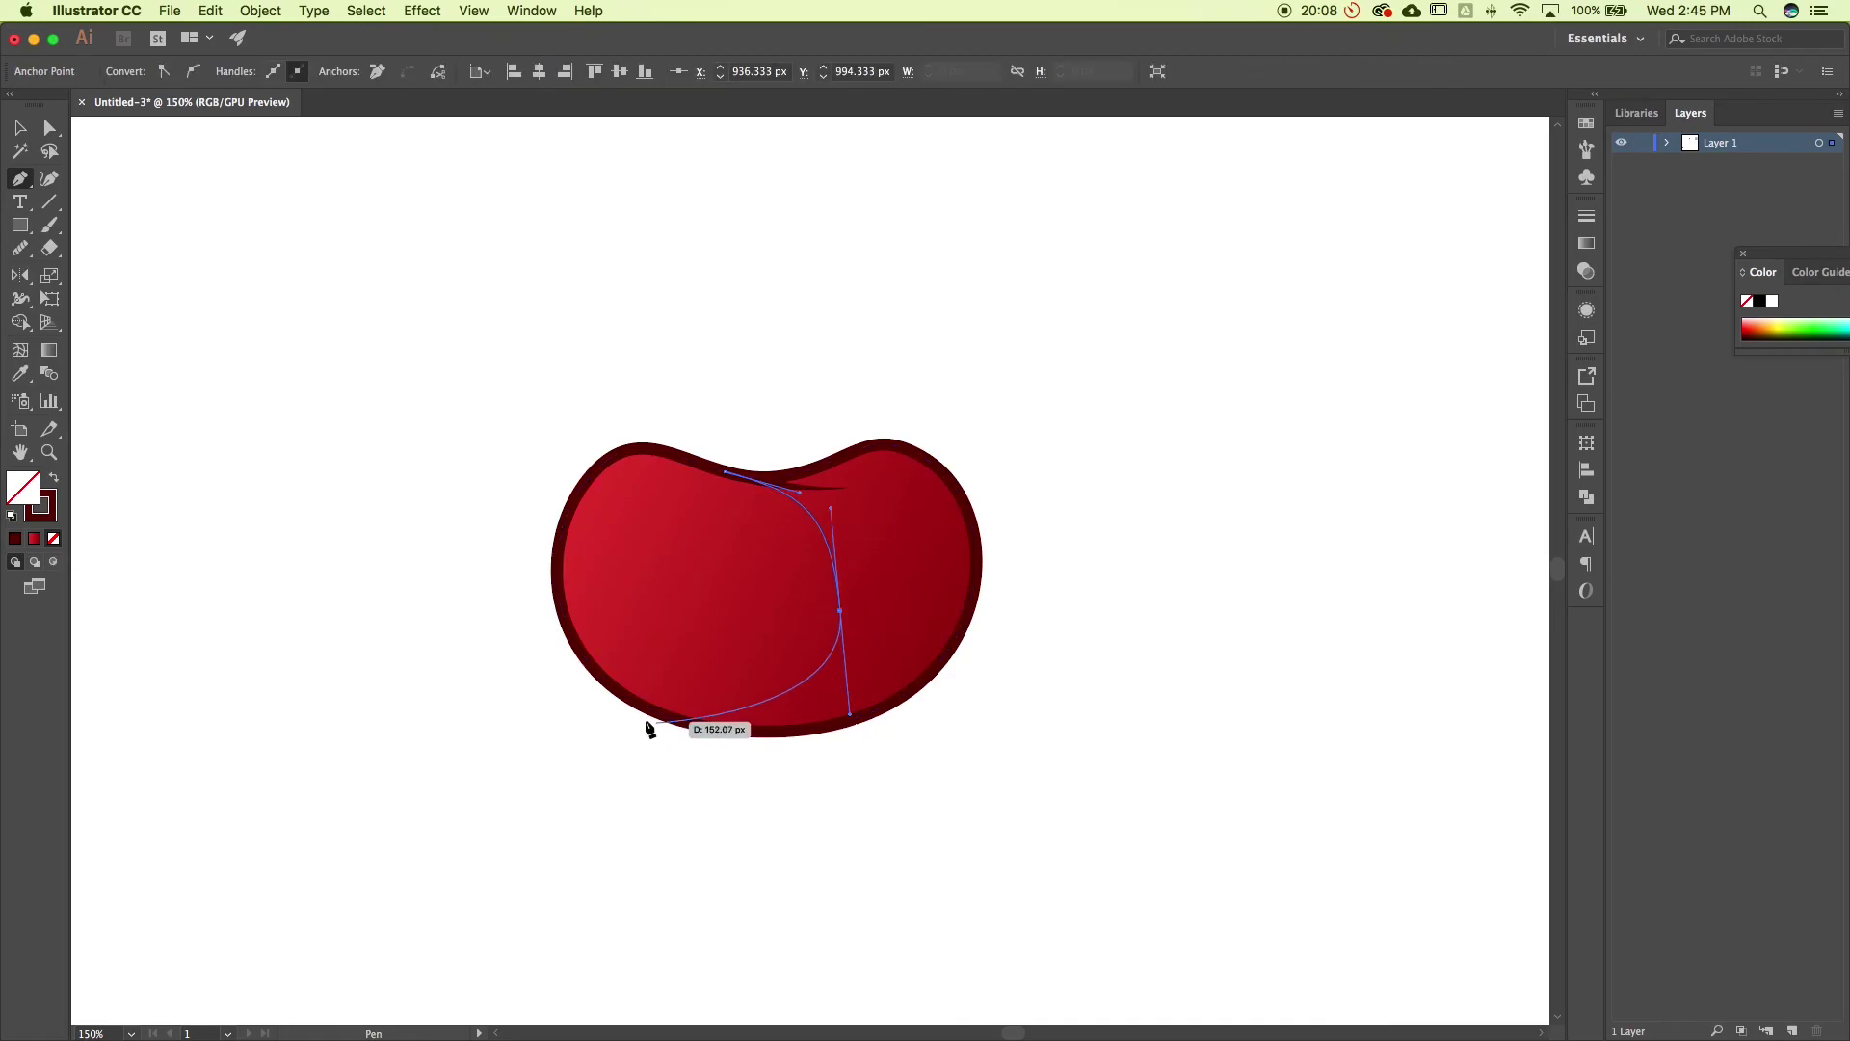
pyautogui.moveTo(628, 695); pyautogui.dragTo(545, 663)
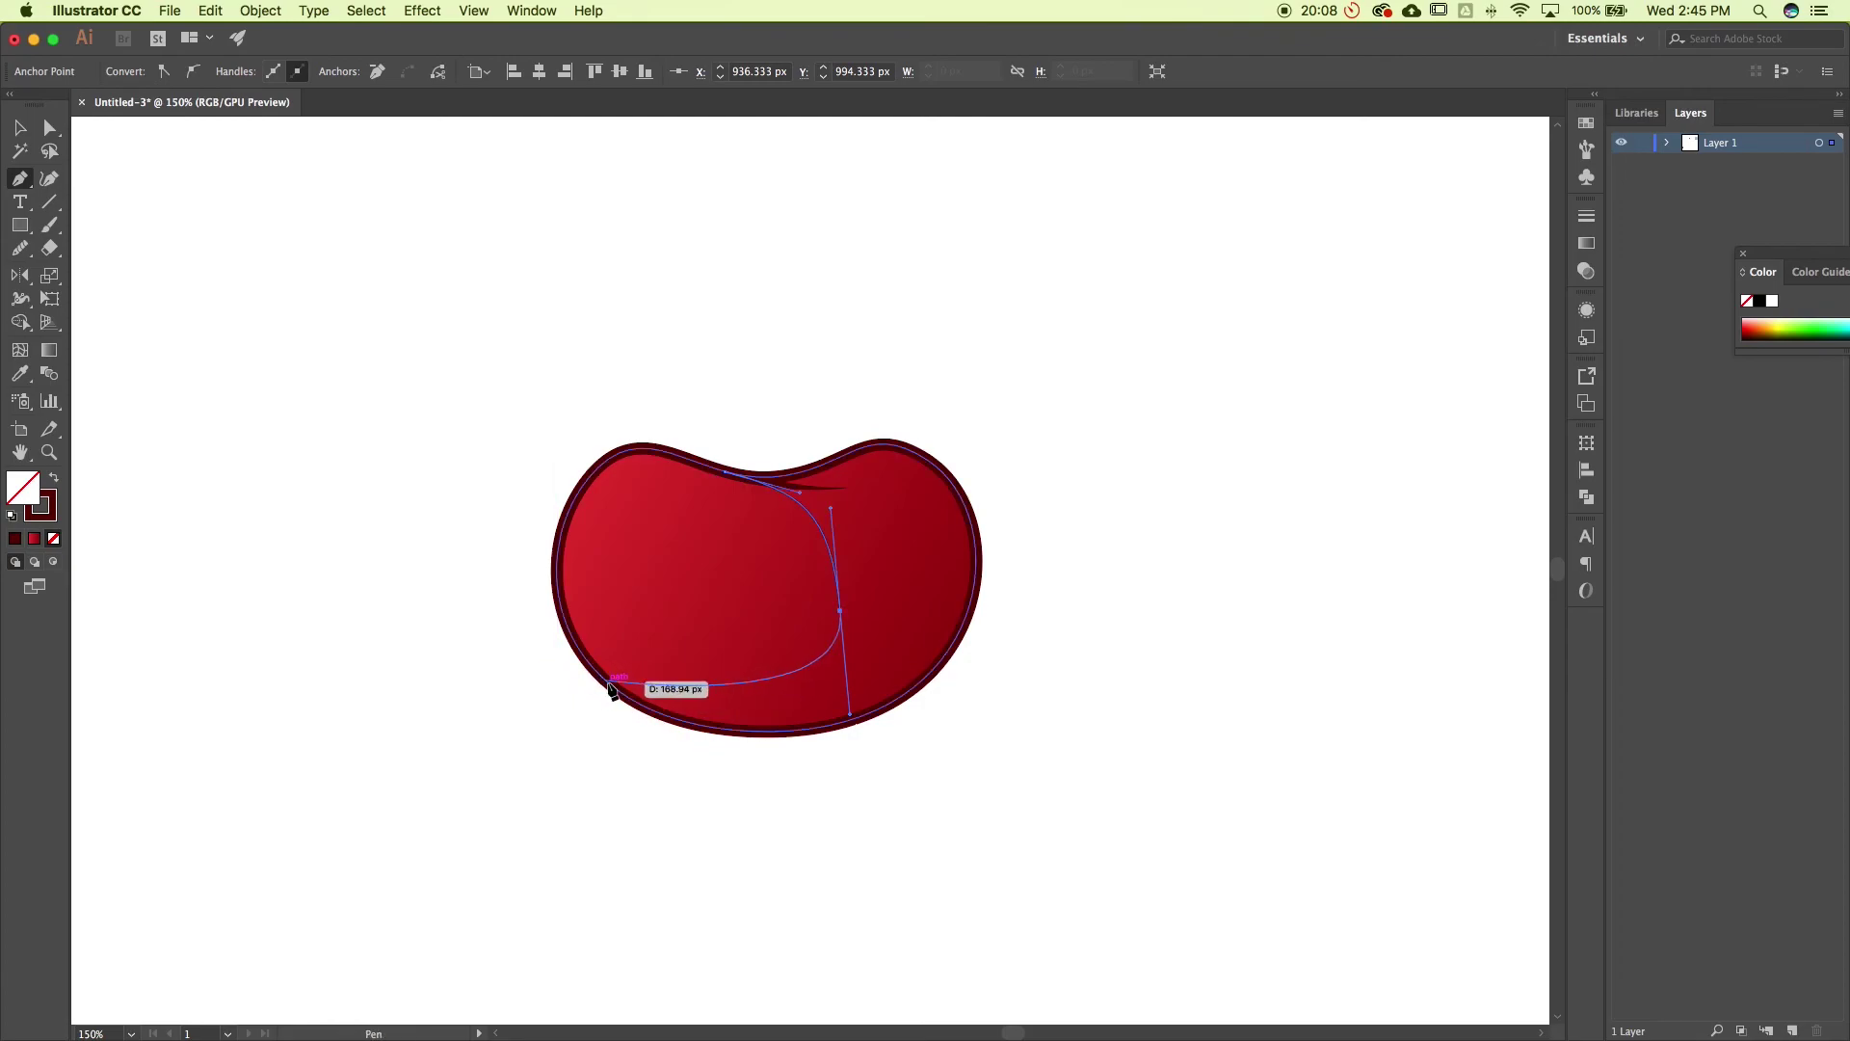
# Extend the path with corner points around the bean's right side and close it at the start
pyautogui.click(548, 825)
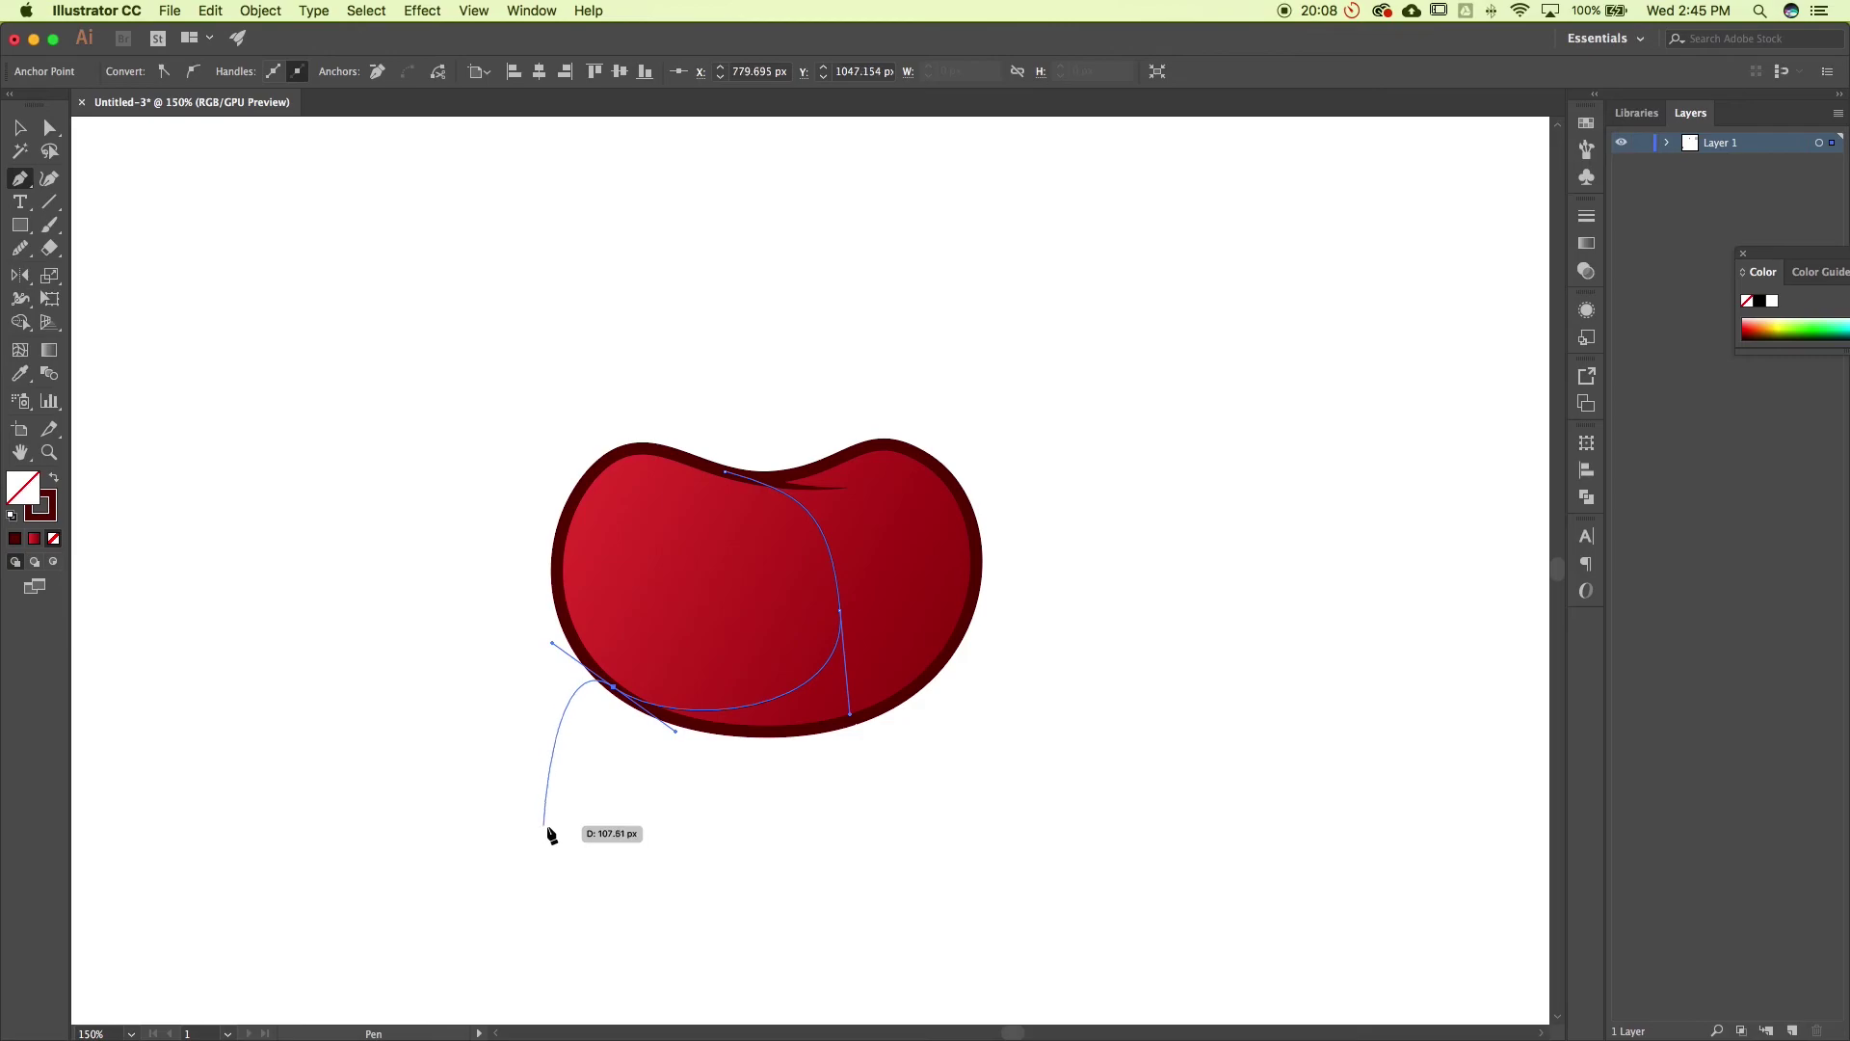
pyautogui.click(977, 914)
pyautogui.click(1110, 538)
pyautogui.click(932, 365)
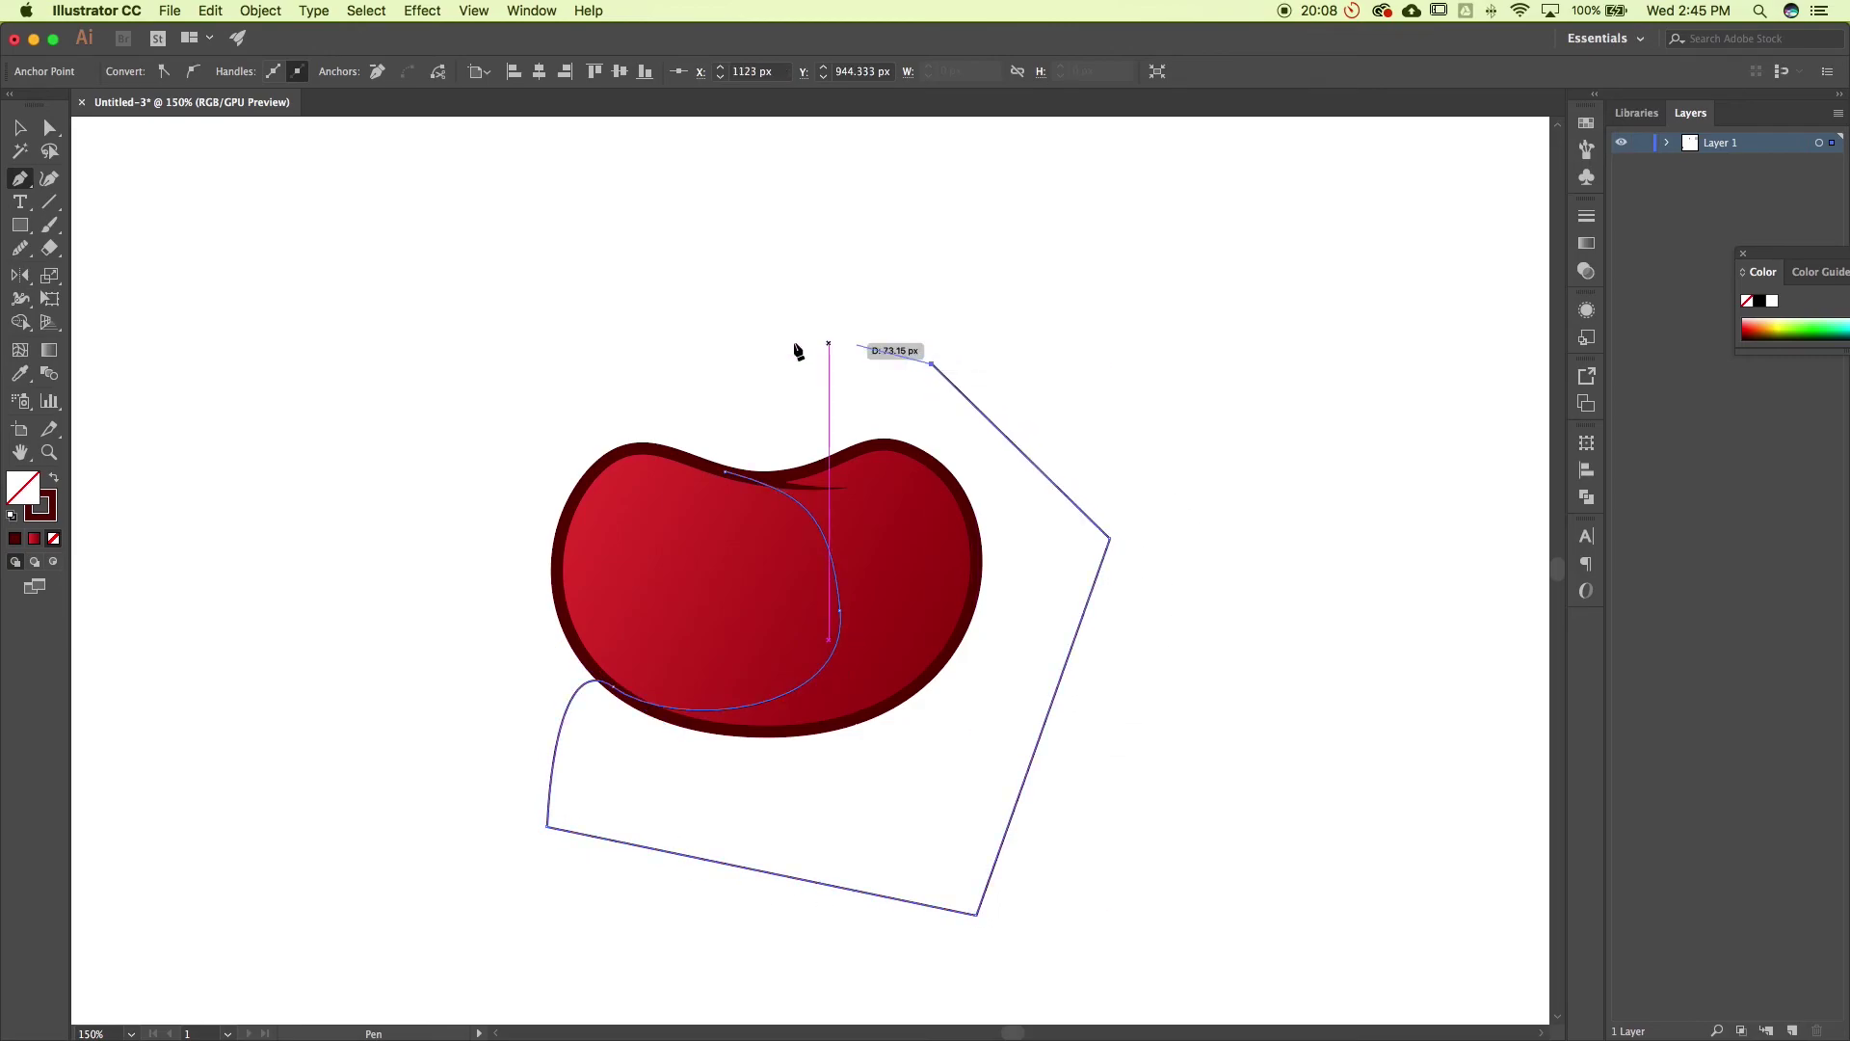
pyautogui.click(758, 344)
pyautogui.moveTo(724, 471); pyautogui.dragTo(799, 492)
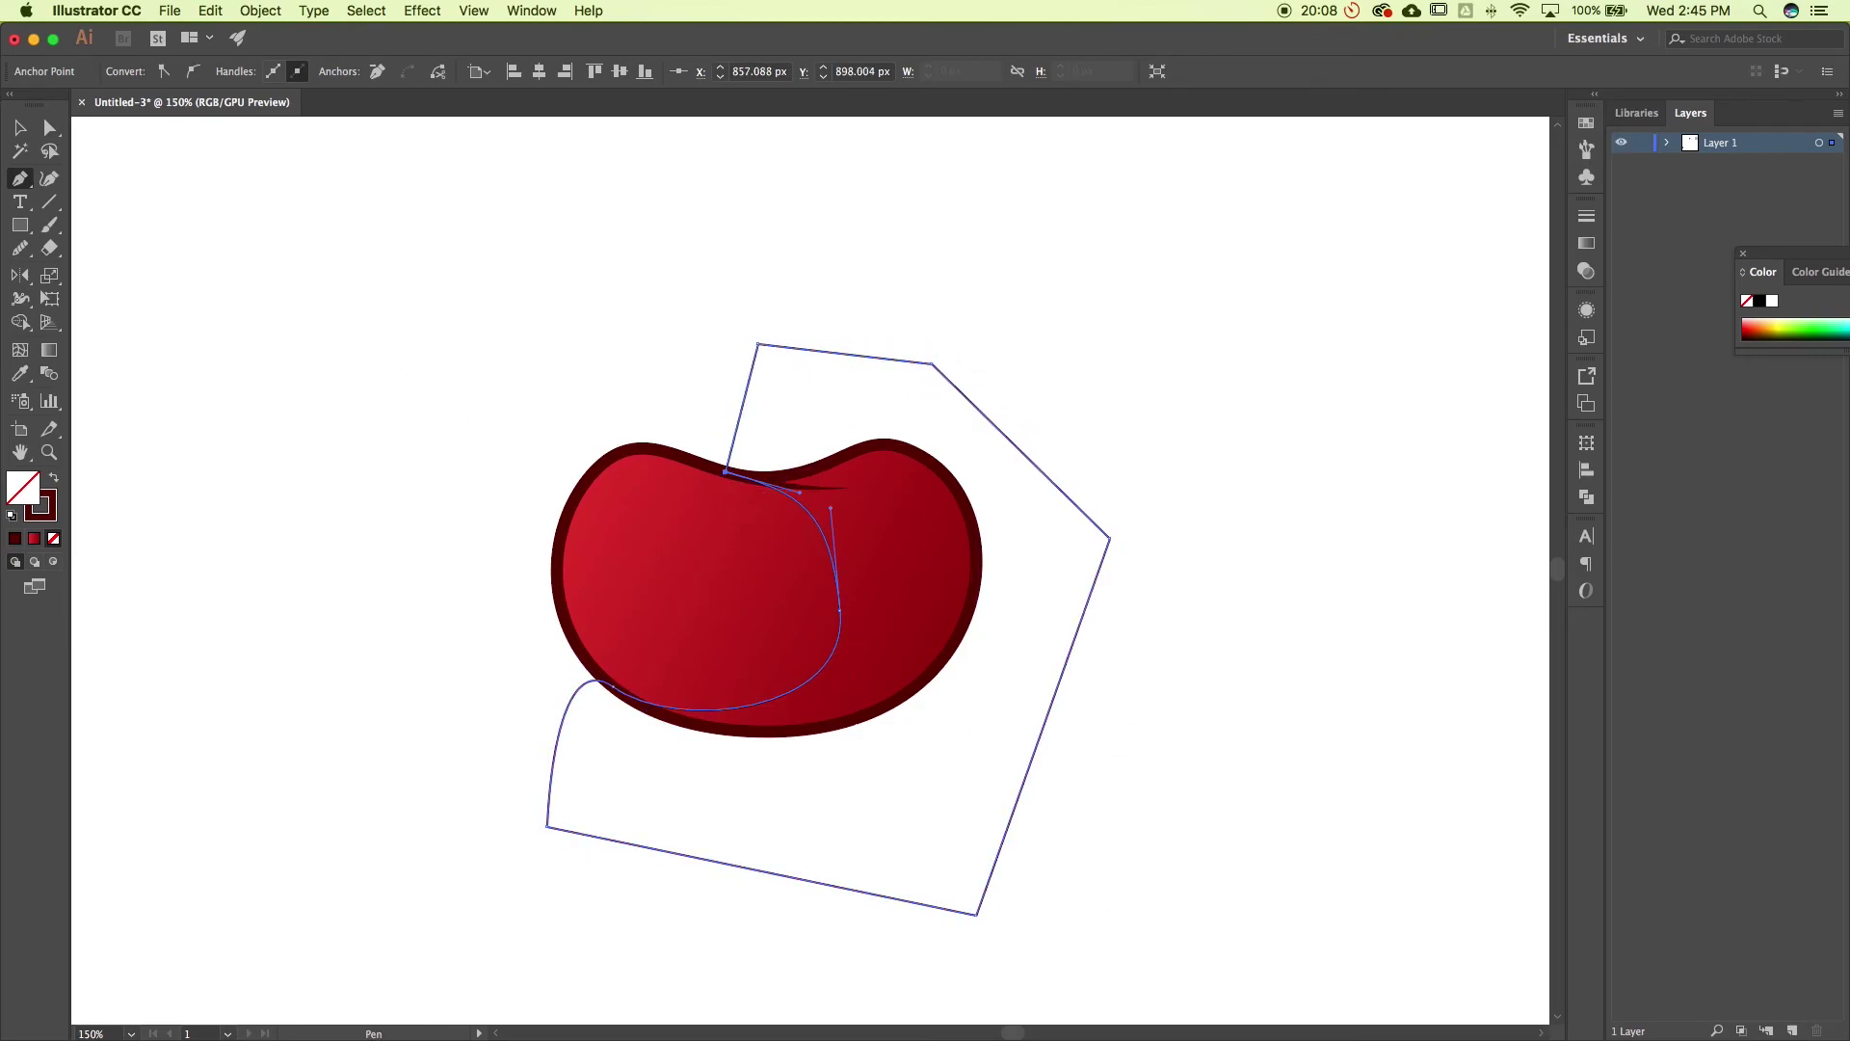
pyautogui.click(19, 130)
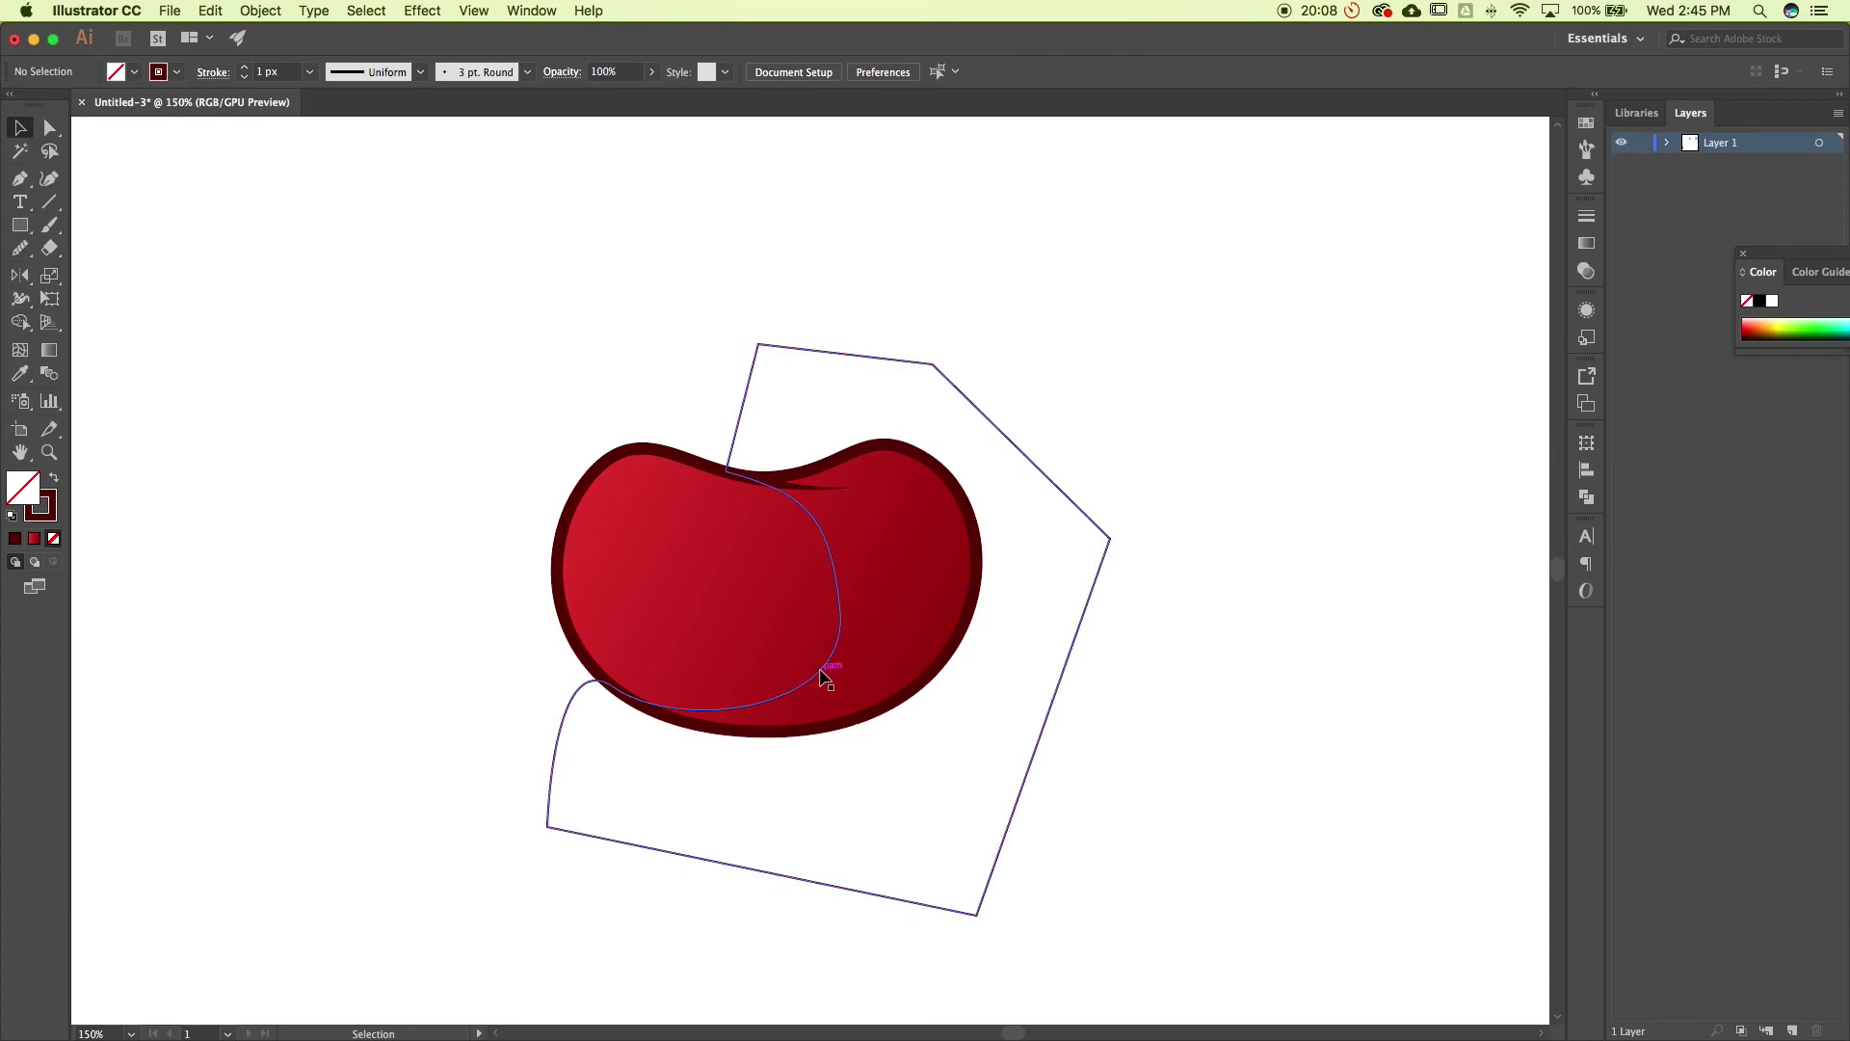
# Adjust the handles of the inner-curve anchor to reshape the arc
pyautogui.press('a')
pyautogui.click(840, 610)
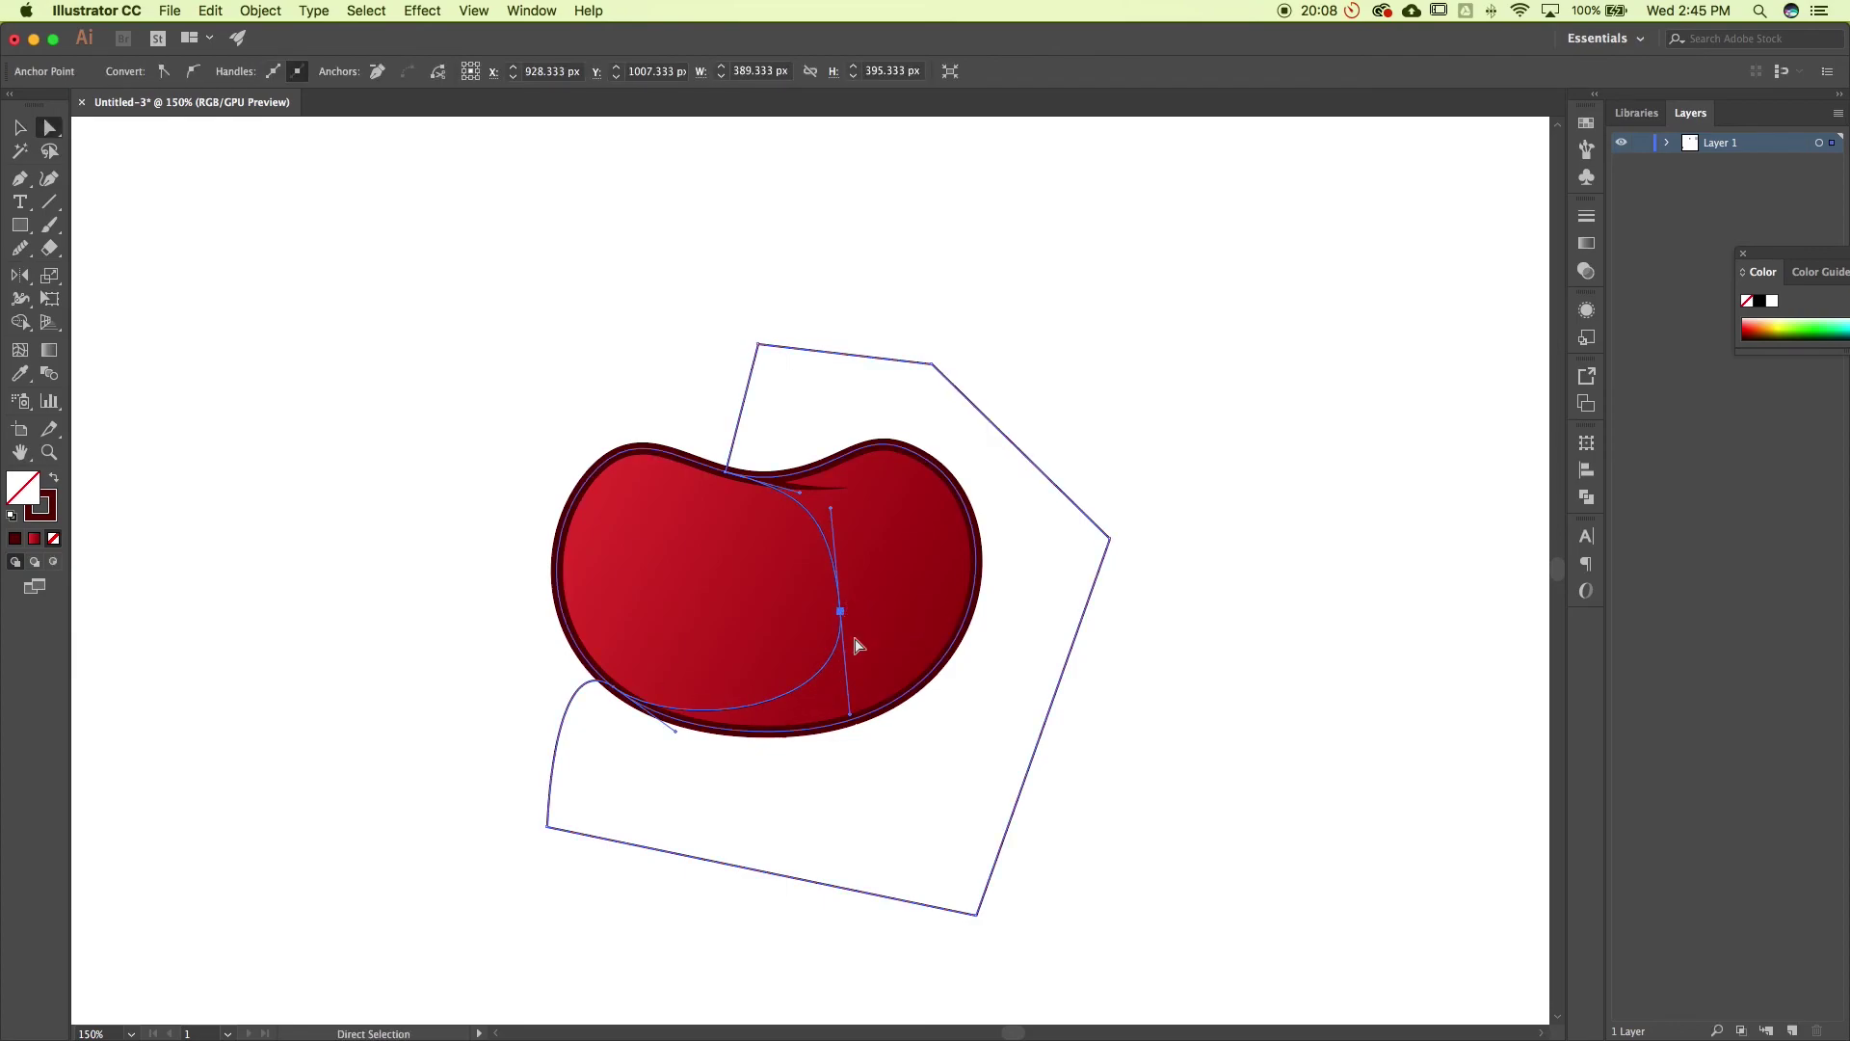
pyautogui.moveTo(850, 714); pyautogui.dragTo(836, 696)
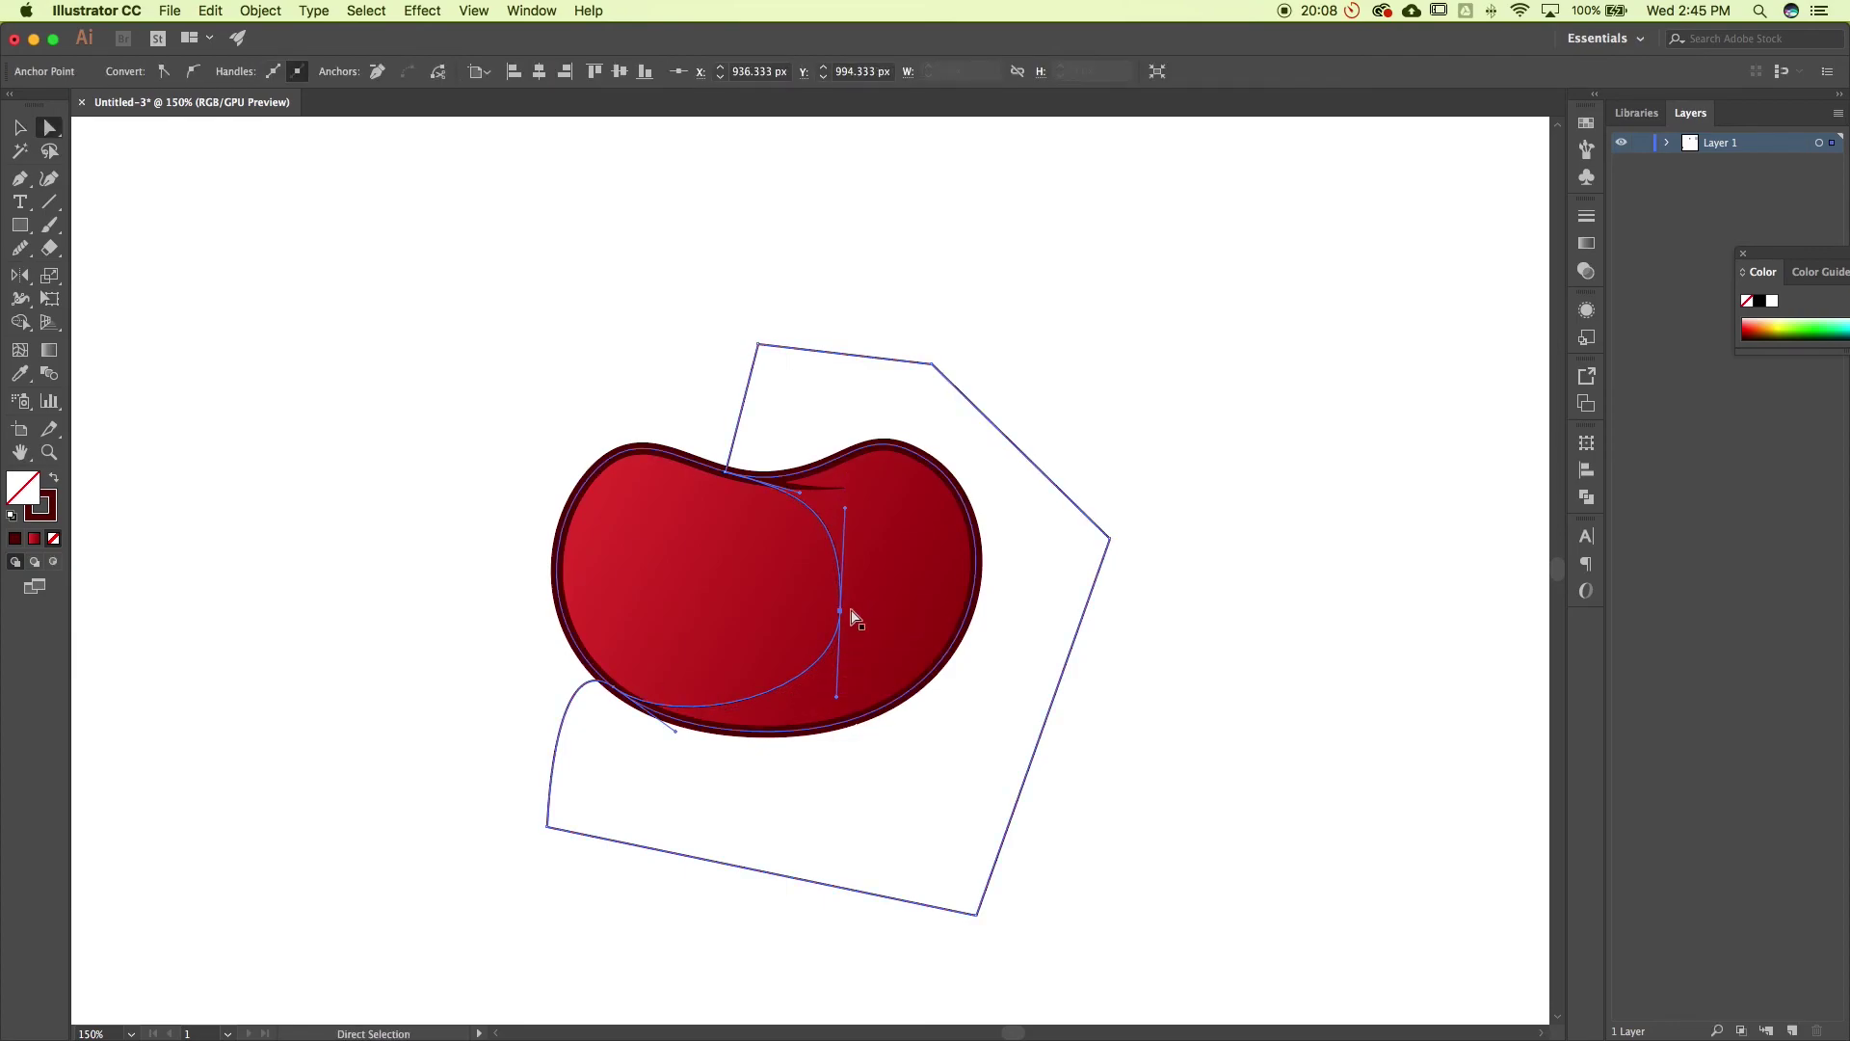
pyautogui.moveTo(845, 507); pyautogui.dragTo(855, 531)
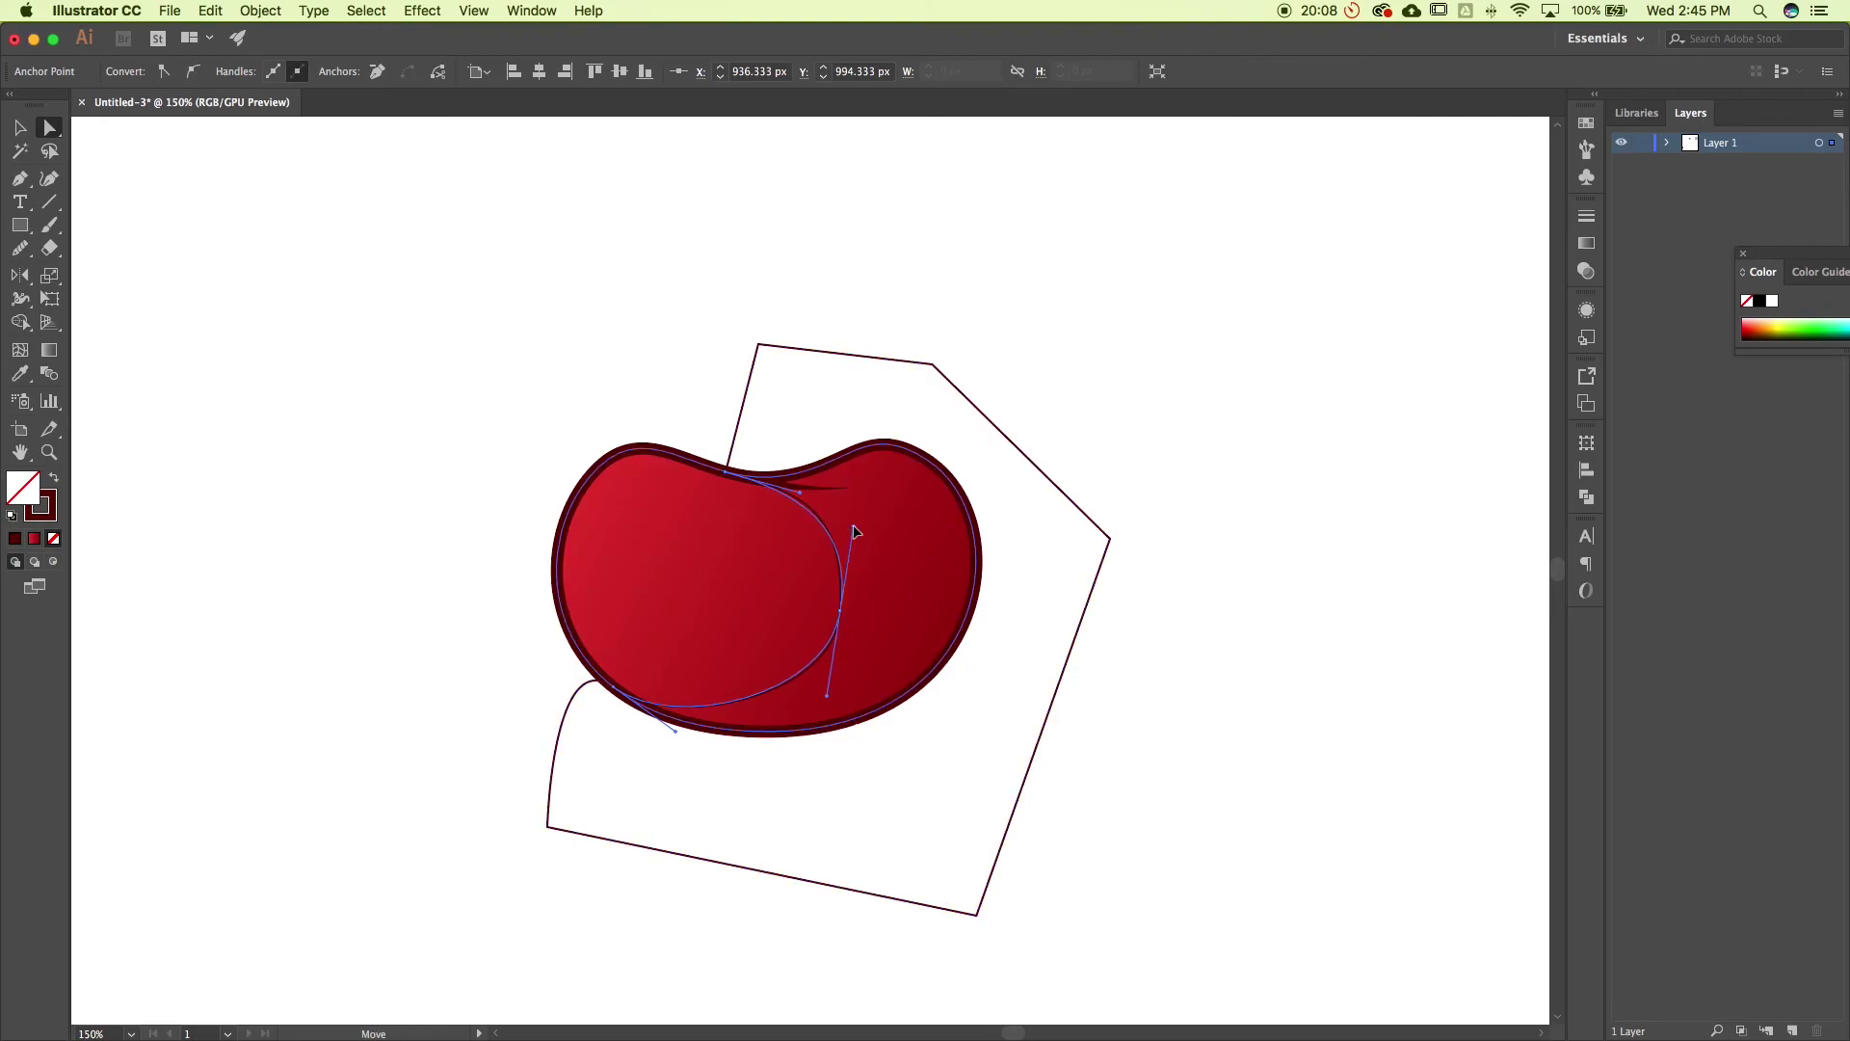
pyautogui.click(1193, 611)
pyautogui.click(844, 616)
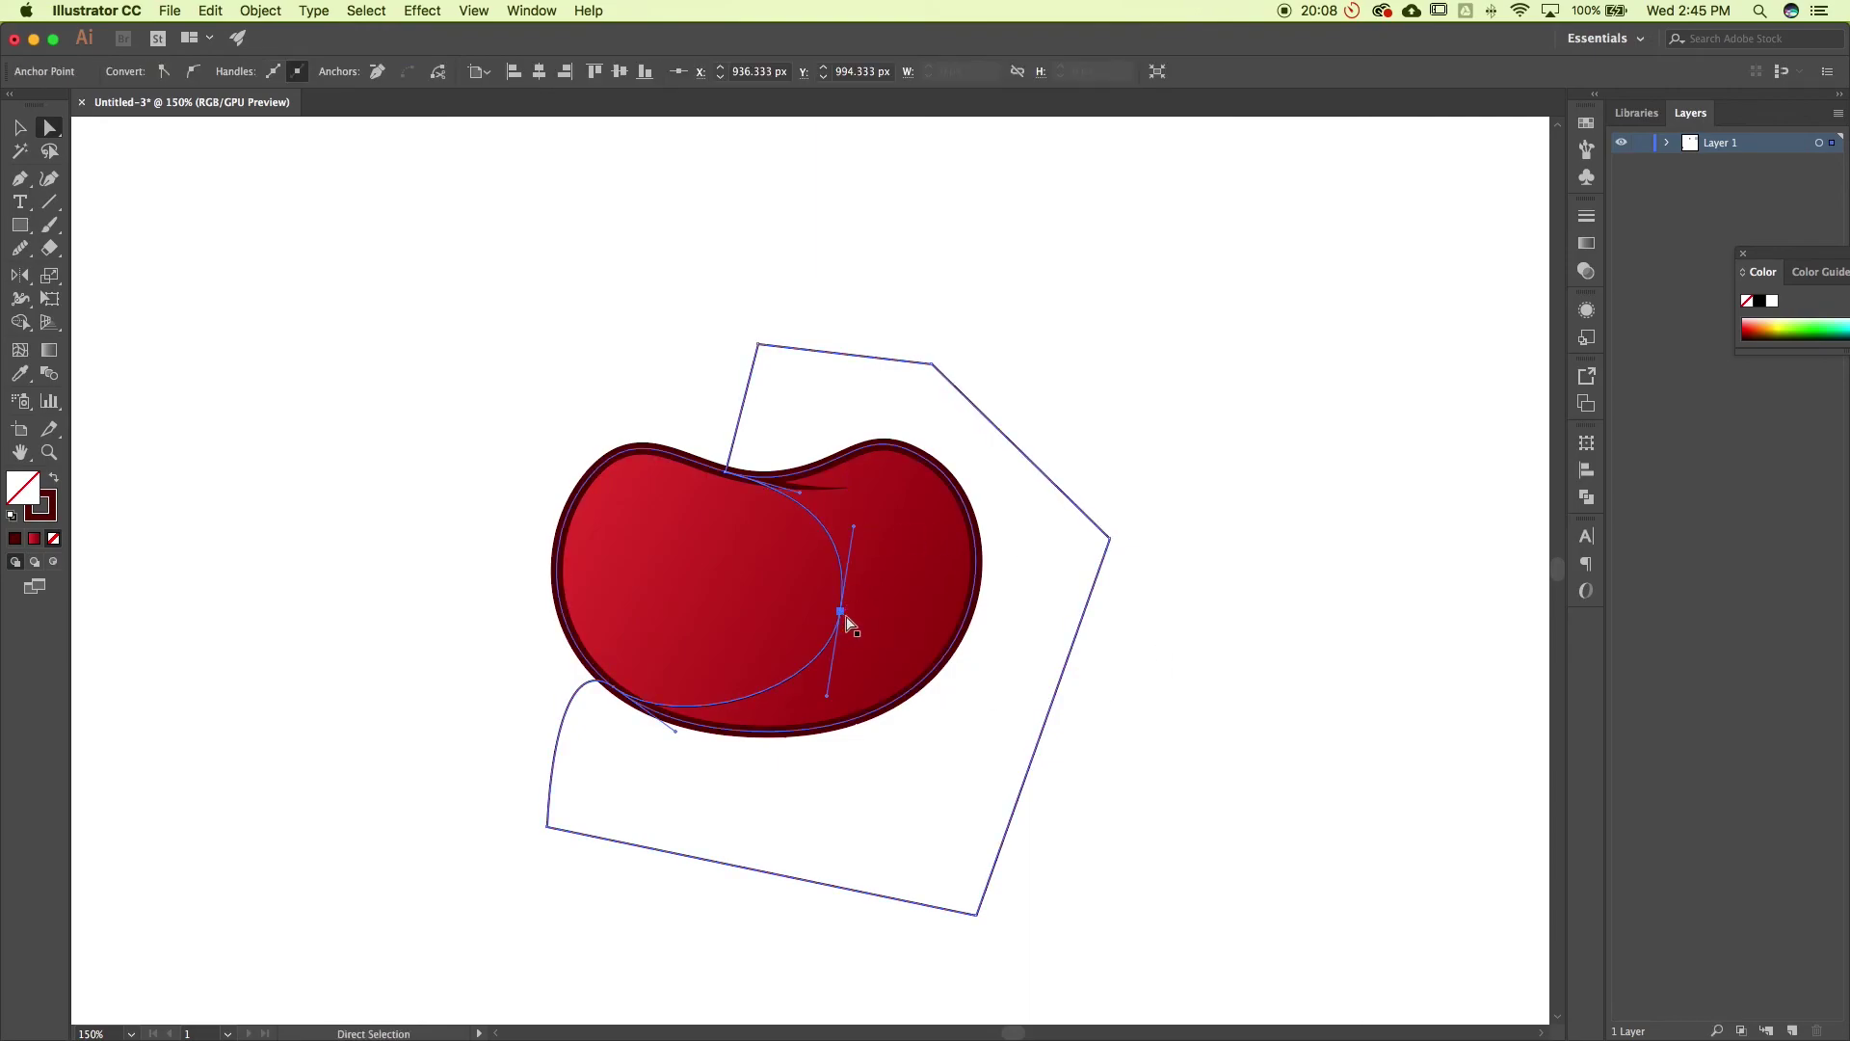
pyautogui.press('v')
pyautogui.click(840, 627)
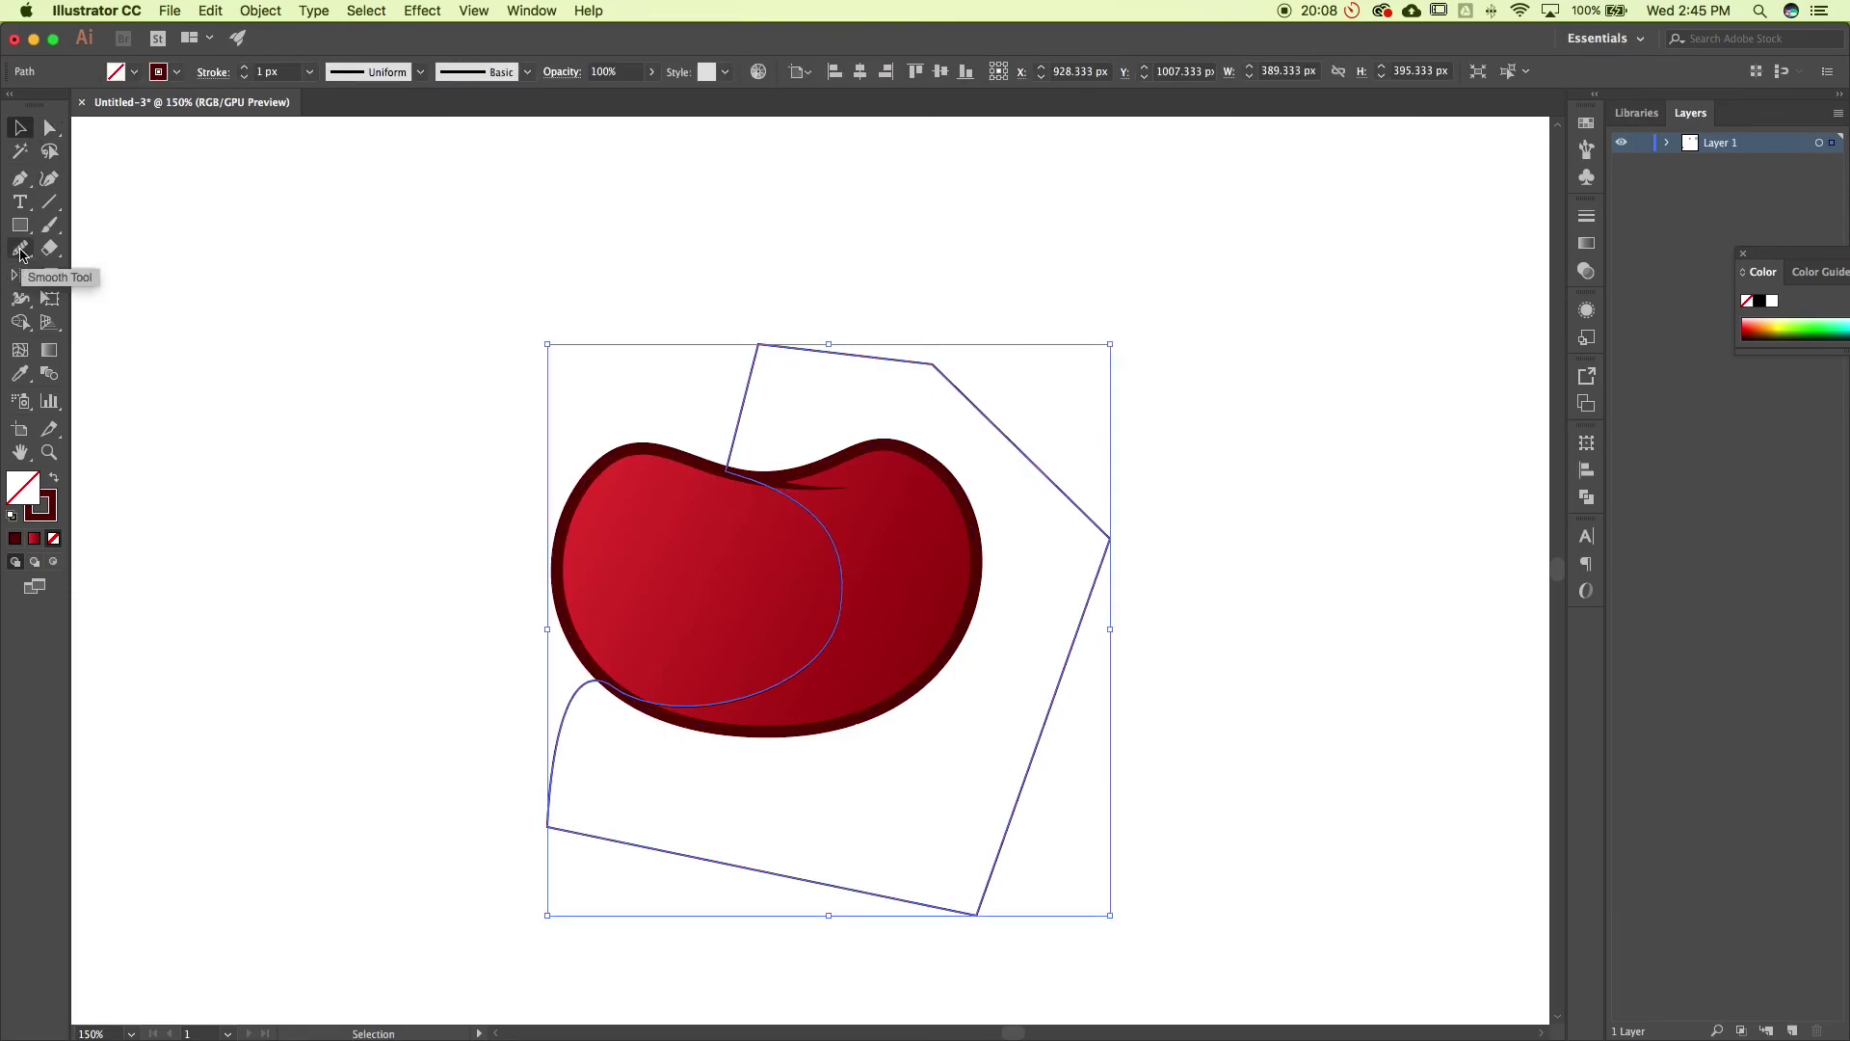
# Run the Smooth Tool along the right and lower parts of the inner curve
pyautogui.click(20, 253)
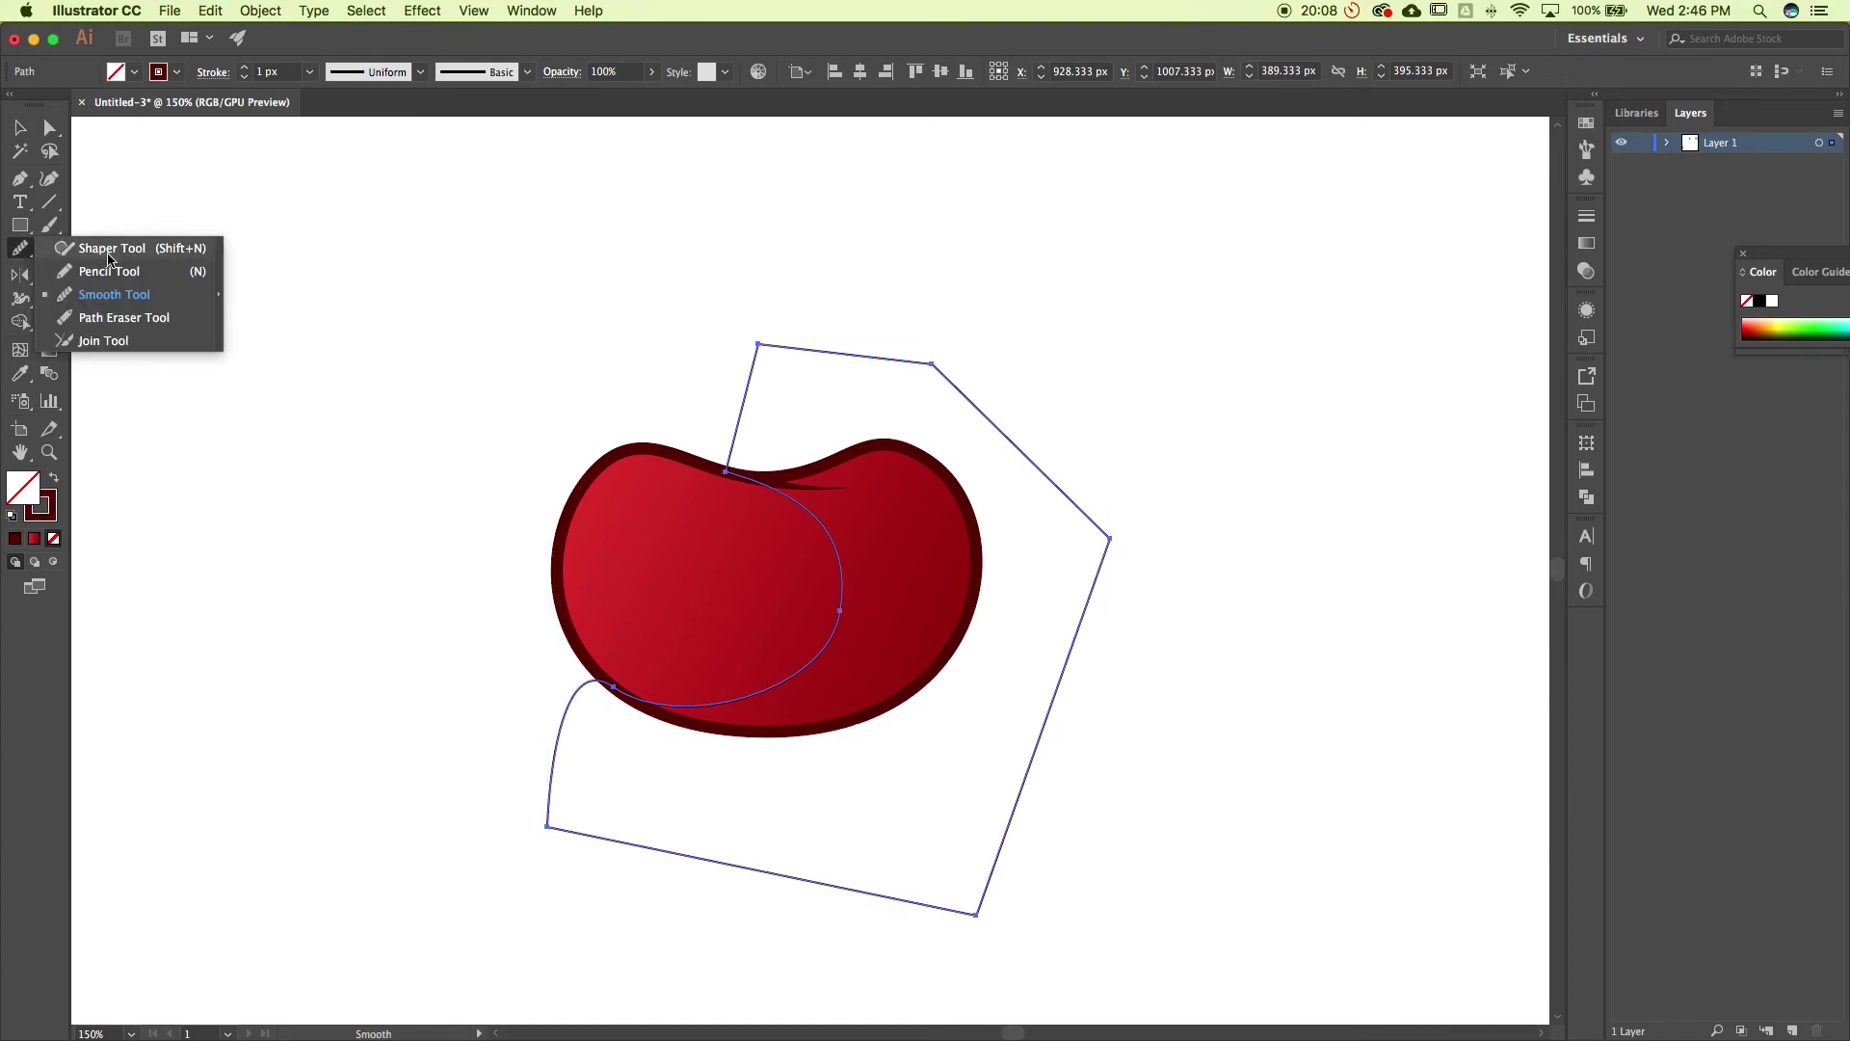
pyautogui.click(114, 294)
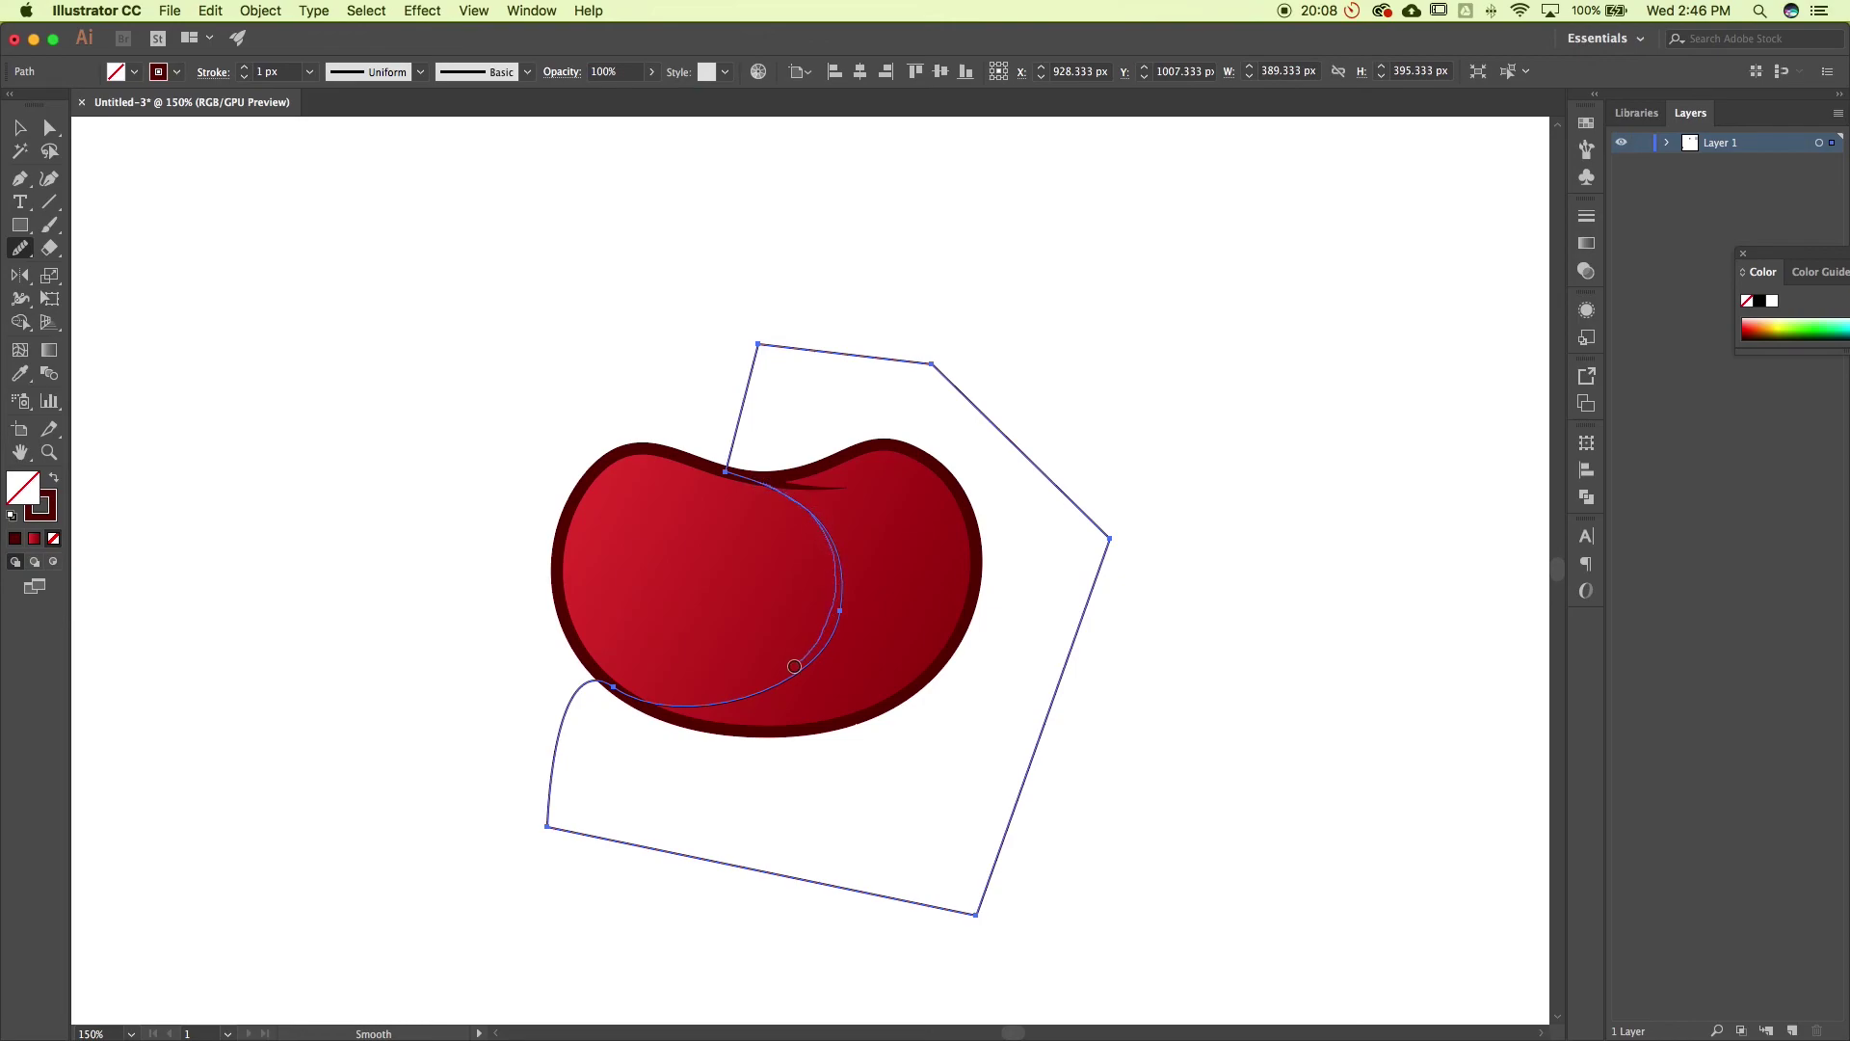
pyautogui.moveTo(694, 695); pyautogui.dragTo(643, 701)
pyautogui.moveTo(794, 503); pyautogui.dragTo(838, 555)
pyautogui.moveTo(808, 668); pyautogui.dragTo(650, 698)
pyautogui.click(19, 127)
pyautogui.click(1259, 579)
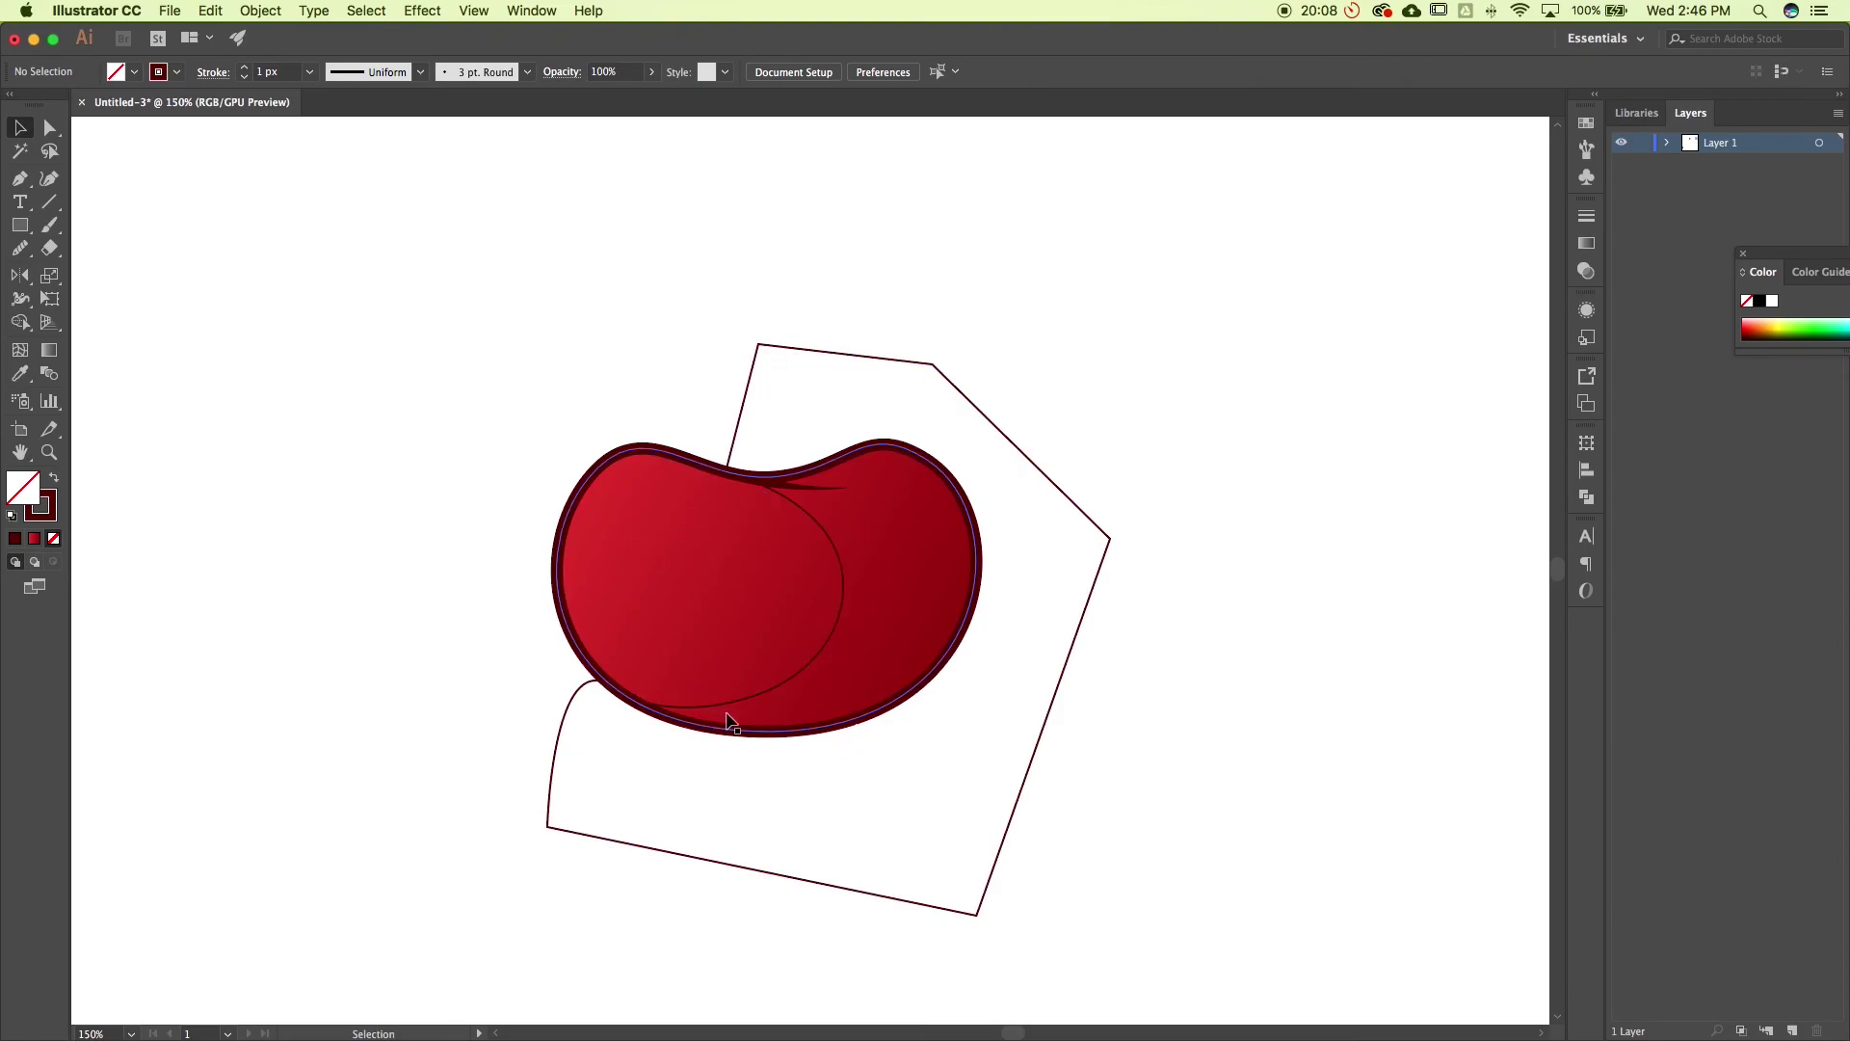
# Nudge an inner-curve anchor, then smooth the curve top to bottom three more times
pyautogui.press('a')
pyautogui.click(682, 713)
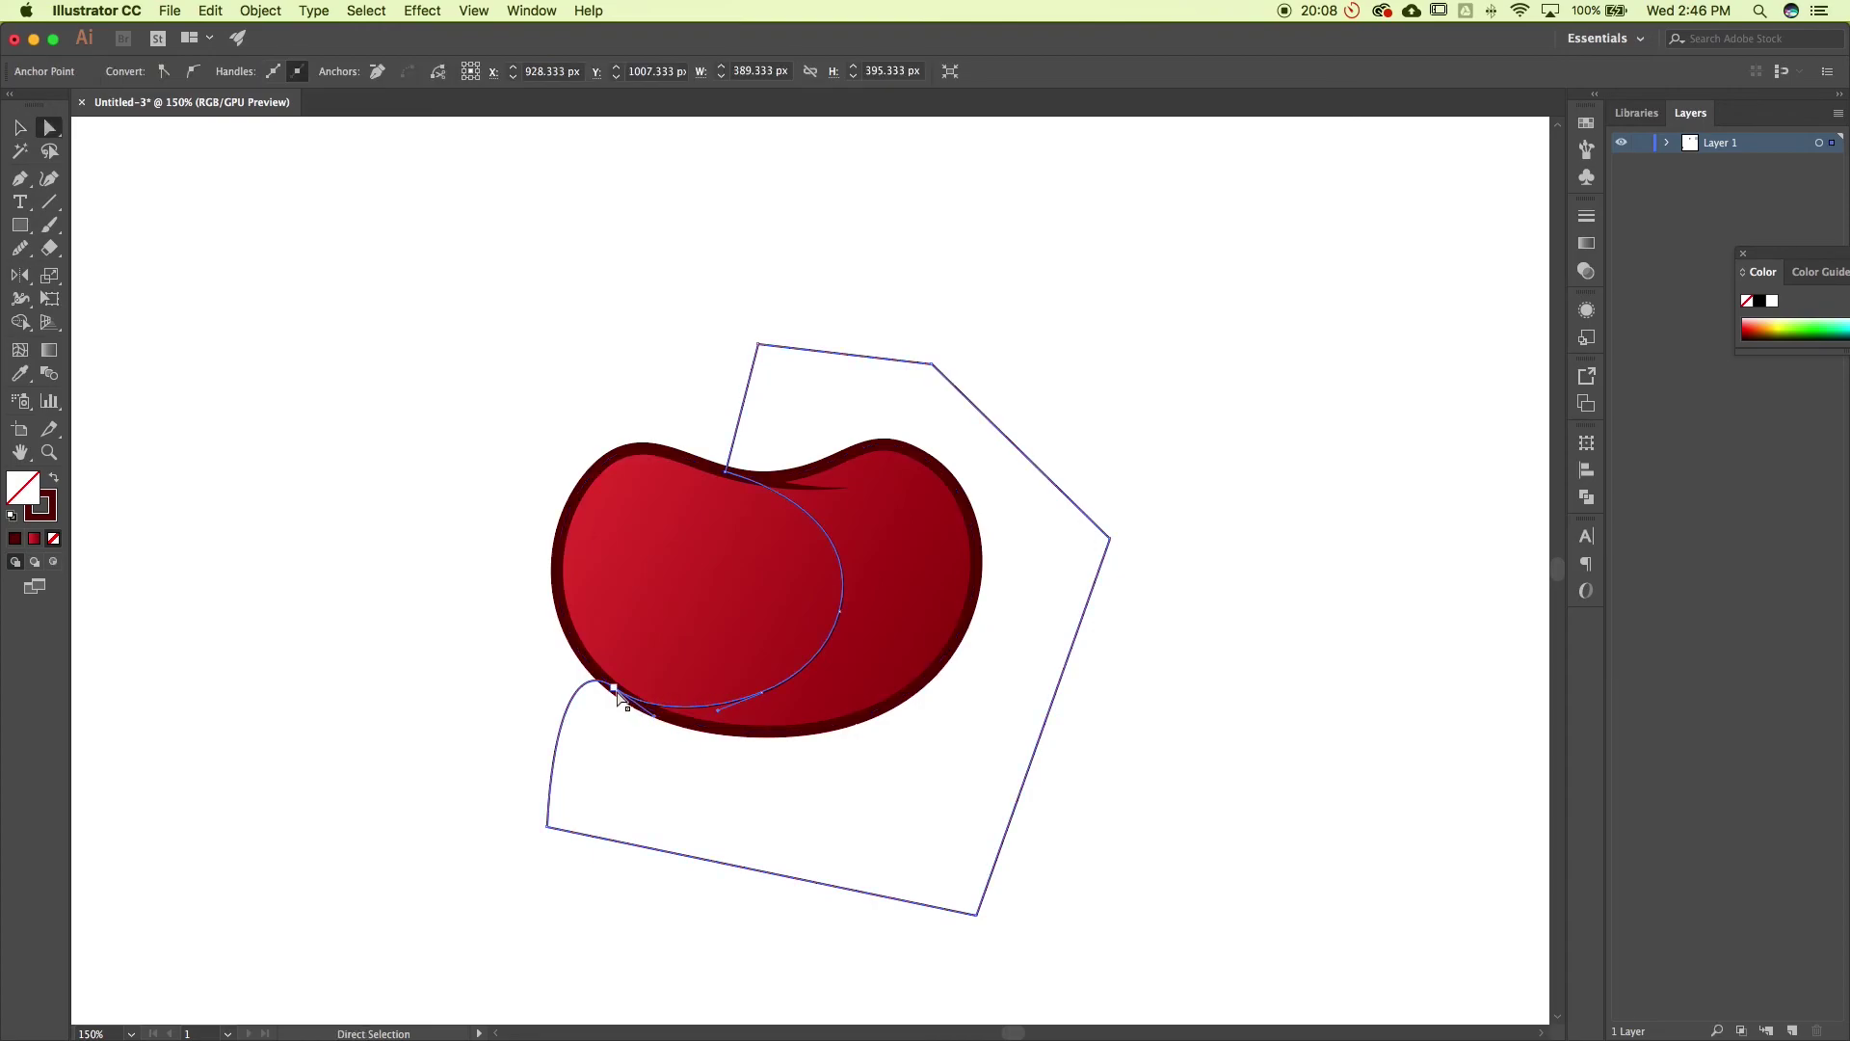
pyautogui.moveTo(767, 701); pyautogui.dragTo(770, 706)
pyautogui.click(1198, 842)
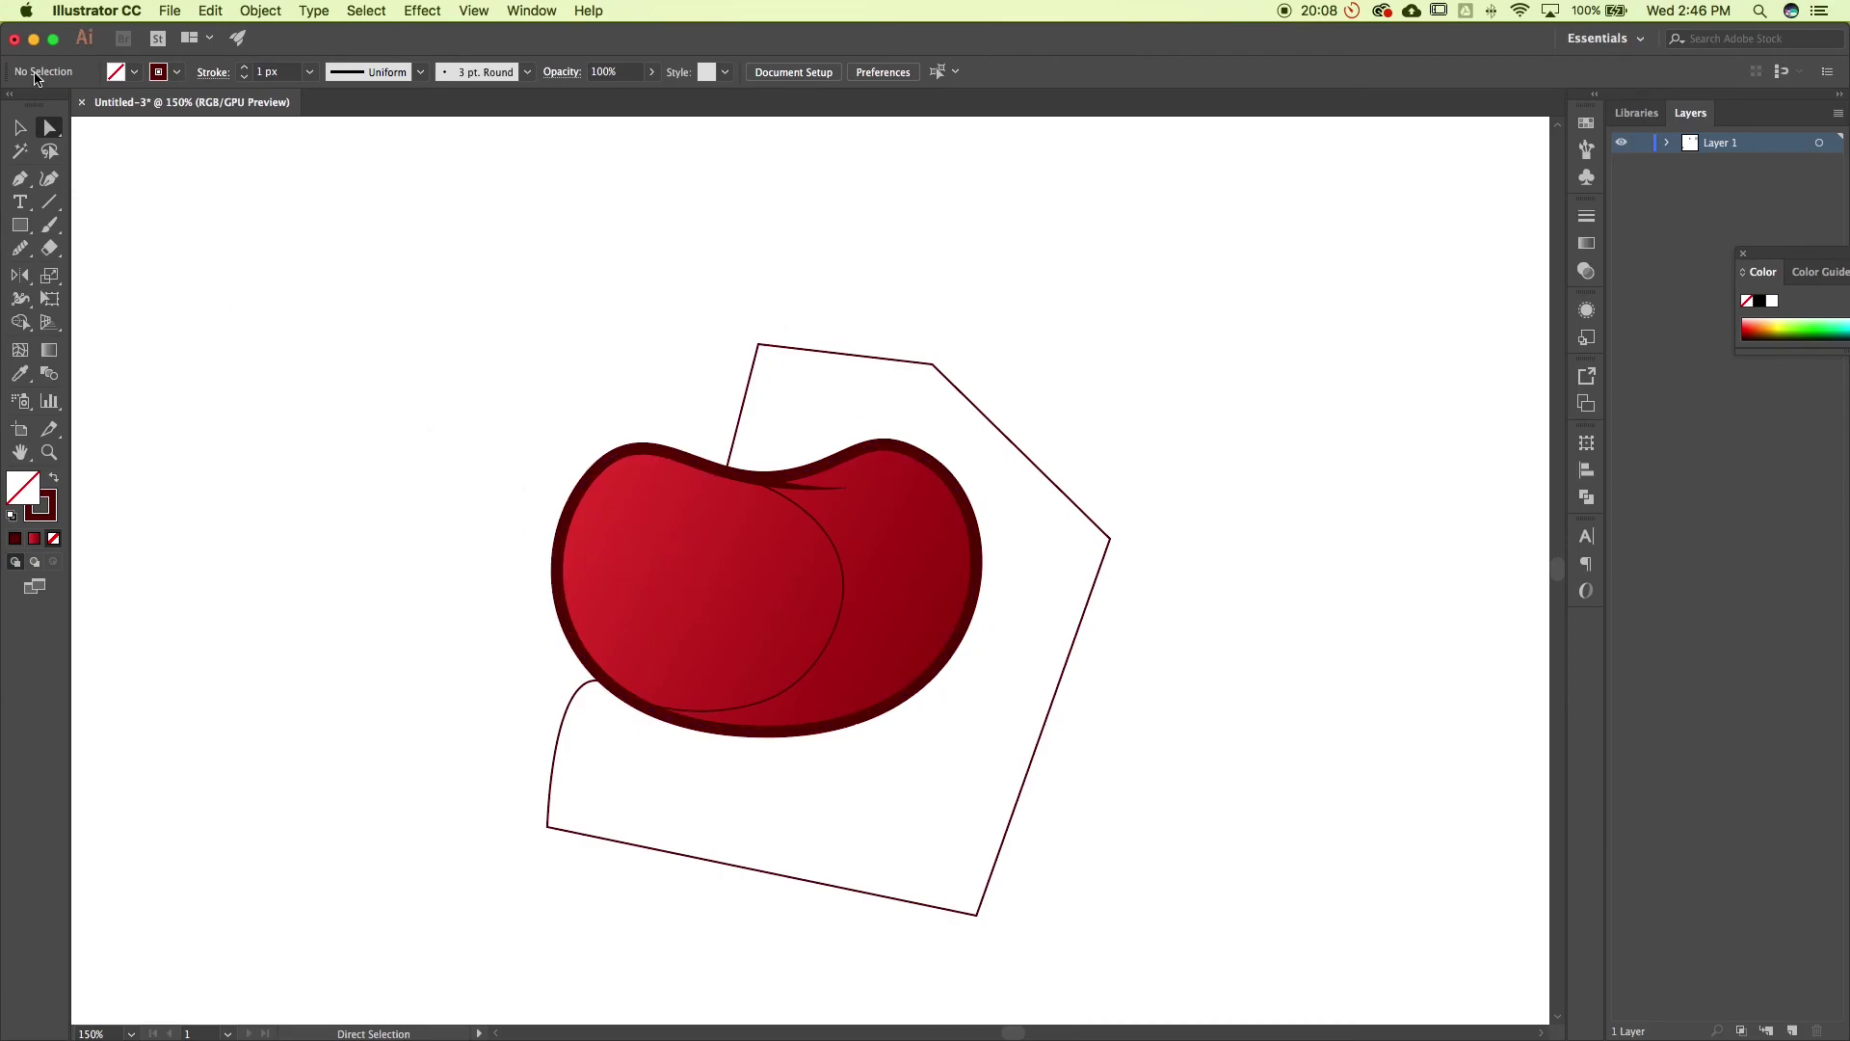
pyautogui.click(20, 126)
pyautogui.click(748, 385)
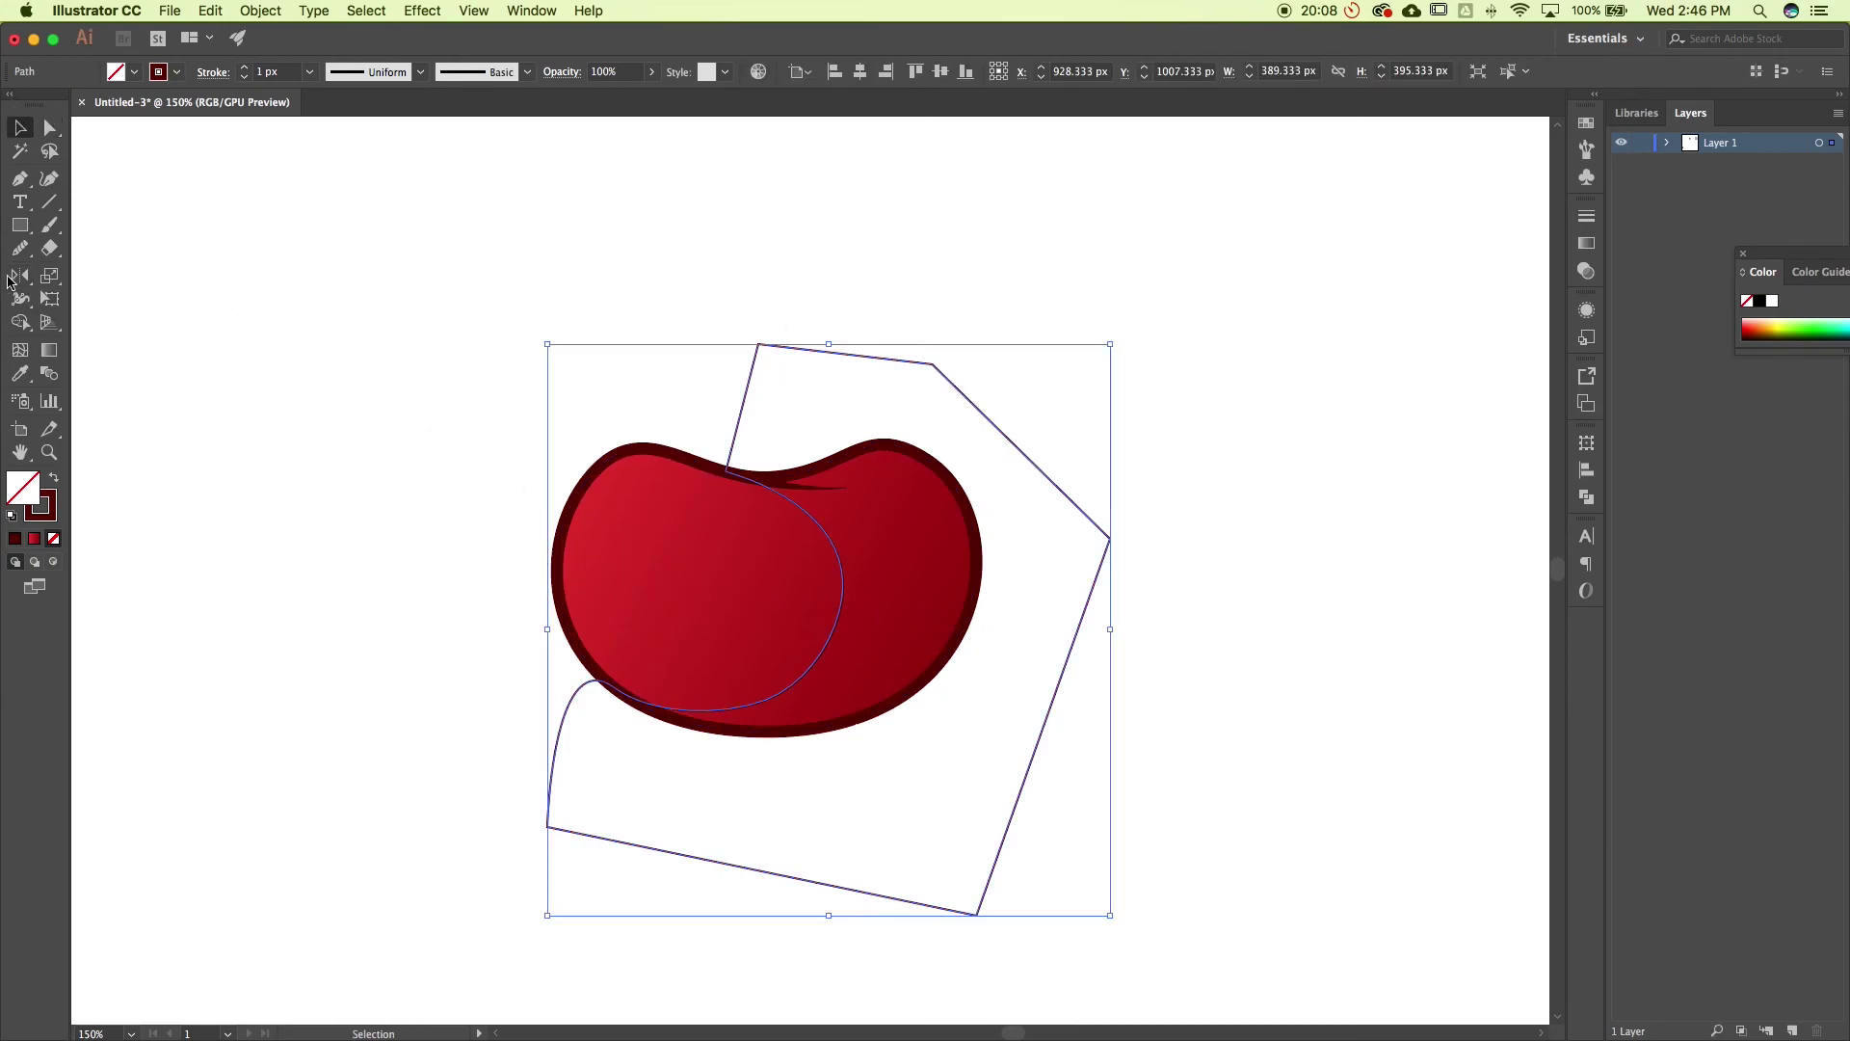
pyautogui.click(20, 248)
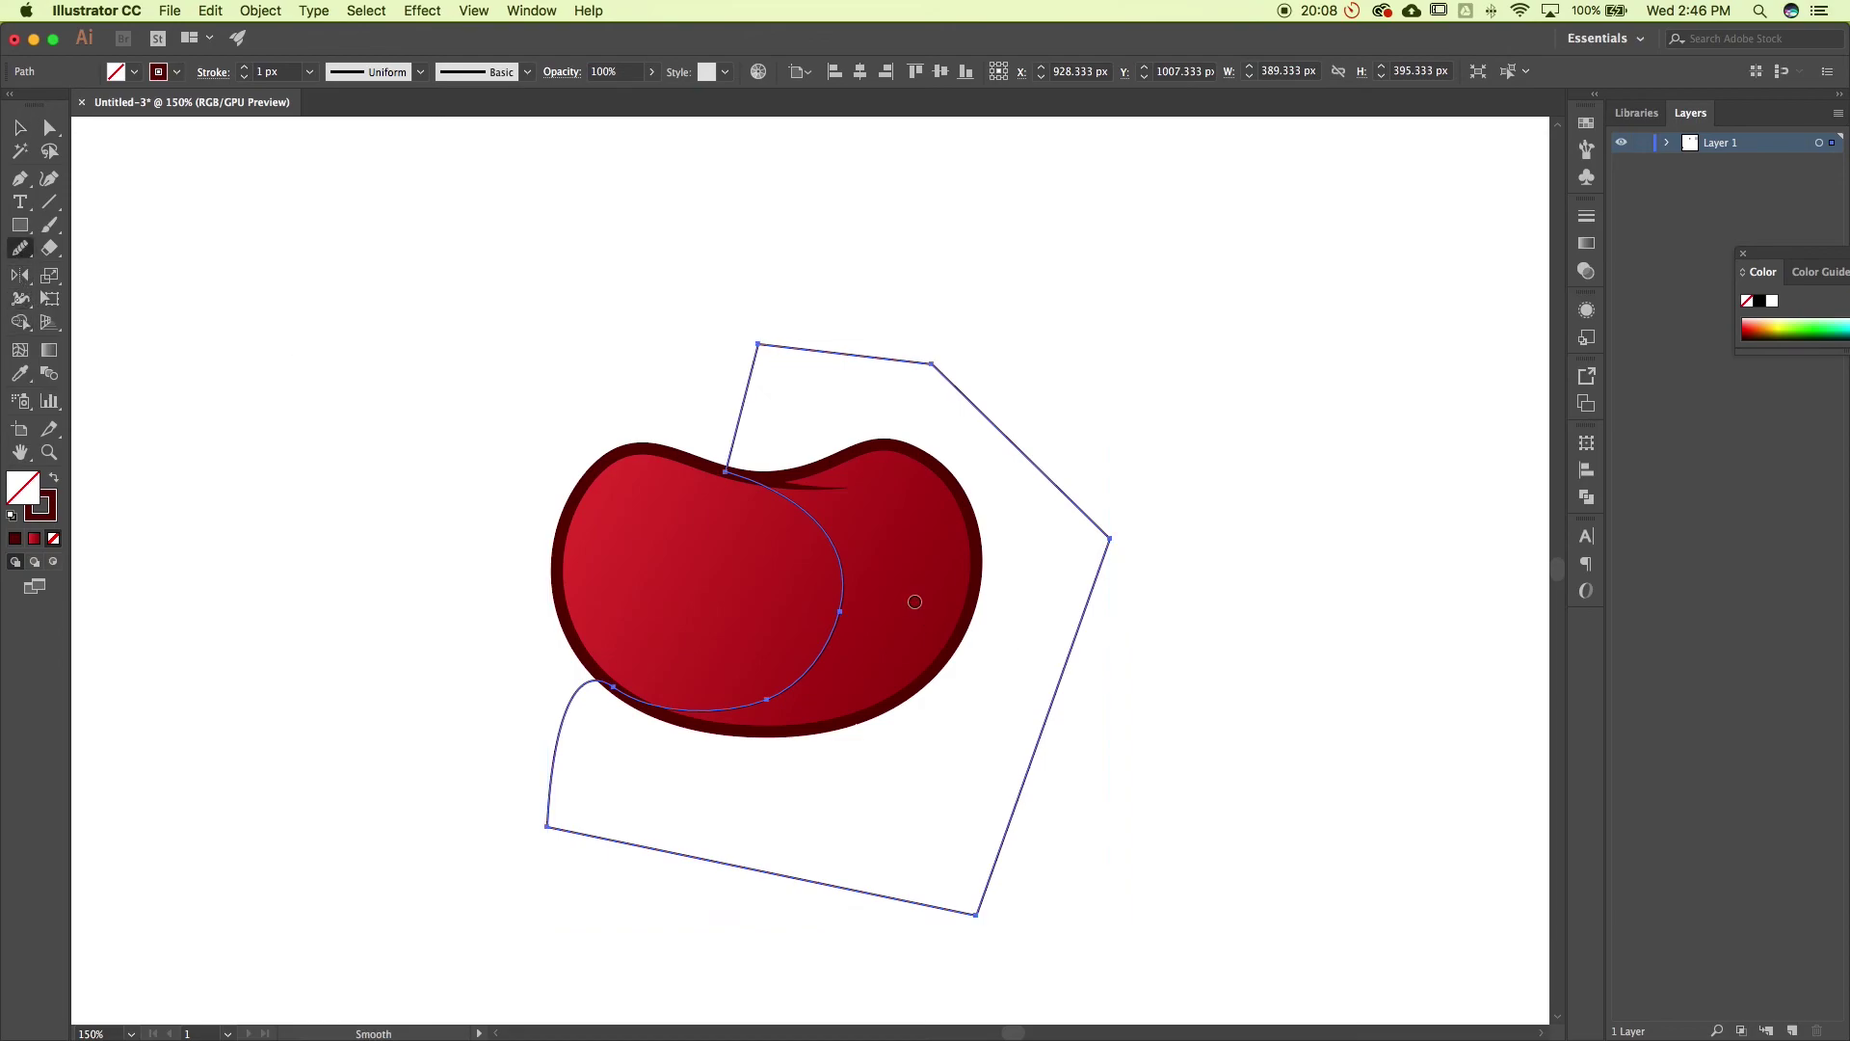
pyautogui.moveTo(768, 491)
pyautogui.mouseDown()
pyautogui.moveTo(827, 530)
pyautogui.moveTo(849, 633)
pyautogui.moveTo(706, 710)
pyautogui.mouseUp()
pyautogui.moveTo(813, 521)
pyautogui.mouseDown()
pyautogui.moveTo(810, 675)
pyautogui.moveTo(697, 708)
pyautogui.mouseUp()
pyautogui.moveTo(816, 506)
pyautogui.mouseDown()
pyautogui.moveTo(821, 642)
pyautogui.moveTo(735, 706)
pyautogui.moveTo(698, 712)
pyautogui.mouseUp()
pyautogui.press('v')
pyautogui.click(427, 400)
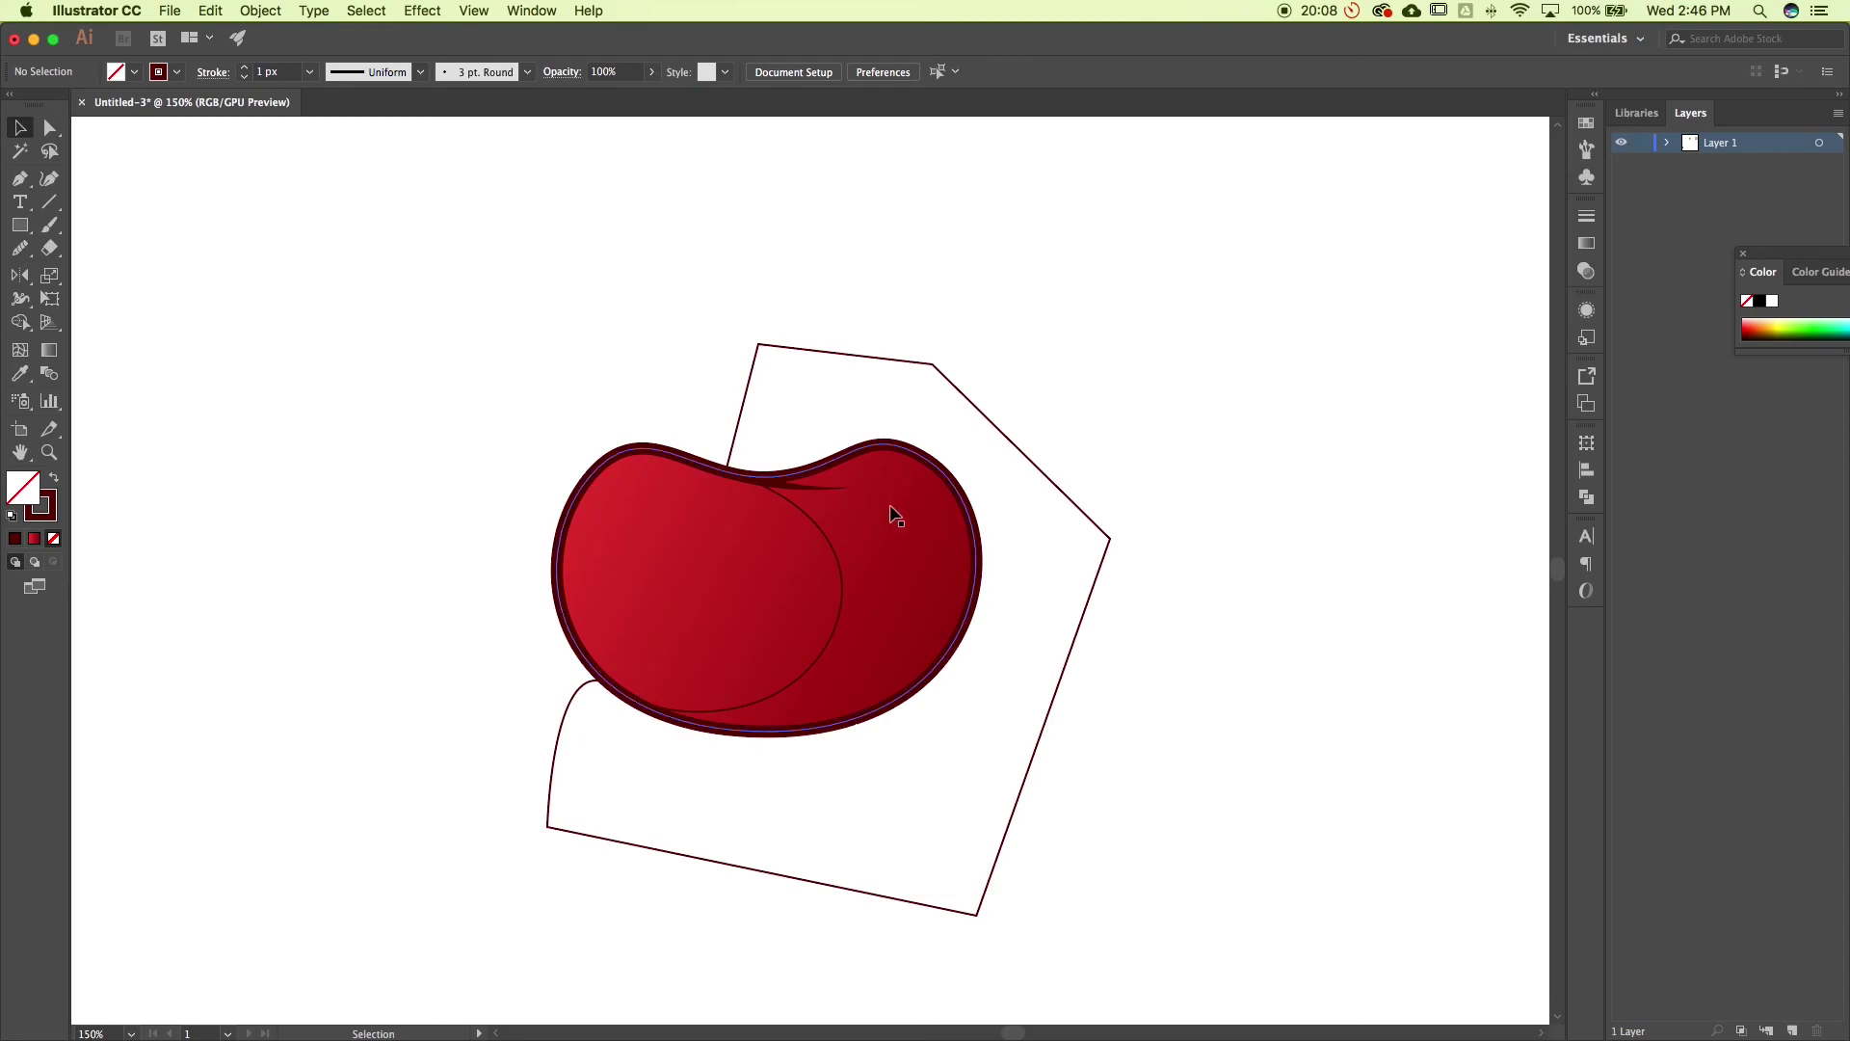
# Reshape the top of the inner curve, give it a final smoothing pass, and select the red body
pyautogui.press('a')
pyautogui.click(727, 472)
pyautogui.moveTo(742, 477); pyautogui.dragTo(796, 484)
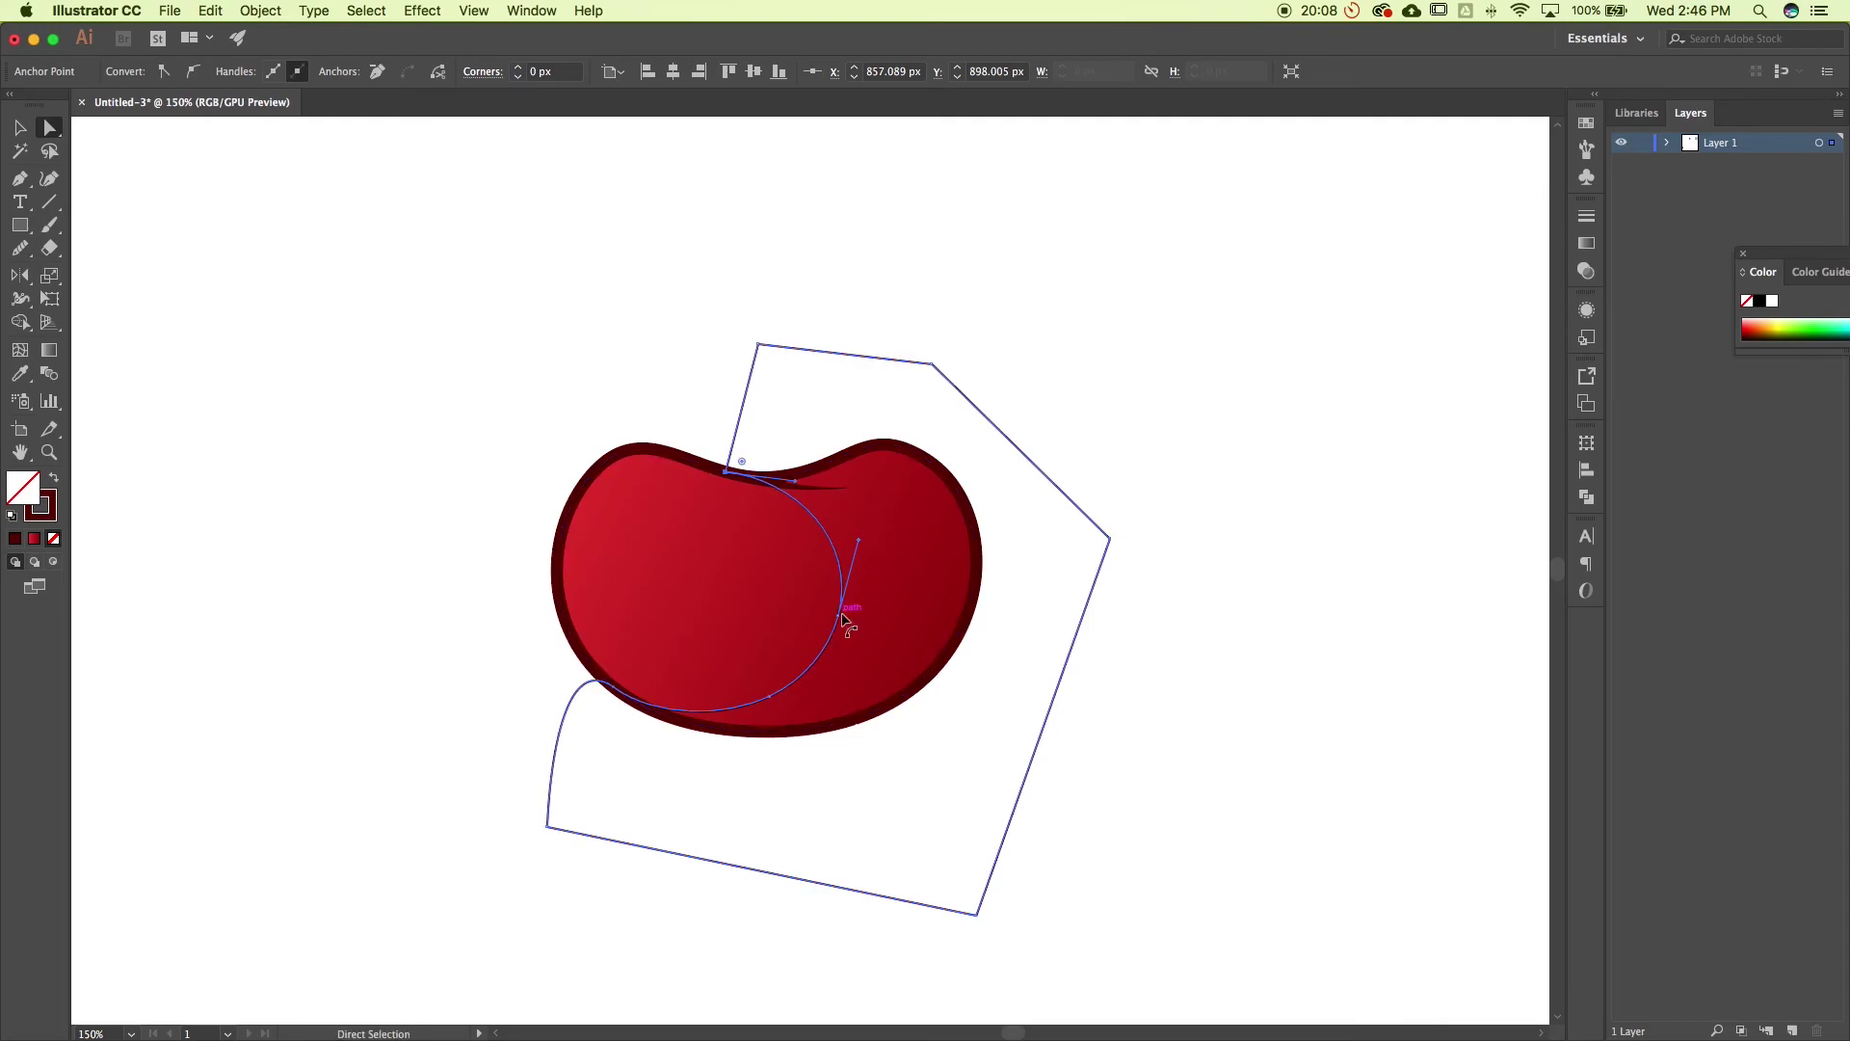
pyautogui.moveTo(848, 610); pyautogui.dragTo(845, 606)
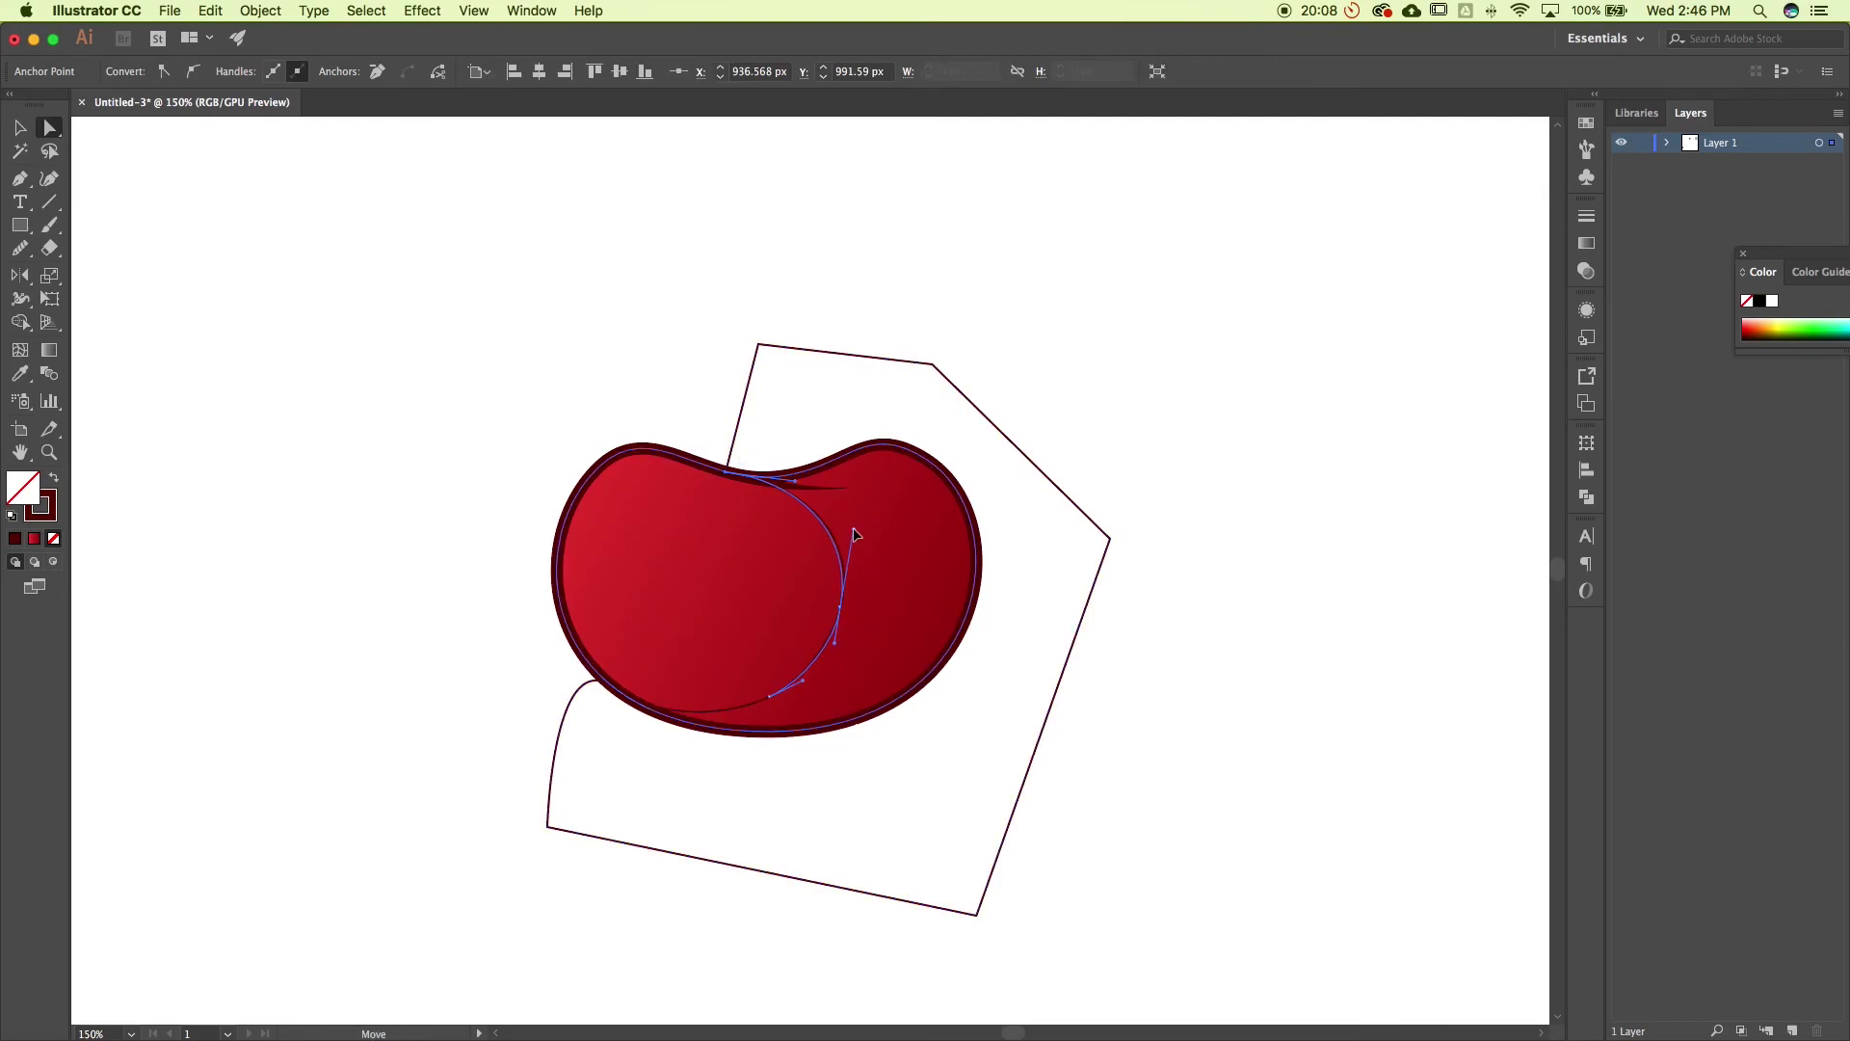
pyautogui.click(1243, 551)
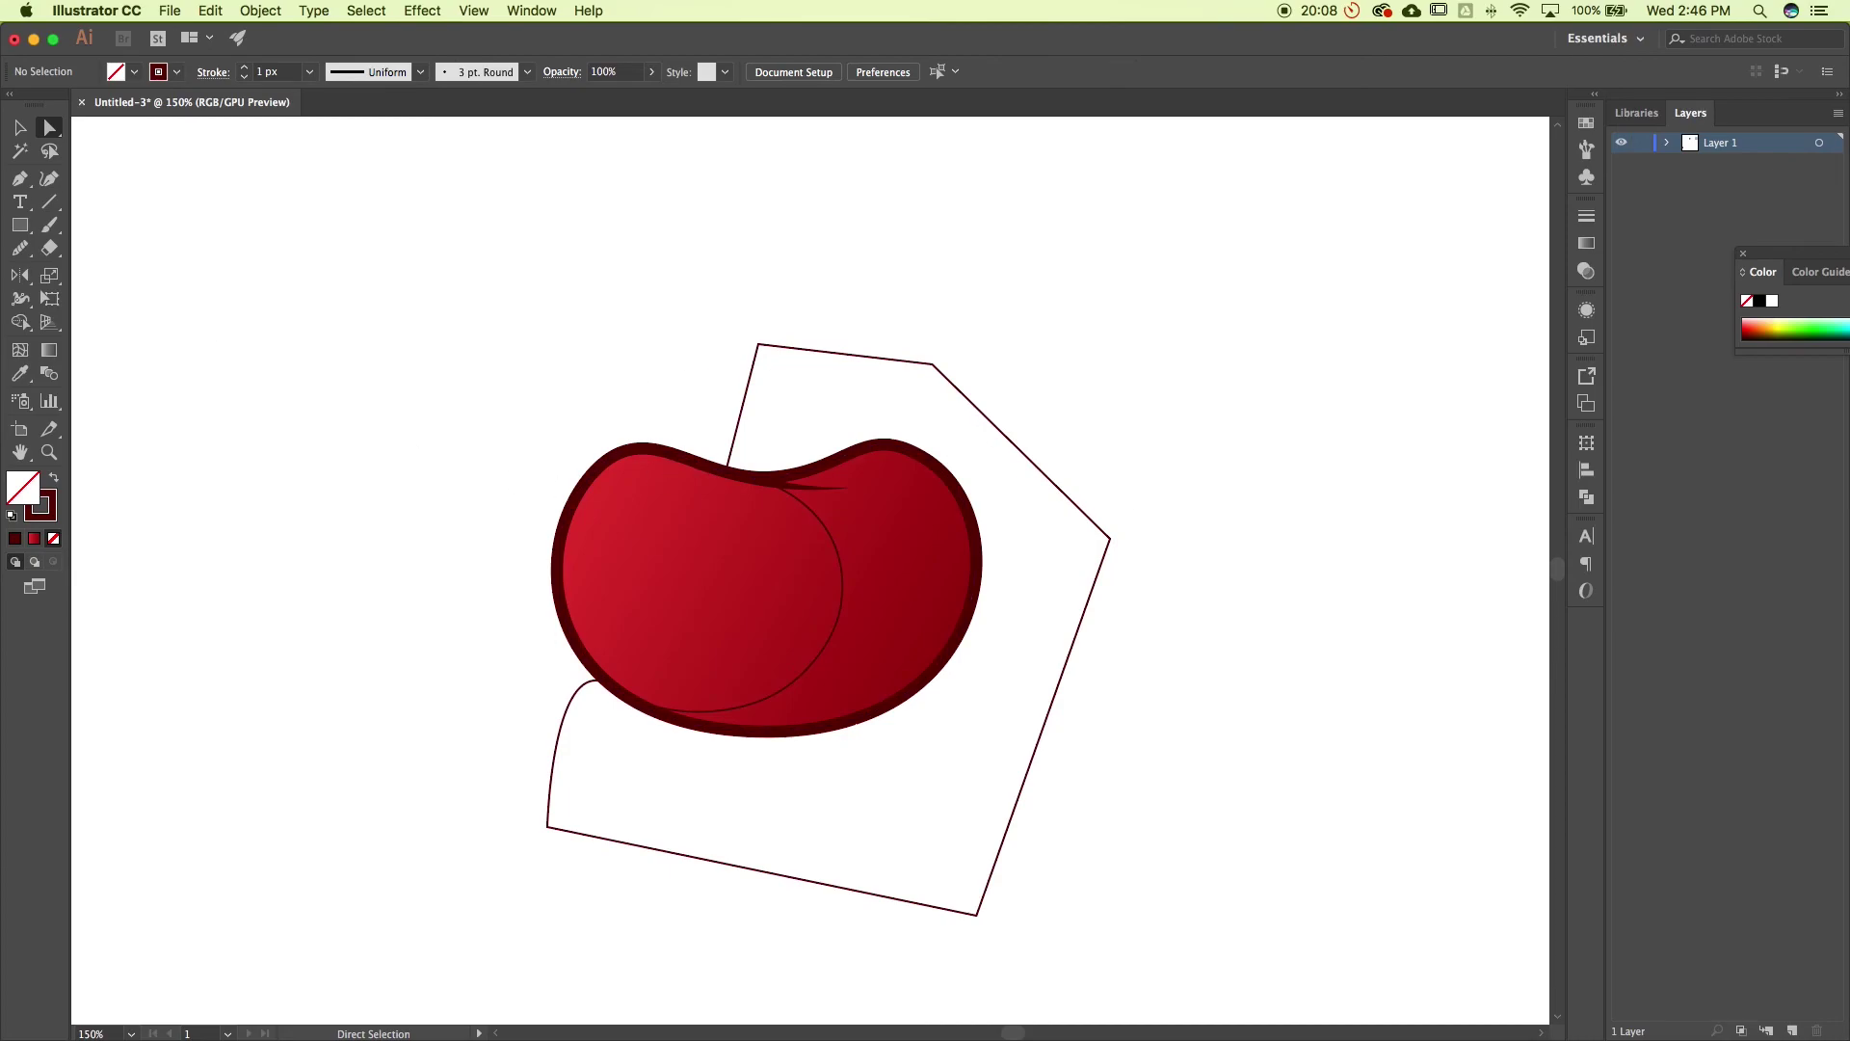
pyautogui.click(19, 128)
pyautogui.click(780, 347)
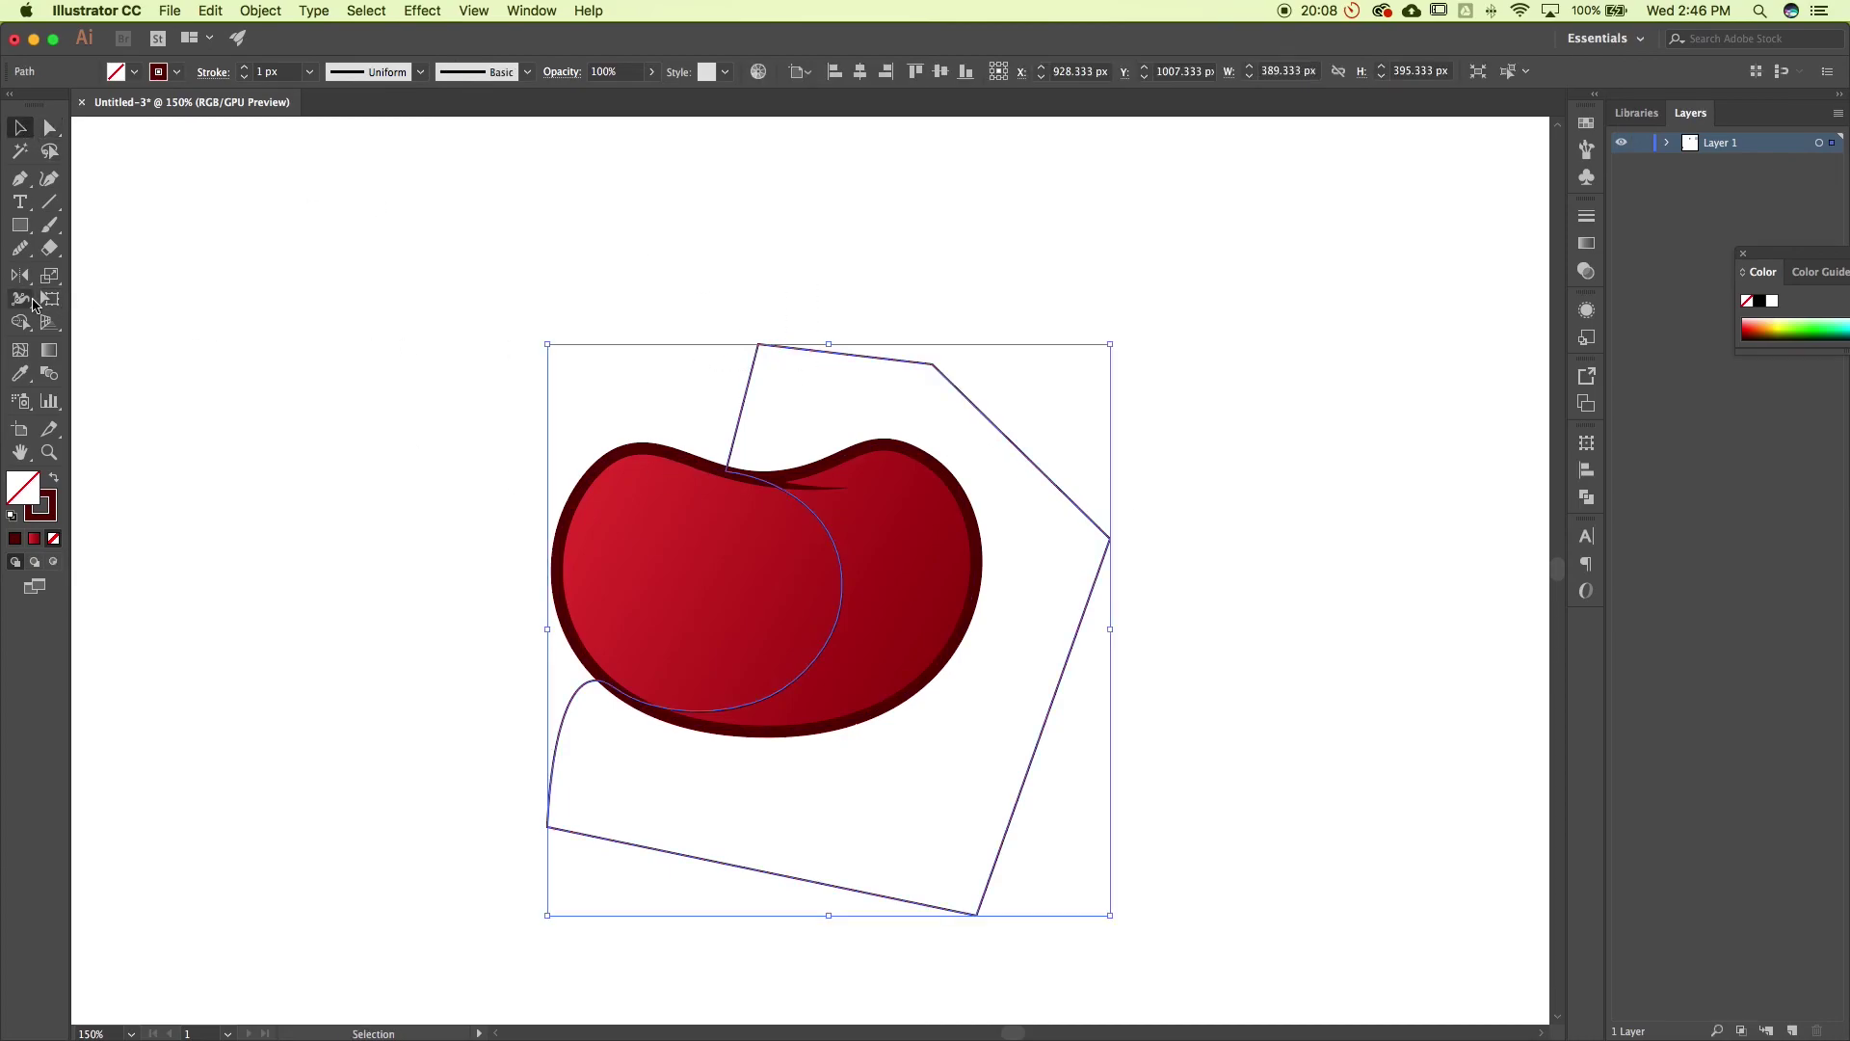
pyautogui.click(19, 247)
pyautogui.moveTo(788, 494)
pyautogui.mouseDown()
pyautogui.moveTo(852, 567)
pyautogui.moveTo(841, 638)
pyautogui.moveTo(762, 701)
pyautogui.moveTo(678, 710)
pyautogui.mouseUp()
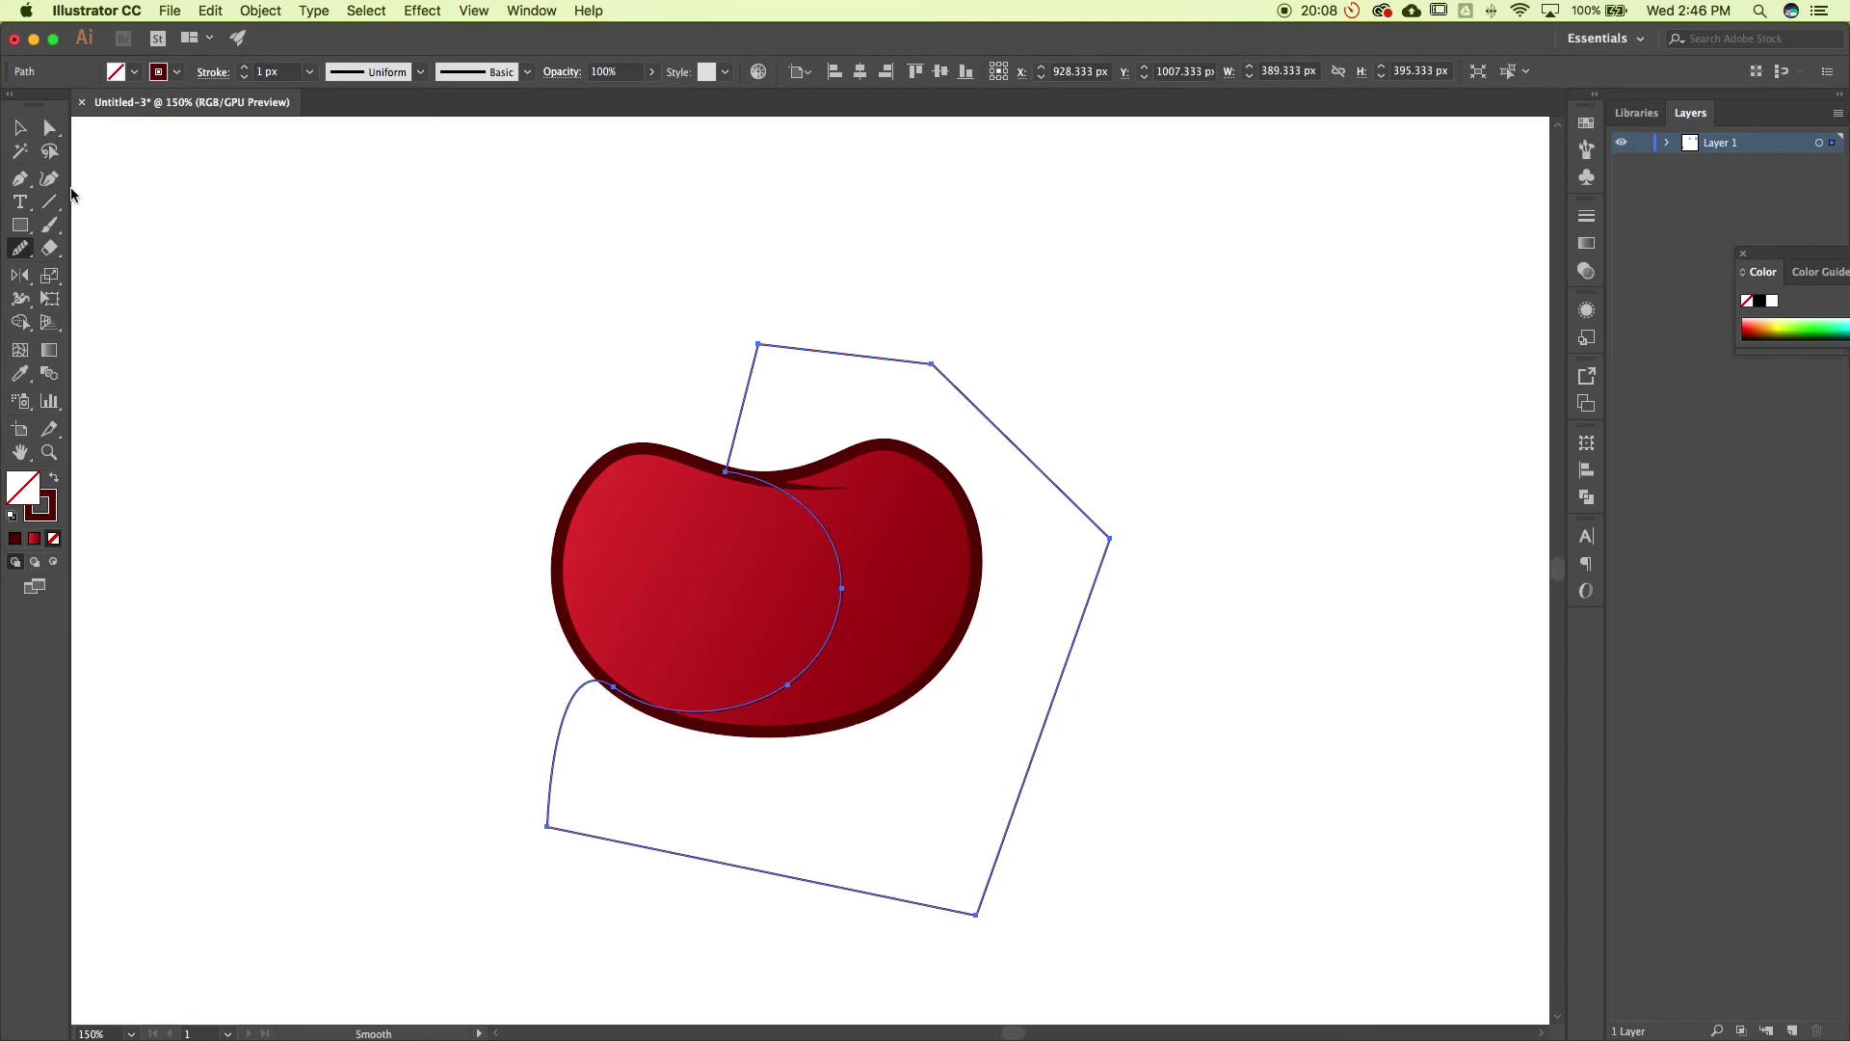
pyautogui.press('v')
pyautogui.click(997, 470)
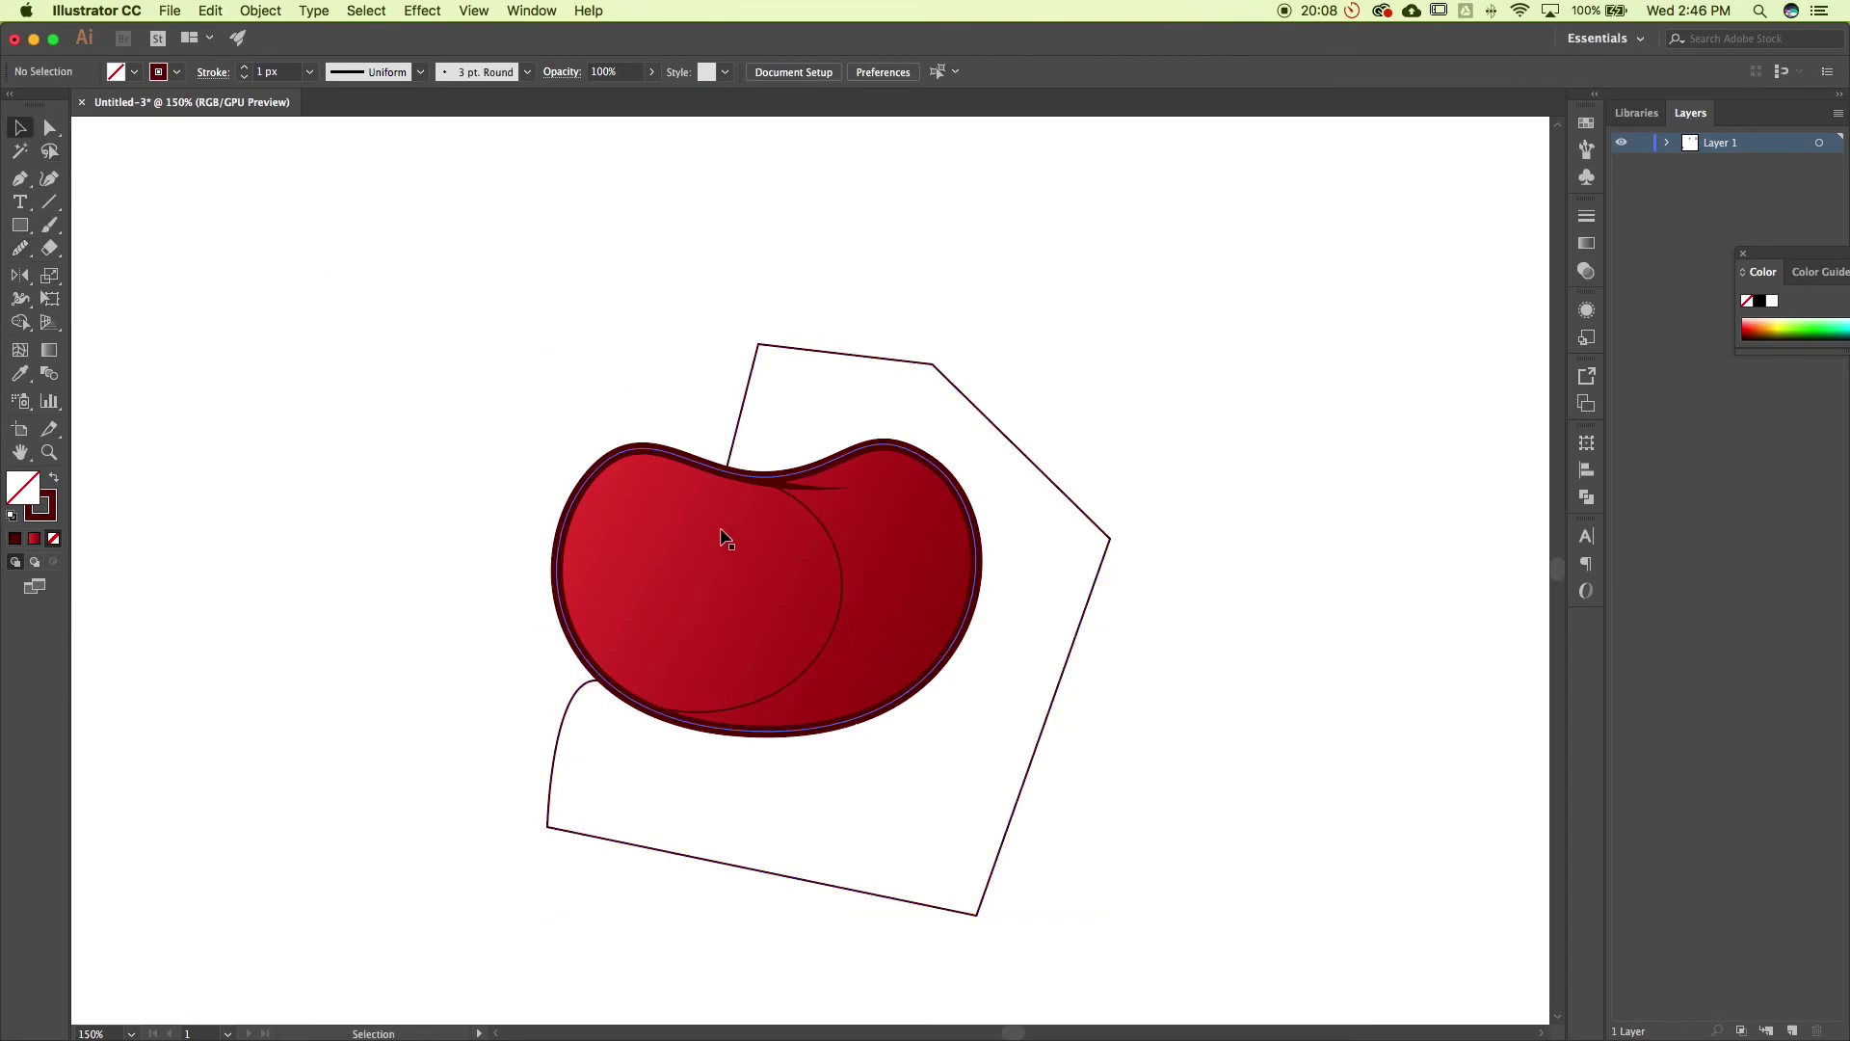
pyautogui.click(654, 559)
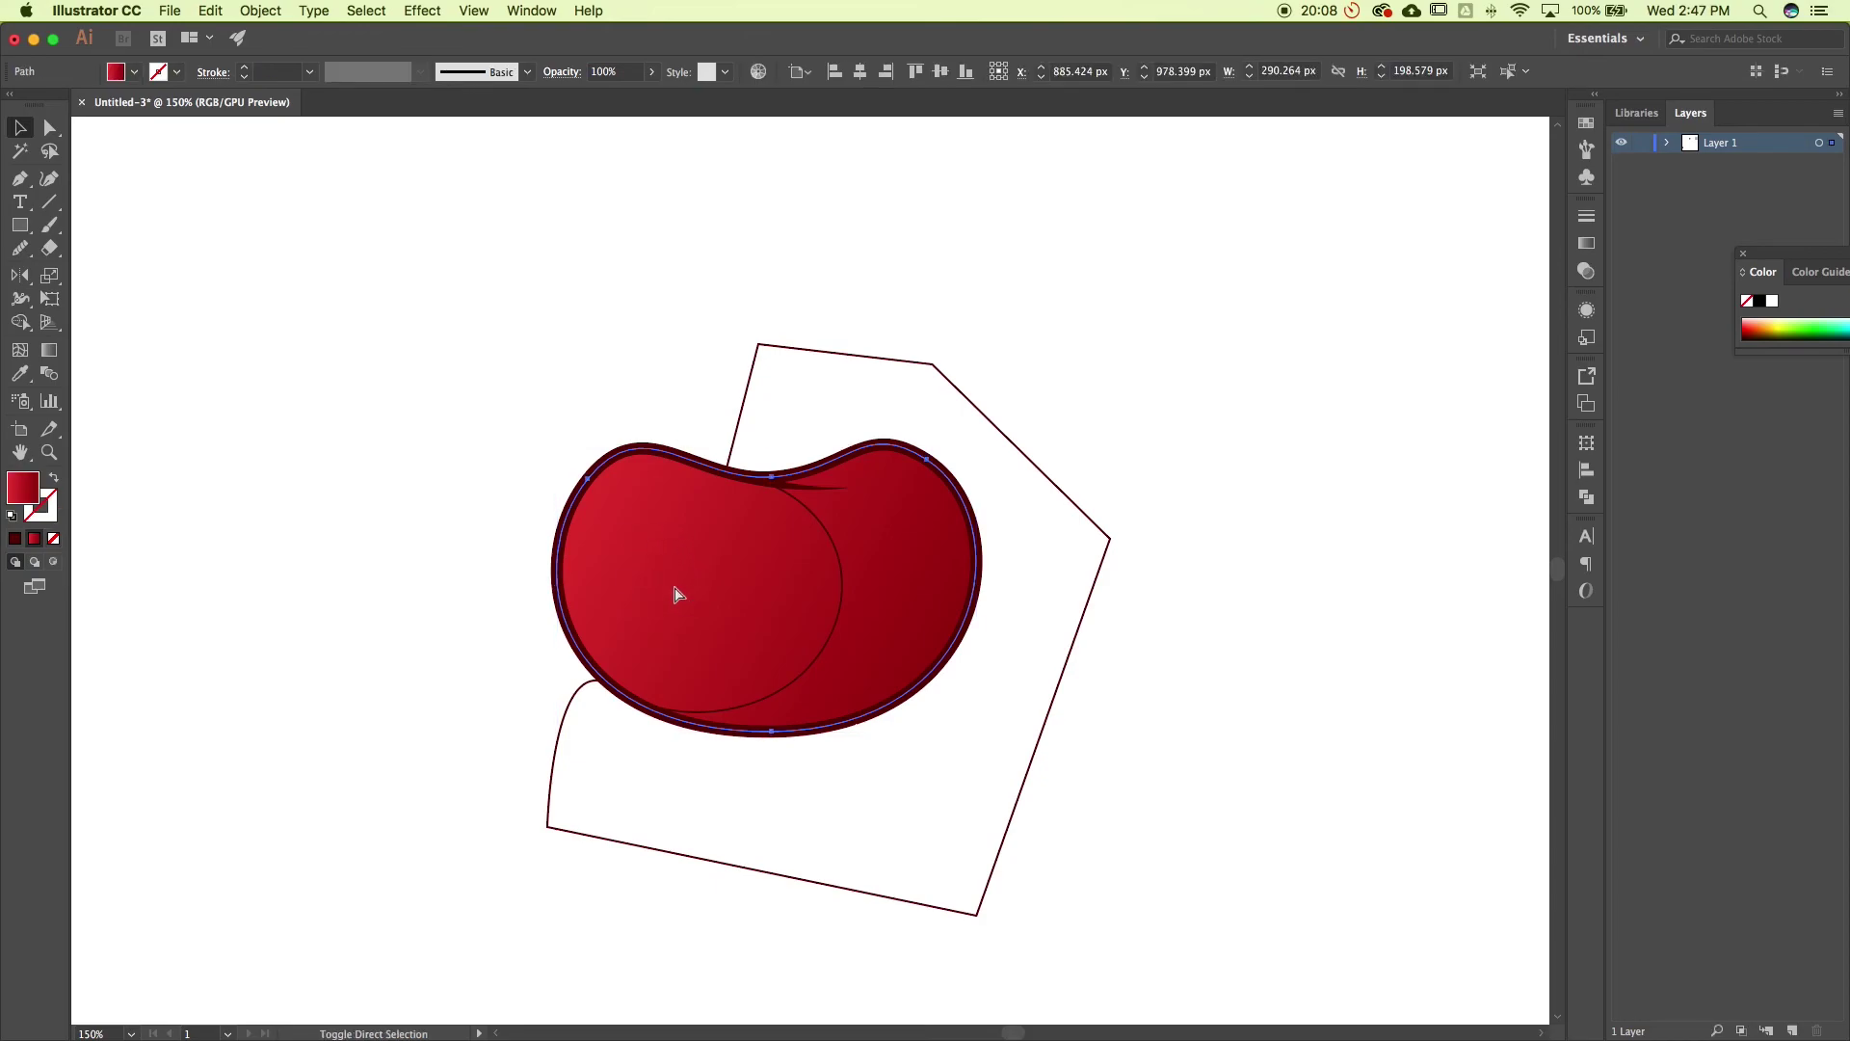
# Intersect a front copy of the cherry body with the drawn path and eyedropper the dark outline onto it
pyautogui.press('super+z')
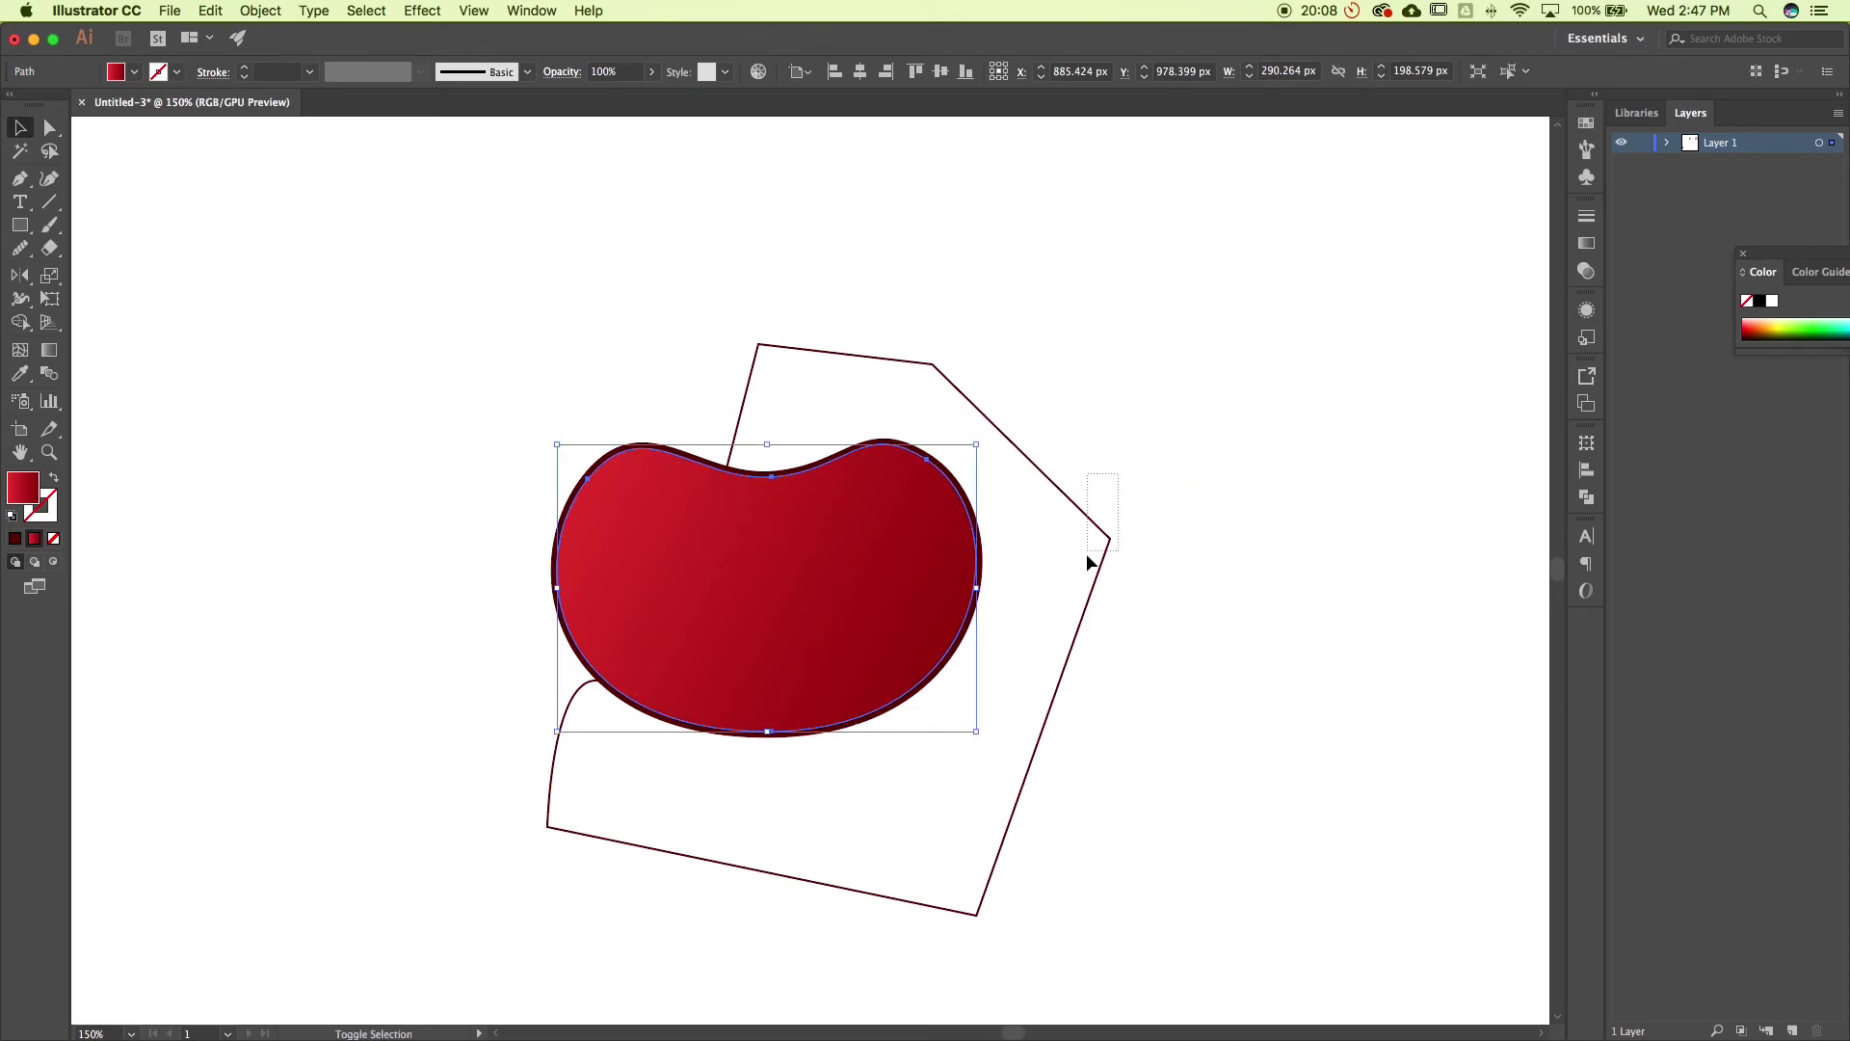
pyautogui.keyDown('shift'); pyautogui.click(1104, 536); pyautogui.keyUp('shift')
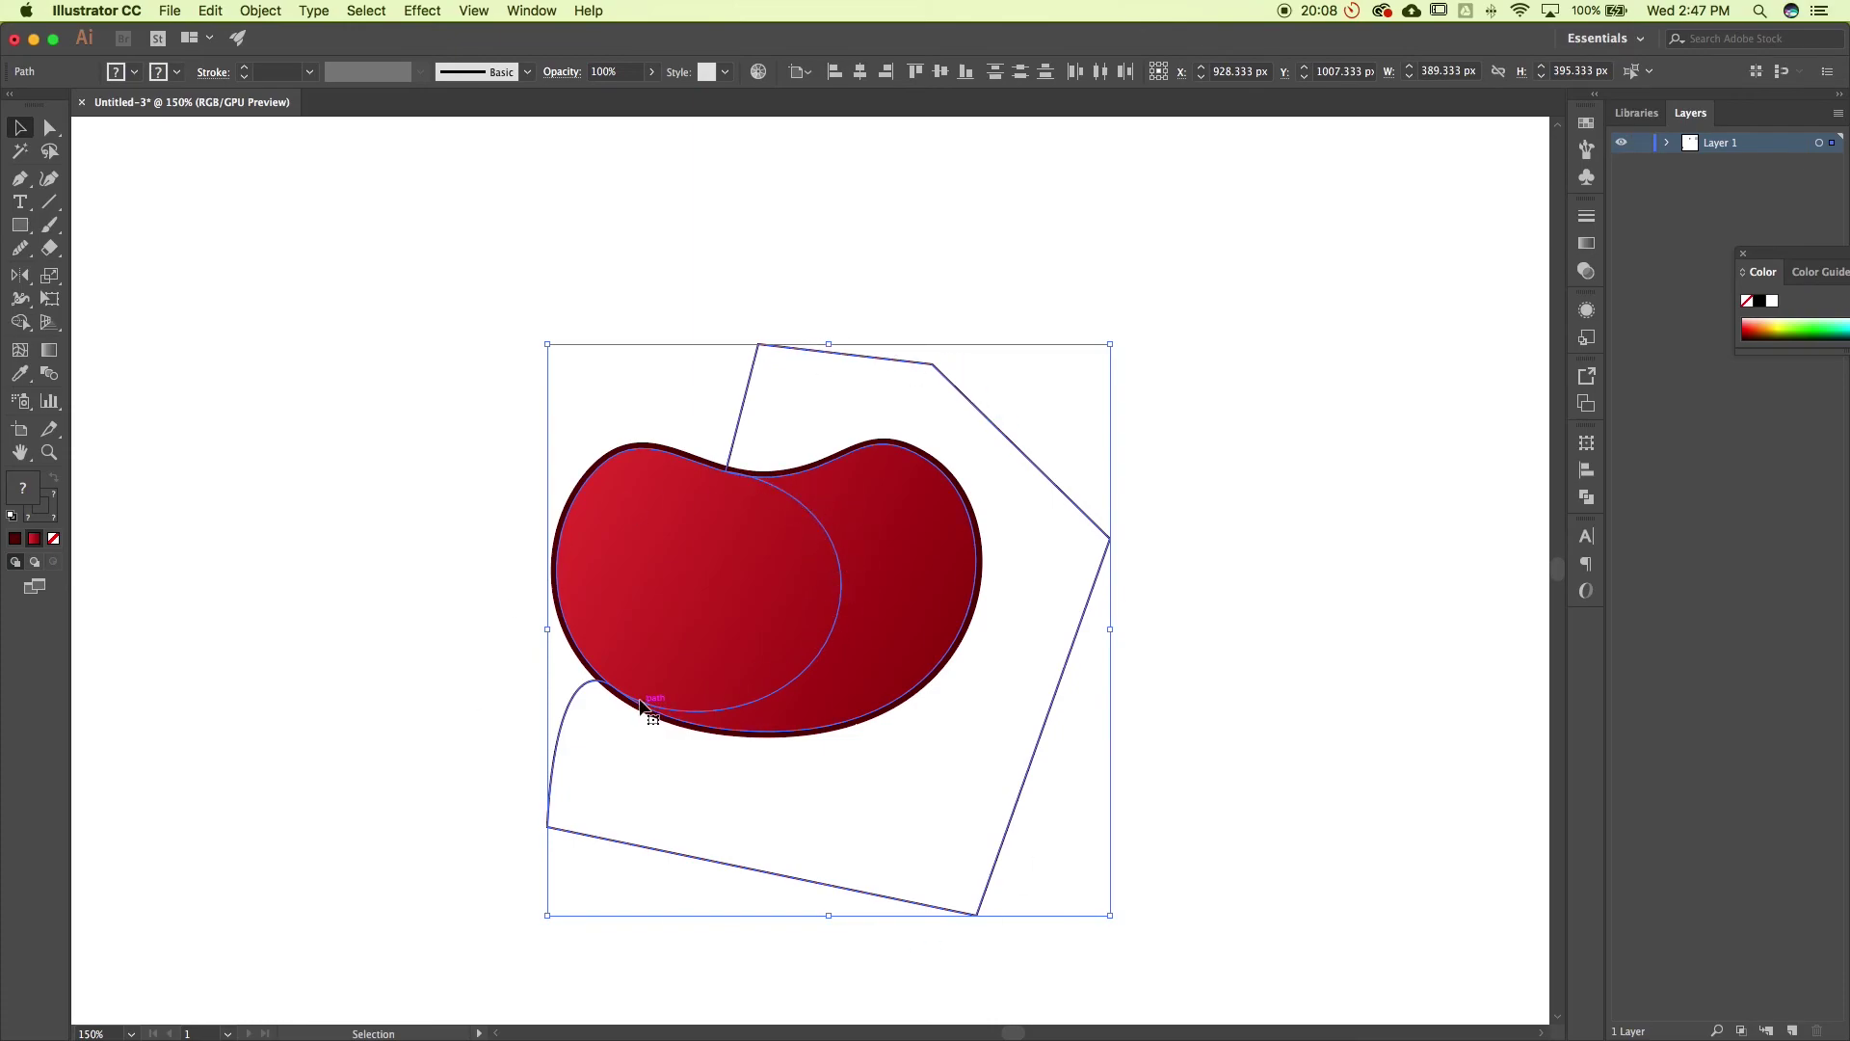
pyautogui.click(1586, 497)
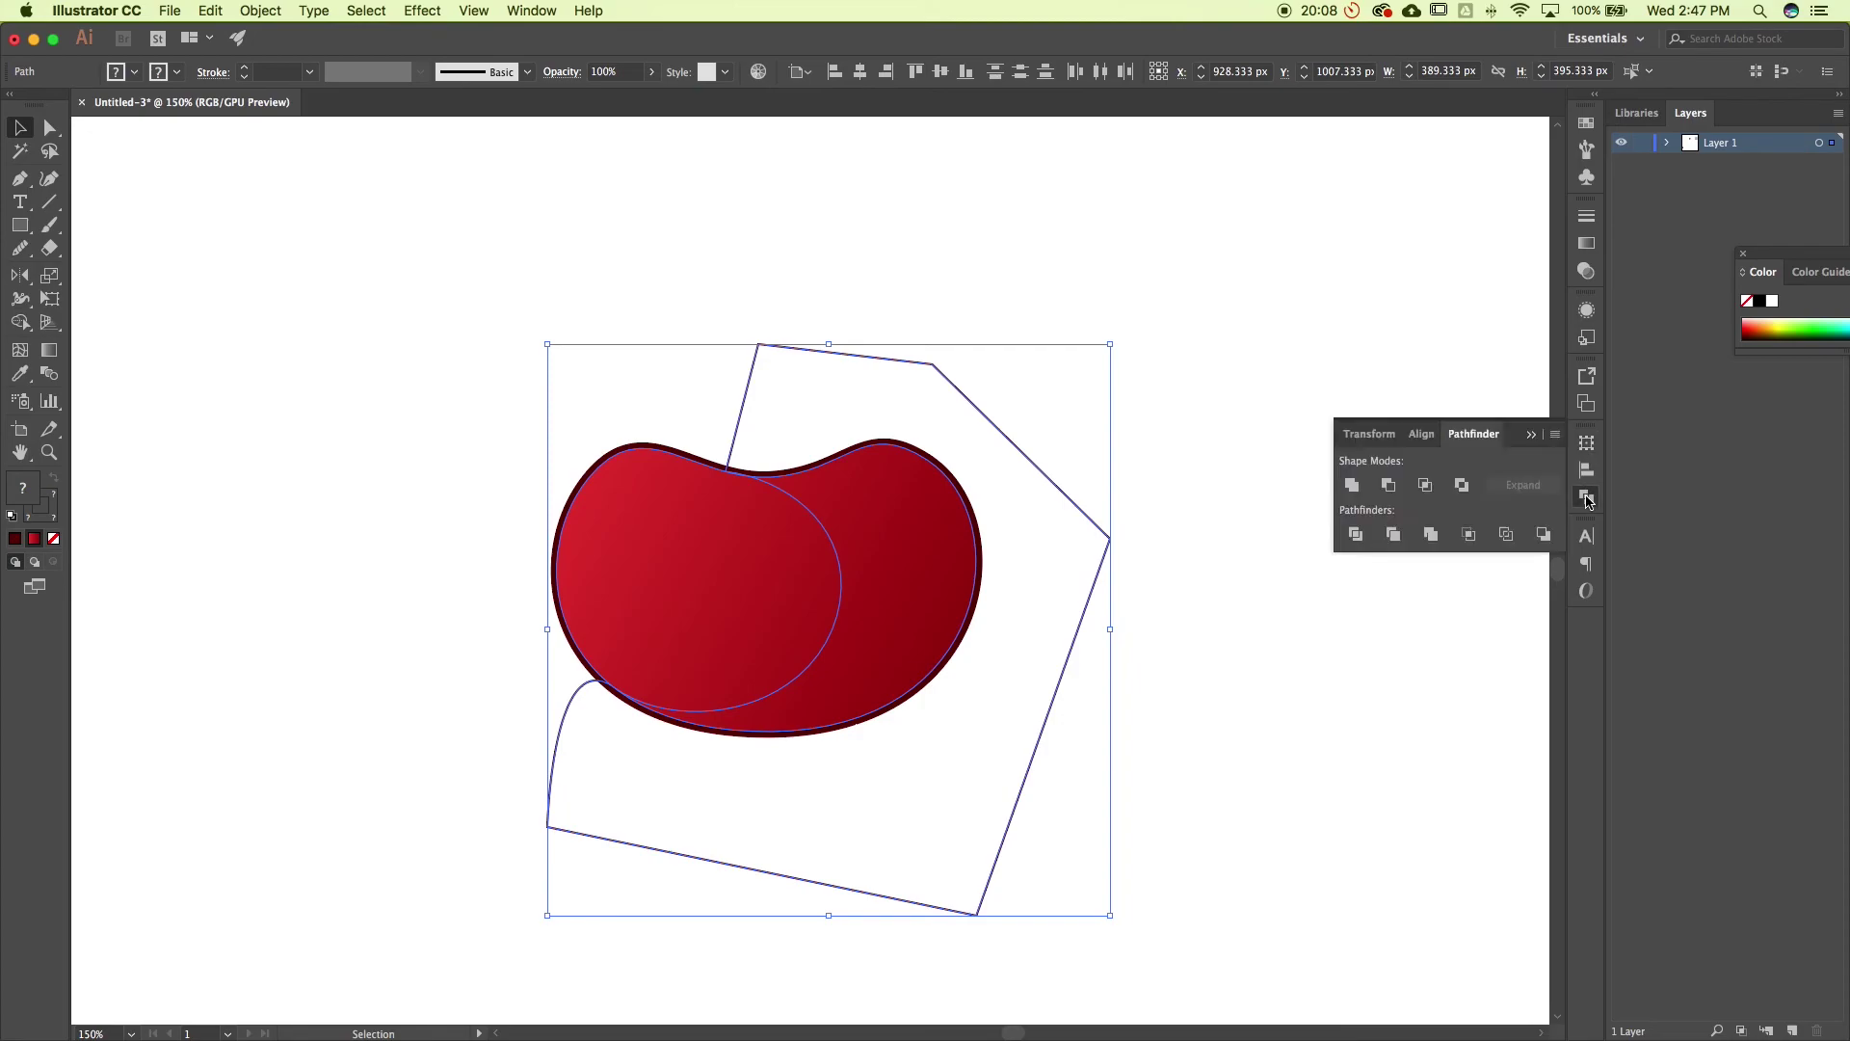
pyautogui.click(1426, 487)
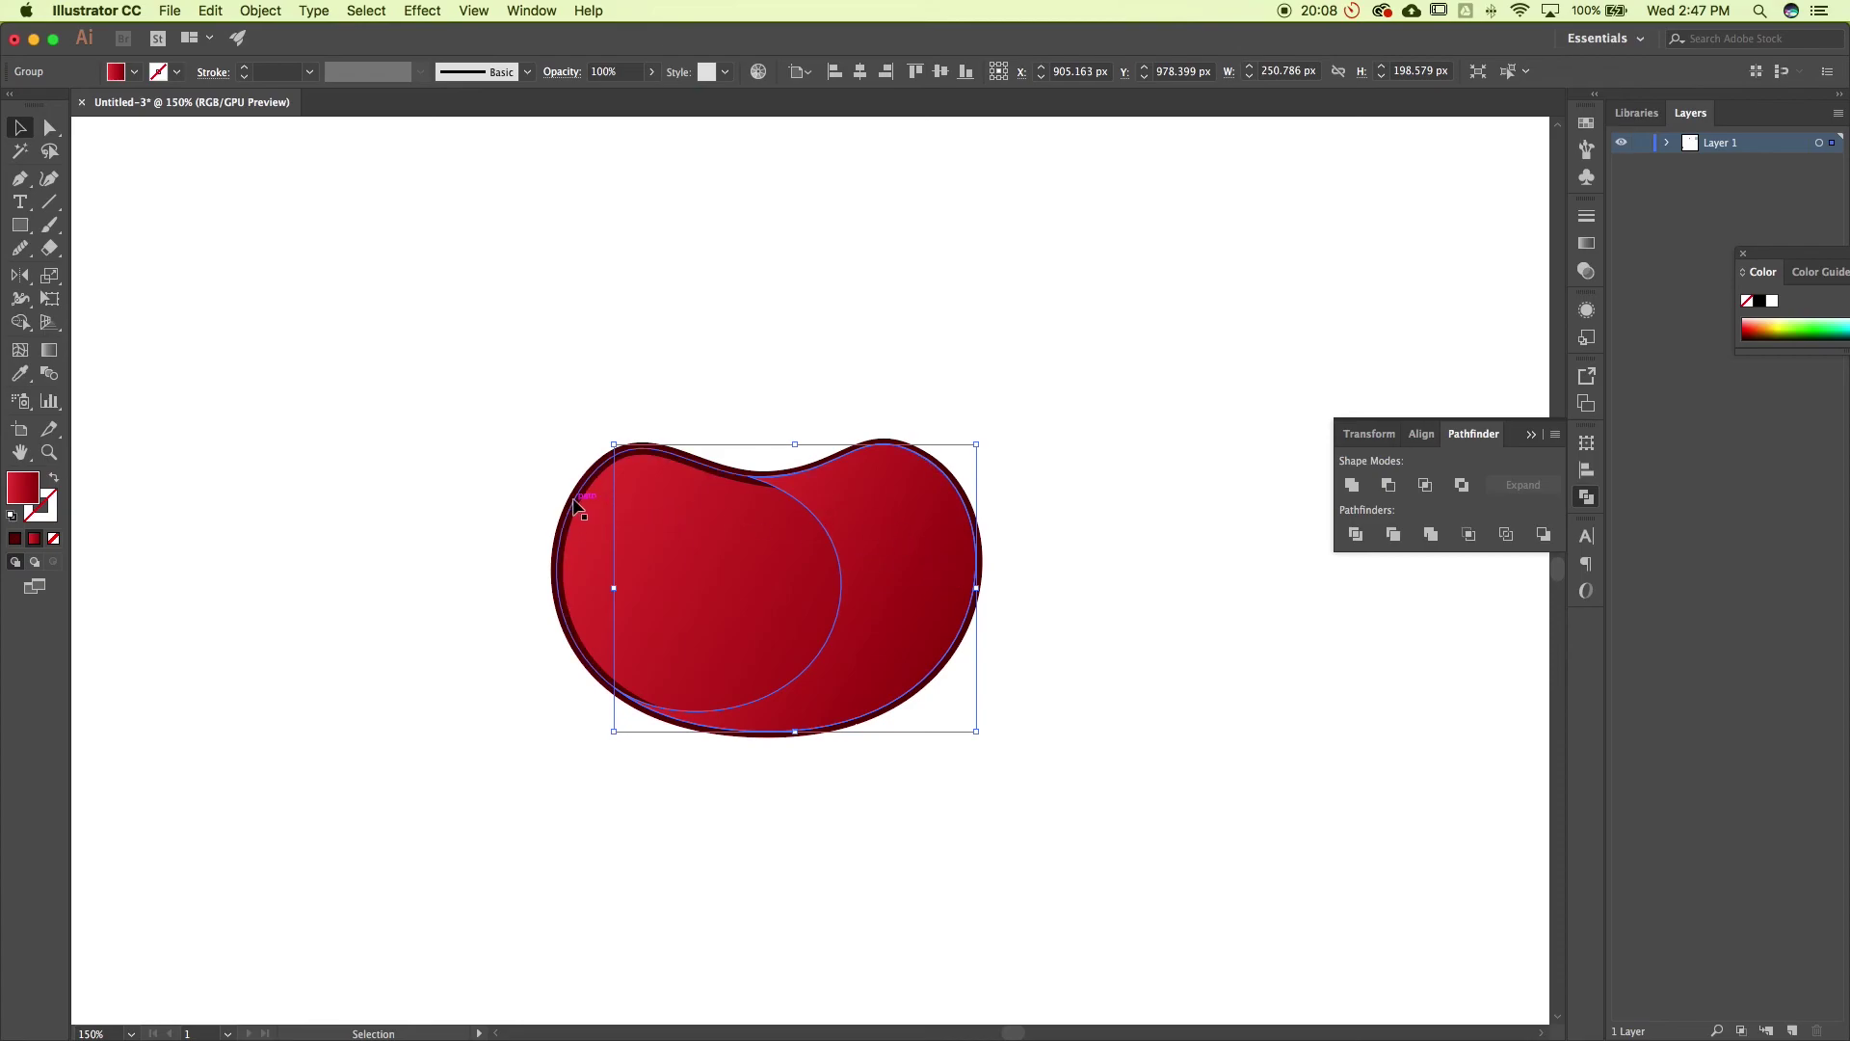
pyautogui.press('i')
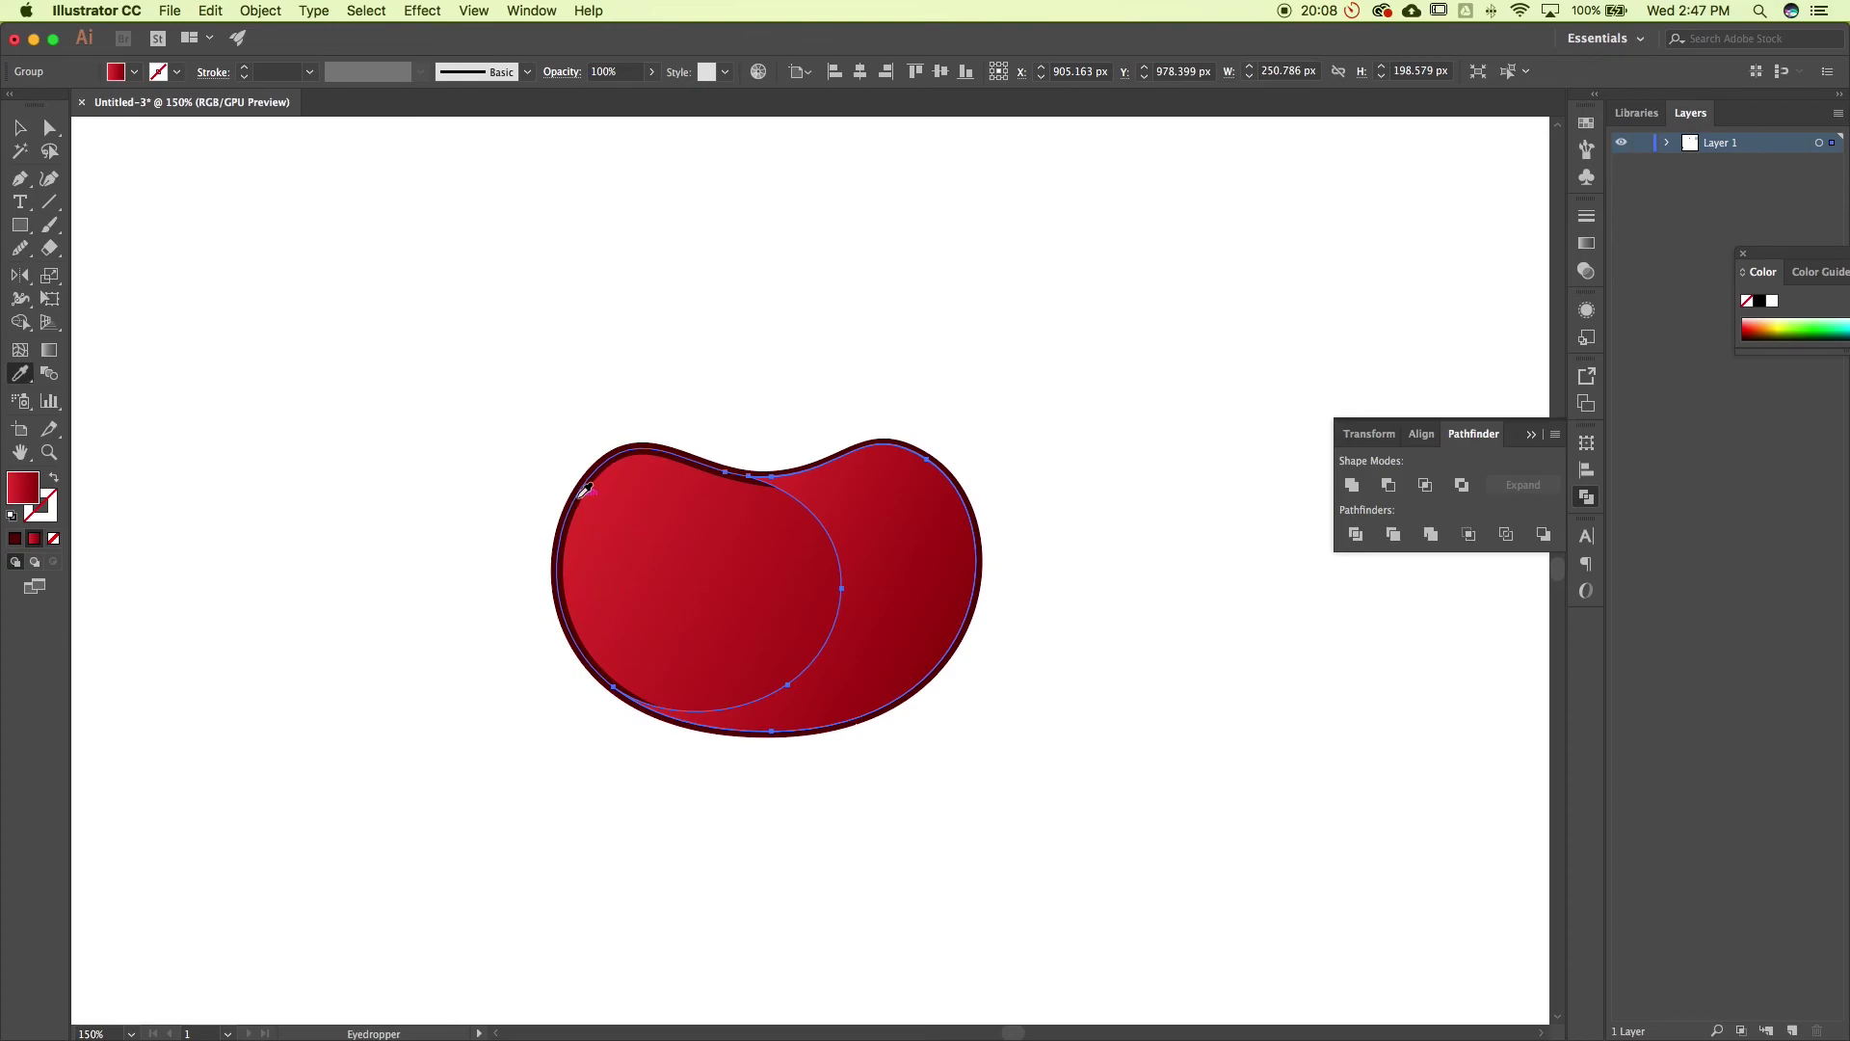
pyautogui.click(582, 491)
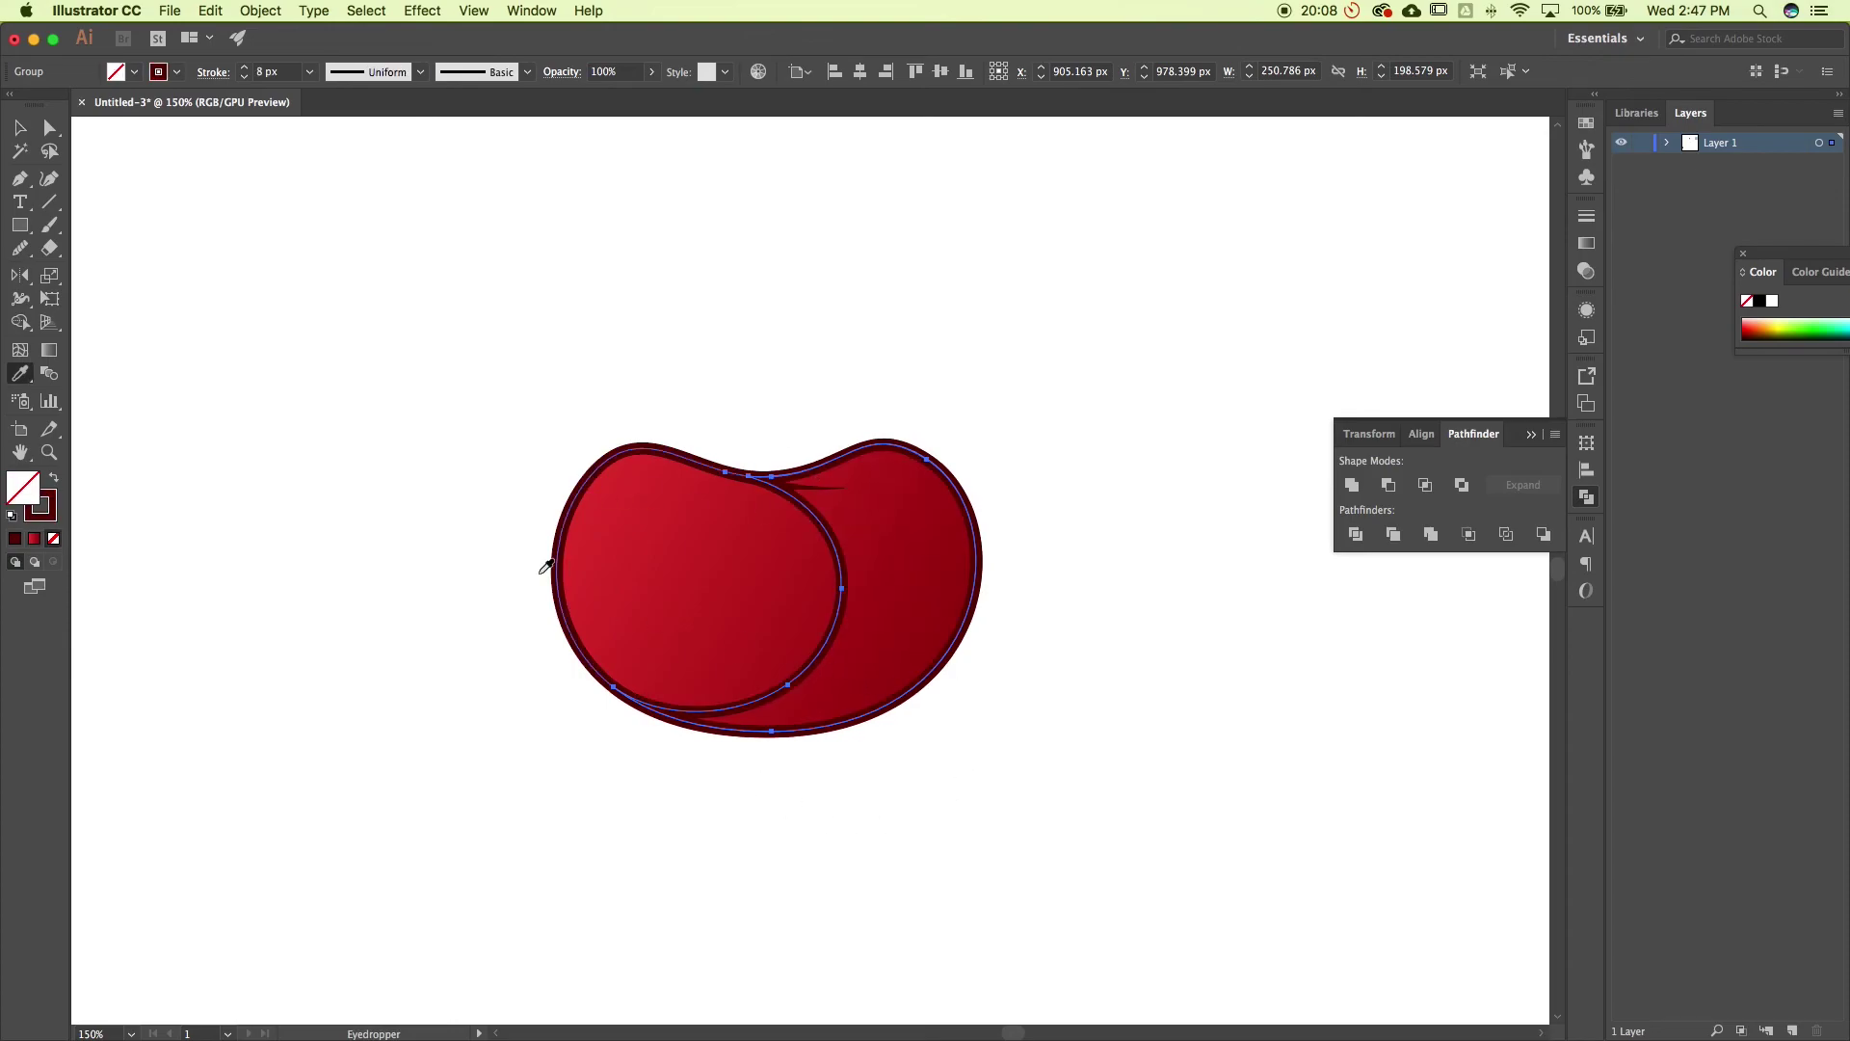
pyautogui.click(19, 127)
# Give the inner right-side shape a dark fill with no stroke at 30% opacity
pyautogui.click(55, 478)
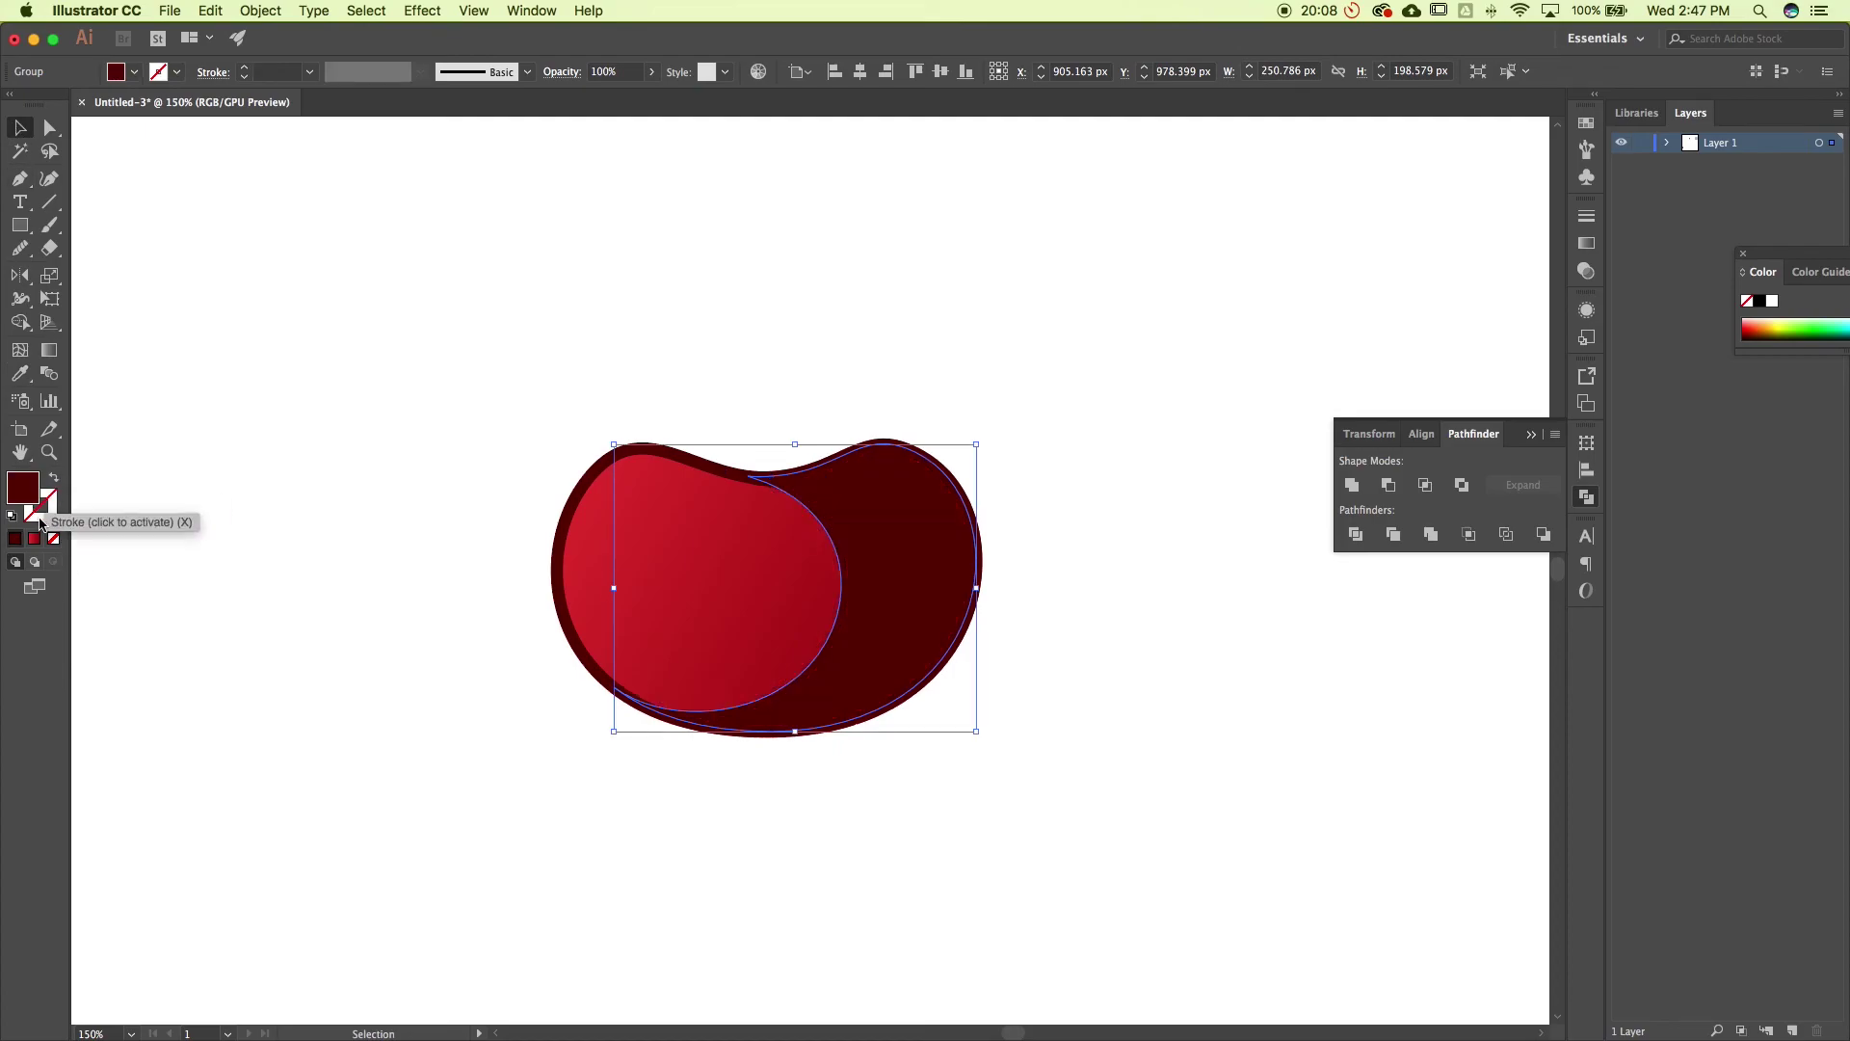
pyautogui.click(652, 71)
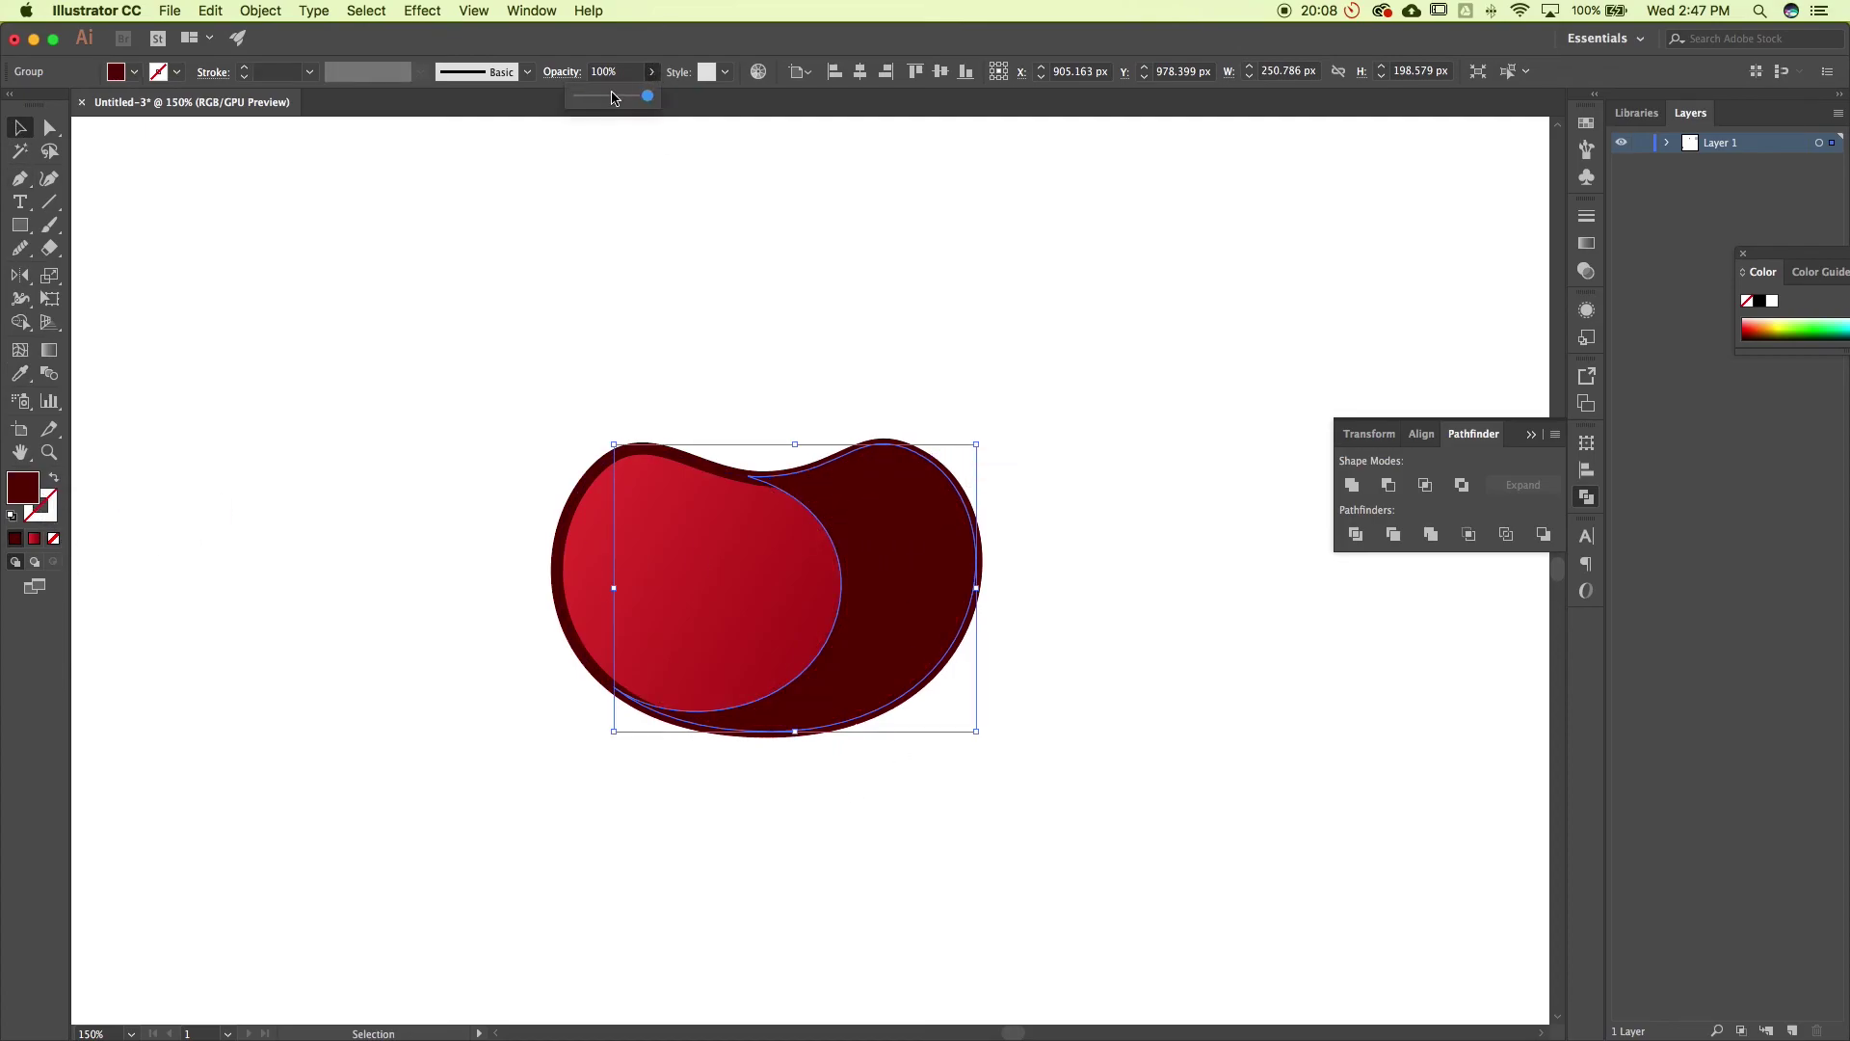
pyautogui.moveTo(654, 95); pyautogui.dragTo(601, 102)
pyautogui.click(711, 253)
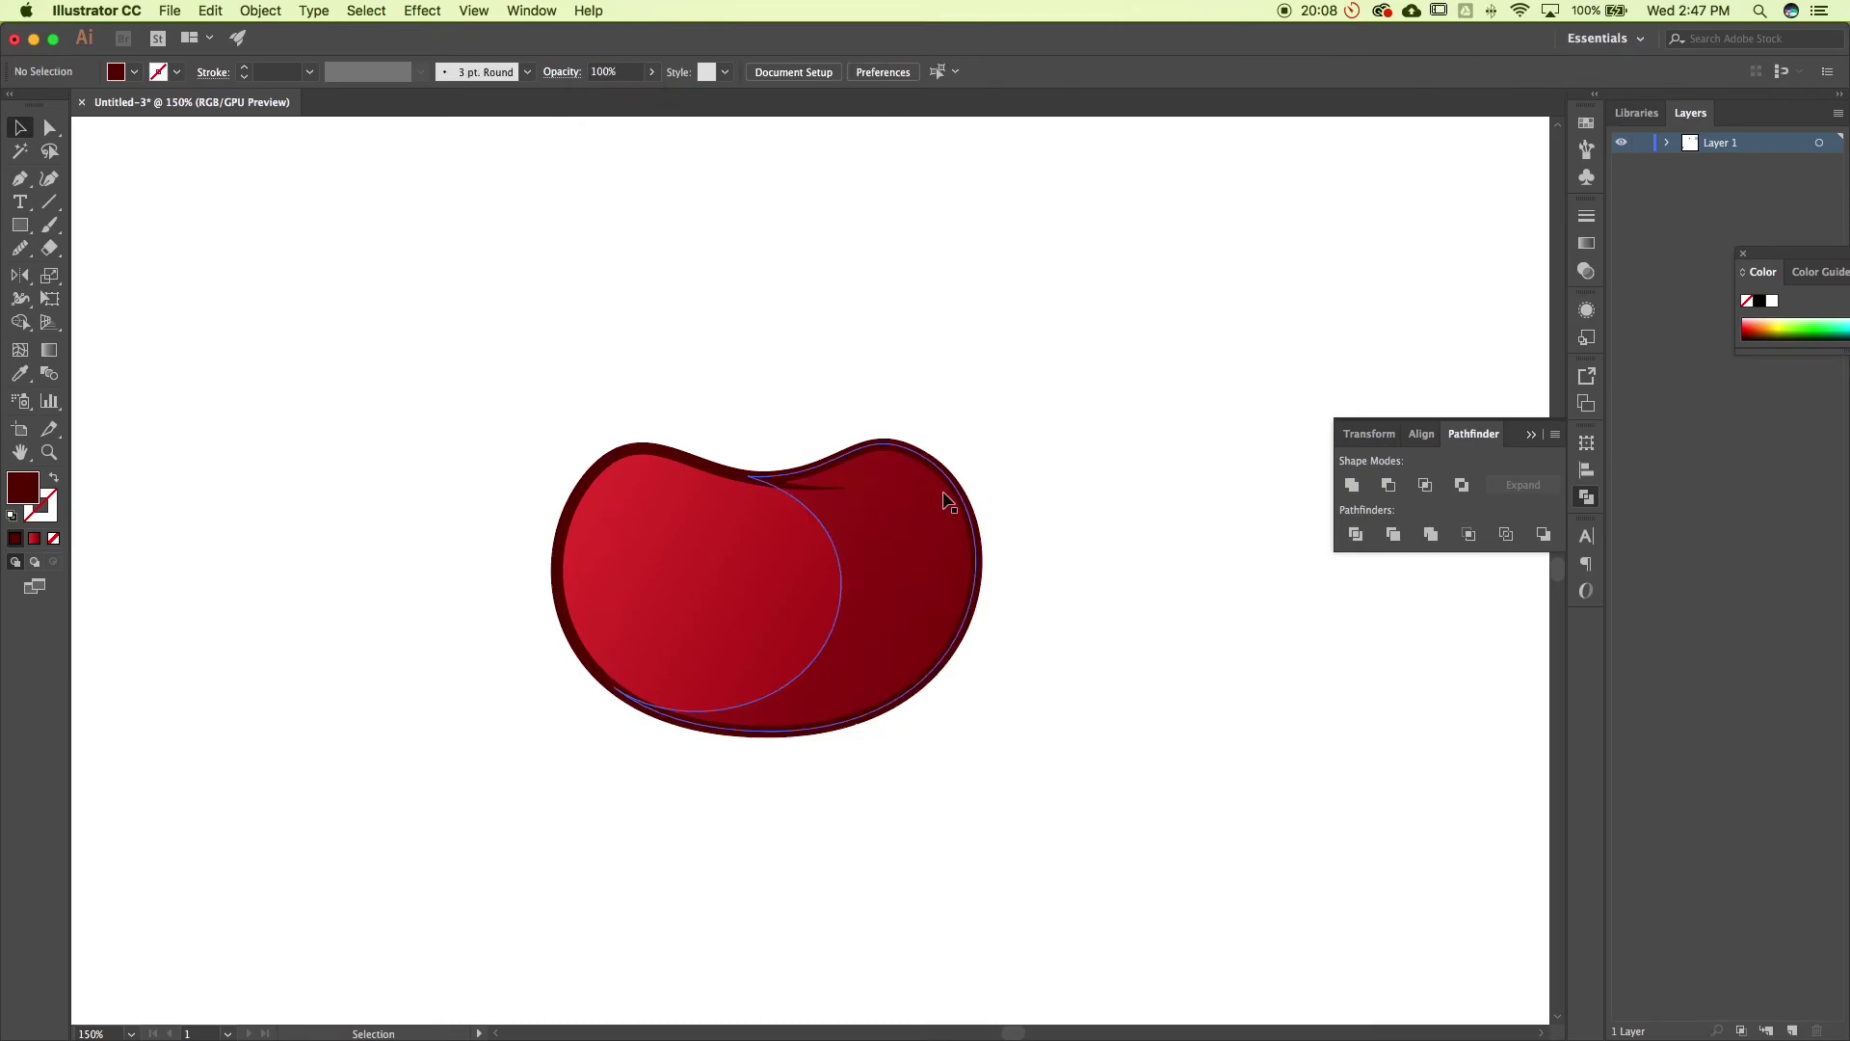
# Select and deselect the cherry group to check the new translucent shading
pyautogui.click(913, 521)
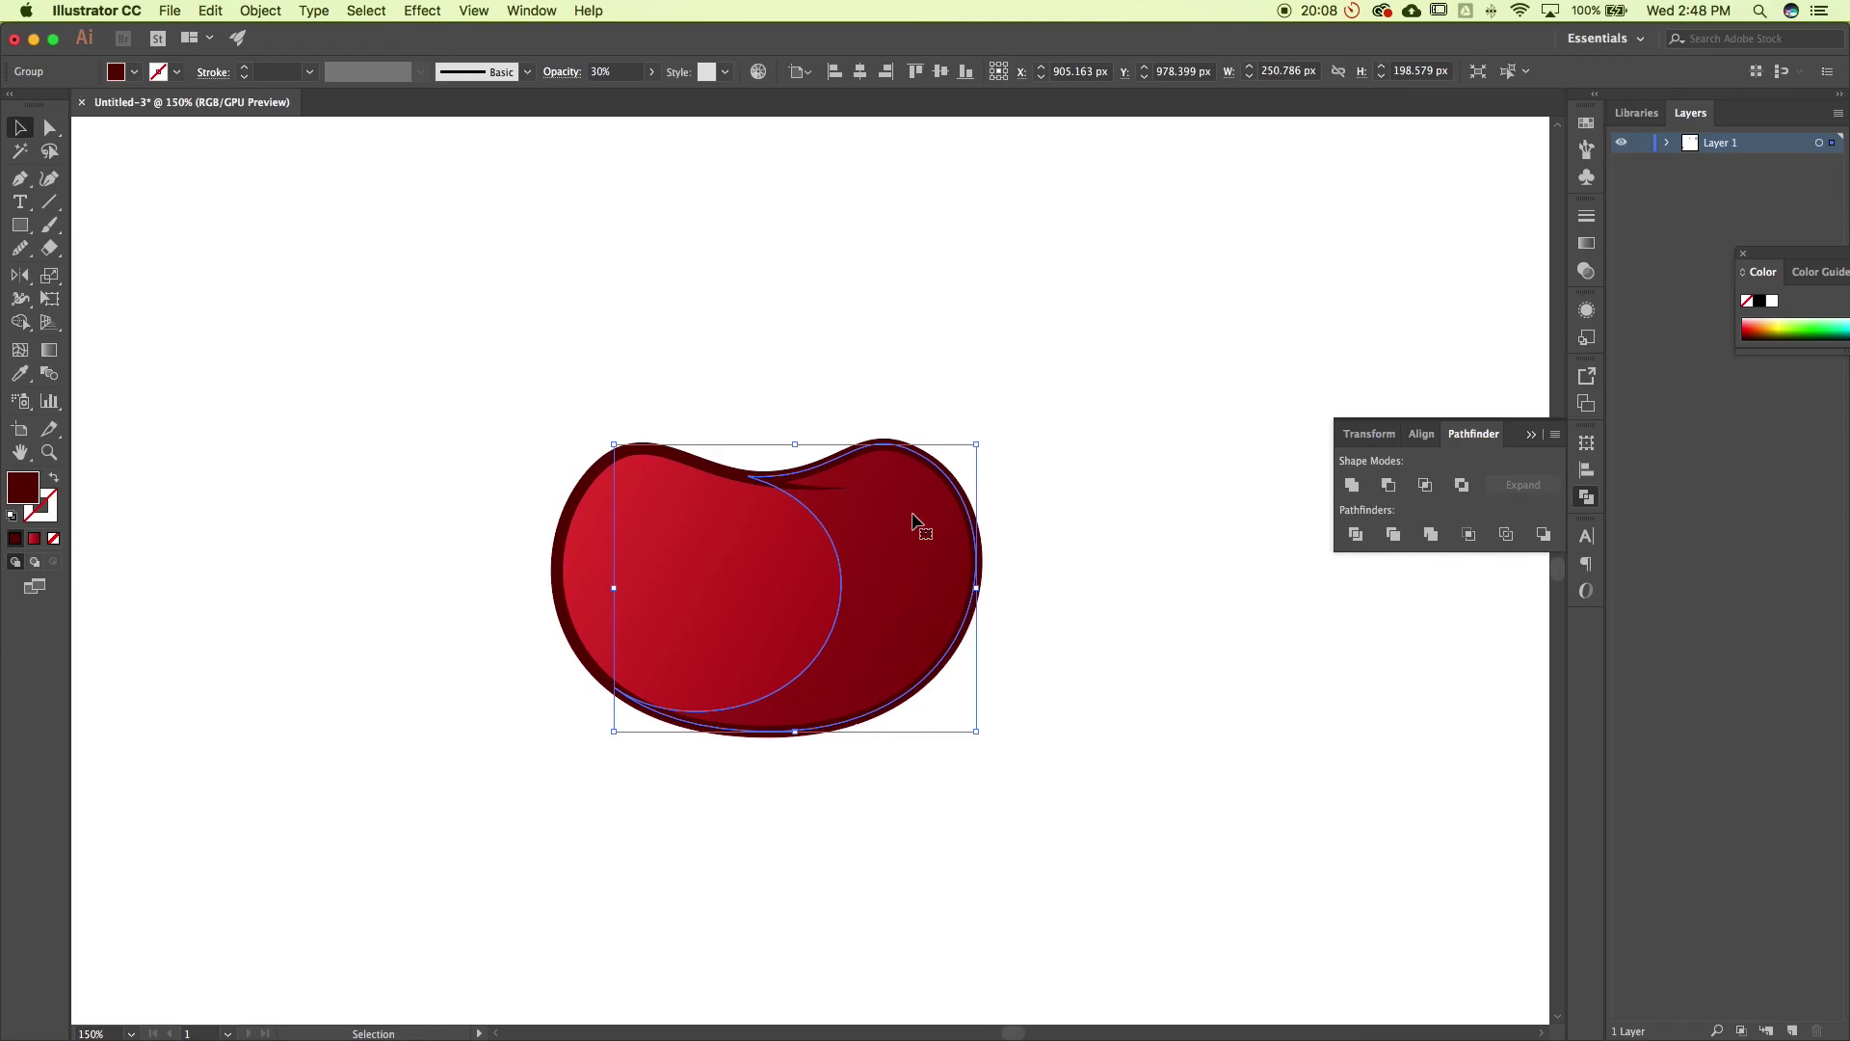
pyautogui.click(1071, 565)
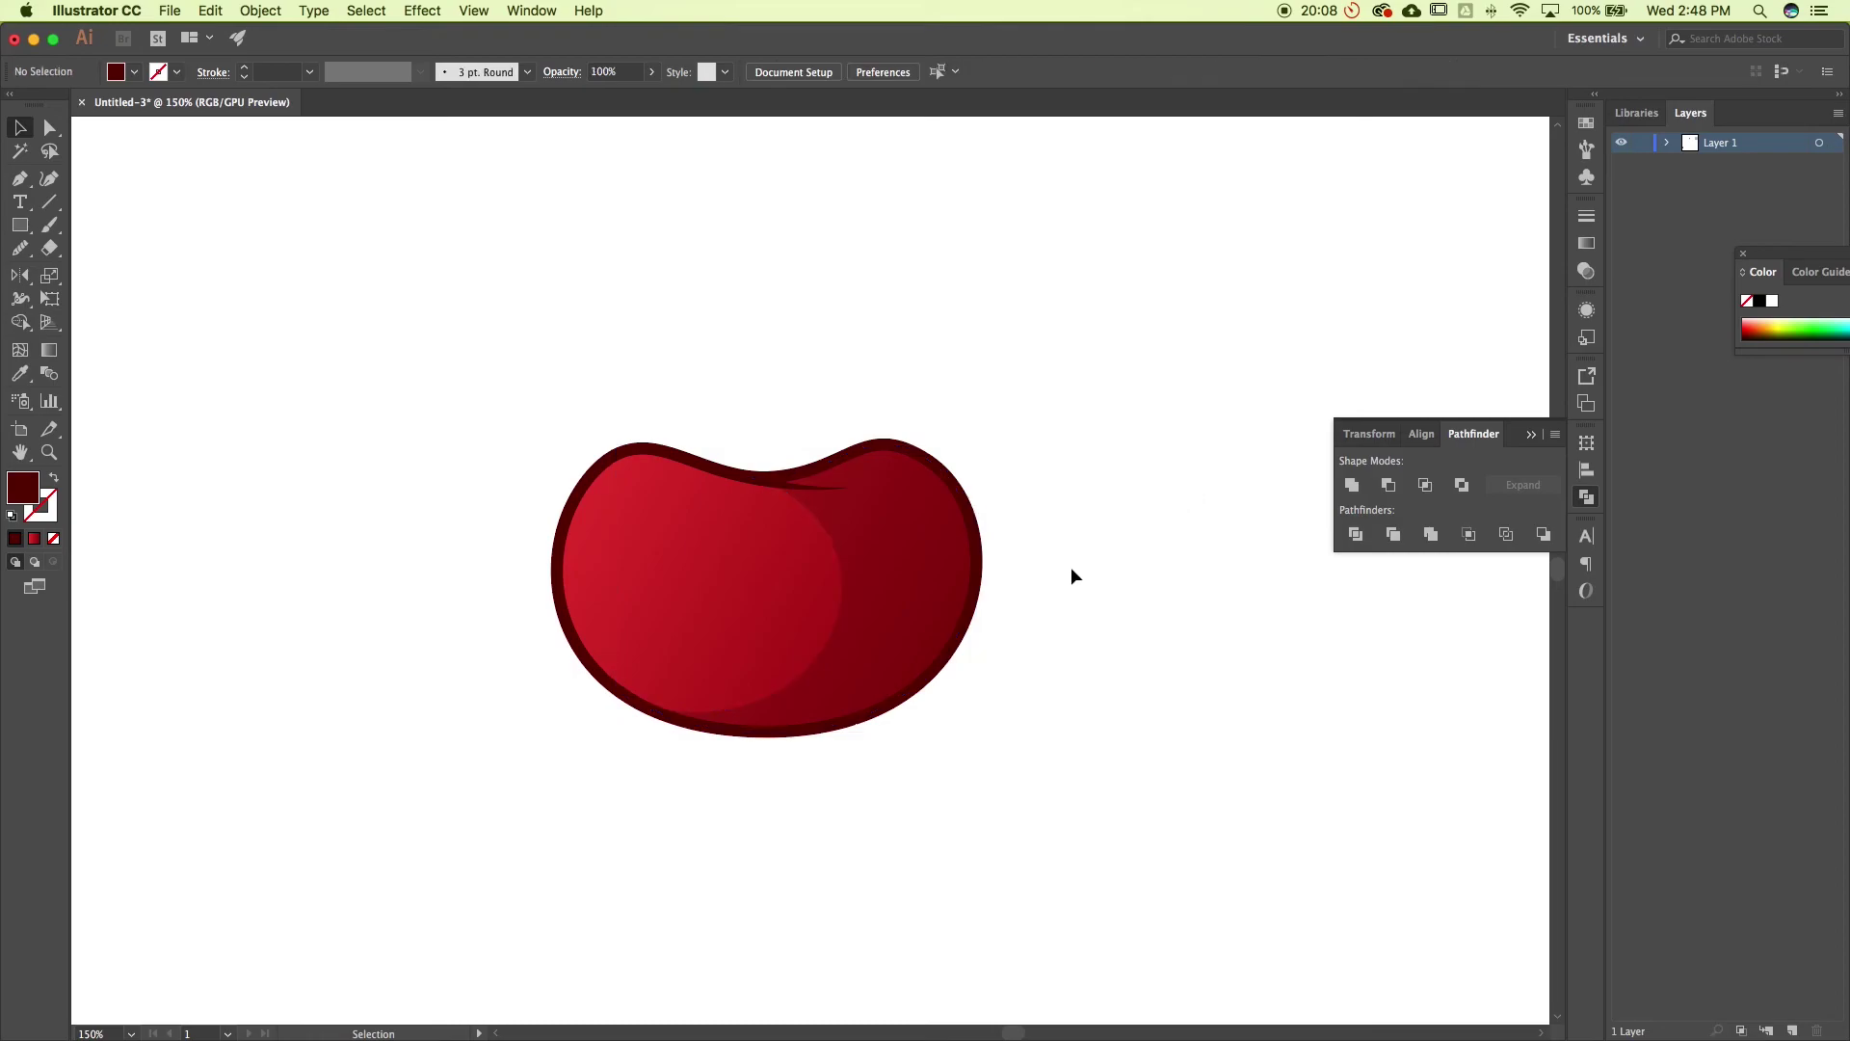
pyautogui.click(914, 557)
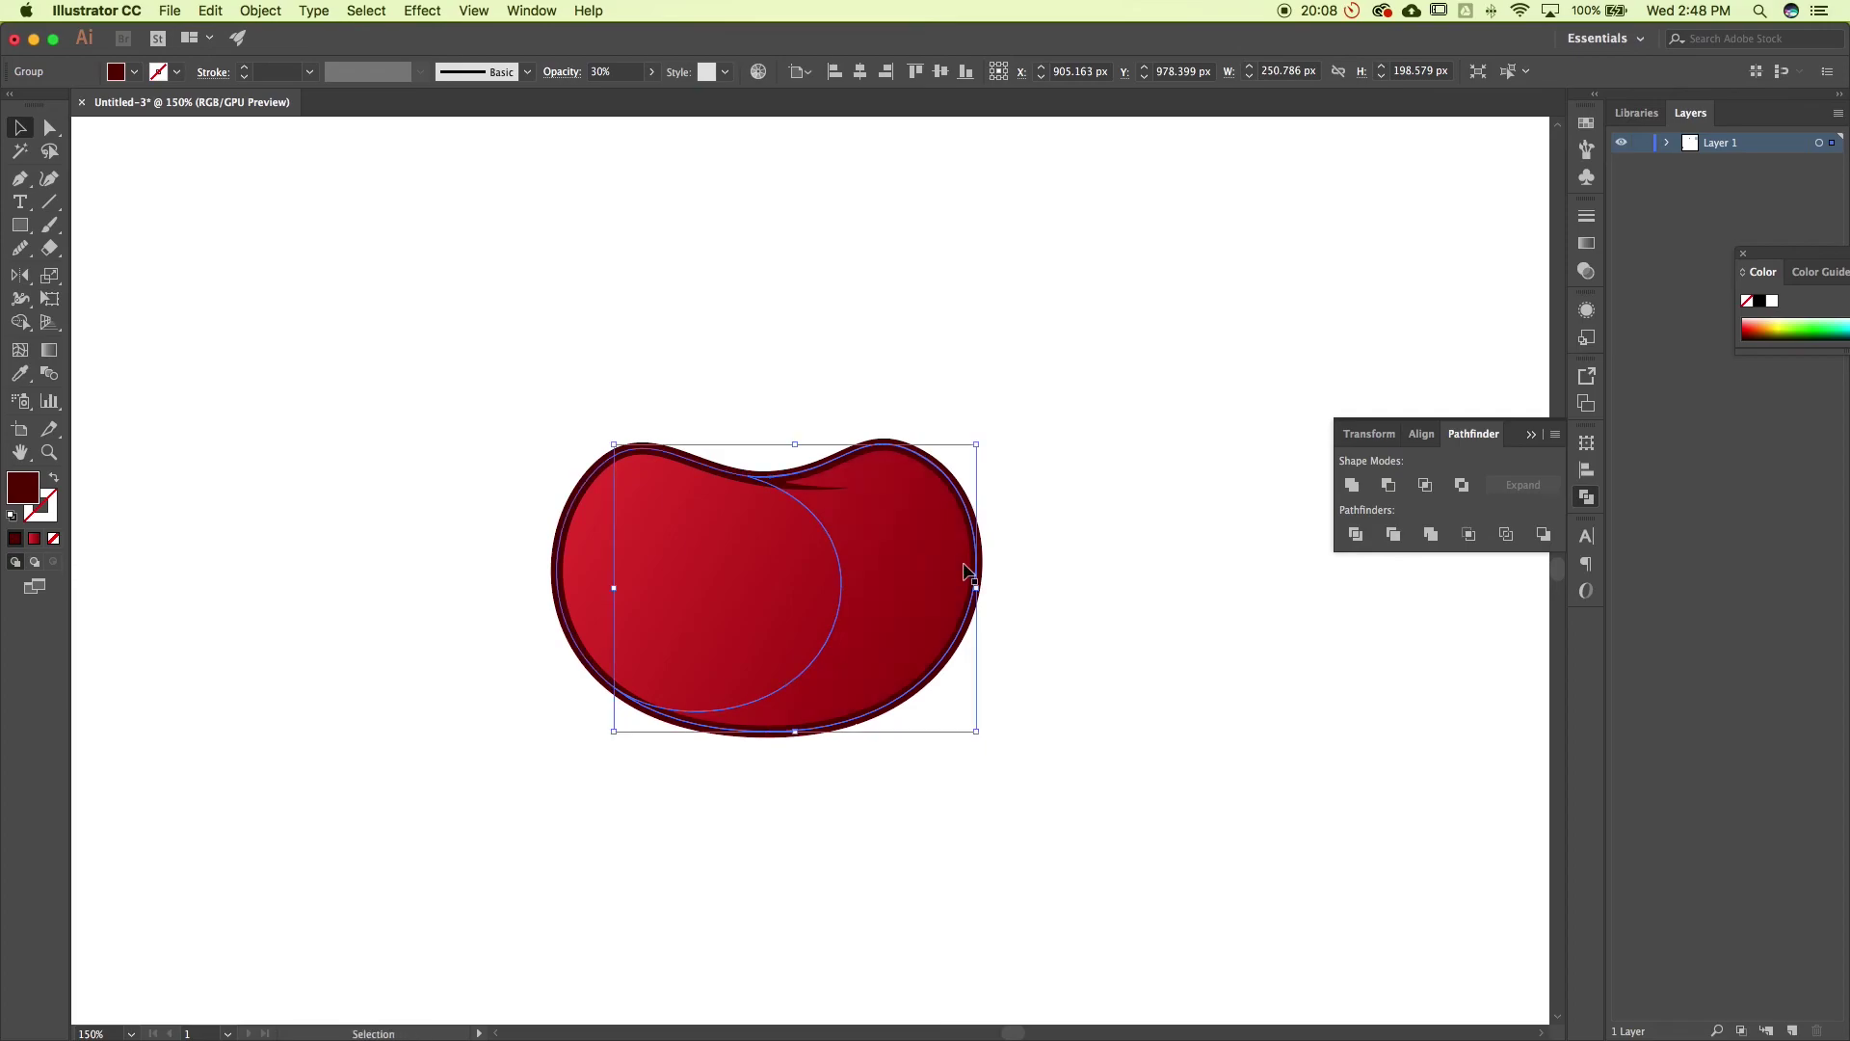
pyautogui.press('a')
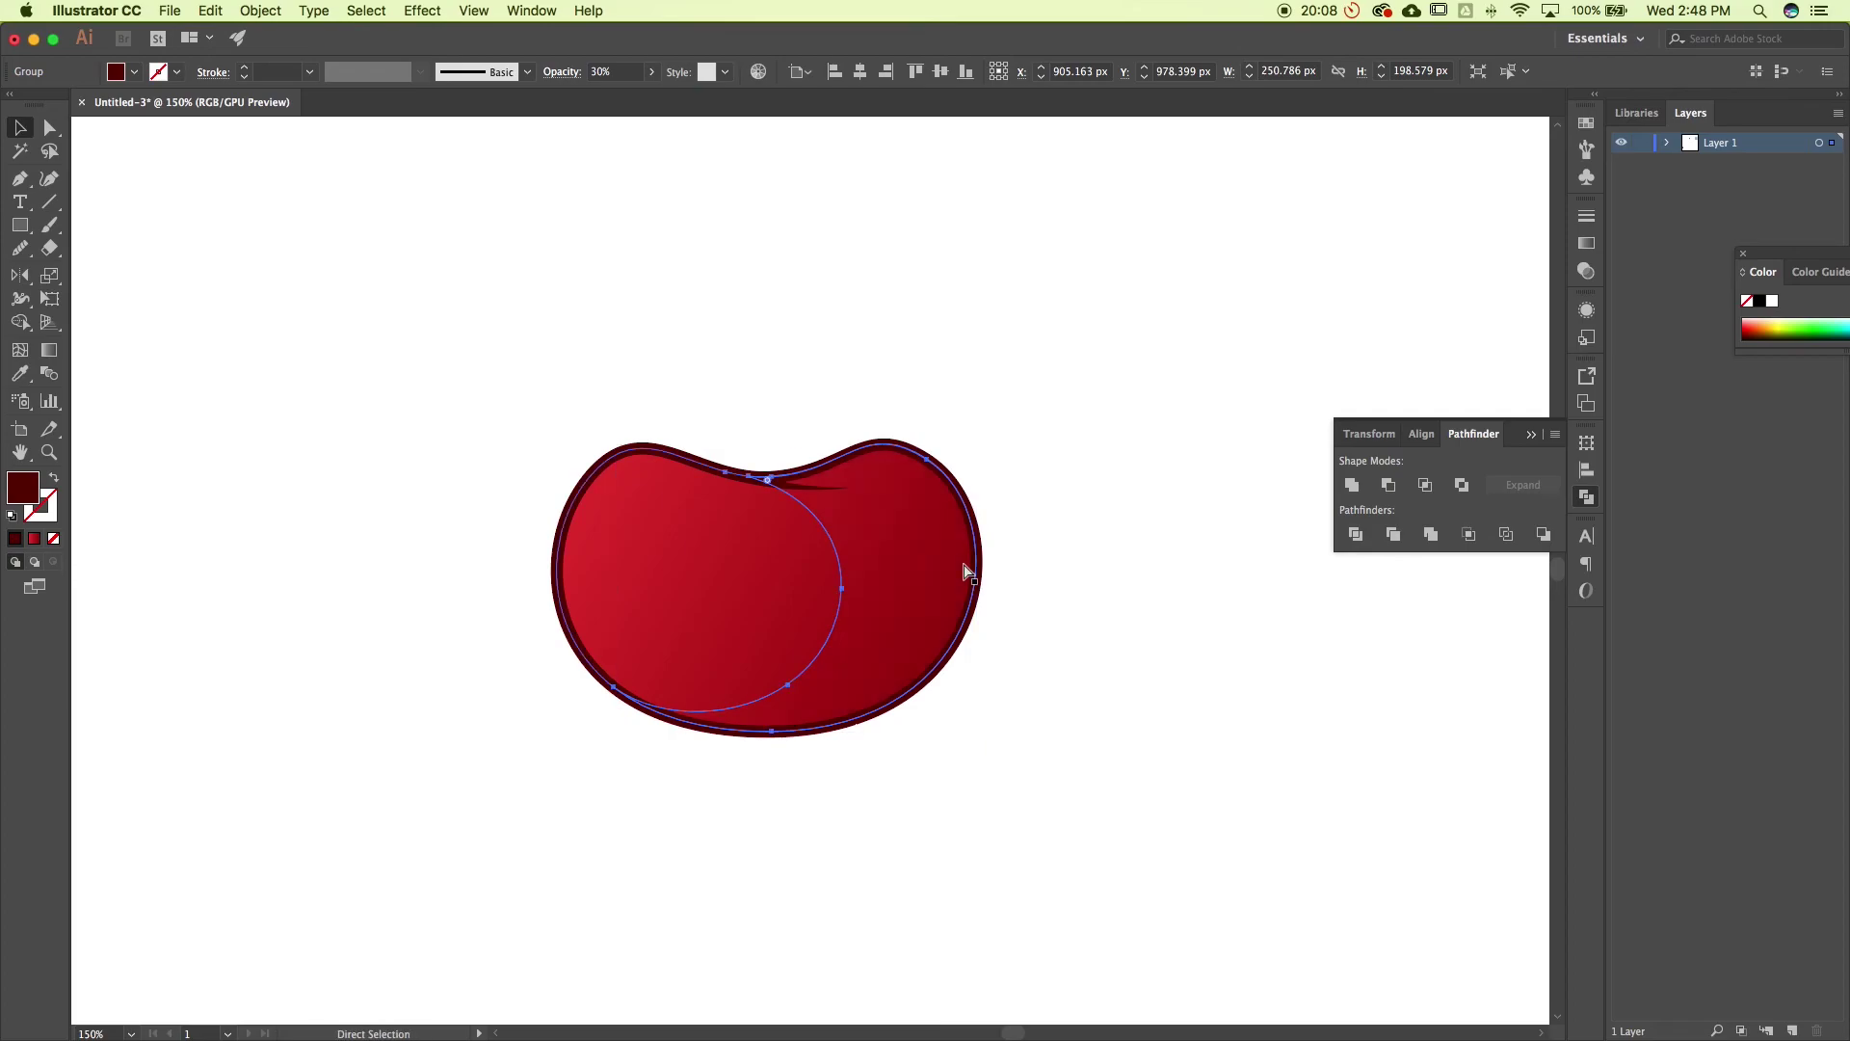
pyautogui.press('v')
pyautogui.press('a')
pyautogui.press('v')
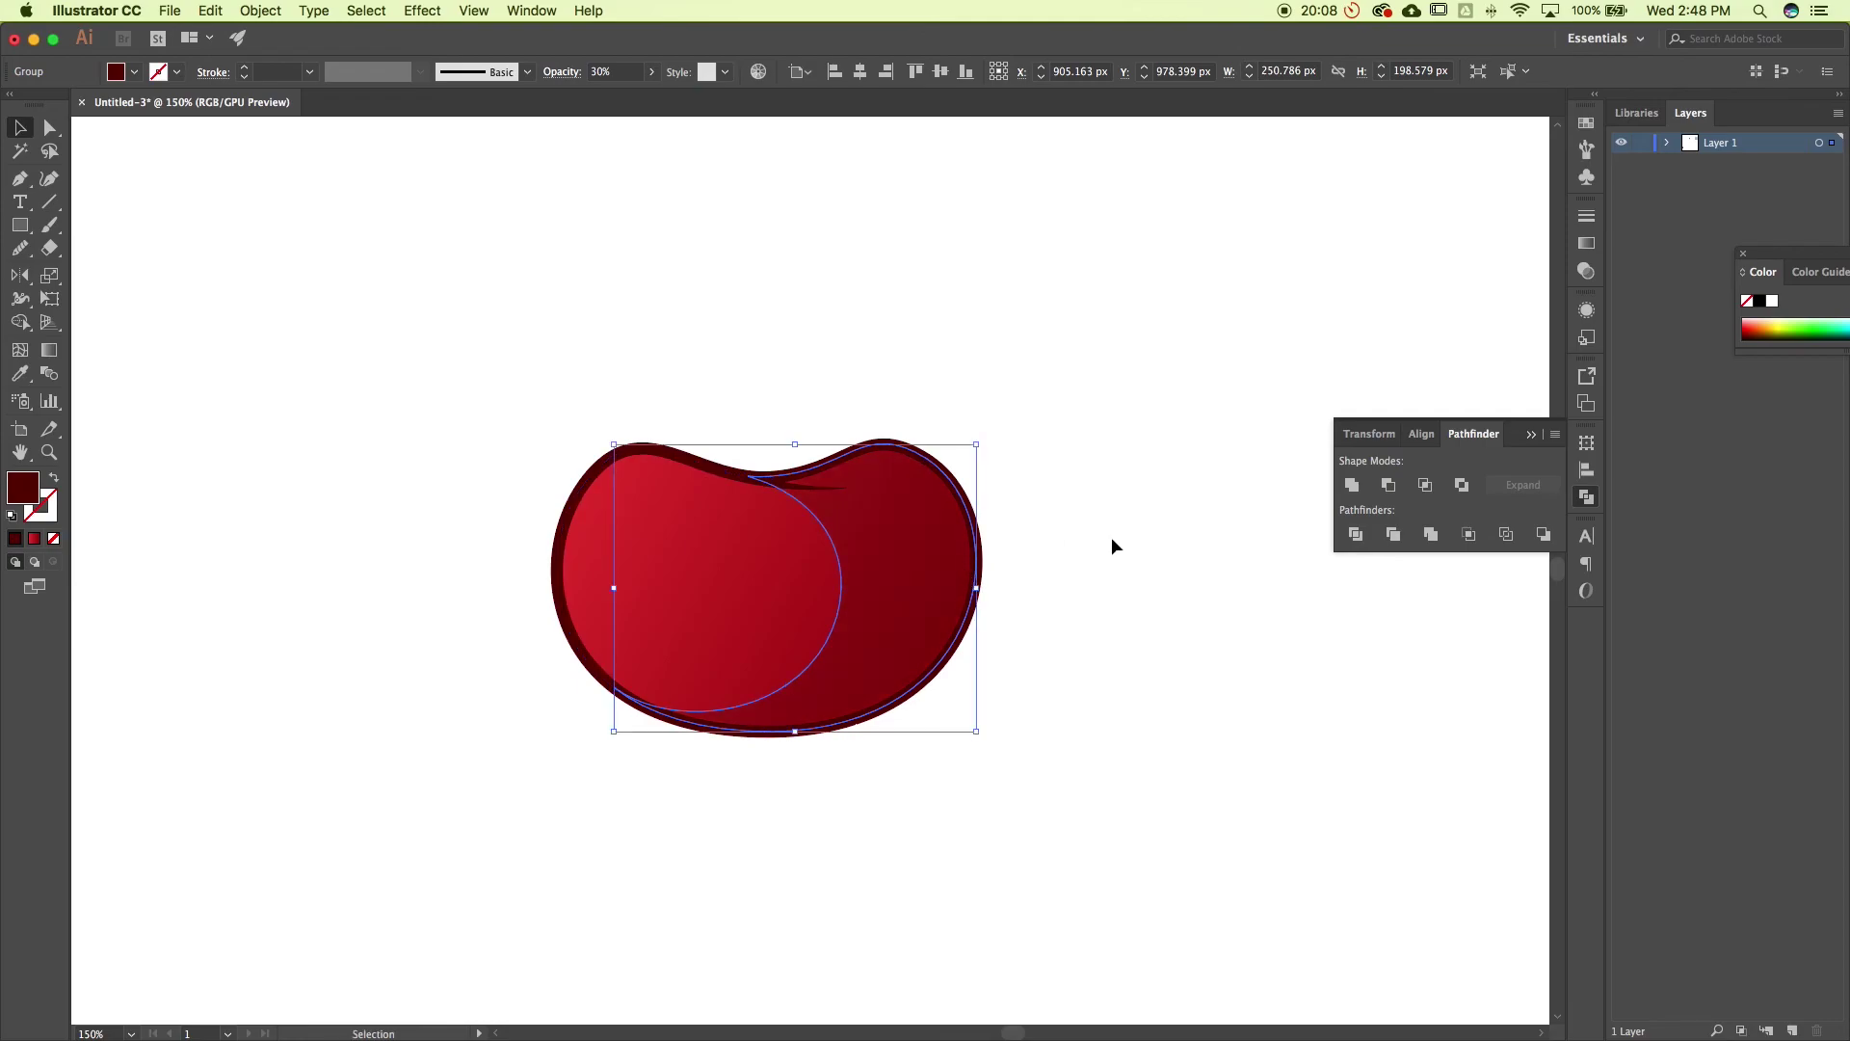
pyautogui.click(1112, 539)
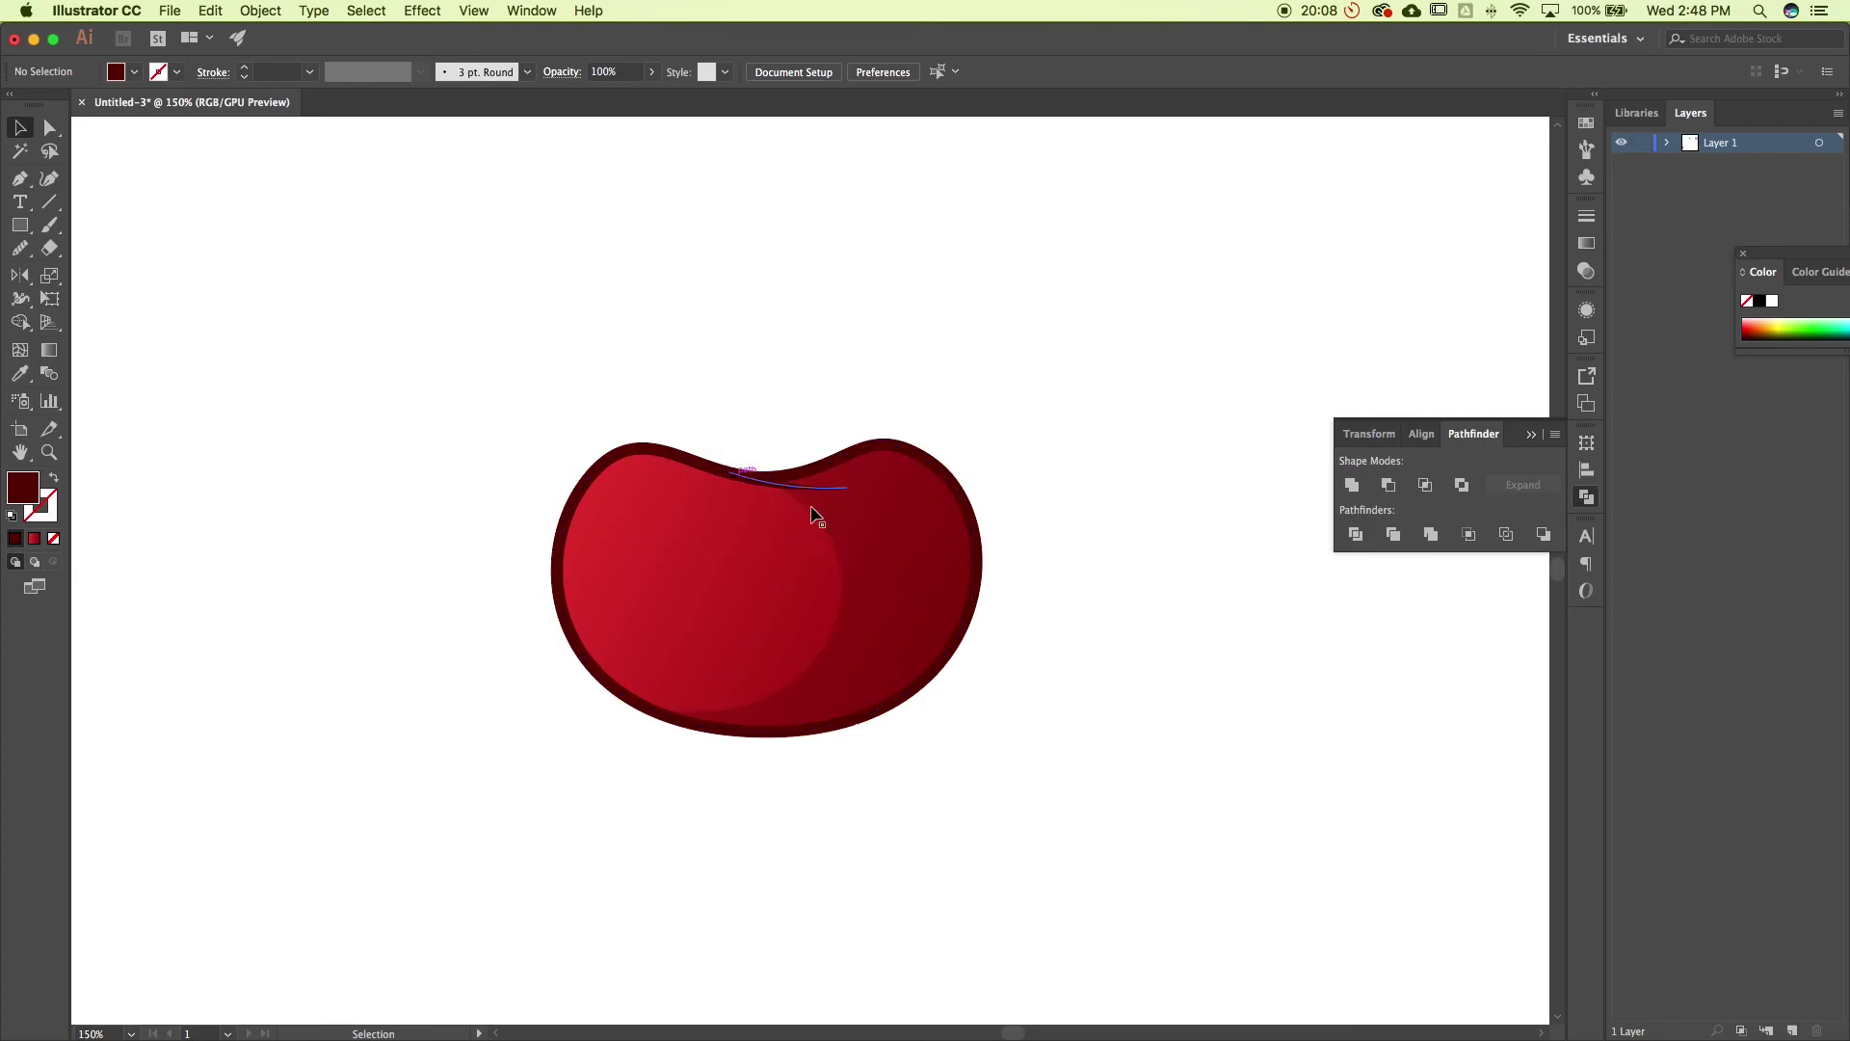
# Pen-draw a closed shape overlapping the cherry's right edge
pyautogui.click(19, 178)
pyautogui.moveTo(684, 721); pyautogui.dragTo(853, 735)
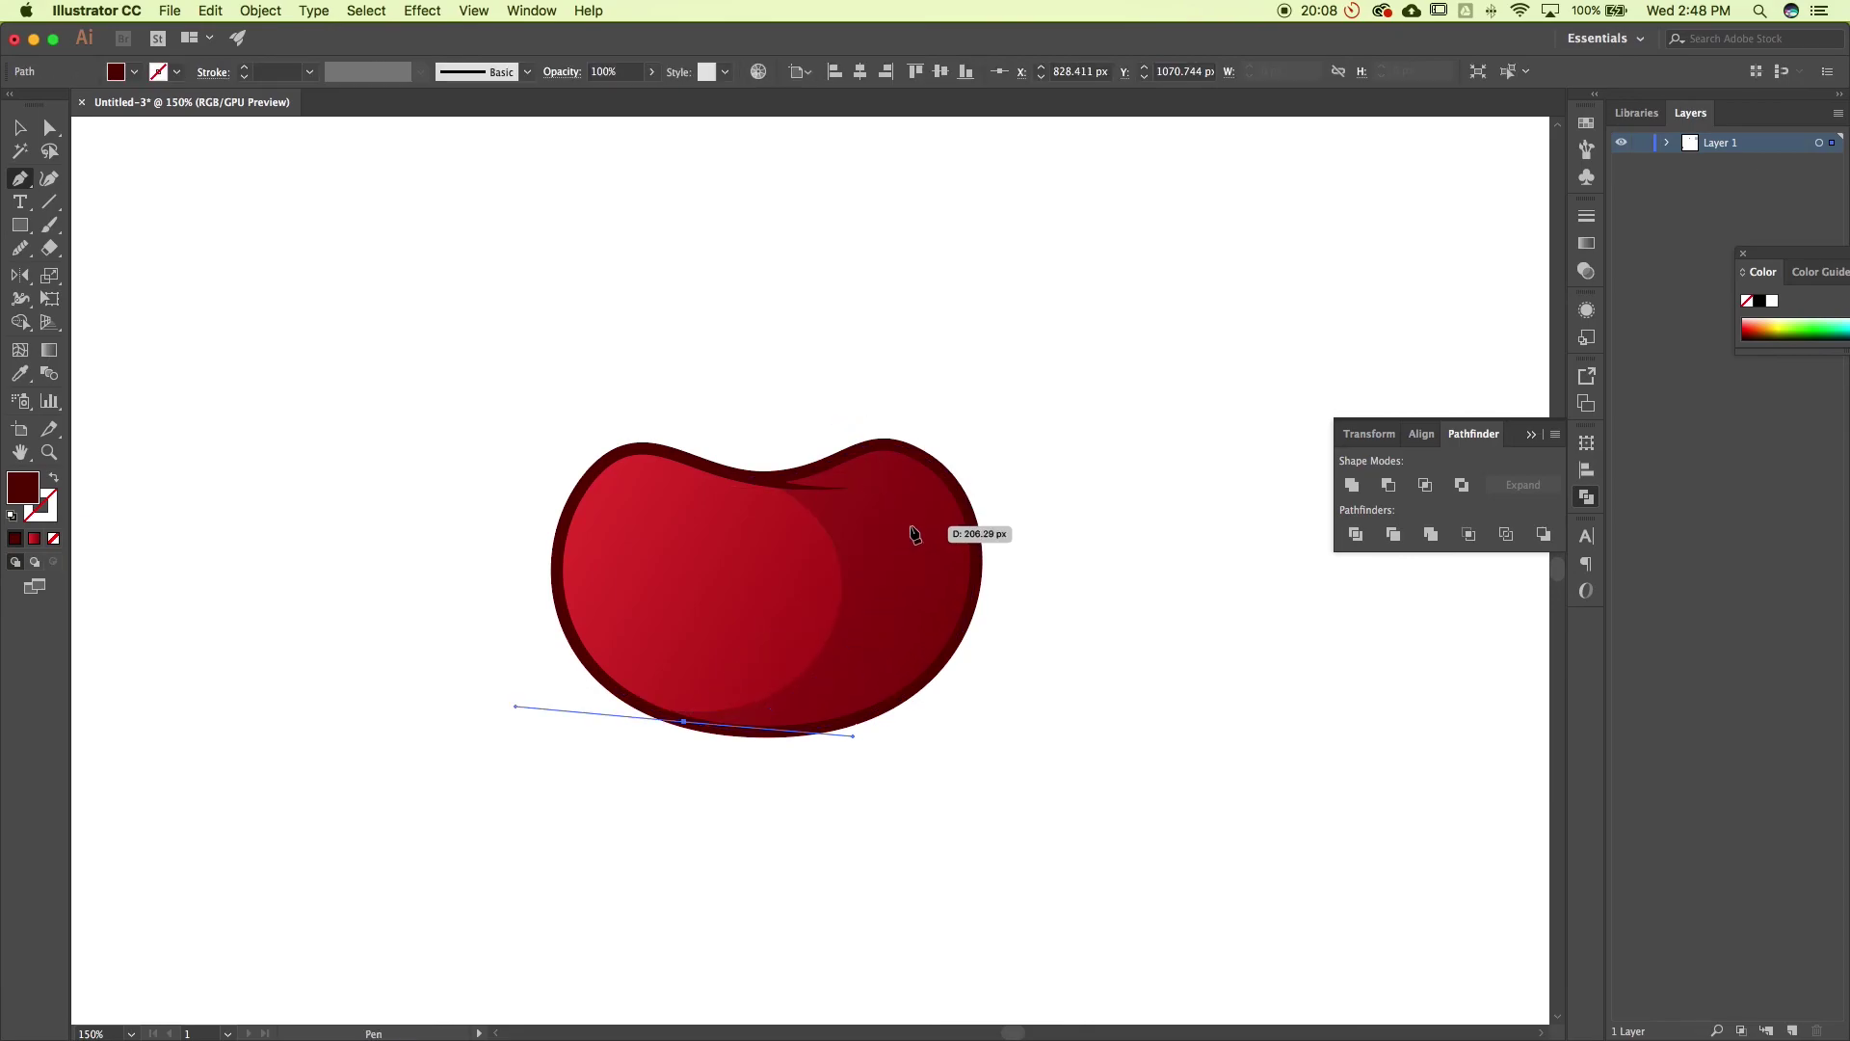
pyautogui.moveTo(911, 527); pyautogui.dragTo(890, 445)
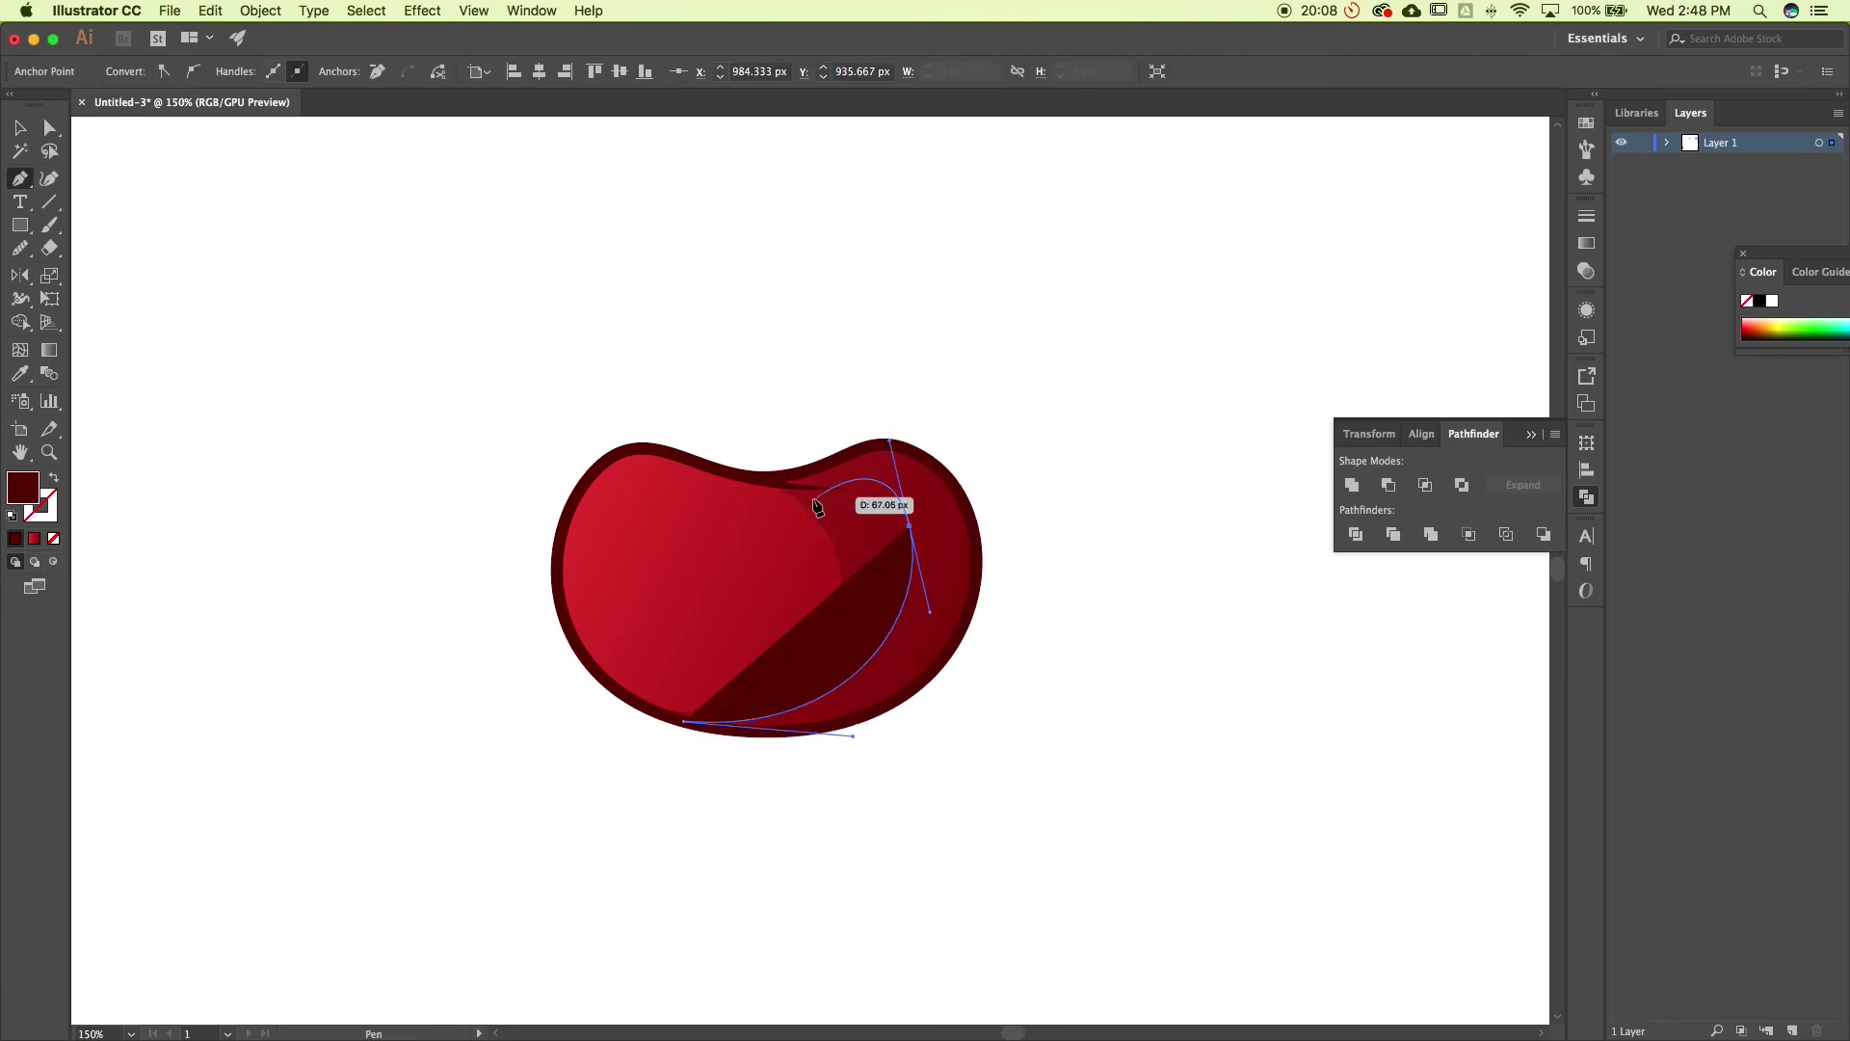
pyautogui.moveTo(766, 479); pyautogui.dragTo(673, 456)
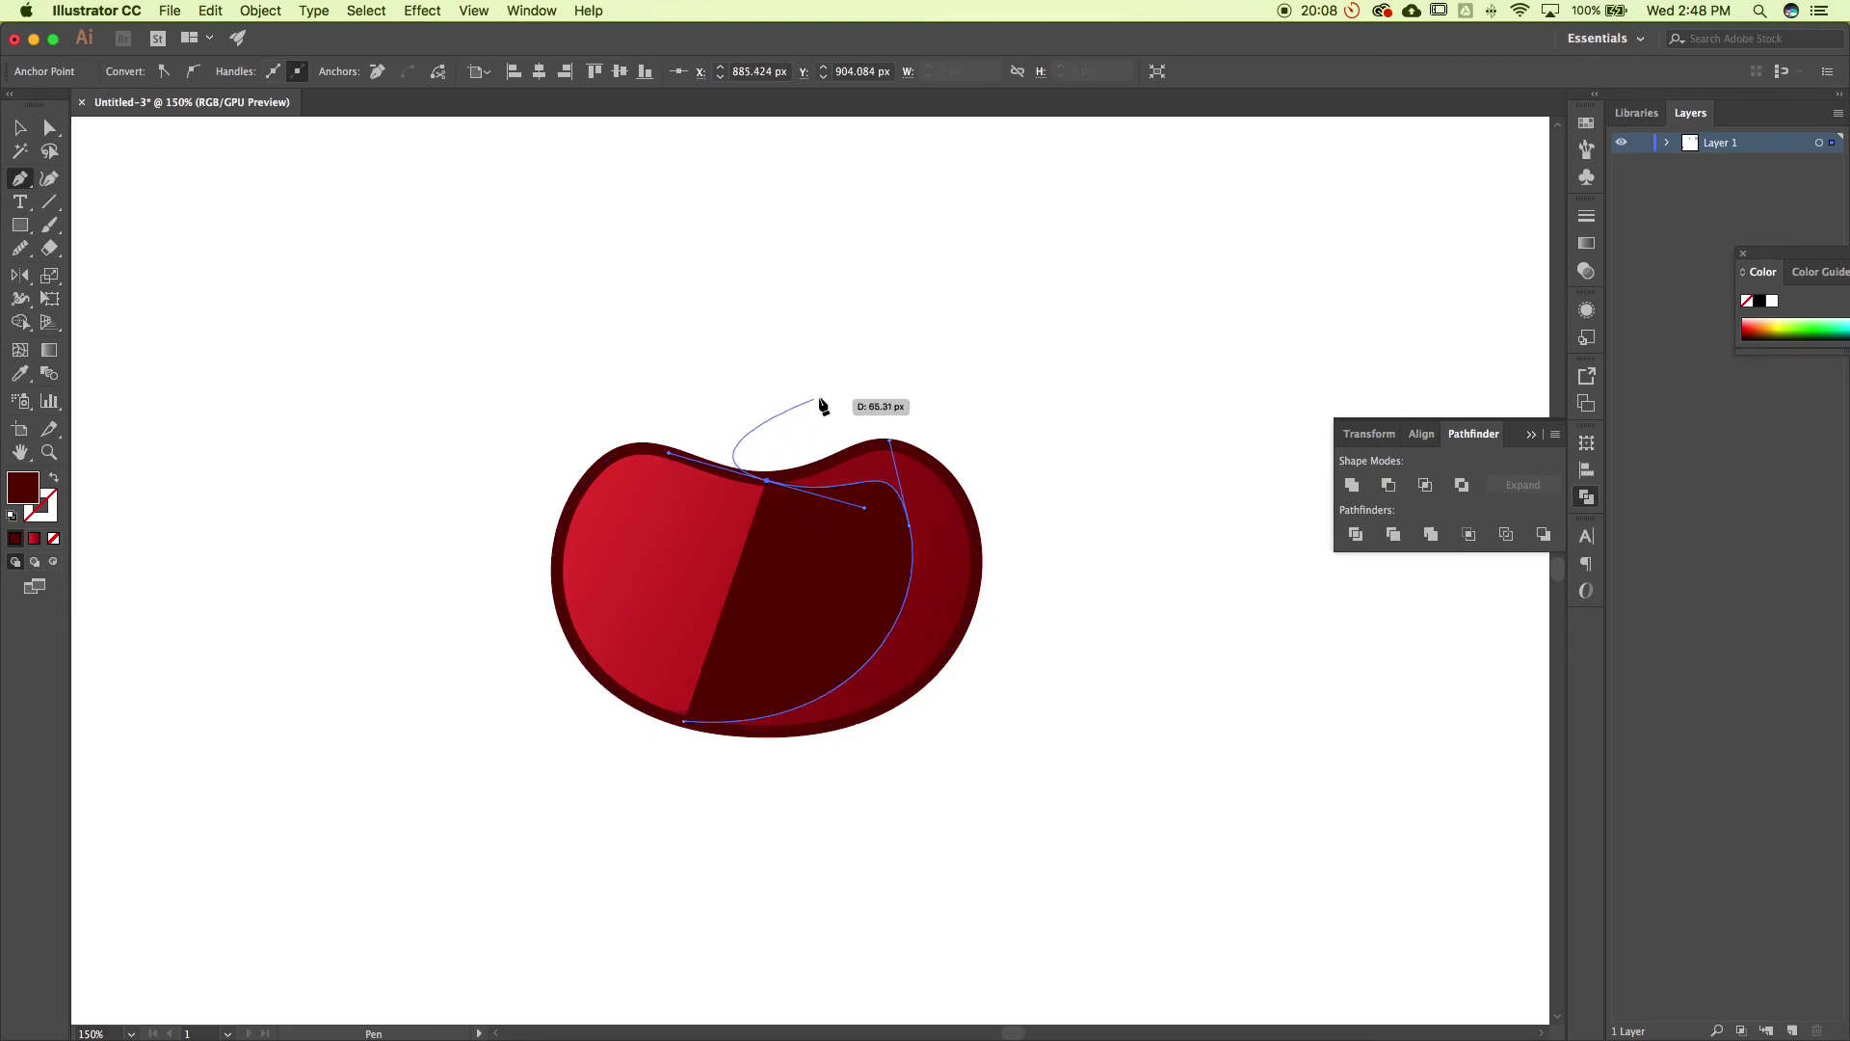
pyautogui.click(938, 382)
pyautogui.click(1123, 635)
pyautogui.moveTo(831, 831); pyautogui.dragTo(658, 812)
pyautogui.click(615, 770)
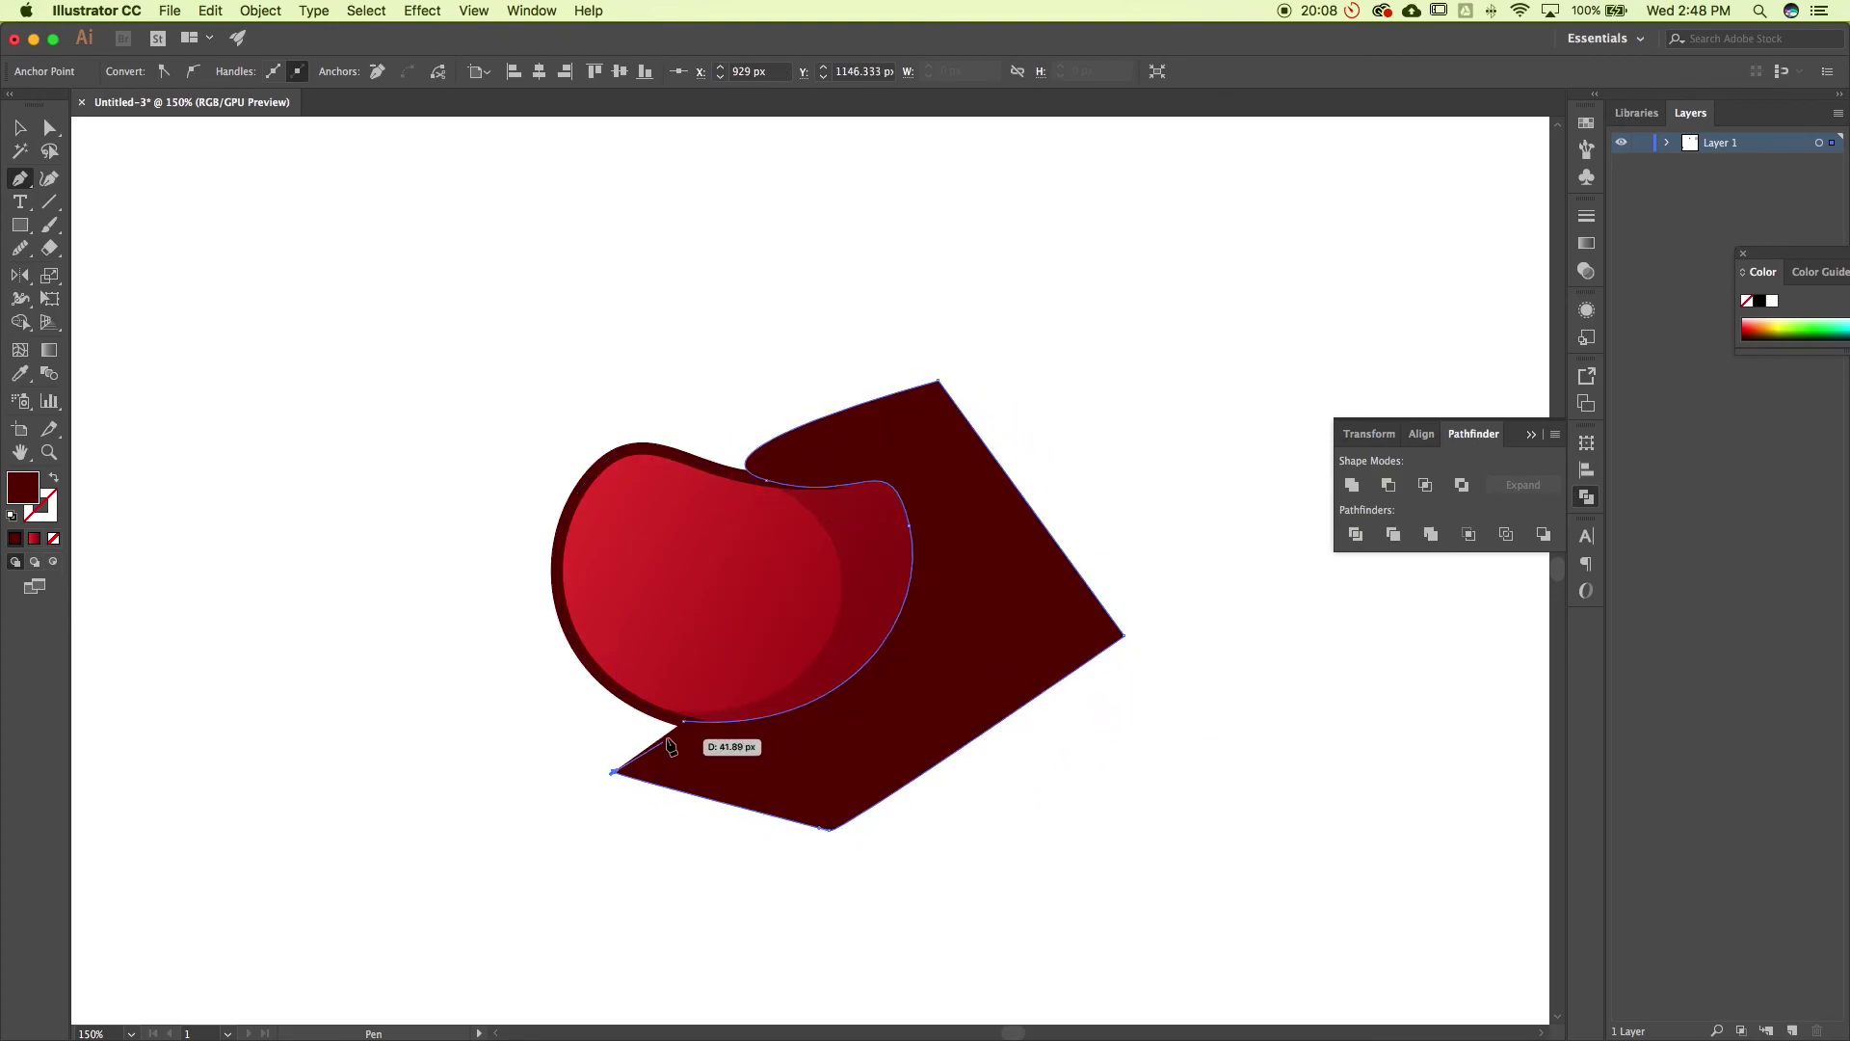
pyautogui.moveTo(683, 721); pyautogui.dragTo(853, 737)
# Intersect the new shape with the cherry body and eyedropper the dark maroon fill onto the crescent
pyautogui.press('v')
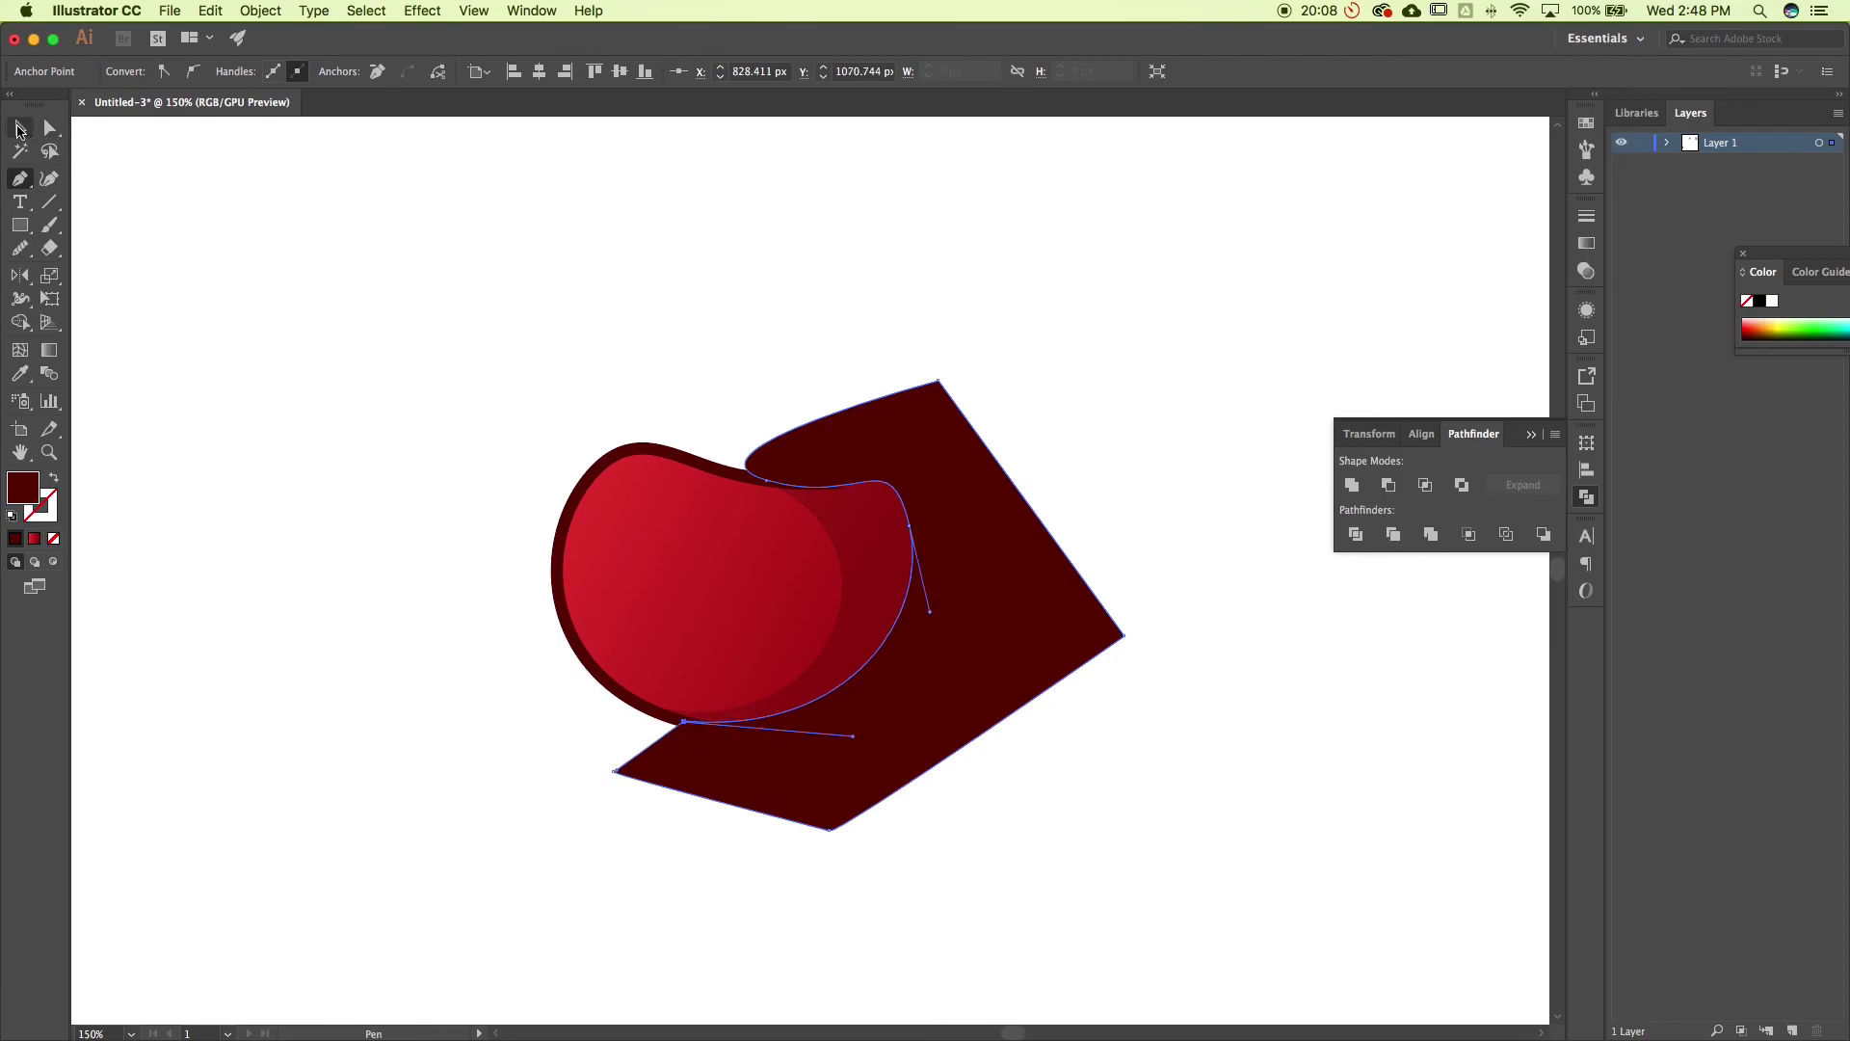
pyautogui.click(129, 173)
pyautogui.click(701, 608)
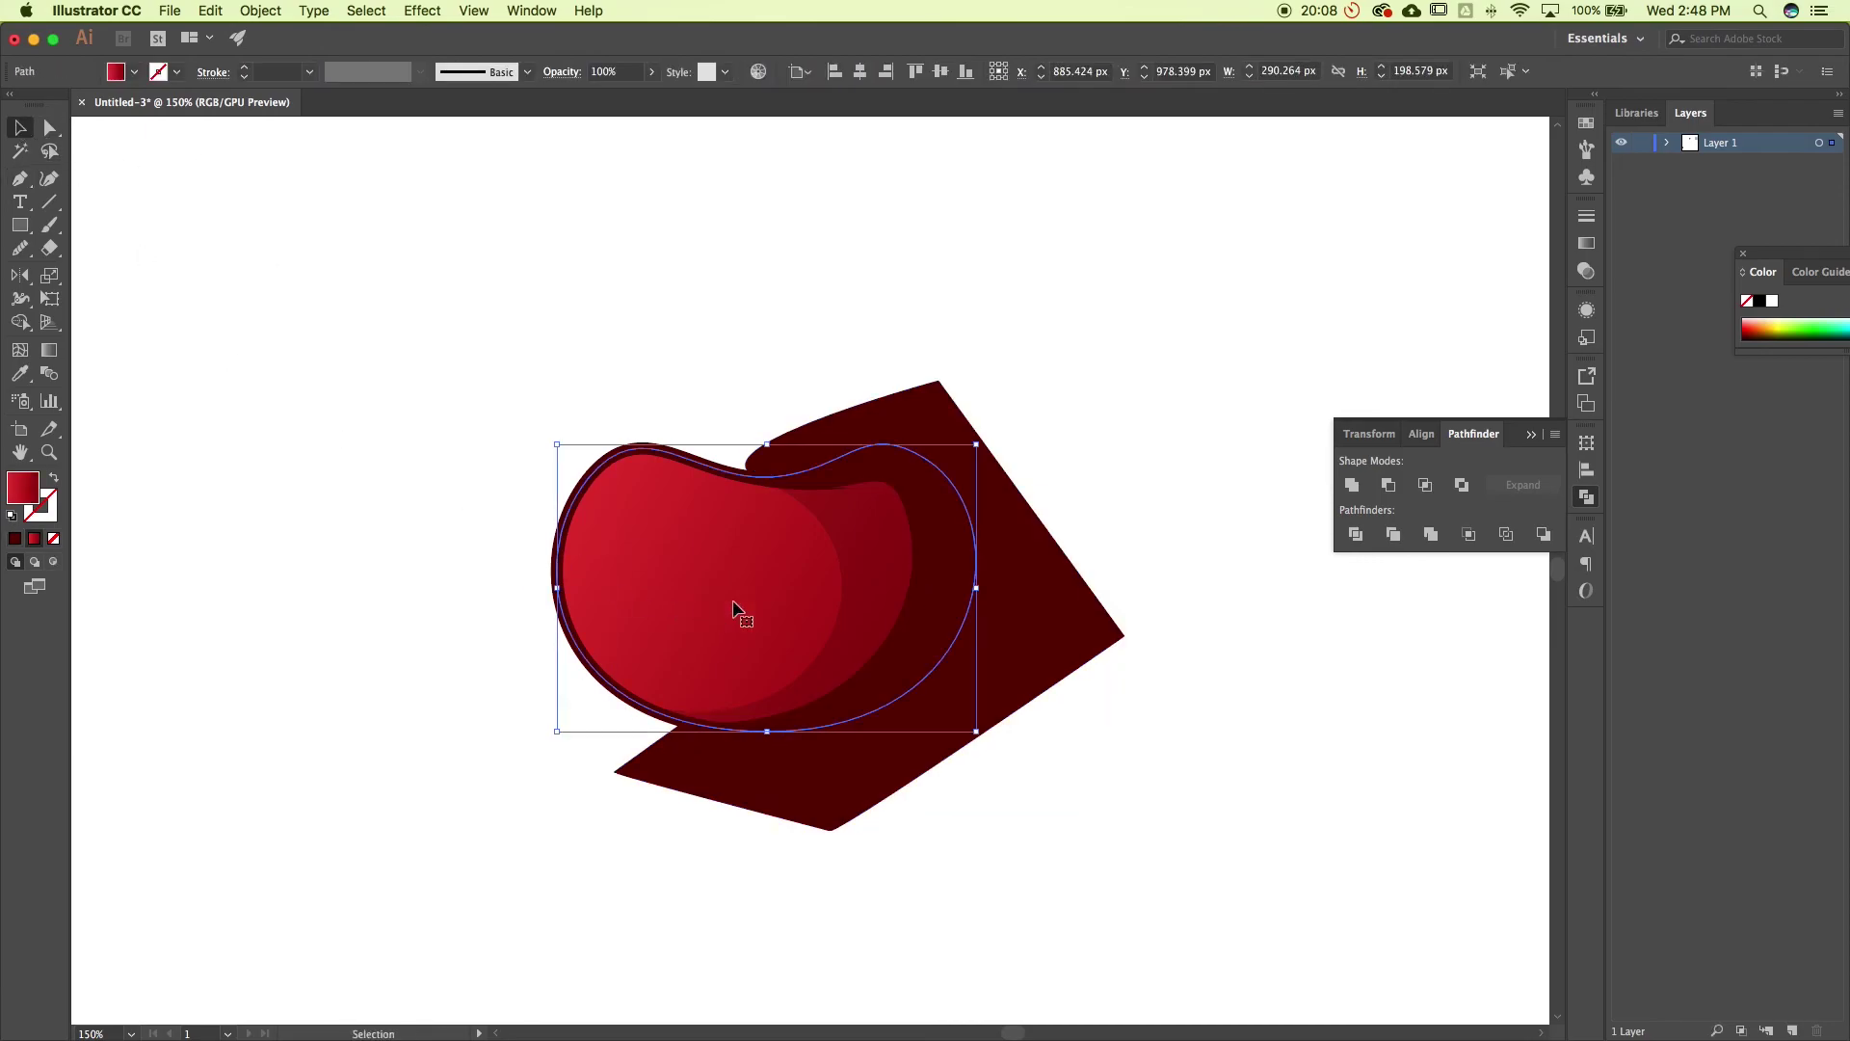
pyautogui.click(1189, 598)
pyautogui.press('super+a')
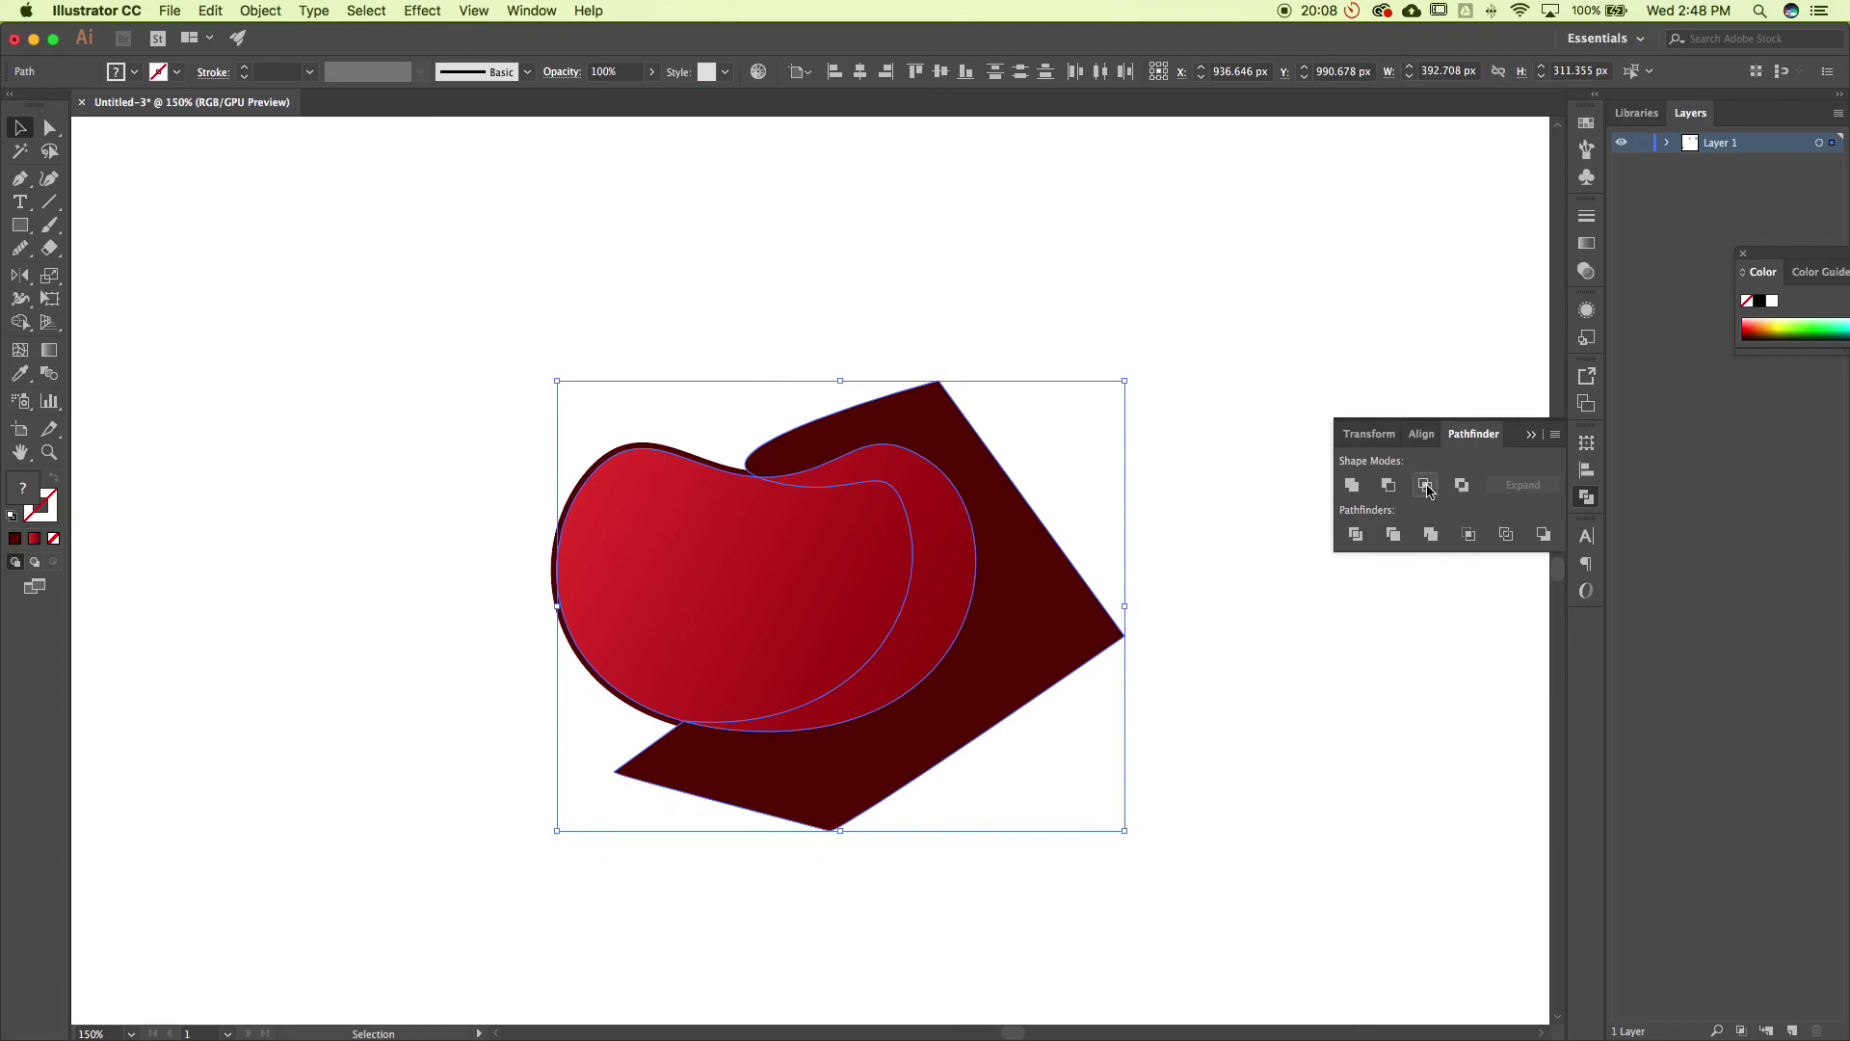
pyautogui.click(1425, 485)
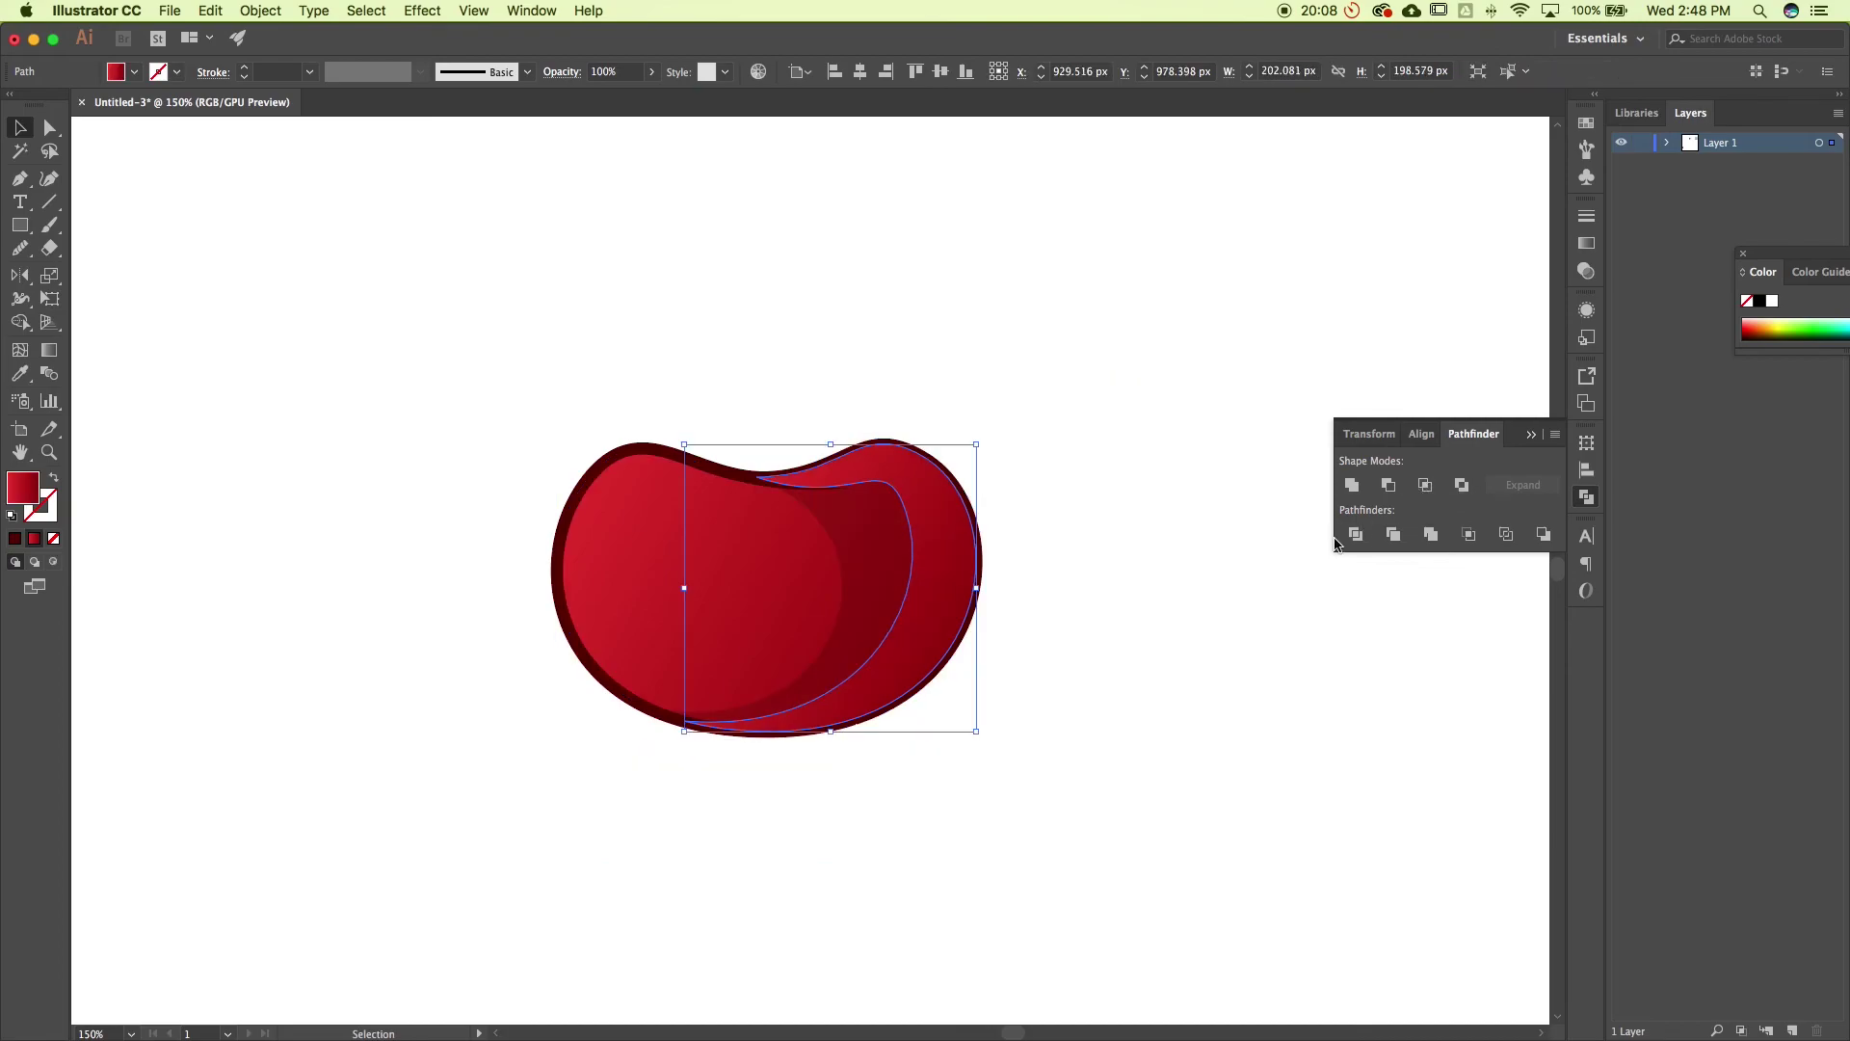
pyautogui.press('i')
pyautogui.click(880, 529)
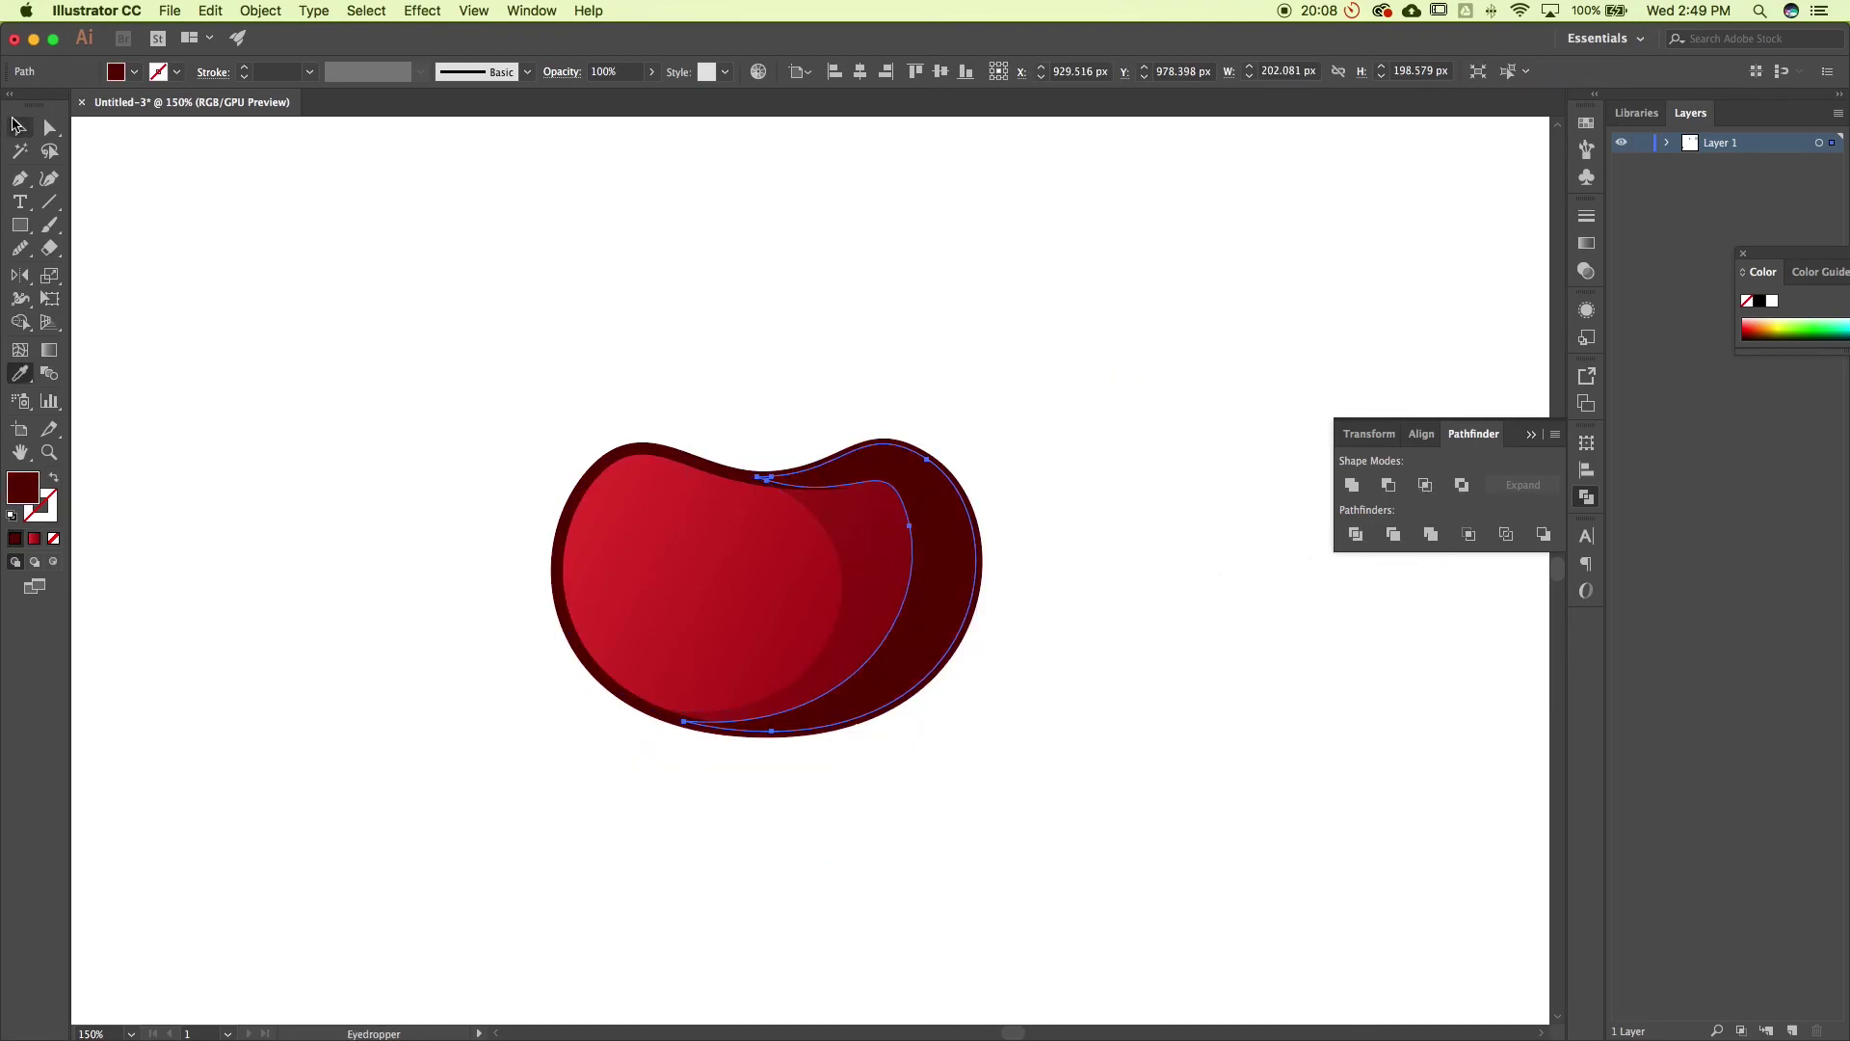
pyautogui.click(19, 126)
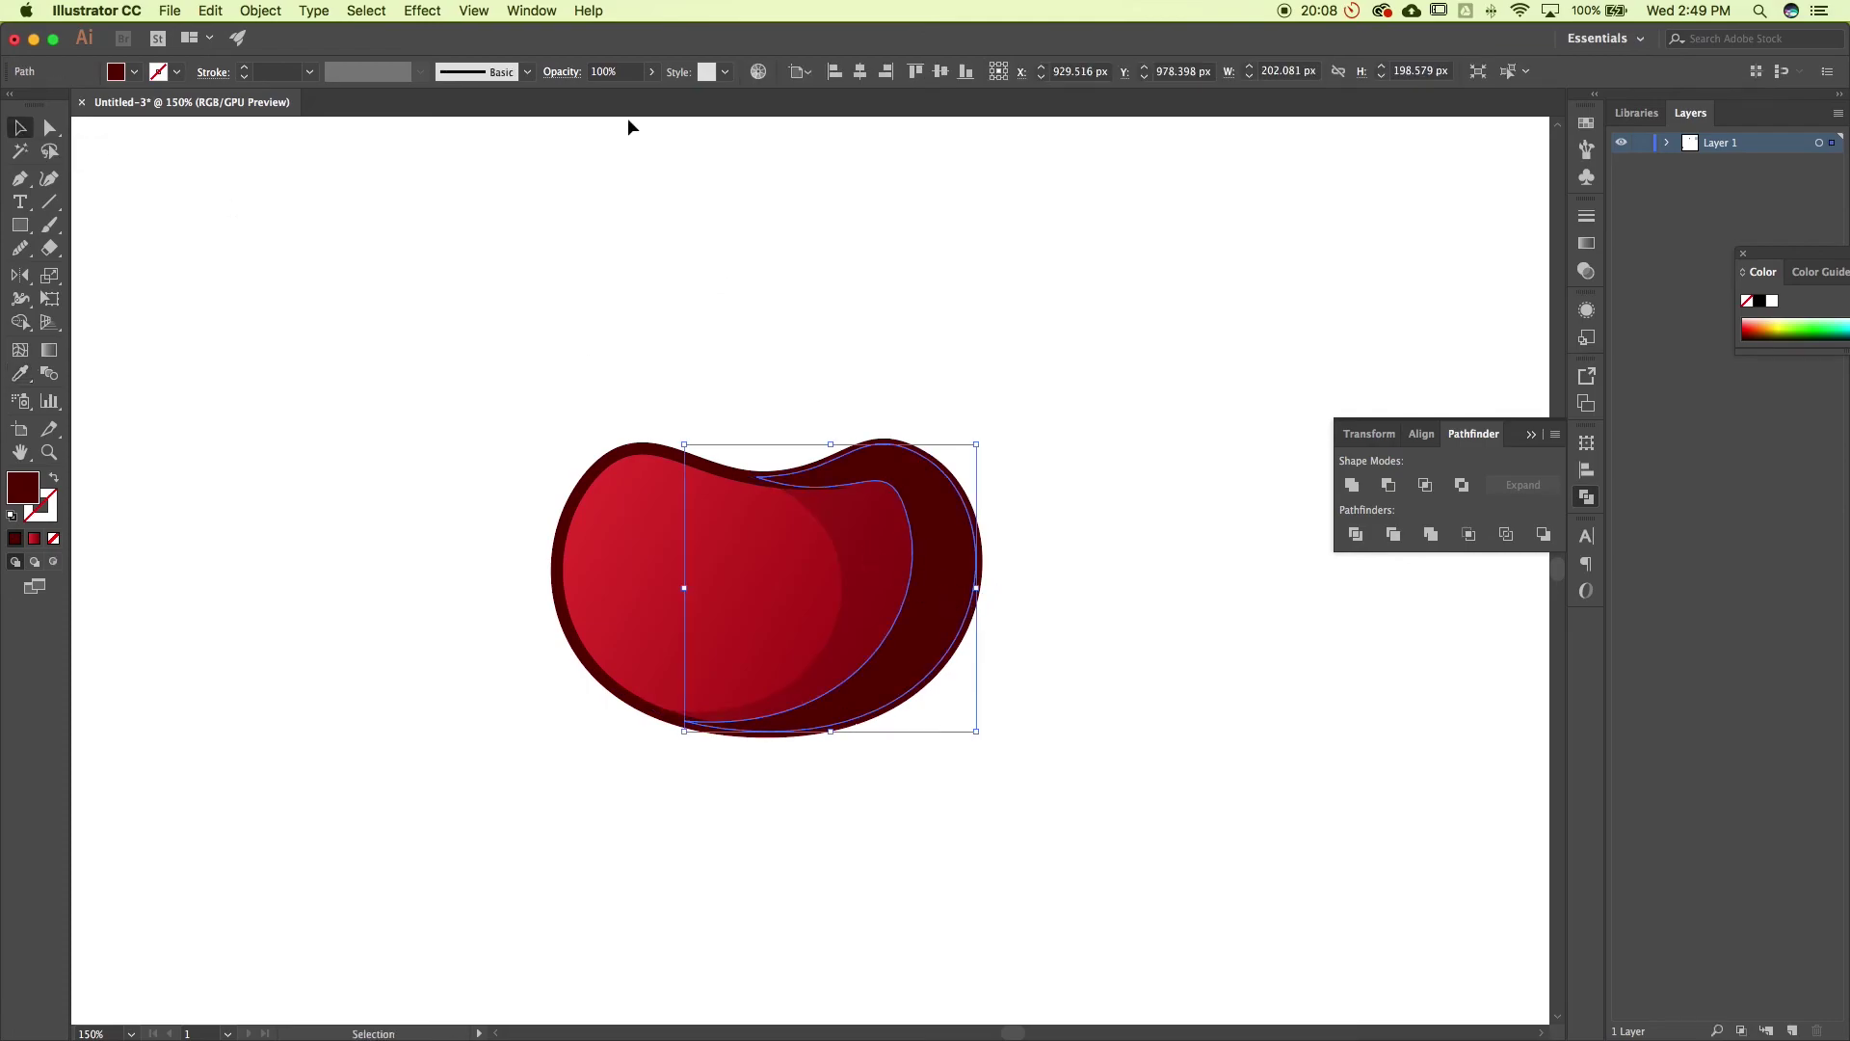
# Set the crescent to 30% opacity and nudge its inner anchor point to the right
pyautogui.moveTo(649, 81); pyautogui.dragTo(593, 100)
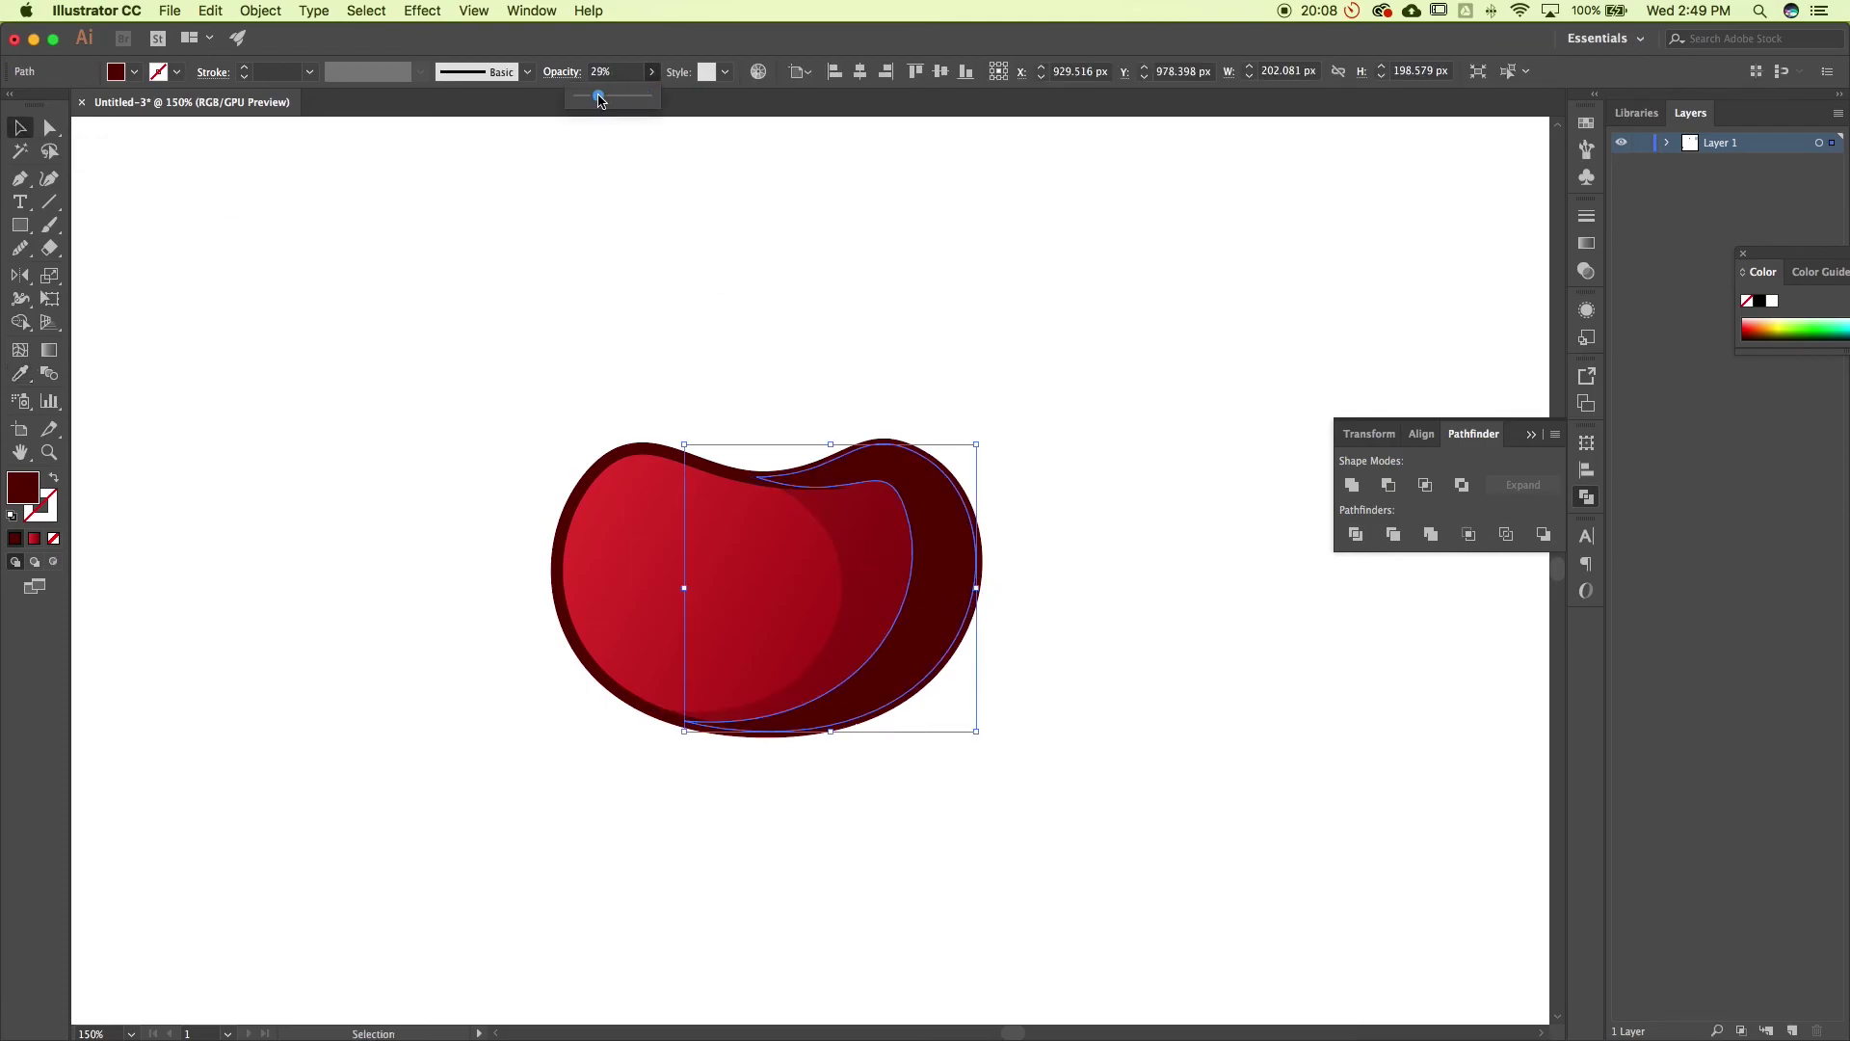
pyautogui.moveTo(600, 100); pyautogui.dragTo(597, 100)
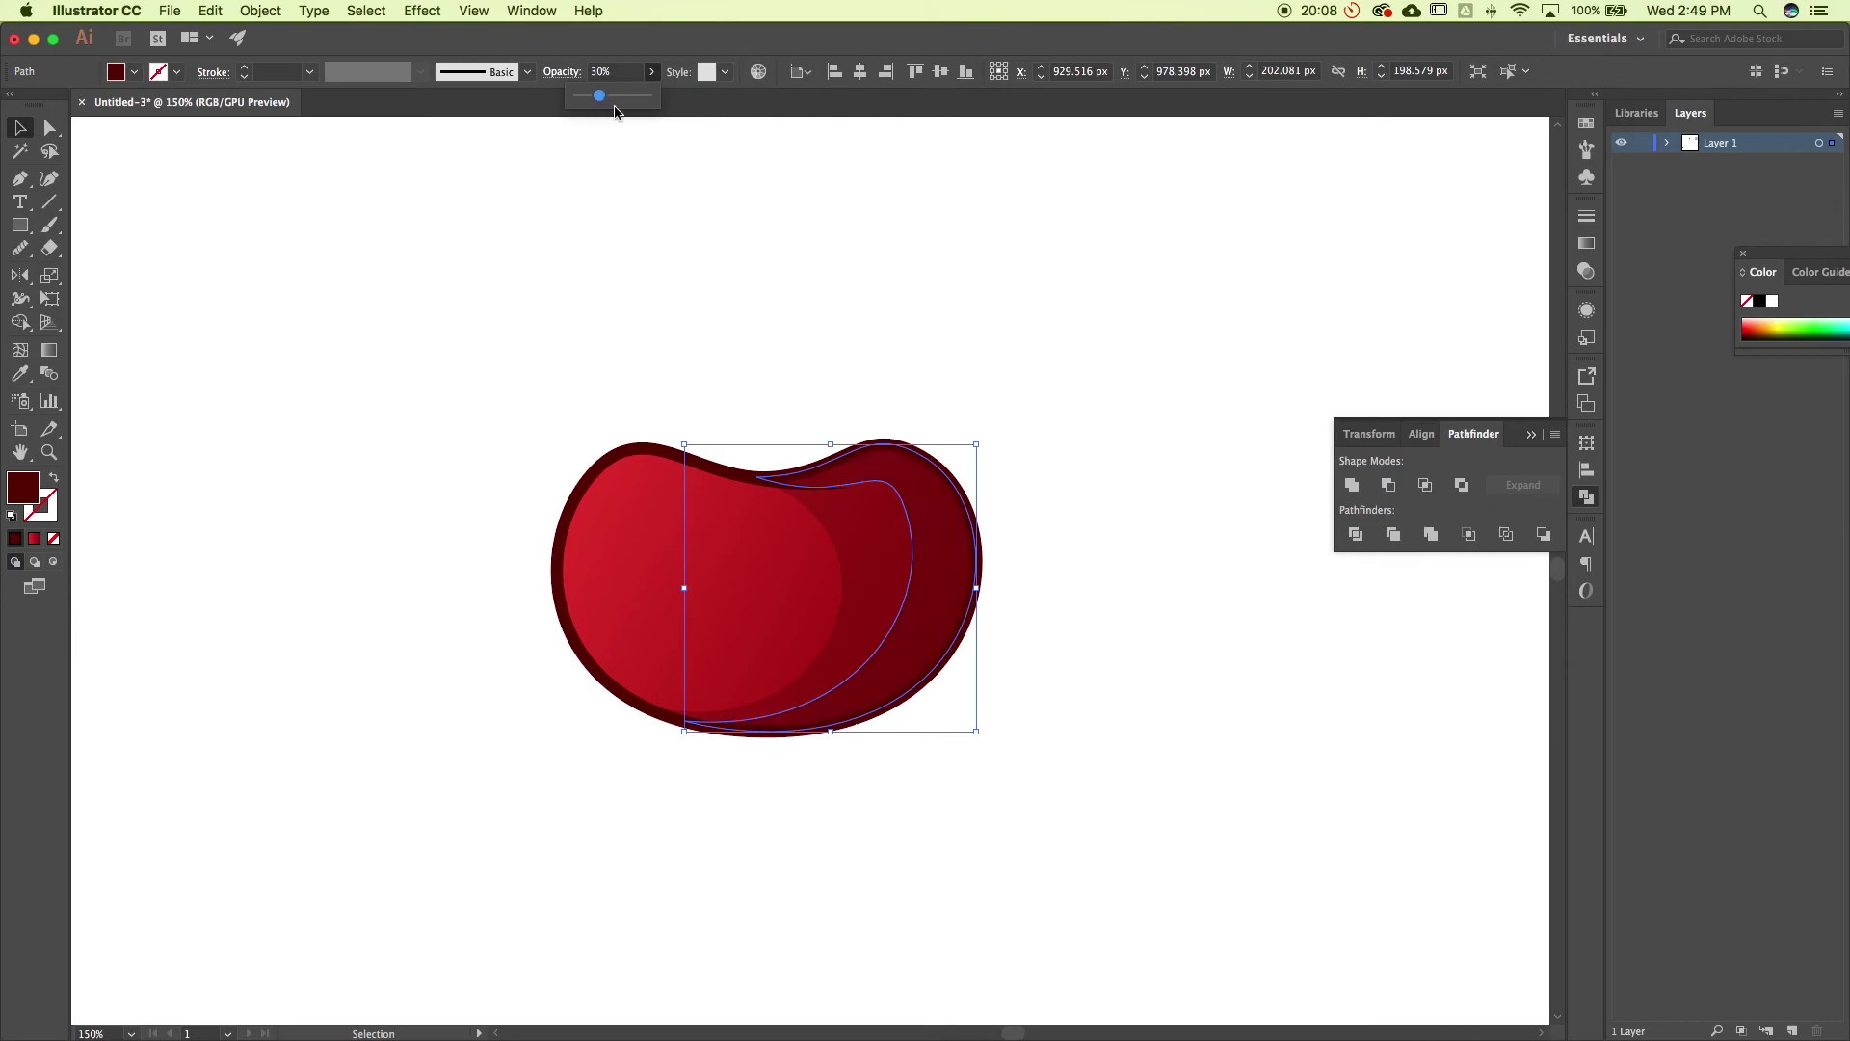
pyautogui.click(1088, 557)
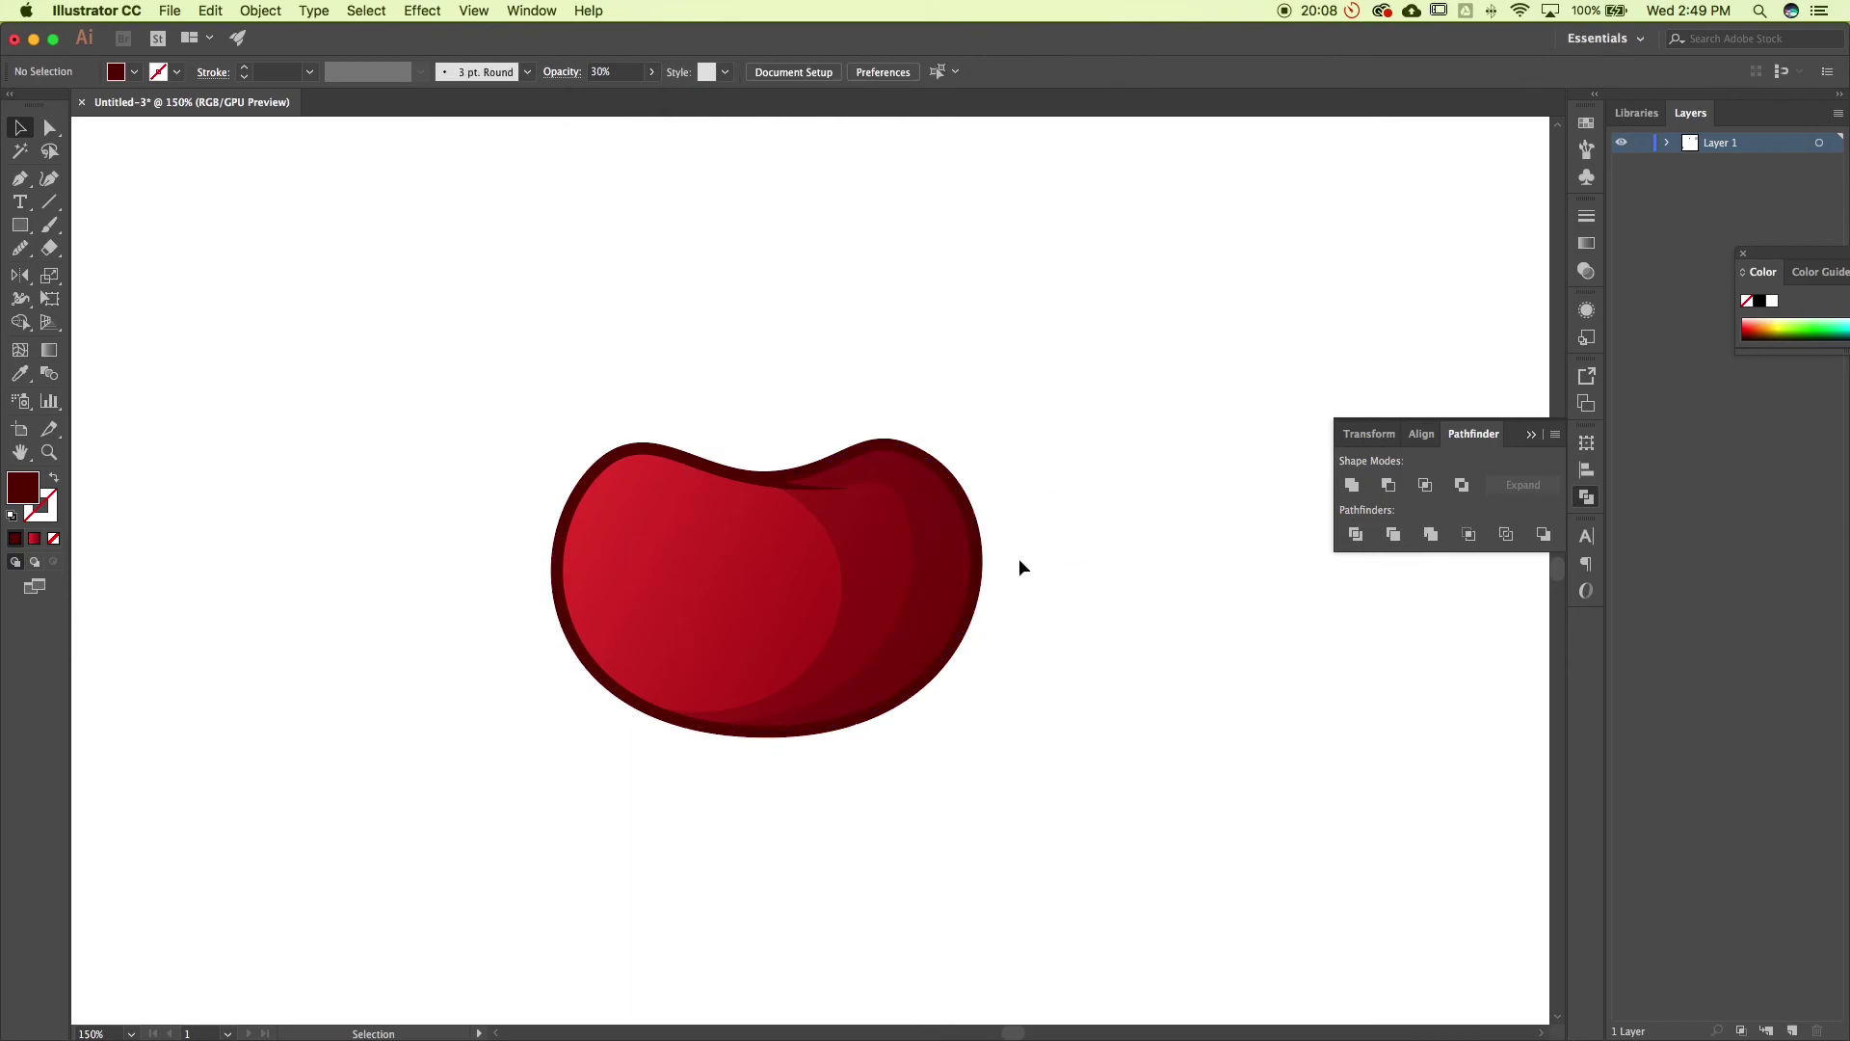
pyautogui.press('a')
pyautogui.click(915, 528)
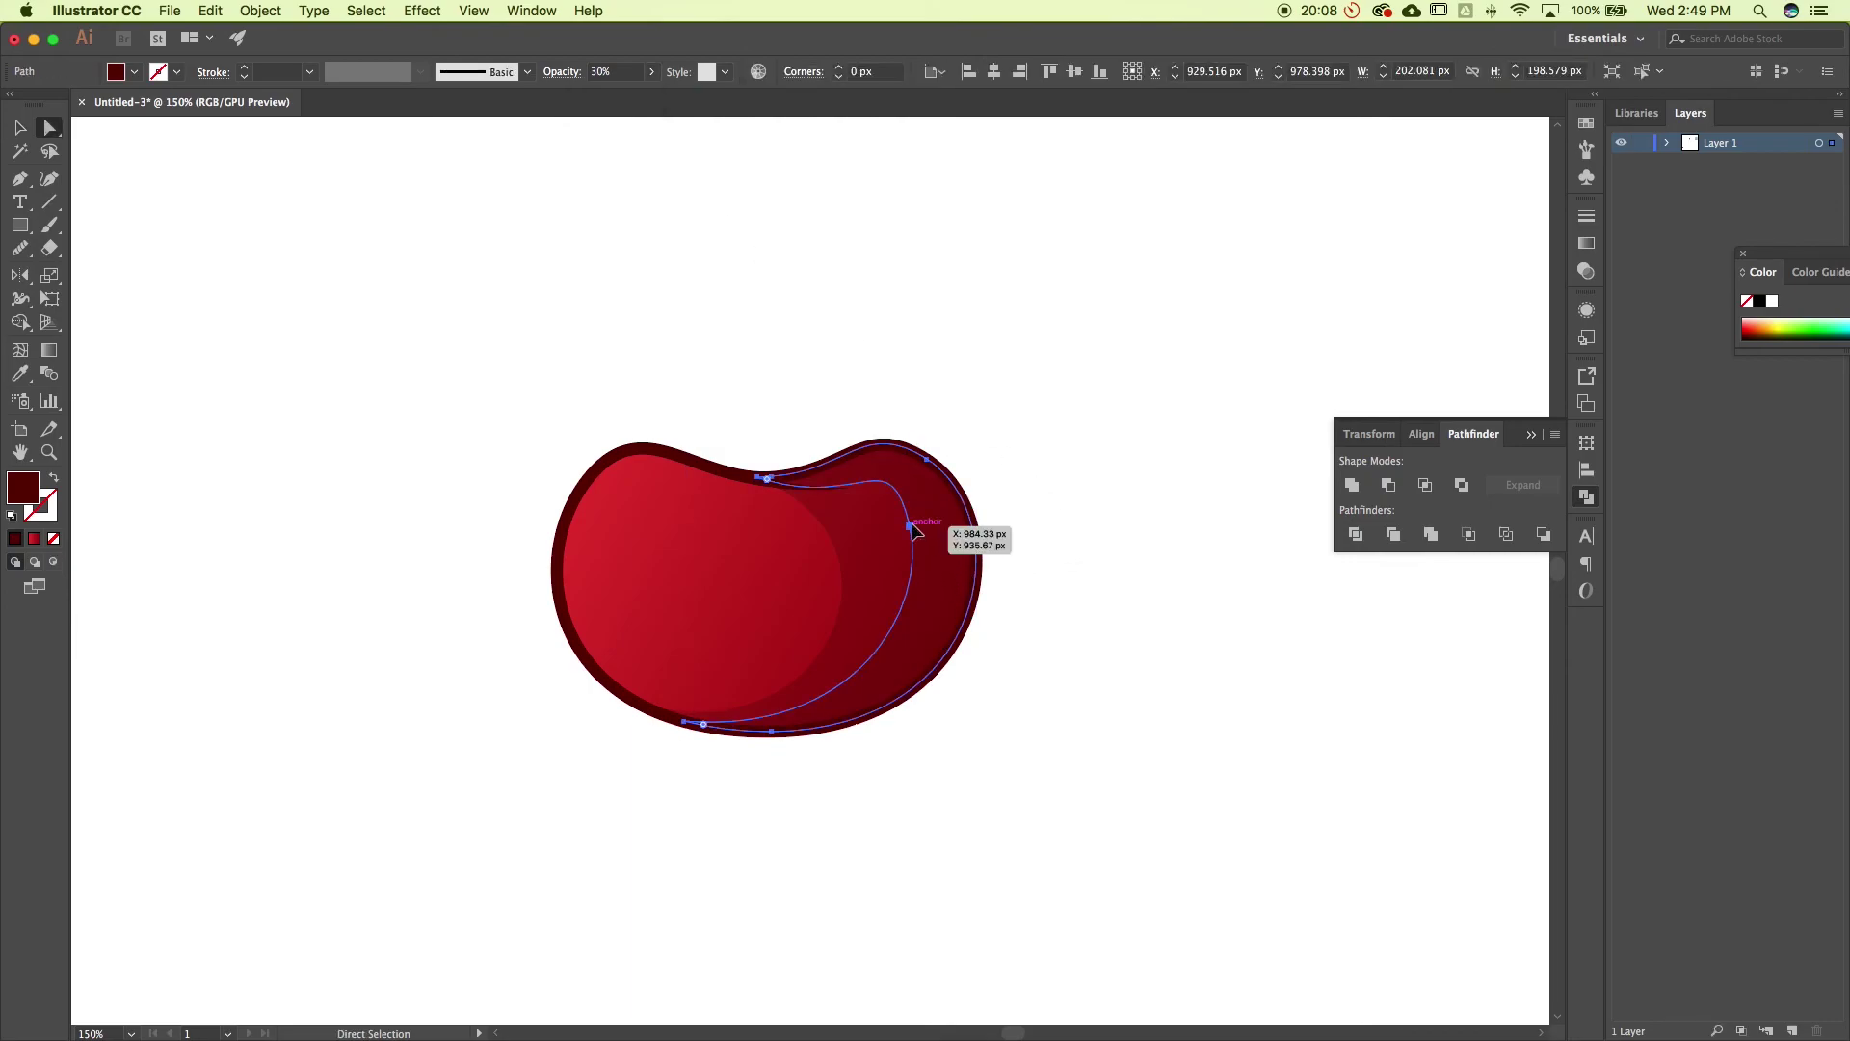
pyautogui.click(910, 527)
pyautogui.moveTo(913, 528); pyautogui.dragTo(967, 540)
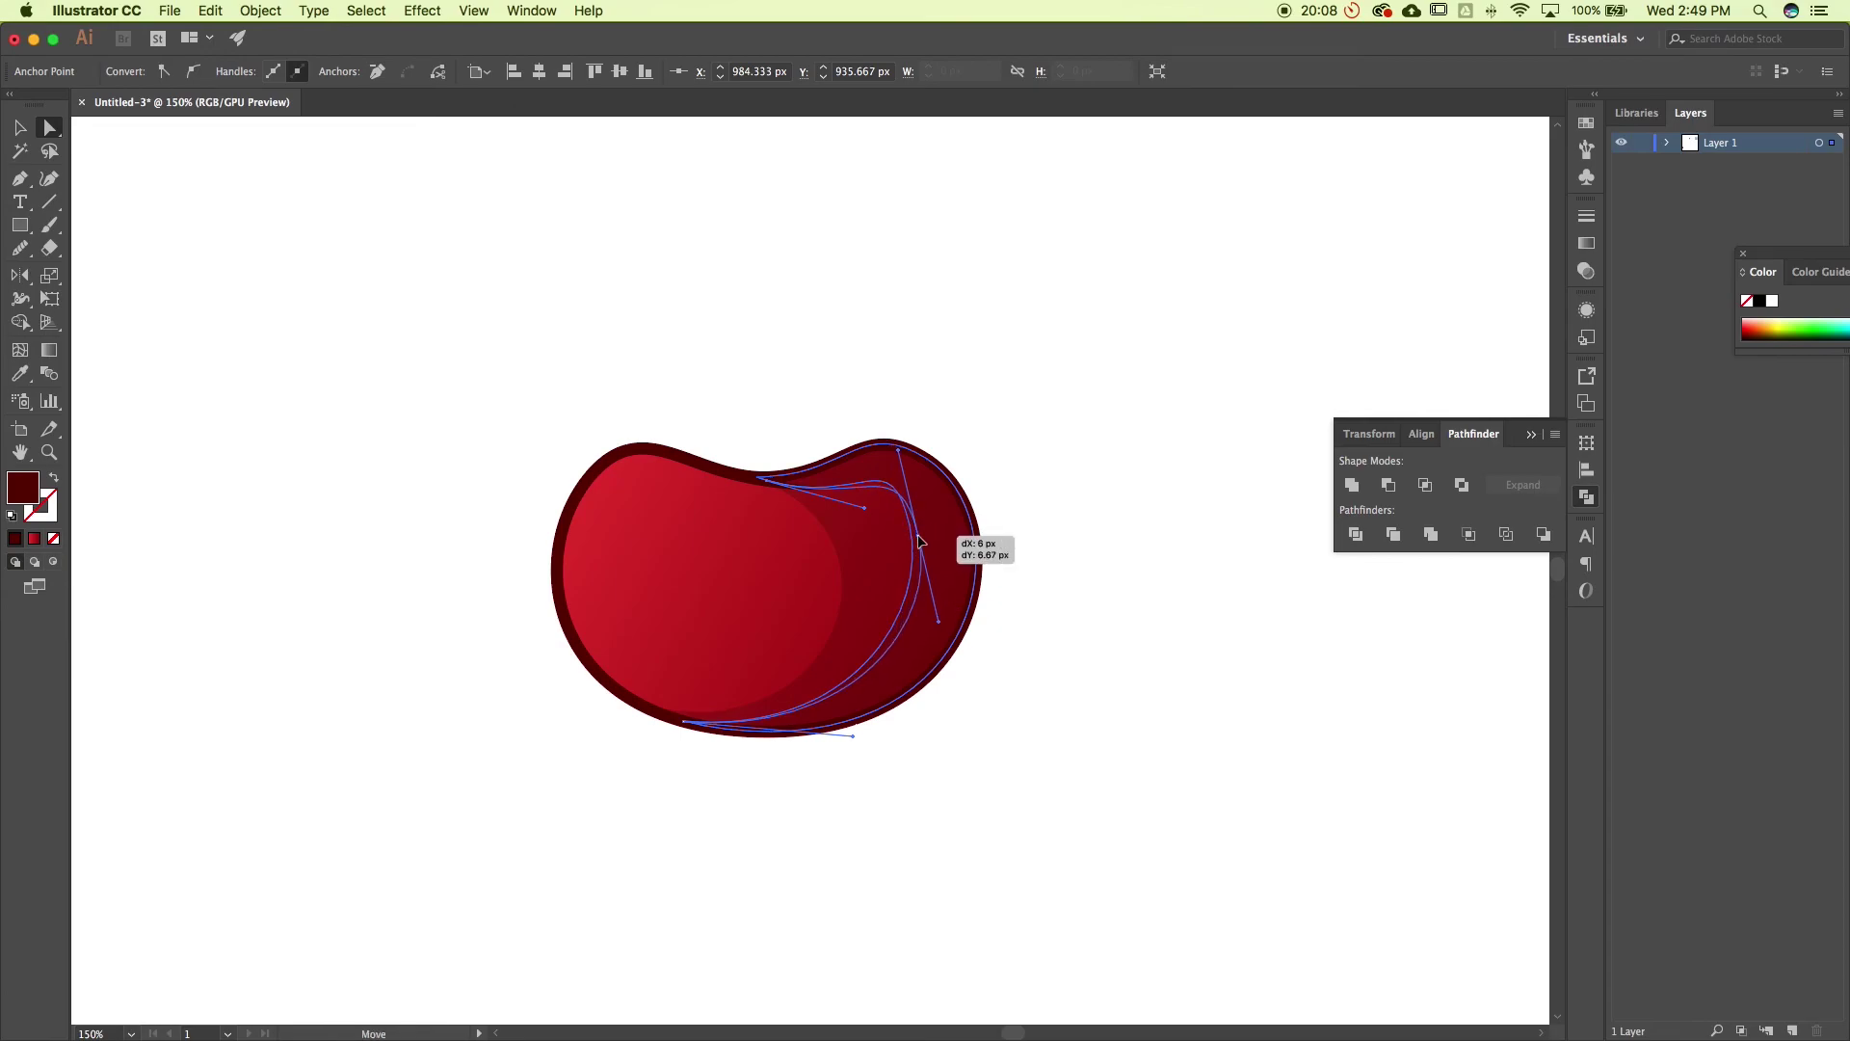
pyautogui.click(1087, 537)
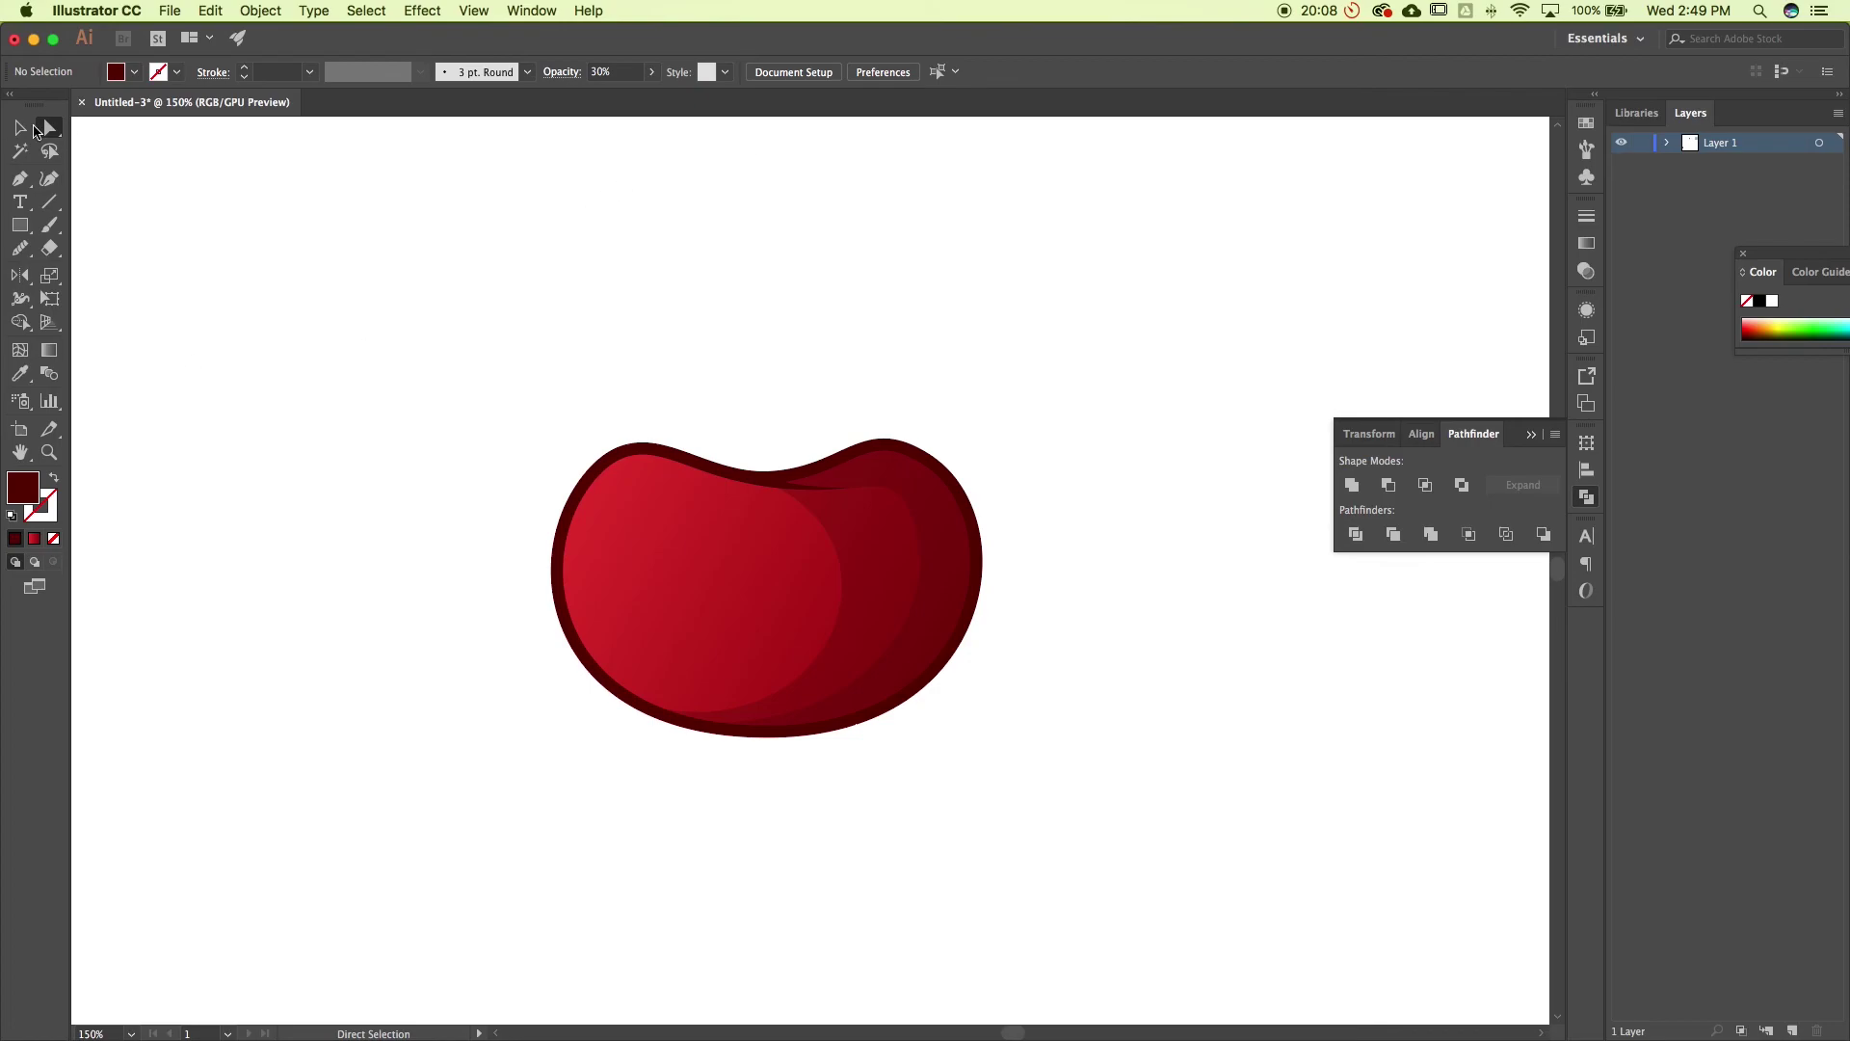
pyautogui.click(29, 128)
# Pen-draw a closed highlight shape along the cherry's lower-left edge
pyautogui.click(19, 179)
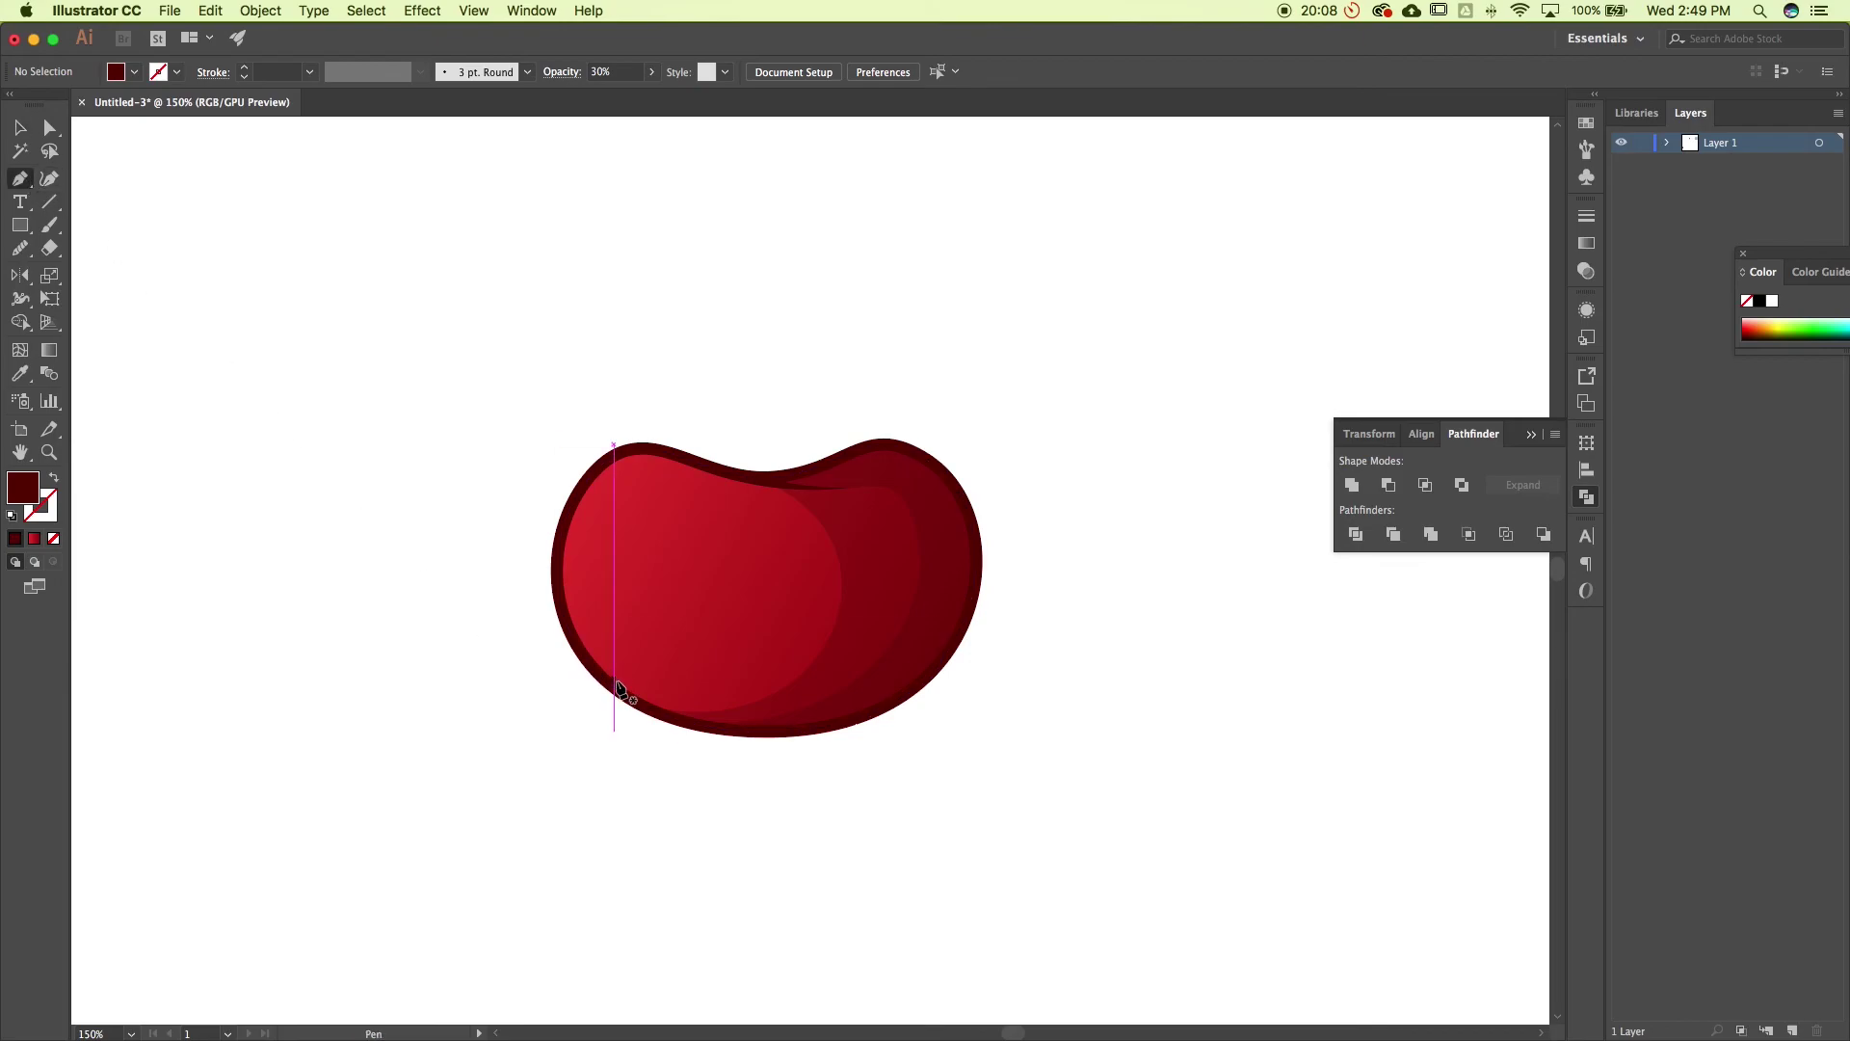
pyautogui.moveTo(615, 687); pyautogui.dragTo(562, 631)
pyautogui.moveTo(591, 554); pyautogui.dragTo(596, 671)
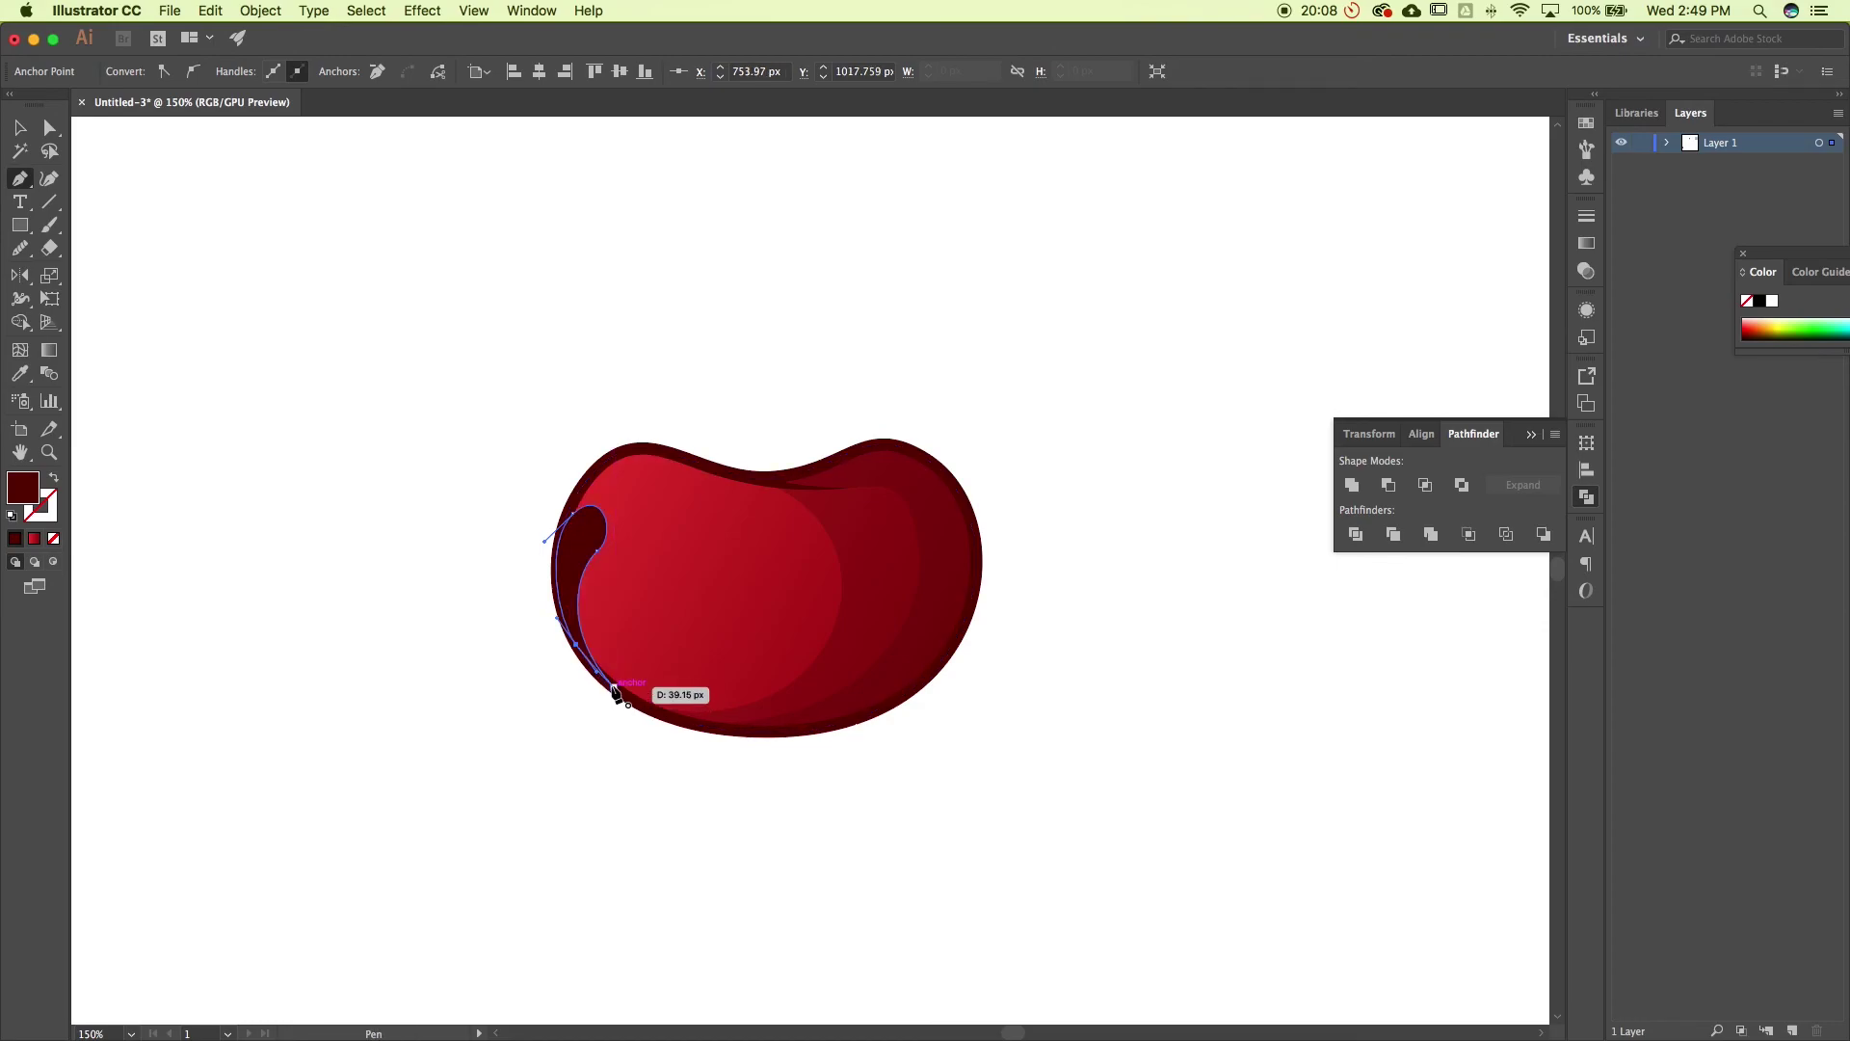
pyautogui.click(615, 687)
pyautogui.press('v')
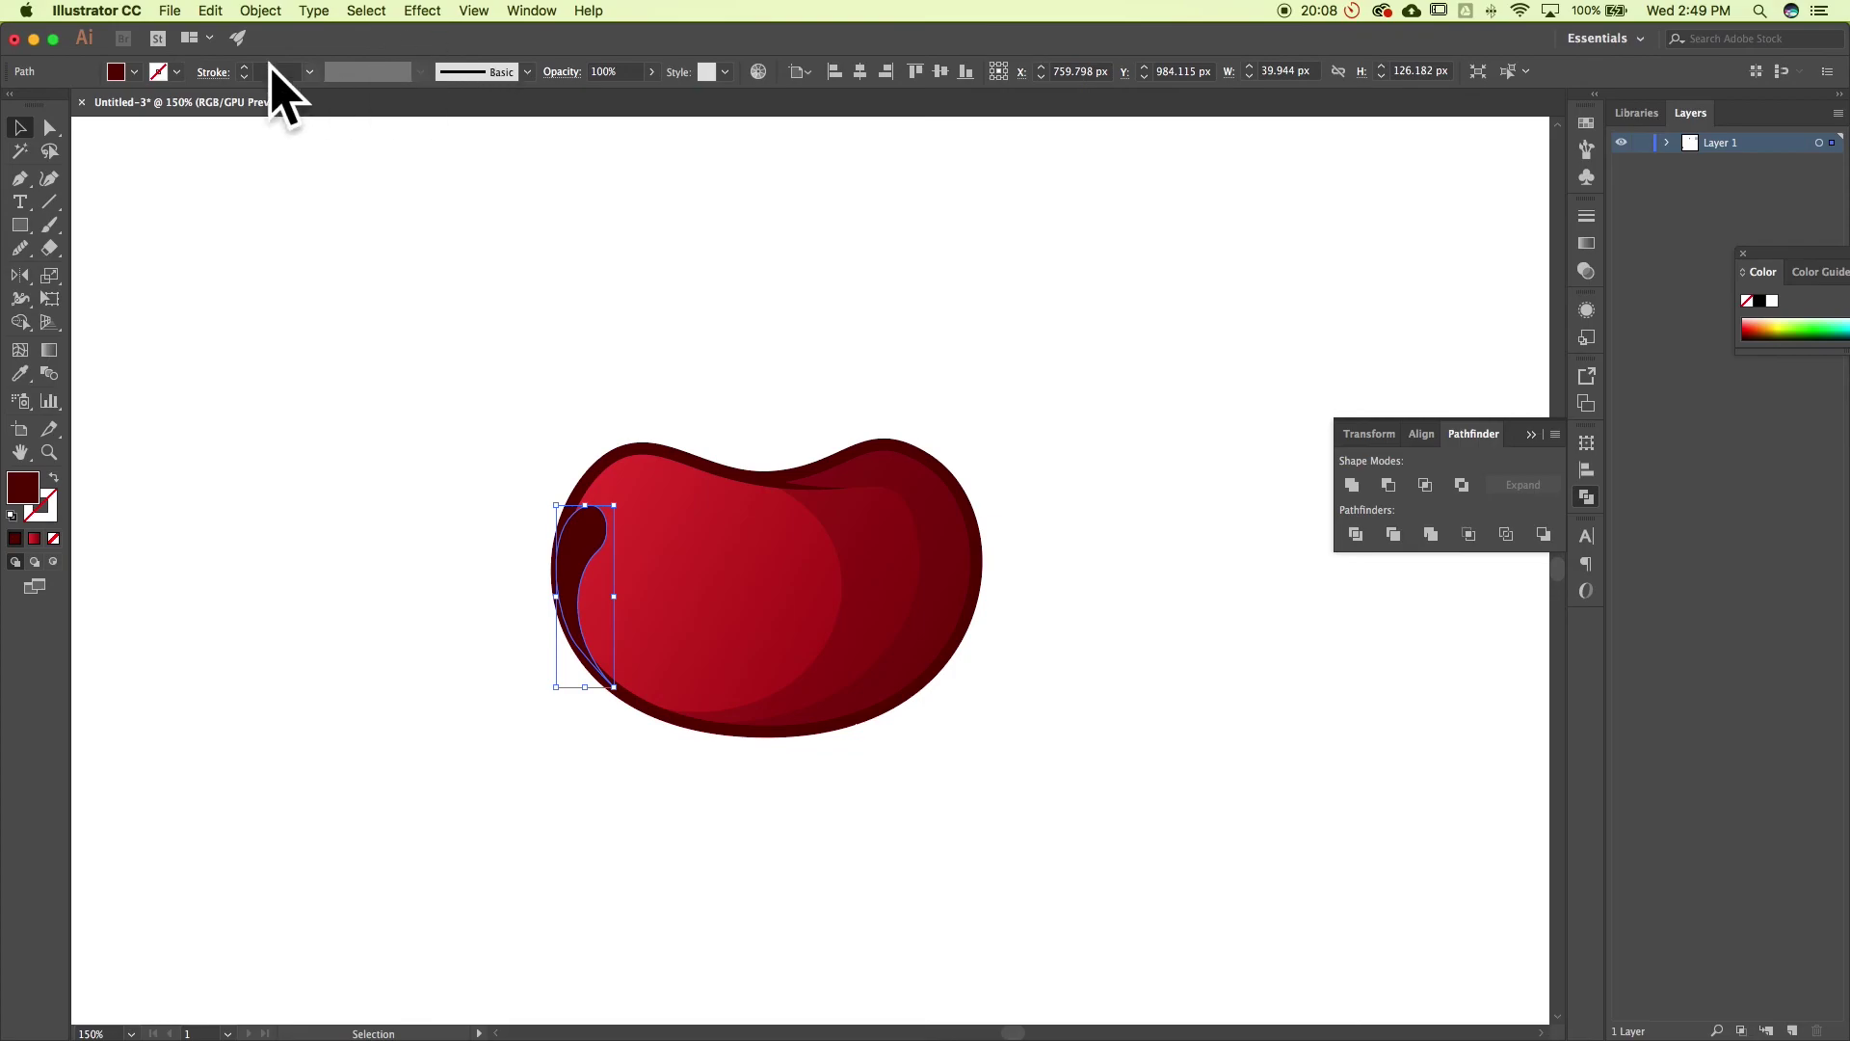
# Fill the left highlight with white at 30% opacity
pyautogui.click(134, 72)
pyautogui.click(43, 108)
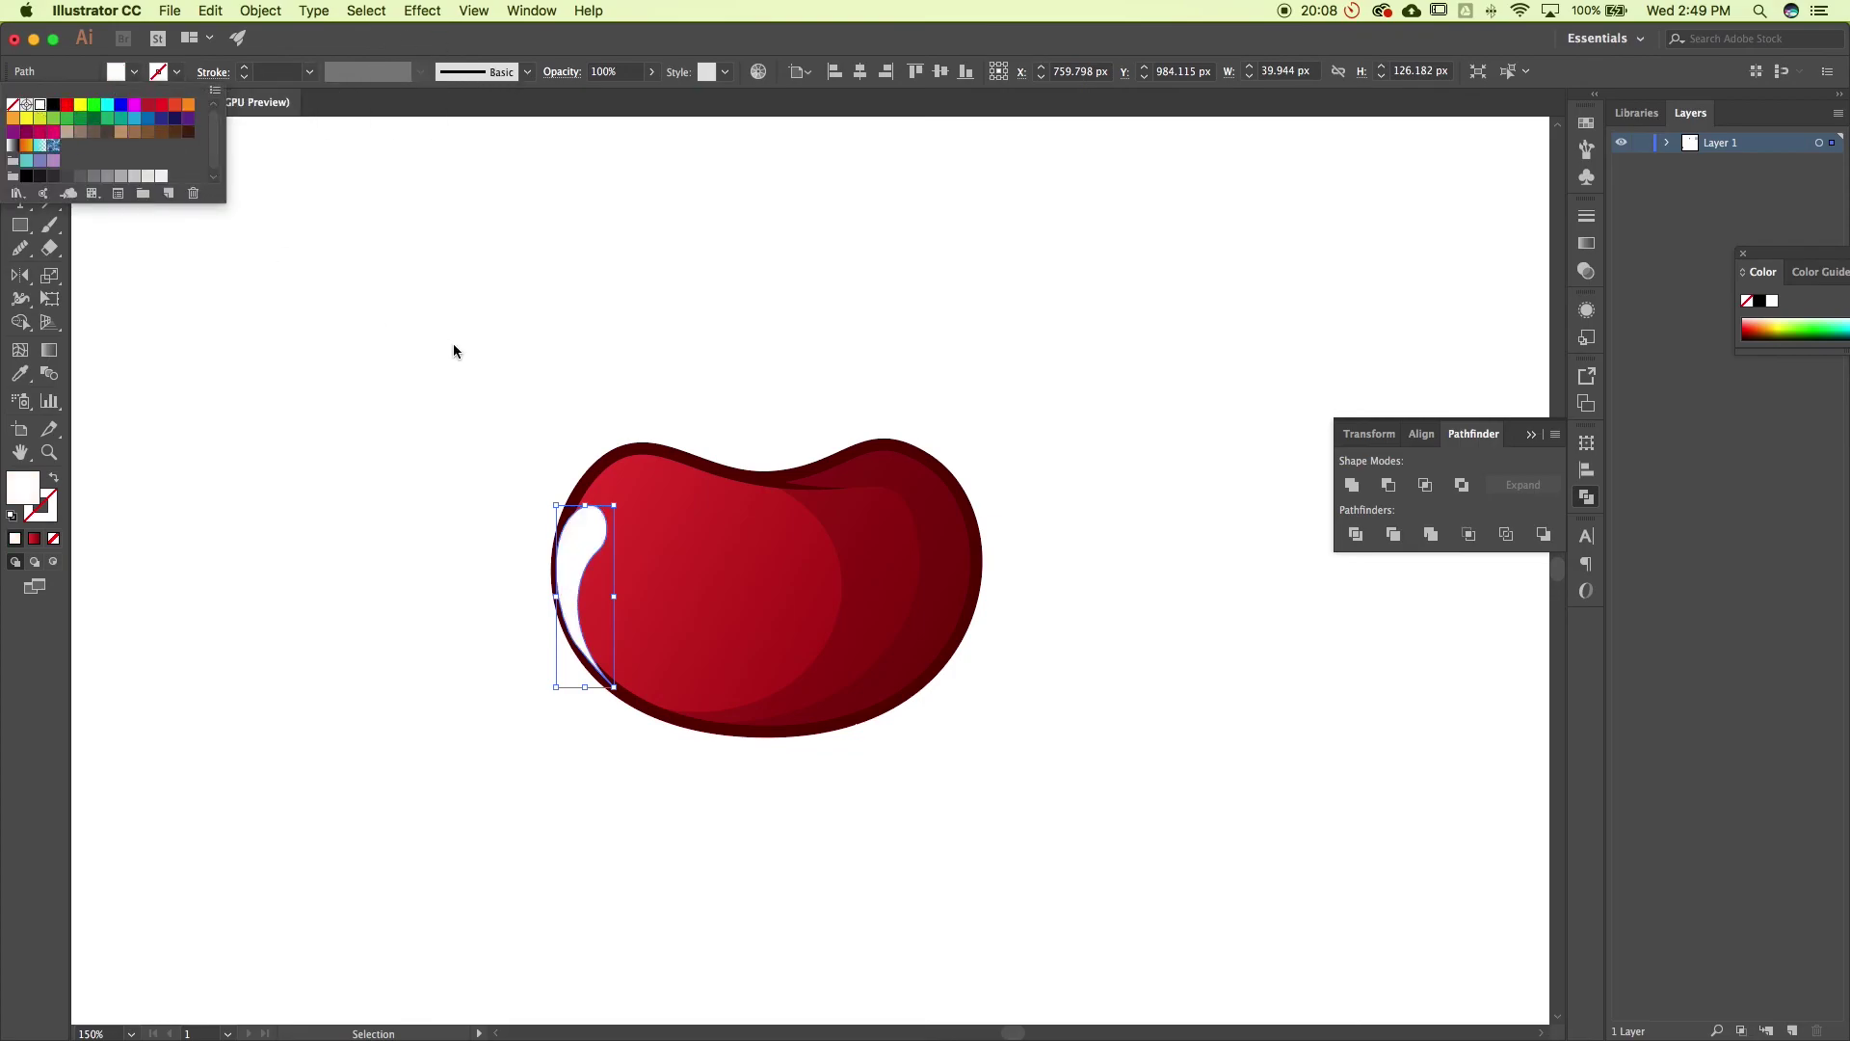
pyautogui.click(651, 74)
pyautogui.moveTo(631, 100); pyautogui.dragTo(606, 100)
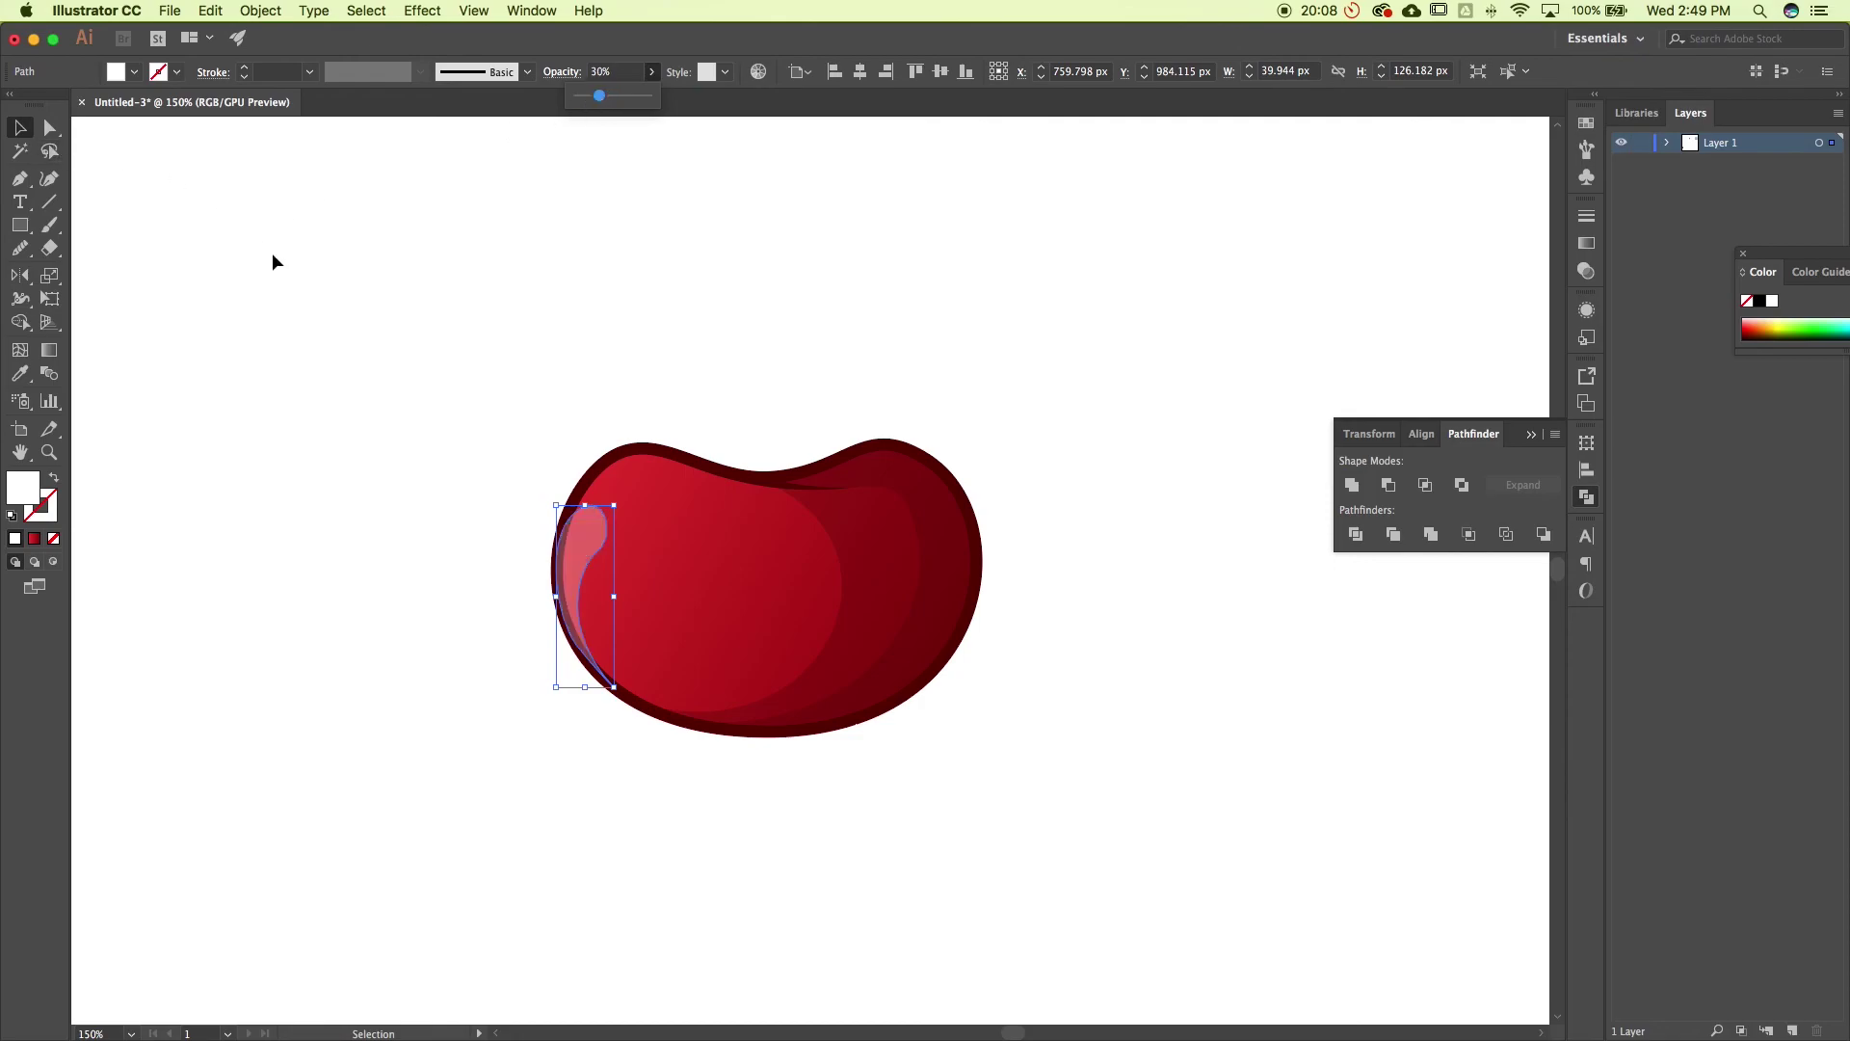
pyautogui.click(424, 405)
pyautogui.click(576, 538)
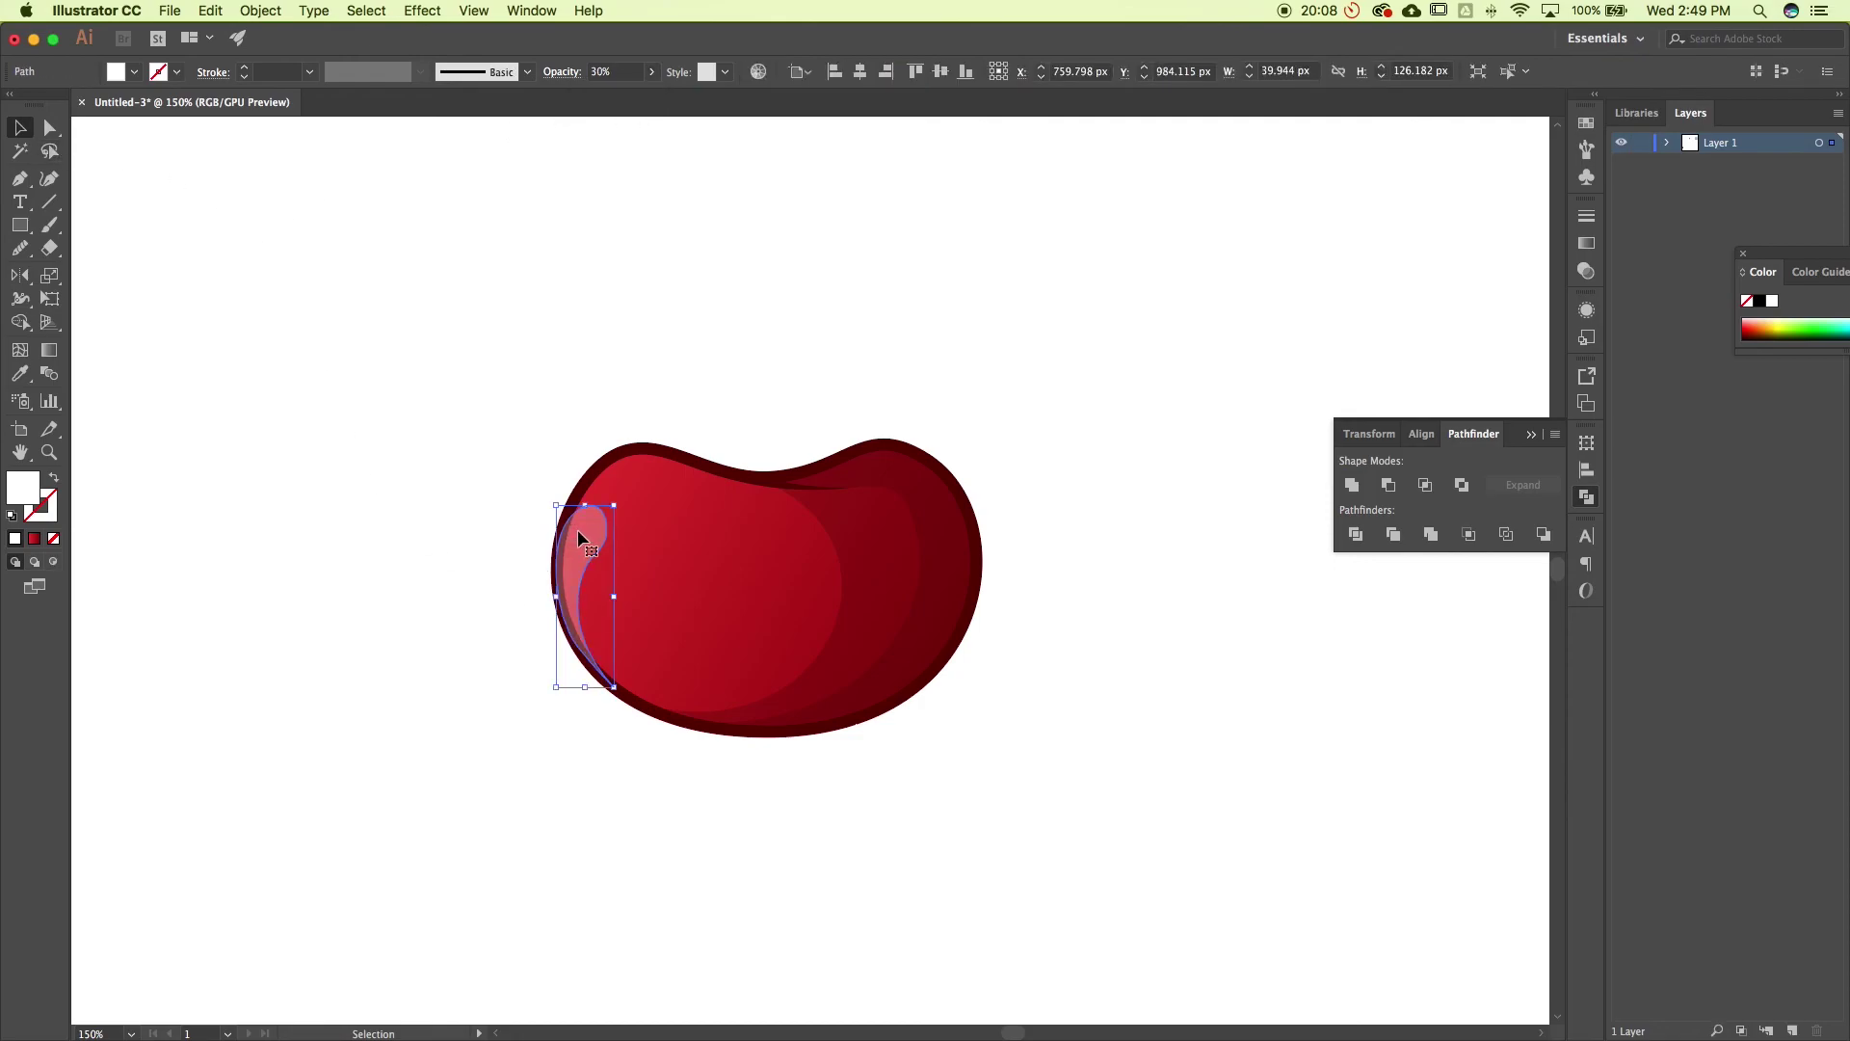
# Smooth the left highlight's curved edge with the Smooth tool
pyautogui.press('a')
pyautogui.click(580, 537)
pyautogui.click(458, 516)
pyautogui.press('v')
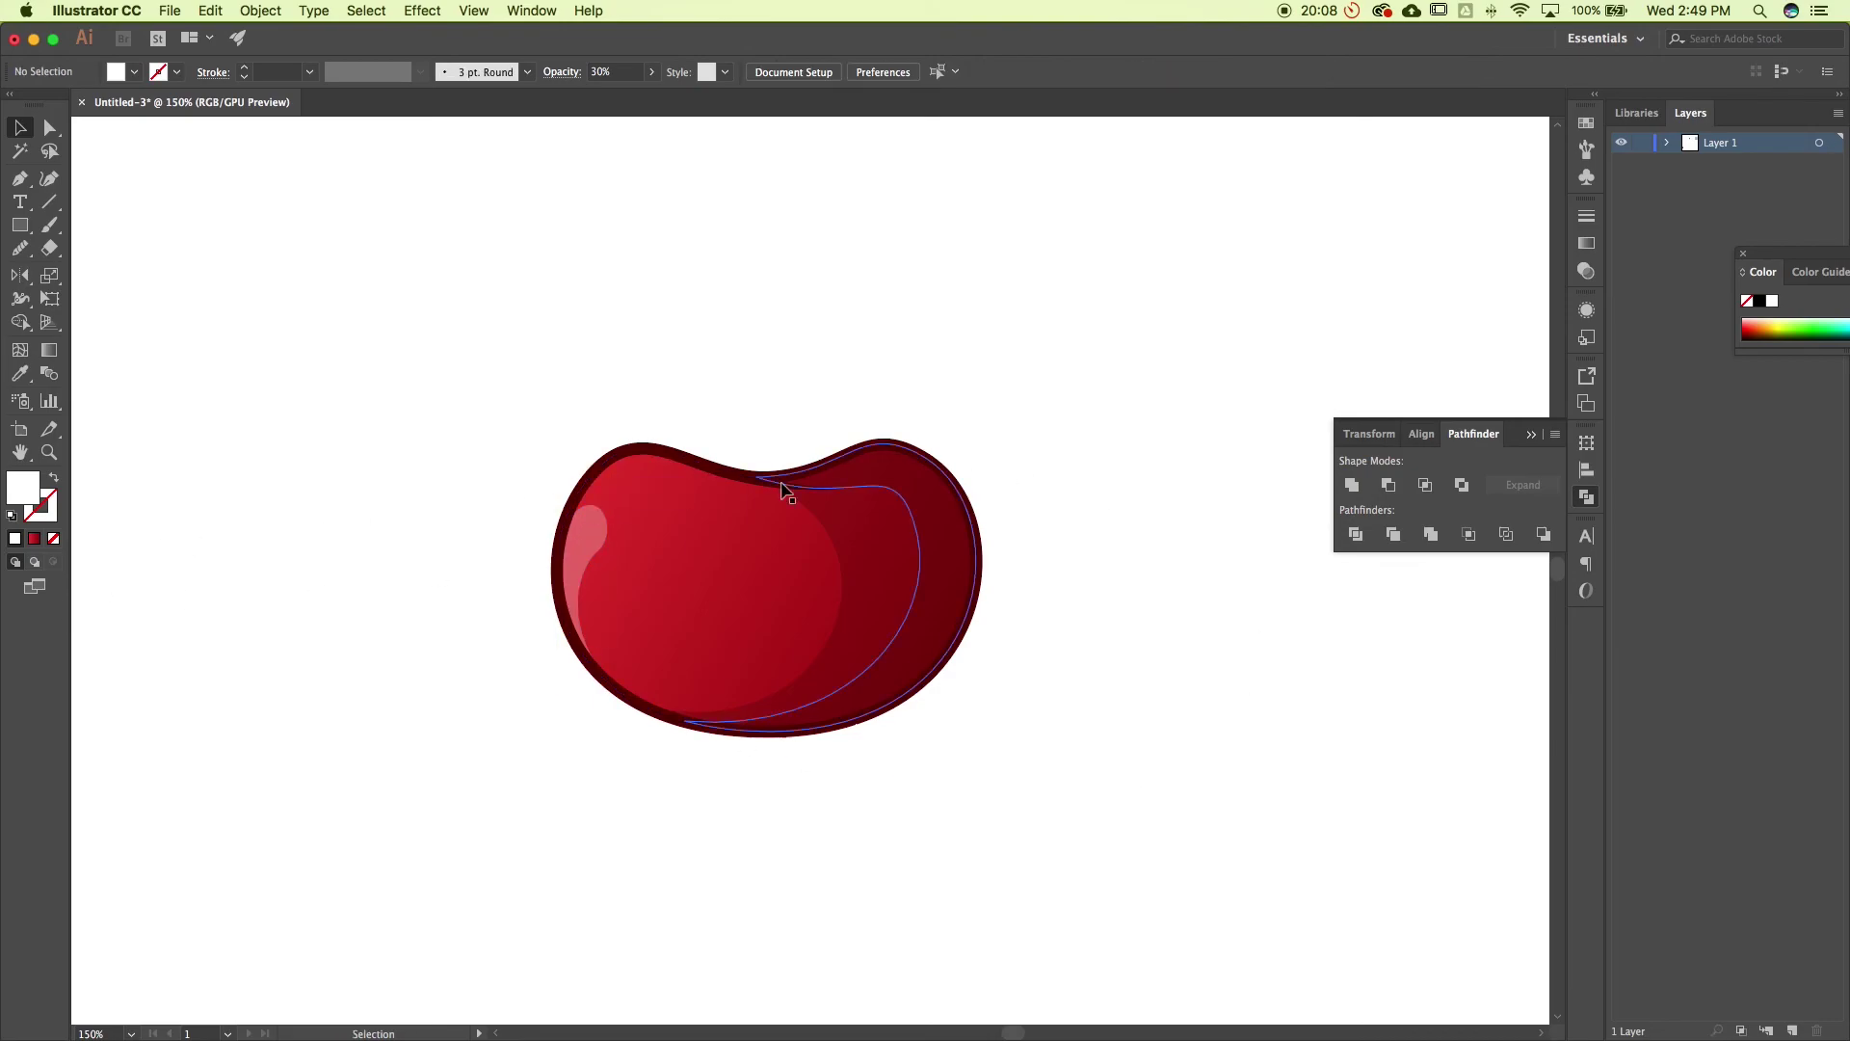
pyautogui.click(587, 530)
pyautogui.click(19, 248)
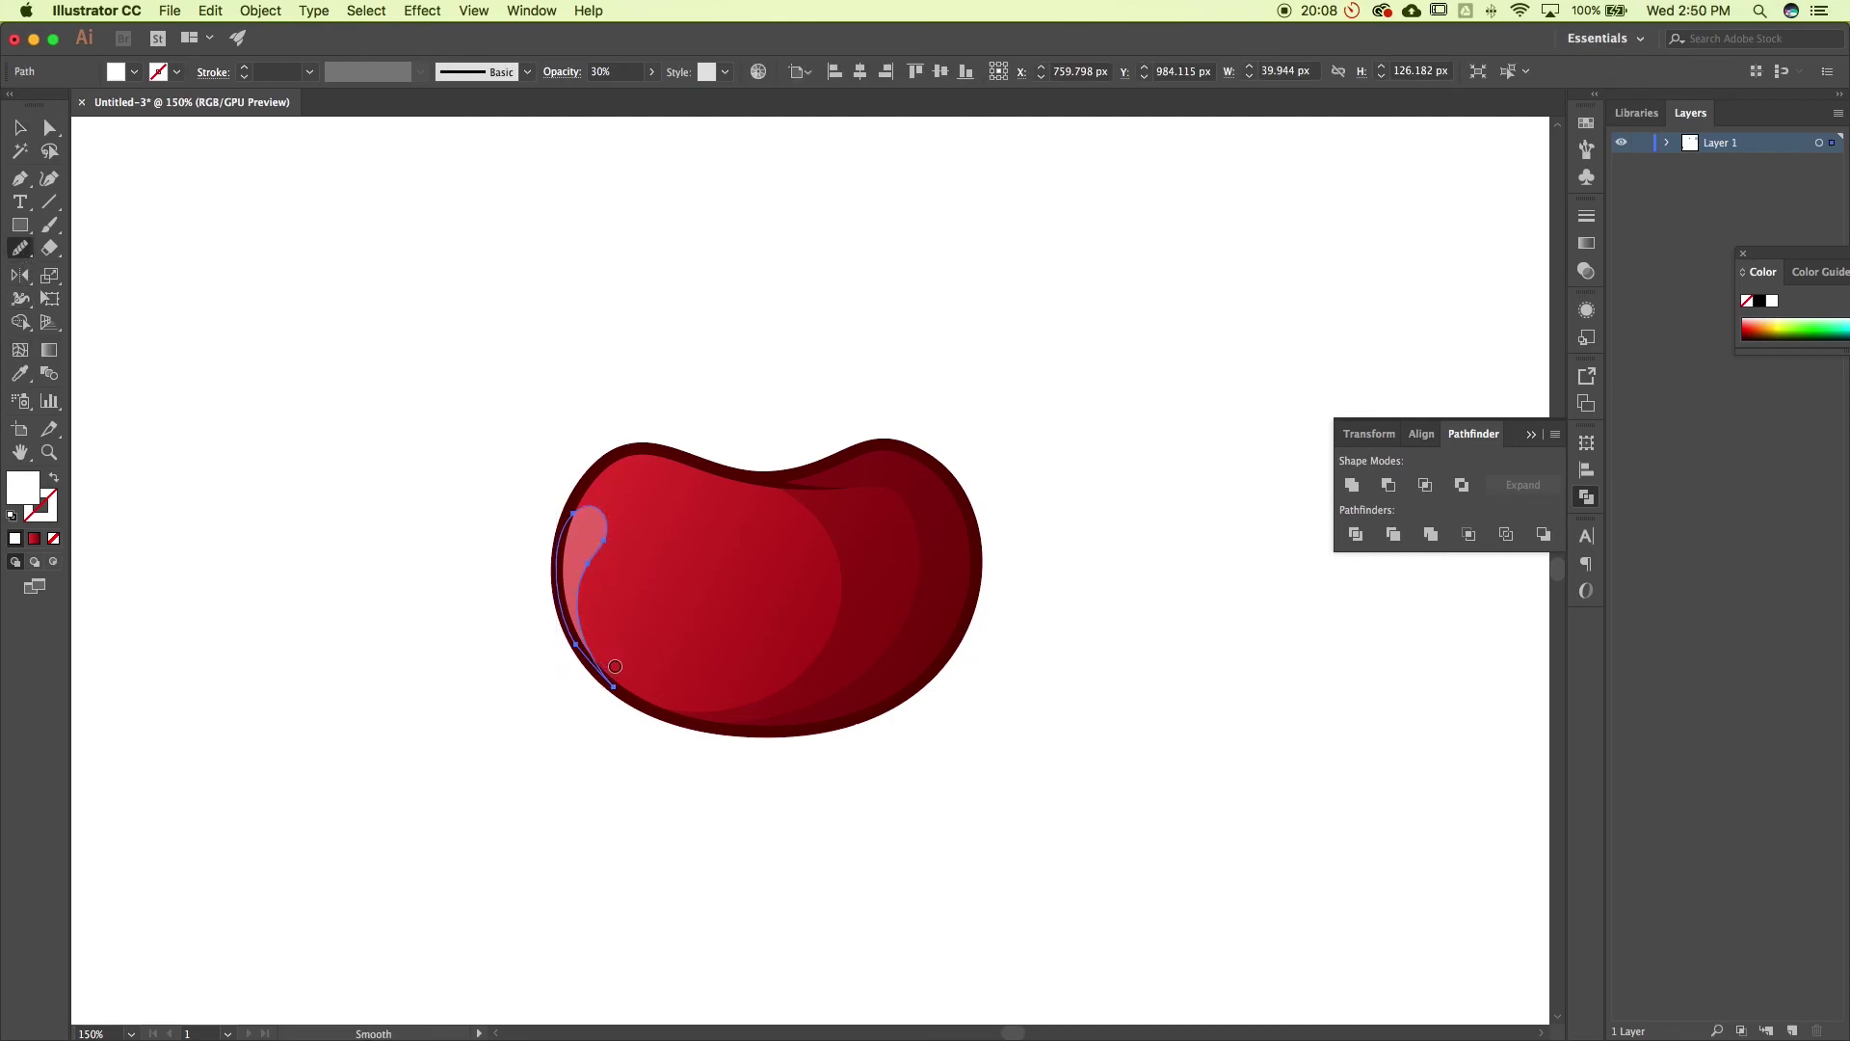
pyautogui.click(19, 127)
pyautogui.click(406, 413)
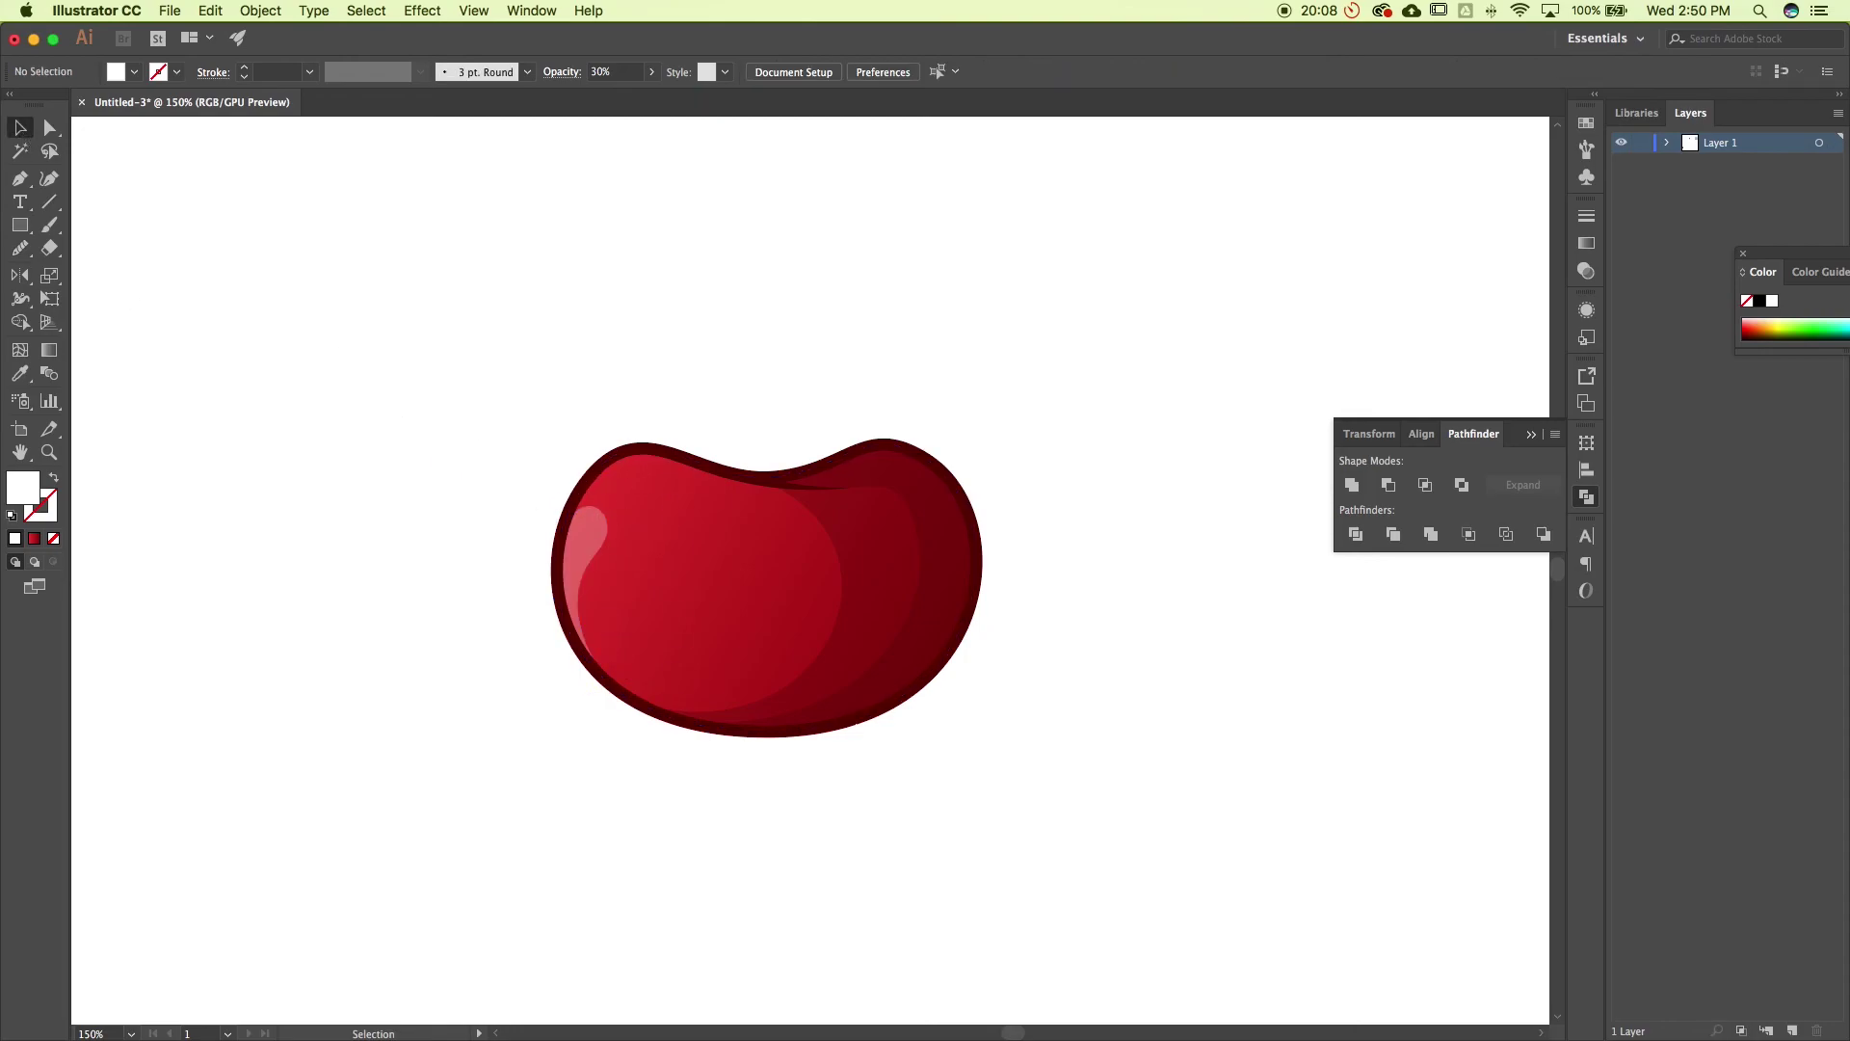
pyautogui.click(19, 178)
# Draw a small oval on the upper-left edge and eyedropper the left highlight's 30% white fill onto it
pyautogui.moveTo(606, 462)
pyautogui.mouseDown()
pyautogui.moveTo(582, 482)
pyautogui.moveTo(644, 492)
pyautogui.moveTo(683, 465)
pyautogui.moveTo(581, 481)
pyautogui.mouseUp()
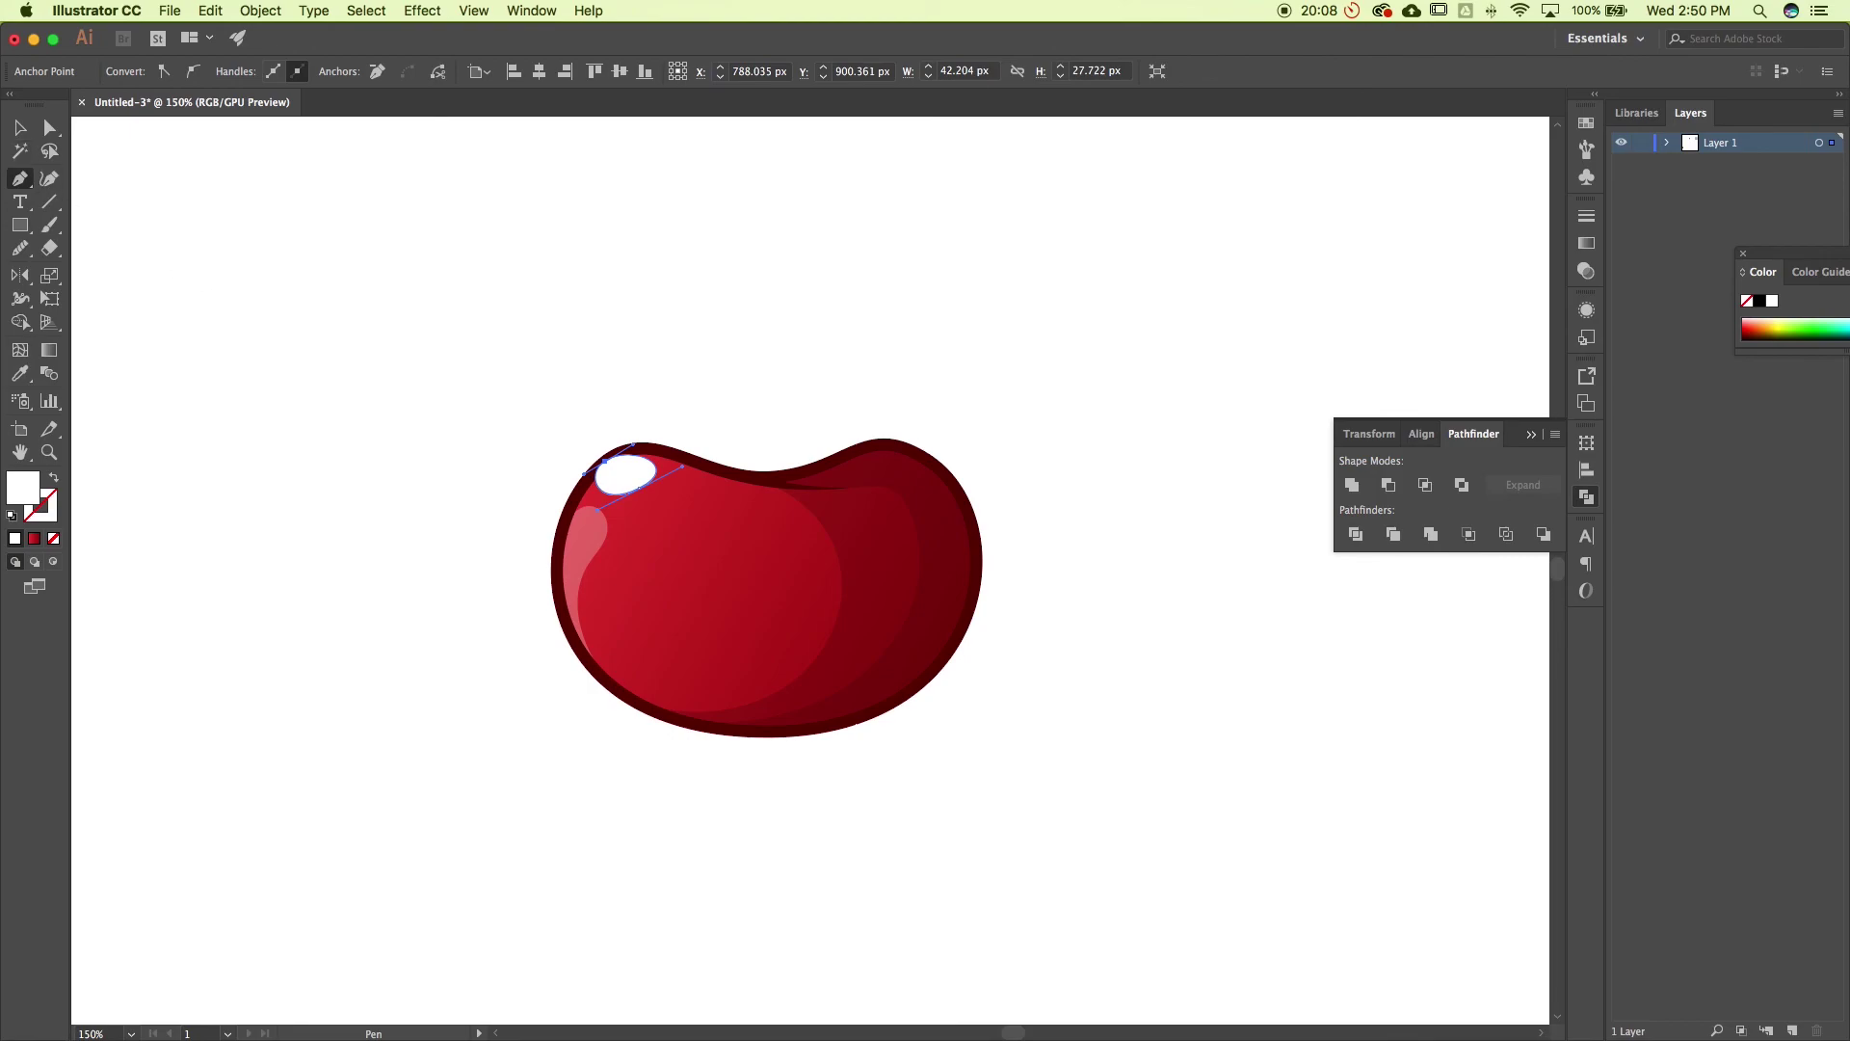
pyautogui.click(20, 128)
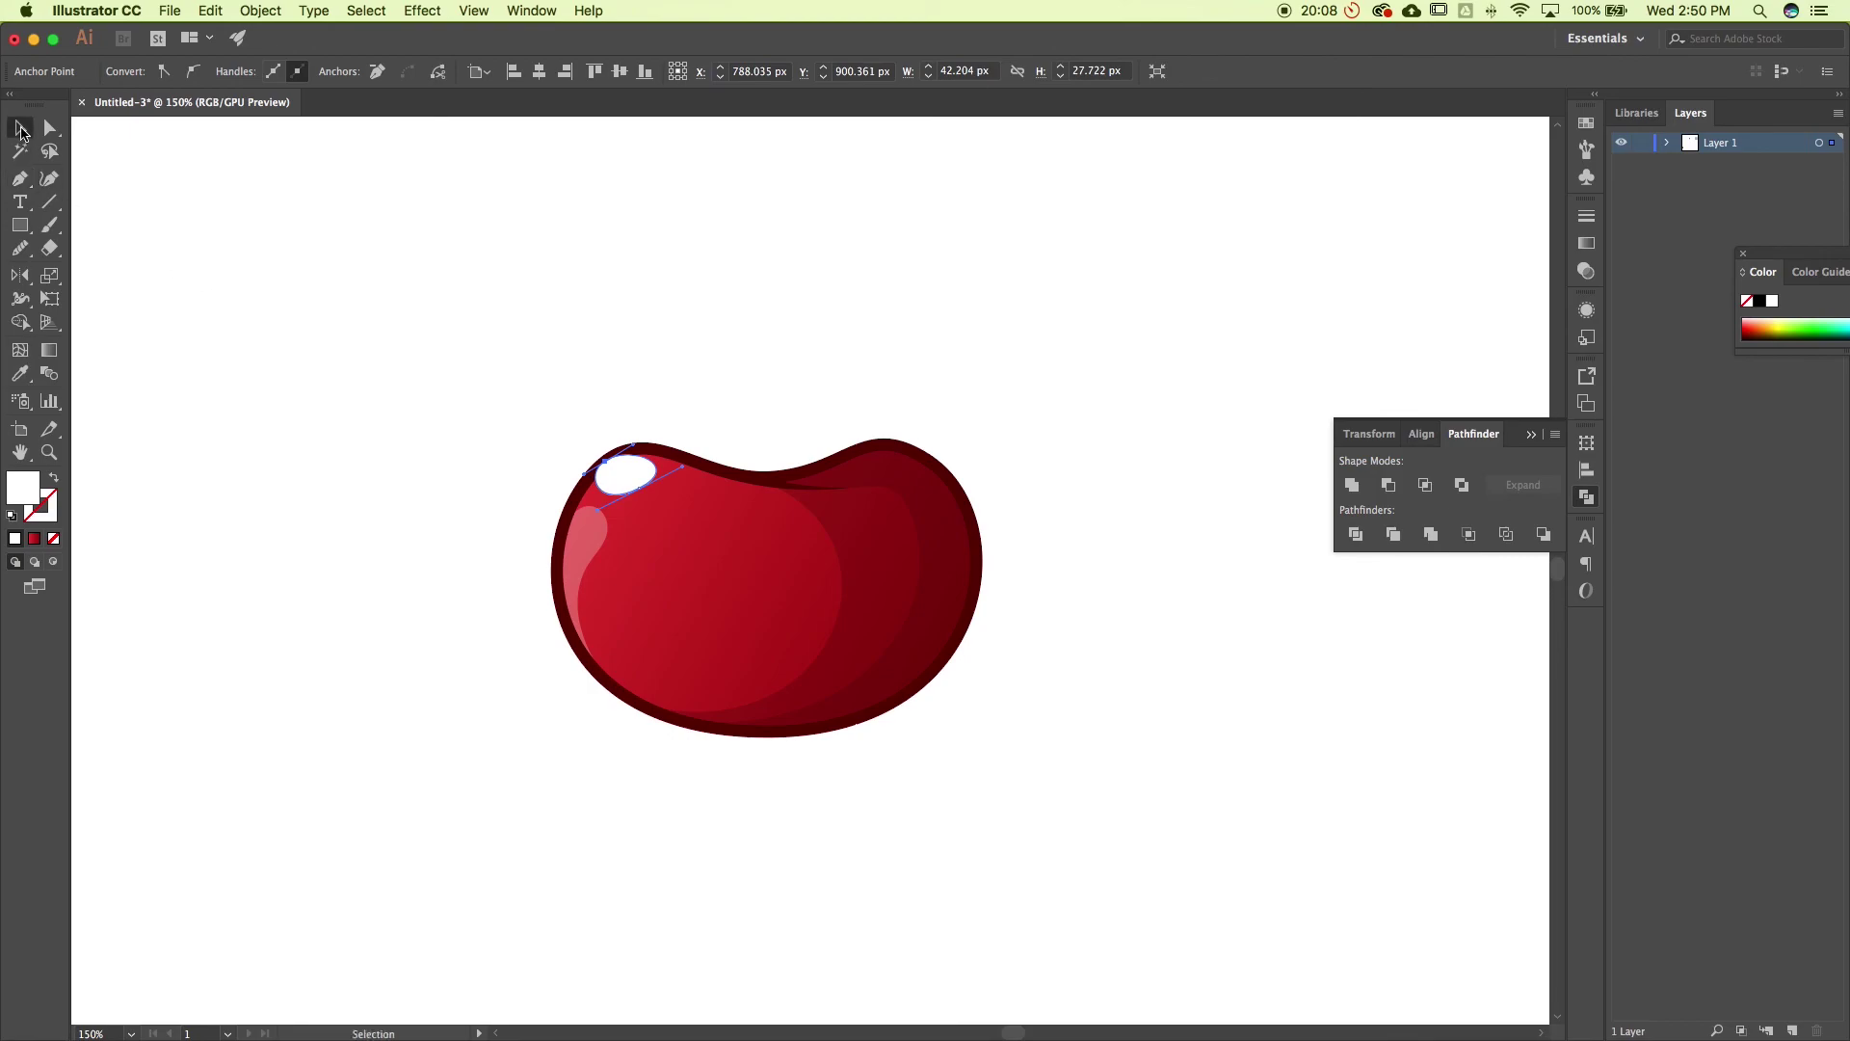
pyautogui.press('i')
pyautogui.click(586, 545)
# Check the top highlight by selecting and deselecting it, then zoom out to the whole artboard
pyautogui.press('v')
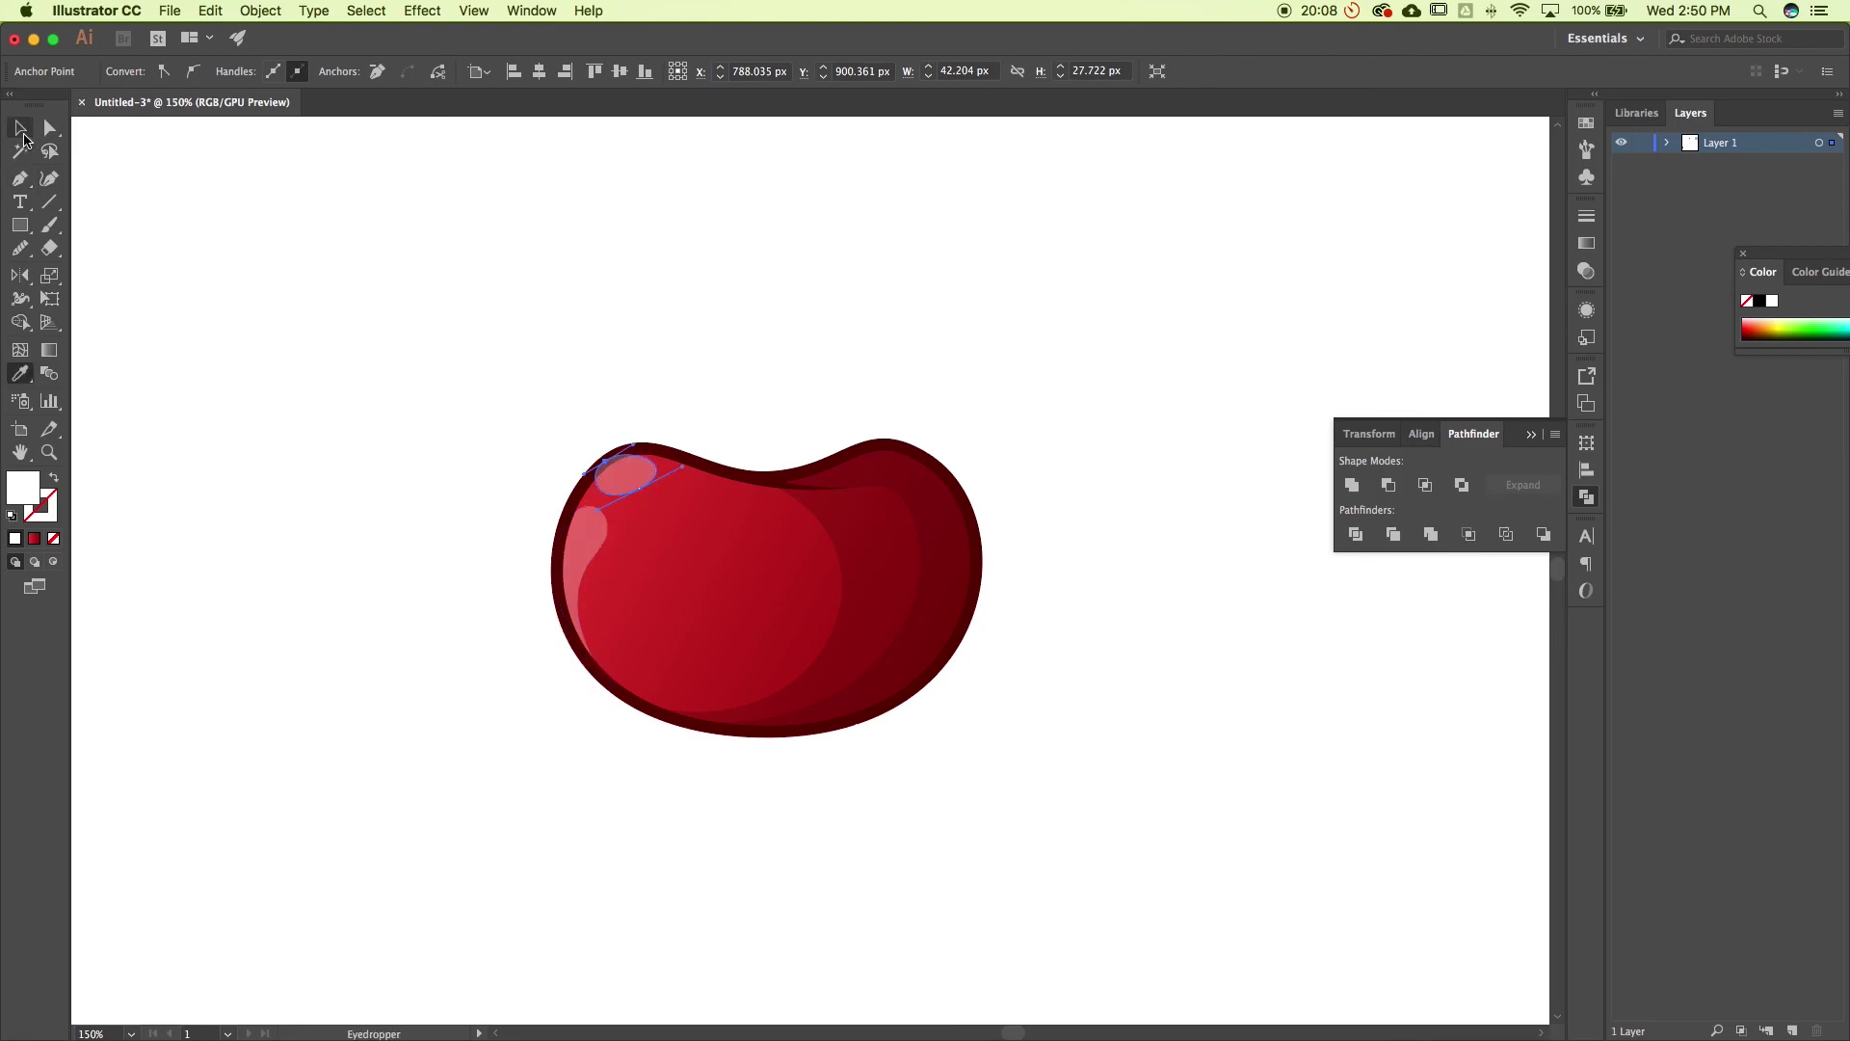
pyautogui.click(518, 429)
pyautogui.click(620, 479)
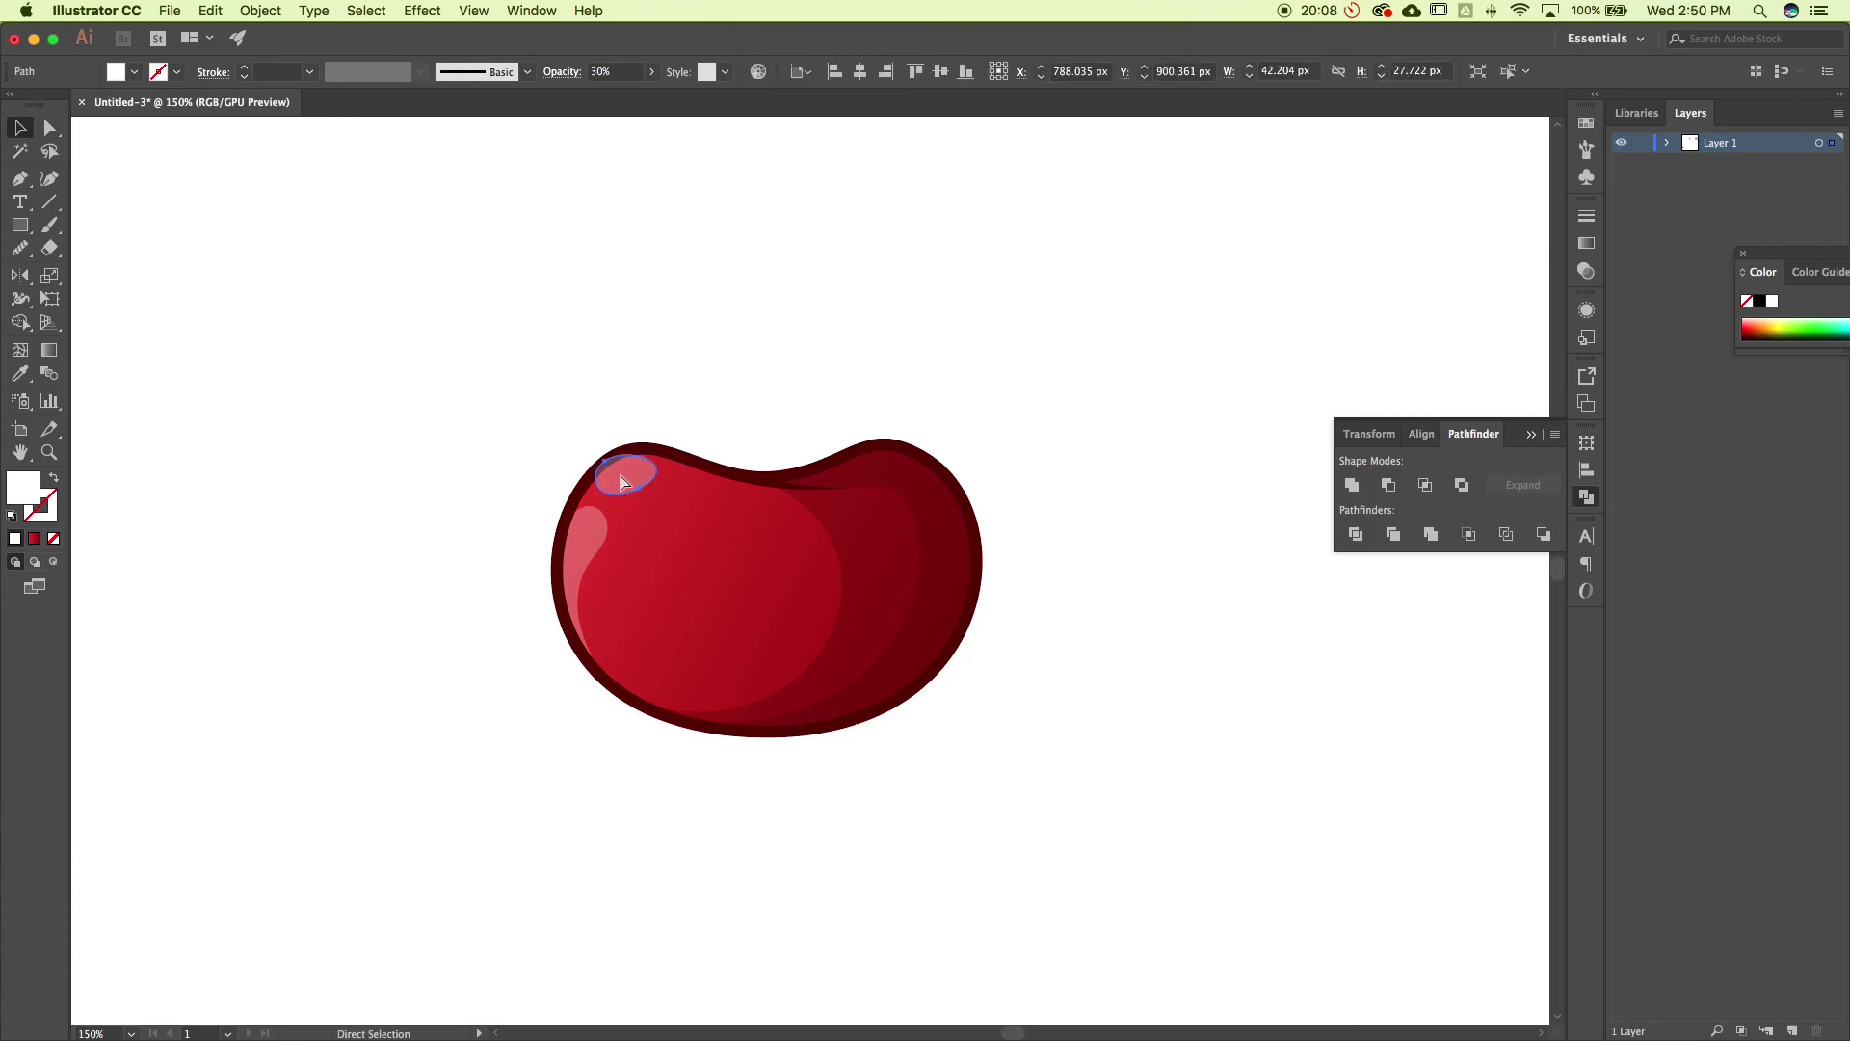
pyautogui.click(428, 458)
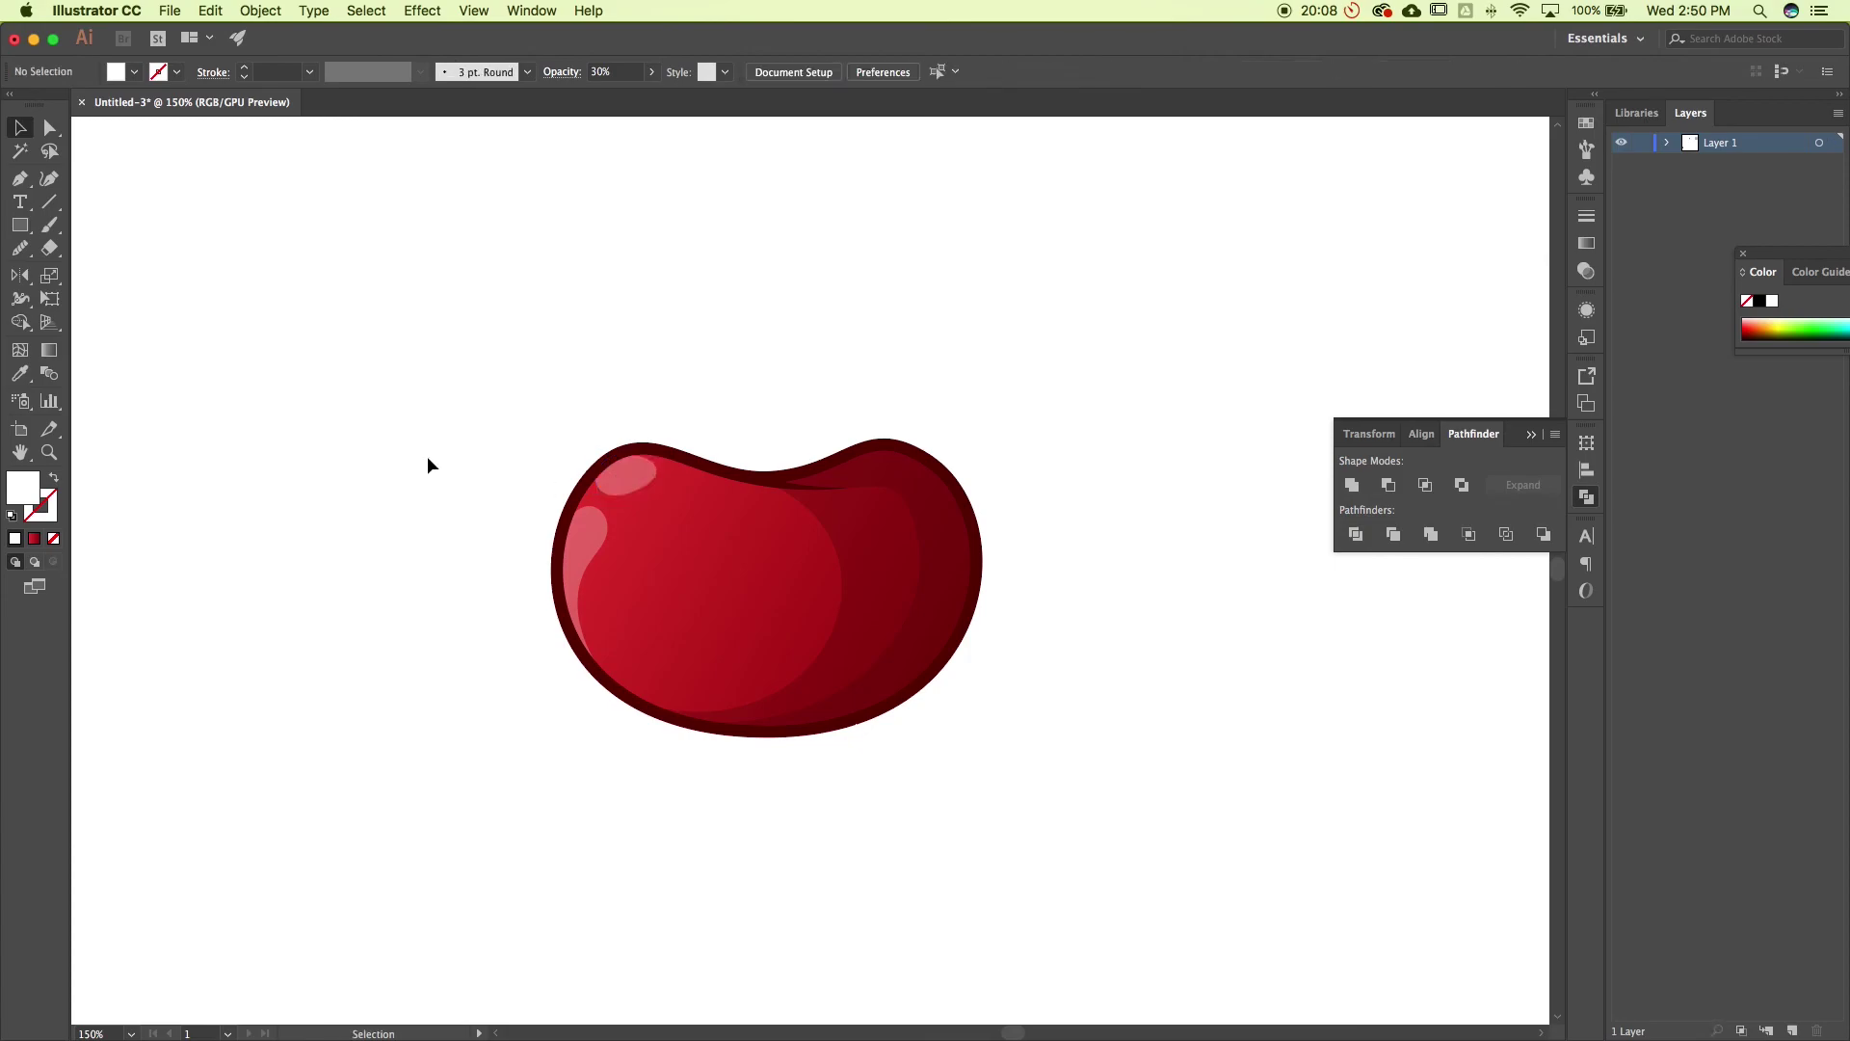
pyautogui.press('super+z')
pyautogui.press('super+z')
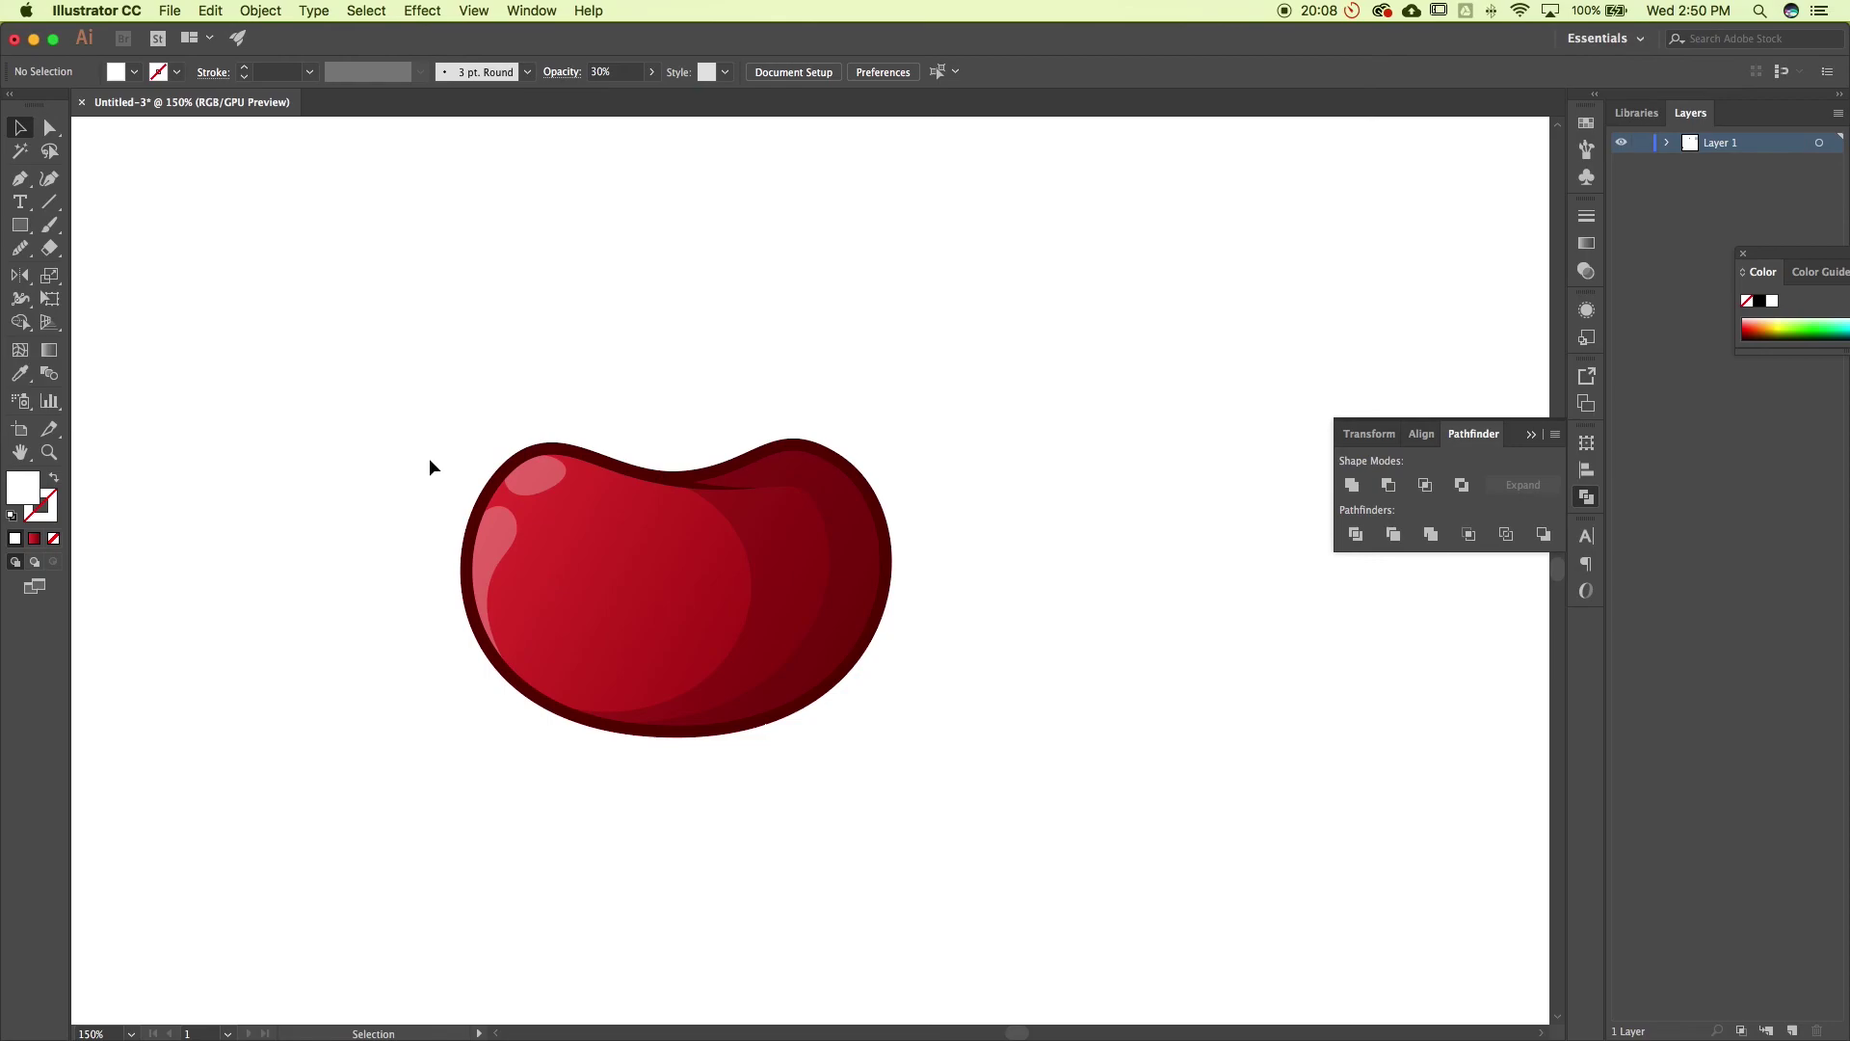
pyautogui.press('super+minus')
pyautogui.press('super+minus')
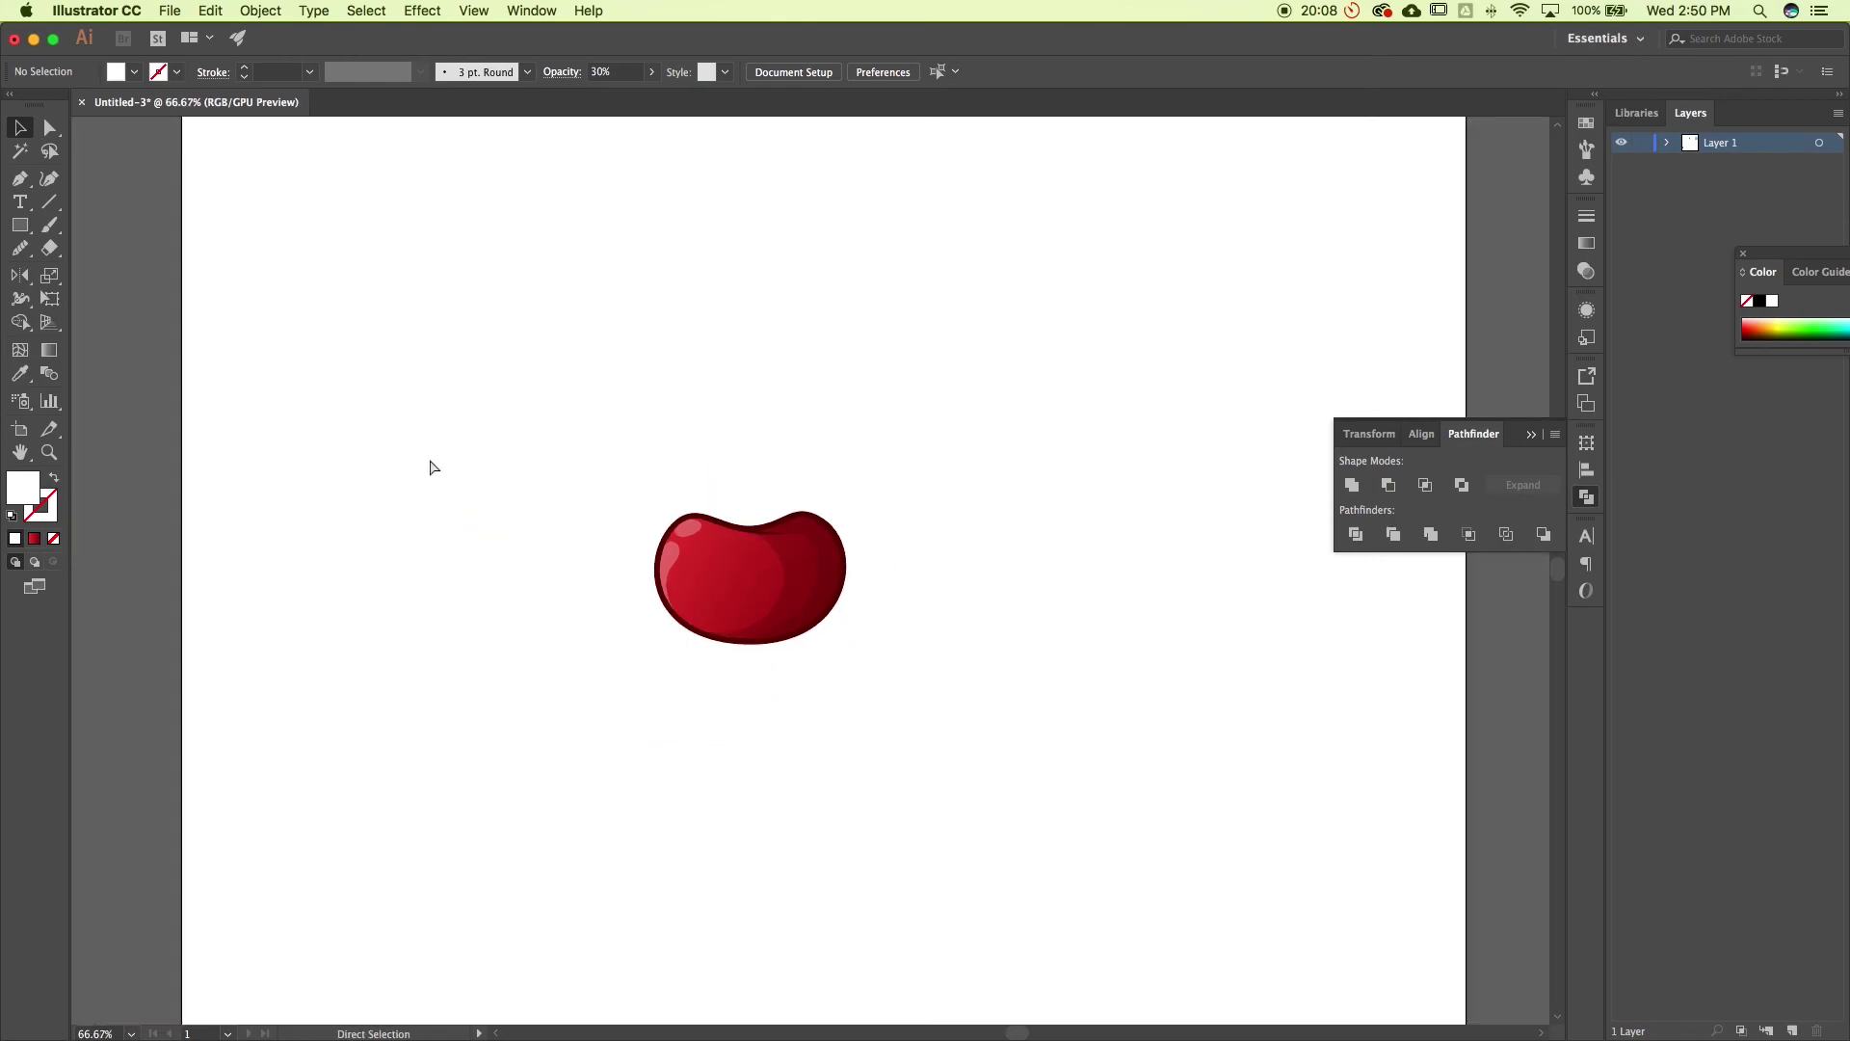
# Pen-draw a two-anchor curved path along the cherry's lower-right bottom edge
pyautogui.press('super+plus')
pyautogui.press('super+plus')
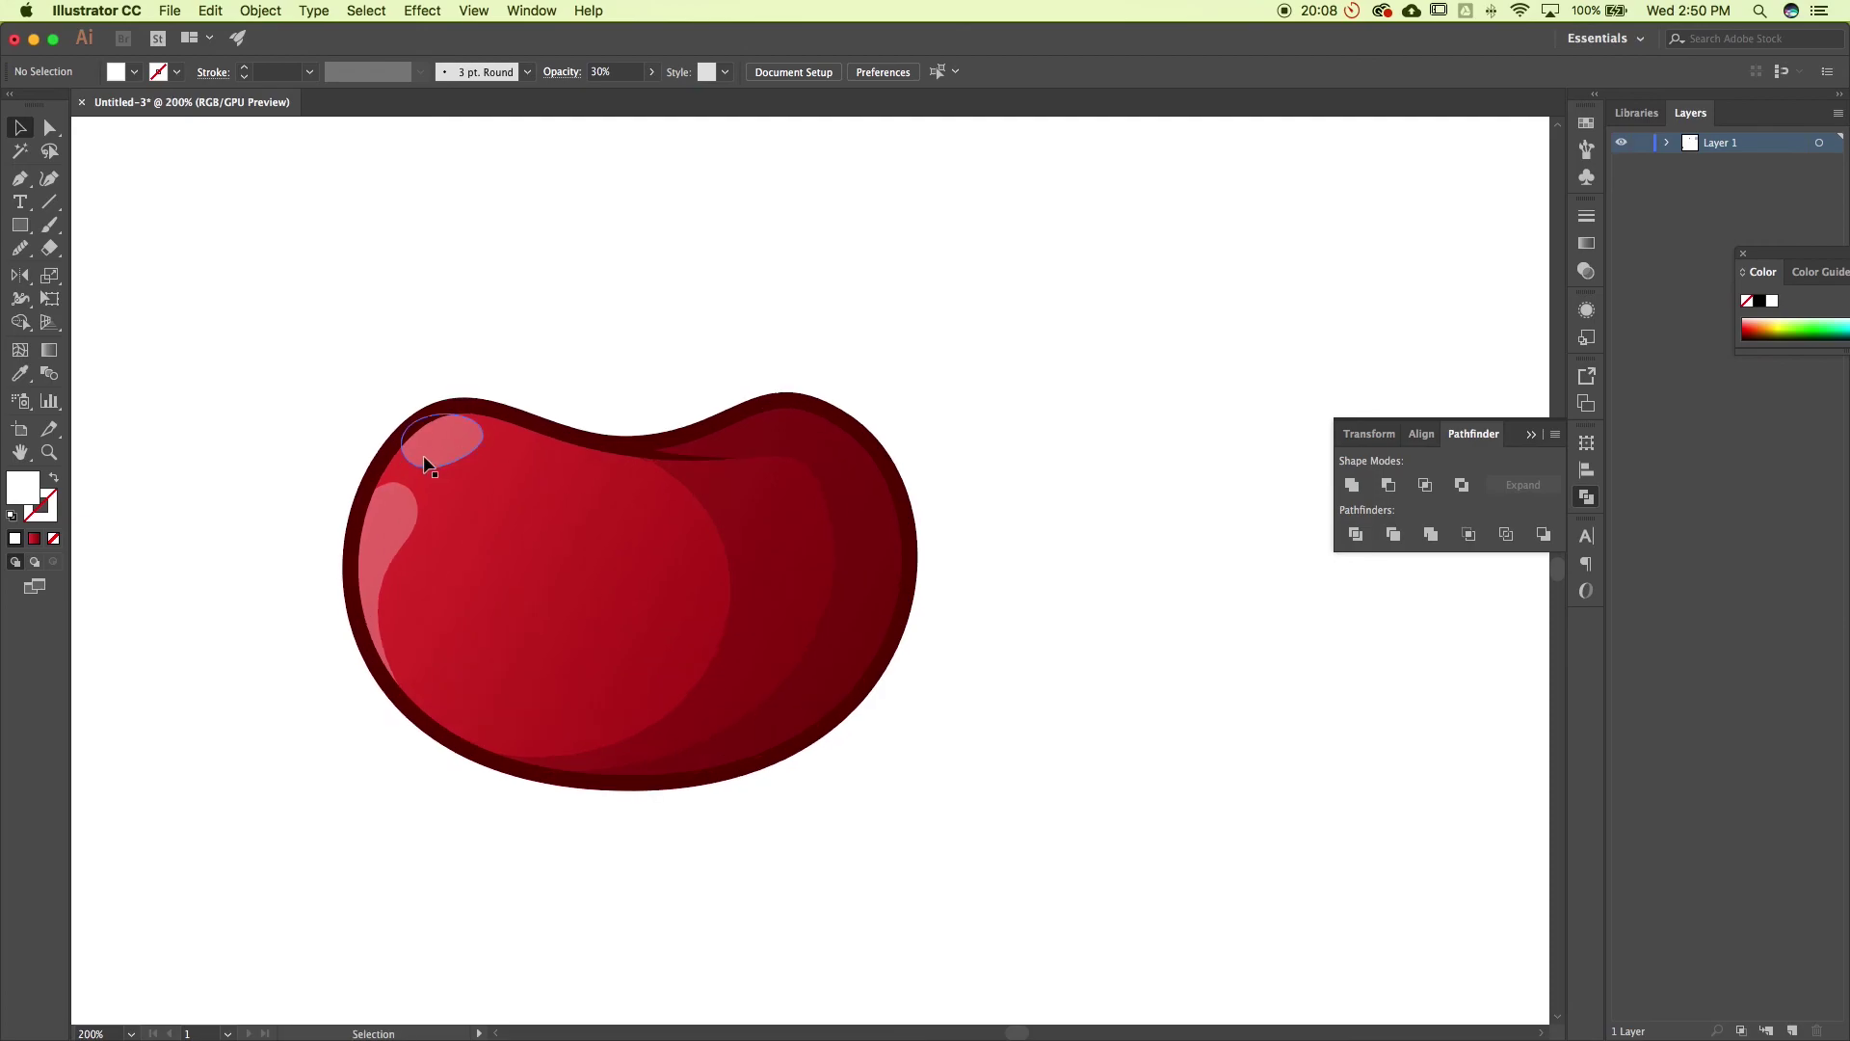
pyautogui.click(19, 178)
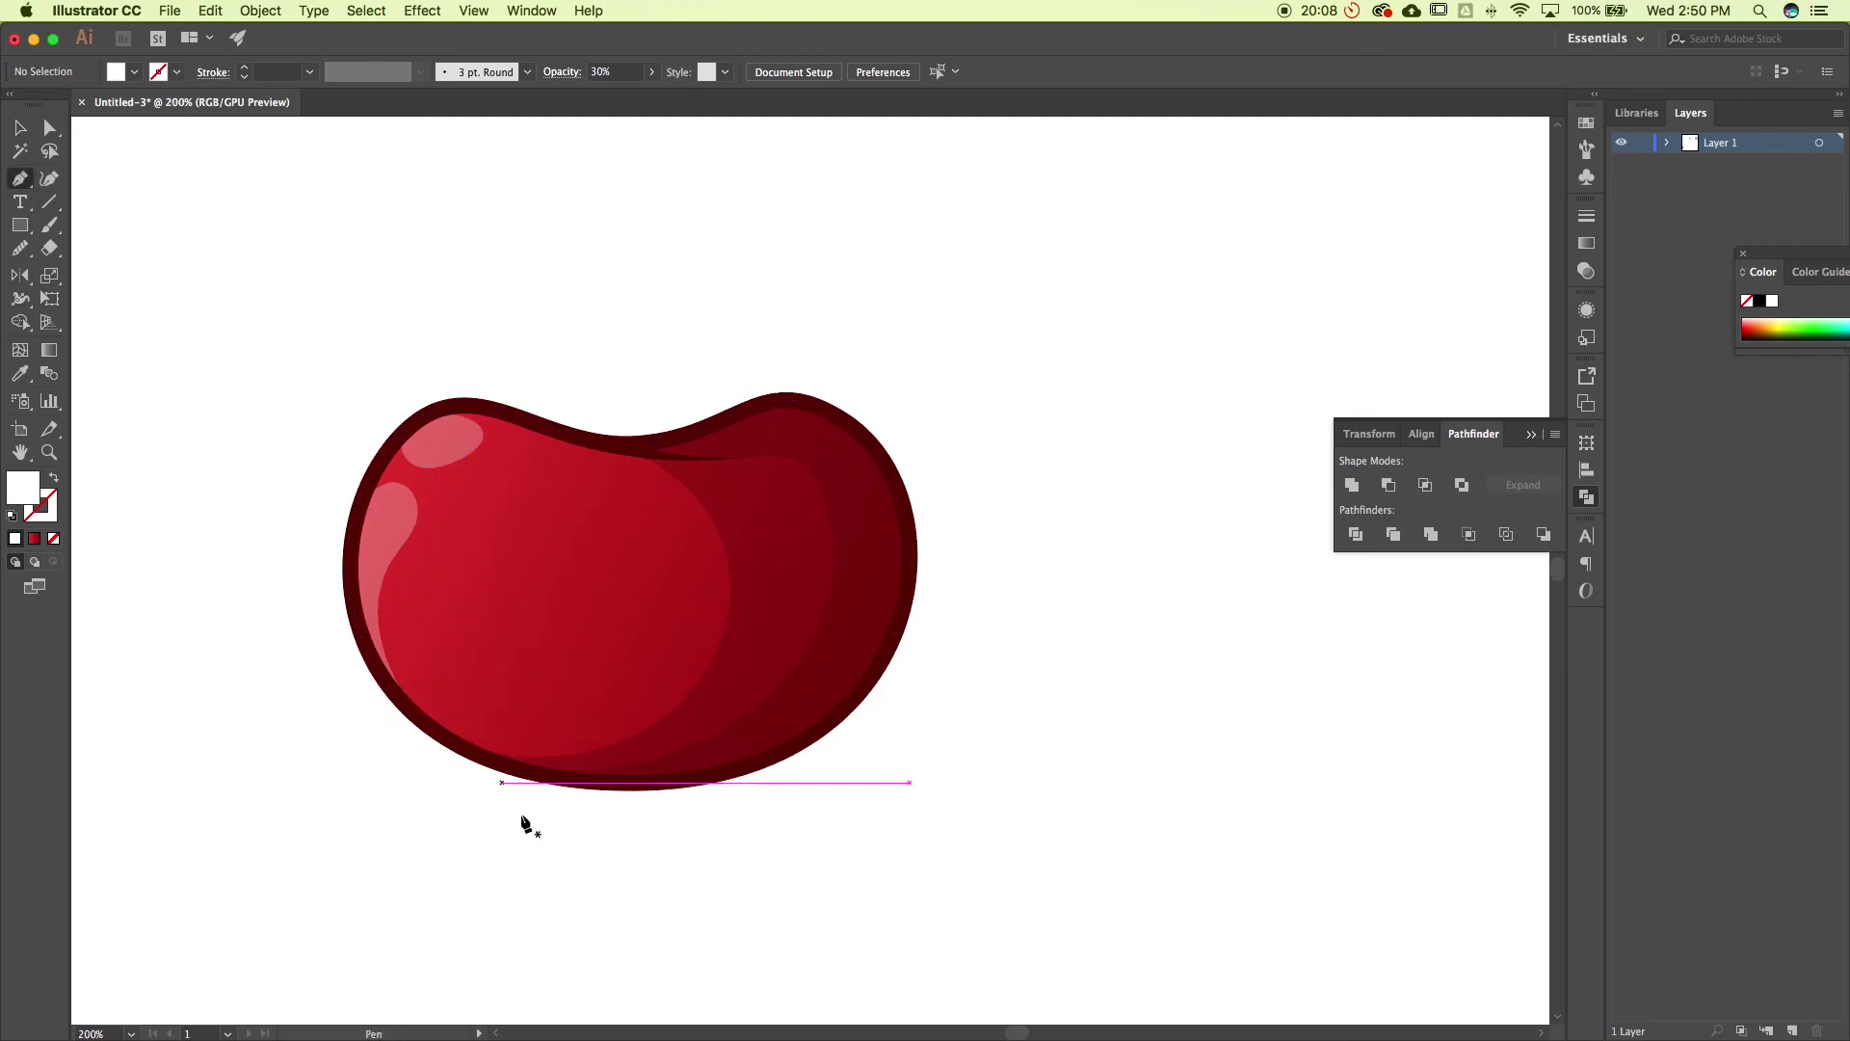
pyautogui.moveTo(522, 769); pyautogui.dragTo(616, 781)
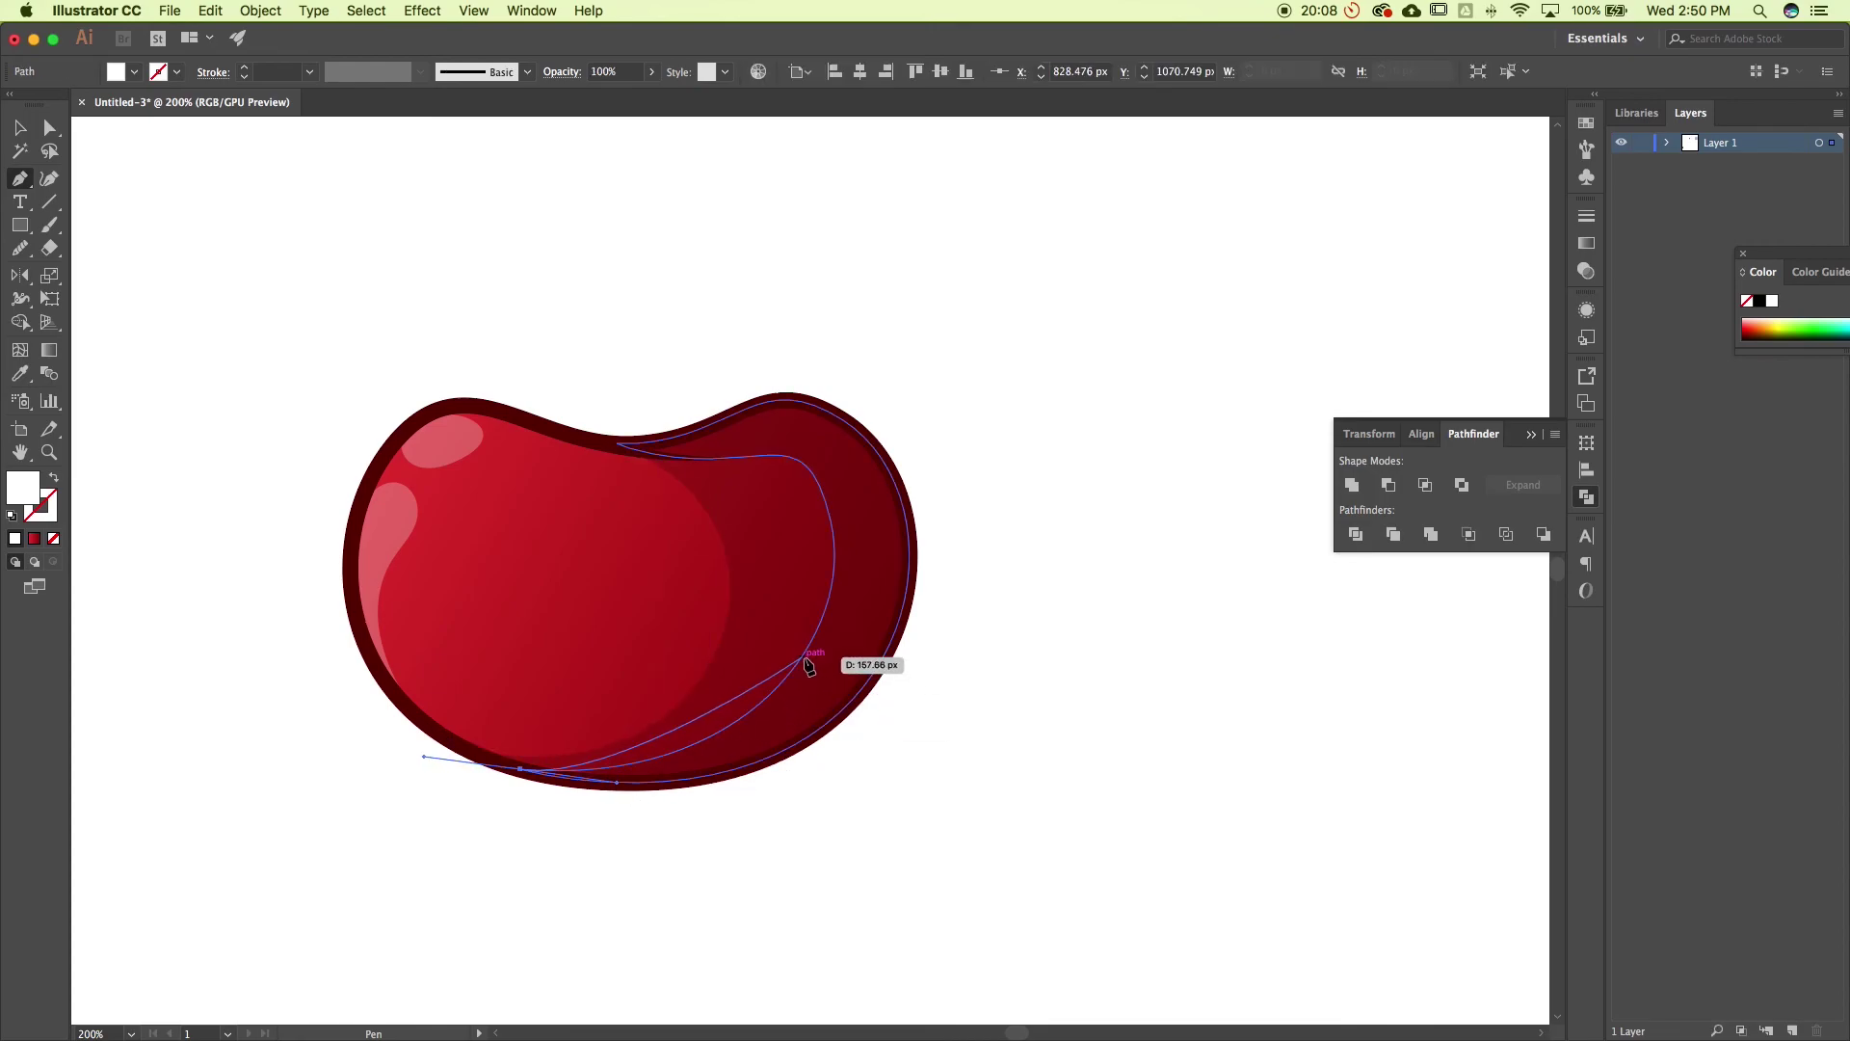
pyautogui.moveTo(803, 658); pyautogui.dragTo(858, 578)
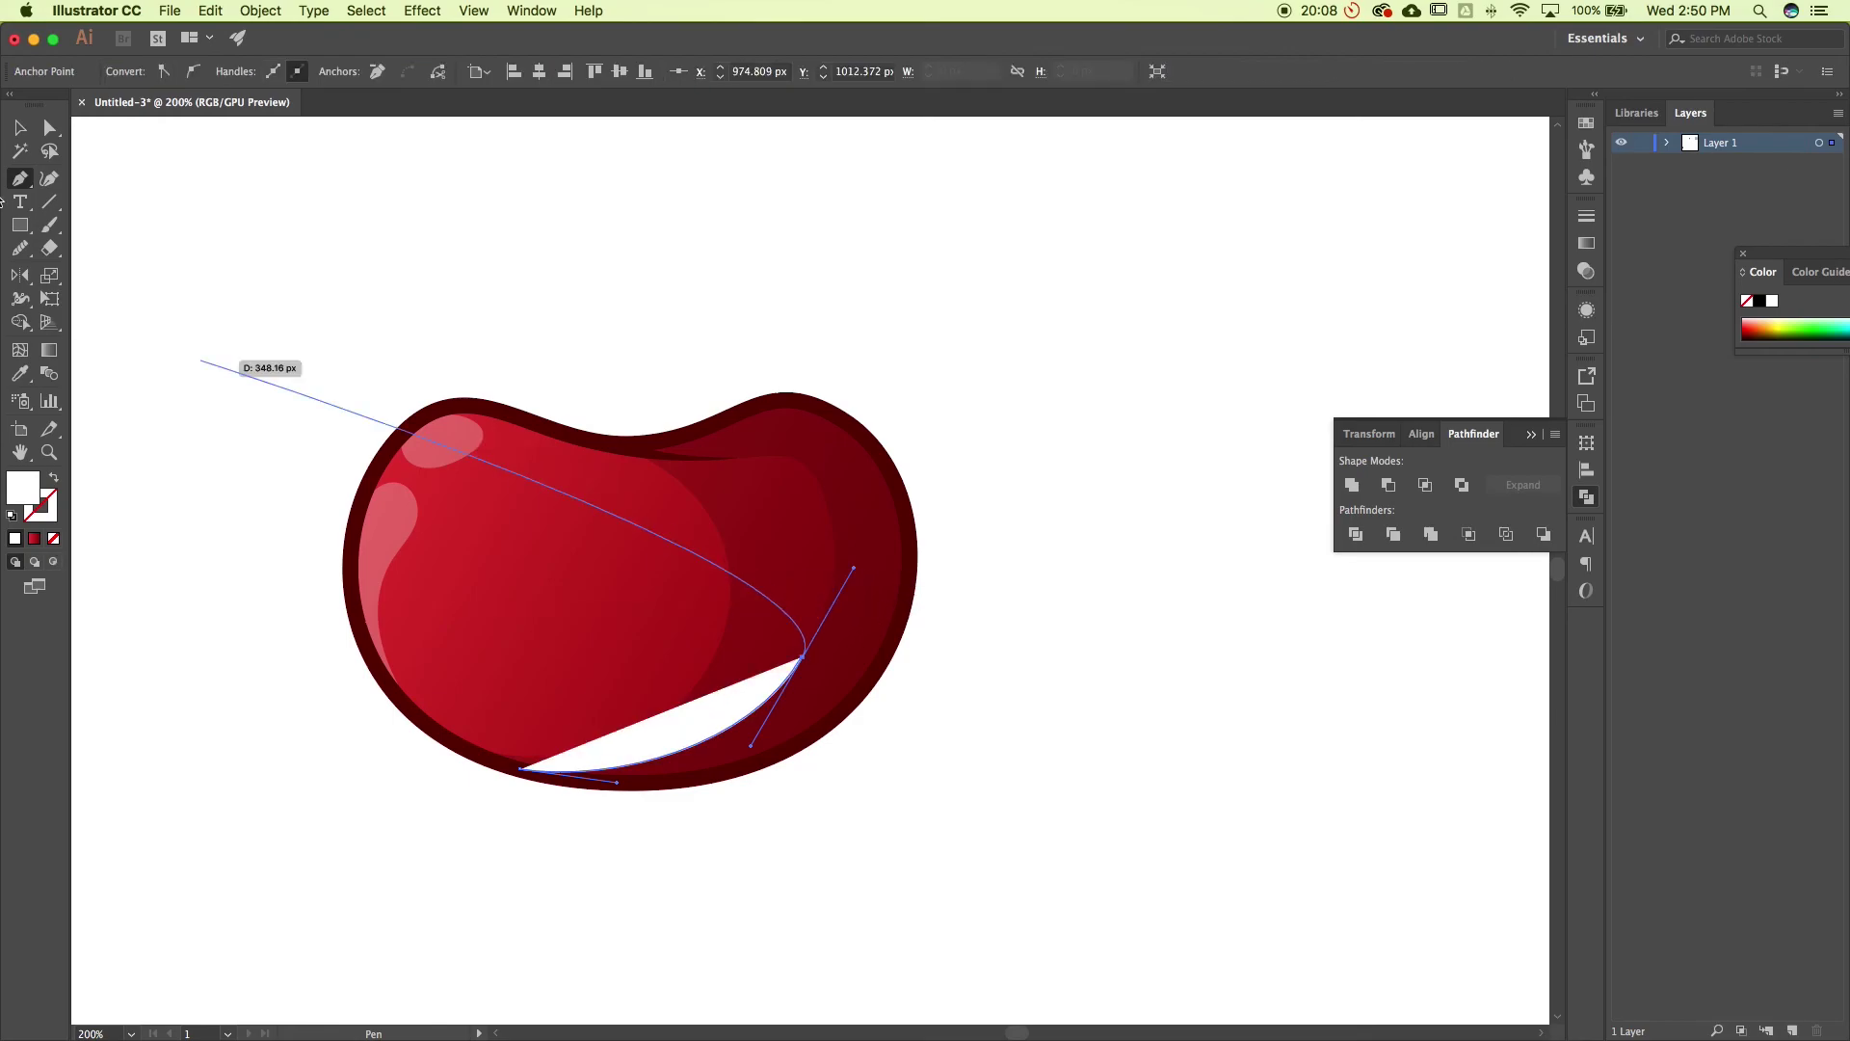
pyautogui.press('v')
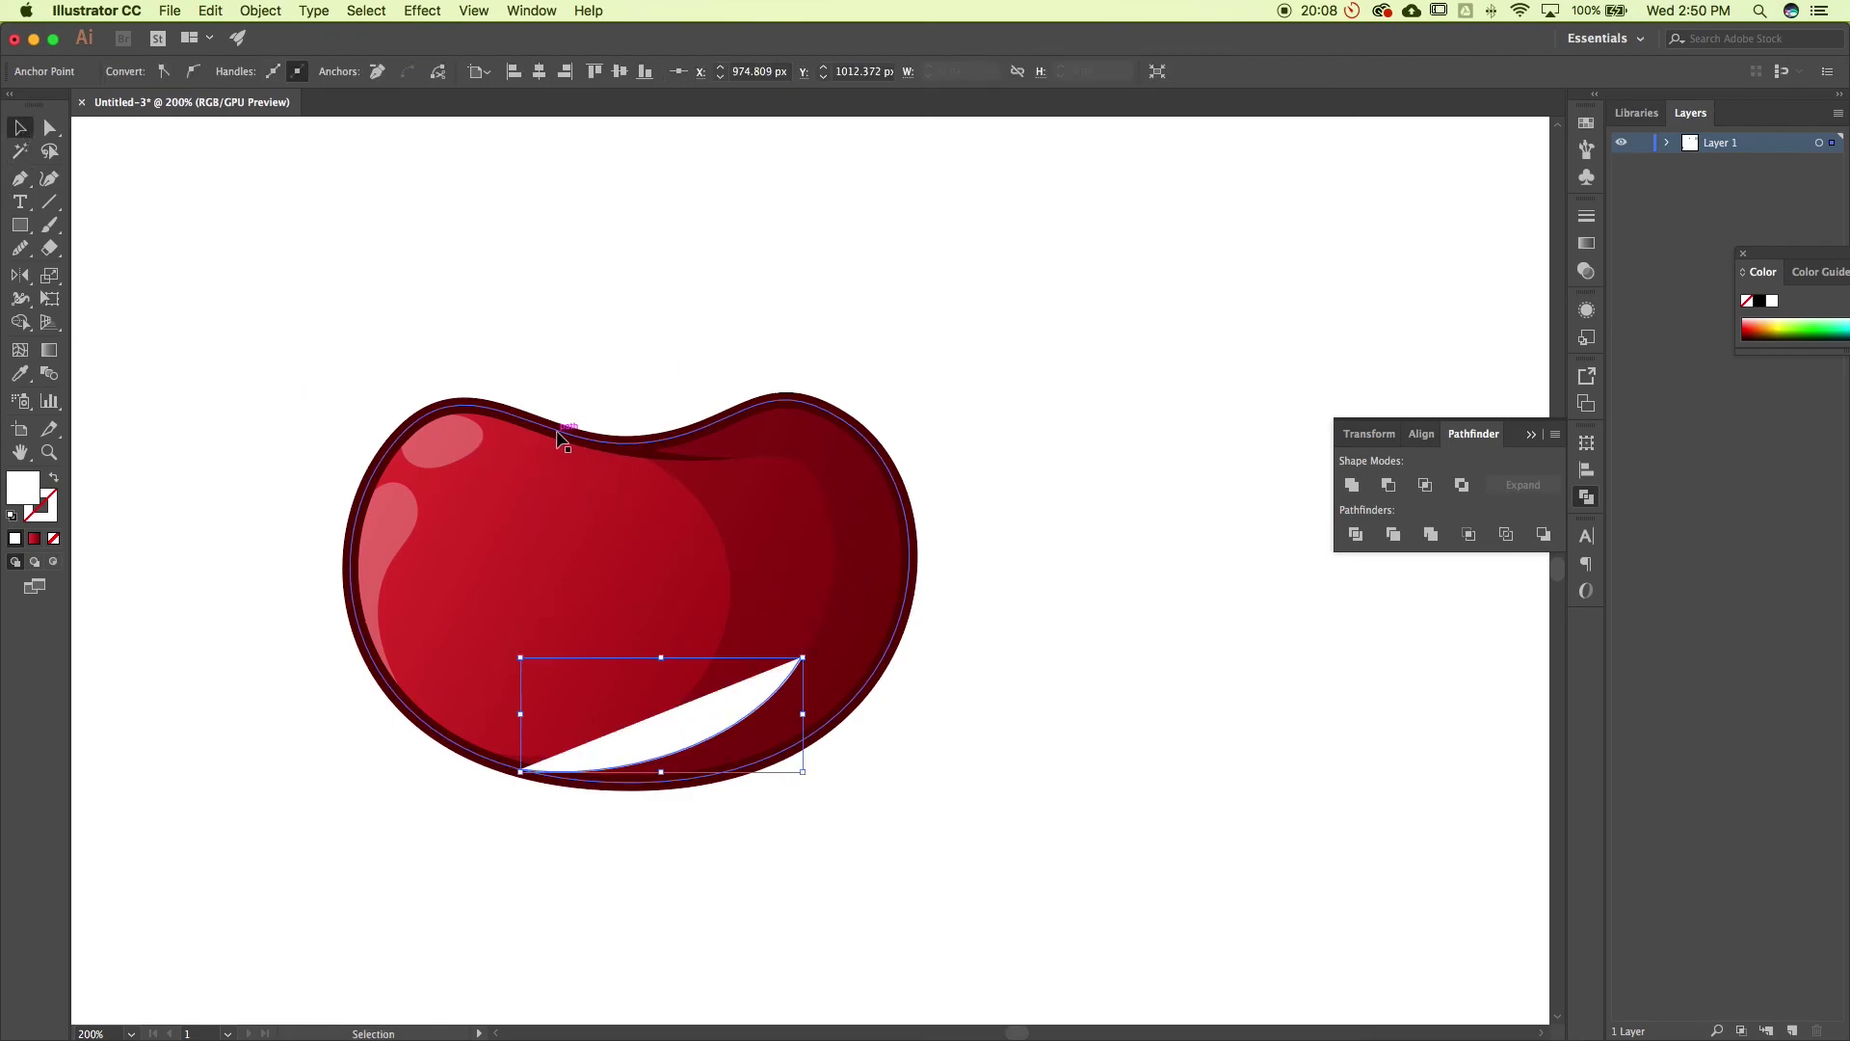
# Eyedropper the dark outline stroke, with no fill, onto the new curved path
pyautogui.press('i')
pyautogui.click(565, 420)
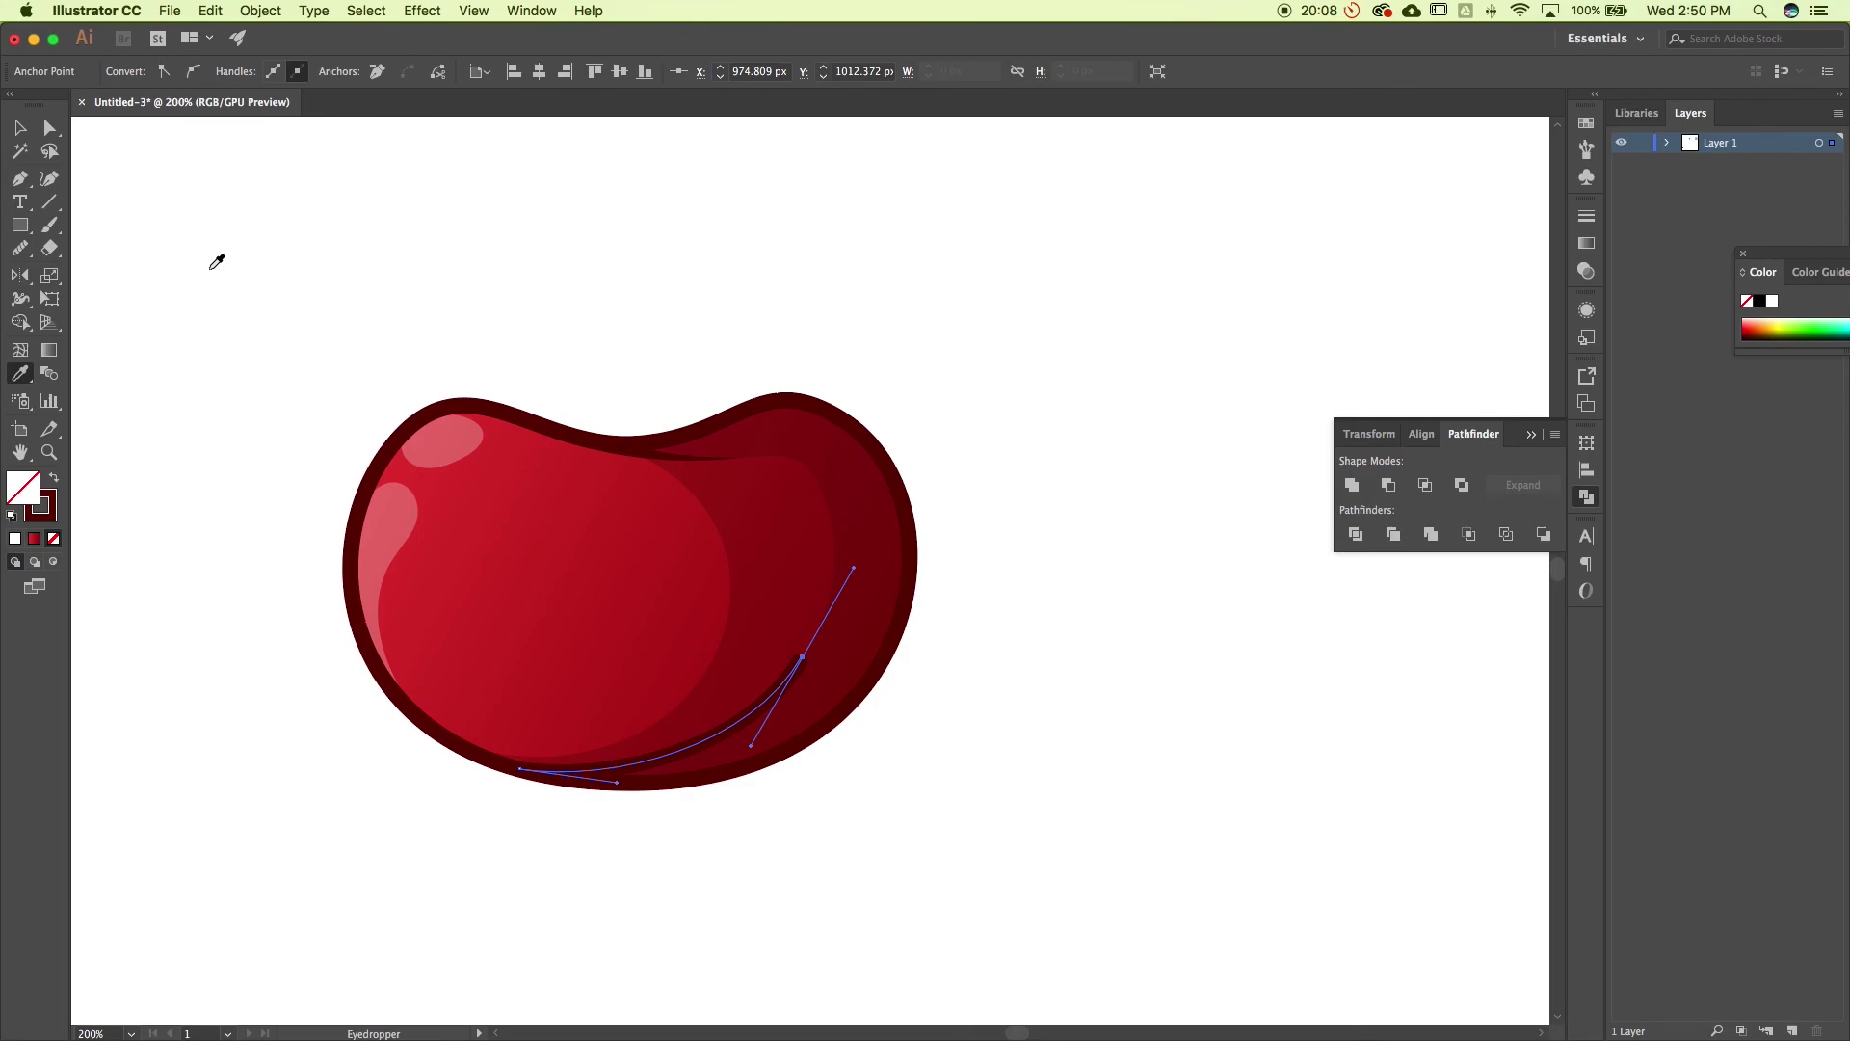
pyautogui.click(21, 129)
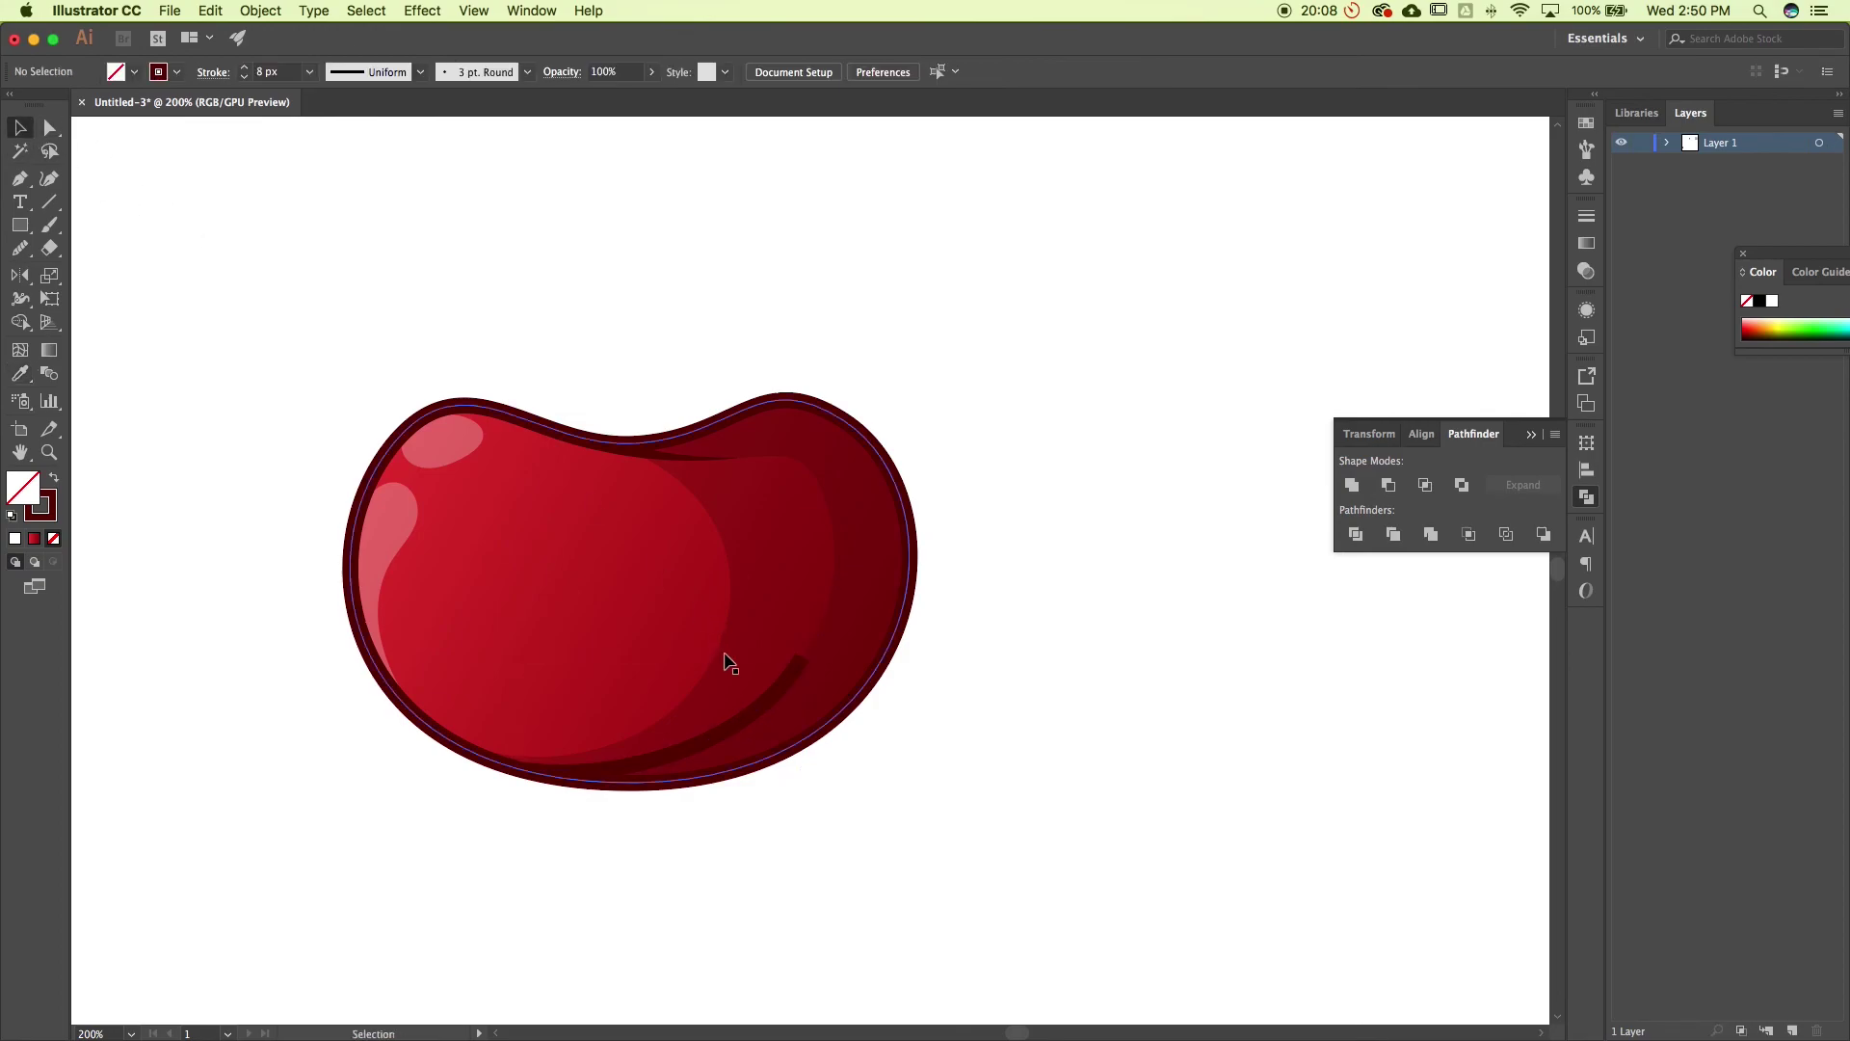
pyautogui.click(739, 734)
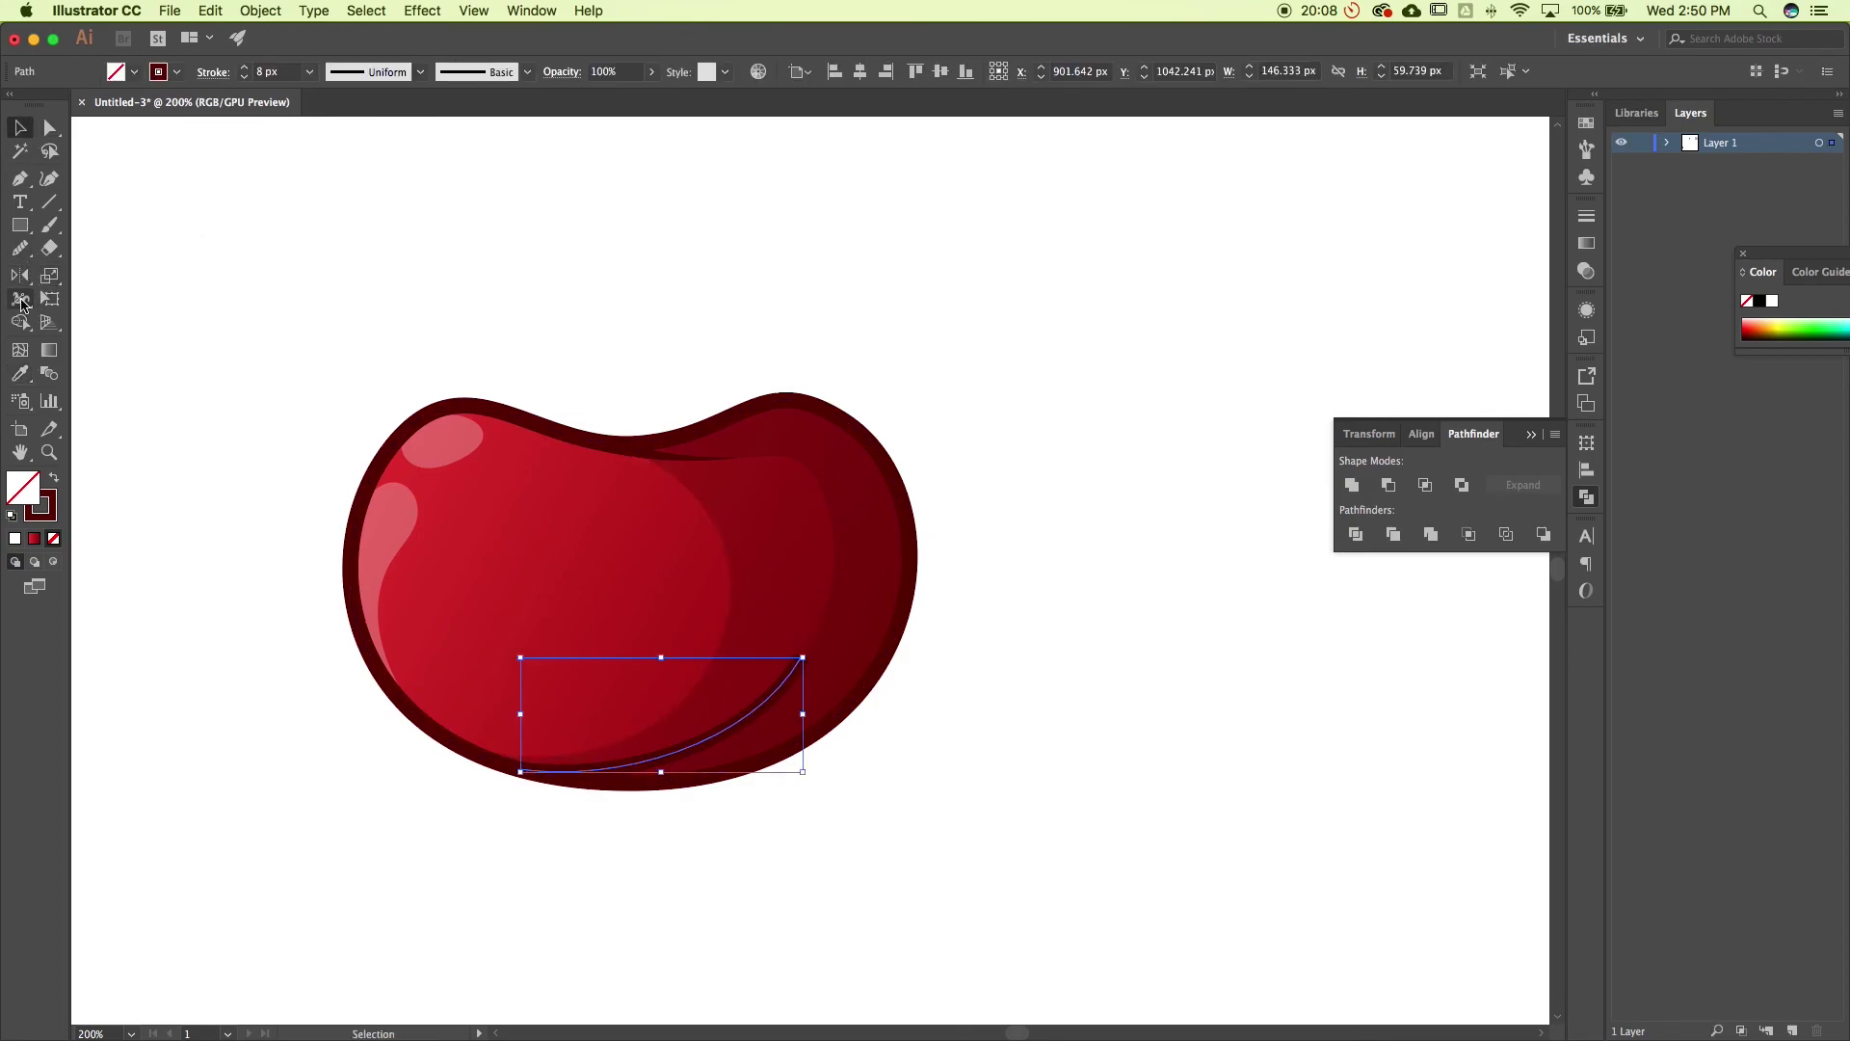
# Taper the curved line's ends and widen its middle with the Width tool
pyautogui.click(20, 299)
pyautogui.moveTo(806, 710); pyautogui.dragTo(796, 653)
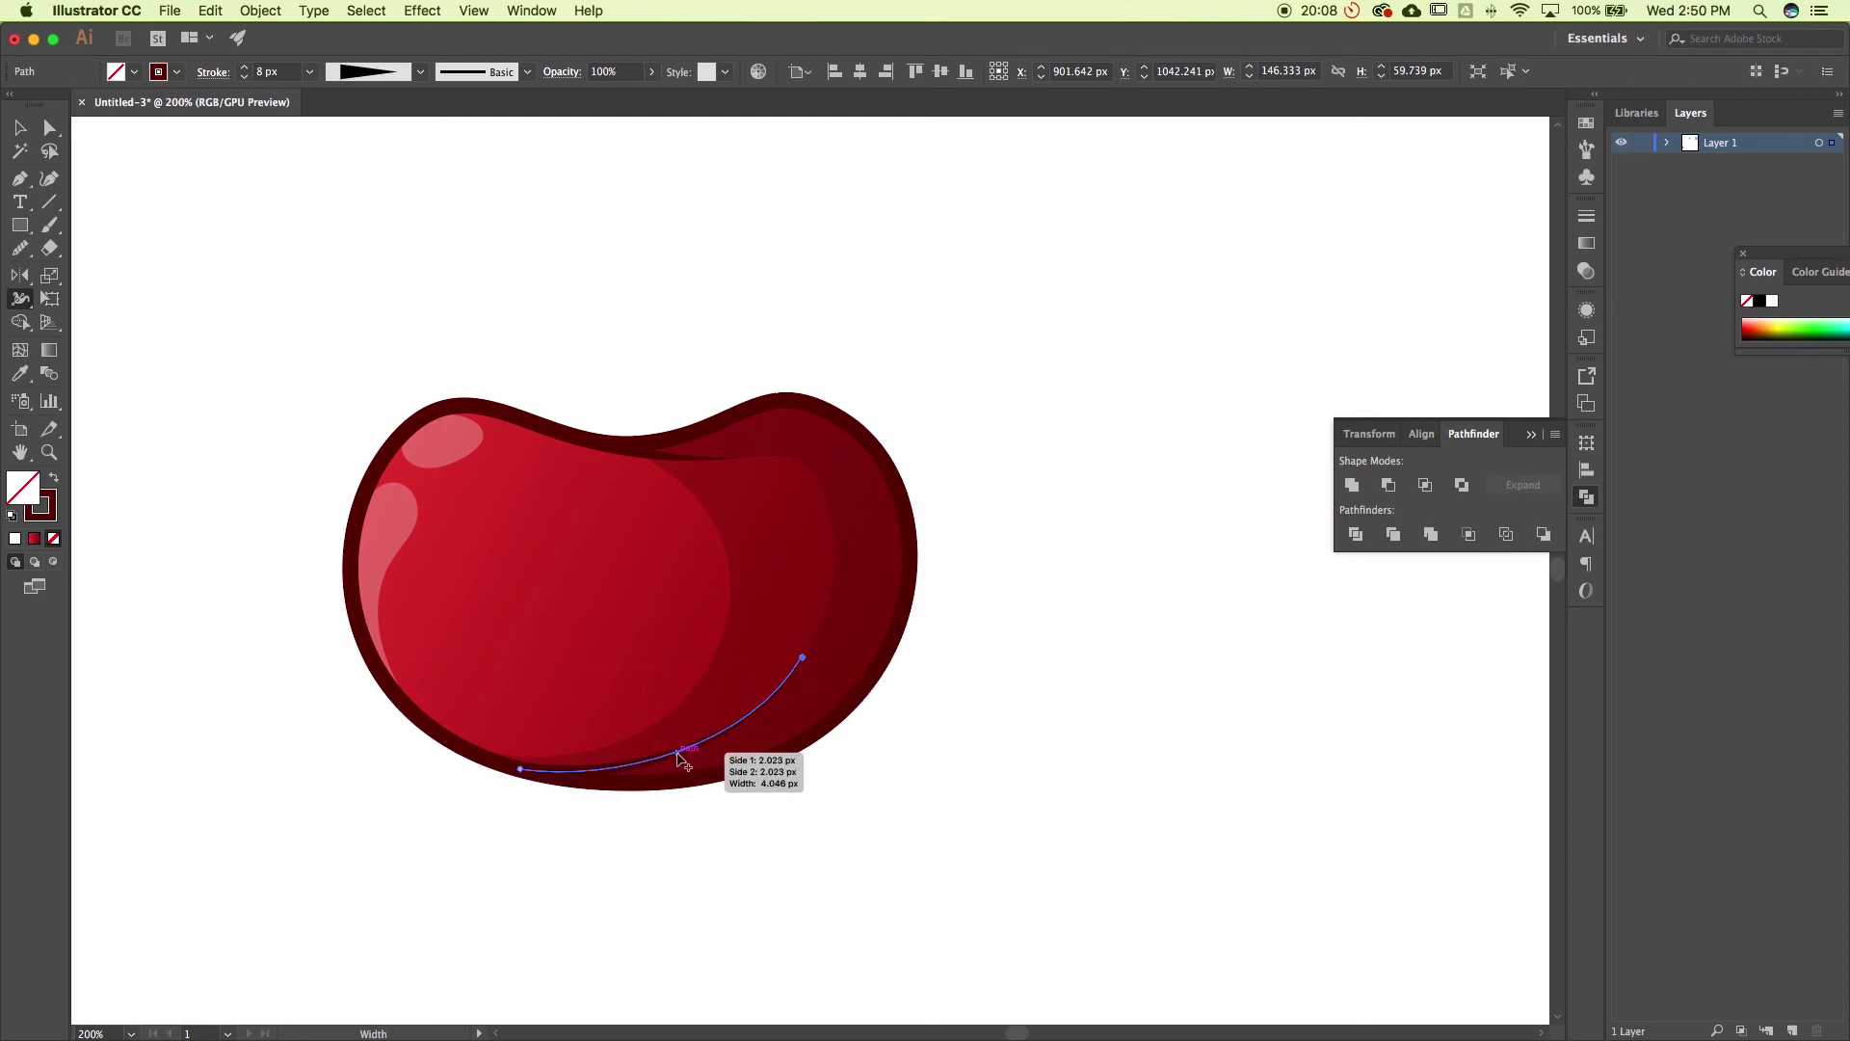
pyautogui.moveTo(675, 758); pyautogui.dragTo(669, 757)
pyautogui.click(20, 126)
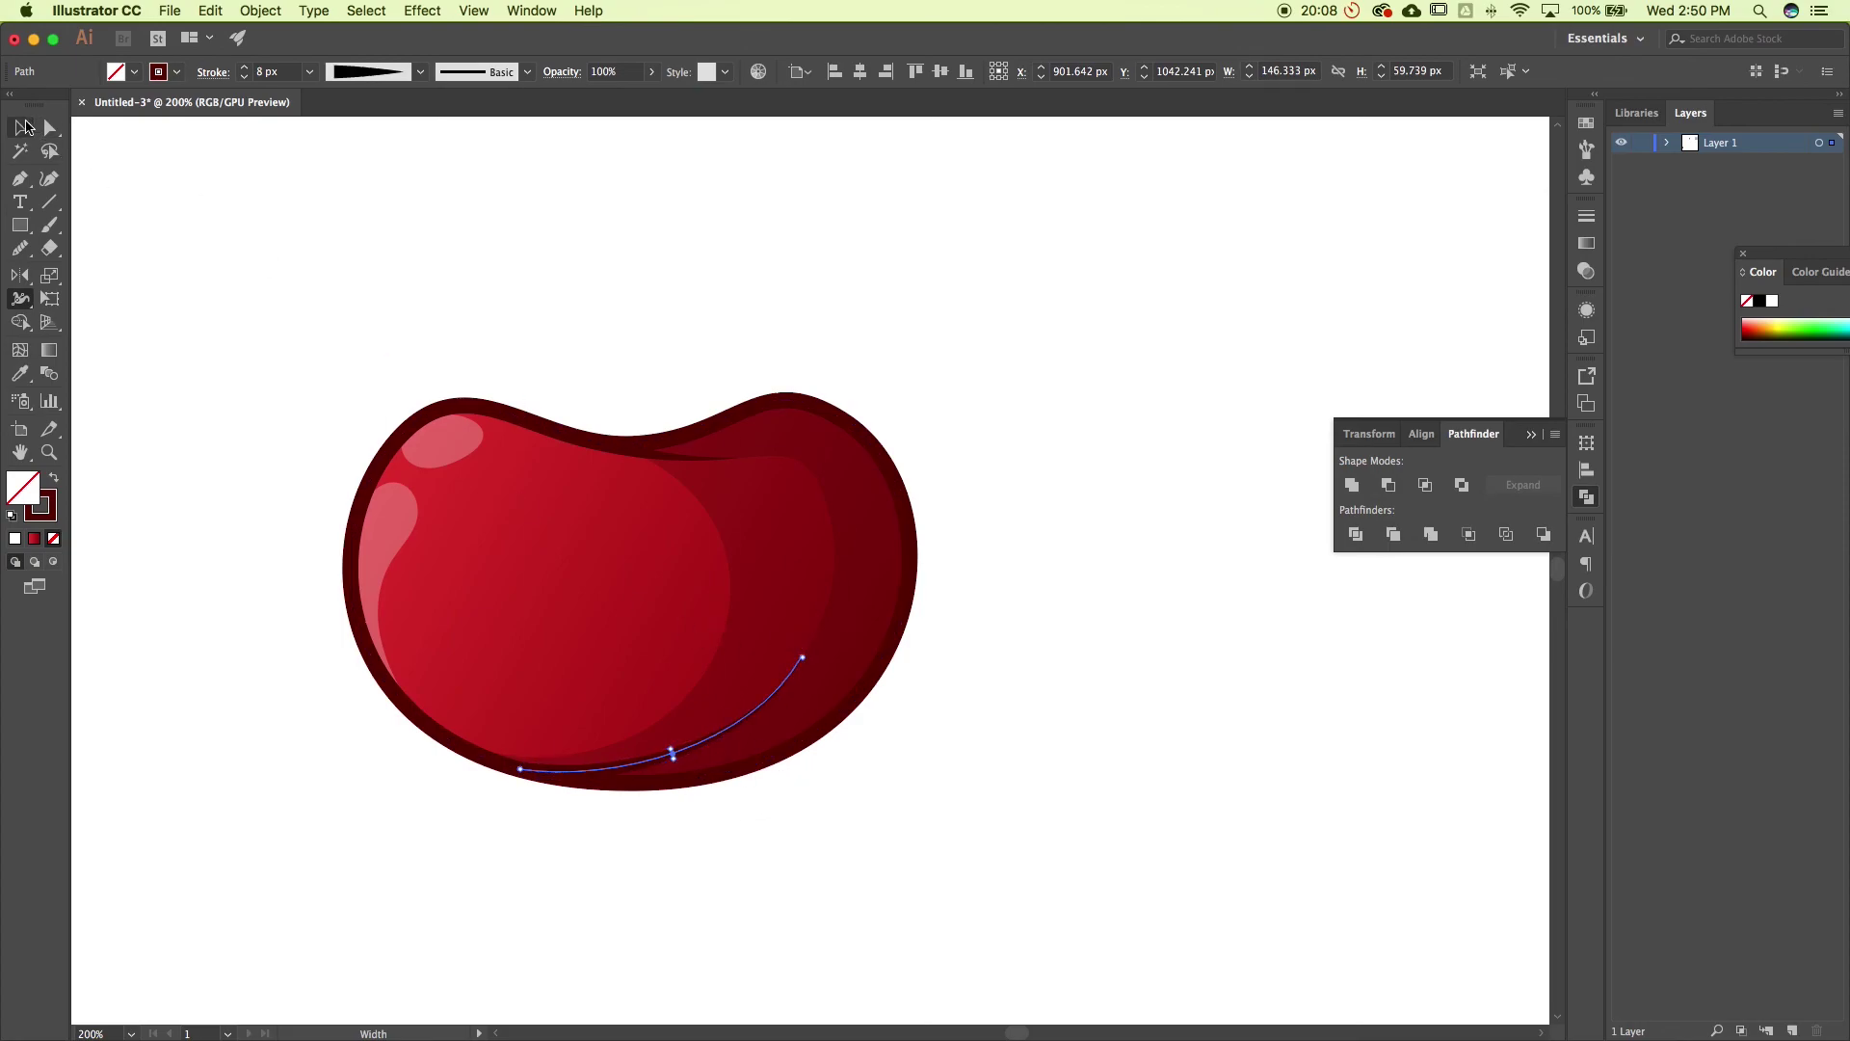
pyautogui.click(191, 215)
pyautogui.scroll(-4, 479, 430)
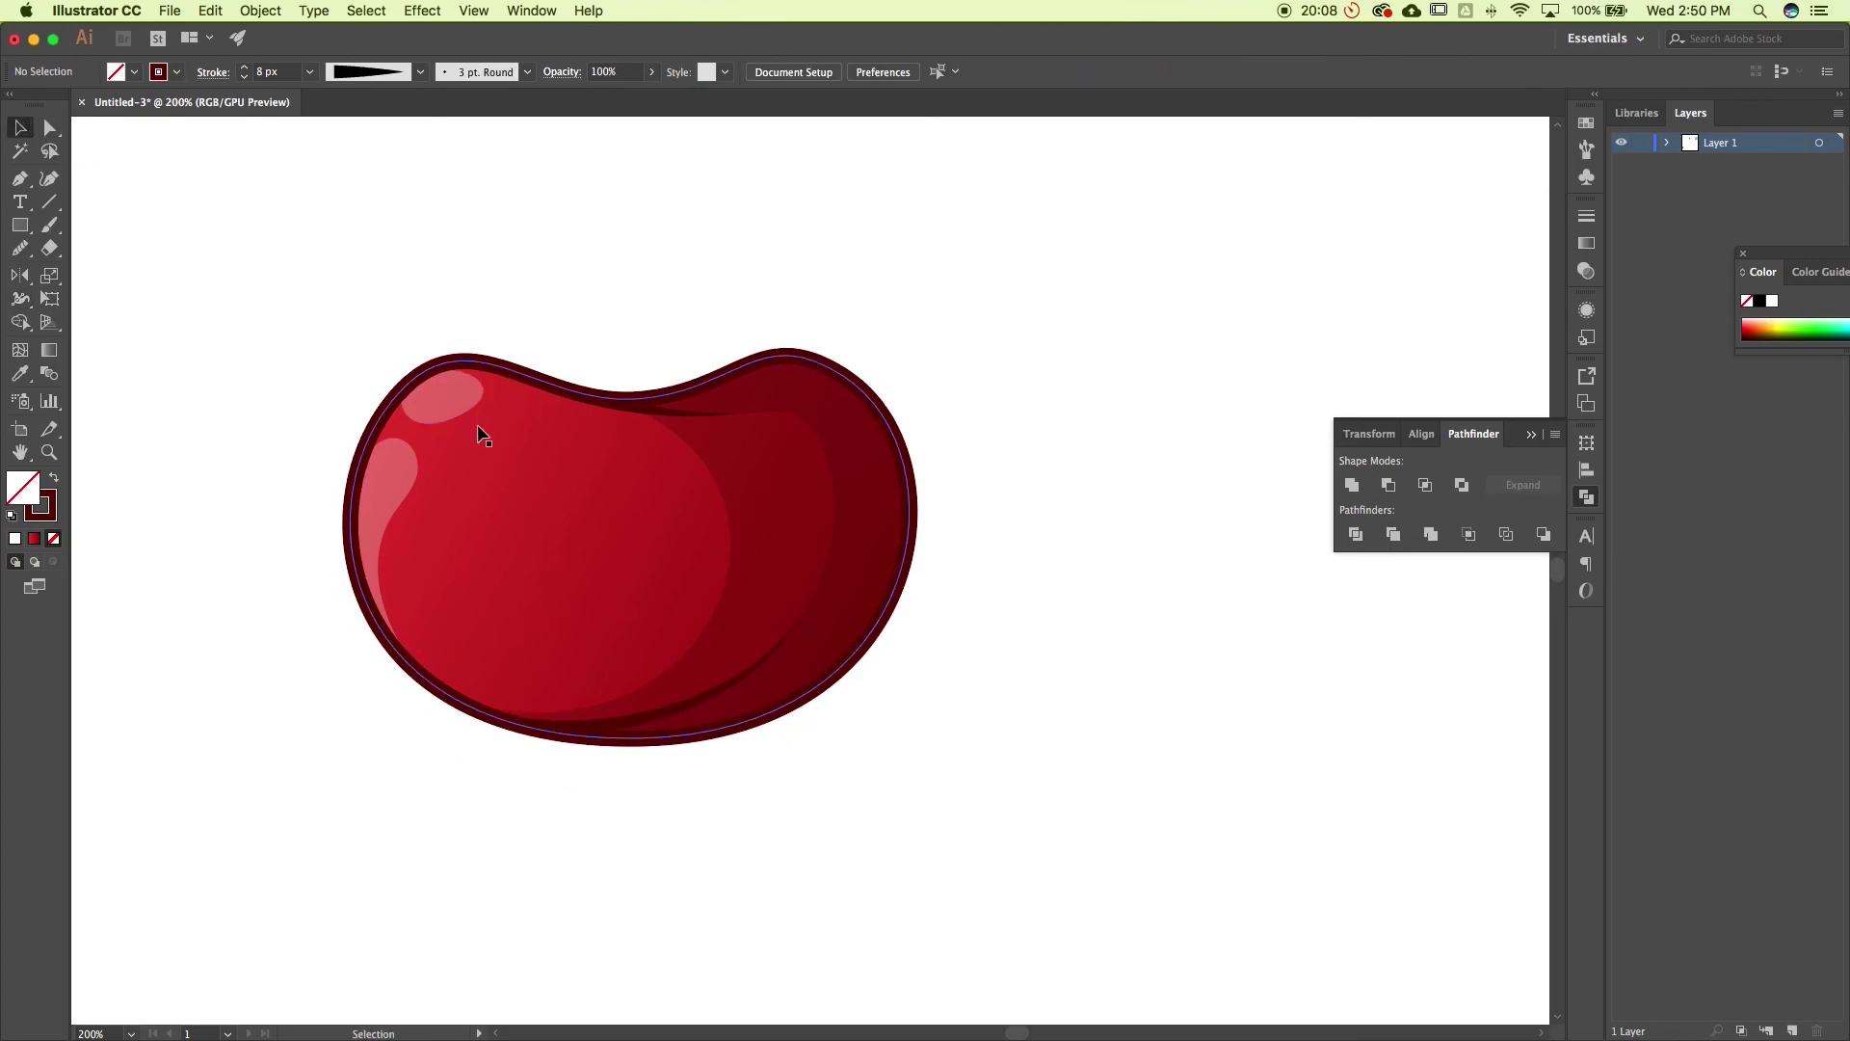
pyautogui.hscroll(2, 773, 499)
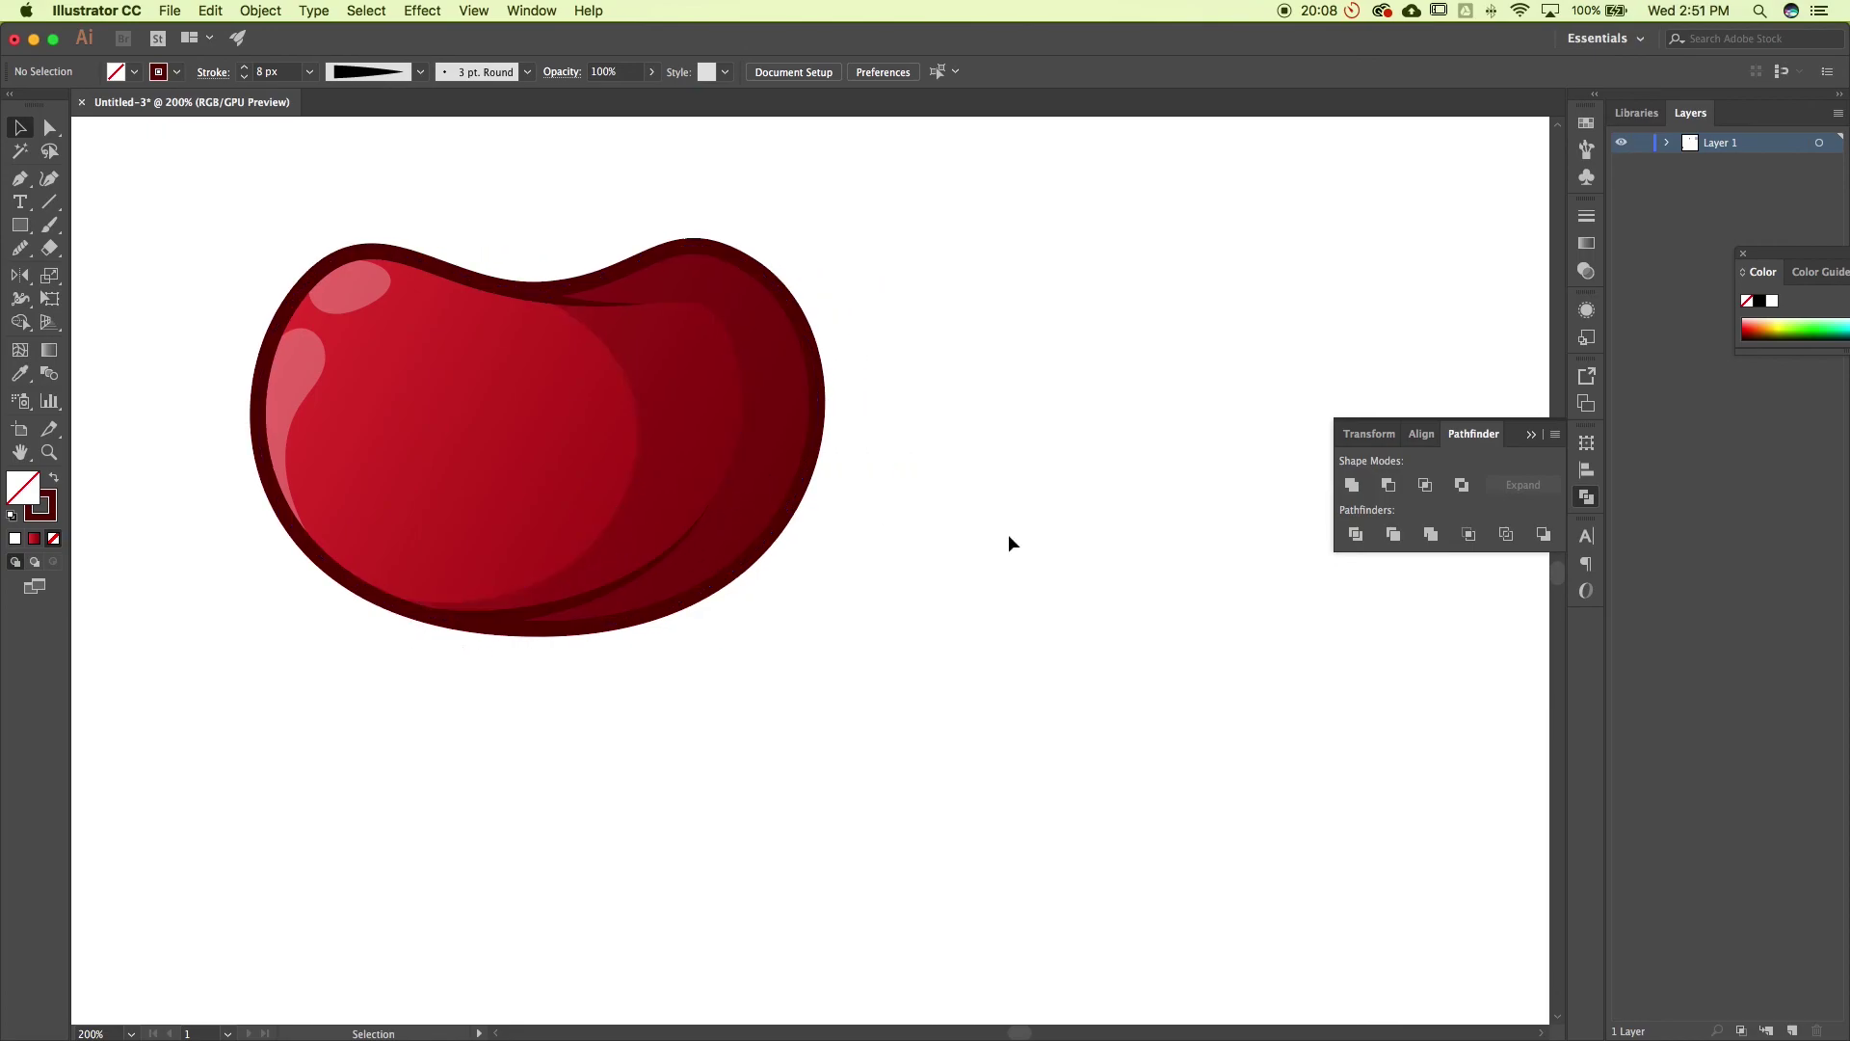
# Pen-draw a short stroke on the inner shading edge of the cherry's right side
pyautogui.press('super+equal')
pyautogui.press('super+equal')
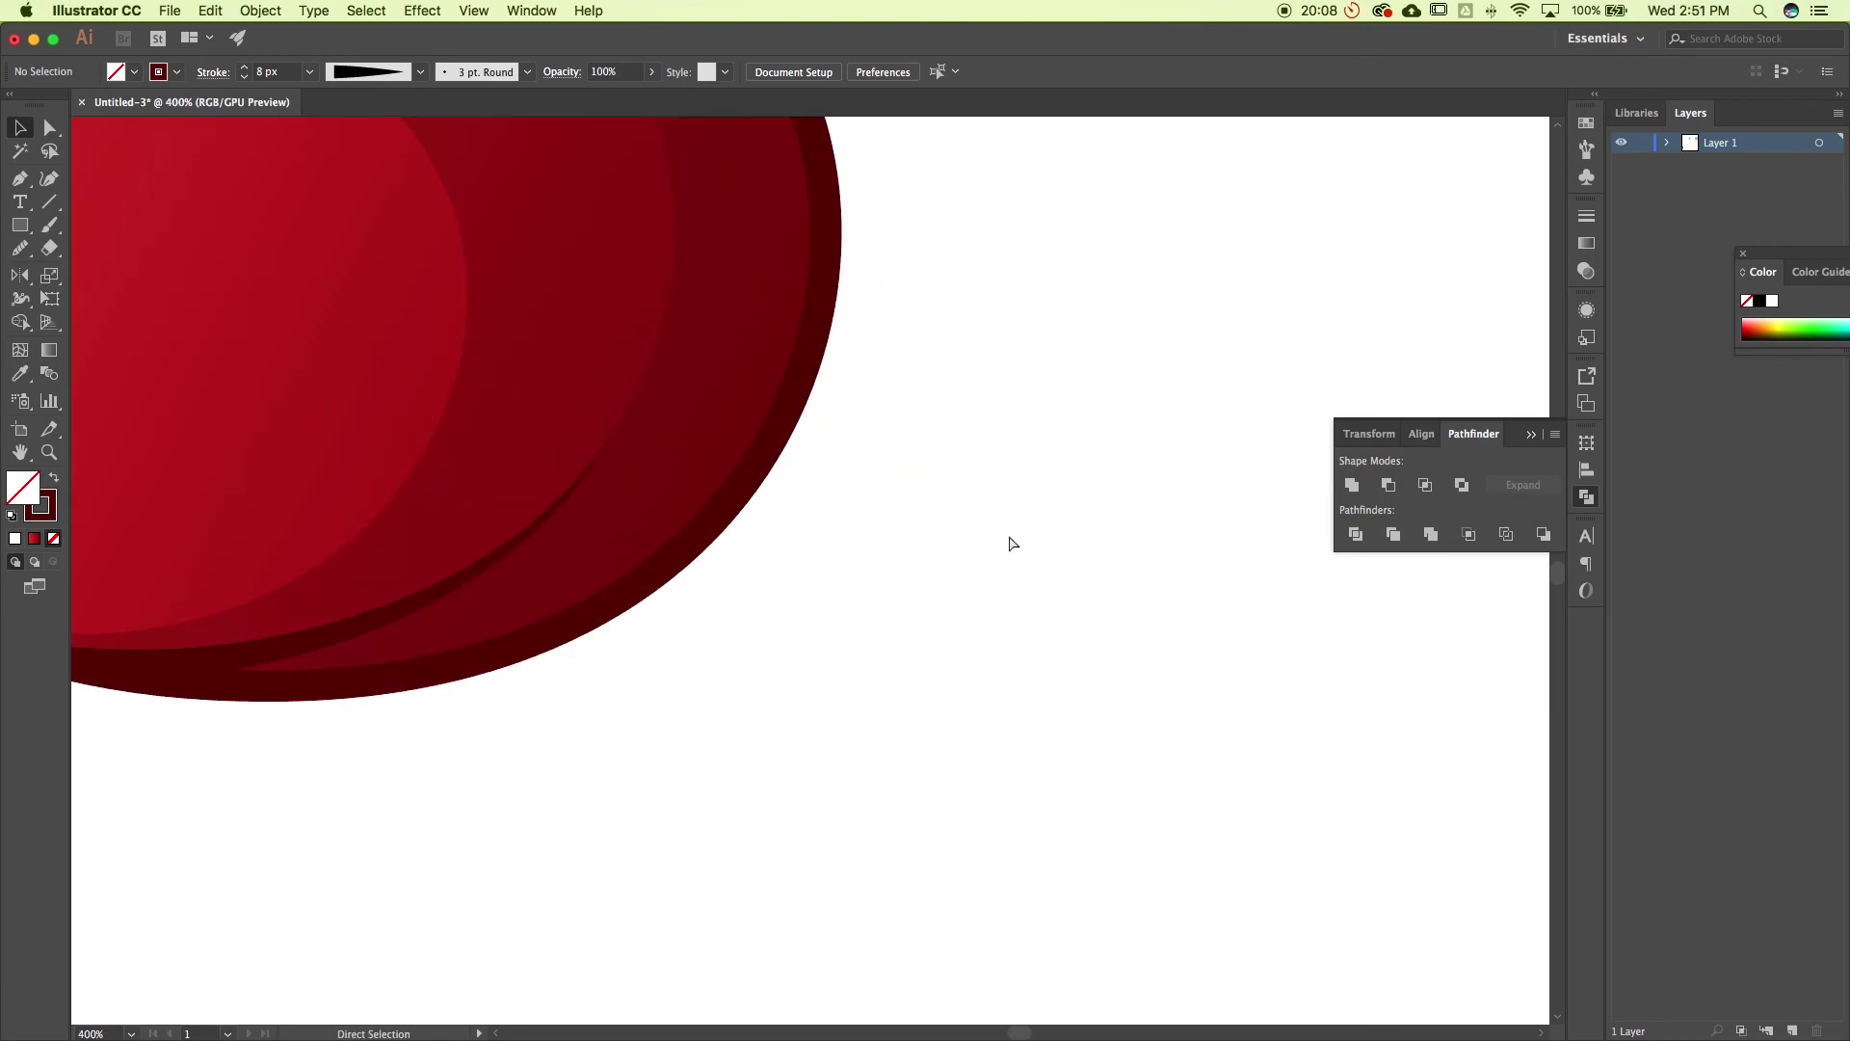
pyautogui.scroll(5, 598, 546)
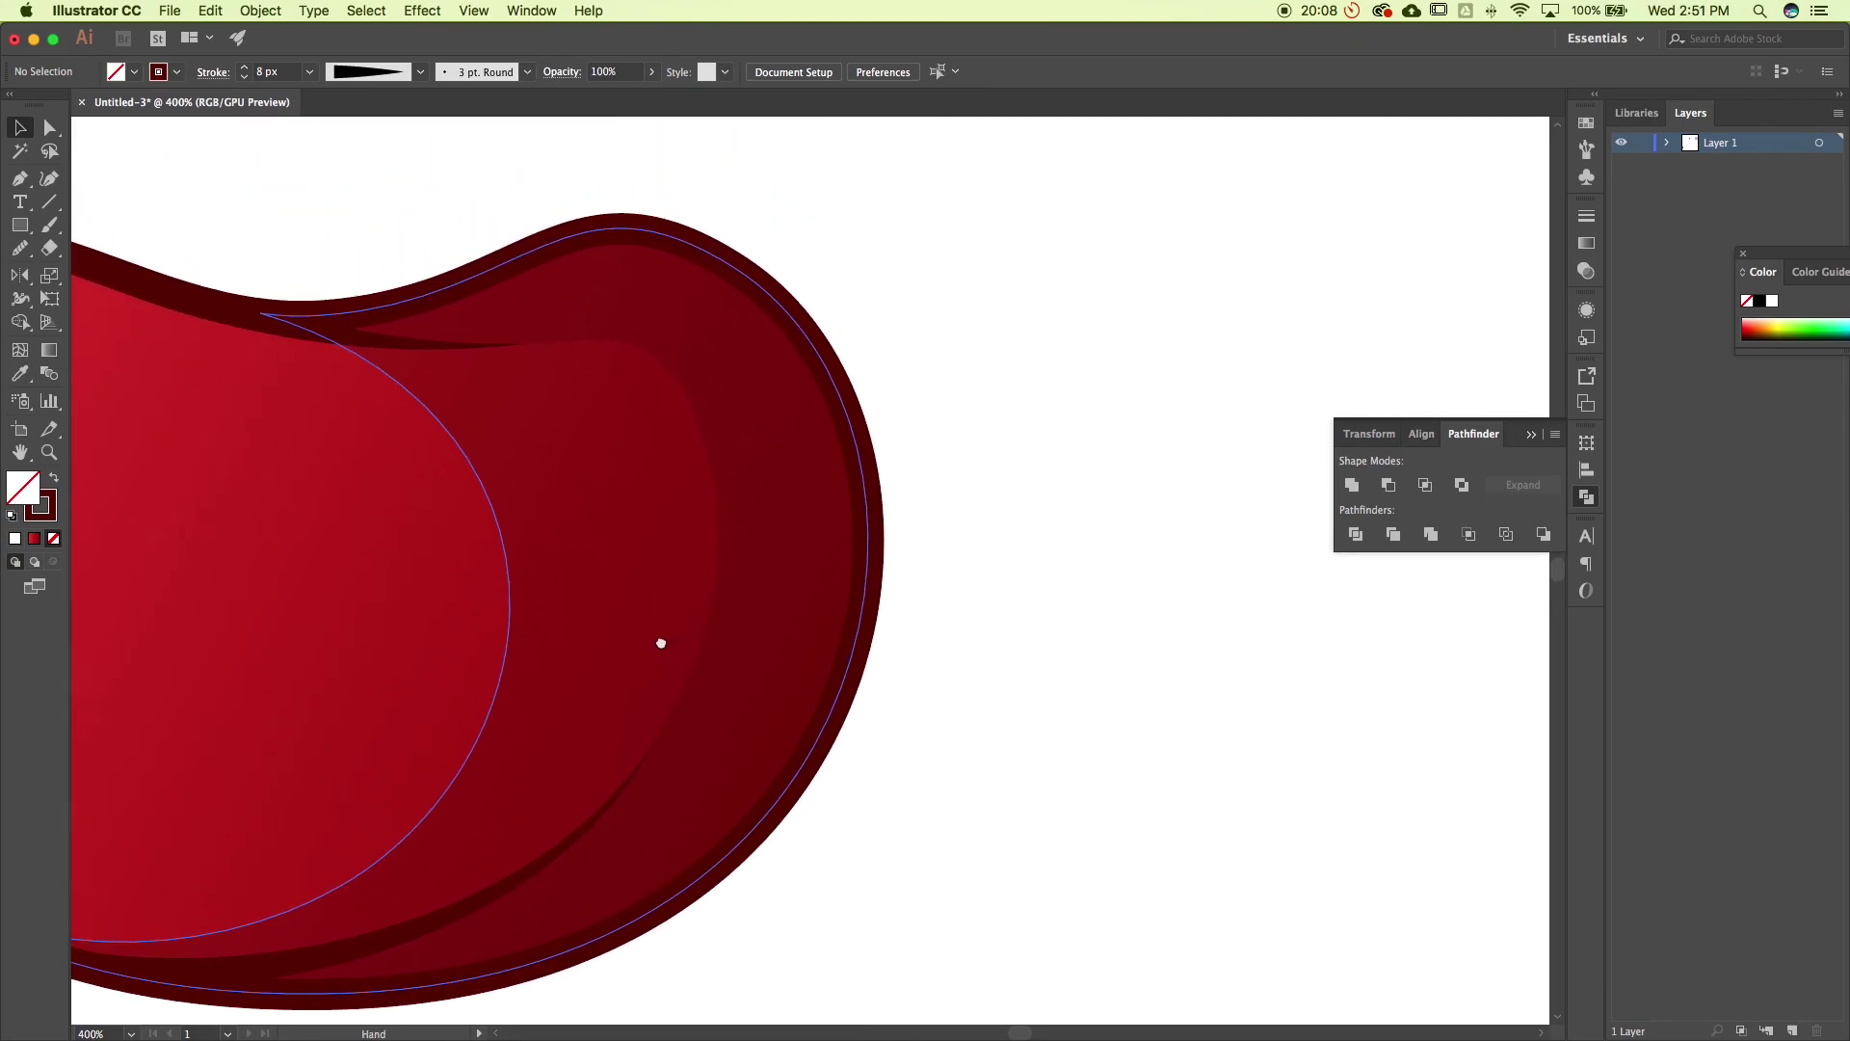
pyautogui.press('p')
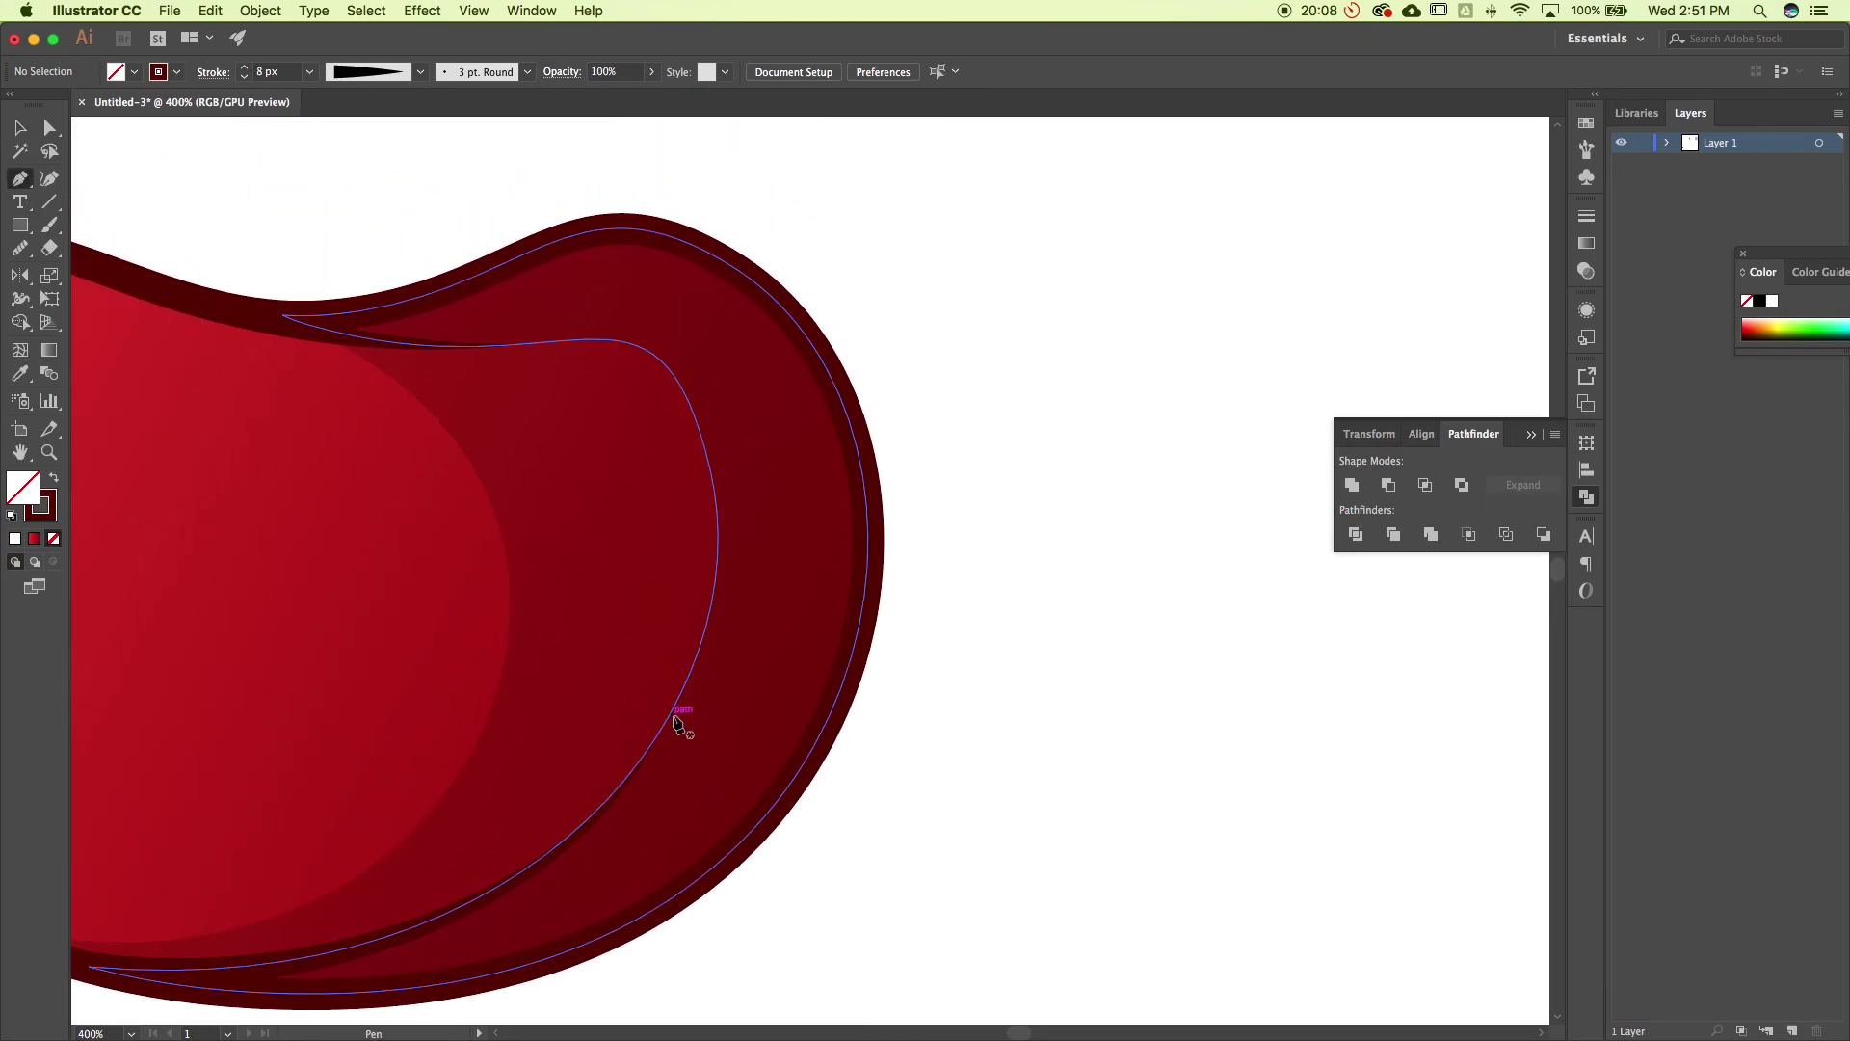
pyautogui.moveTo(750, 737); pyautogui.dragTo(748, 782)
pyautogui.moveTo(665, 729); pyautogui.dragTo(707, 649)
pyautogui.press('v')
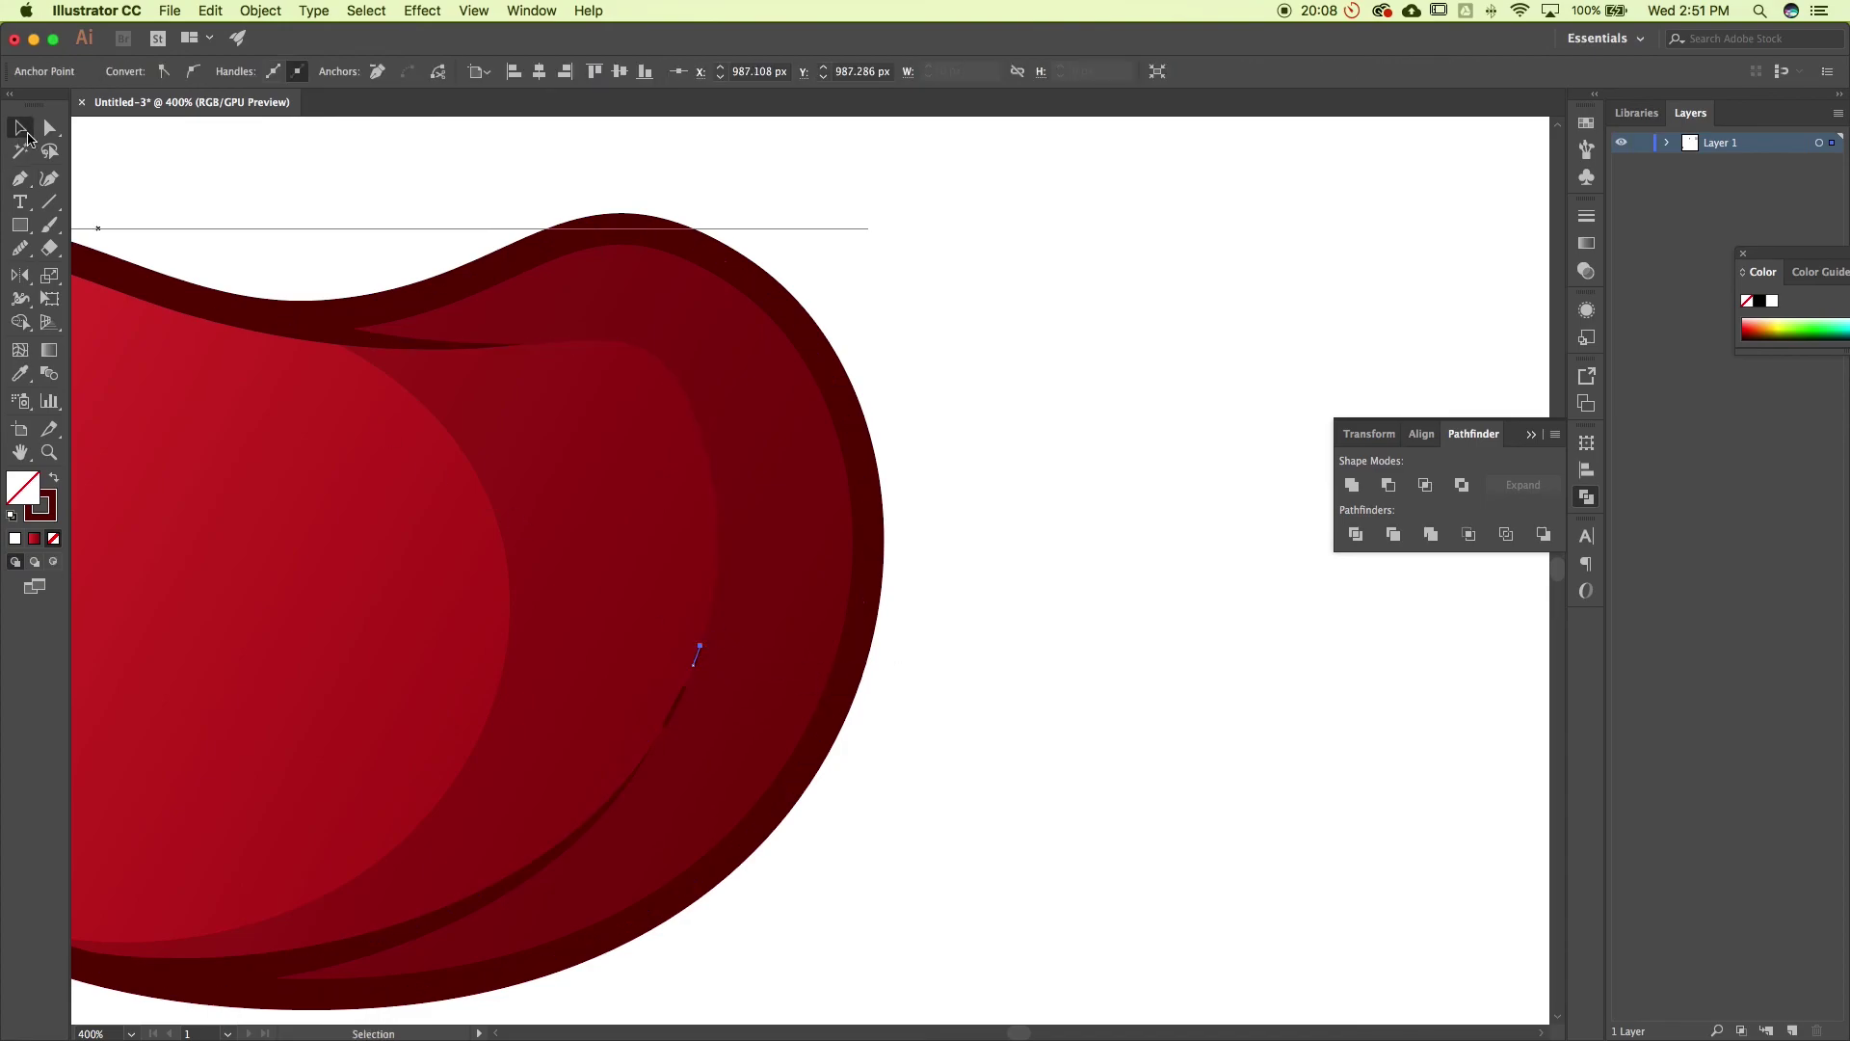
# Give the short stroke a 3 px weight with the tapered Width Profile 1
pyautogui.click(682, 711)
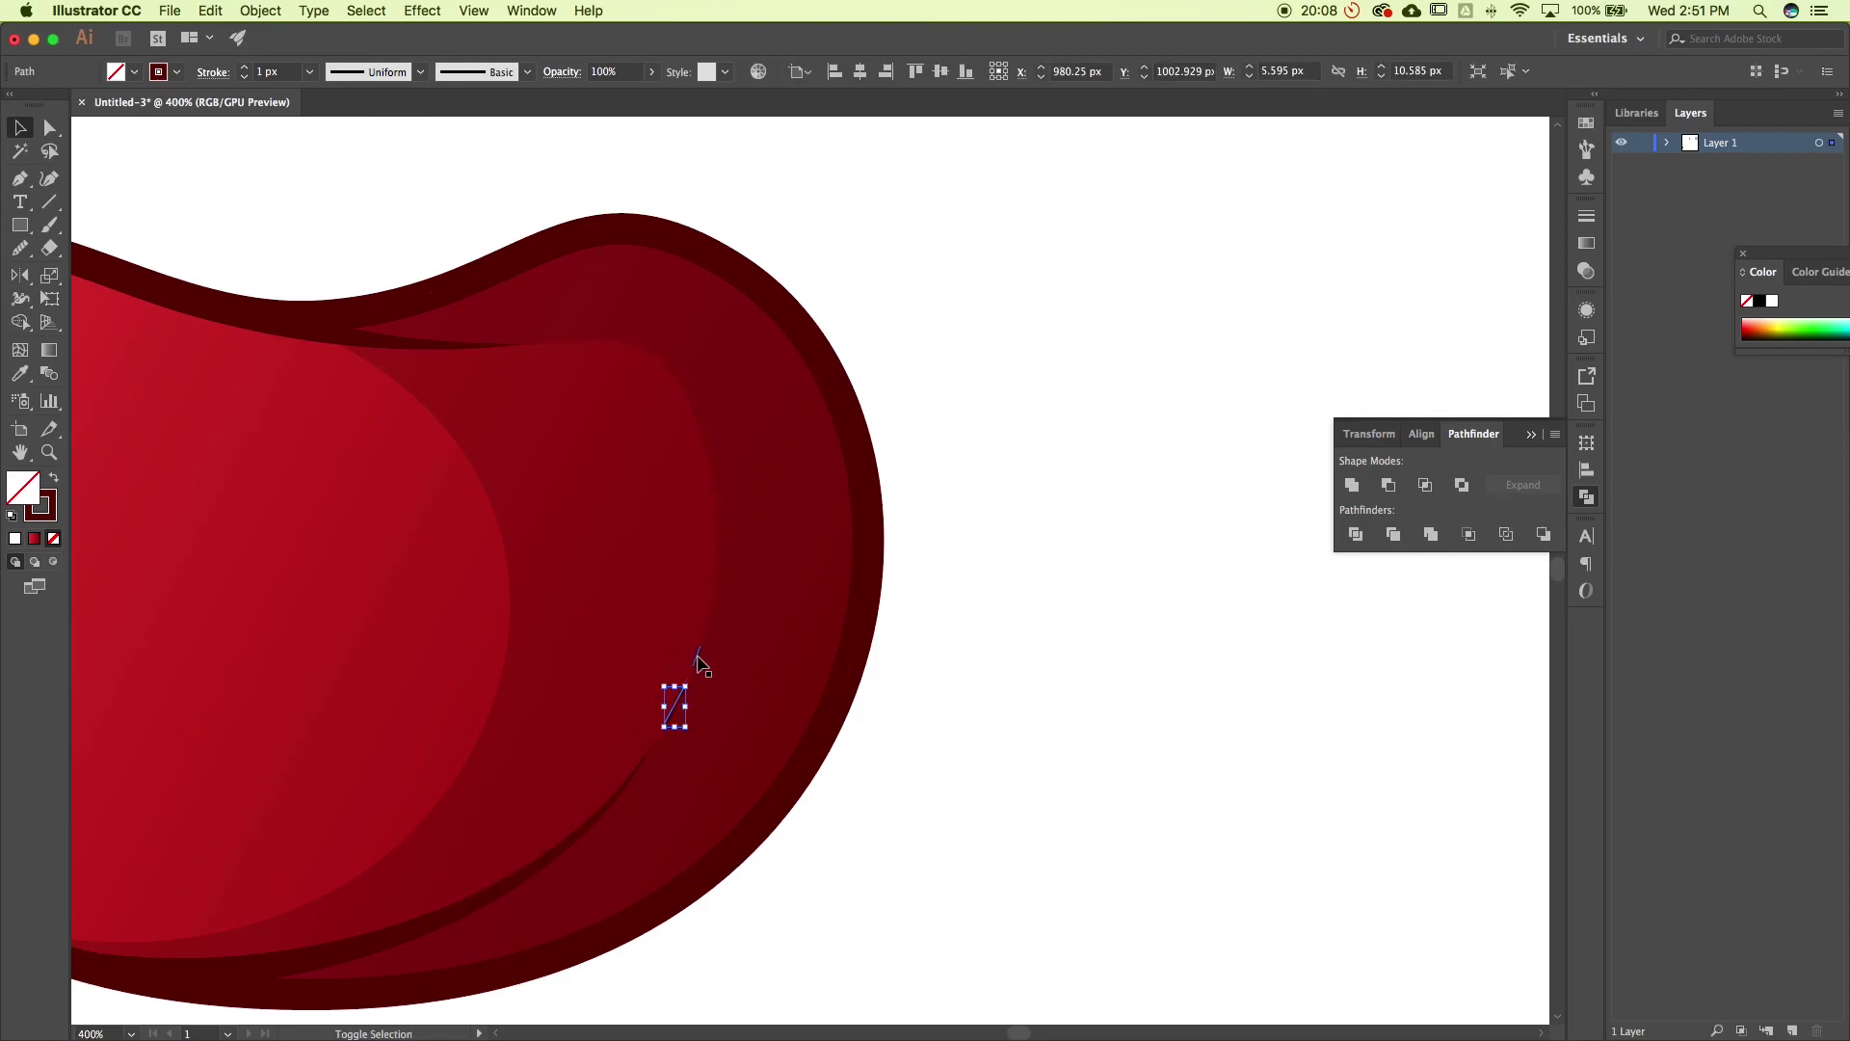
pyautogui.click(248, 67)
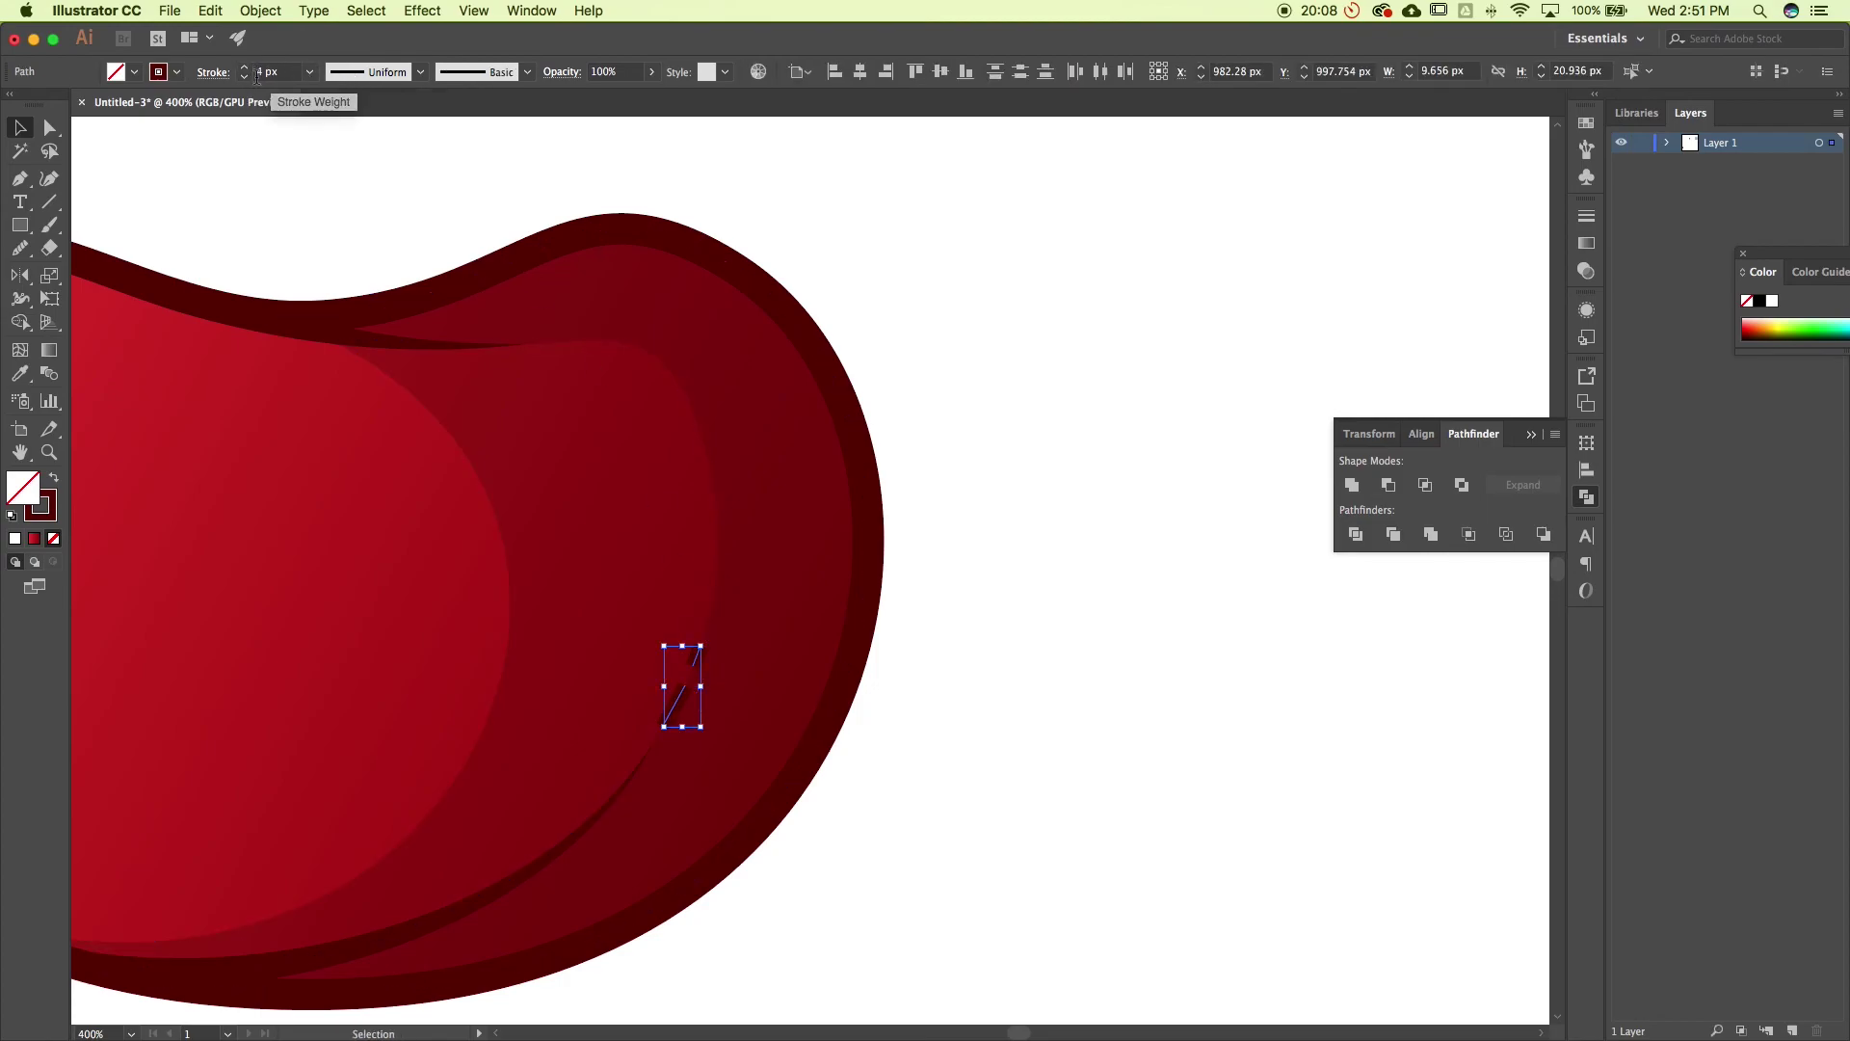
pyautogui.click(244, 76)
pyautogui.click(362, 76)
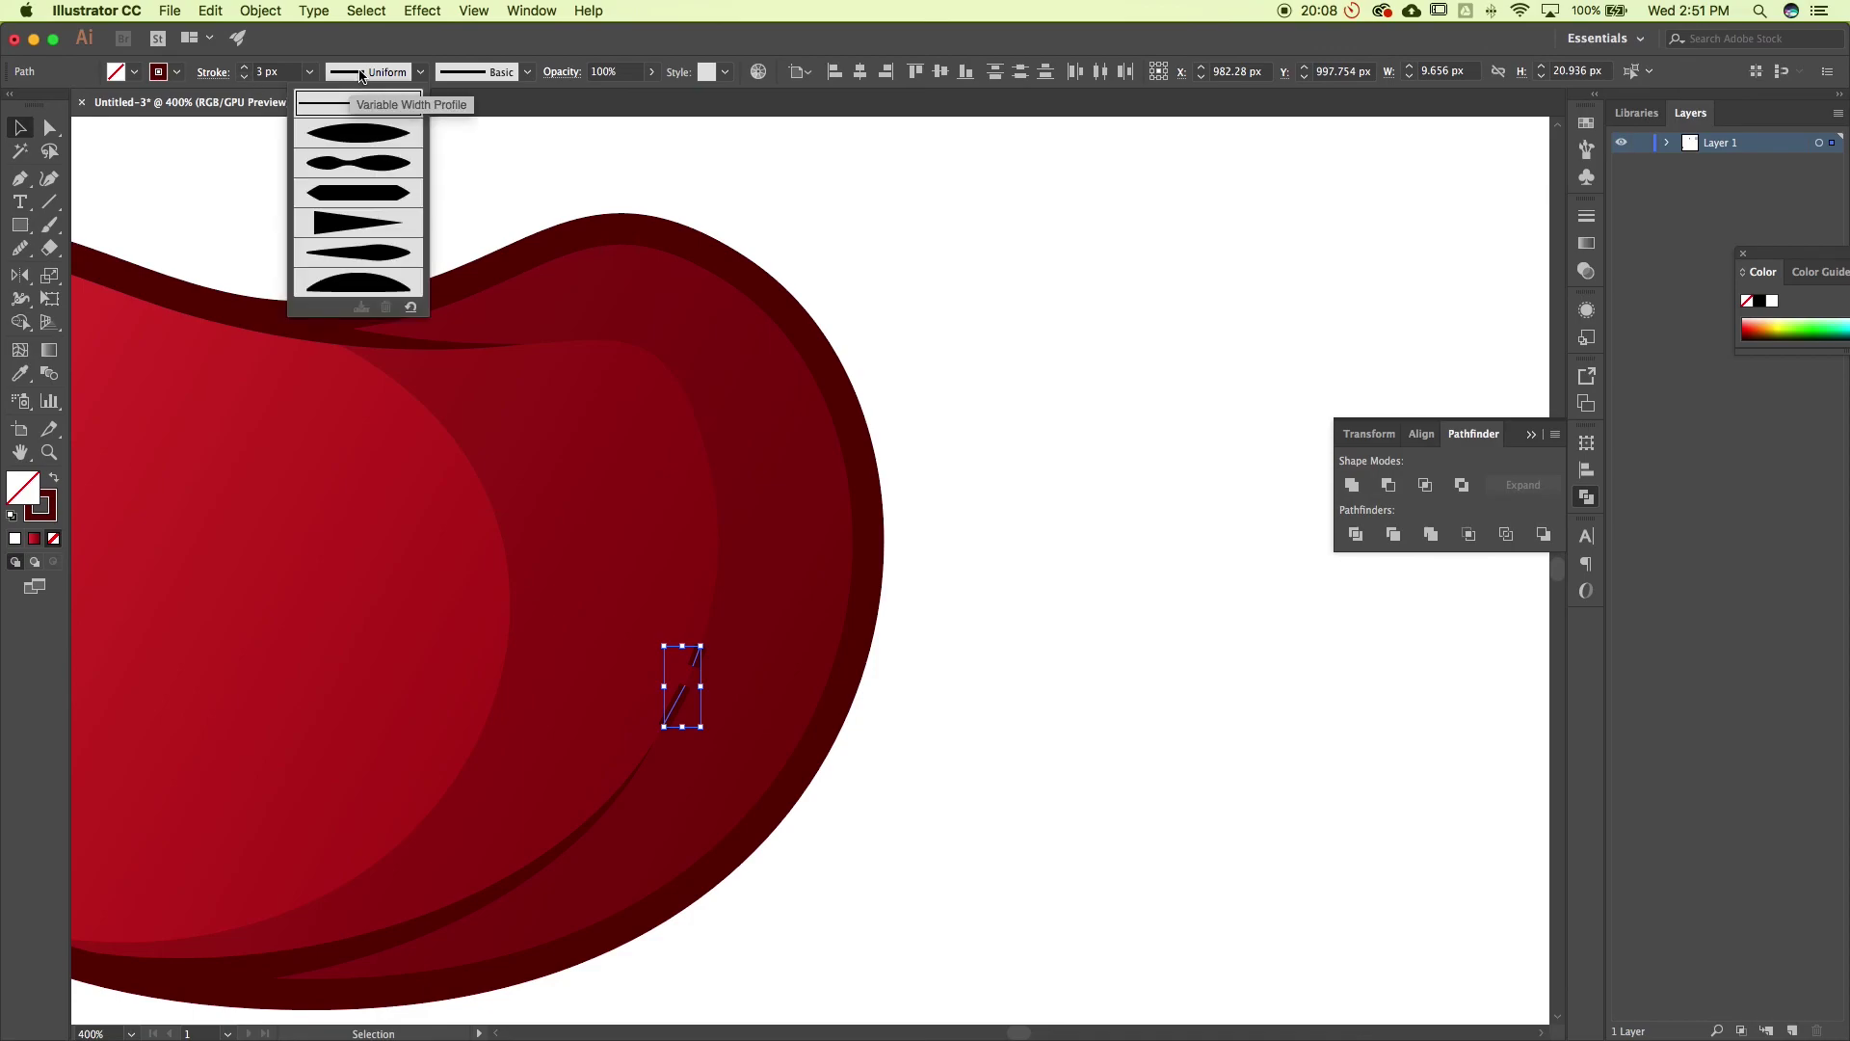
pyautogui.click(359, 134)
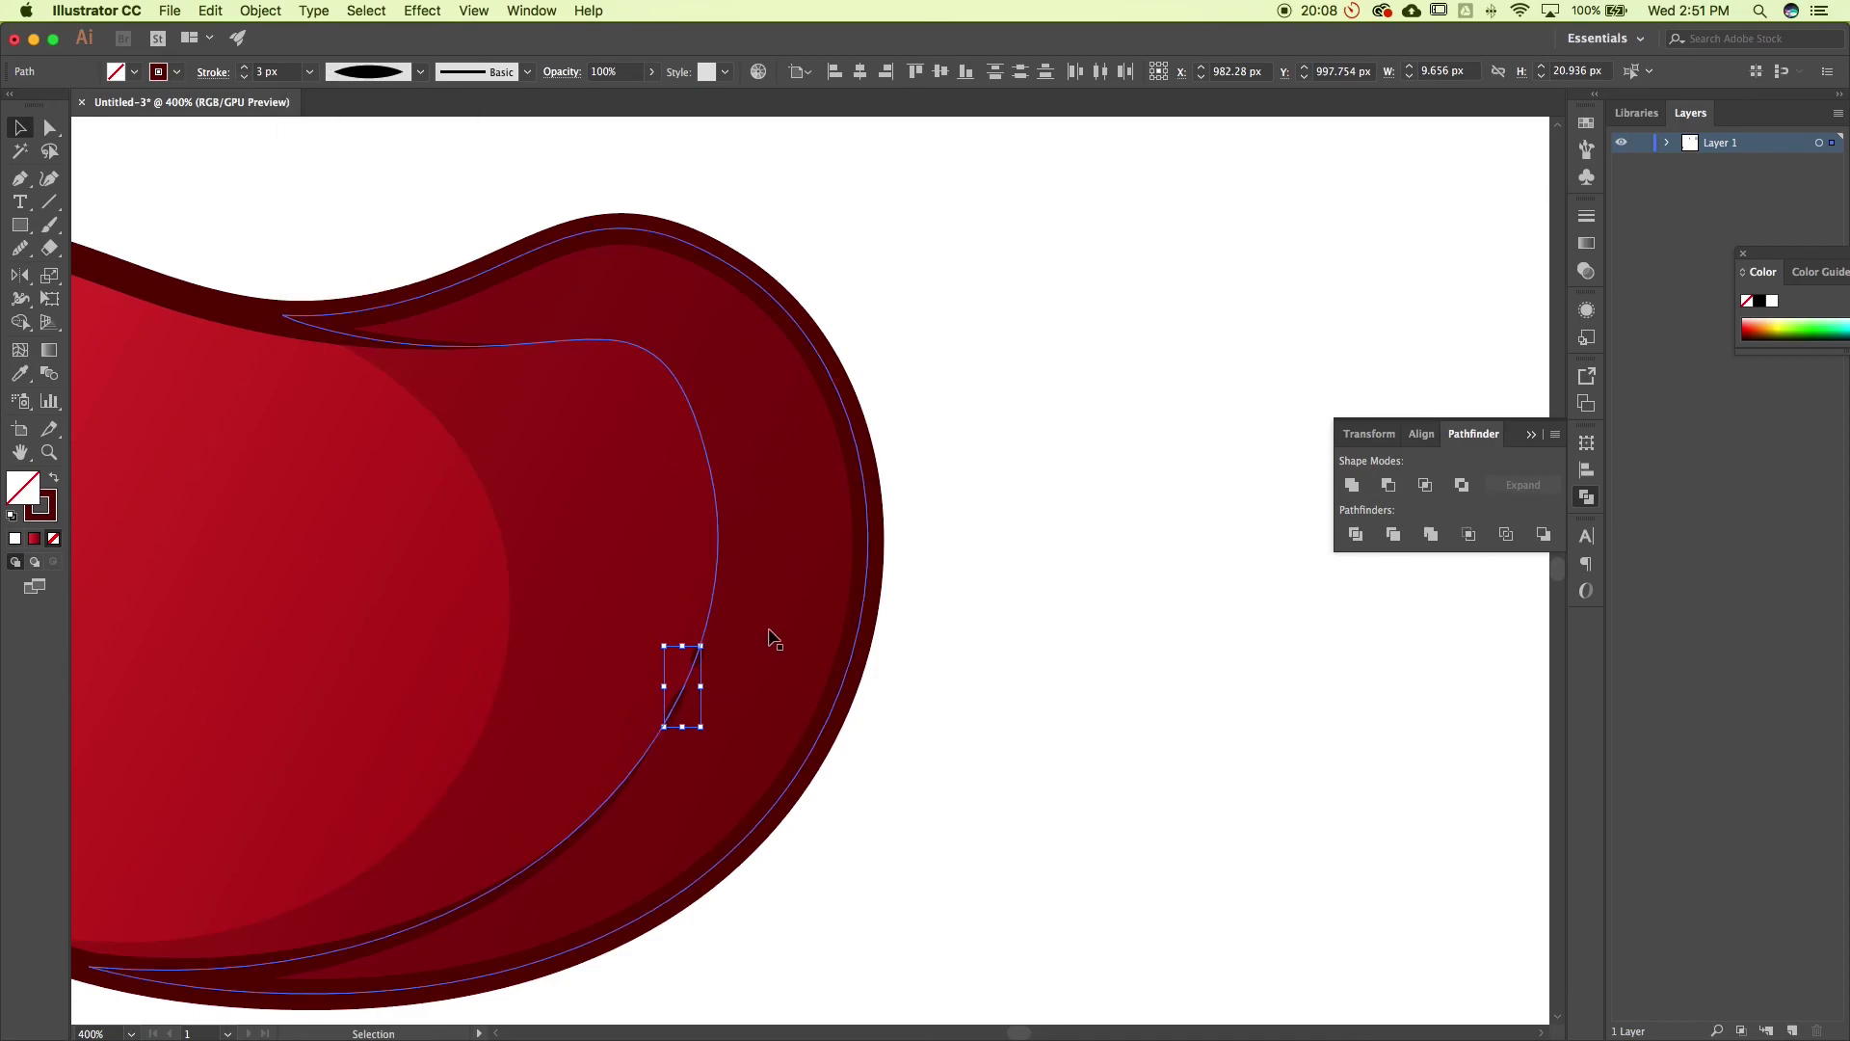
pyautogui.click(891, 746)
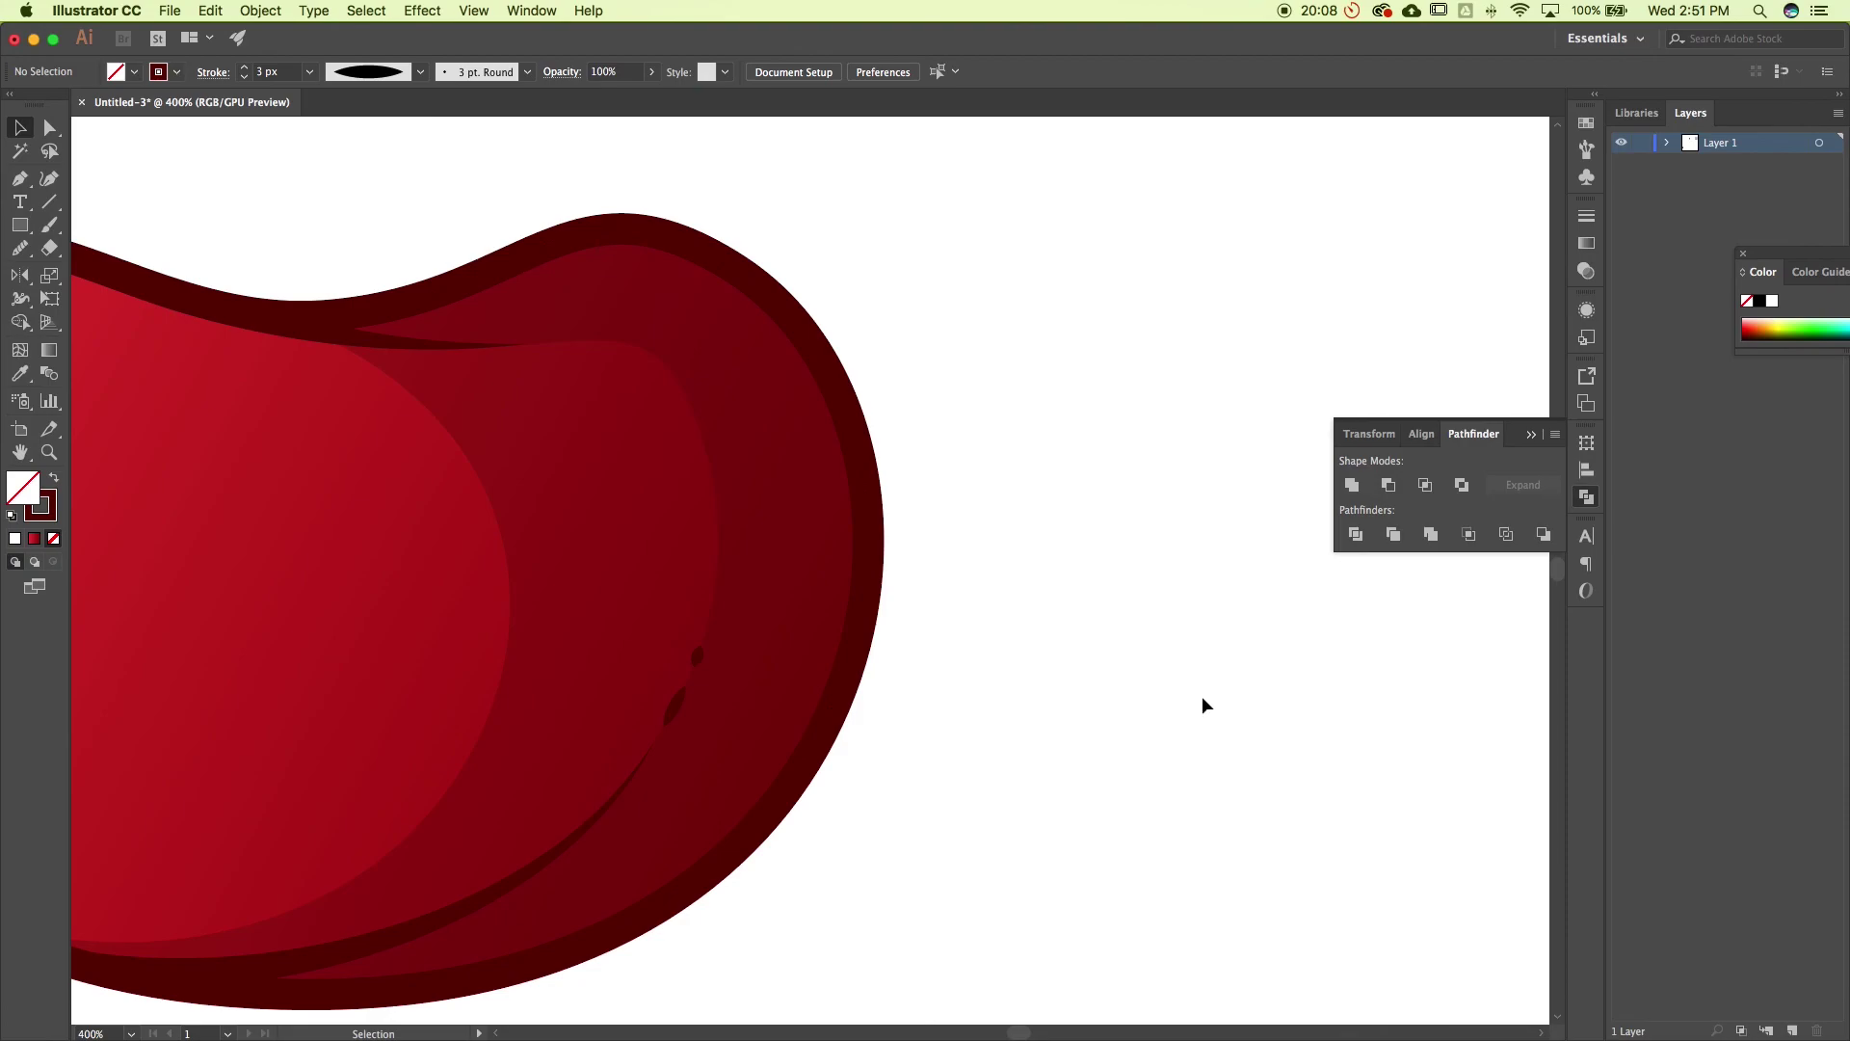
pyautogui.press('super+minus')
pyautogui.press('super+minus')
pyautogui.press('super+minus')
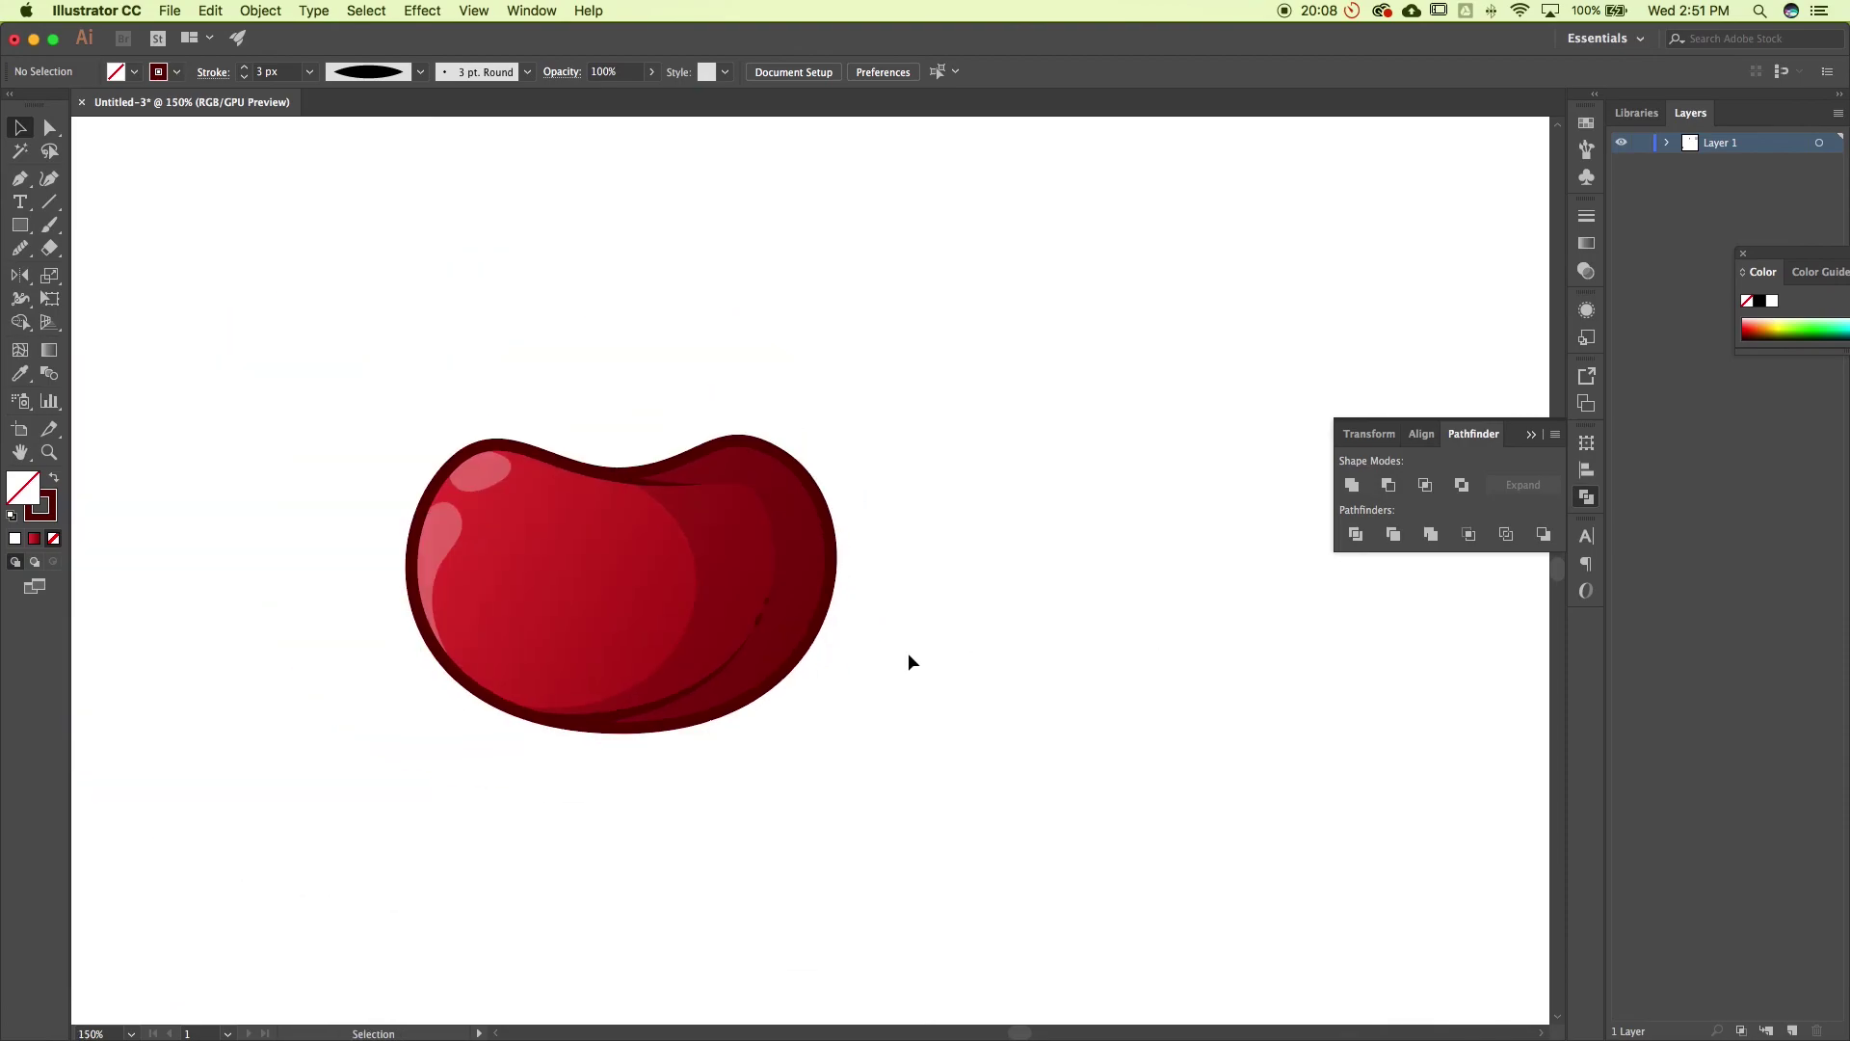
# Raise both small detail marks to a 4 px stroke, then zoom out for the stem
pyautogui.click(769, 606)
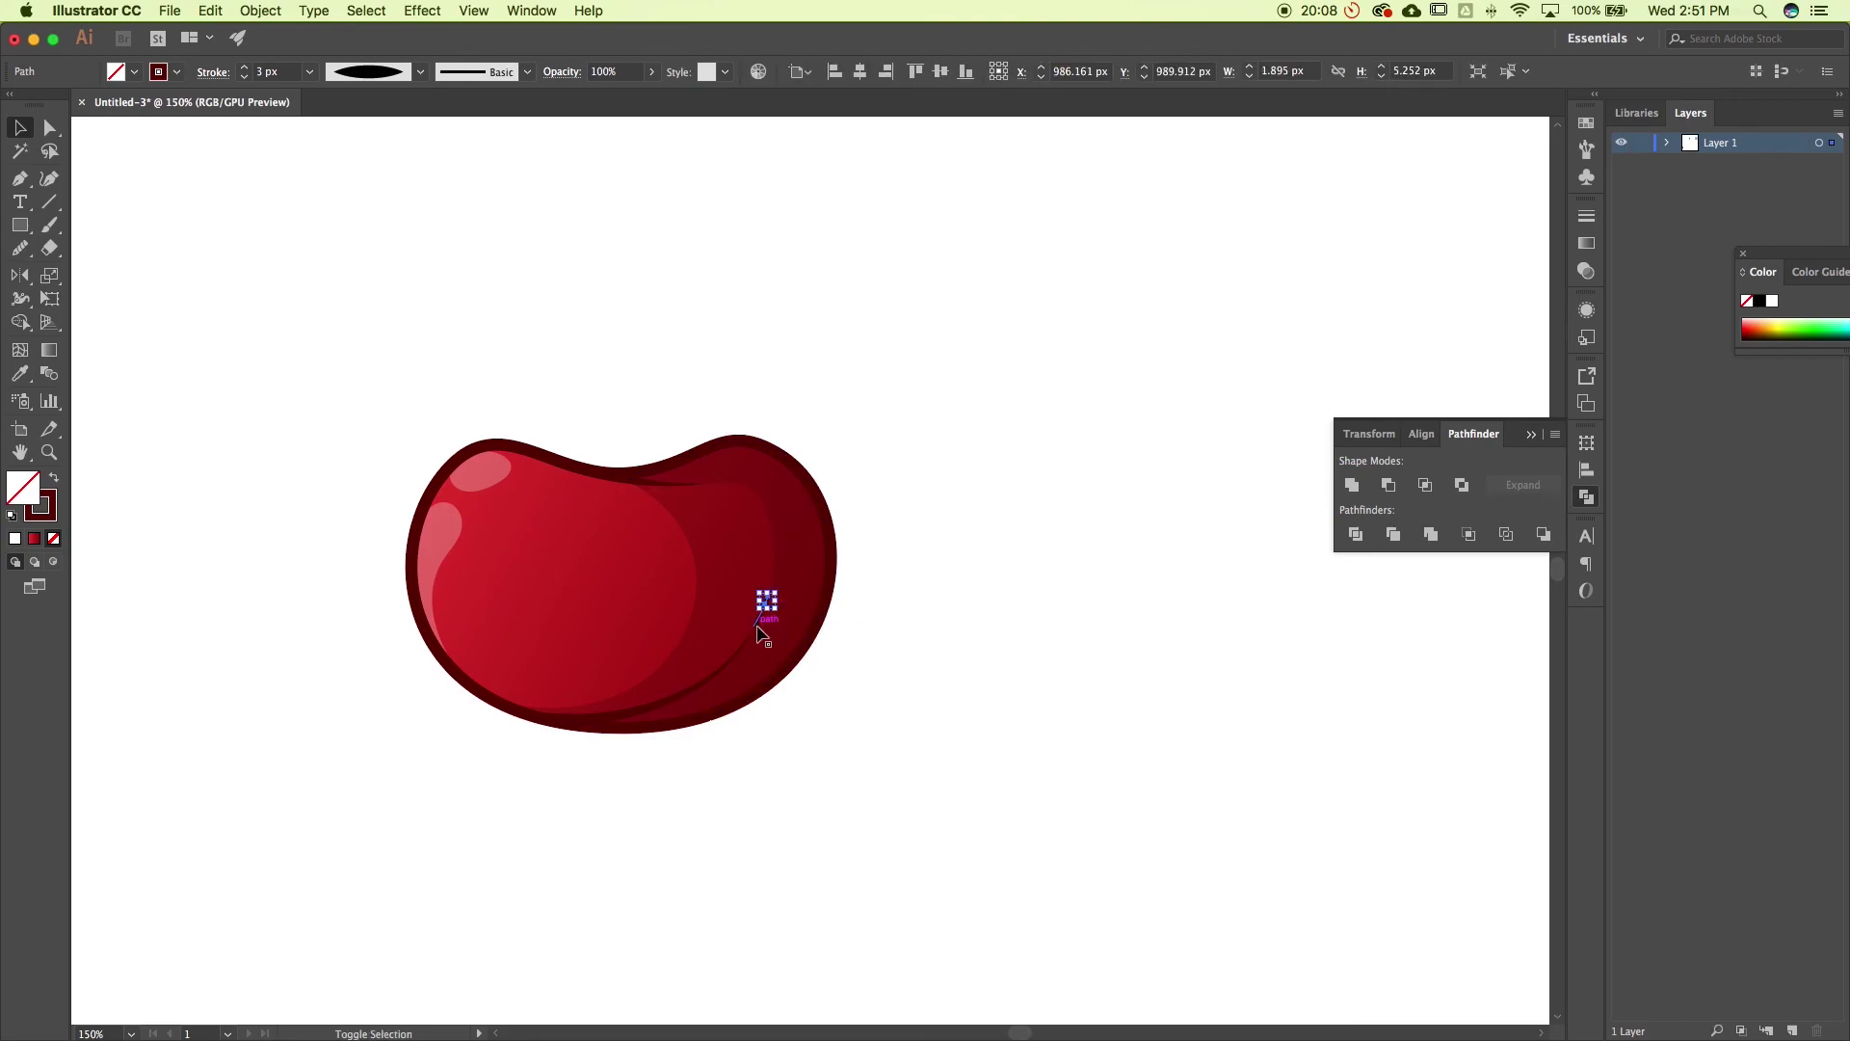
pyautogui.keyDown('shift'); pyautogui.click(759, 628); pyautogui.keyUp('shift')
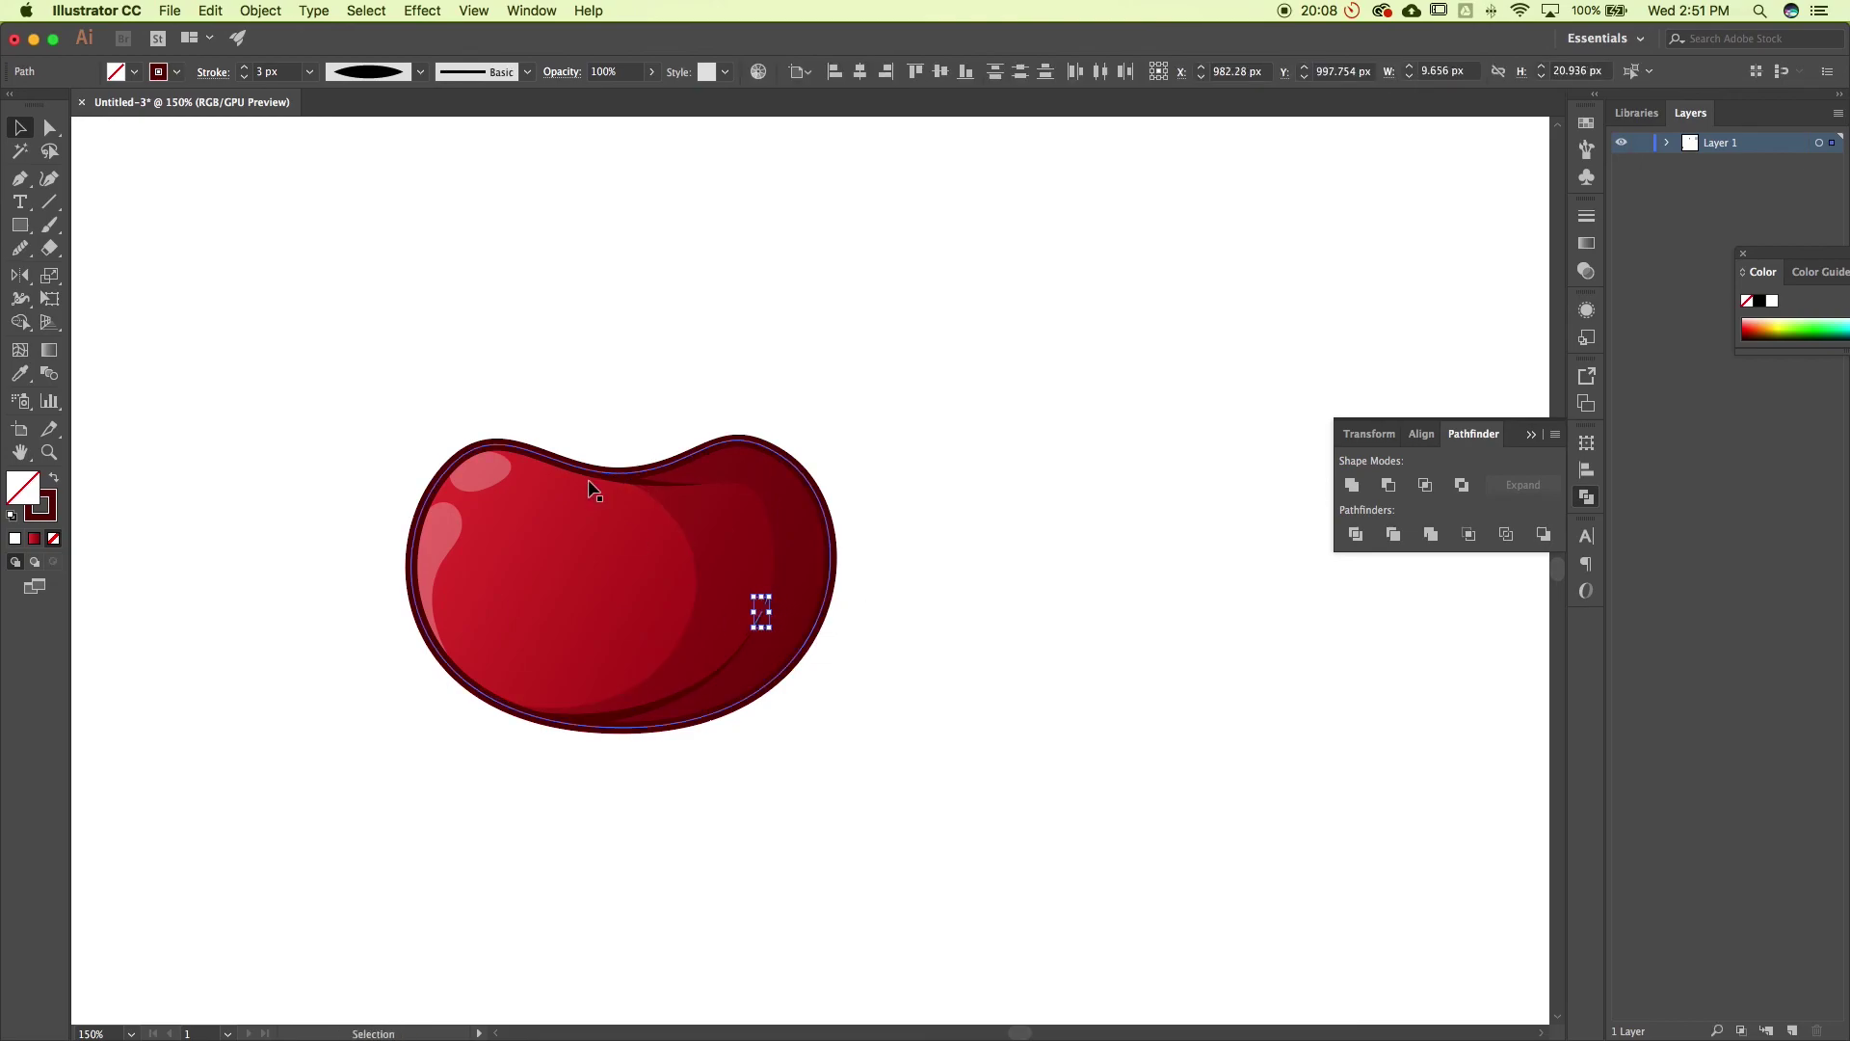
pyautogui.click(243, 67)
pyautogui.click(1205, 376)
pyautogui.scroll(5, 946, 360)
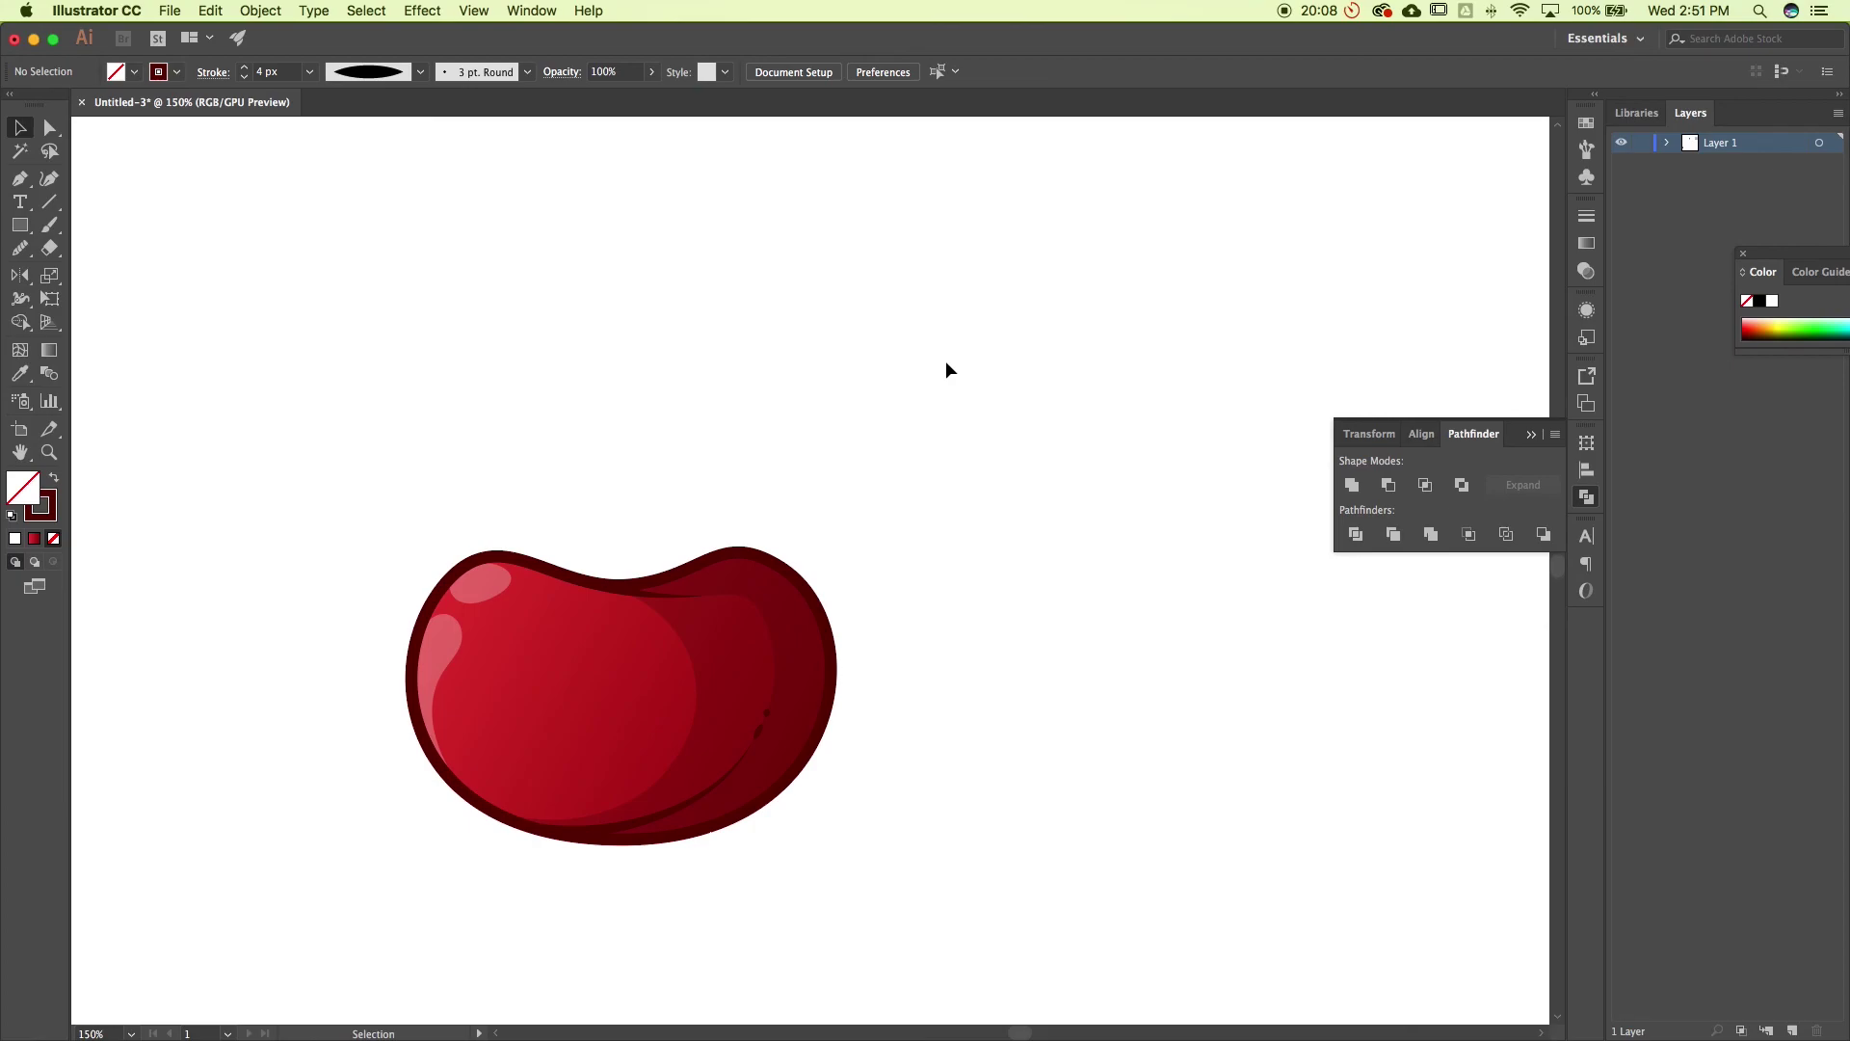
pyautogui.hscroll(-2, 945, 360)
pyautogui.scroll(-1, 945, 362)
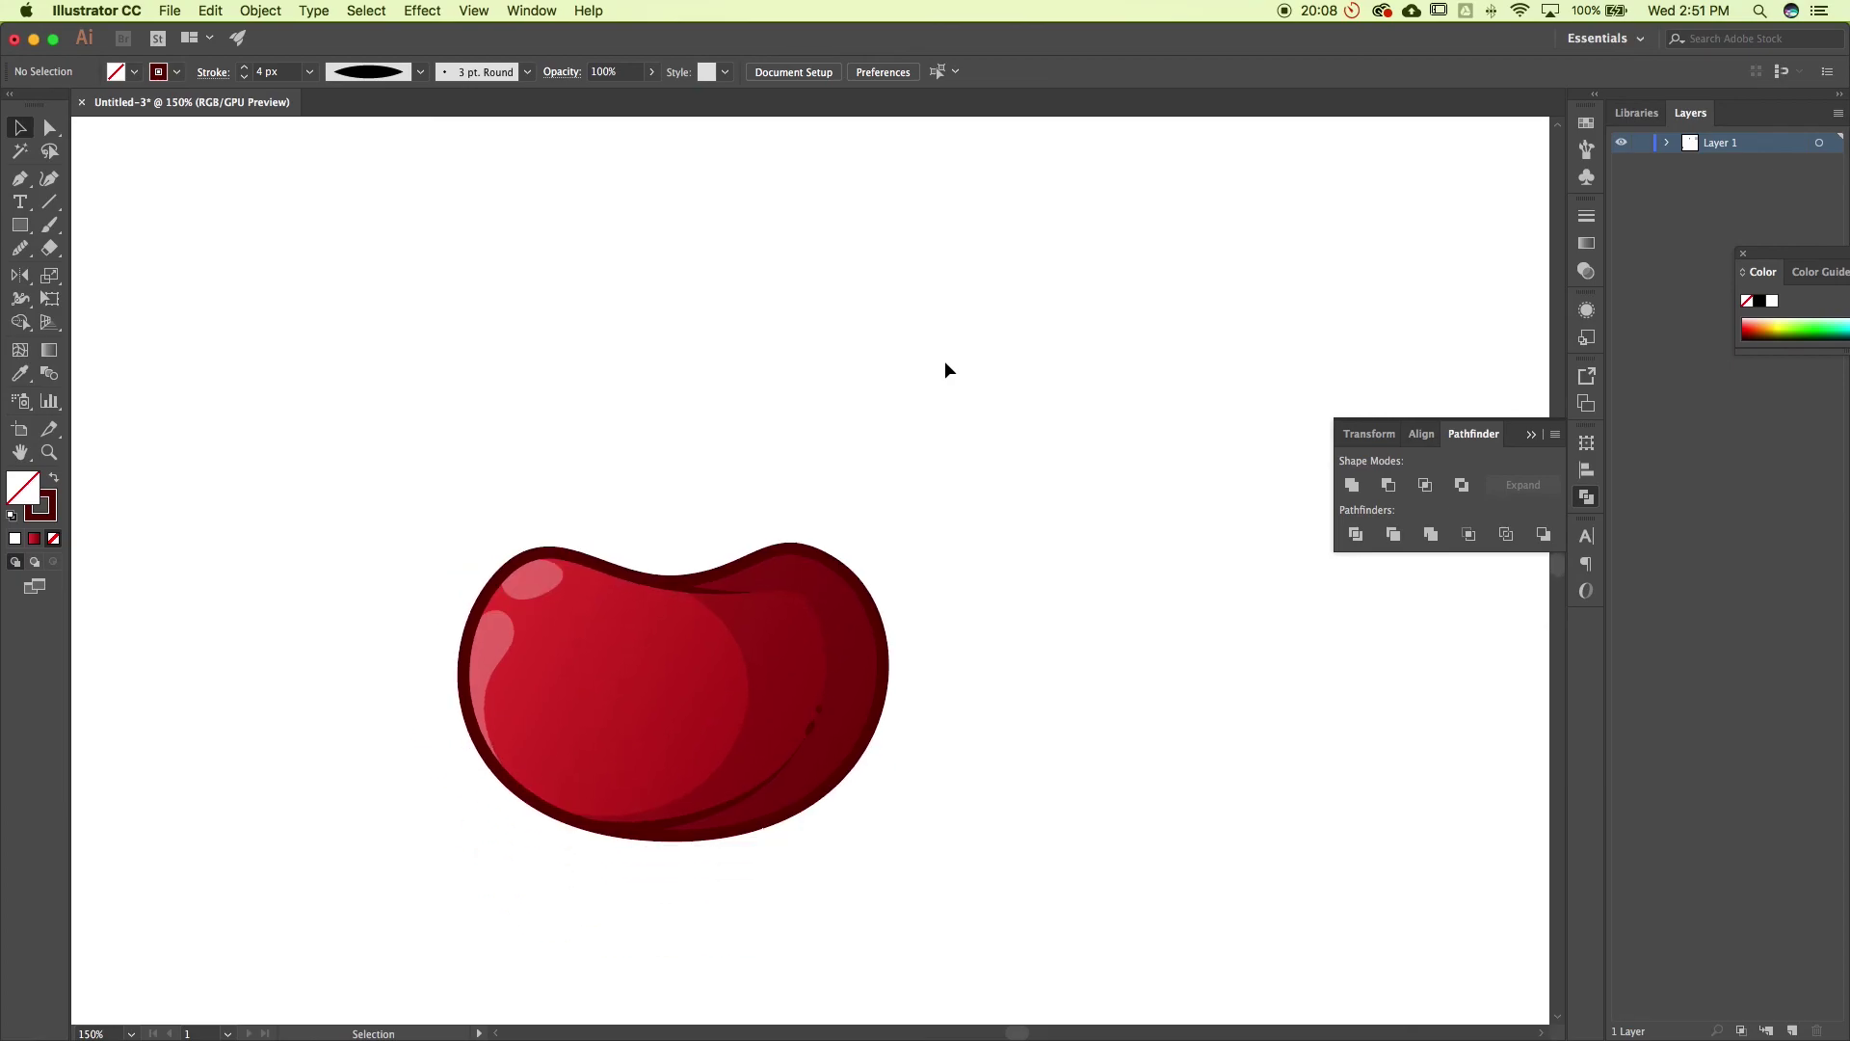
pyautogui.press('super+minus')
pyautogui.press('super+minus')
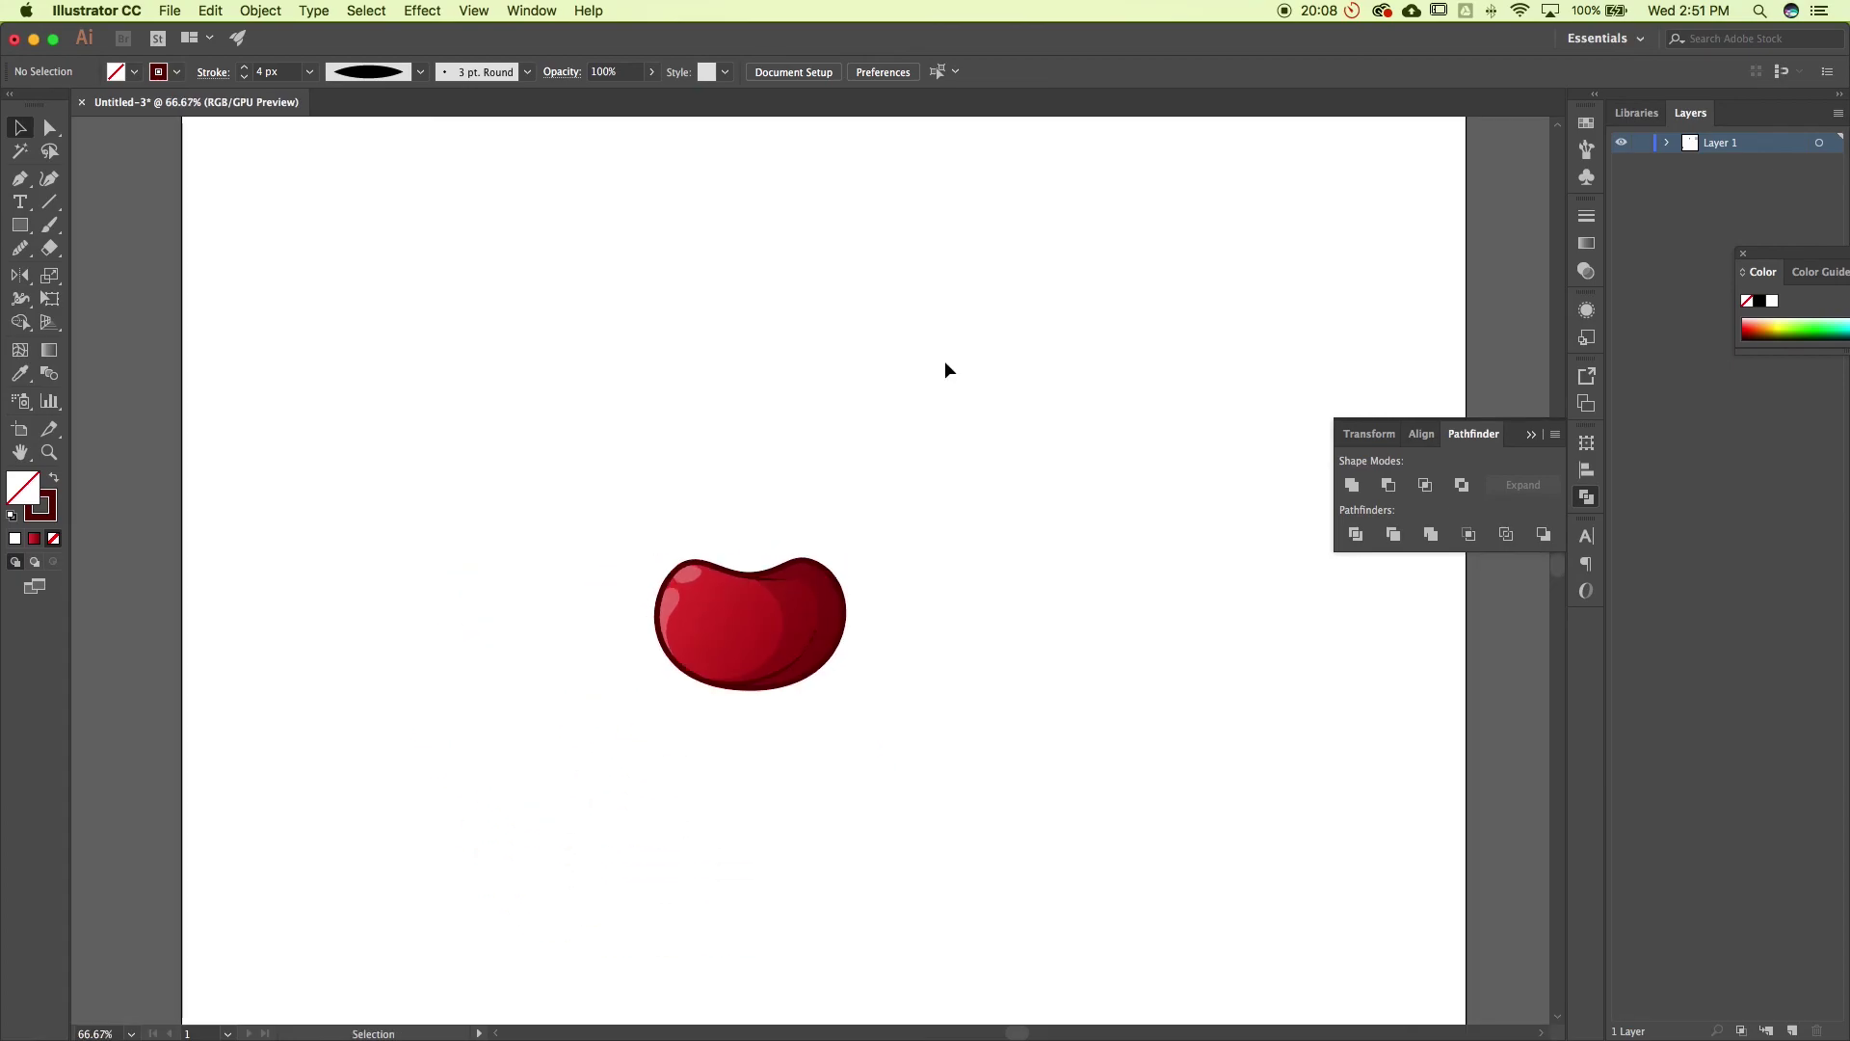
# Pen-draw a closed stem outline from the cherry's top notch up to a curled hook tip
pyautogui.scroll(2, 945, 363)
pyautogui.scroll(-2, 944, 362)
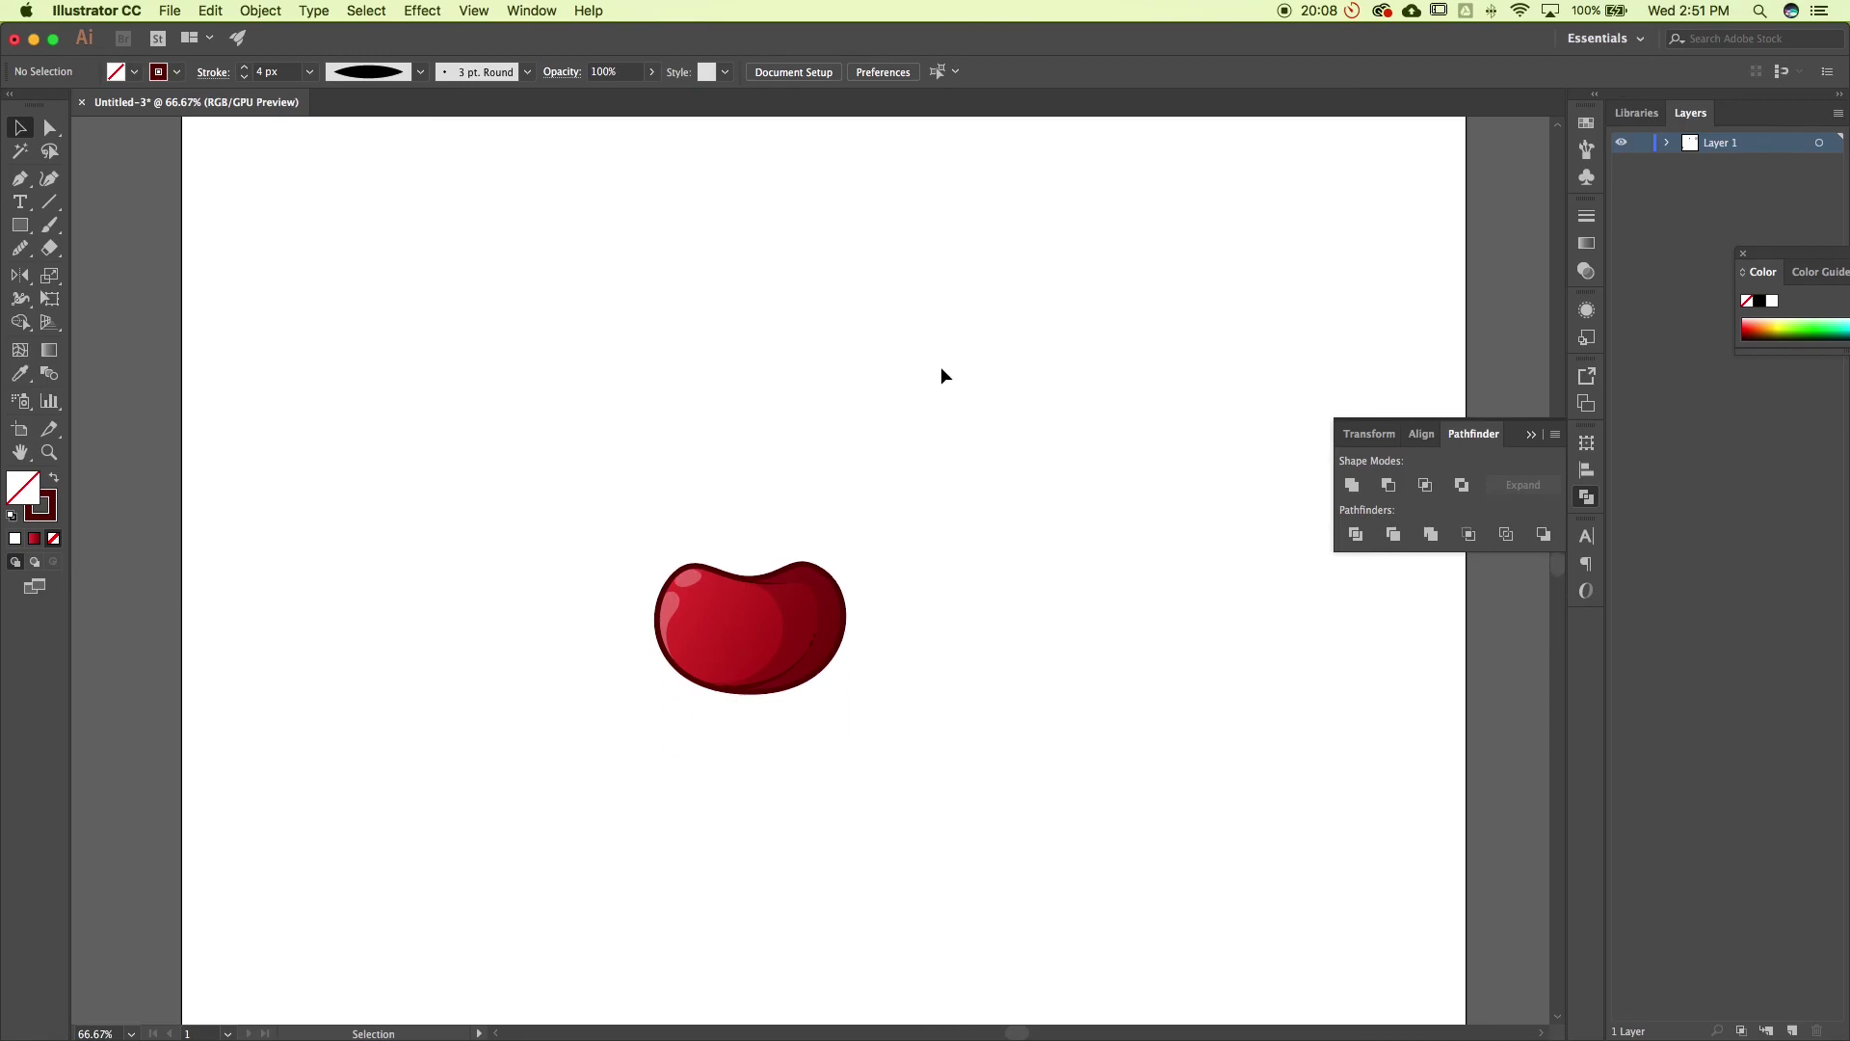
pyautogui.press('p')
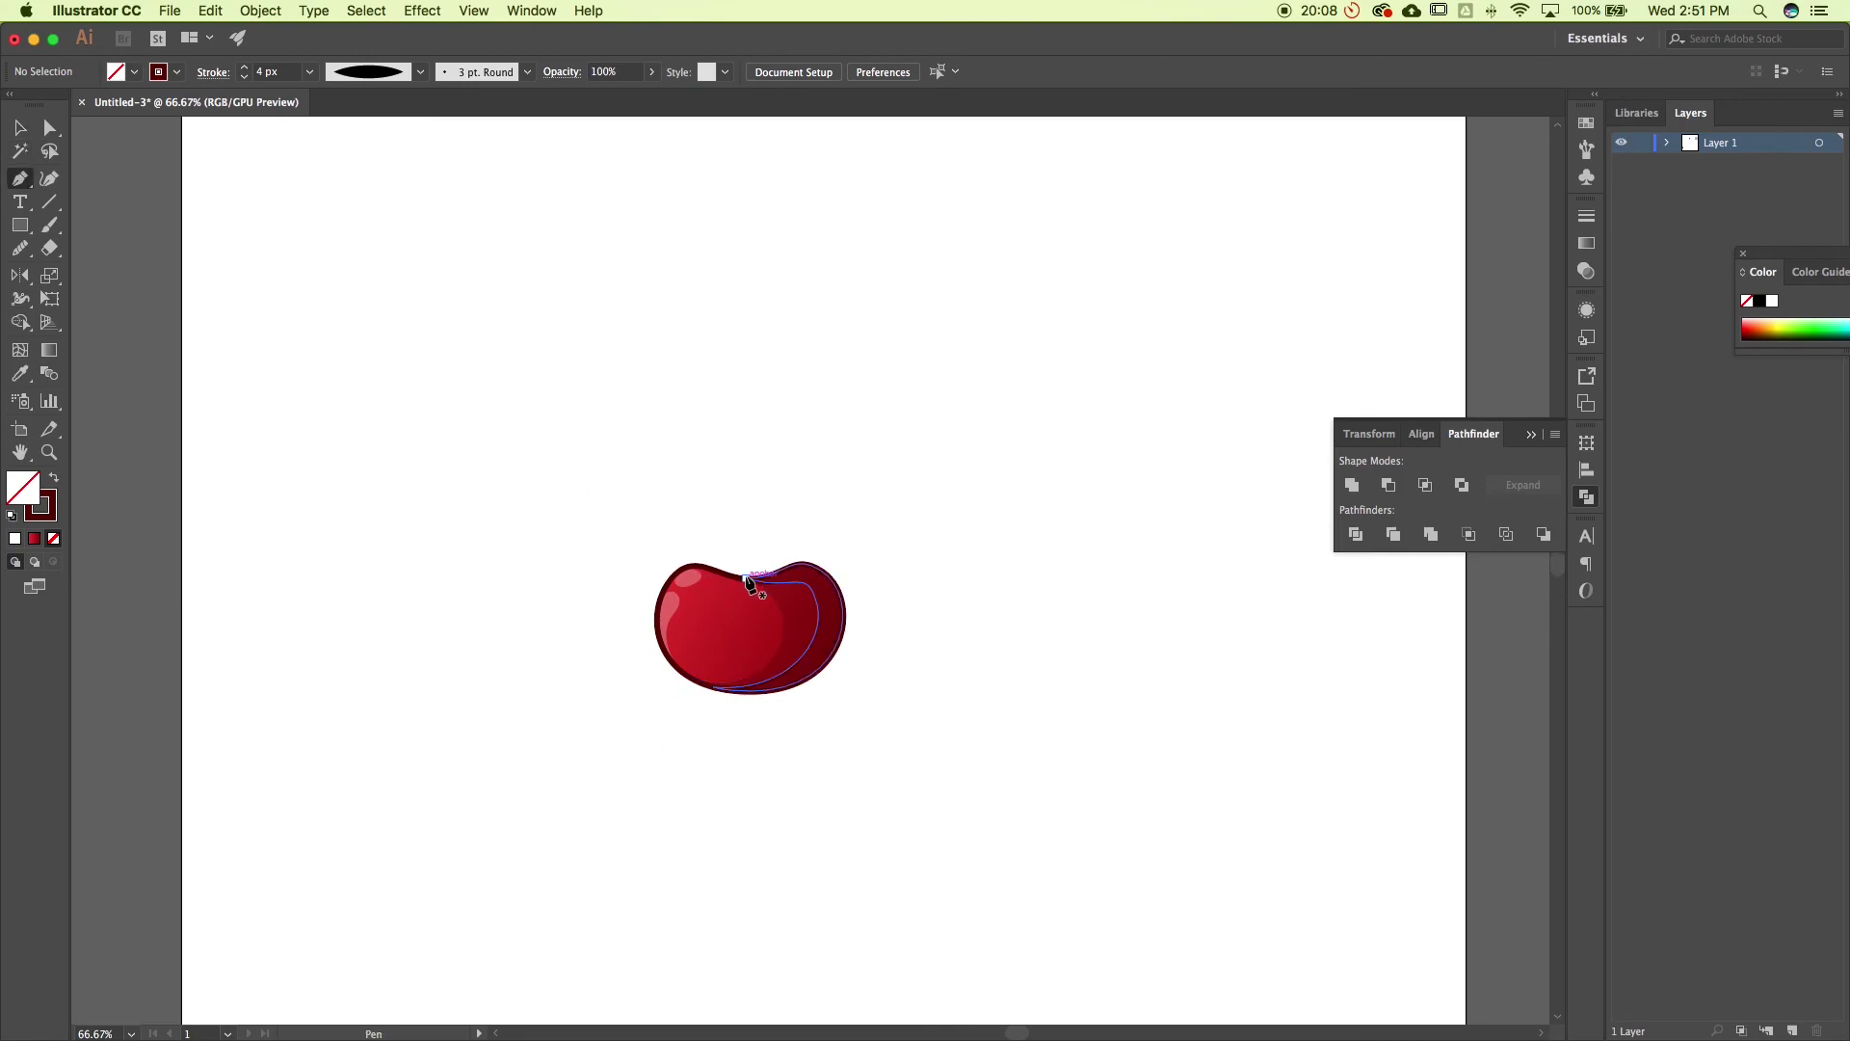
pyautogui.moveTo(748, 579); pyautogui.dragTo(715, 476)
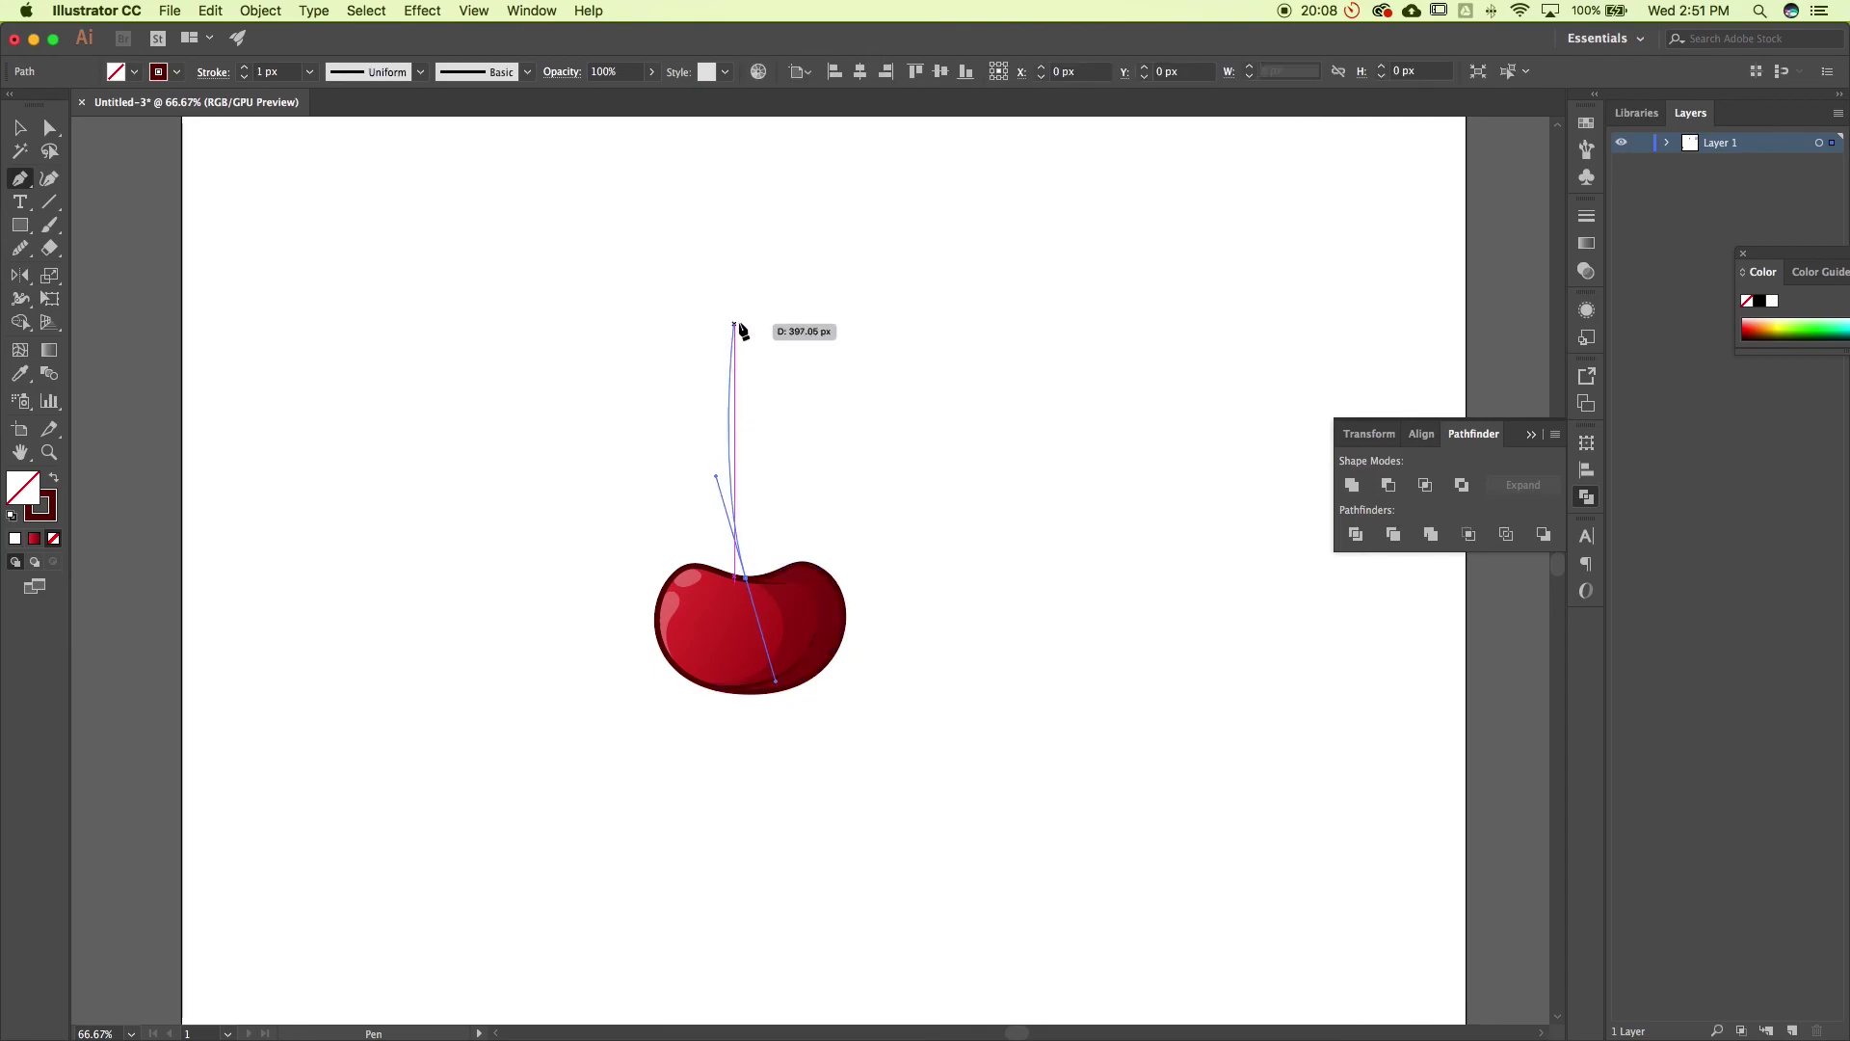
pyautogui.moveTo(771, 291); pyautogui.dragTo(806, 287)
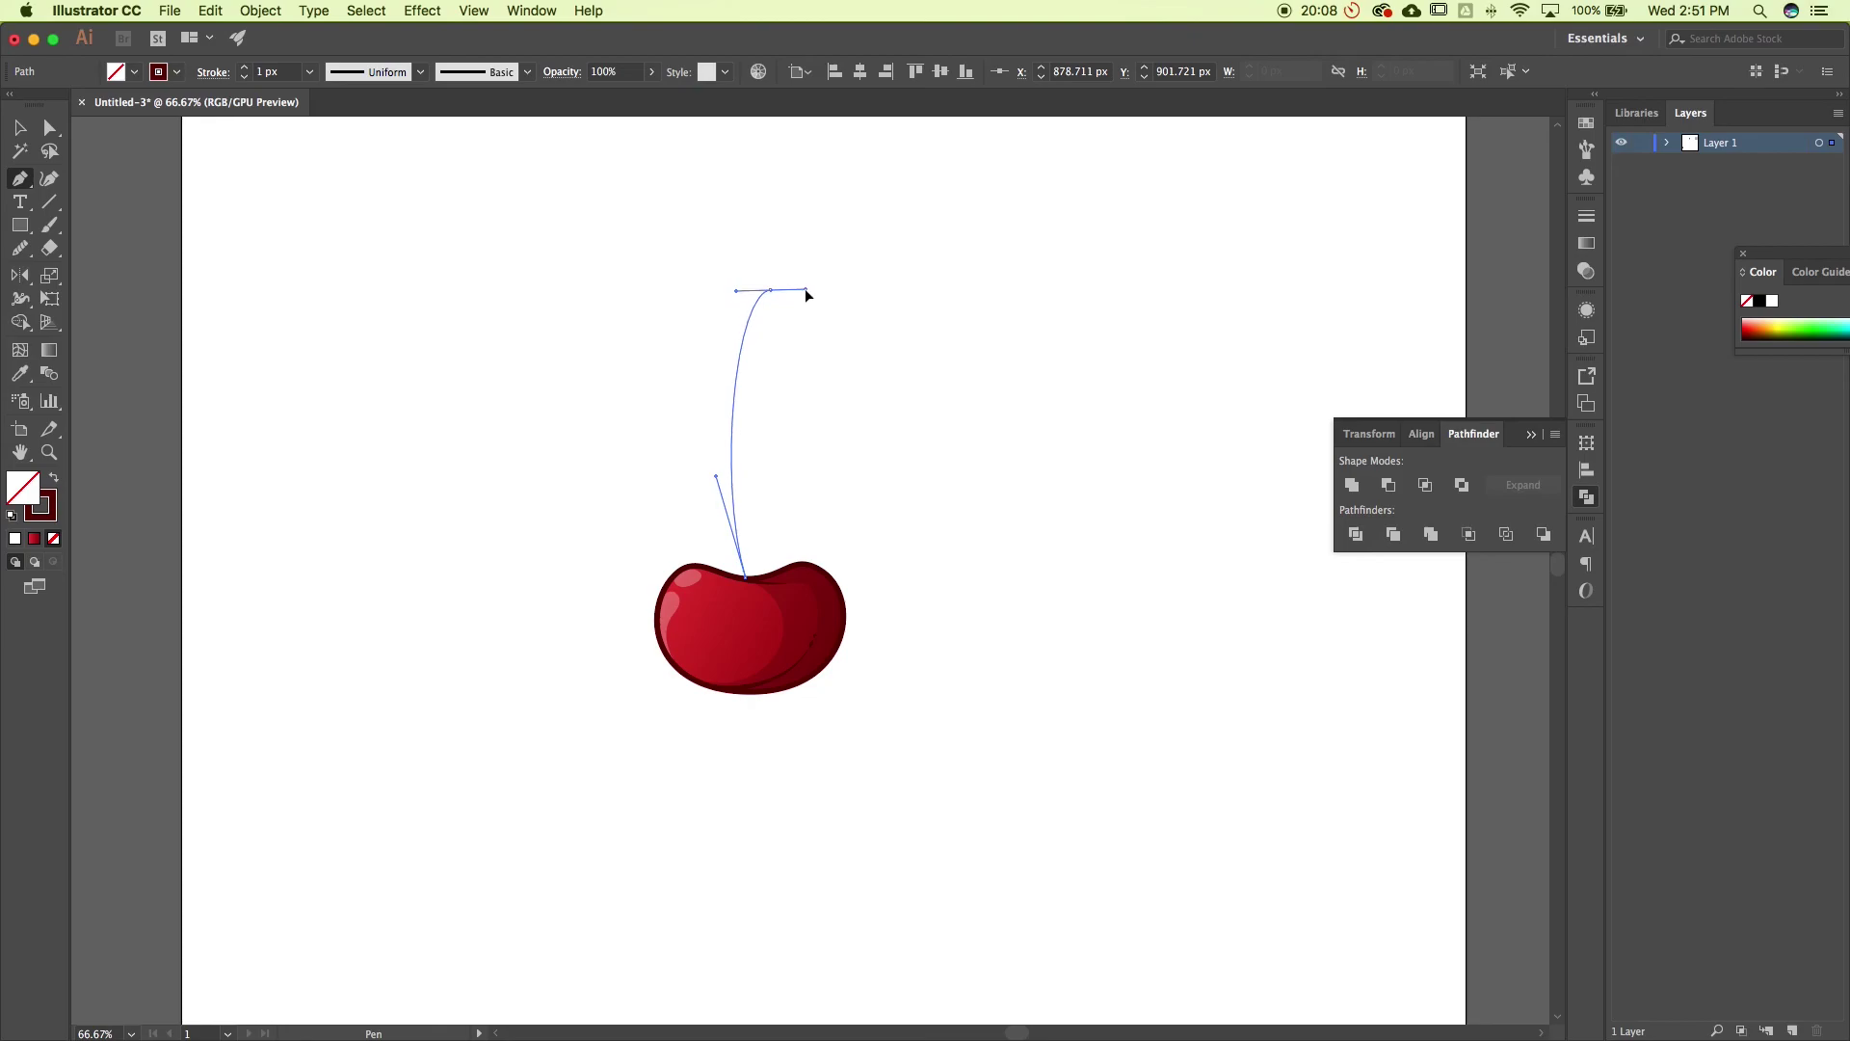
pyautogui.click(773, 346)
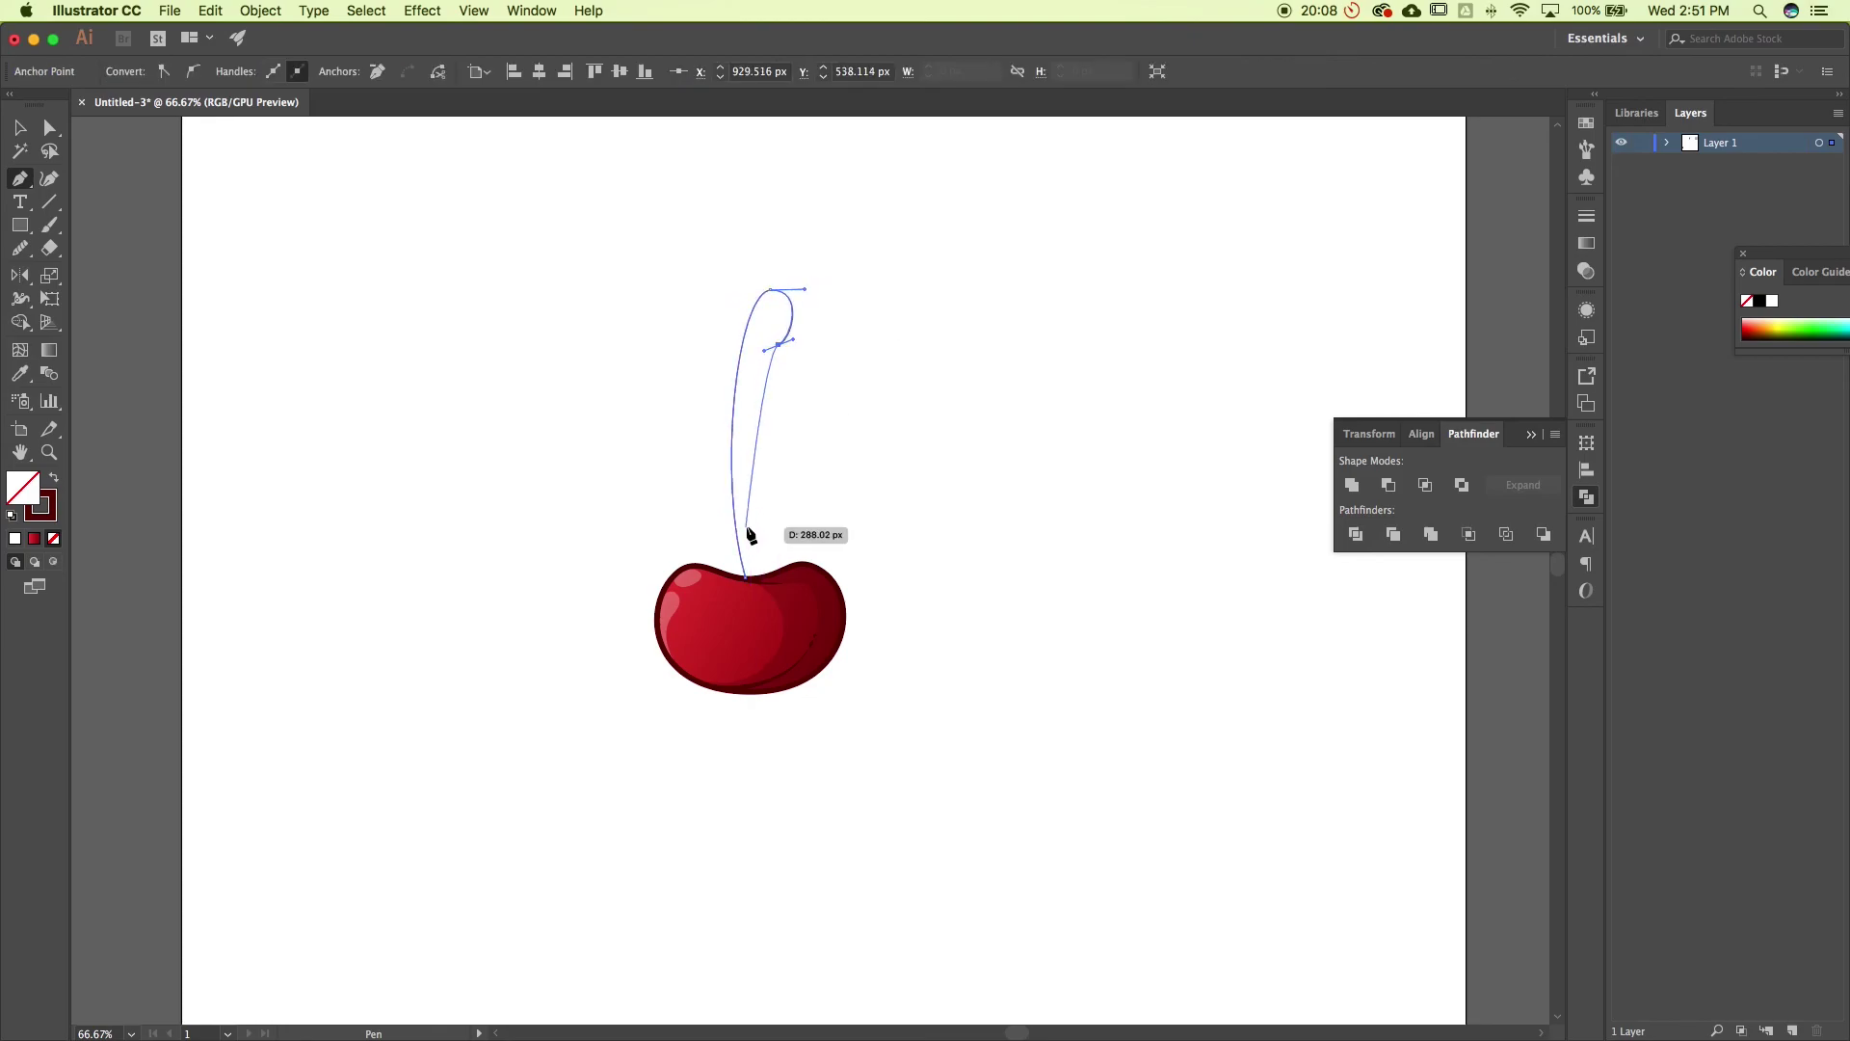
pyautogui.moveTo(751, 579); pyautogui.dragTo(785, 719)
pyautogui.click(764, 641)
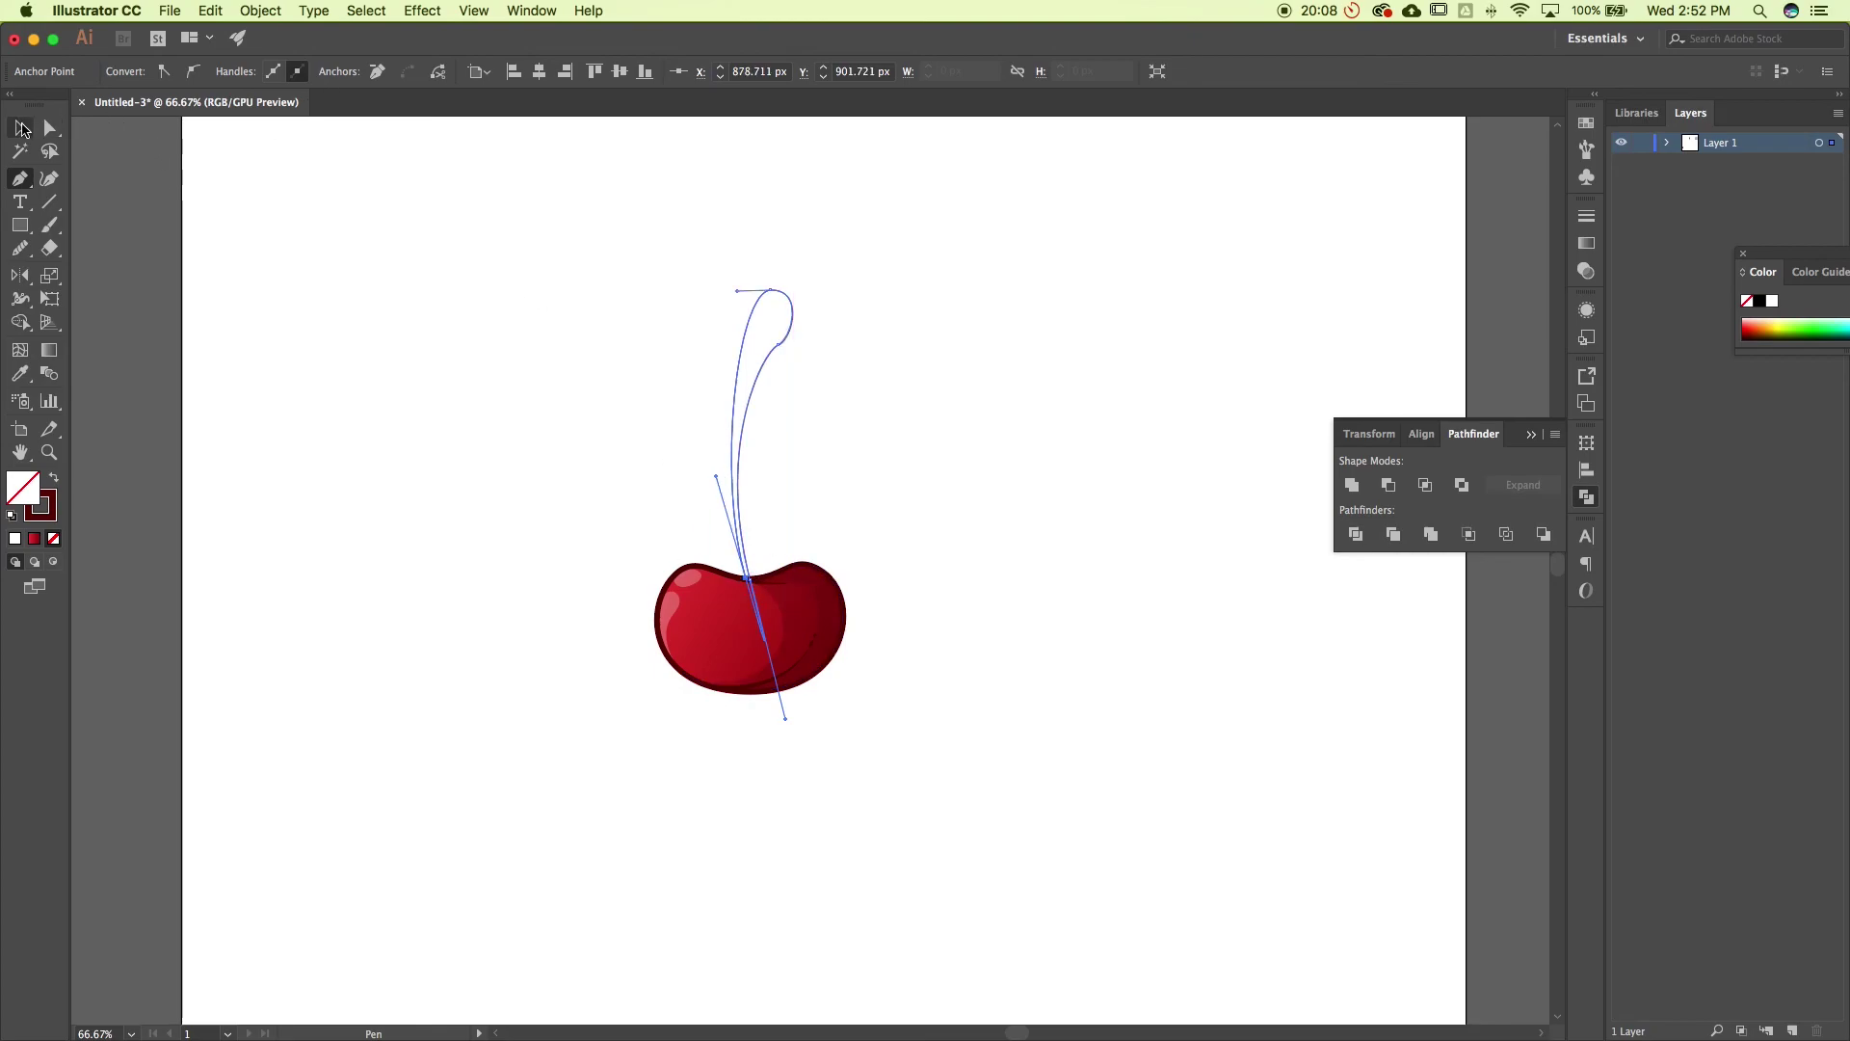
pyautogui.click(22, 129)
pyautogui.click(591, 483)
pyautogui.click(736, 486)
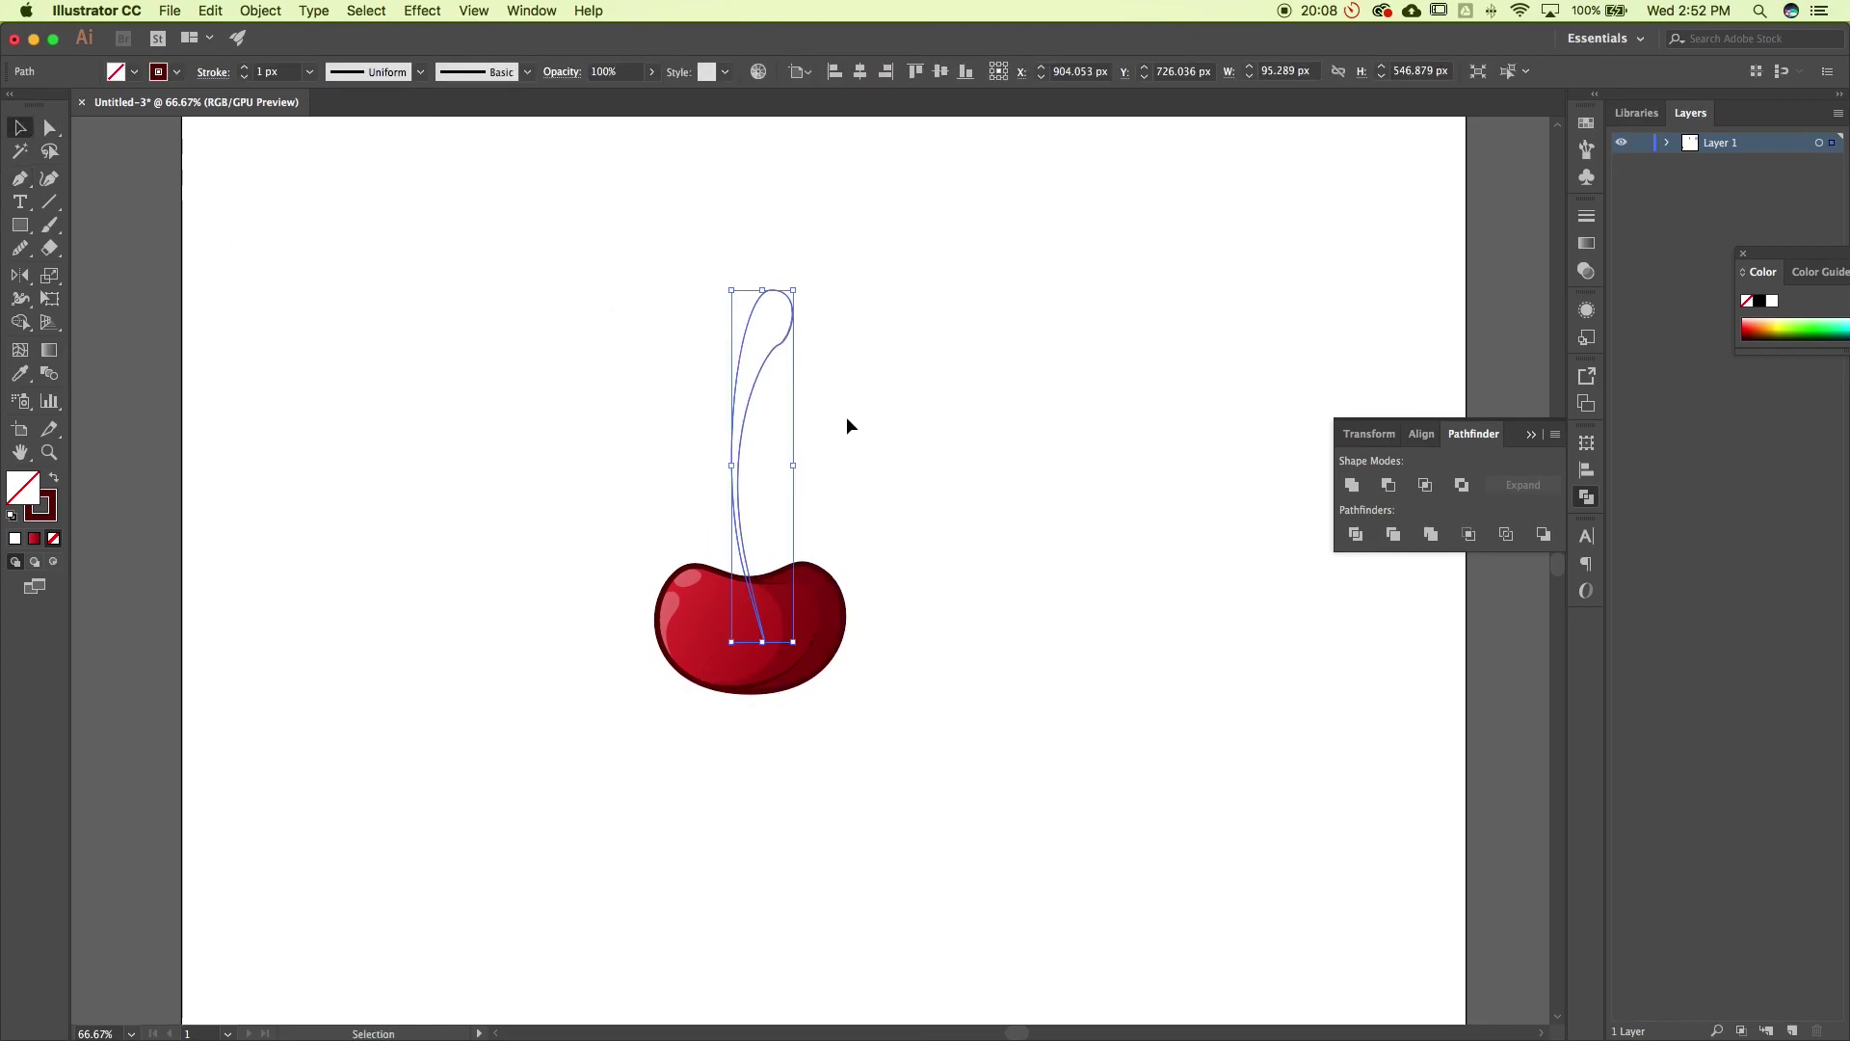
# Reshape the stem's tip by moving its upper anchors with Direct Selection
pyautogui.press('a')
pyautogui.moveTo(781, 352); pyautogui.dragTo(774, 344)
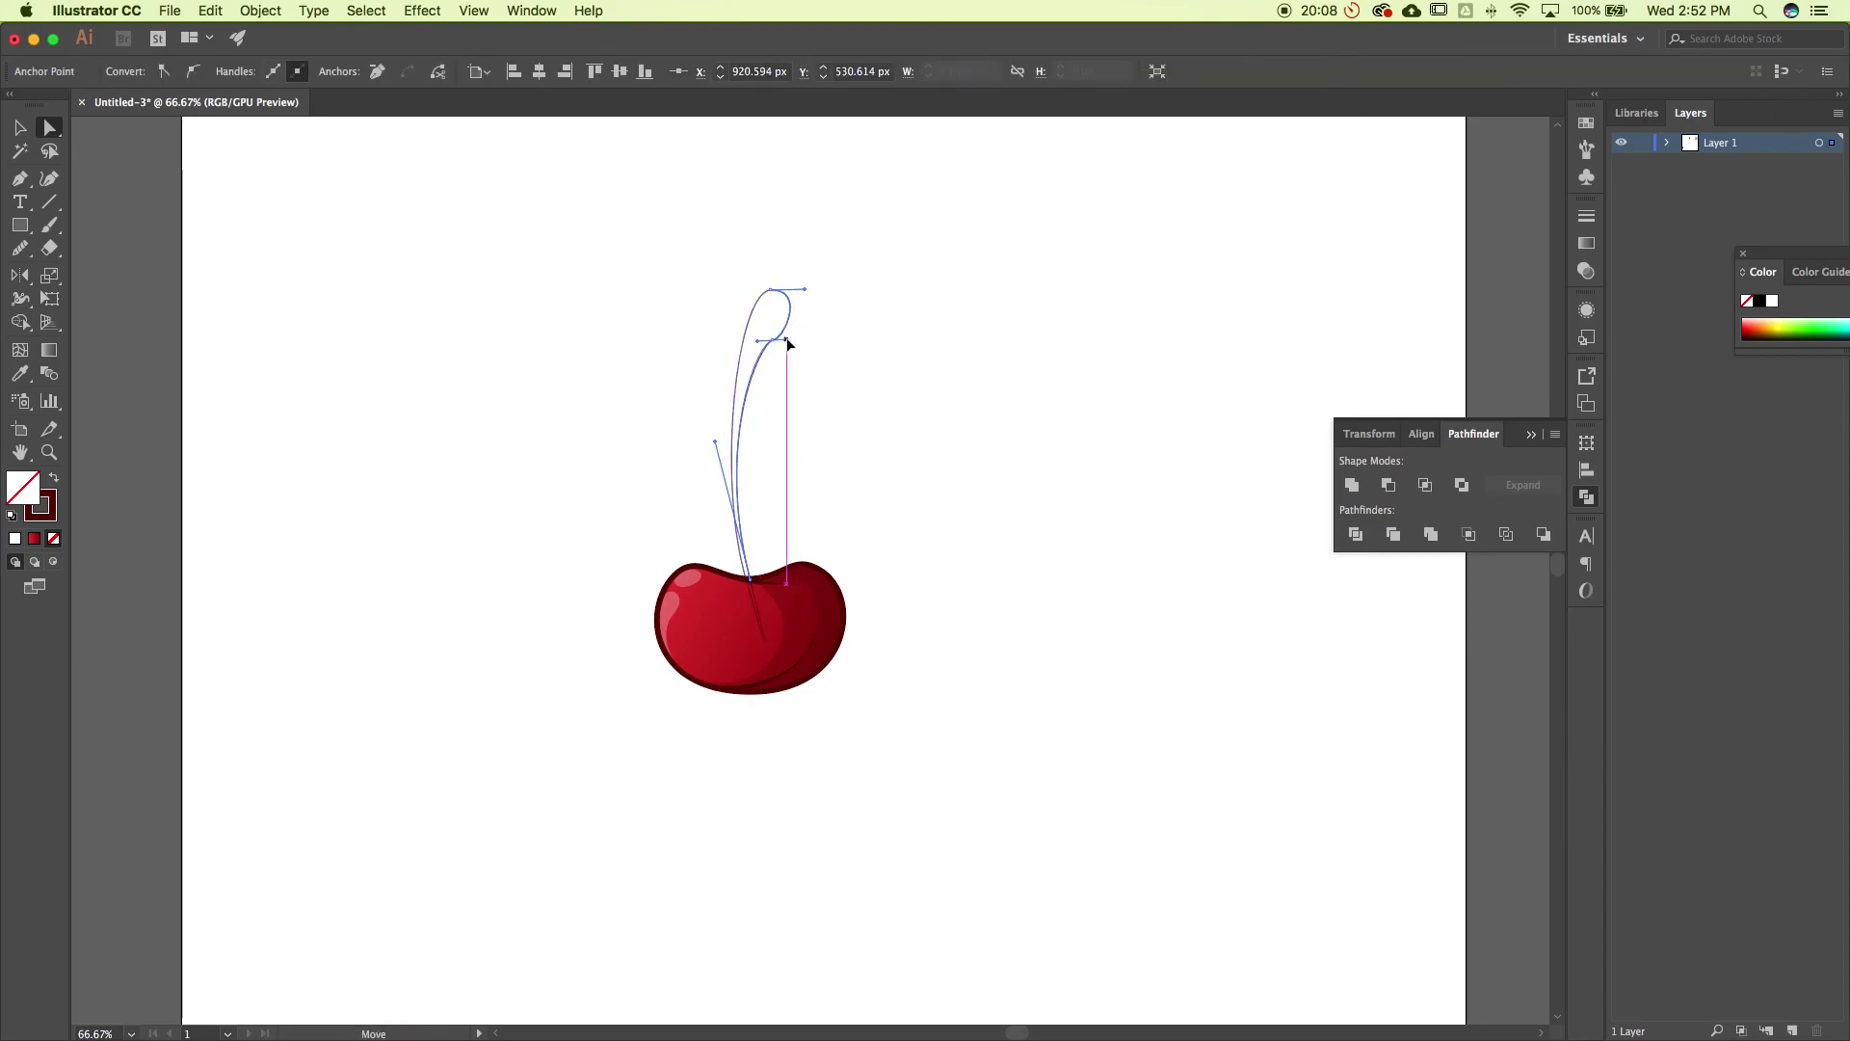
pyautogui.click(909, 436)
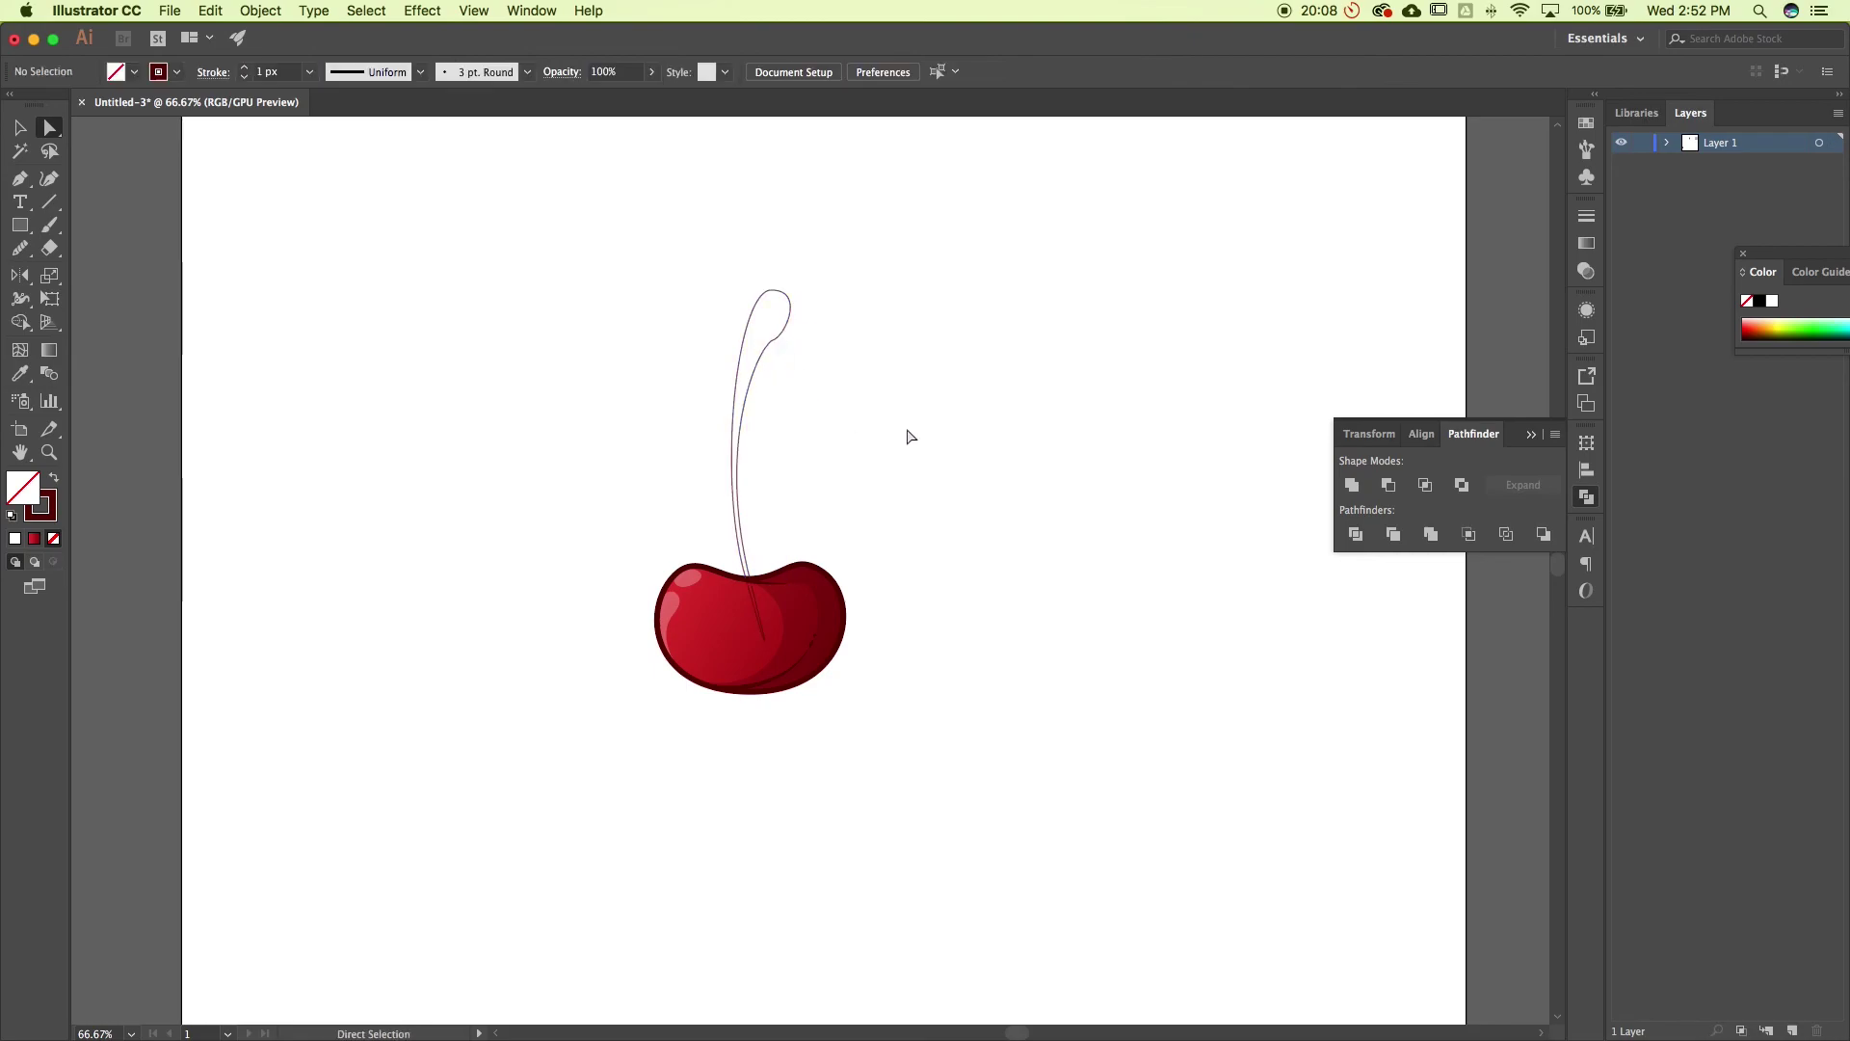
pyautogui.moveTo(761, 352); pyautogui.dragTo(767, 334)
pyautogui.click(838, 372)
pyautogui.click(950, 443)
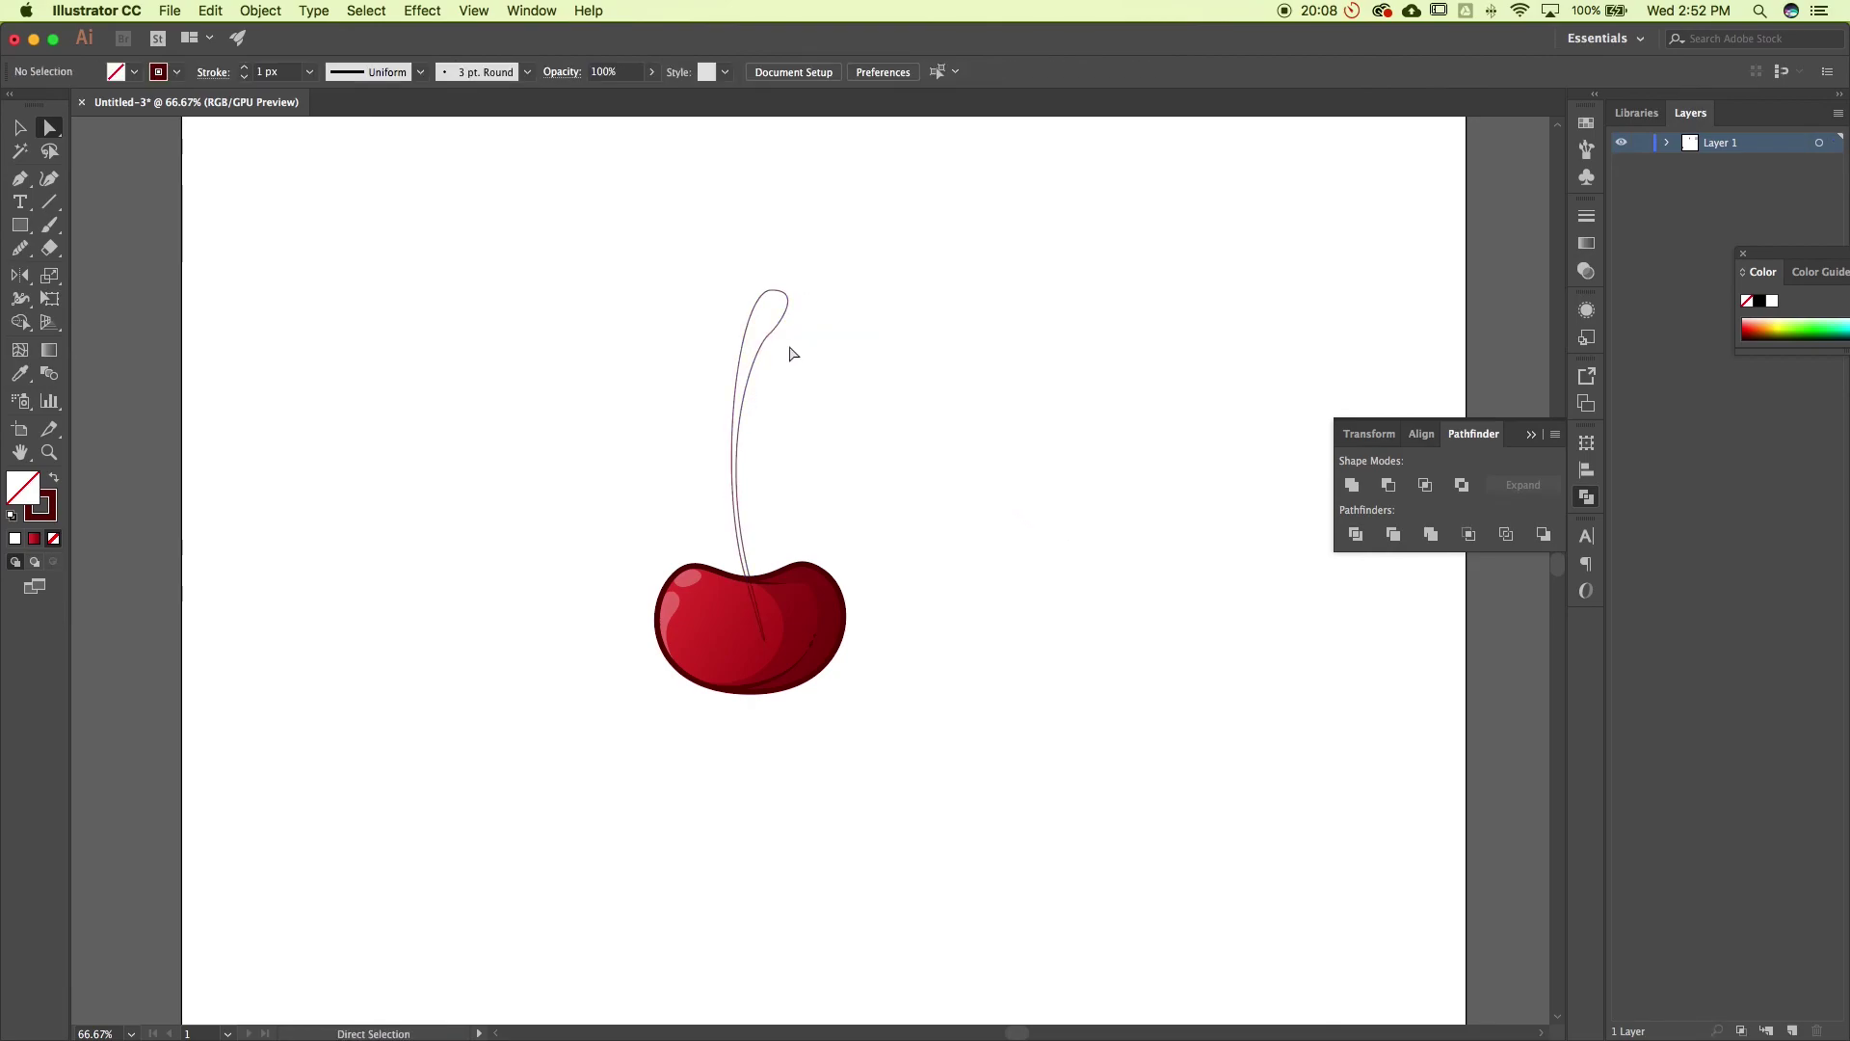
# Smooth the stem's base by adjusting its bottom anchor and both curve handles
pyautogui.moveTo(749, 579); pyautogui.dragTo(754, 583)
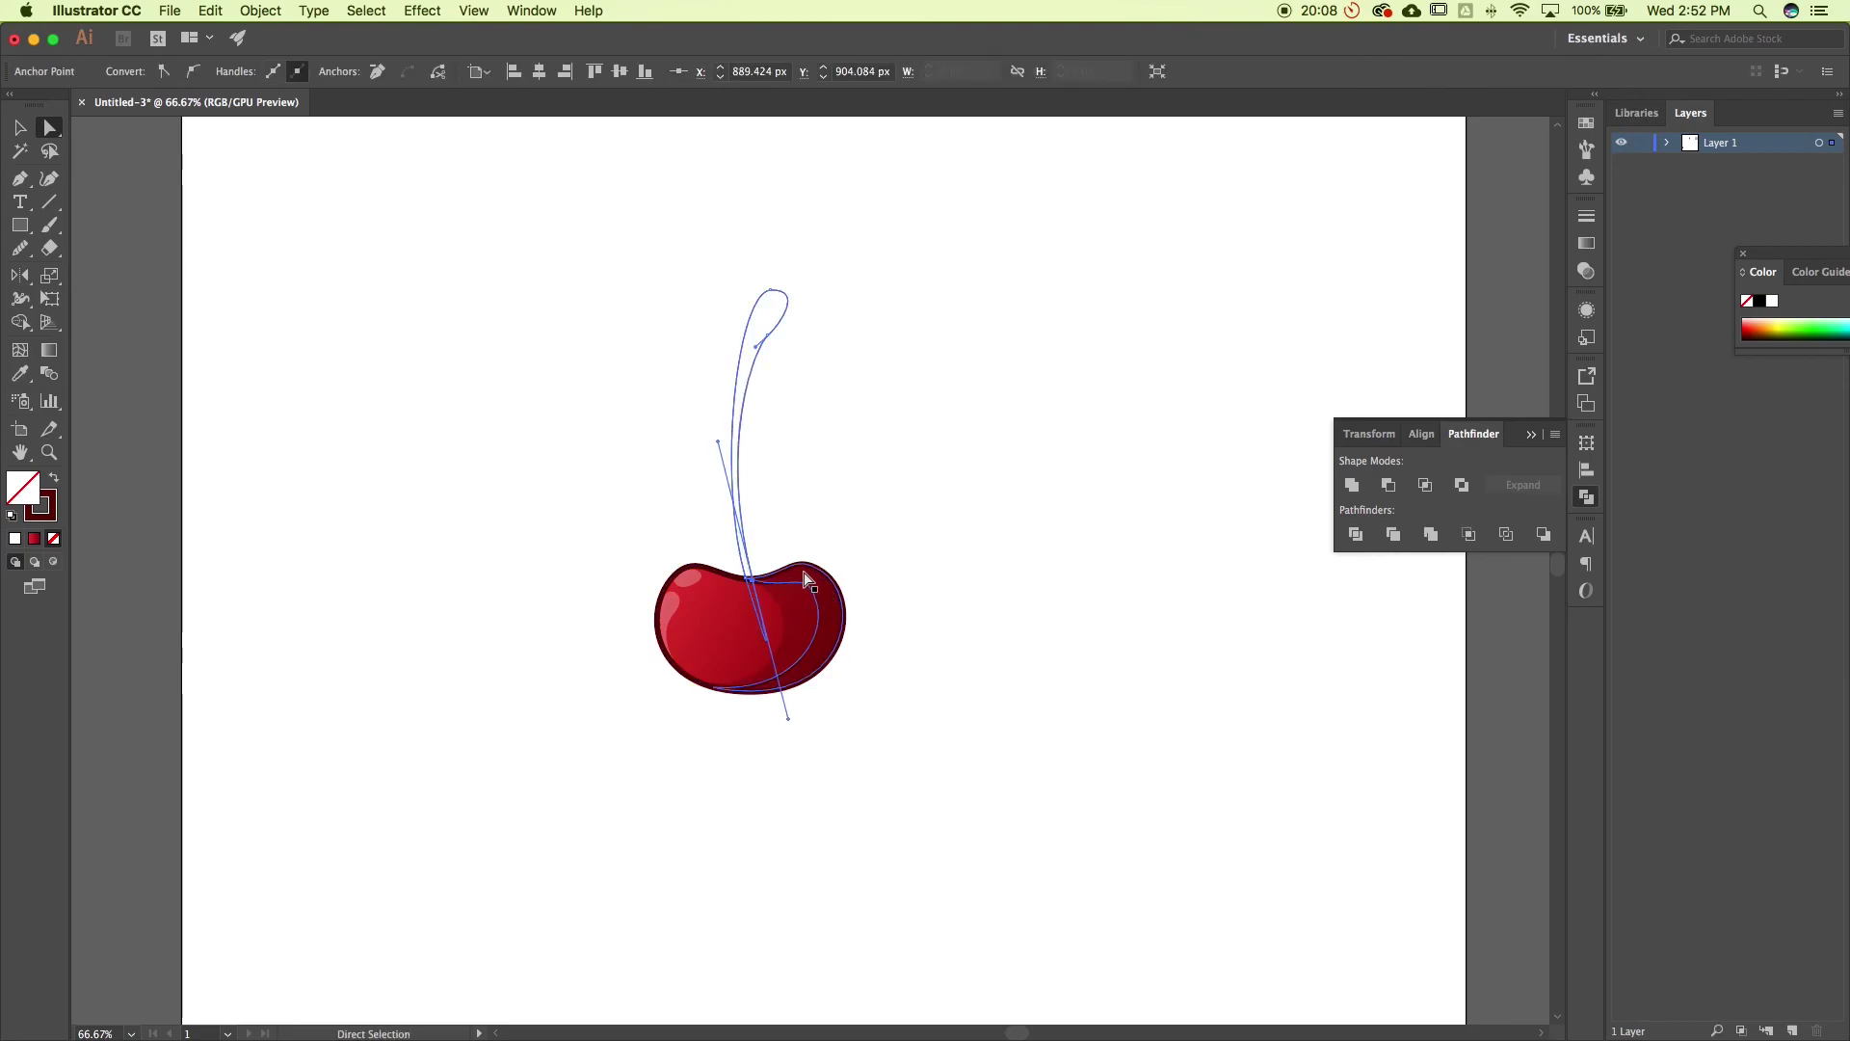
pyautogui.moveTo(721, 445); pyautogui.dragTo(724, 437)
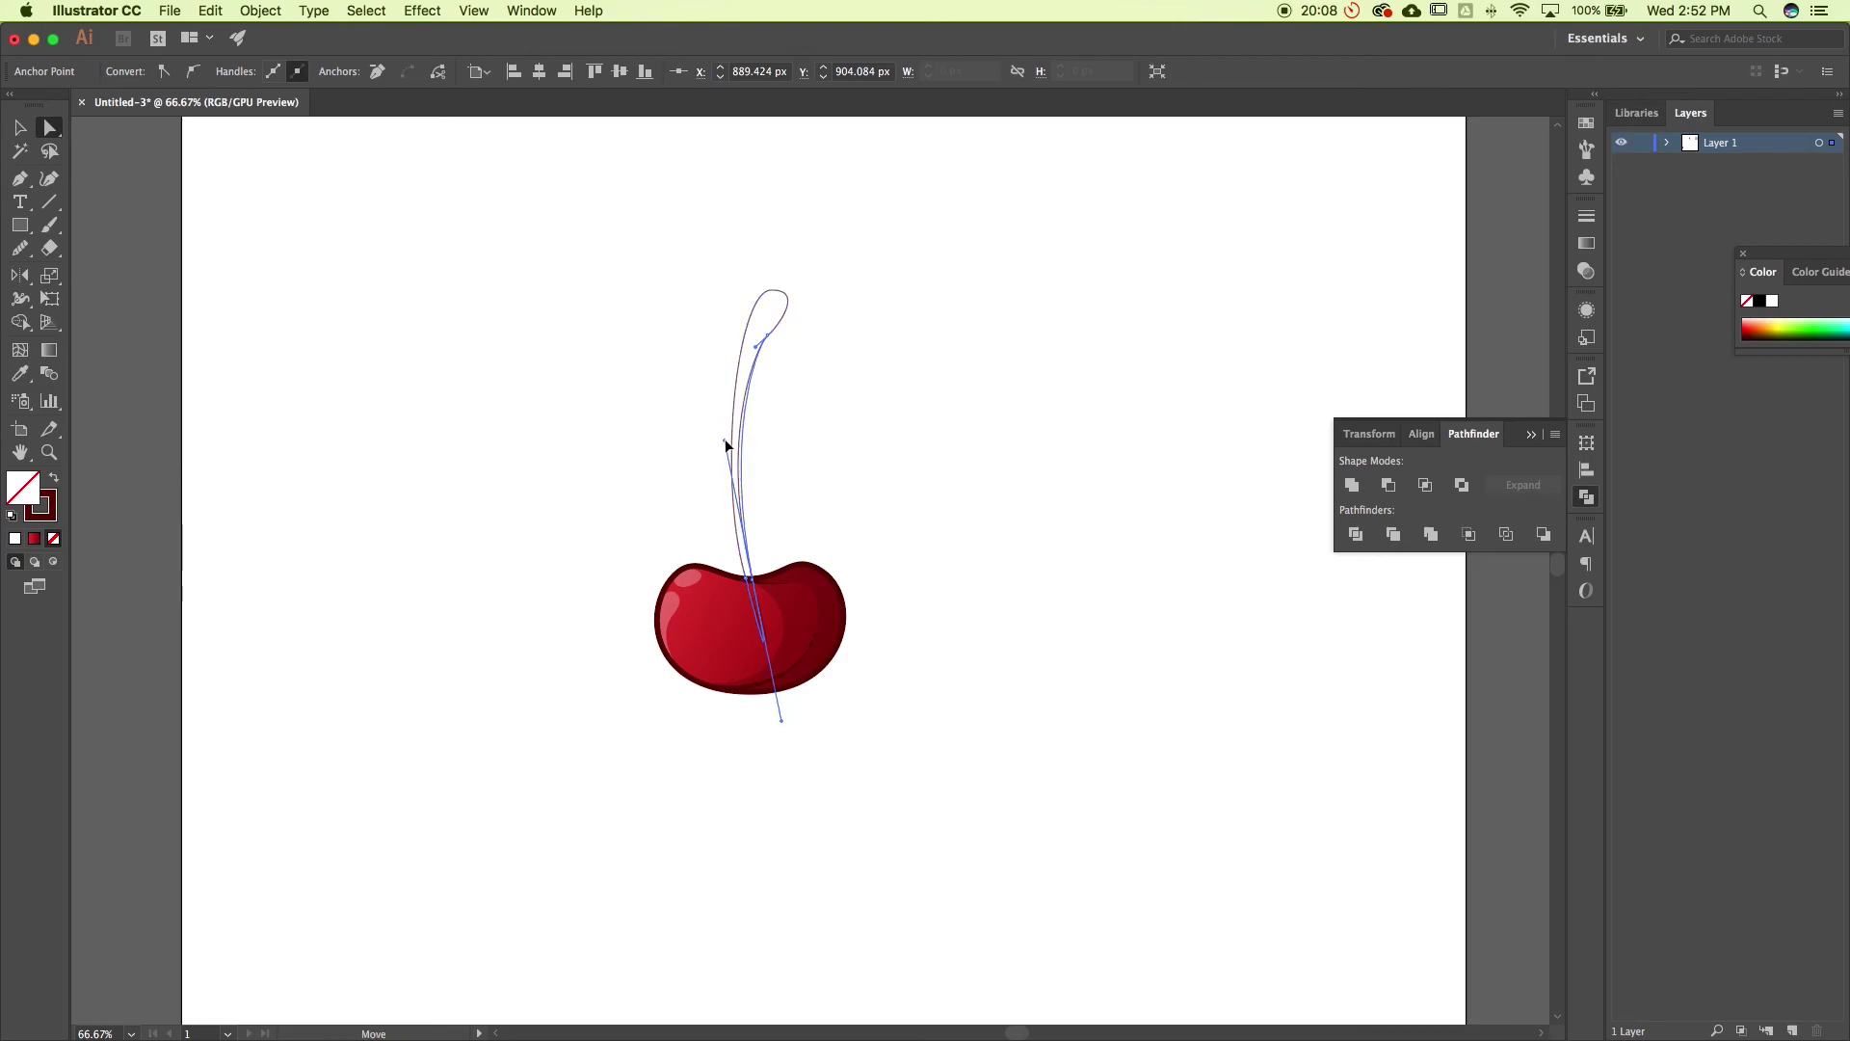
pyautogui.click(853, 511)
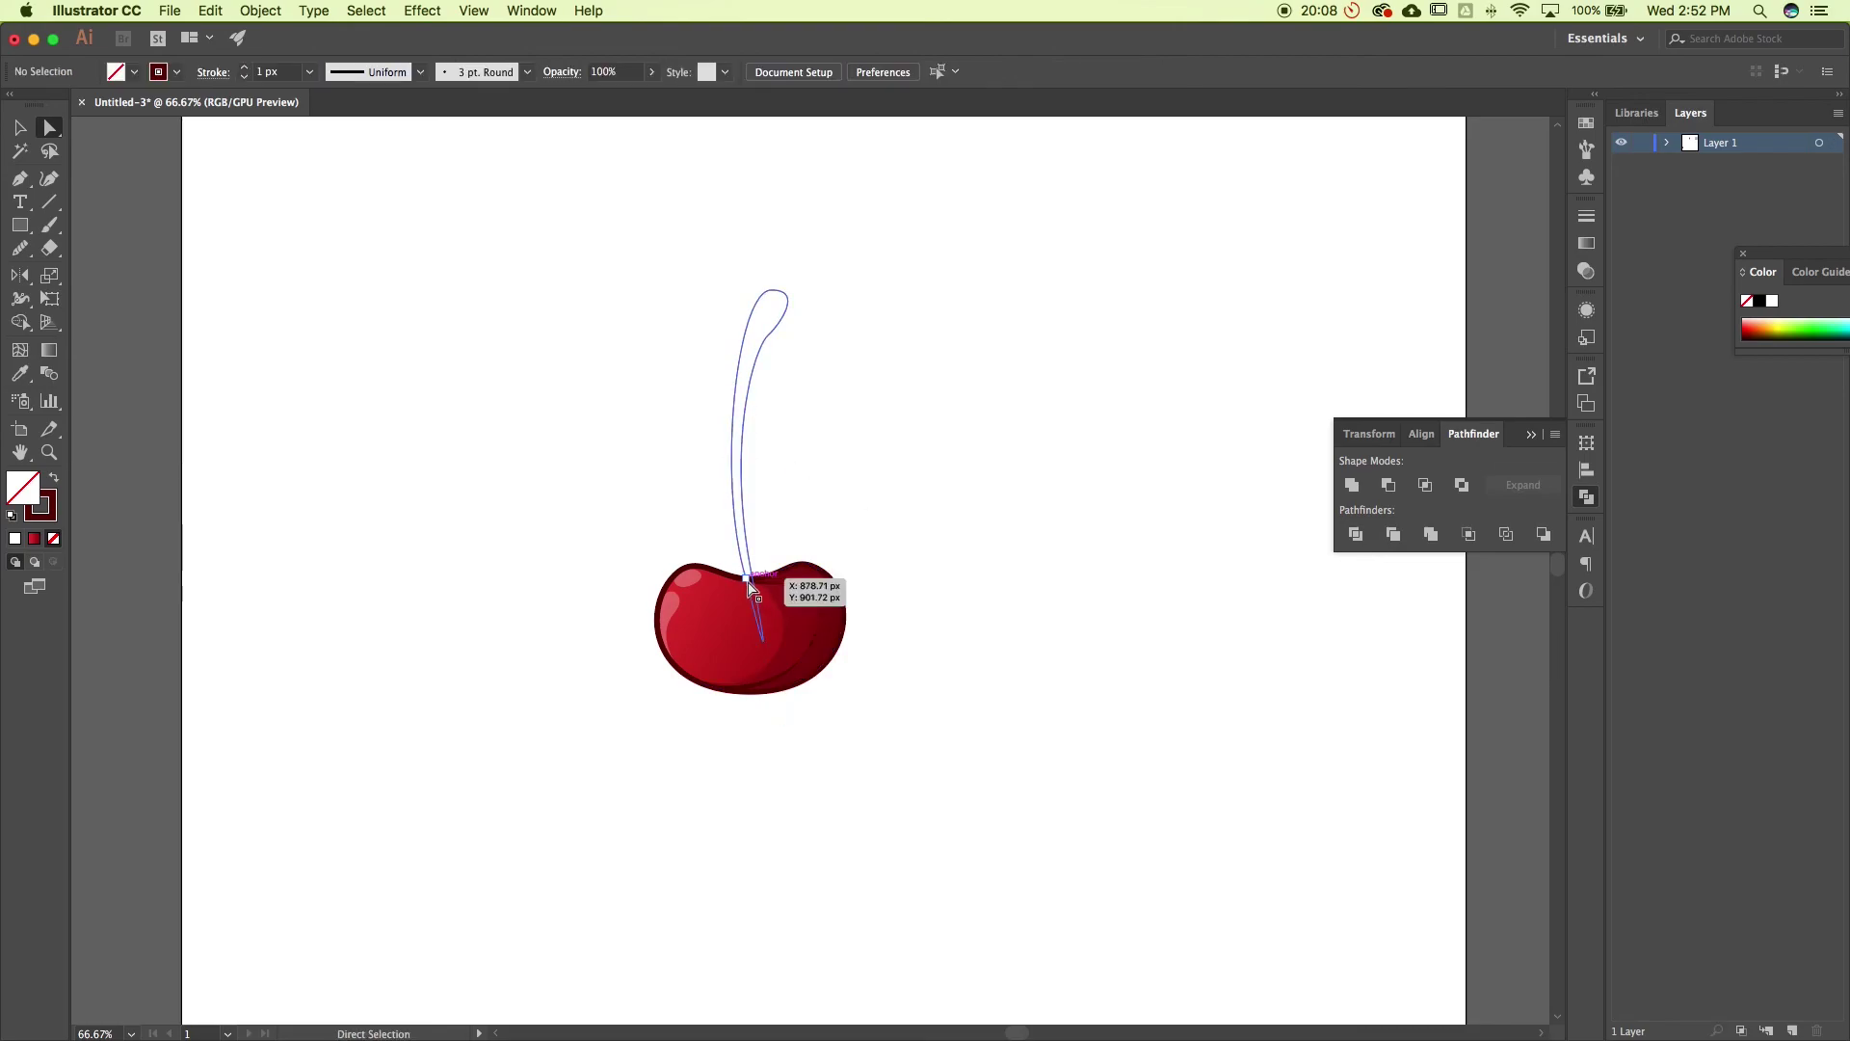
pyautogui.click(747, 568)
pyautogui.moveTo(716, 477); pyautogui.dragTo(707, 472)
pyautogui.moveTo(747, 581); pyautogui.dragTo(750, 582)
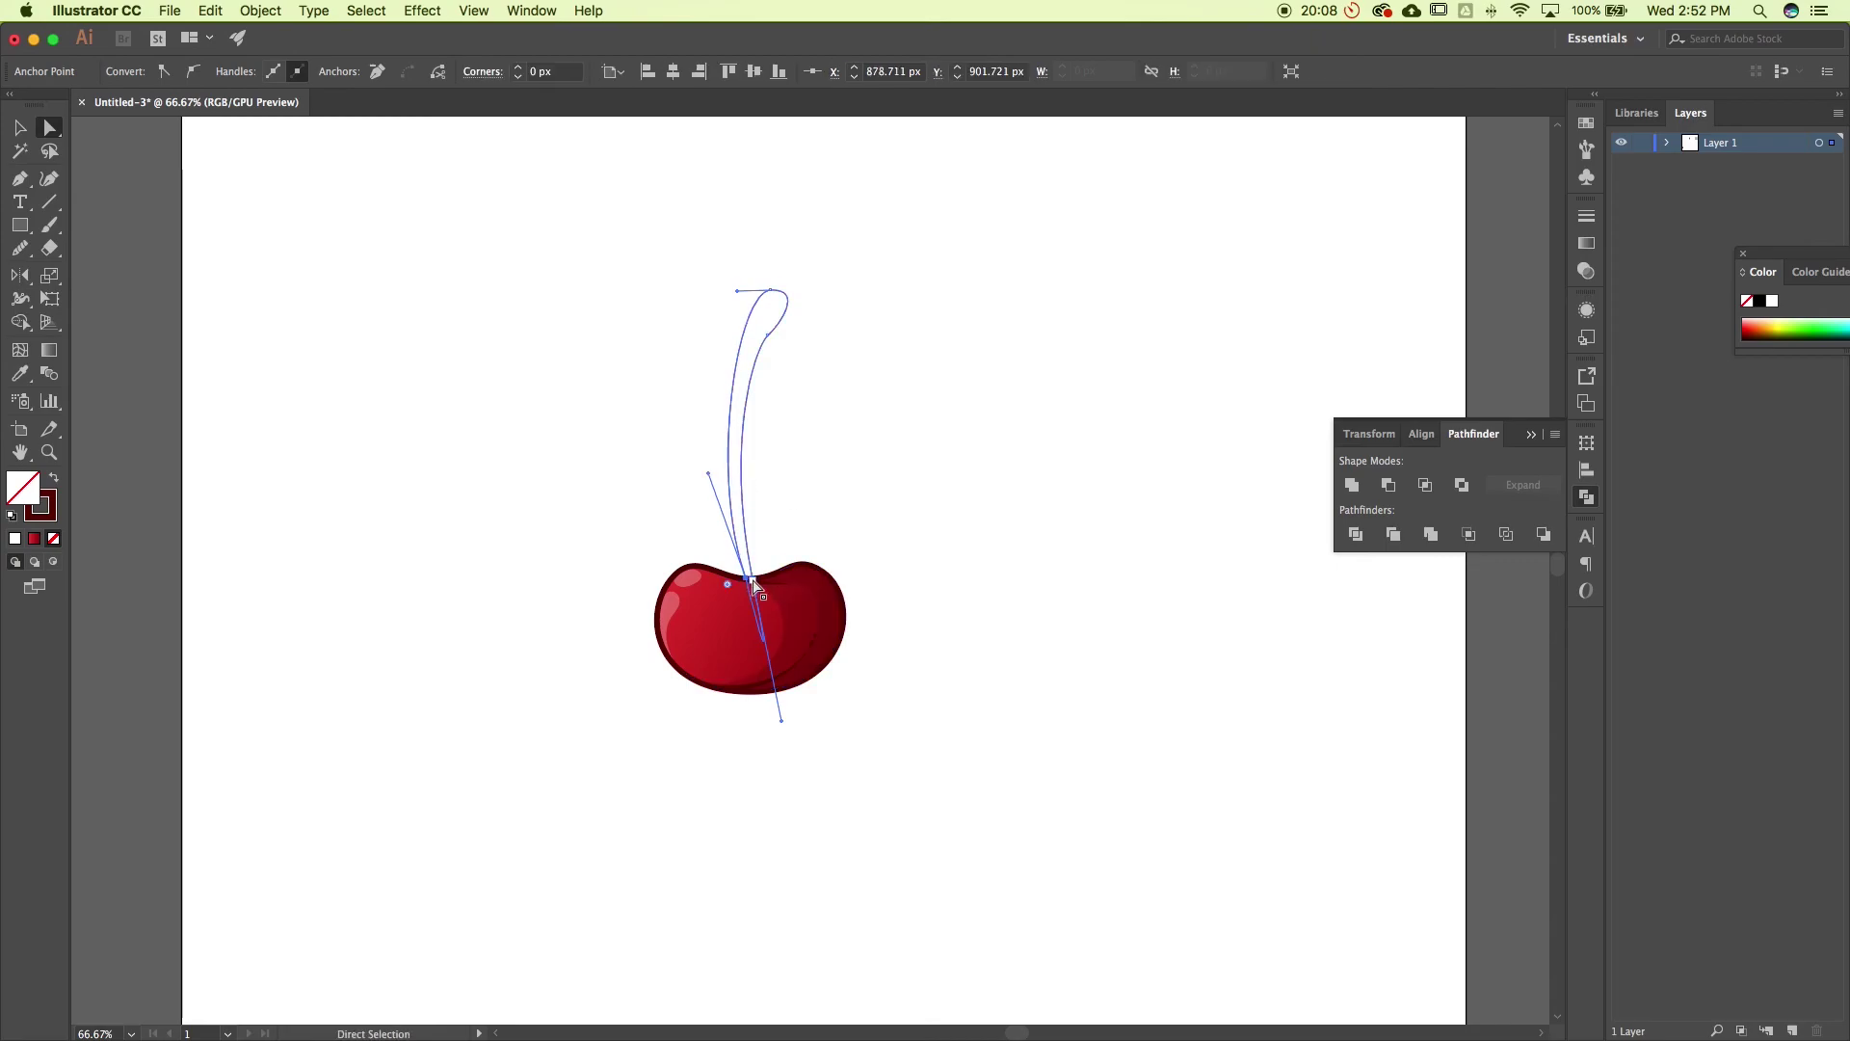
pyautogui.moveTo(709, 473)
pyautogui.mouseDown()
pyautogui.moveTo(725, 446)
pyautogui.moveTo(708, 426)
pyautogui.moveTo(715, 528)
pyautogui.moveTo(713, 459)
pyautogui.mouseUp()
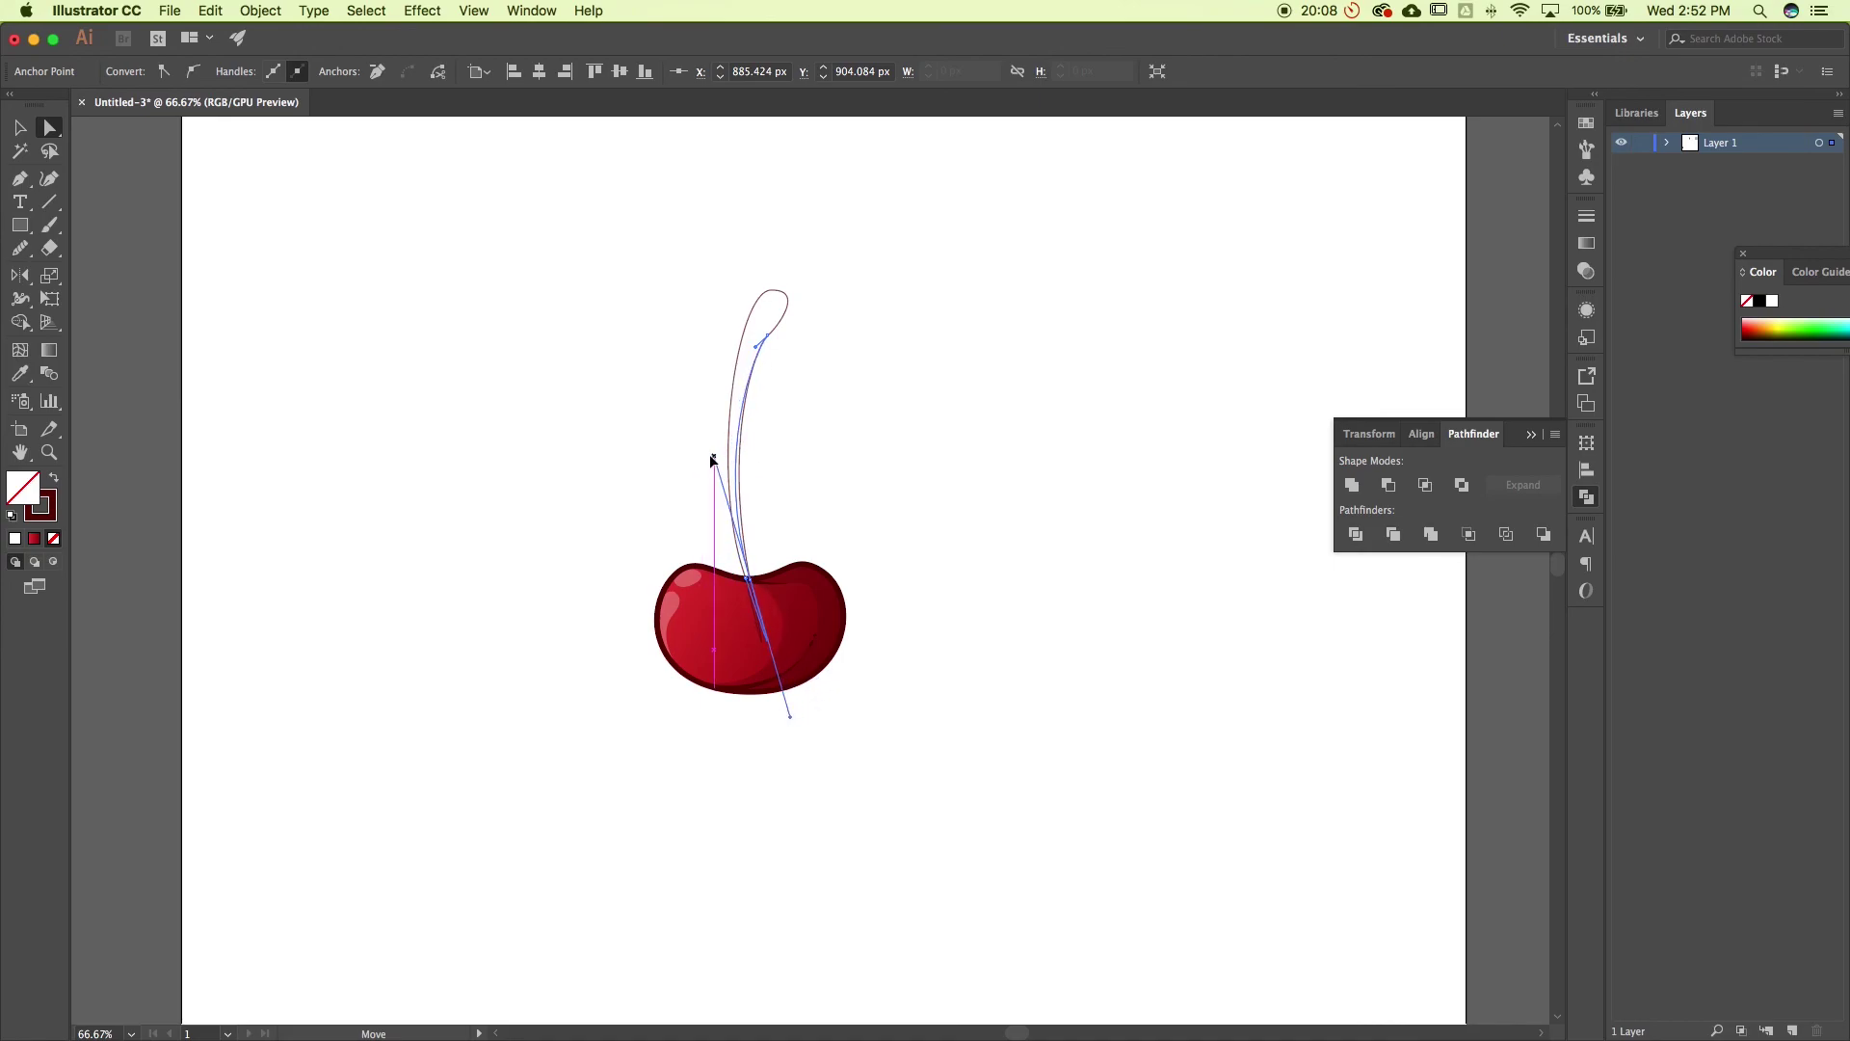
pyautogui.click(958, 470)
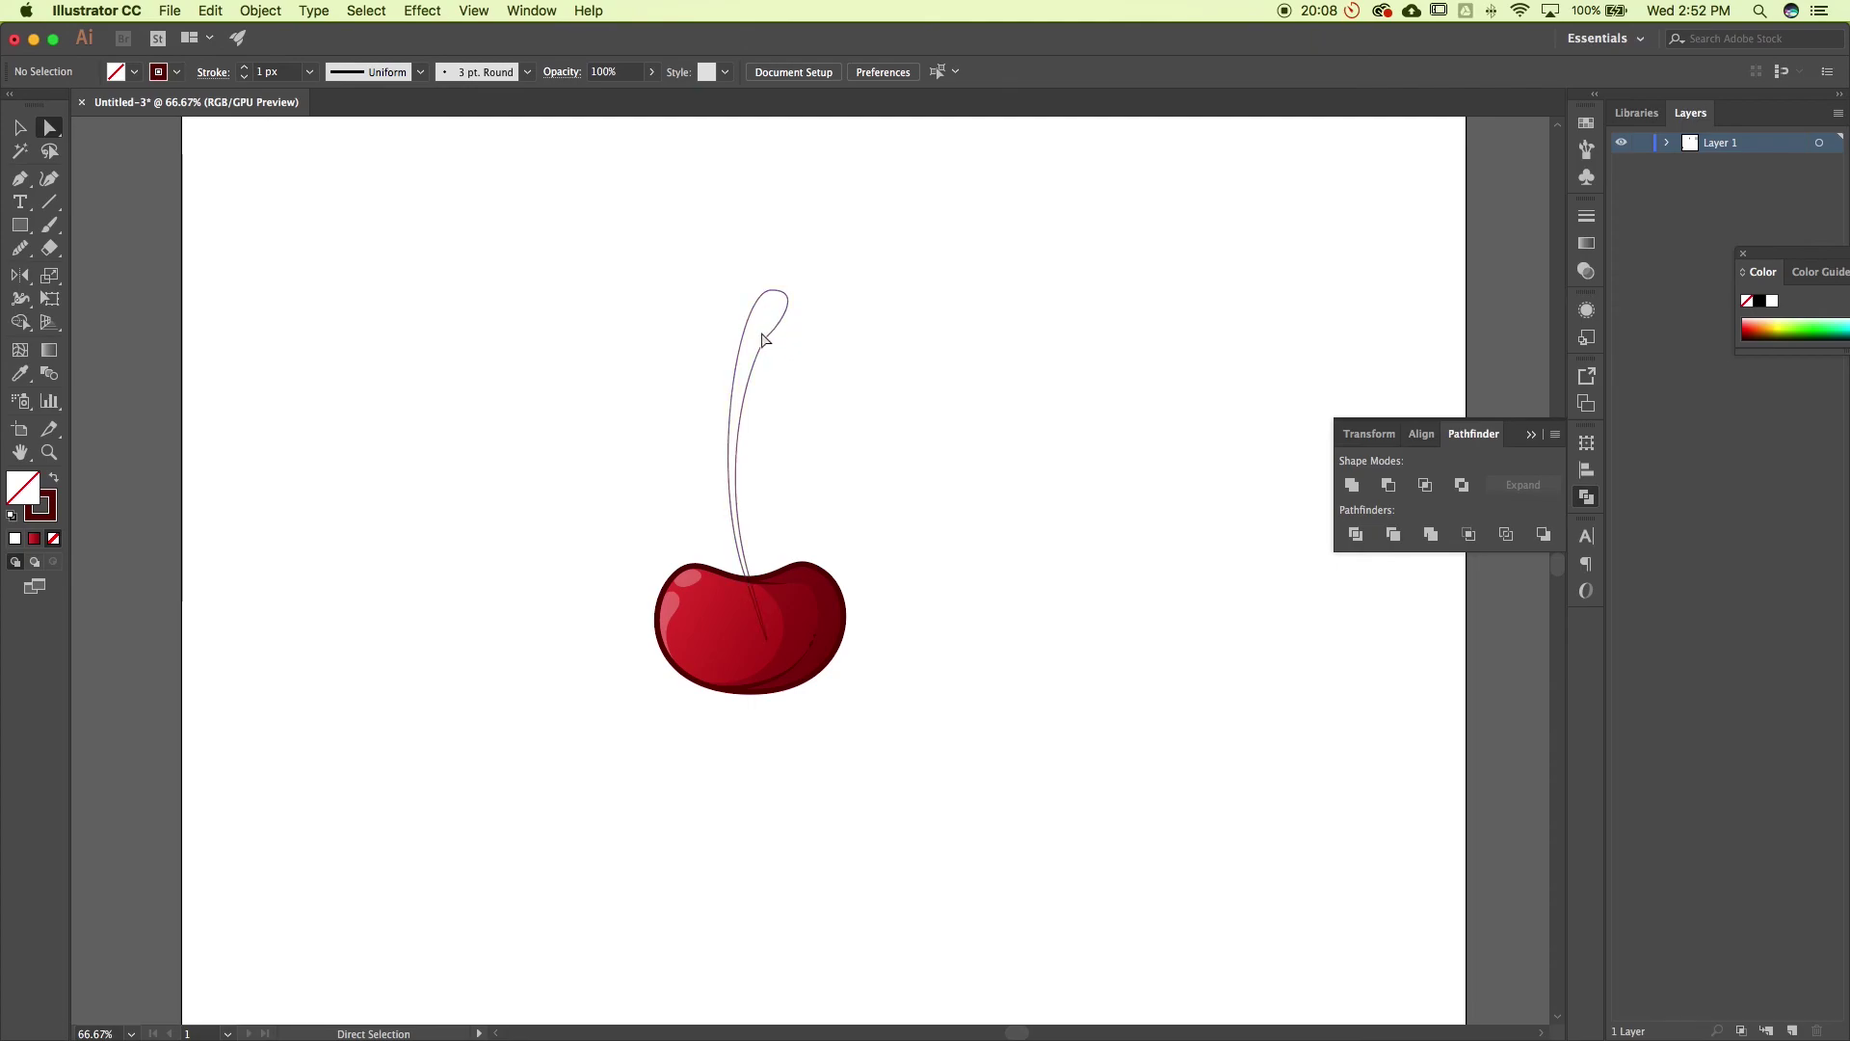
# Shift the stem's top anchor left and down, then marquee-select the whole stem
pyautogui.moveTo(763, 339); pyautogui.dragTo(753, 347)
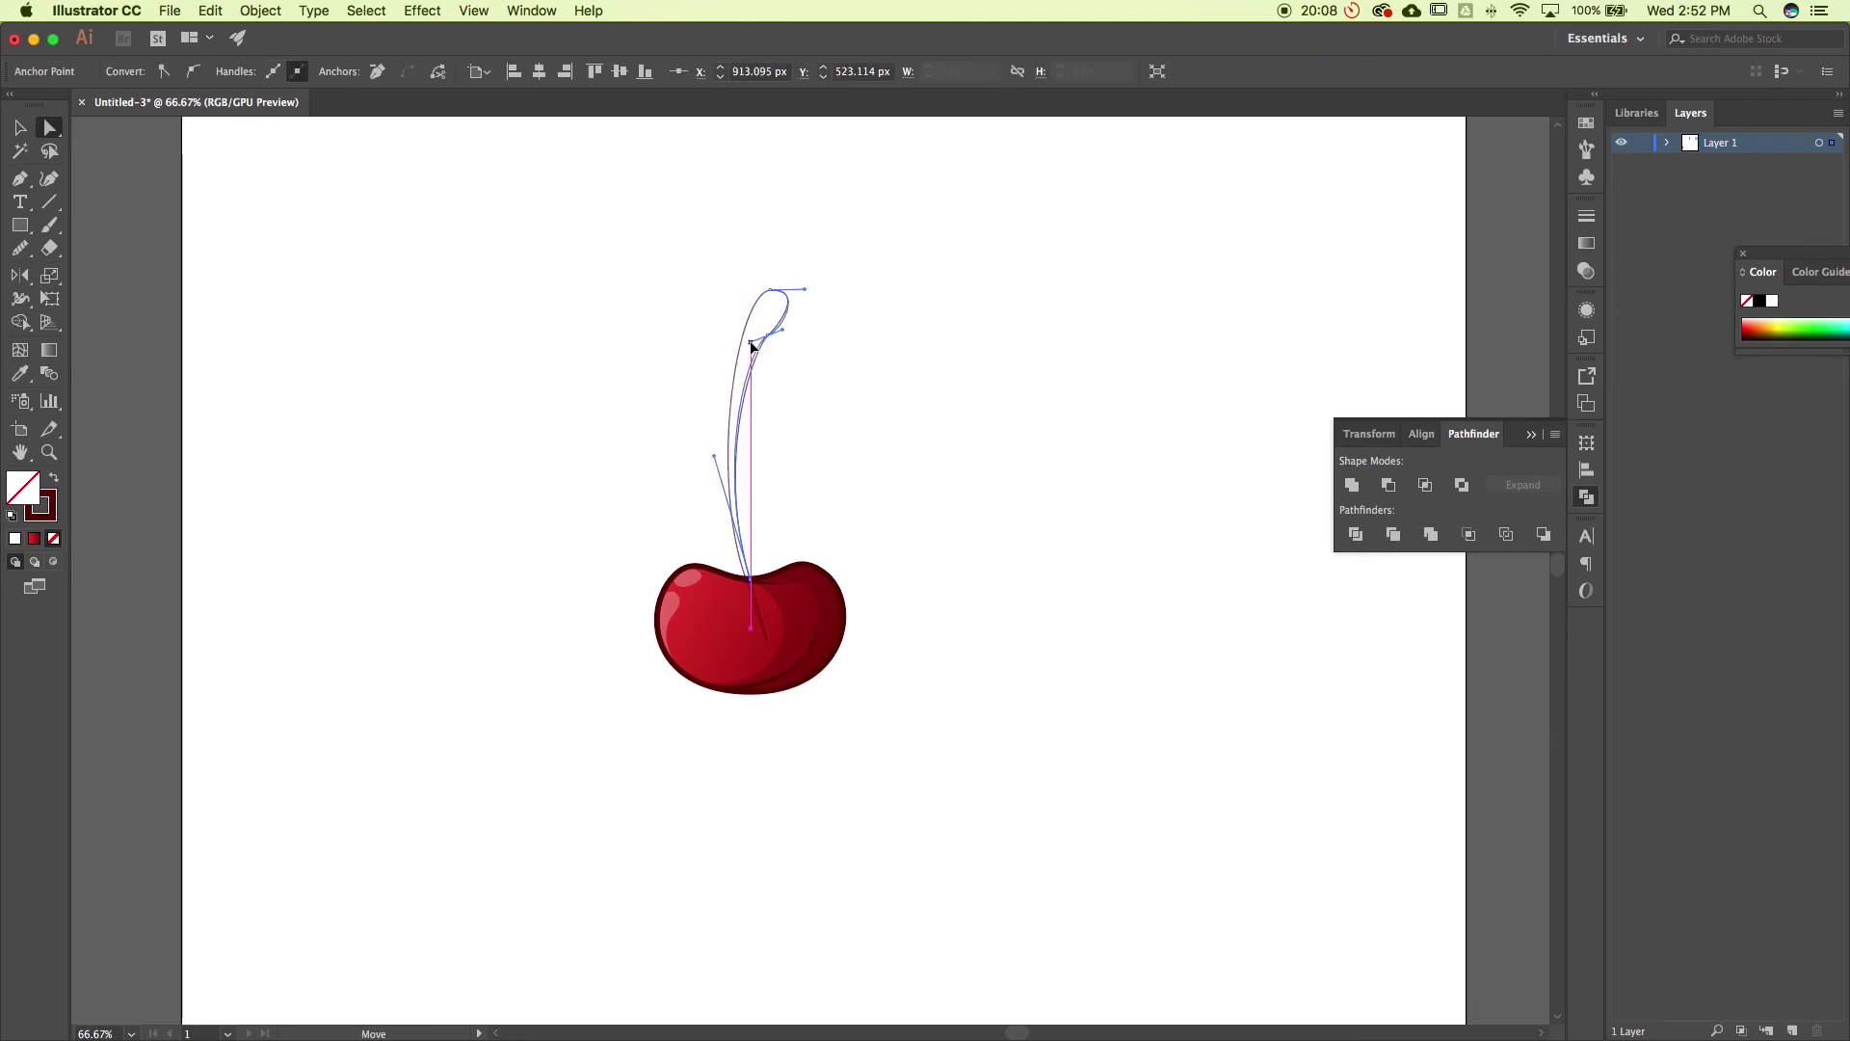
pyautogui.click(869, 425)
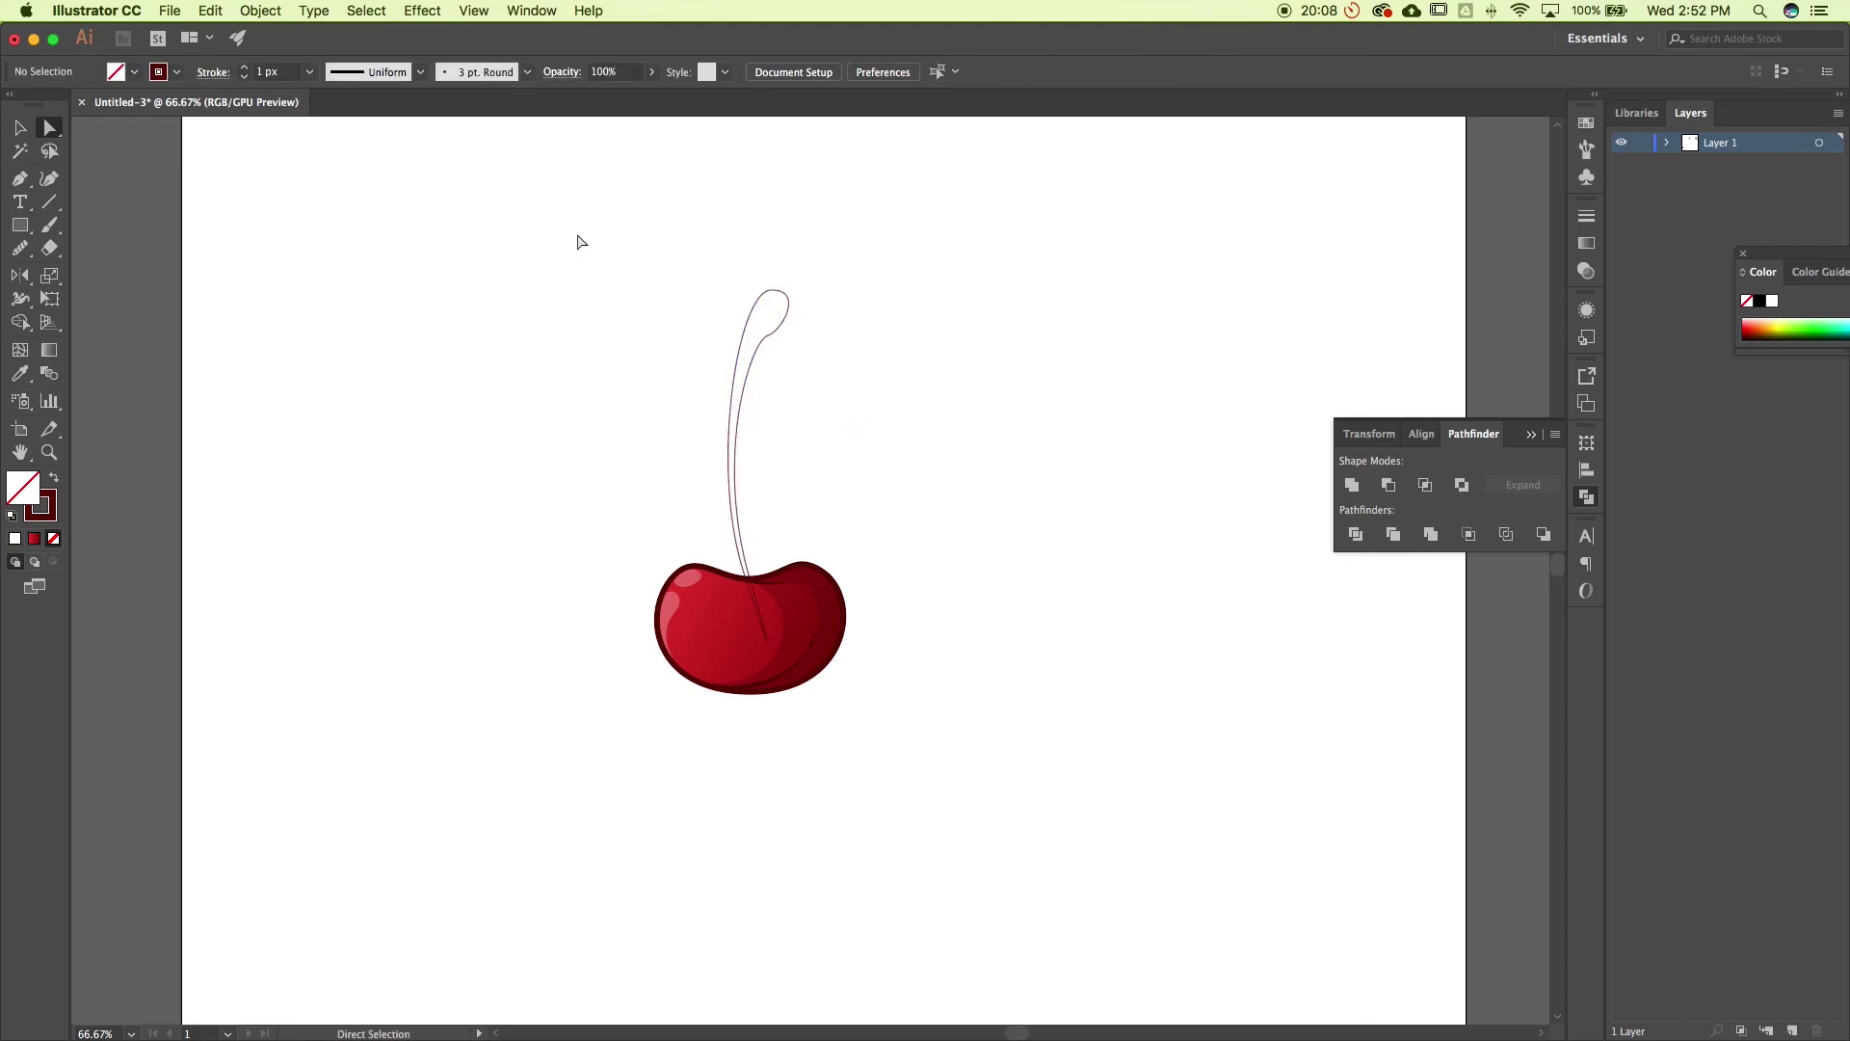
pyautogui.press('v')
pyautogui.moveTo(703, 289); pyautogui.dragTo(859, 385)
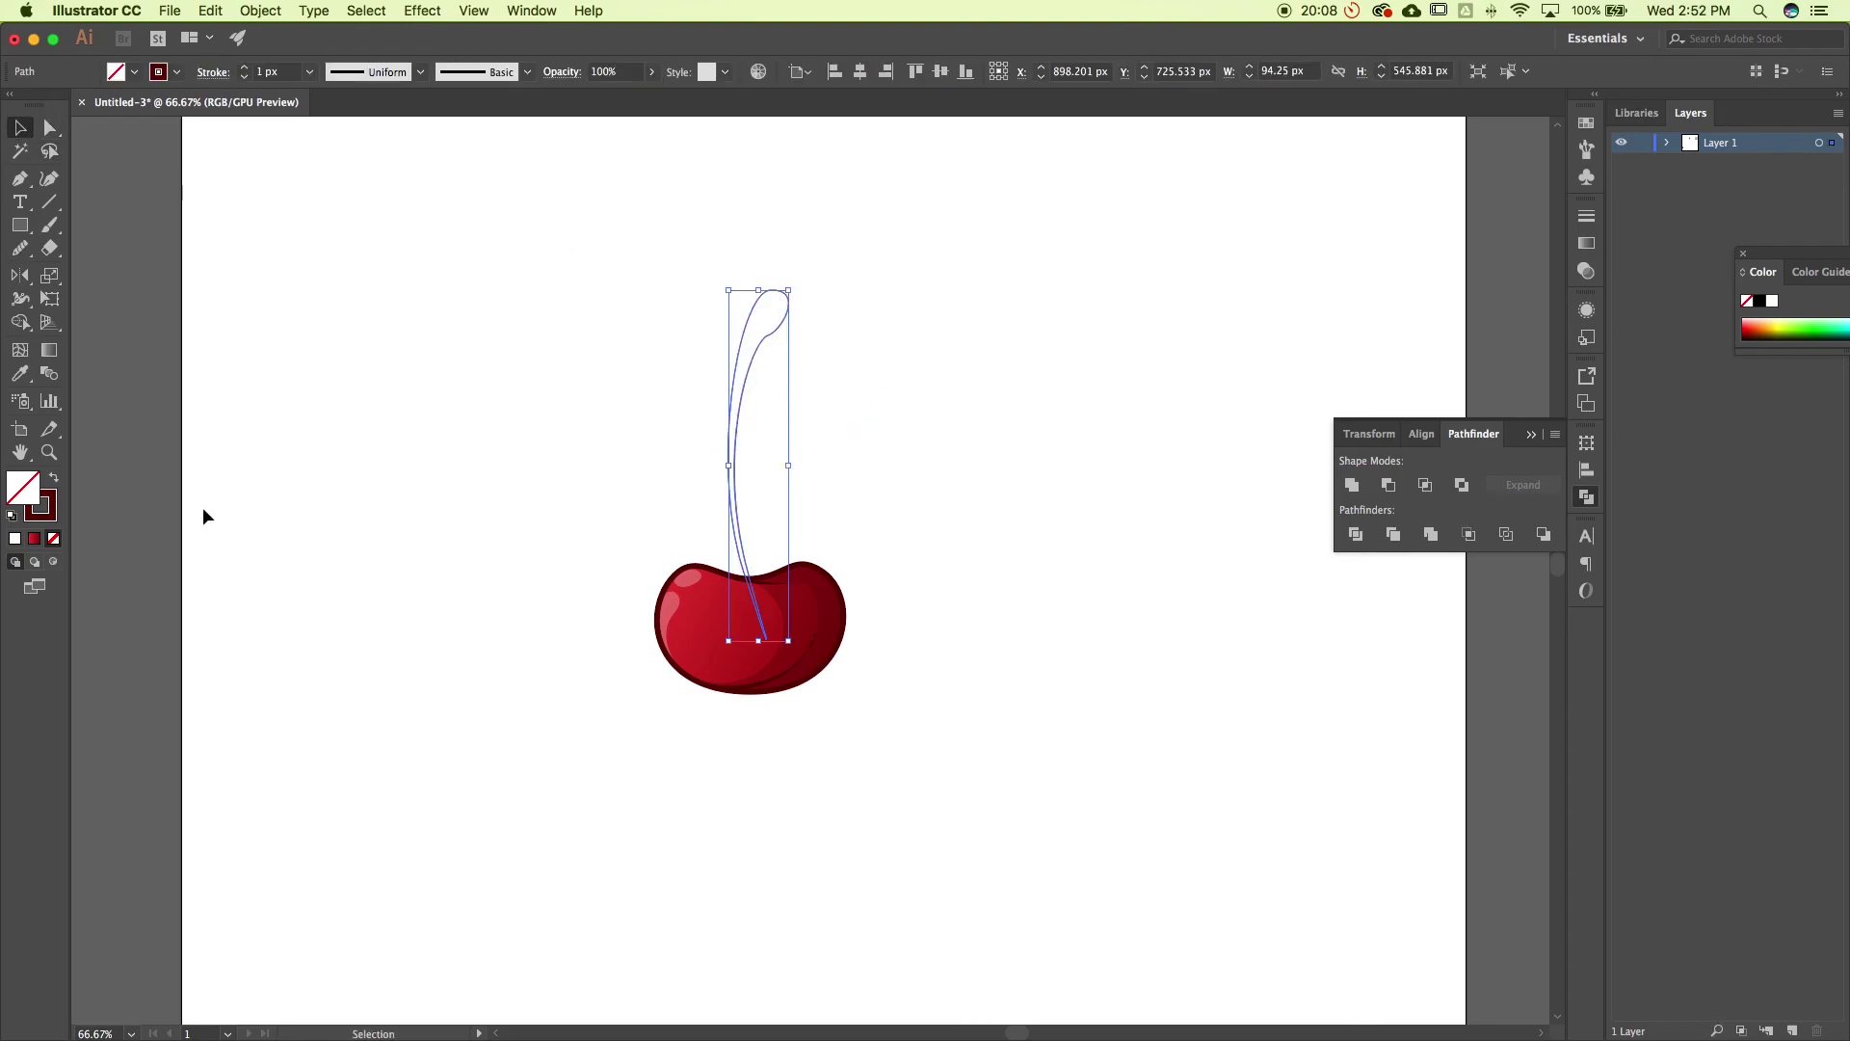
# Rotate the stem slightly to tilt its tip
pyautogui.click(51, 476)
pyautogui.click(403, 319)
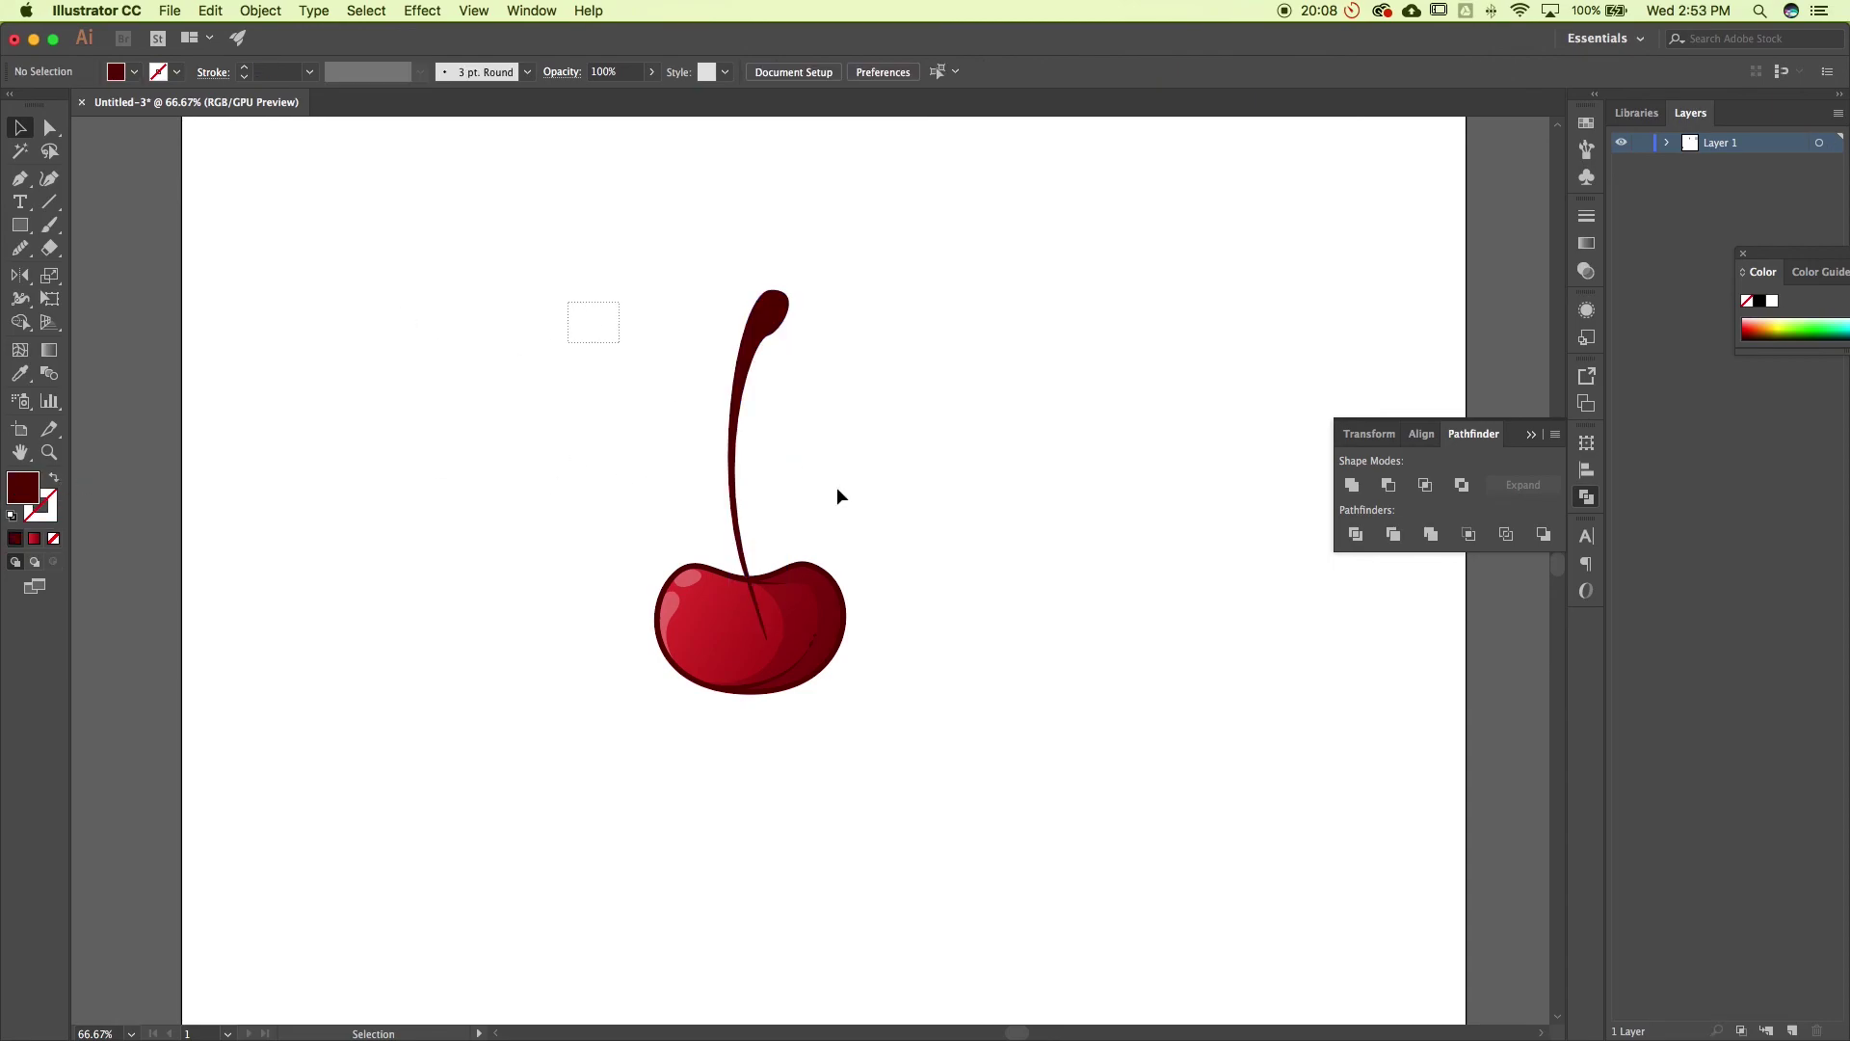
pyautogui.press('super+z')
pyautogui.press('super+h')
pyautogui.press('super+h')
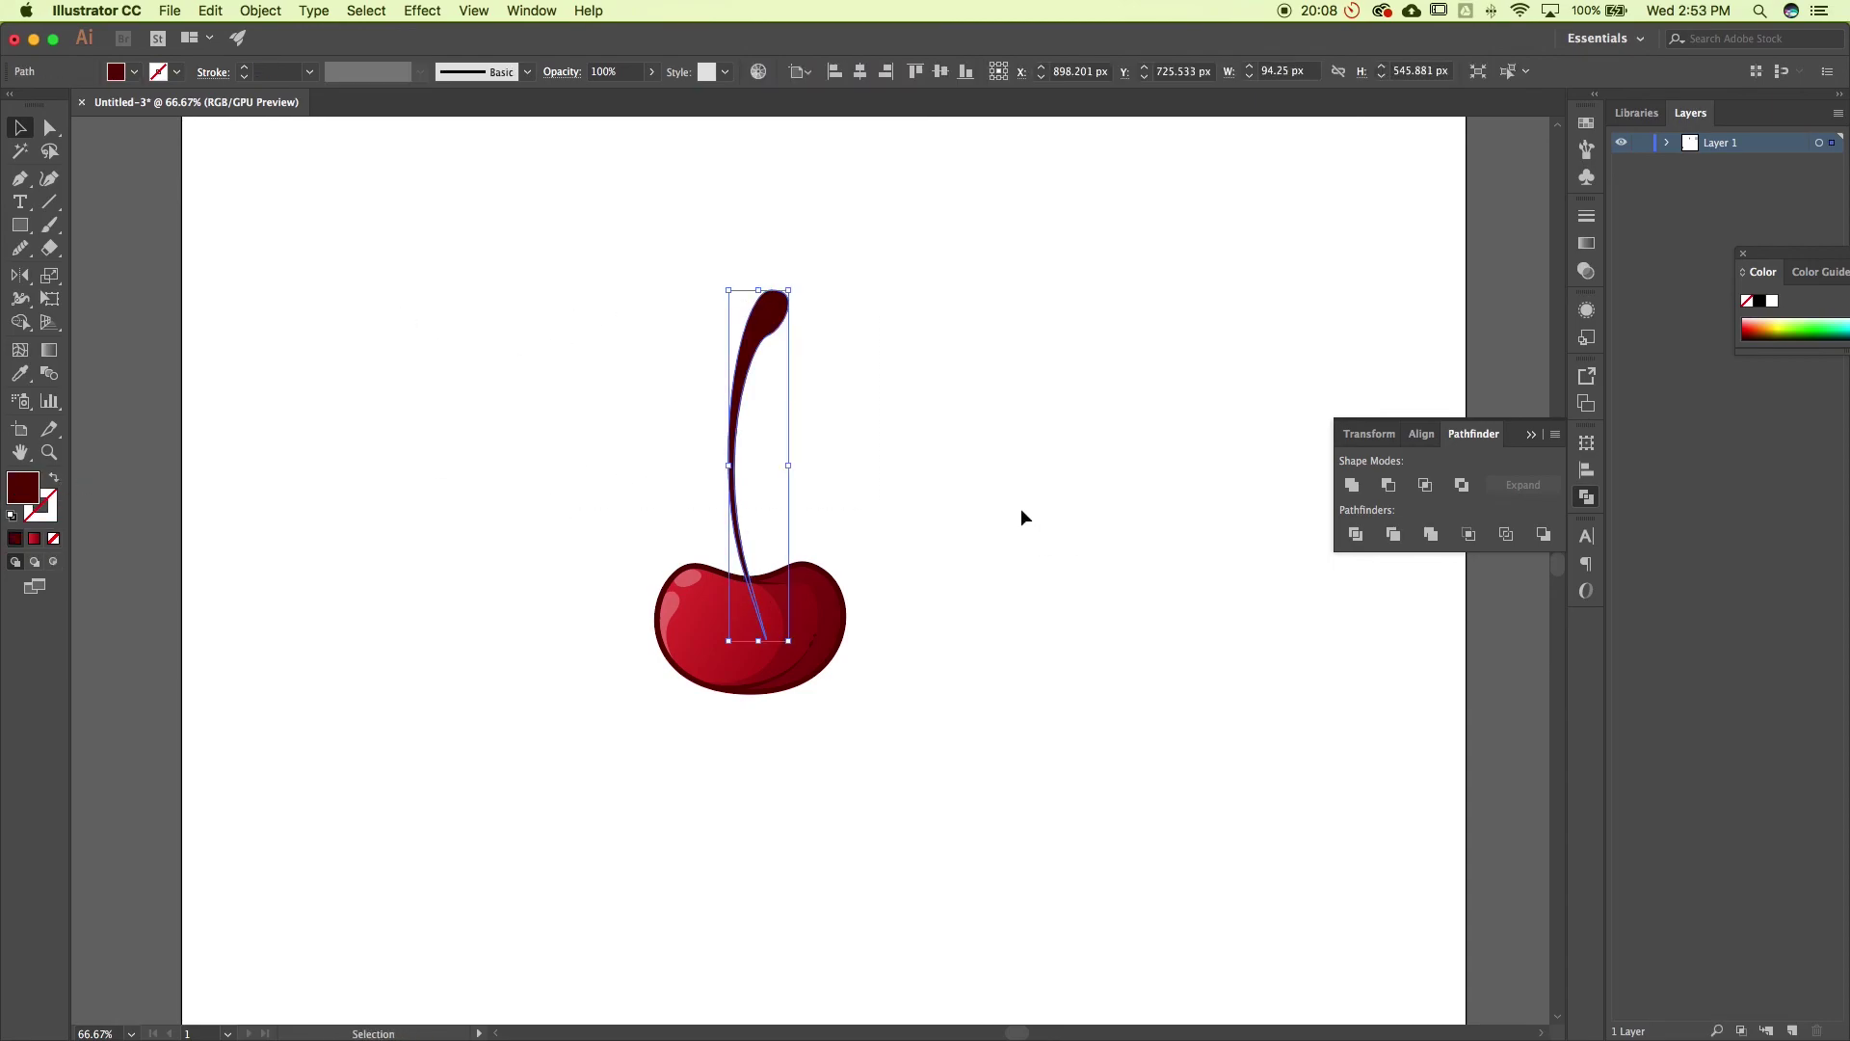
pyautogui.click(1019, 511)
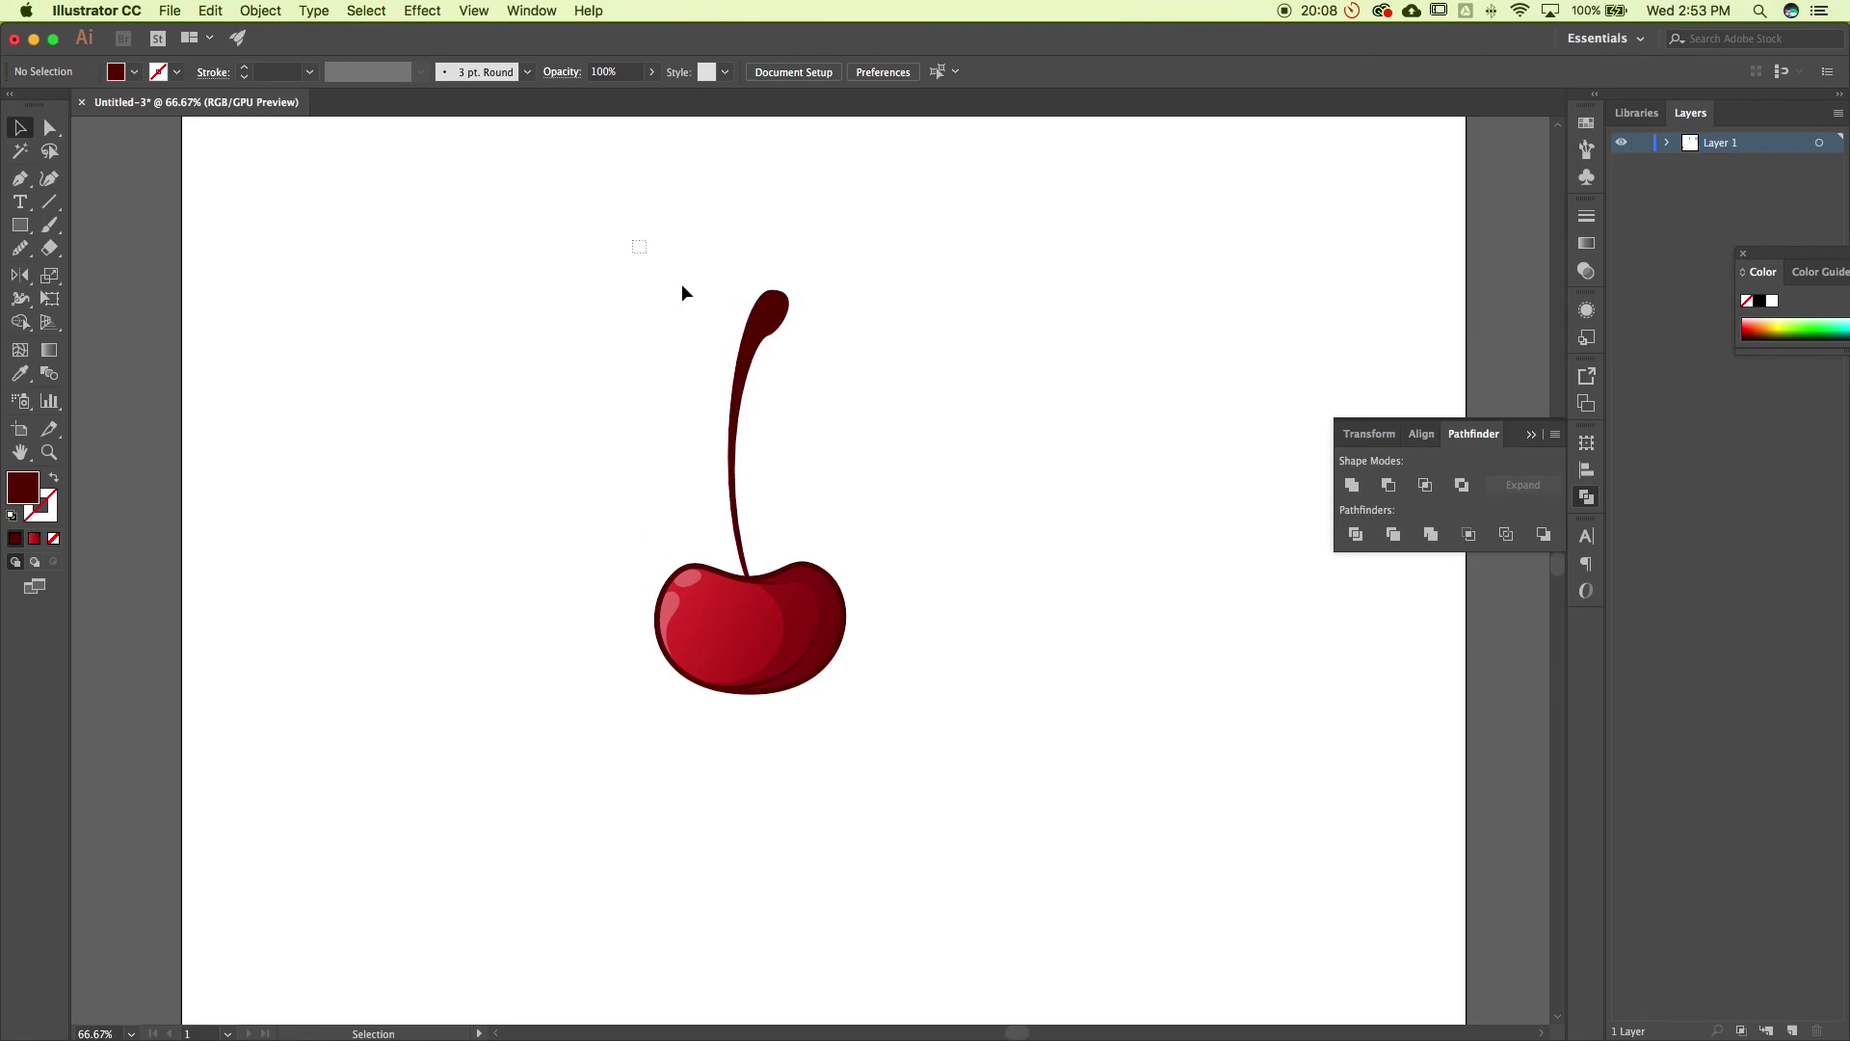
pyautogui.click(768, 318)
pyautogui.moveTo(805, 276)
pyautogui.mouseDown()
pyautogui.moveTo(818, 298)
pyautogui.moveTo(793, 289)
pyautogui.moveTo(788, 309)
pyautogui.mouseUp()
pyautogui.click(856, 318)
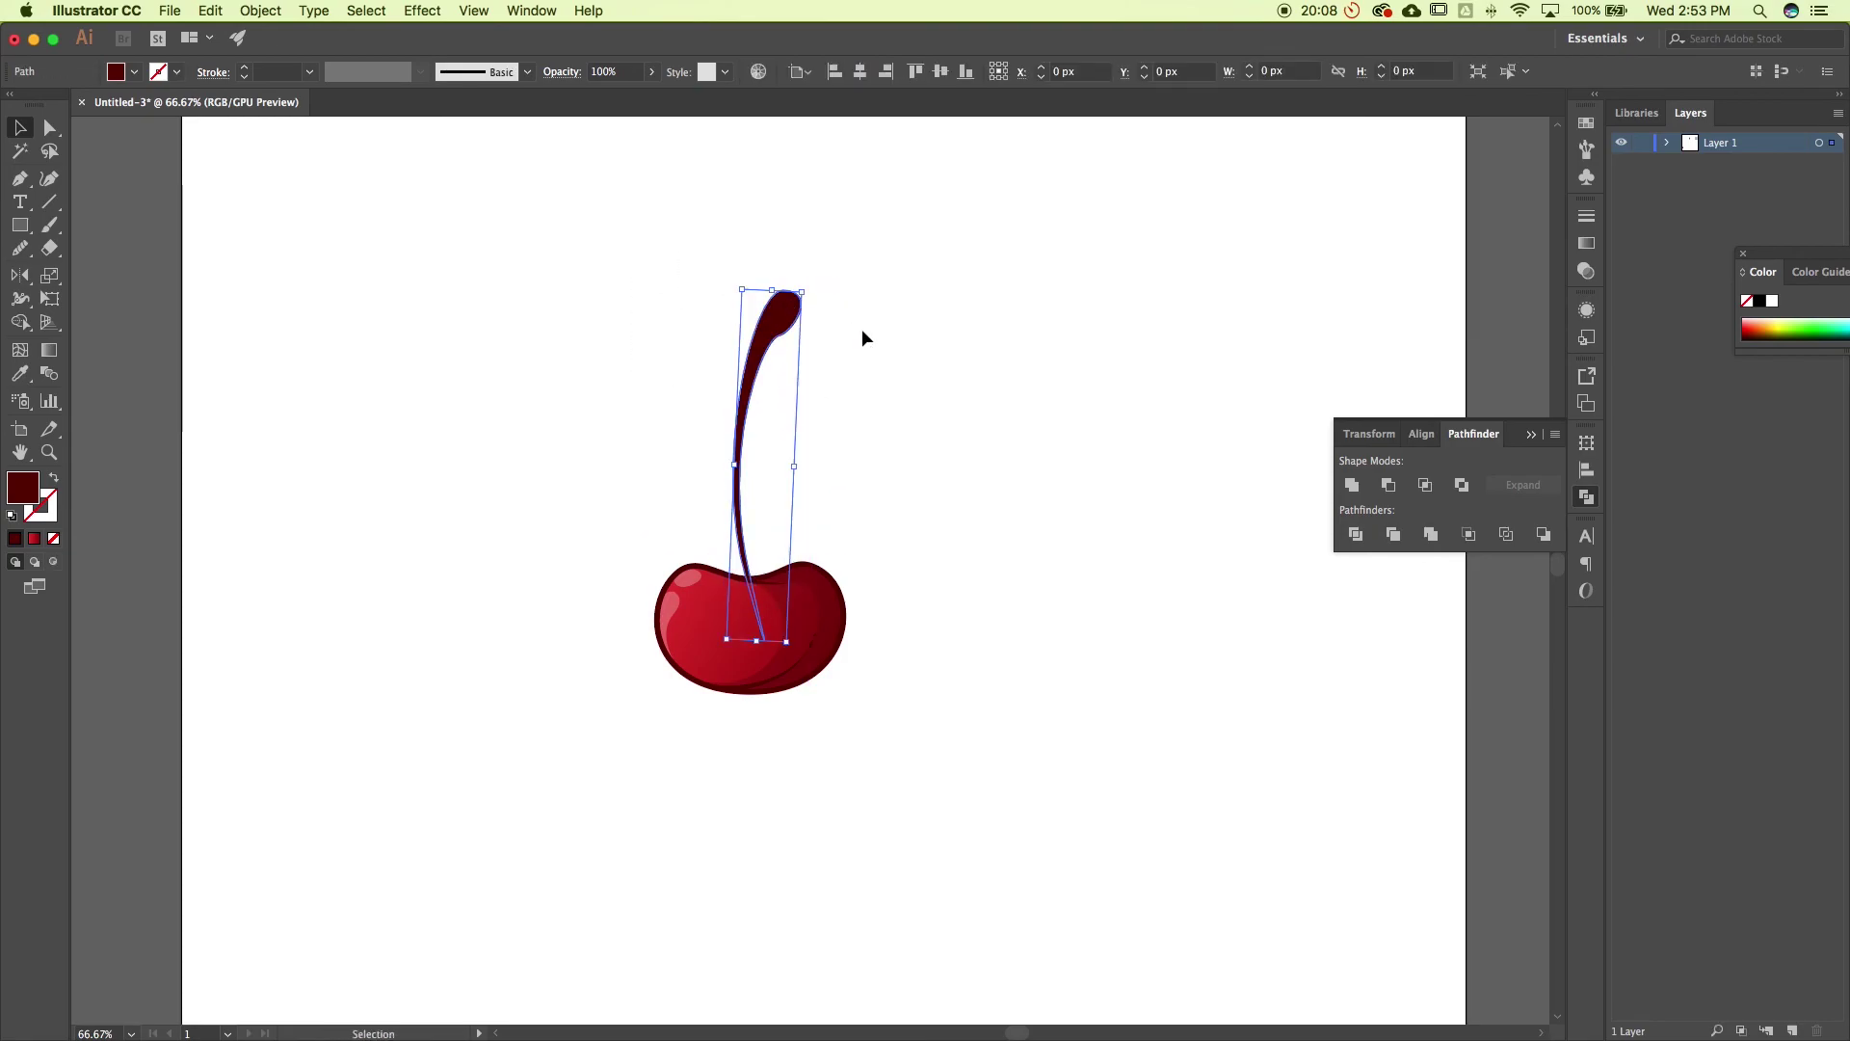
pyautogui.click(1014, 376)
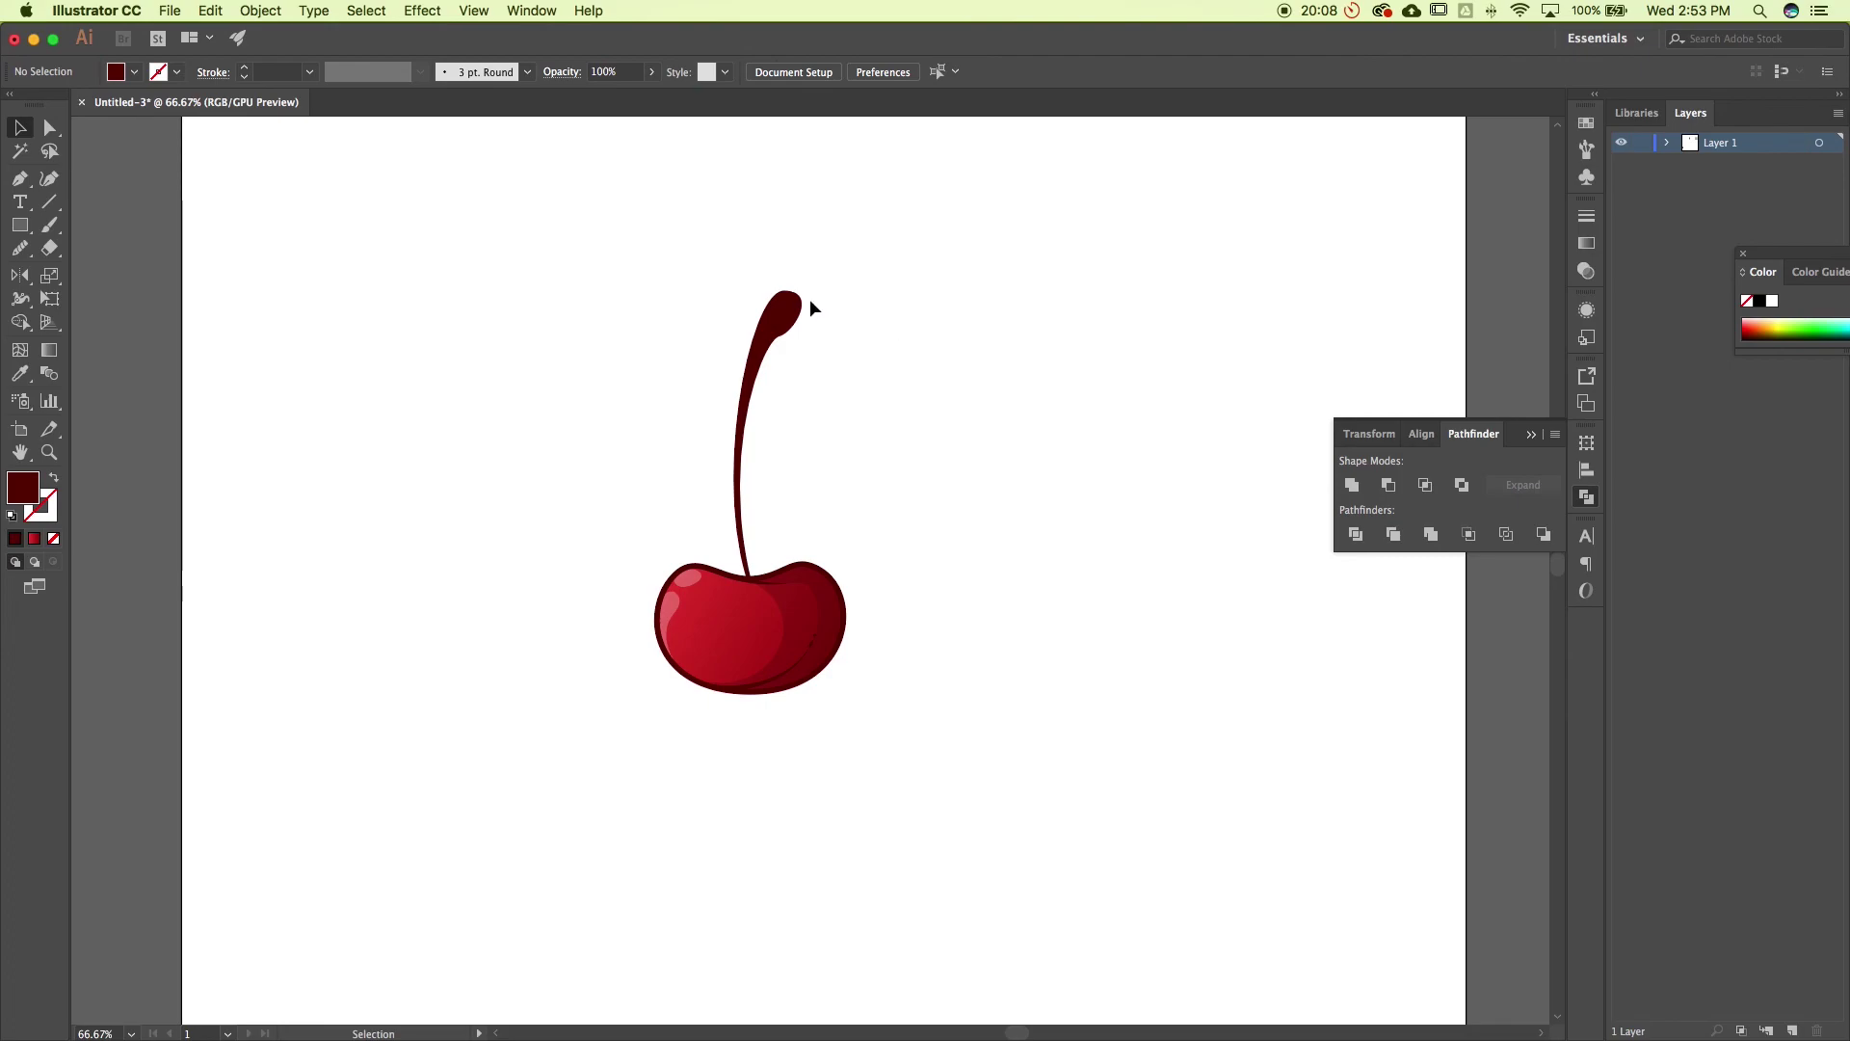
# Nudge the stem into position and send it behind the cherry body
pyautogui.moveTo(688, 309); pyautogui.dragTo(775, 359)
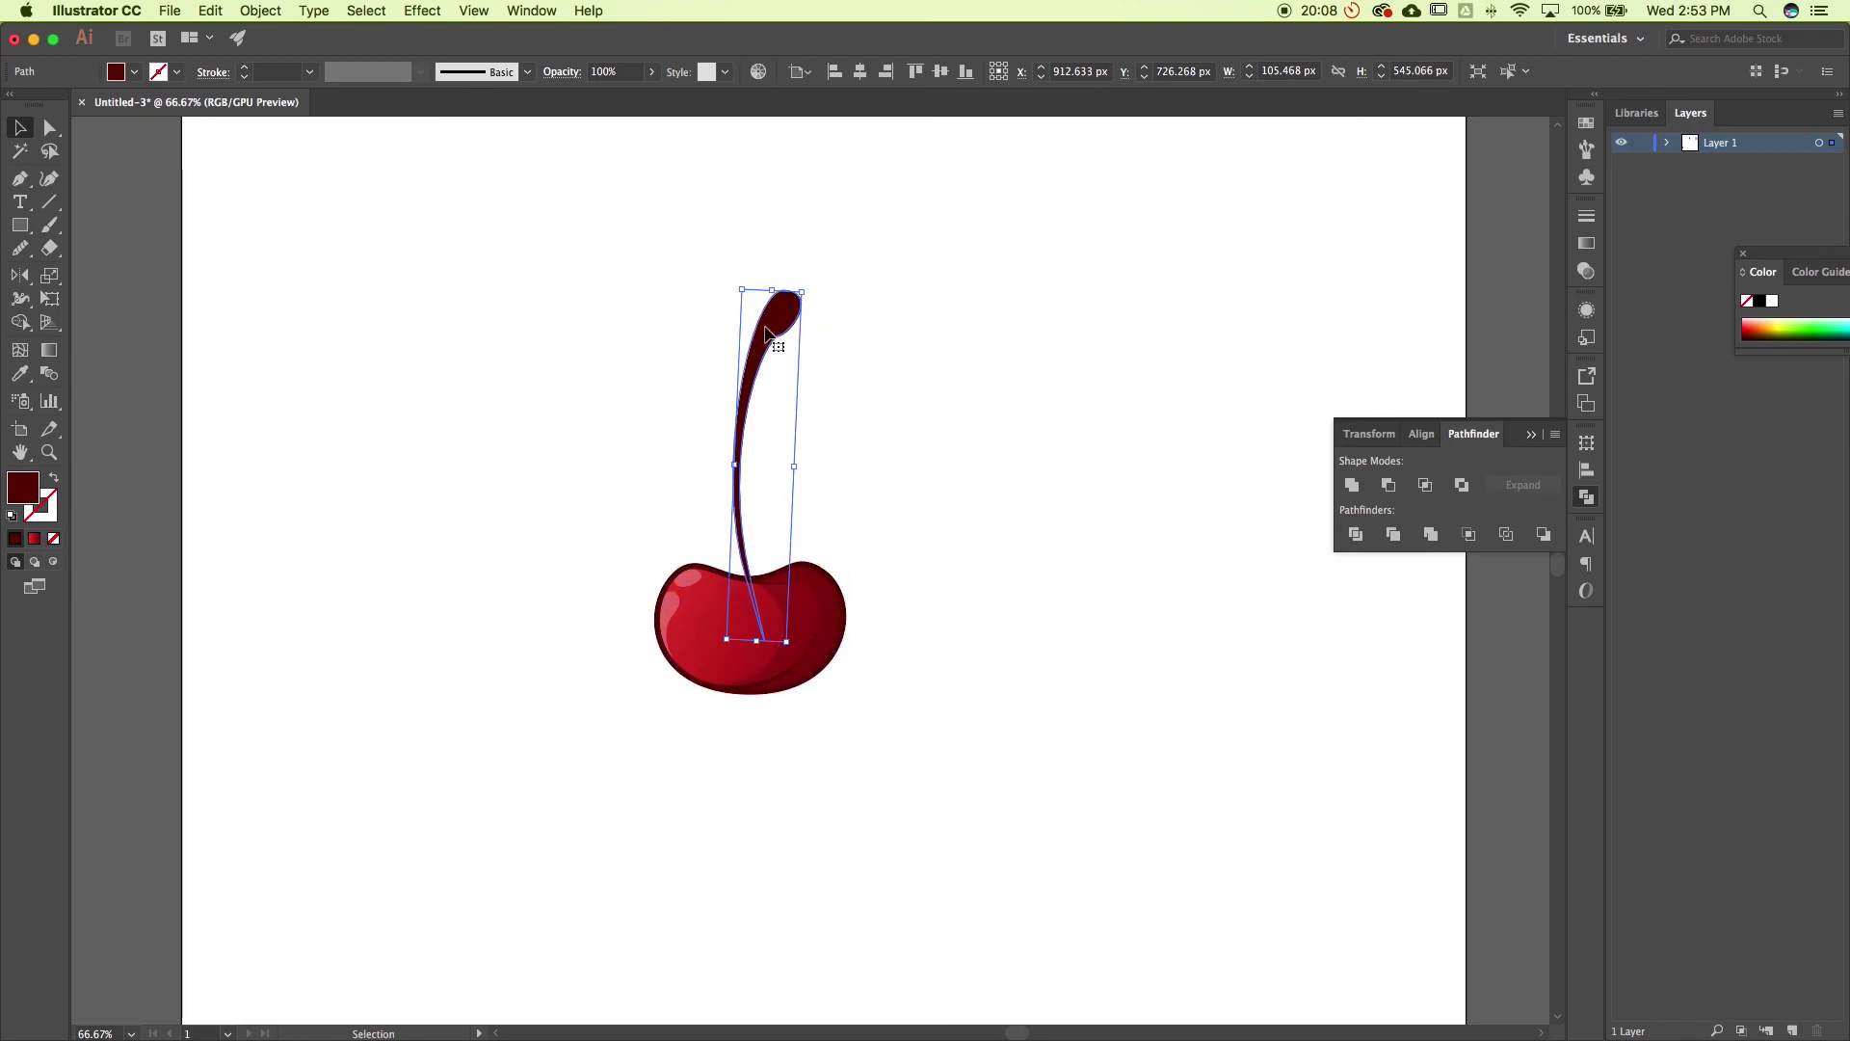
pyautogui.moveTo(766, 332); pyautogui.dragTo(771, 337)
pyautogui.press('super+shift+bracketleft')
pyautogui.click(900, 373)
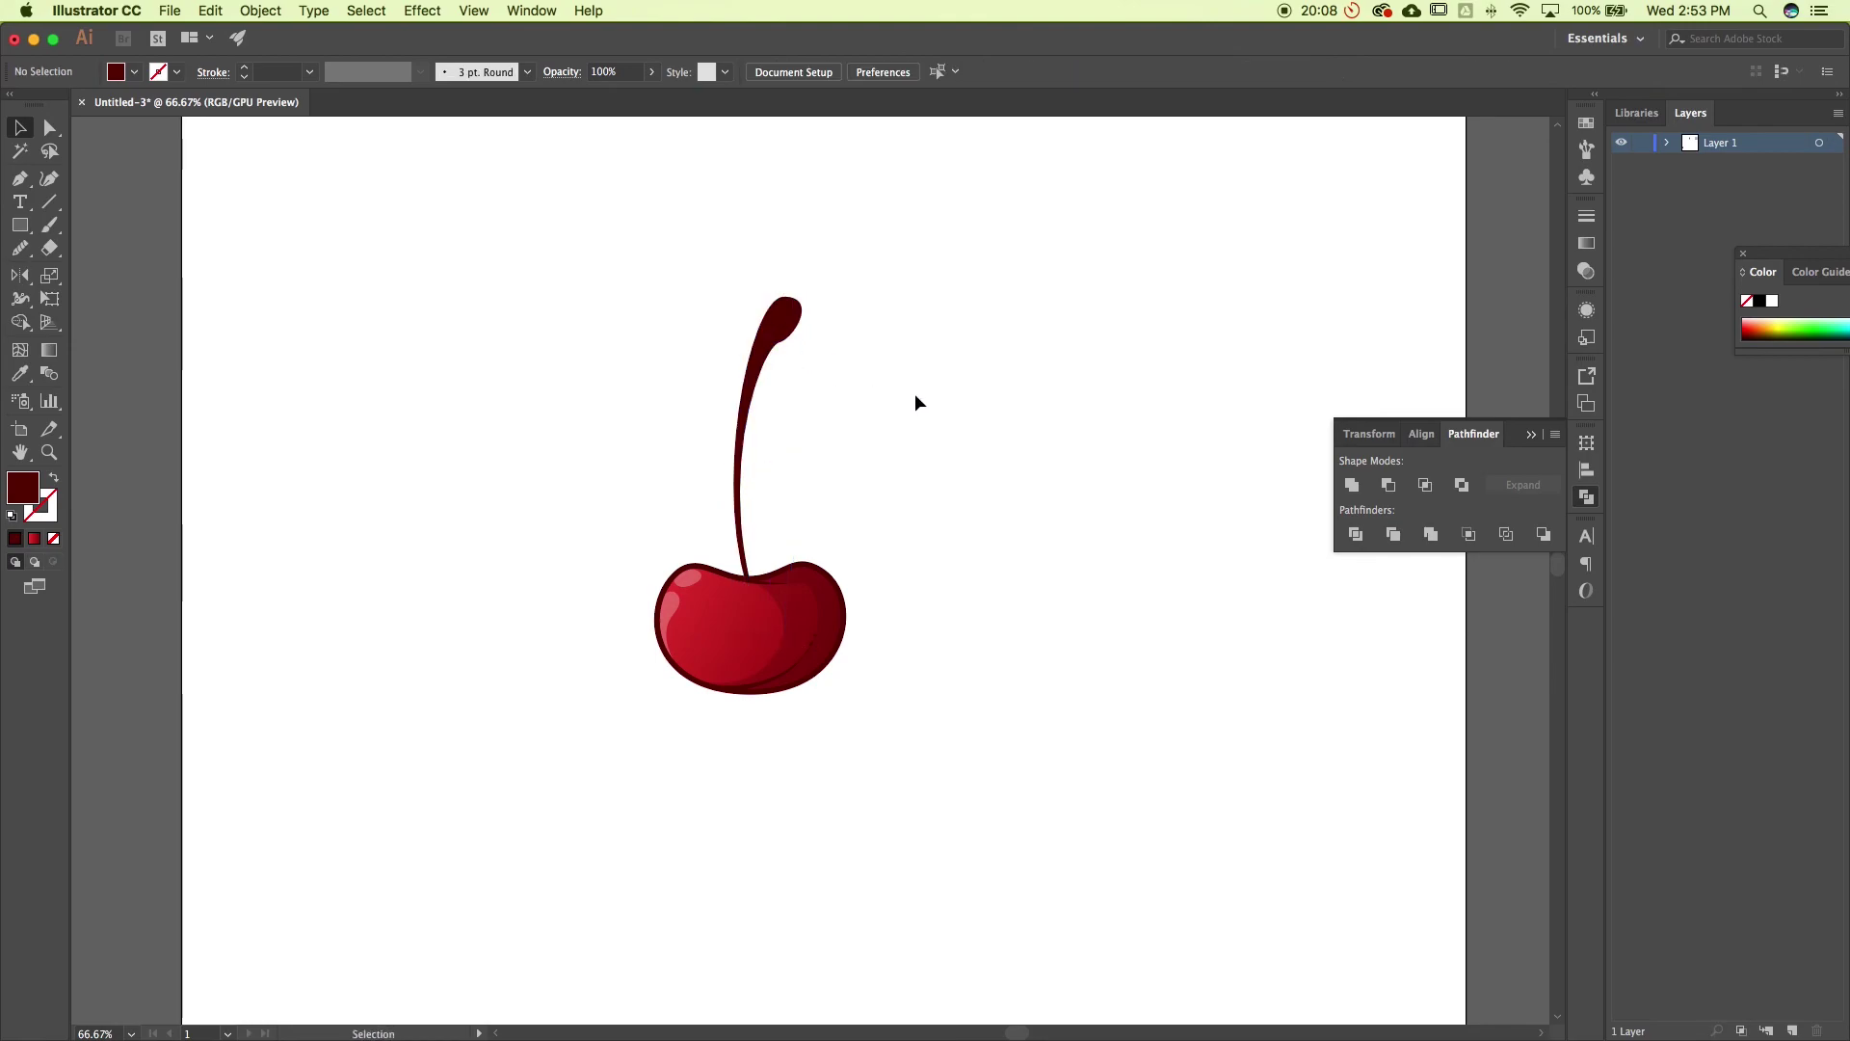
pyautogui.press('super+z')
pyautogui.press('super+shift+z')
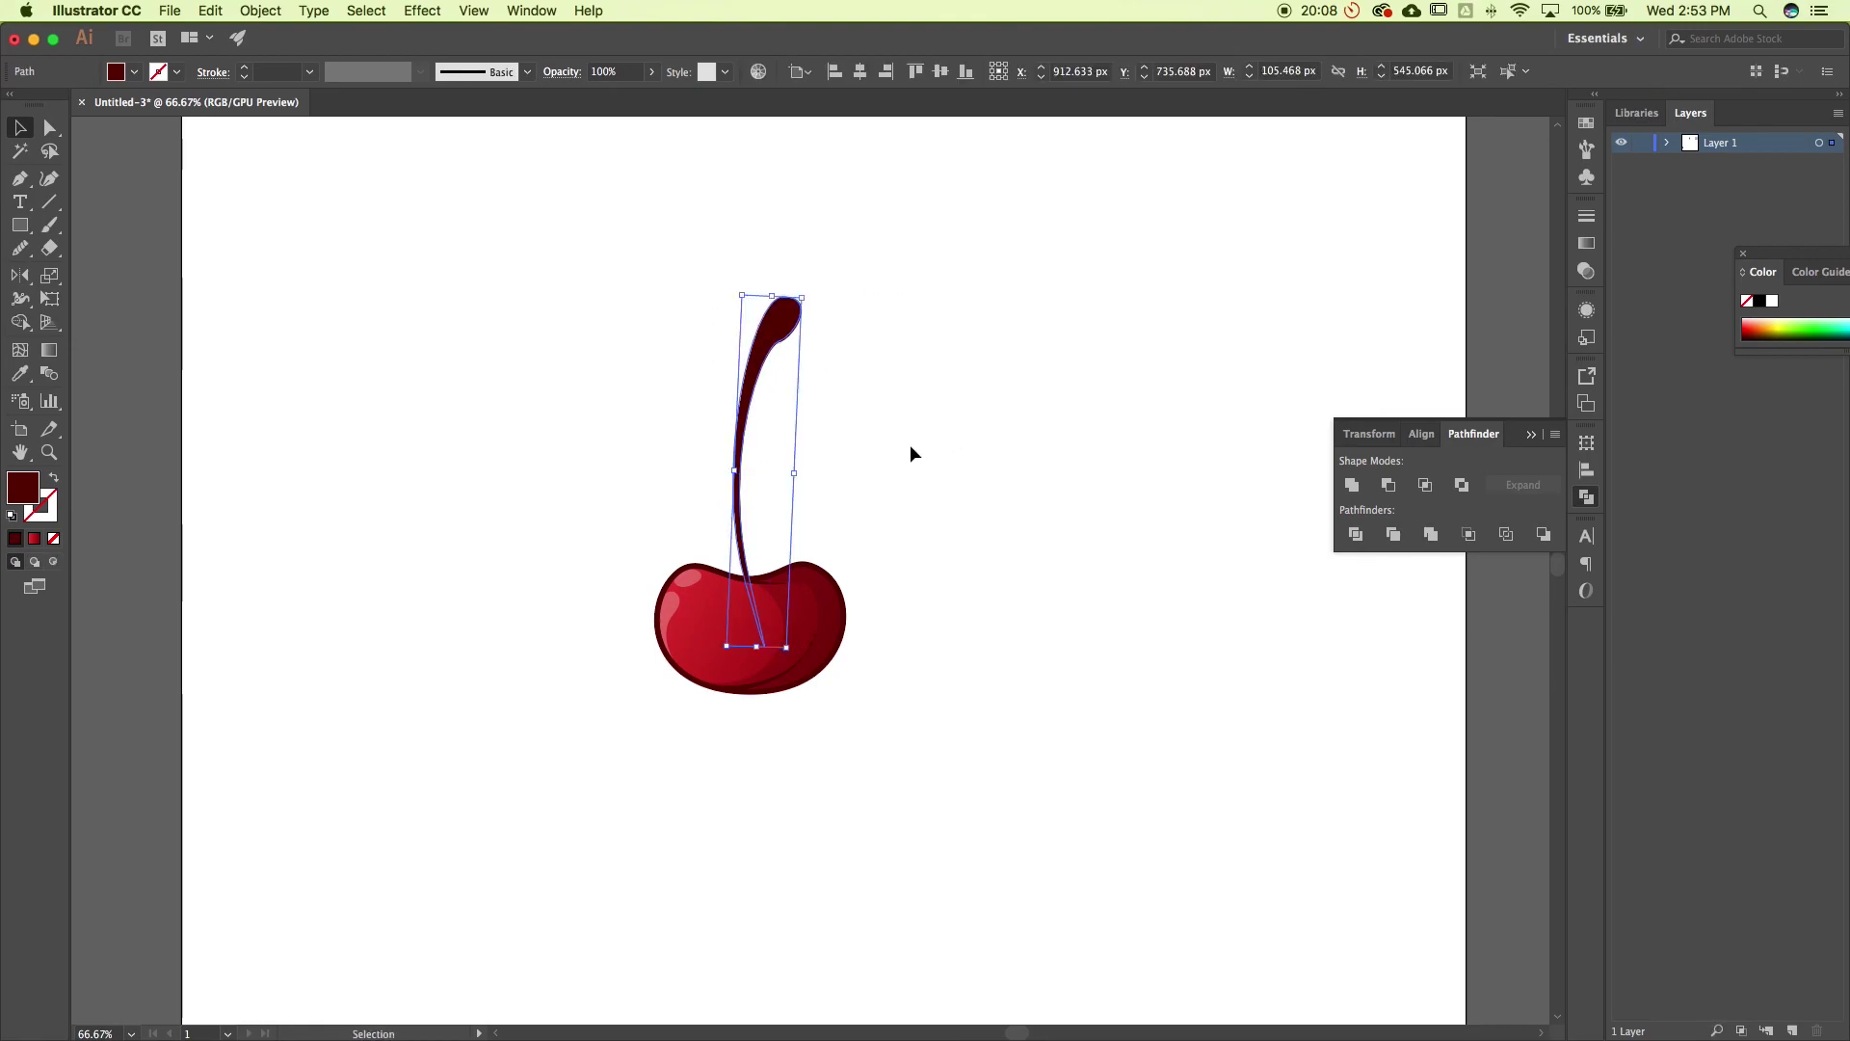
pyautogui.click(910, 451)
pyautogui.press('super+z')
# Swap the stem's fill and stroke, then copy the cherry body's thick dark outline onto it
pyautogui.click(53, 479)
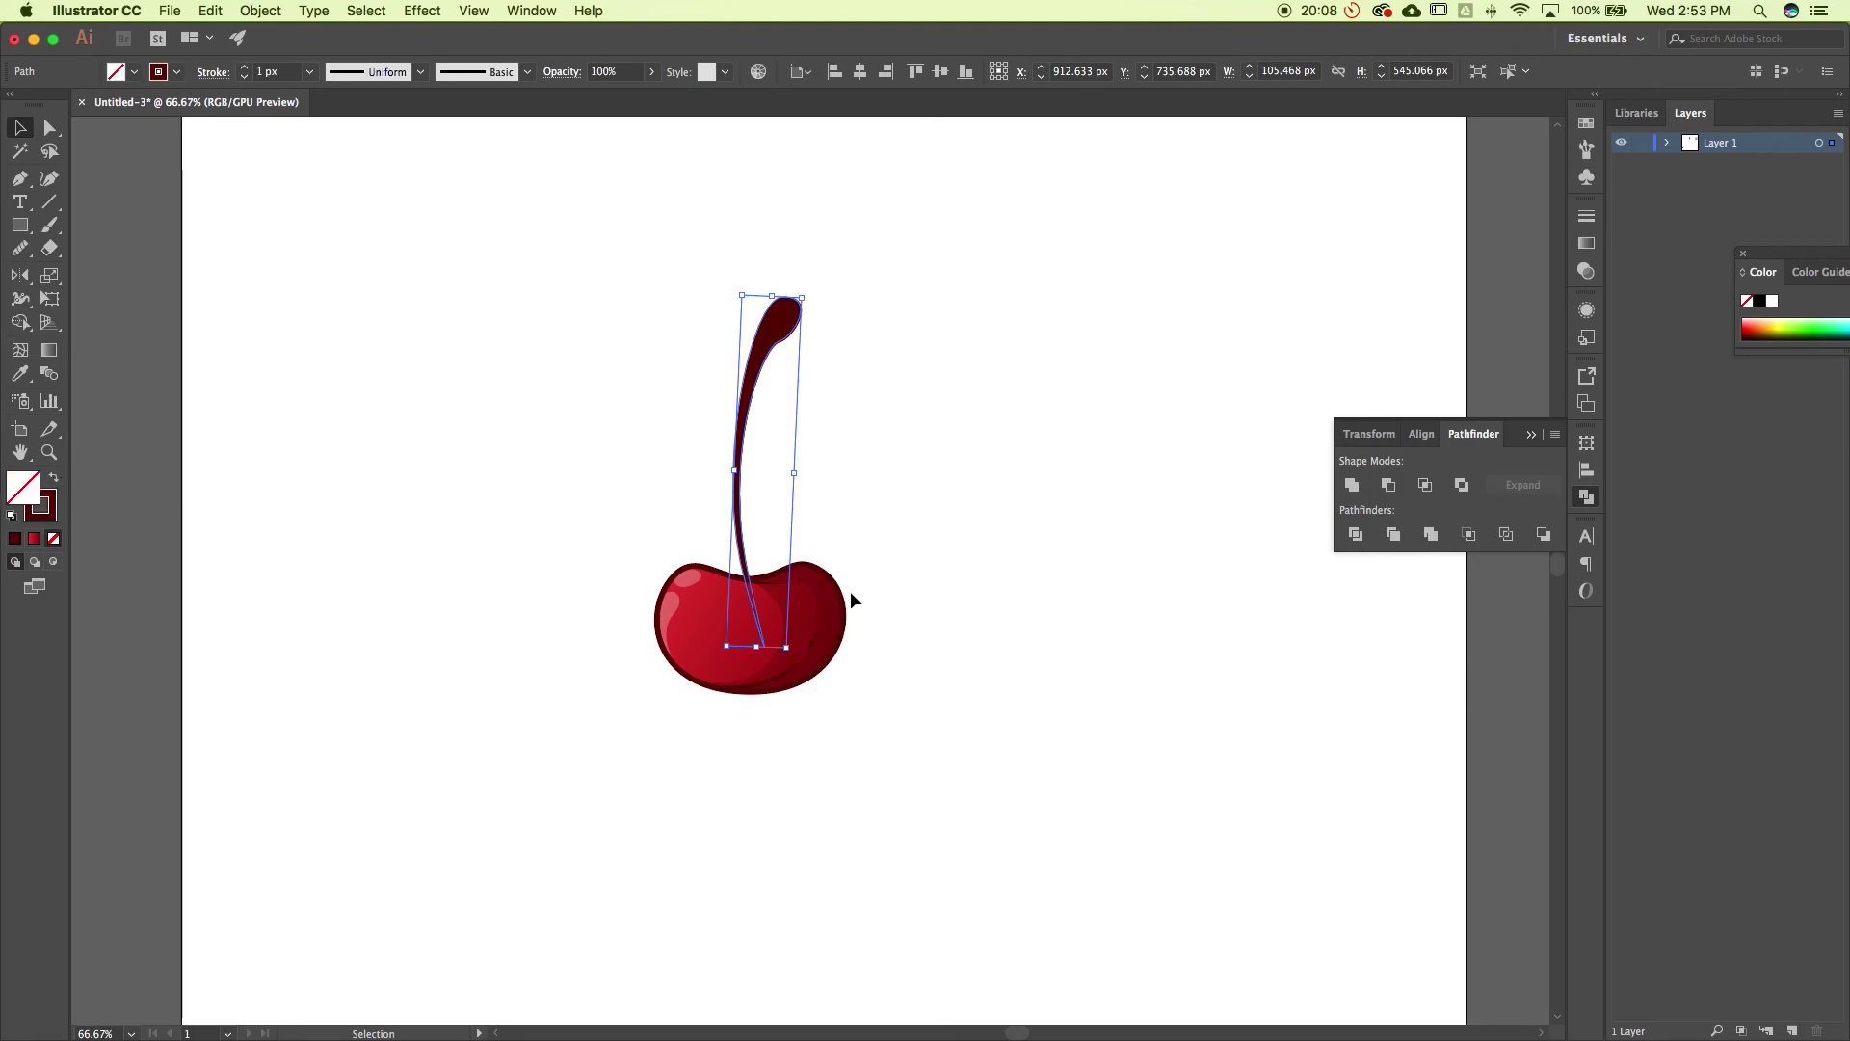
pyautogui.press('i')
pyautogui.click(671, 590)
pyautogui.press('v')
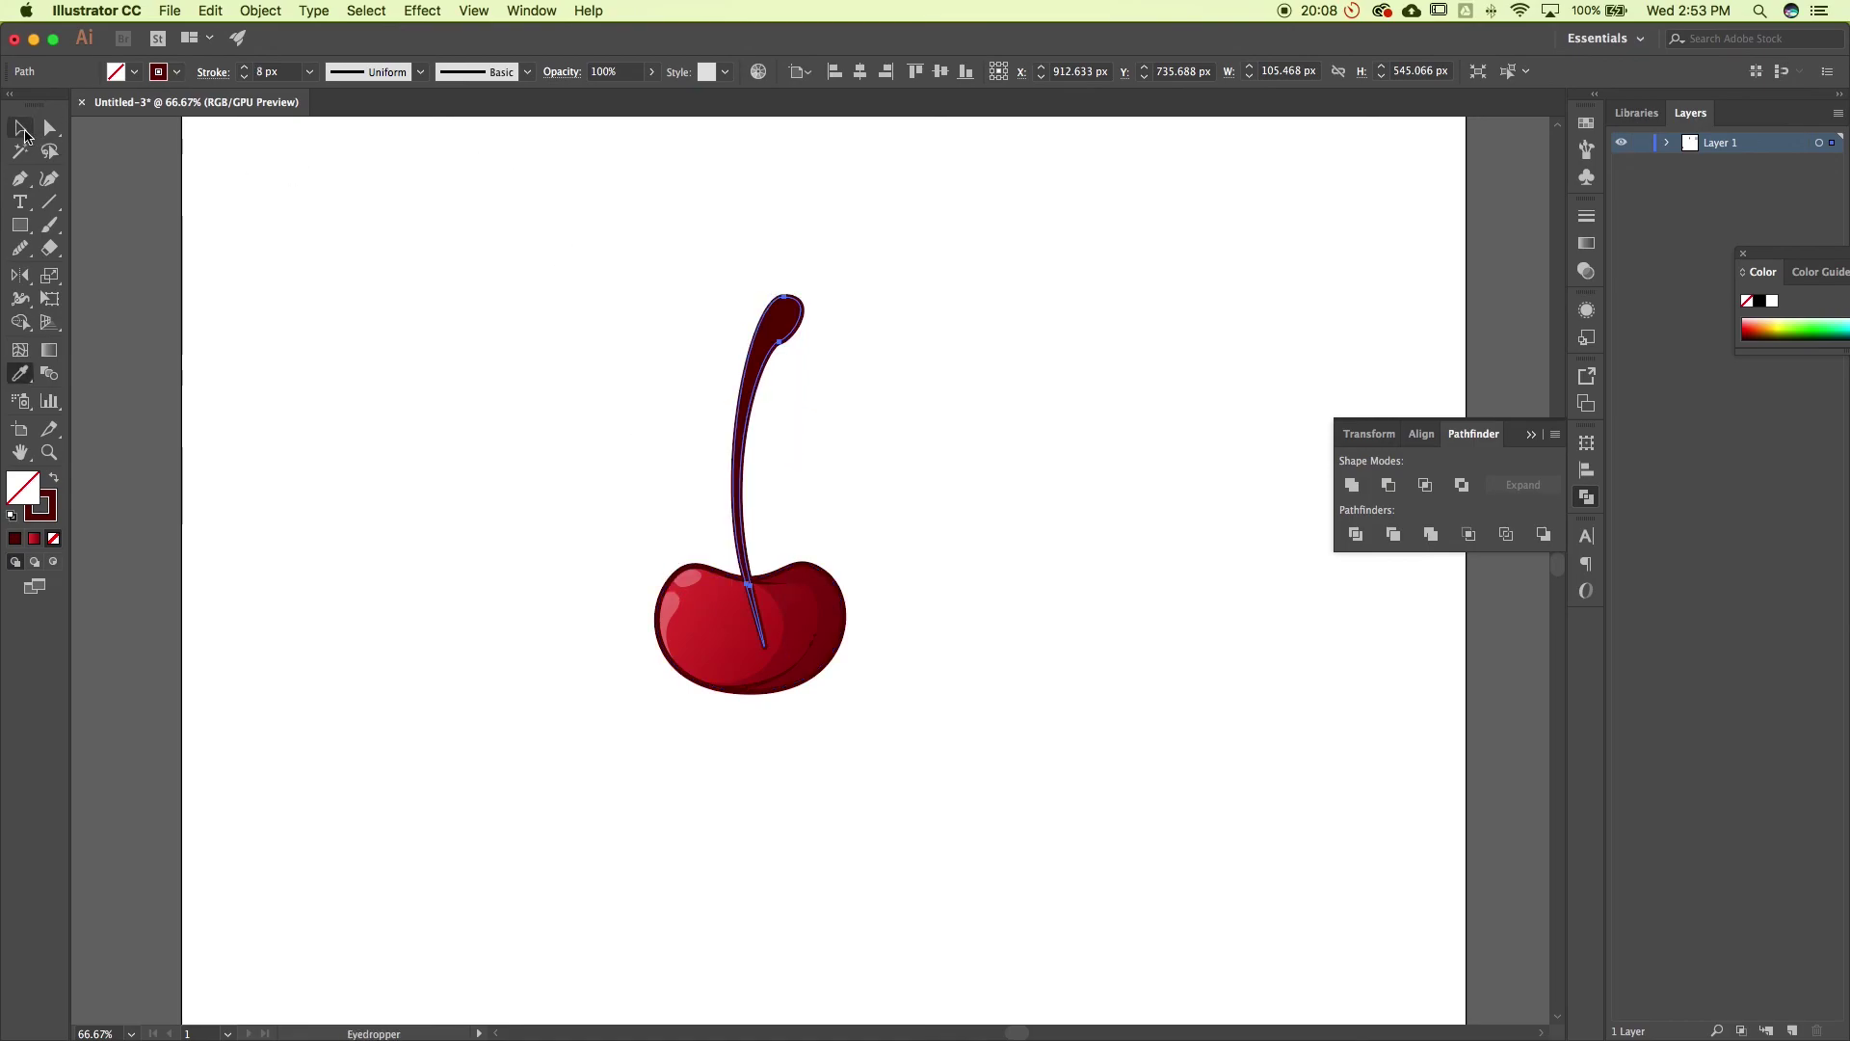
pyautogui.click(457, 289)
pyautogui.click(783, 324)
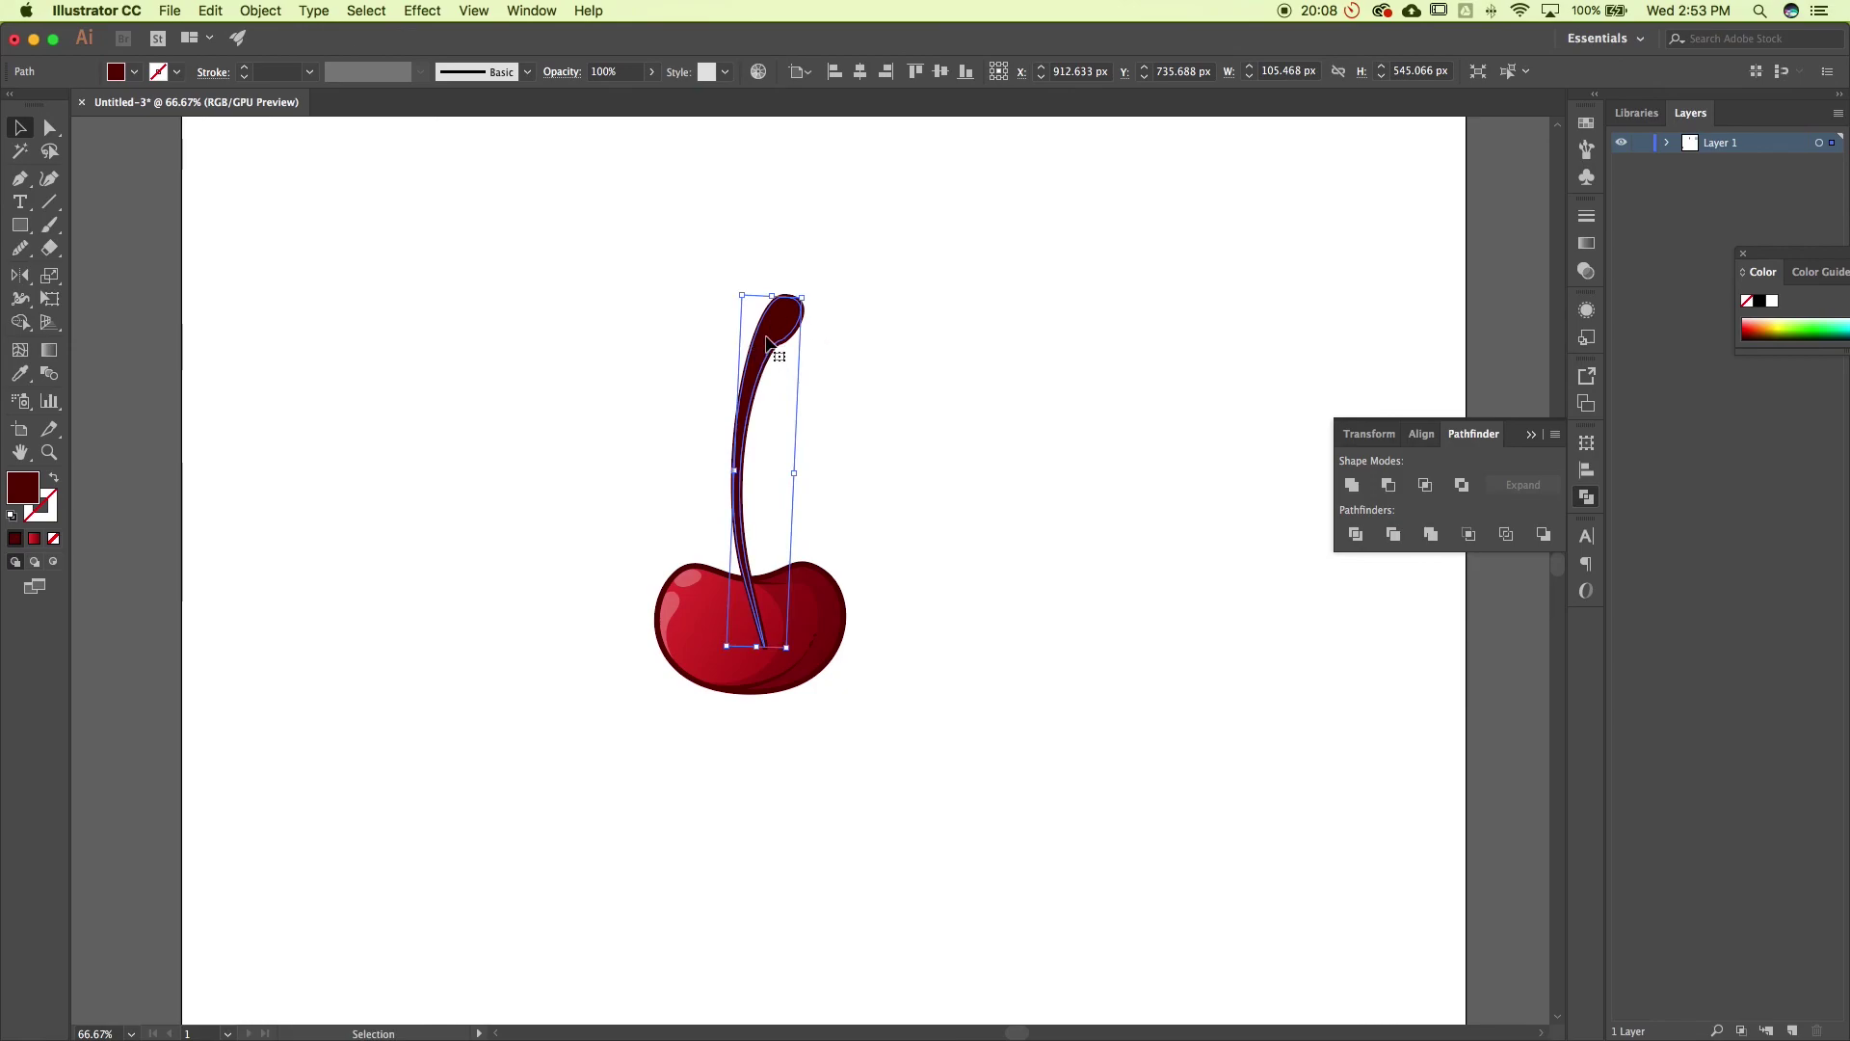
# Apply a linear gradient fill to the stem, running down its length
pyautogui.click(49, 350)
pyautogui.click(787, 321)
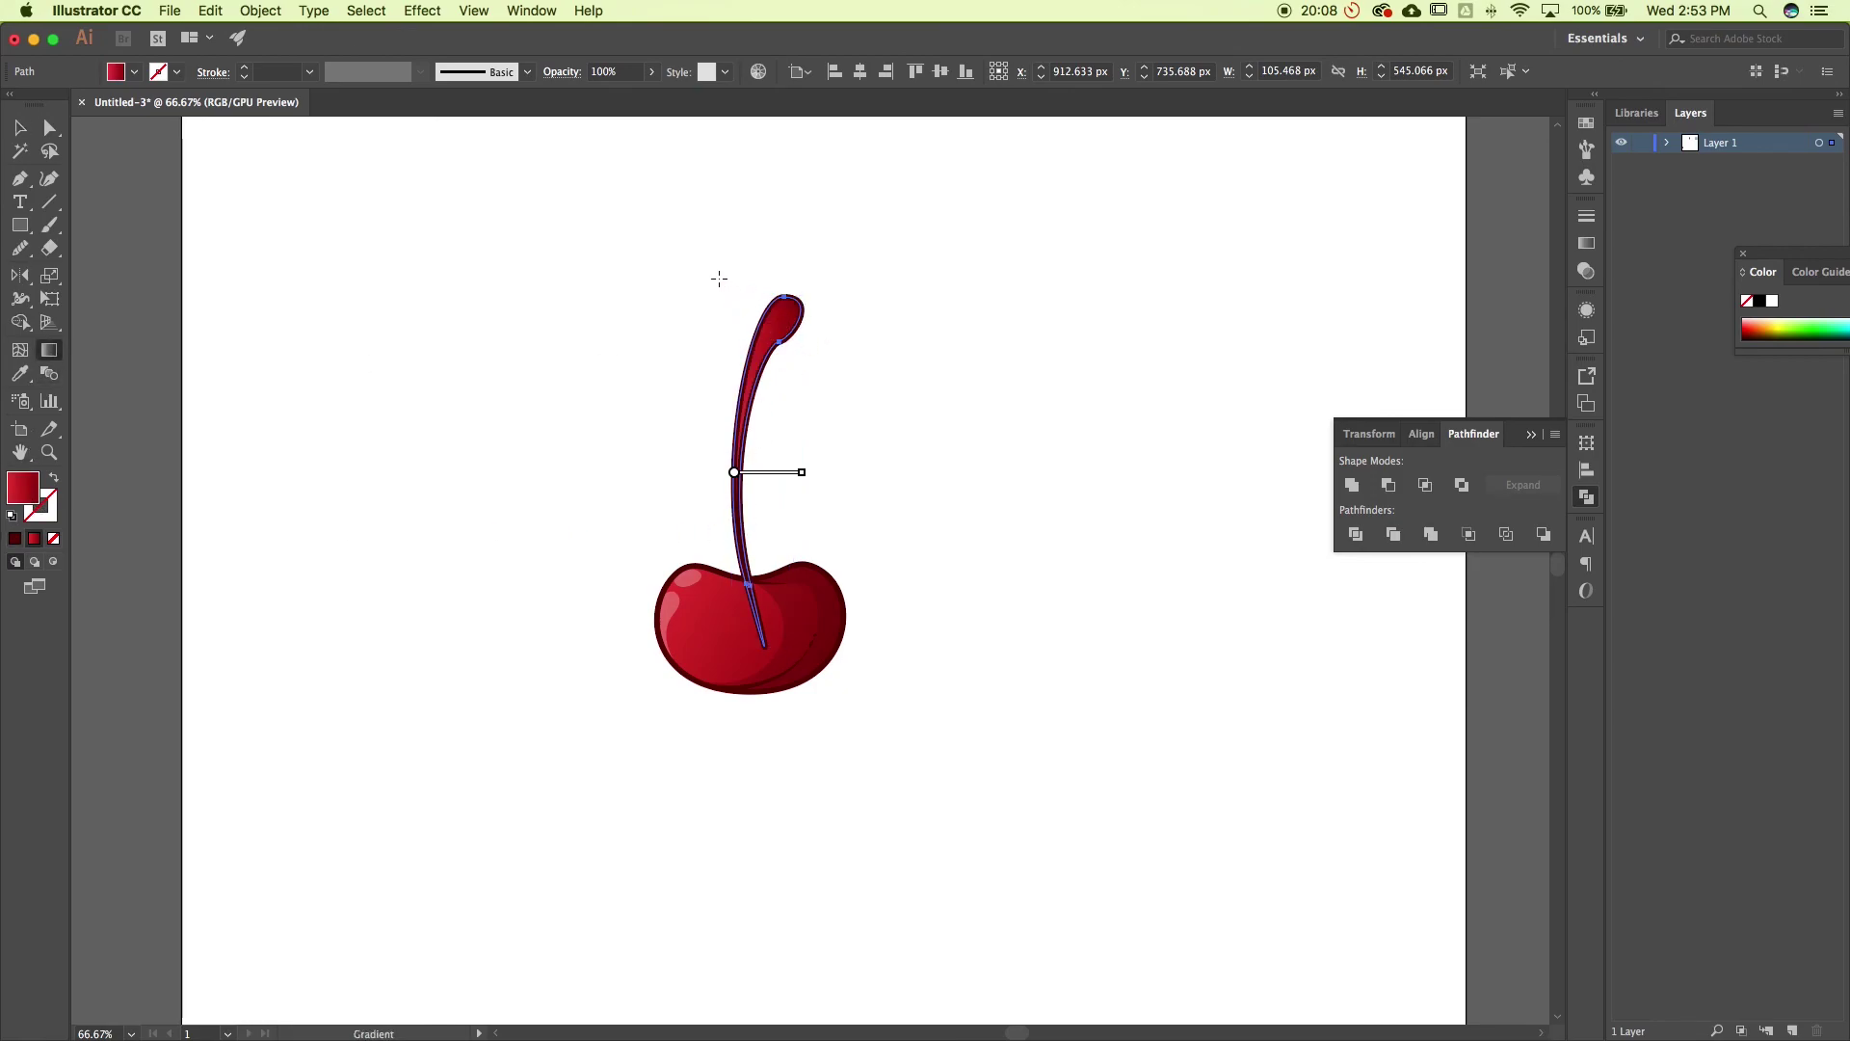
pyautogui.moveTo(729, 281); pyautogui.dragTo(820, 614)
pyautogui.moveTo(790, 501)
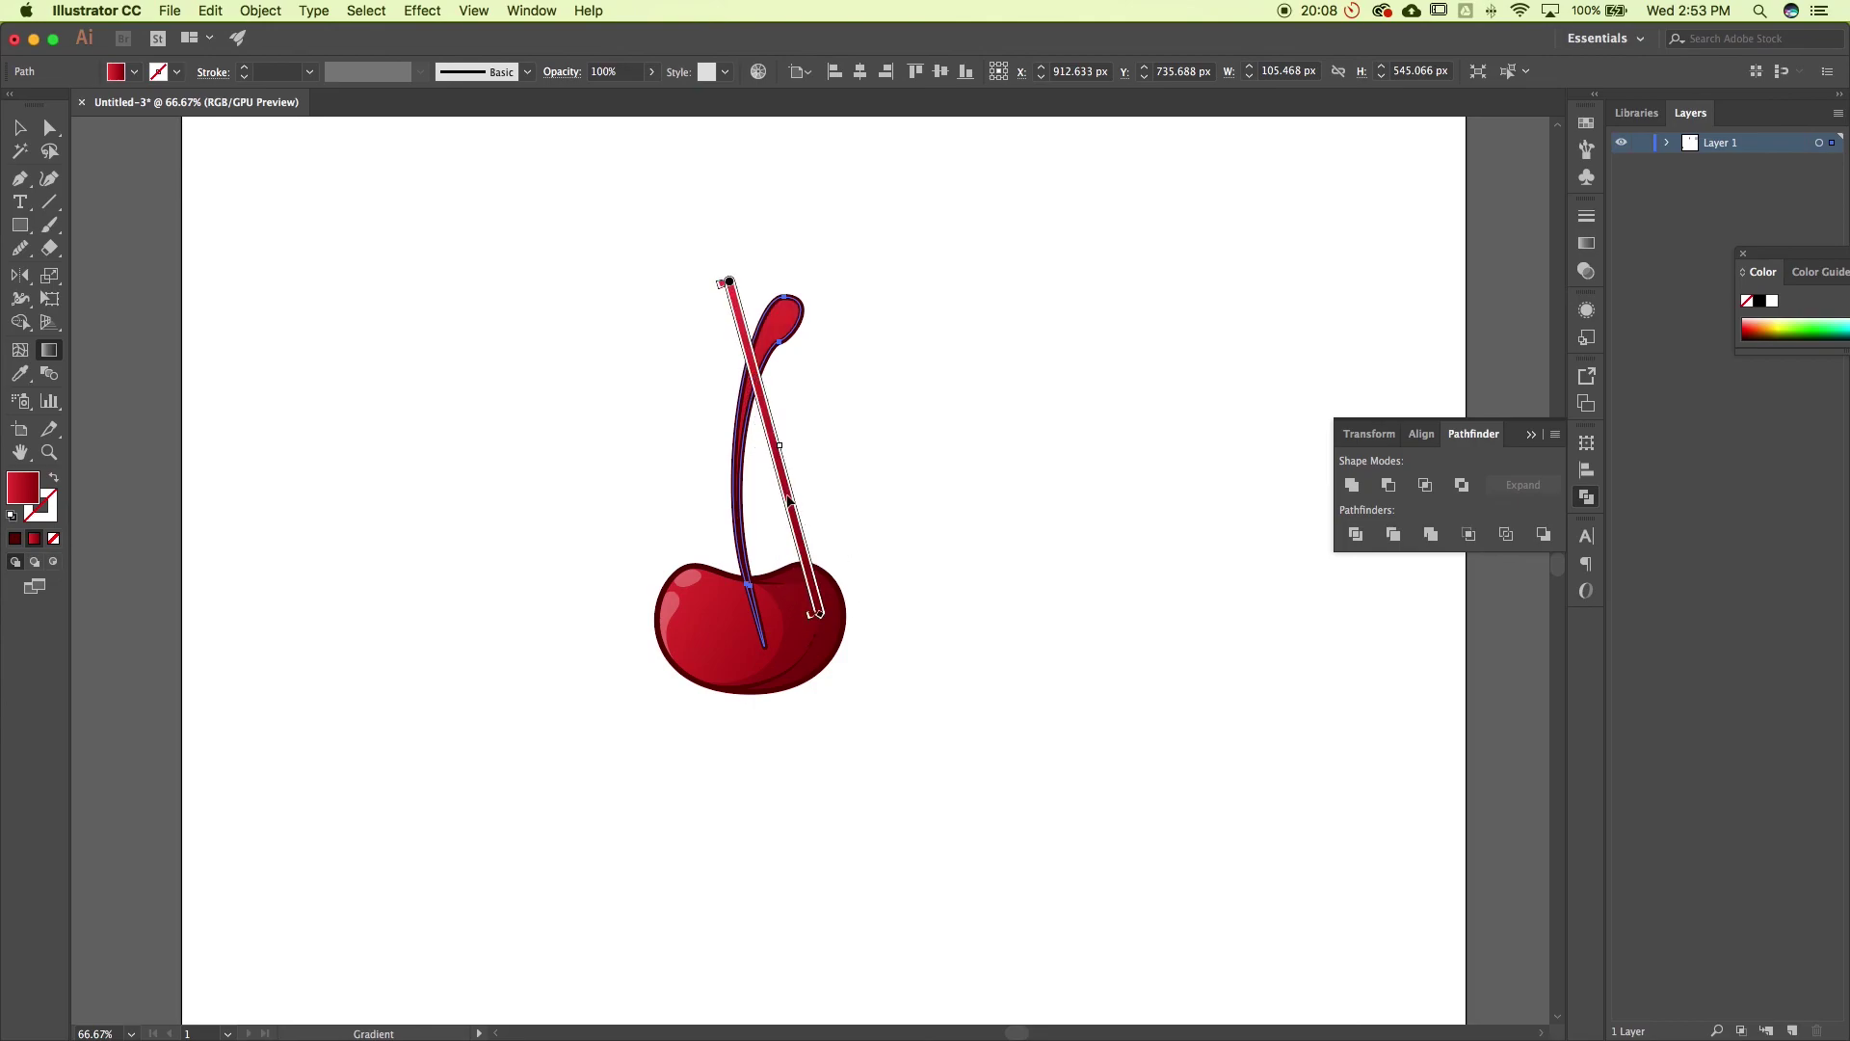
pyautogui.moveTo(731, 288)
pyautogui.mouseDown()
pyautogui.moveTo(822, 540)
pyautogui.moveTo(836, 674)
pyautogui.mouseUp()
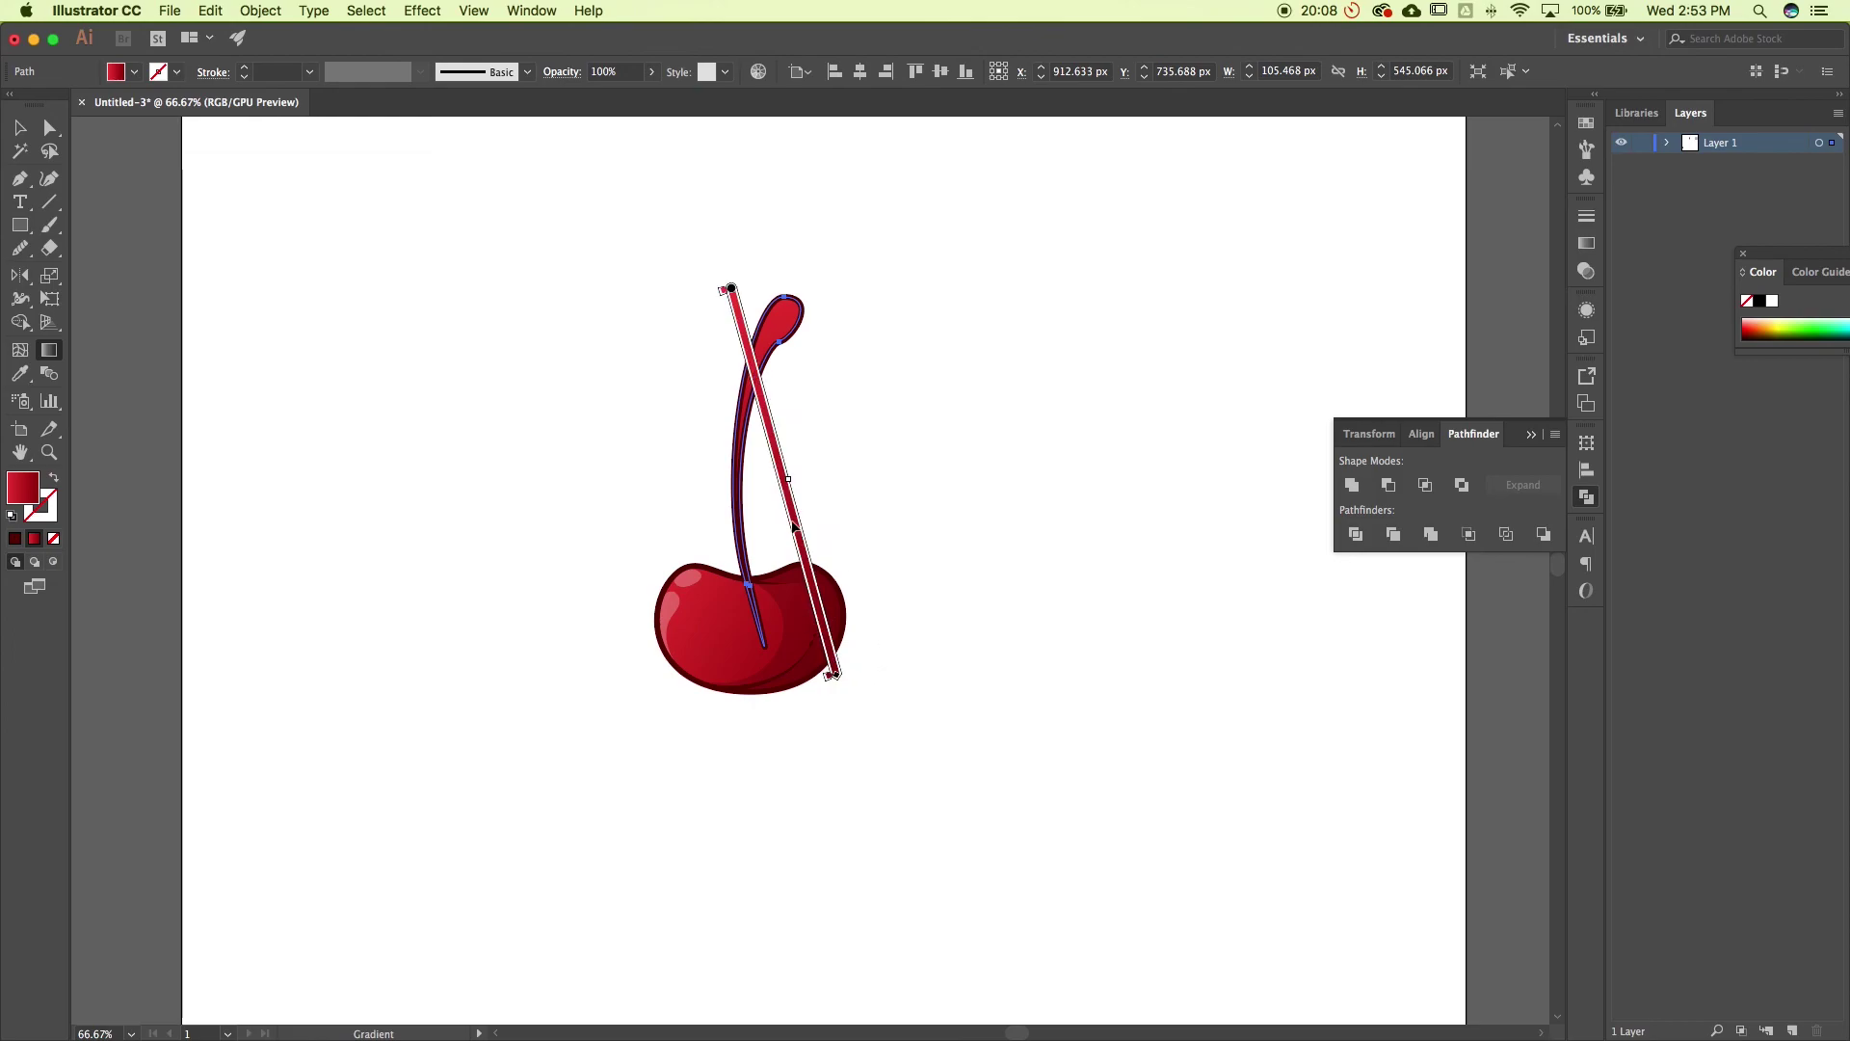
# Set the gradient's start stop to a light brown swatch
pyautogui.click(1587, 243)
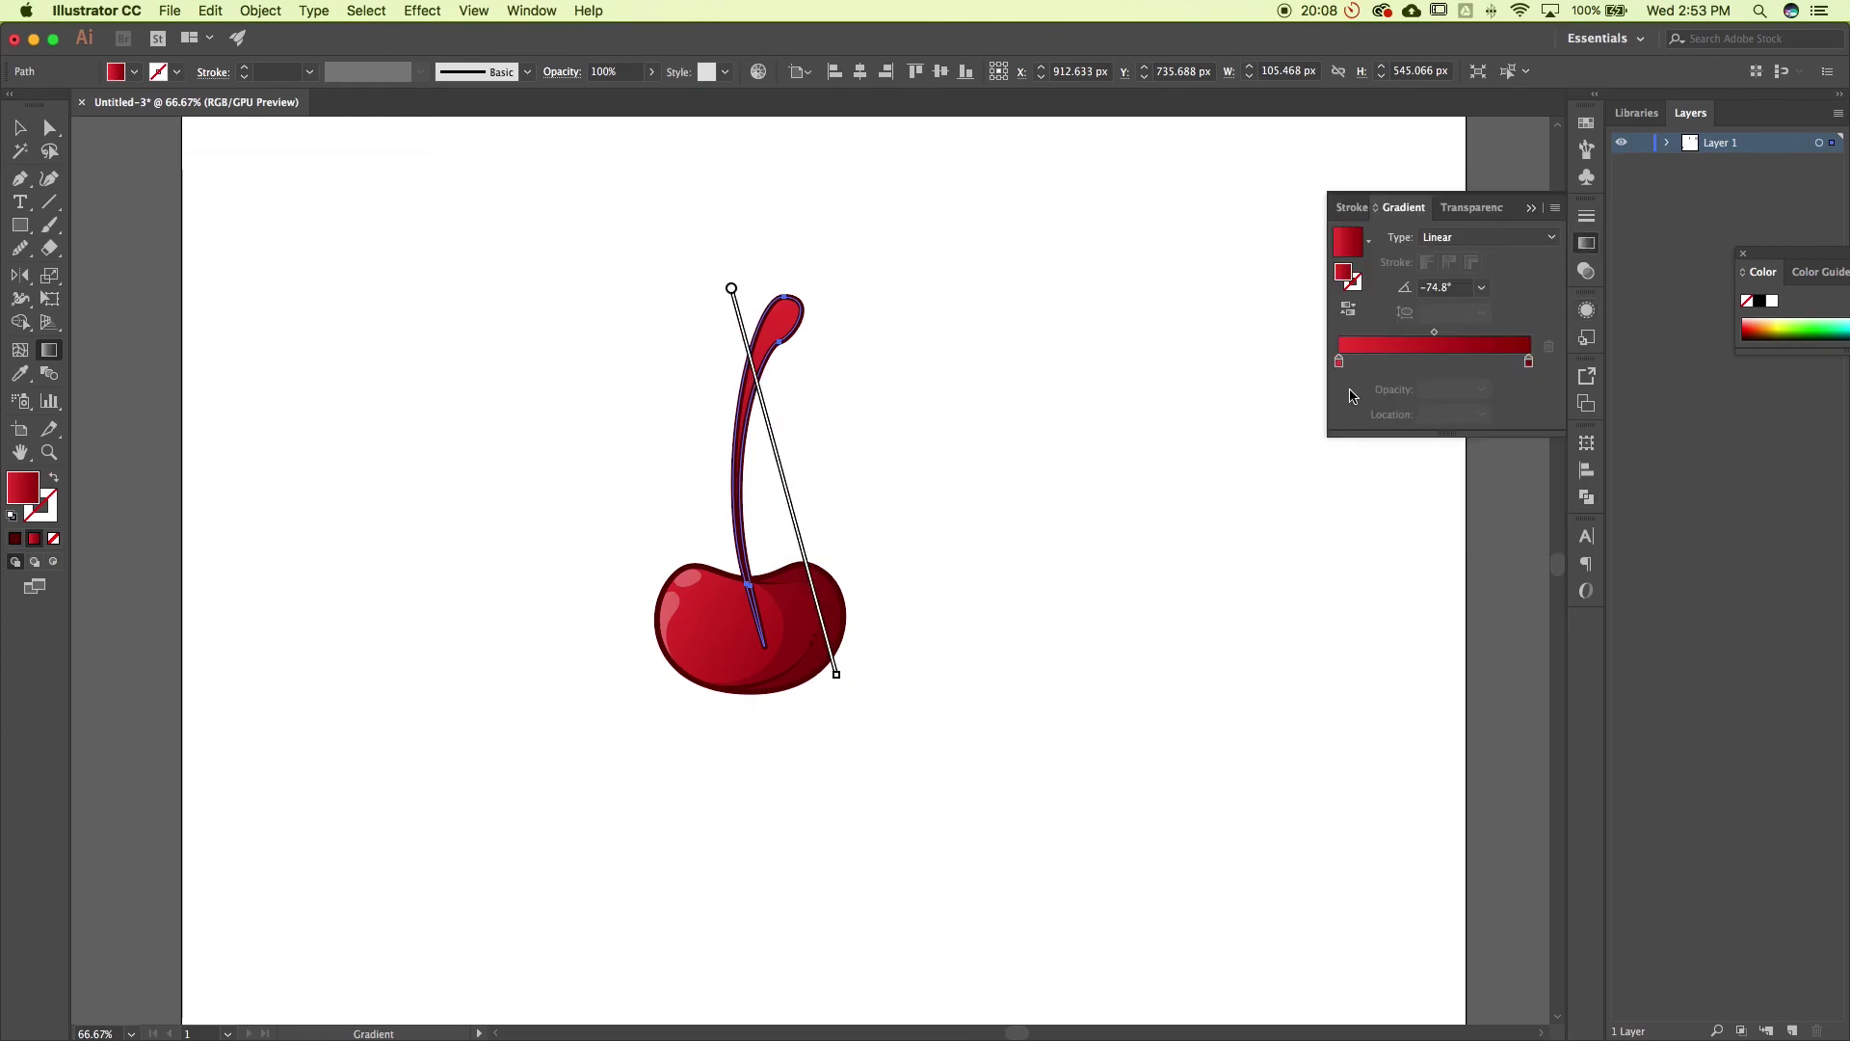
pyautogui.doubleClick(1341, 367)
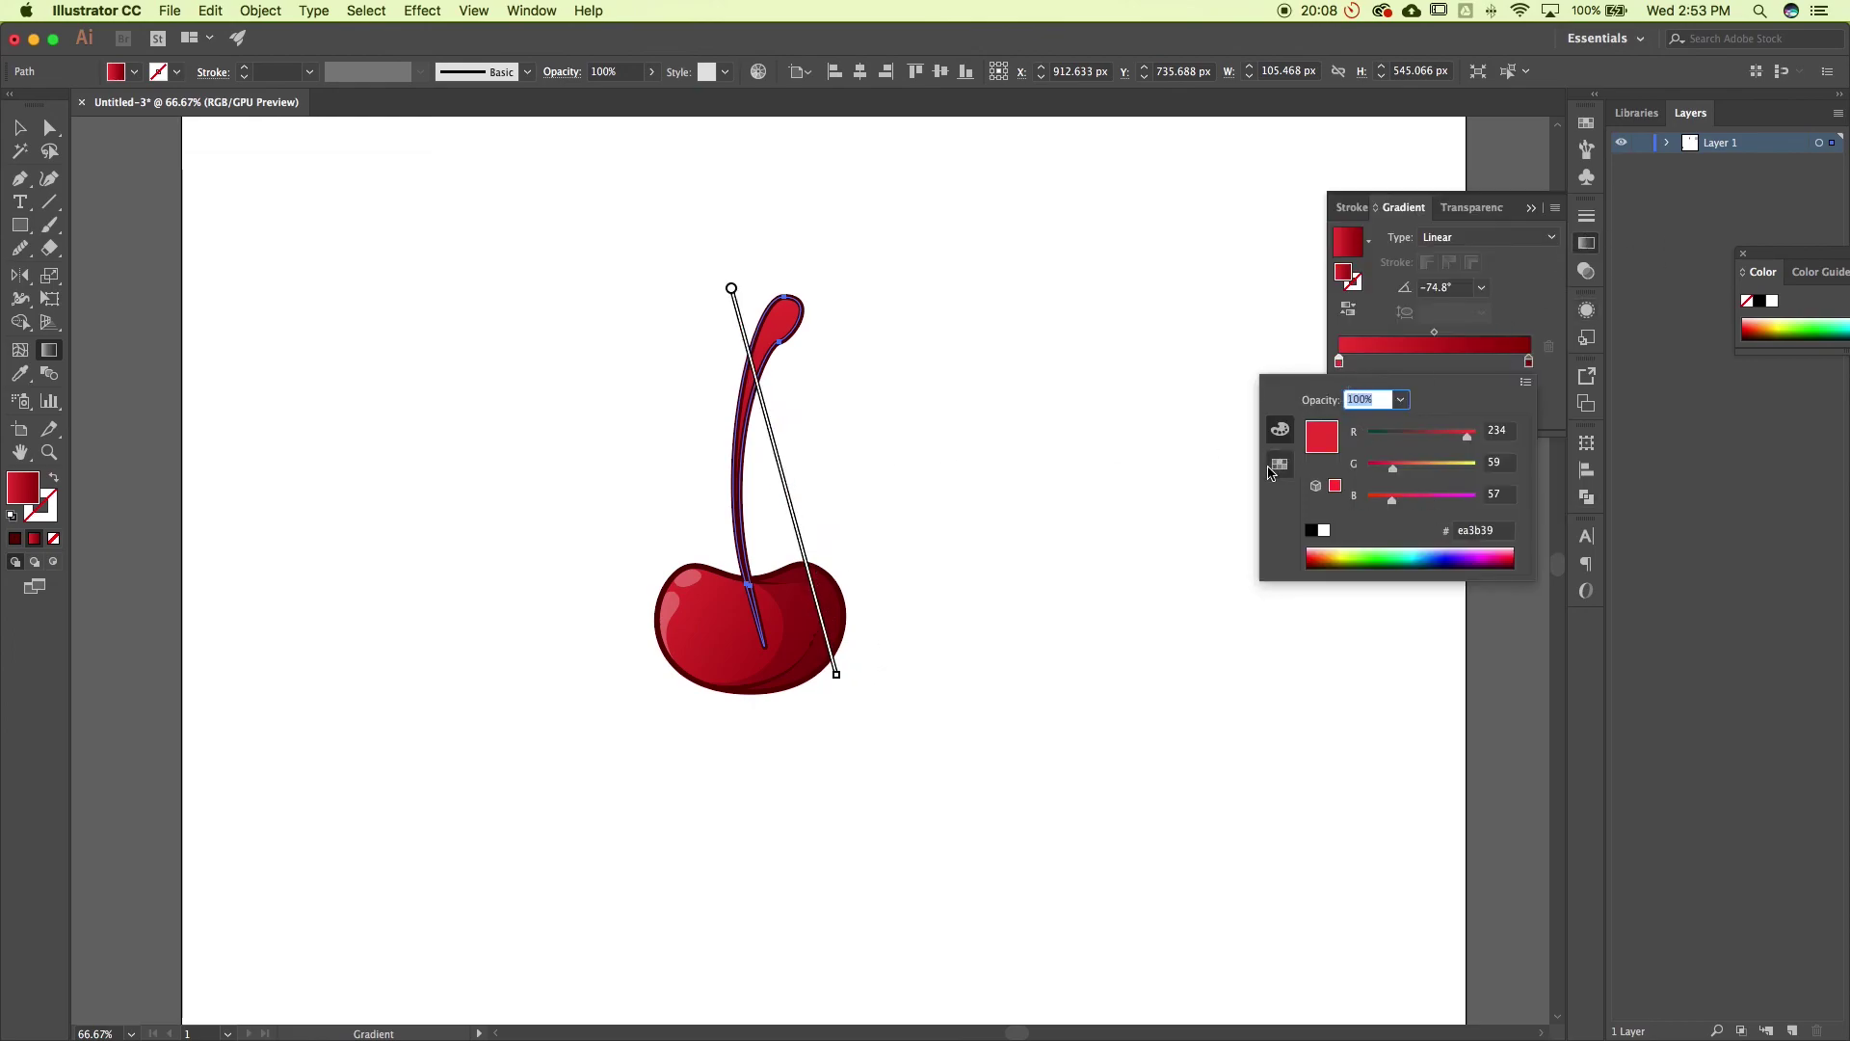
pyautogui.click(1279, 465)
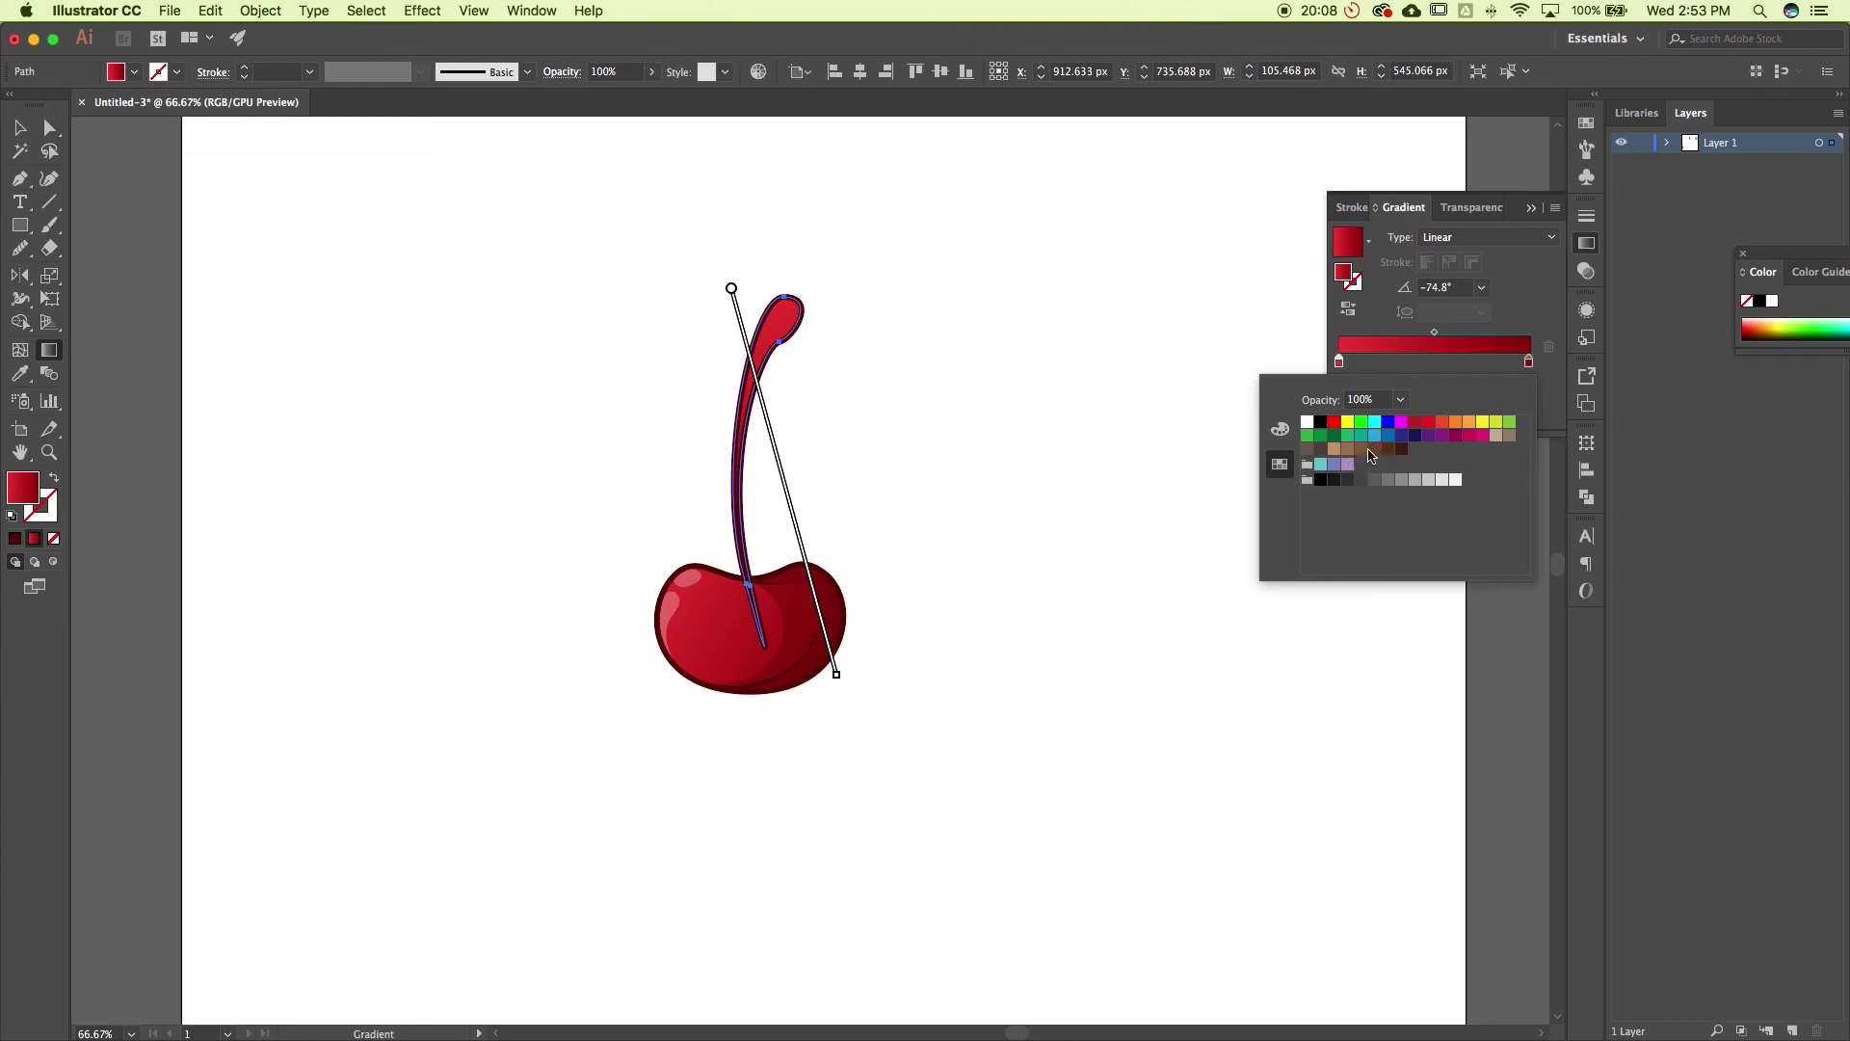
pyautogui.click(1373, 450)
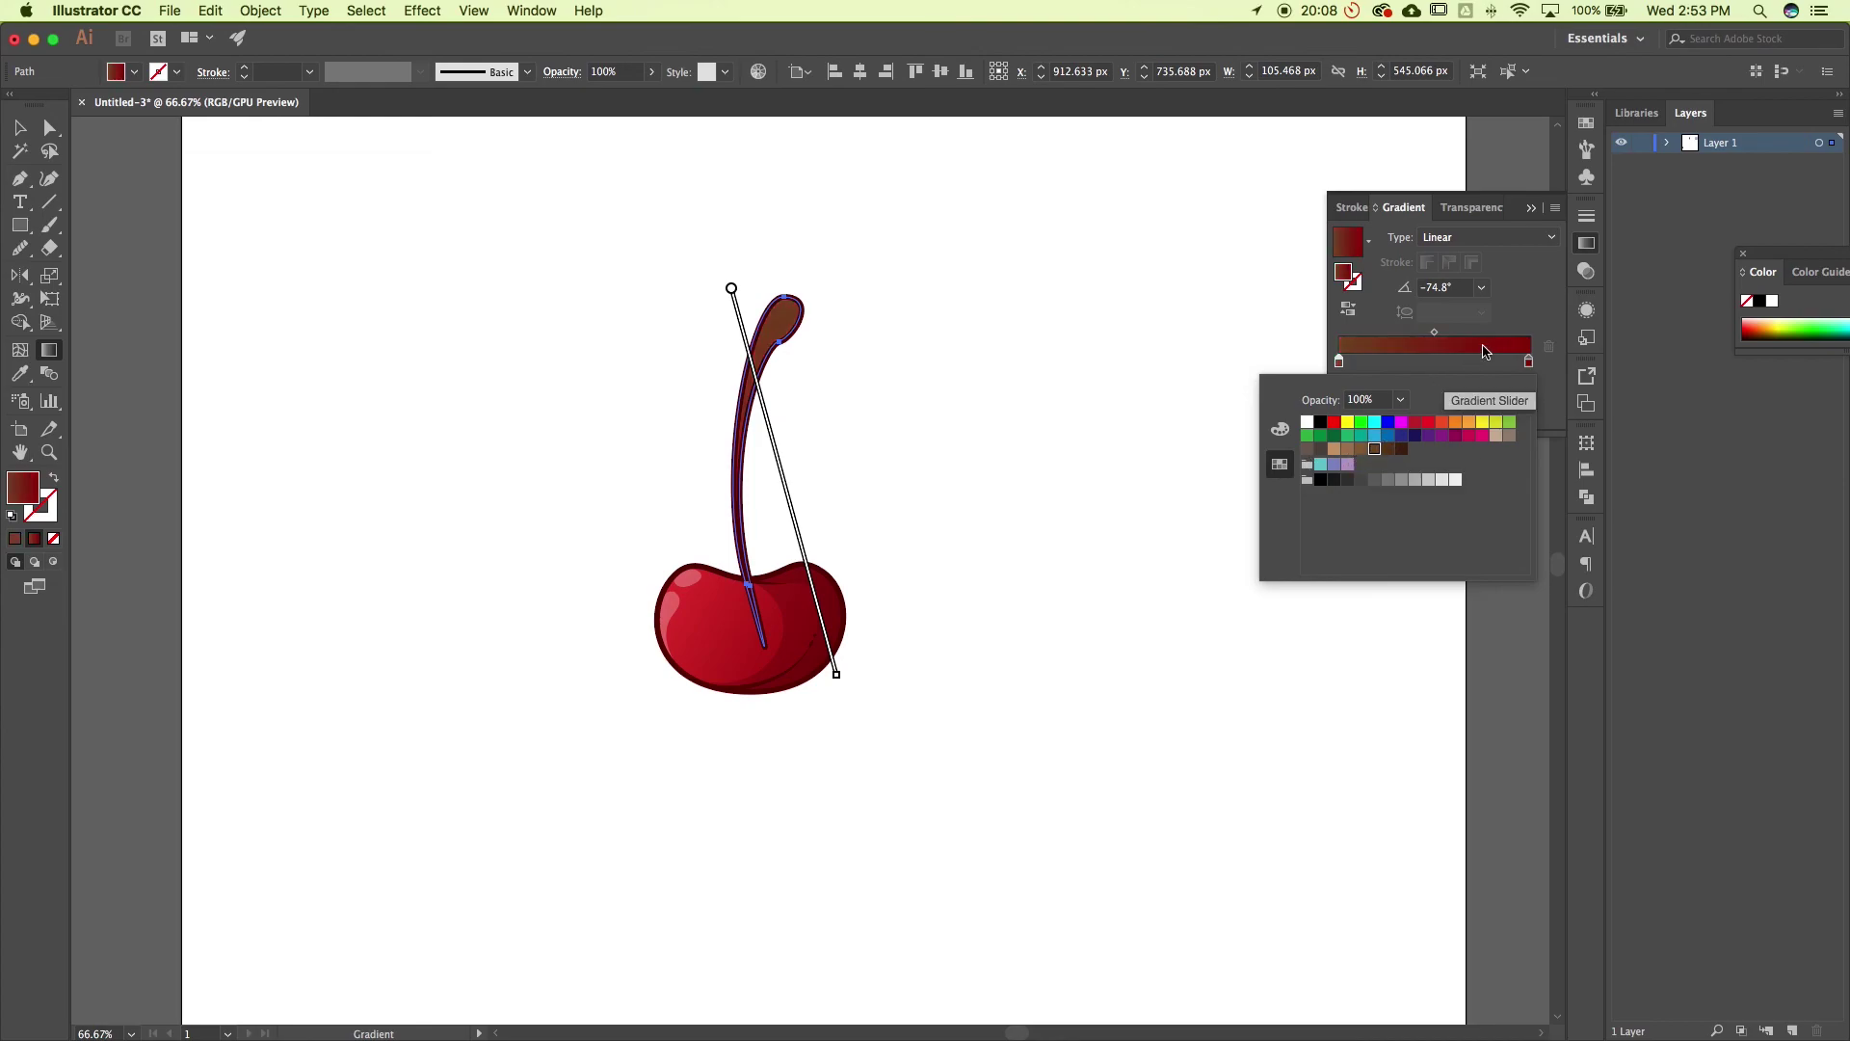
pyautogui.click(1360, 450)
pyautogui.click(1515, 299)
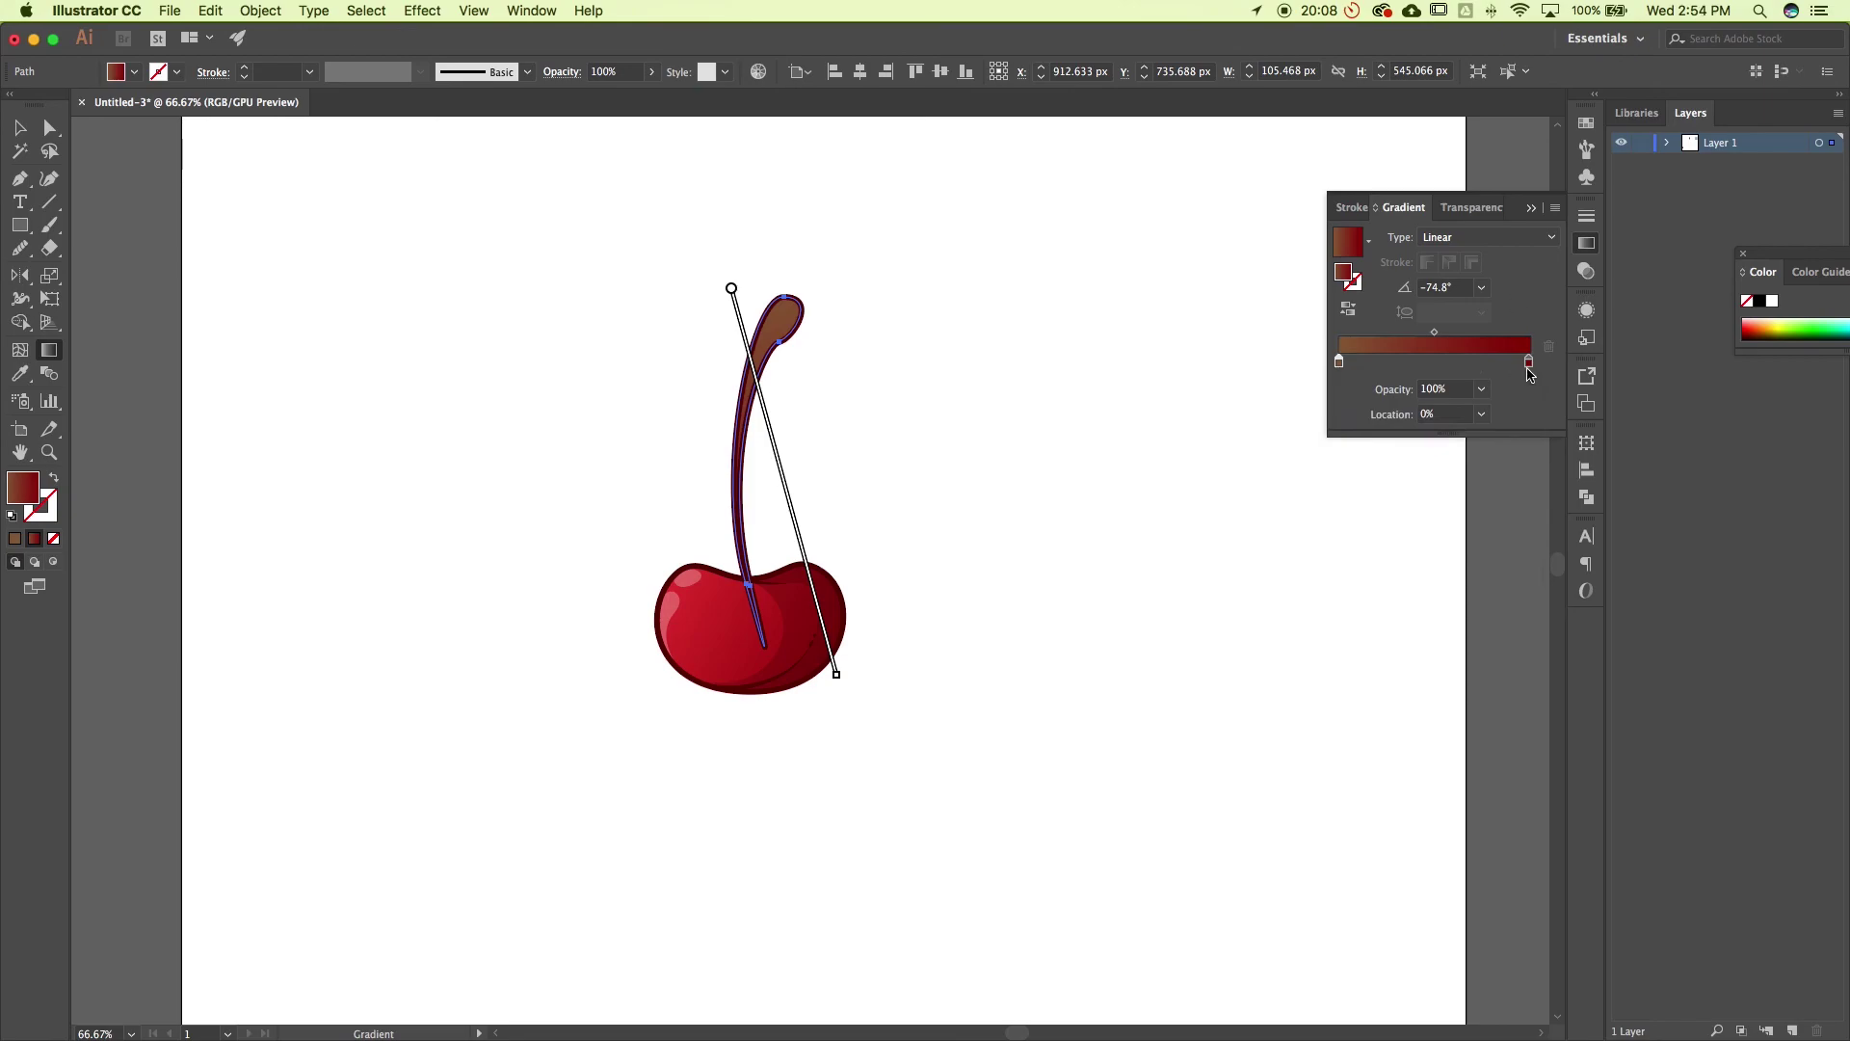
# Set the end stop to a brown swatch and lighten the start stop to light brown
pyautogui.doubleClick(1529, 364)
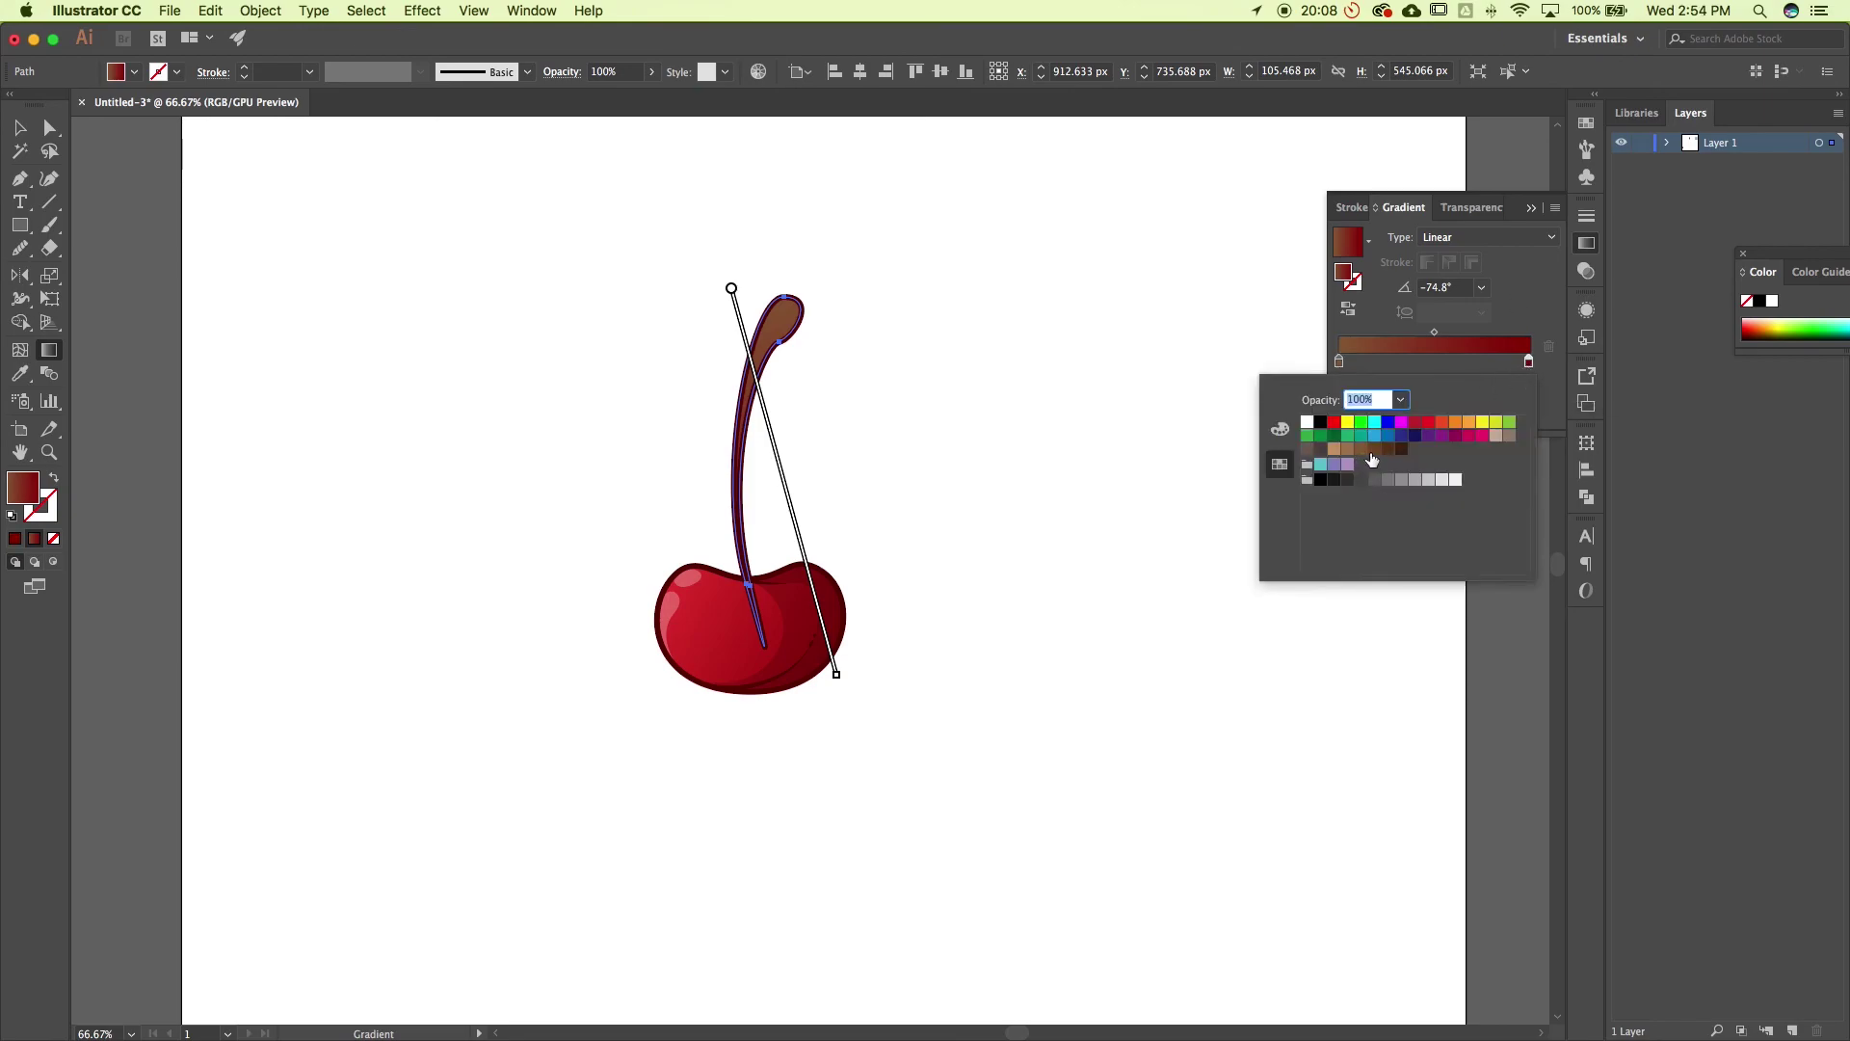
pyautogui.click(1376, 451)
pyautogui.click(1362, 450)
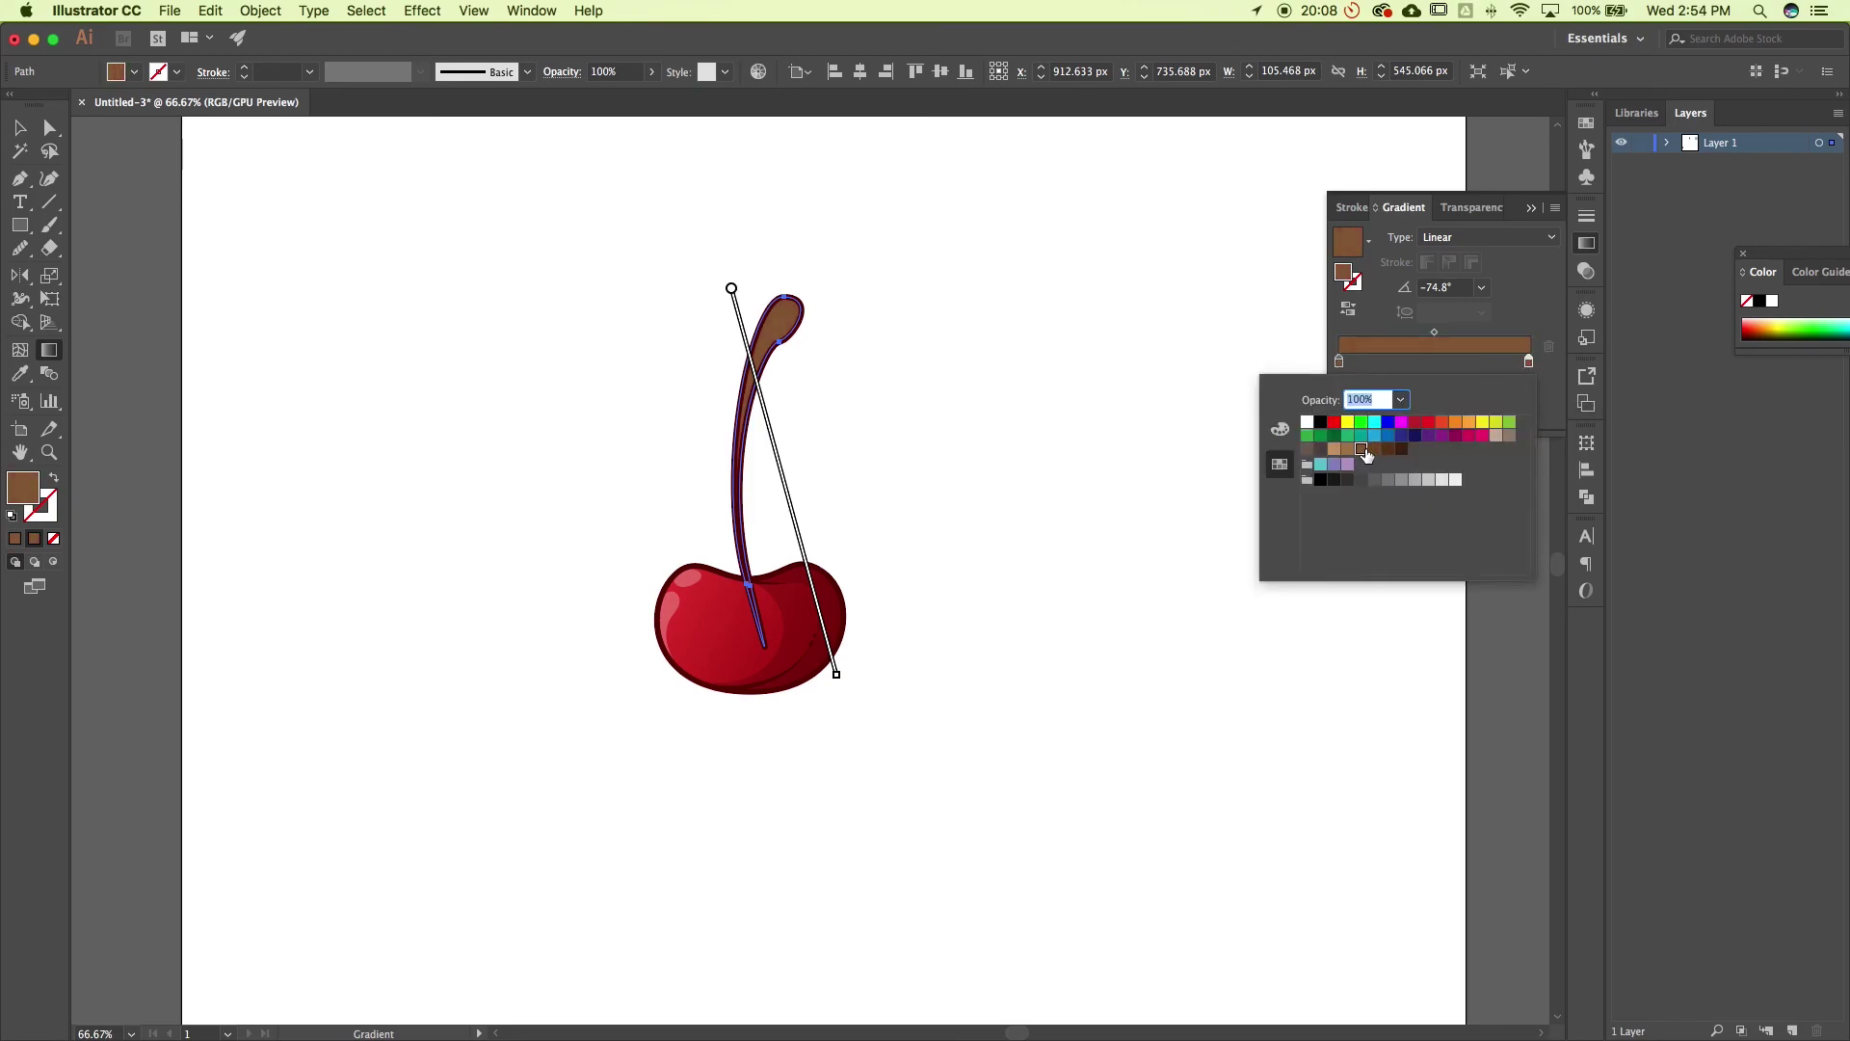
pyautogui.click(1534, 291)
pyautogui.doubleClick(1339, 363)
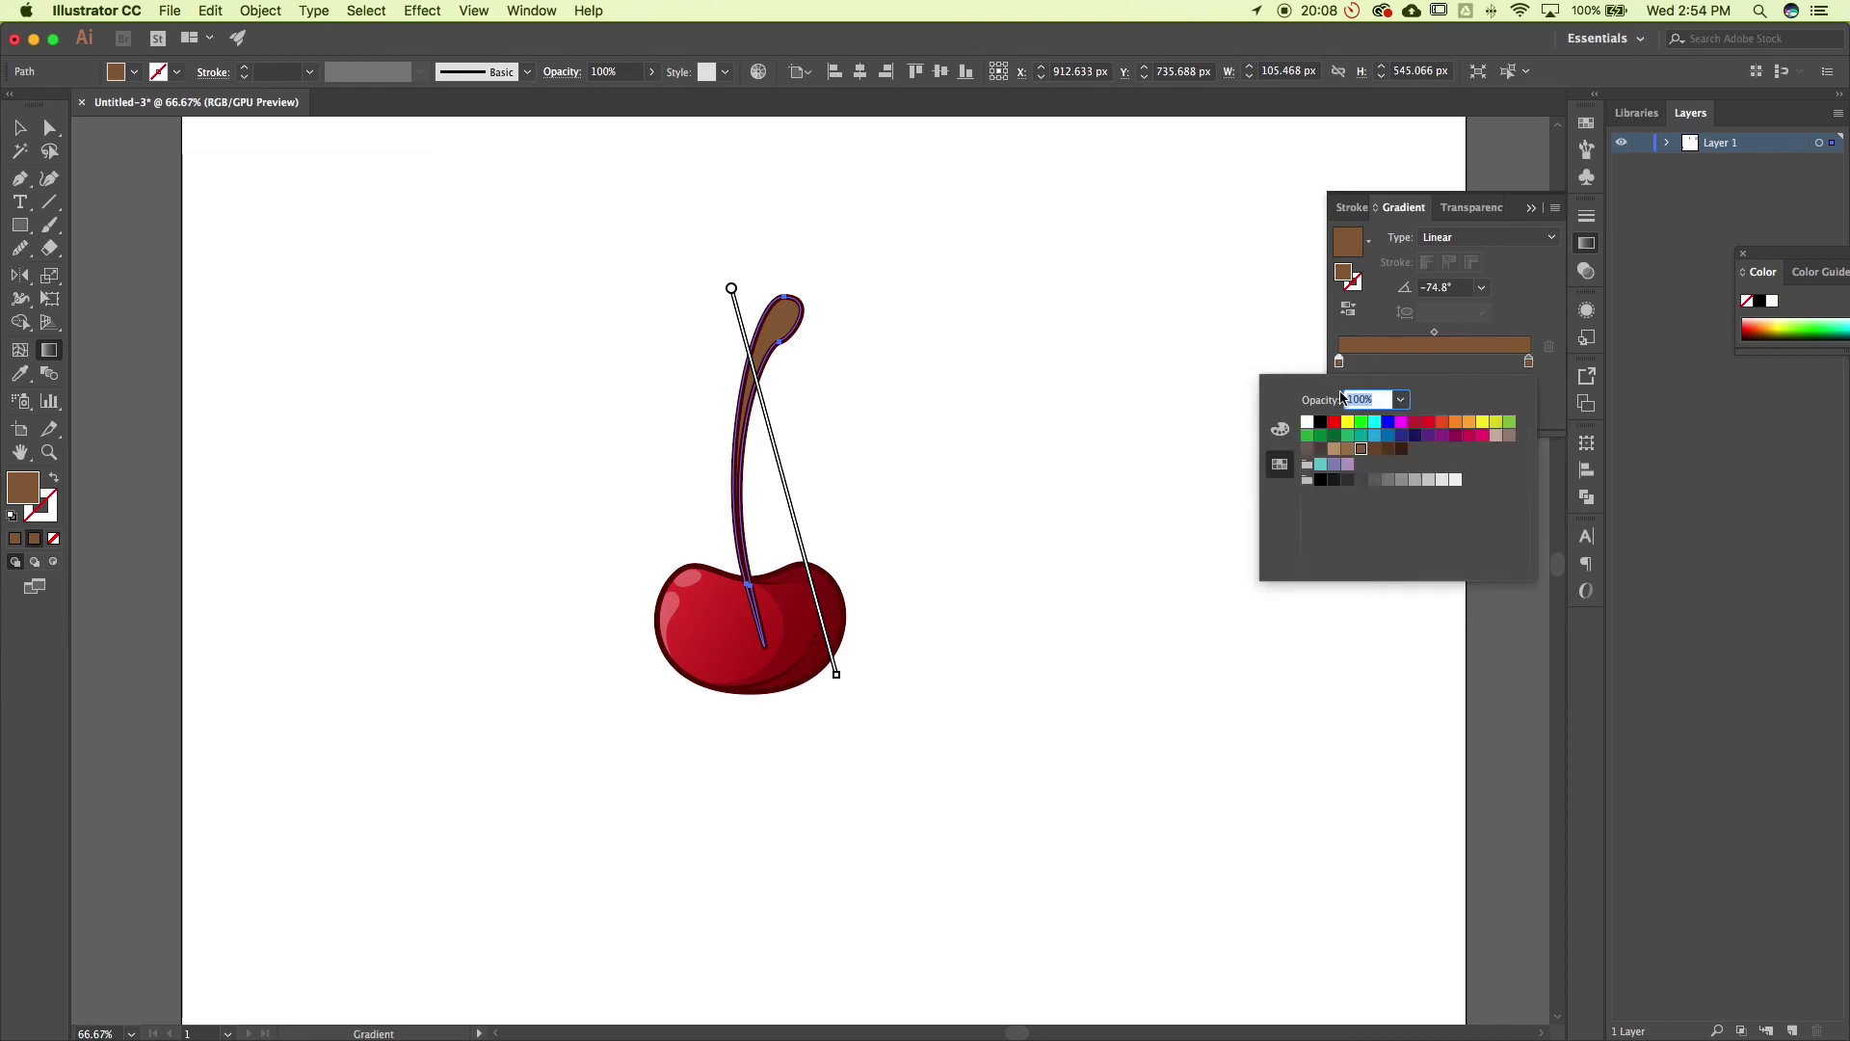
pyautogui.click(1336, 448)
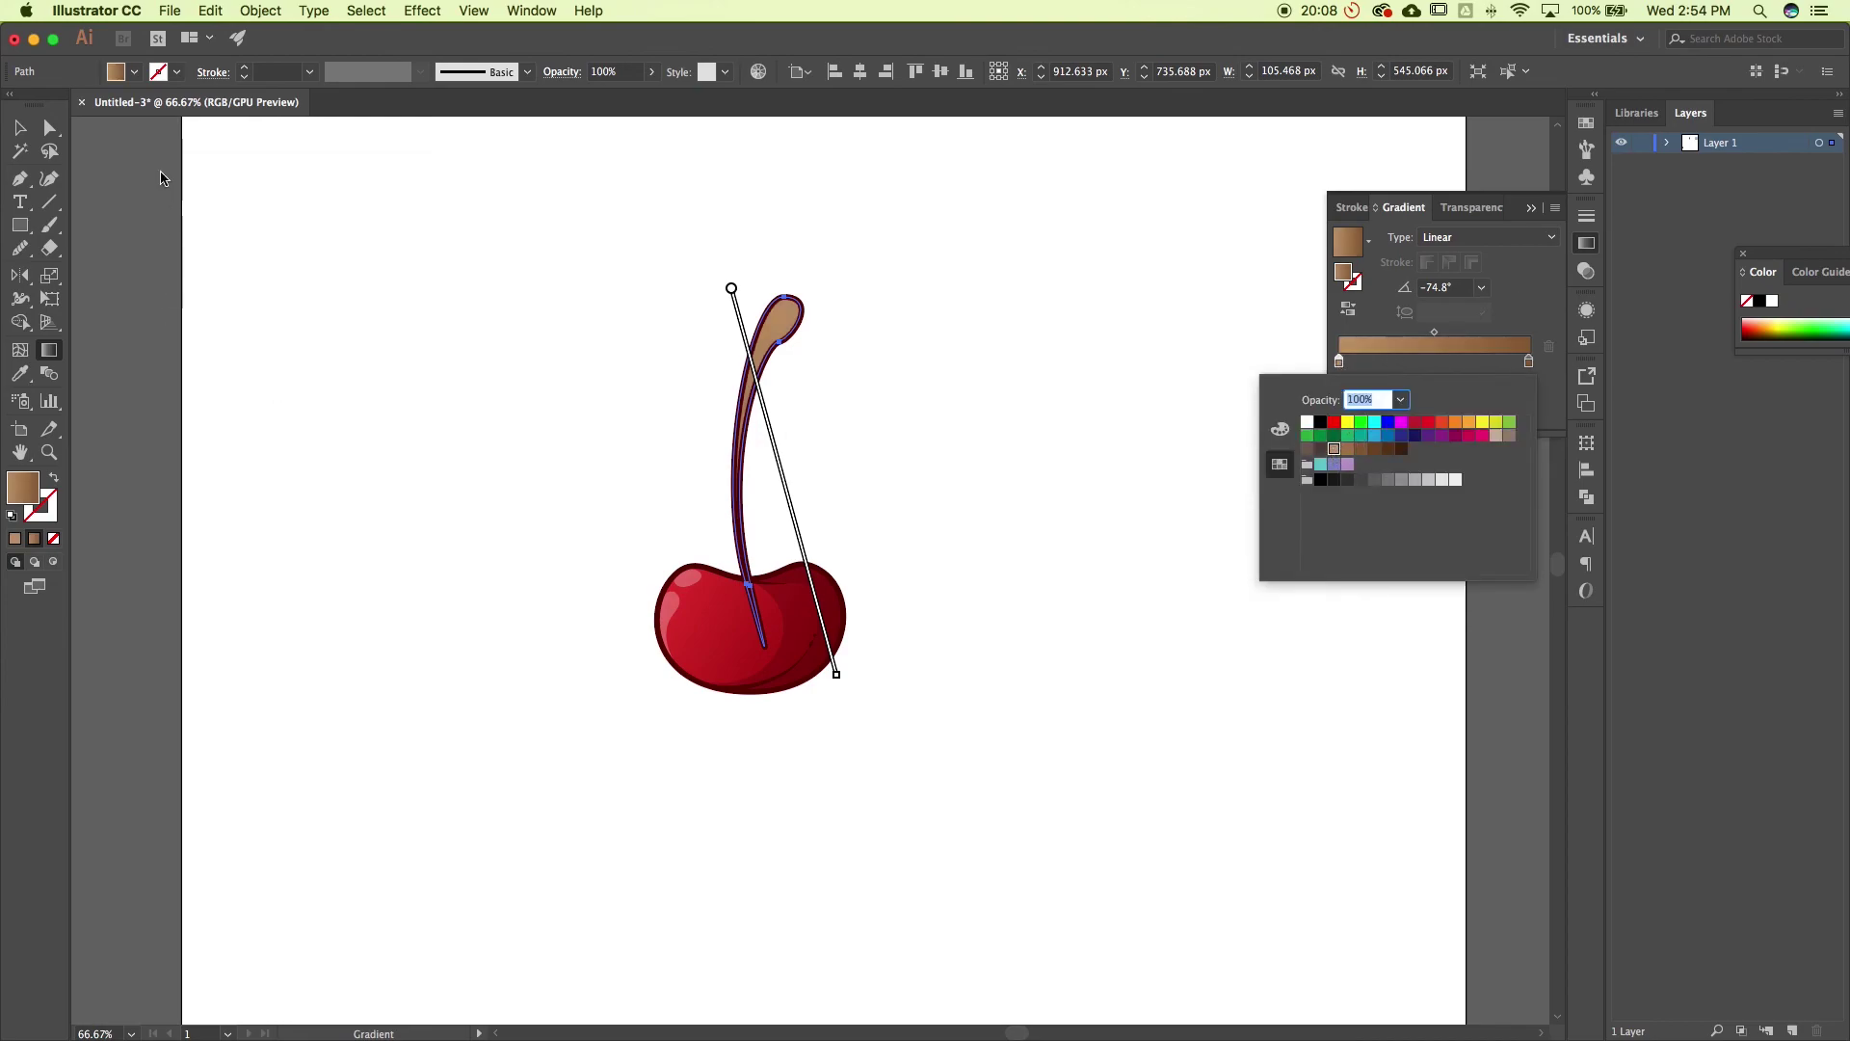
pyautogui.click(19, 135)
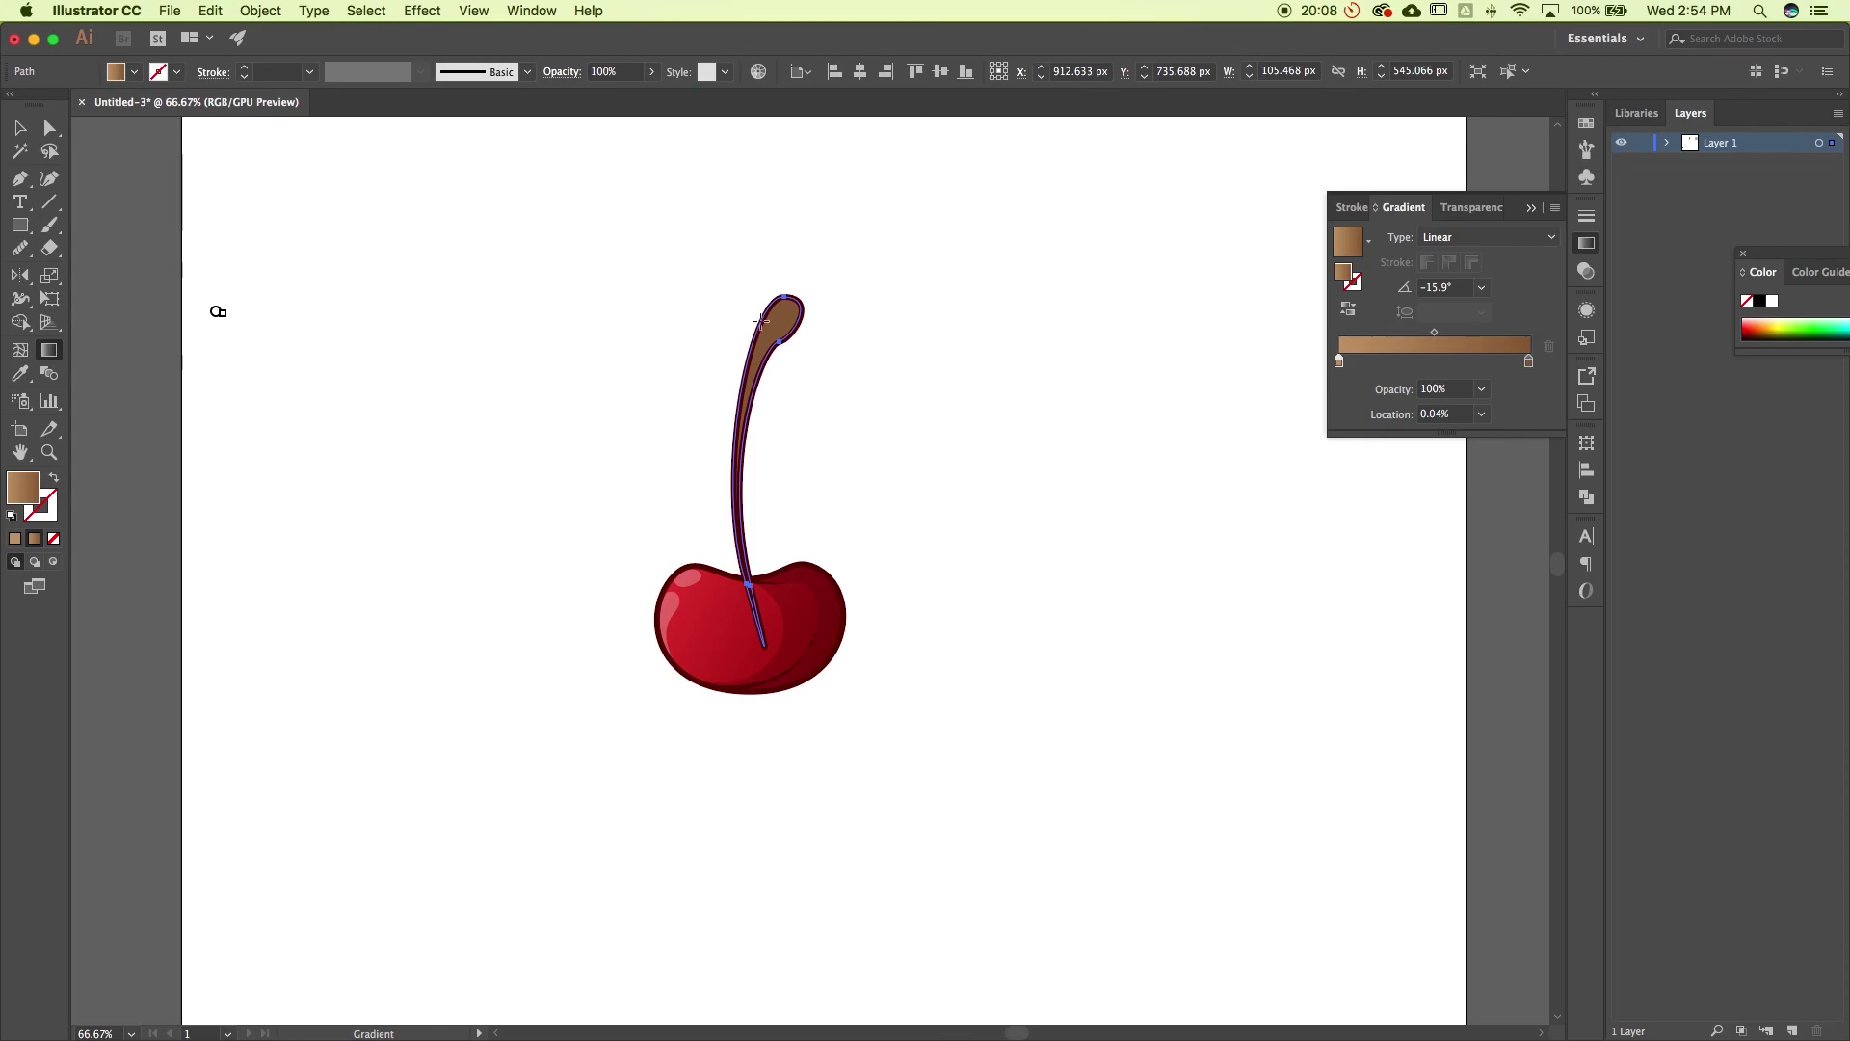
# Redraw the gradient diagonally across the stem, at about -63.8°, and reselect the stem
pyautogui.click(755, 466)
pyautogui.moveTo(683, 297); pyautogui.dragTo(863, 641)
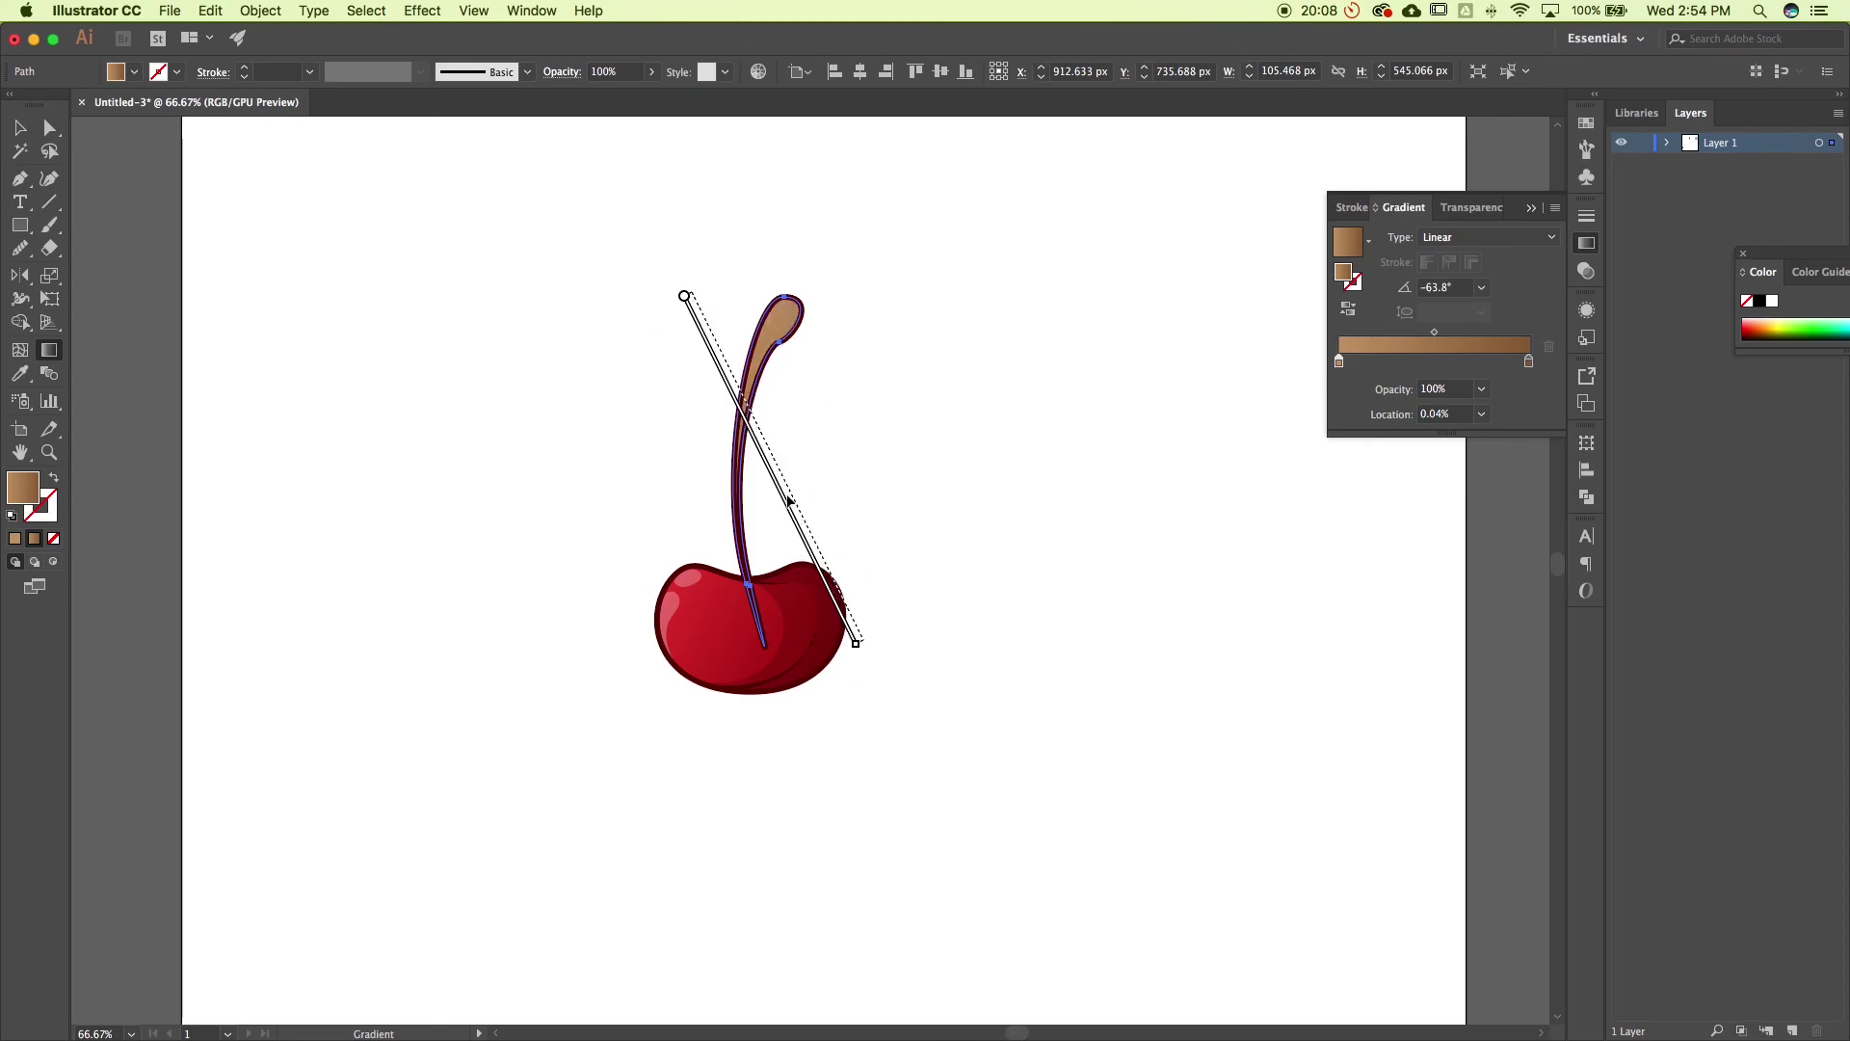
pyautogui.click(22, 126)
pyautogui.click(445, 418)
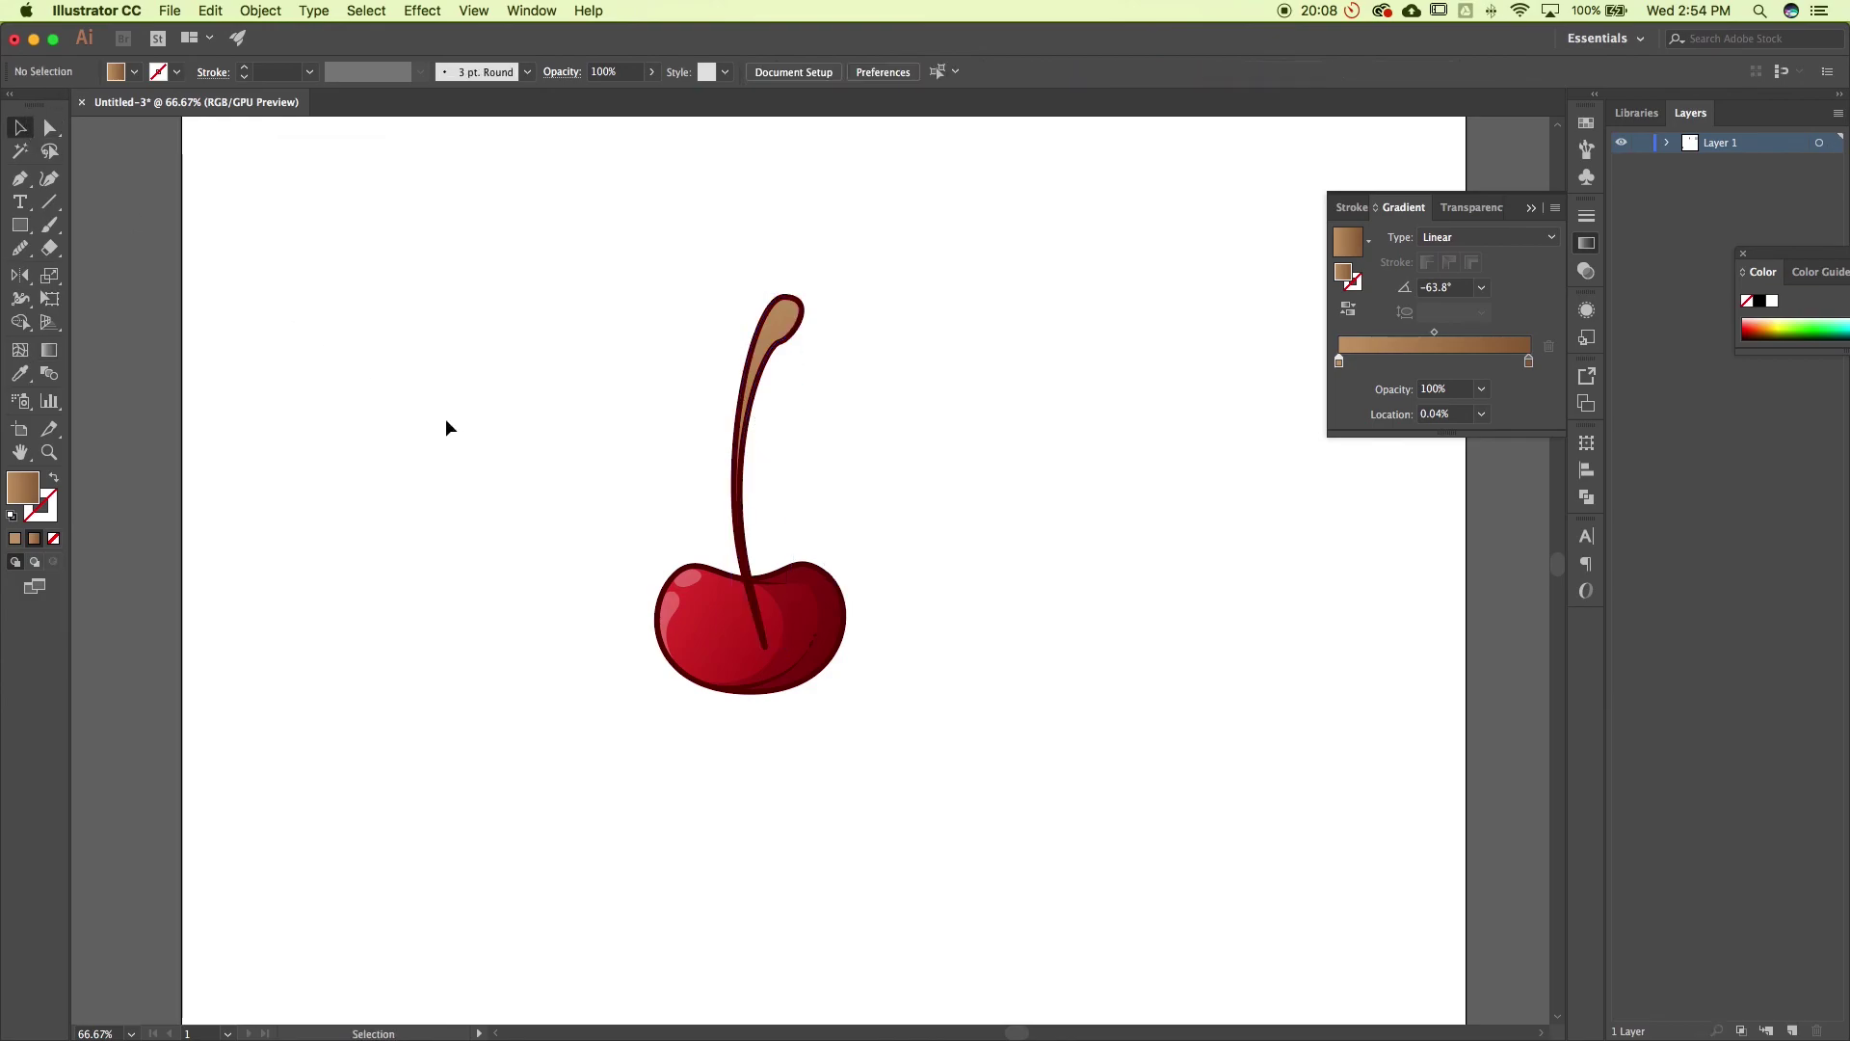
pyautogui.moveTo(641, 264); pyautogui.dragTo(925, 399)
# Zoom in on the top of the stem and select it
pyautogui.click(925, 397)
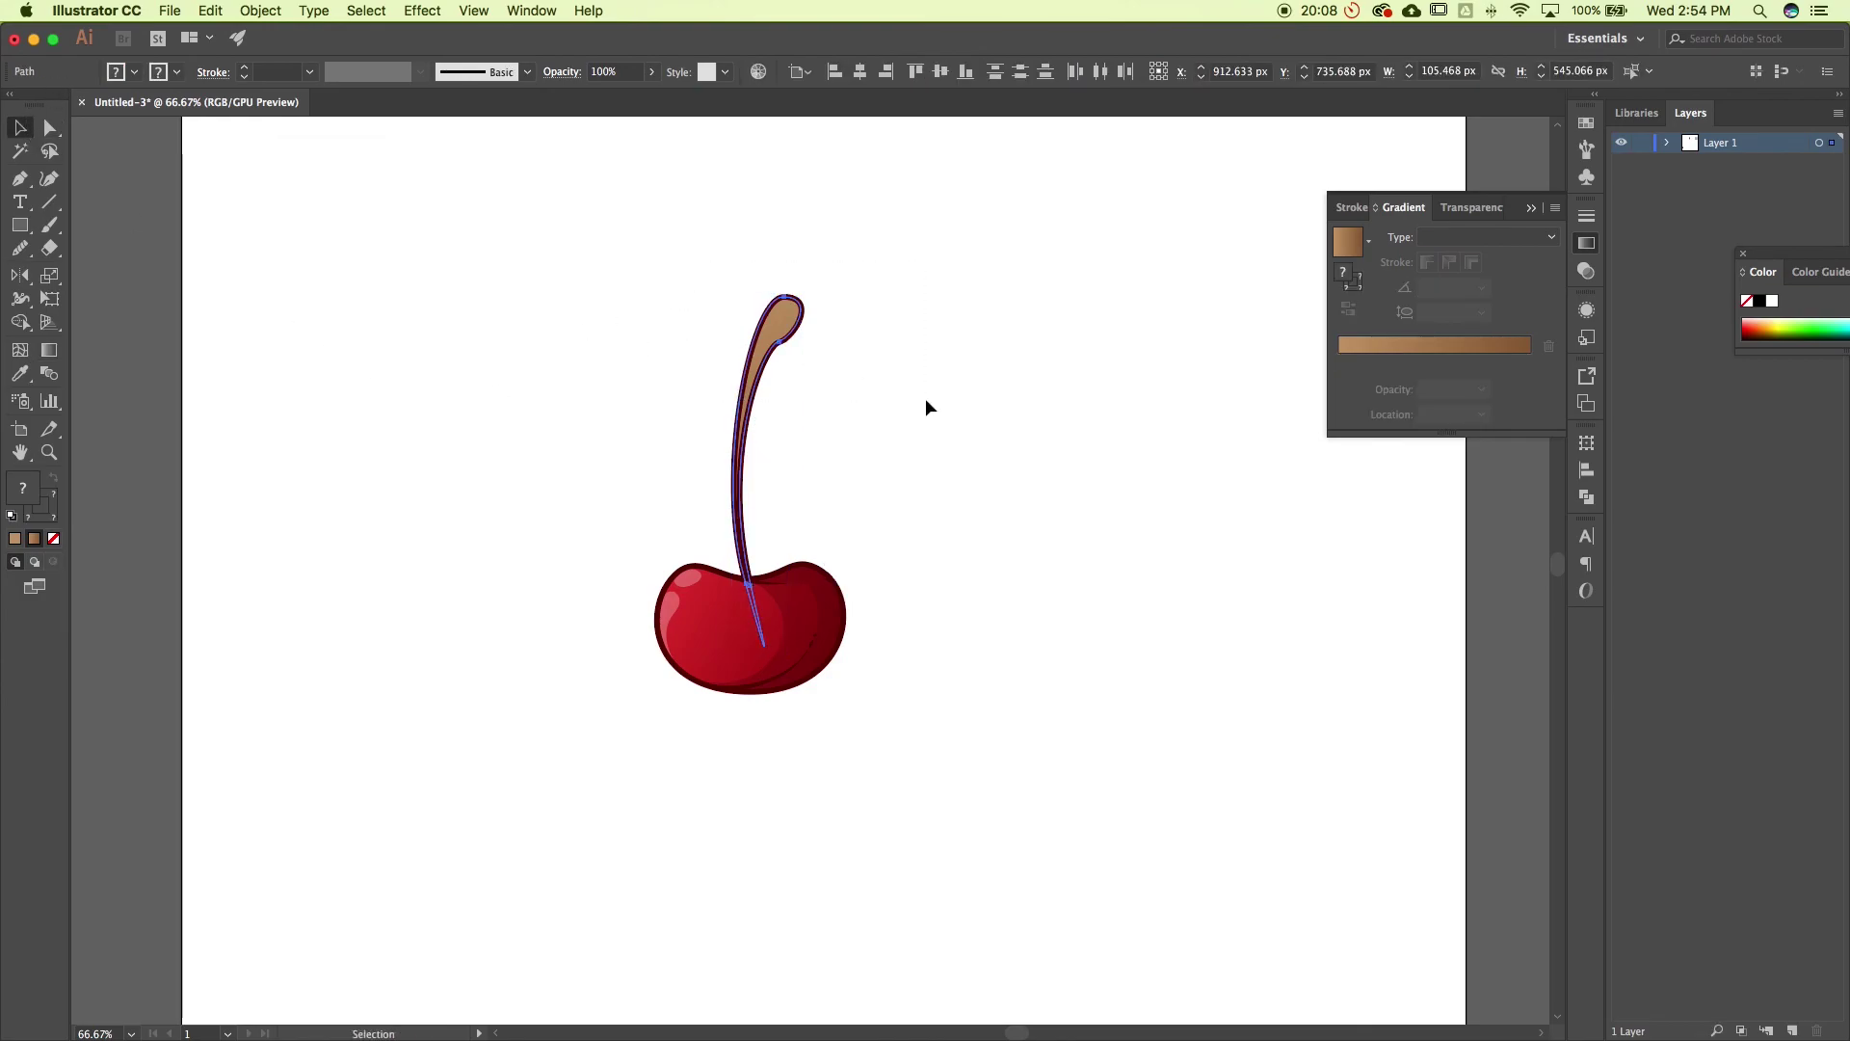
pyautogui.scroll(1, 941, 383)
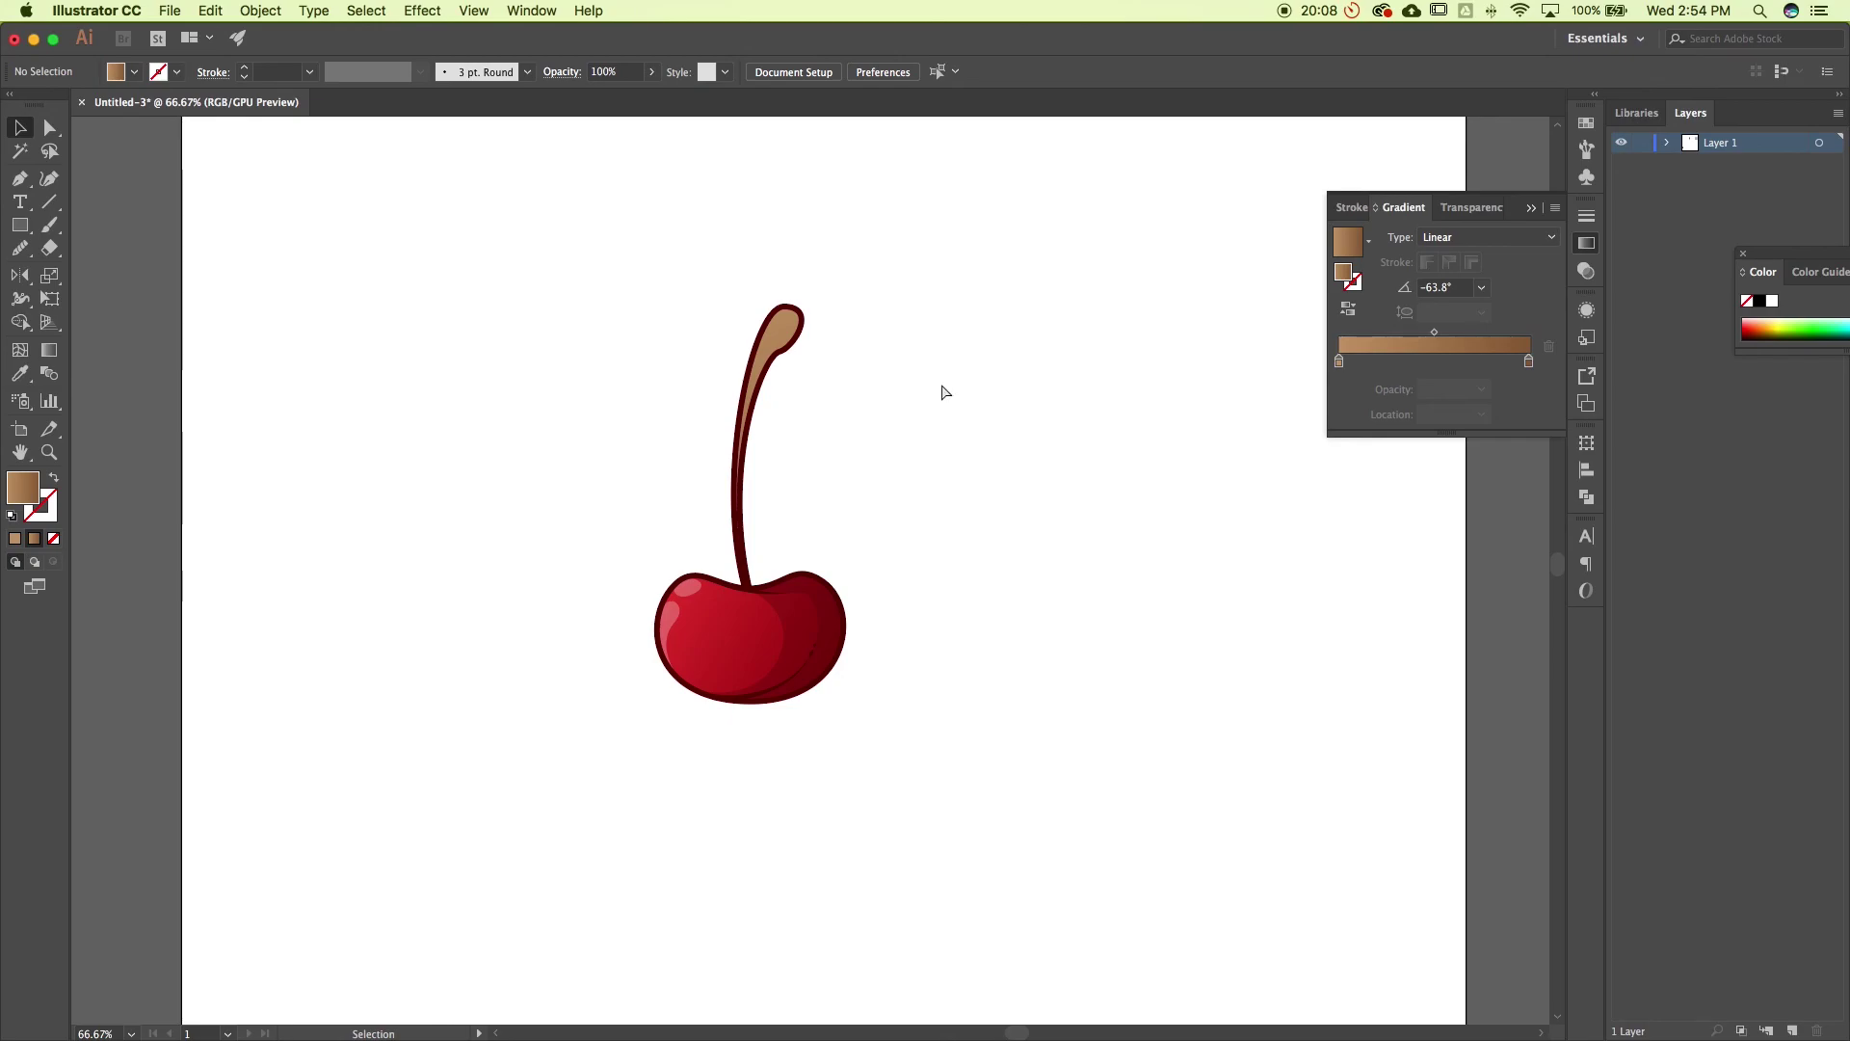
pyautogui.press('super+equal')
pyautogui.press('super+equal')
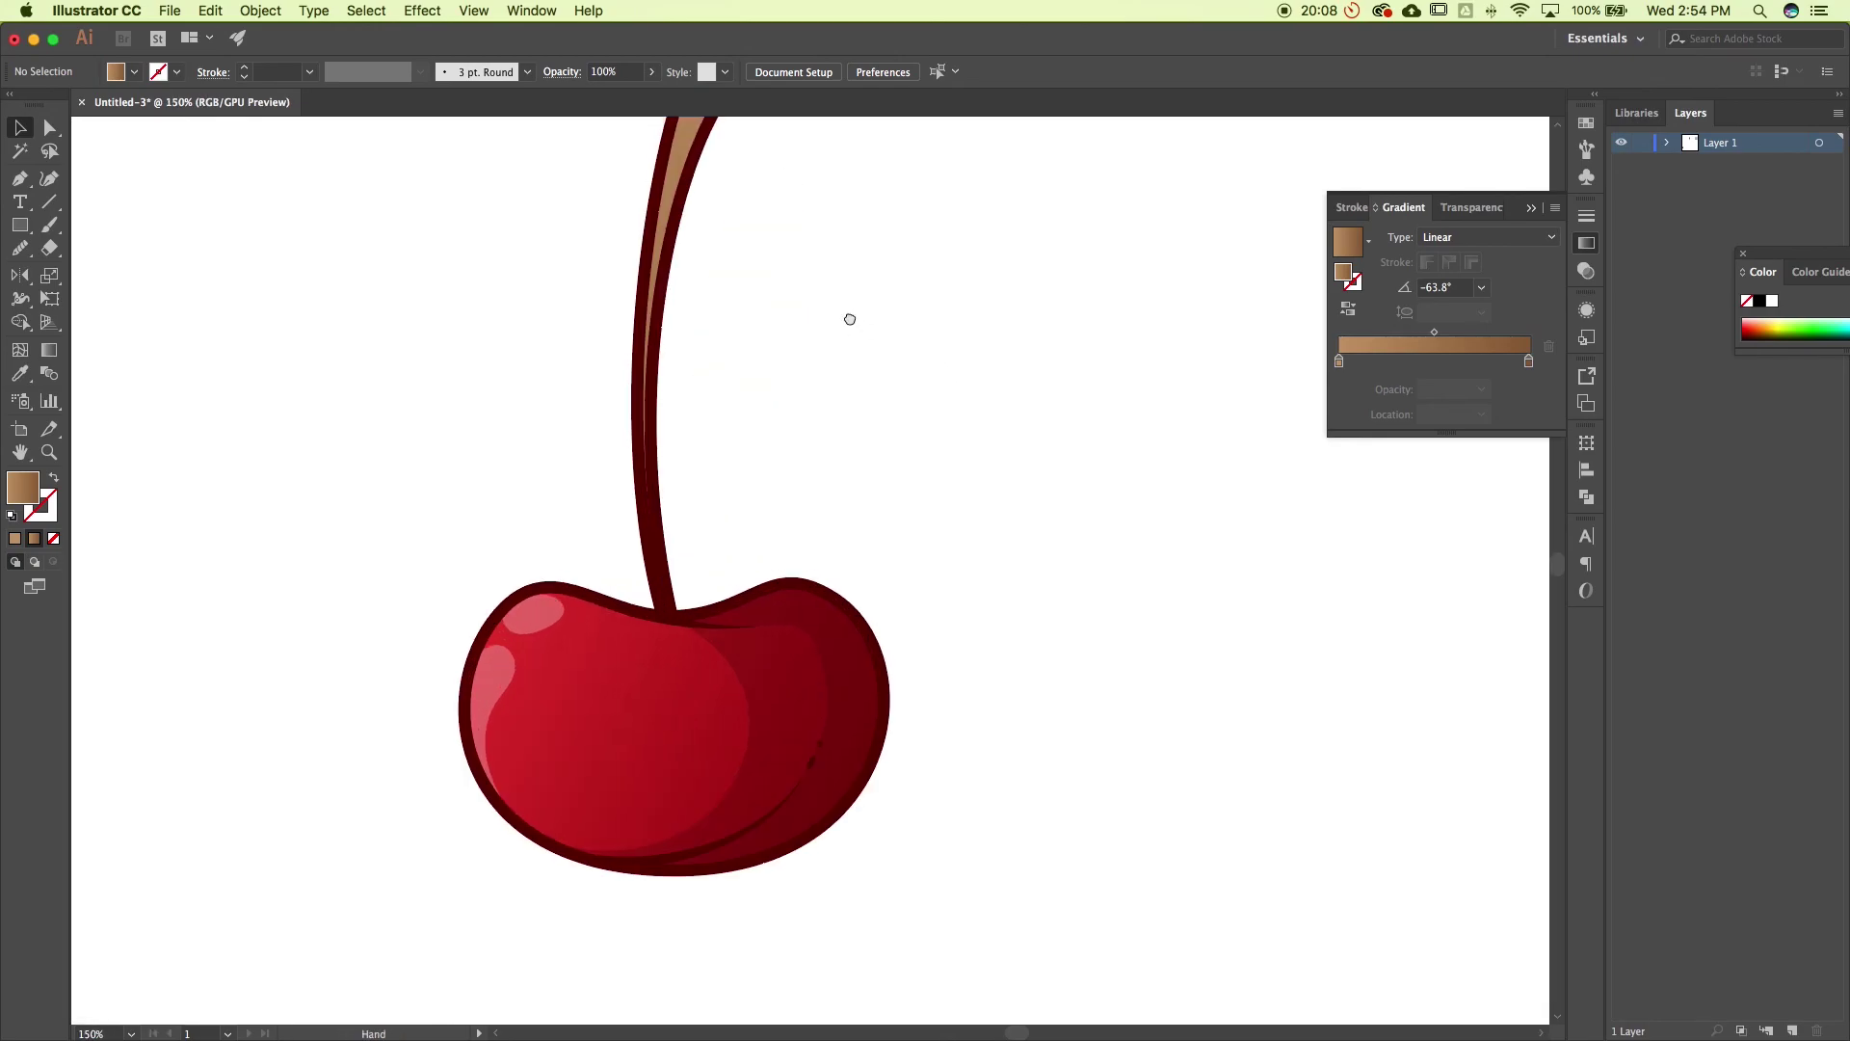
pyautogui.moveTo(847, 314); pyautogui.dragTo(814, 536)
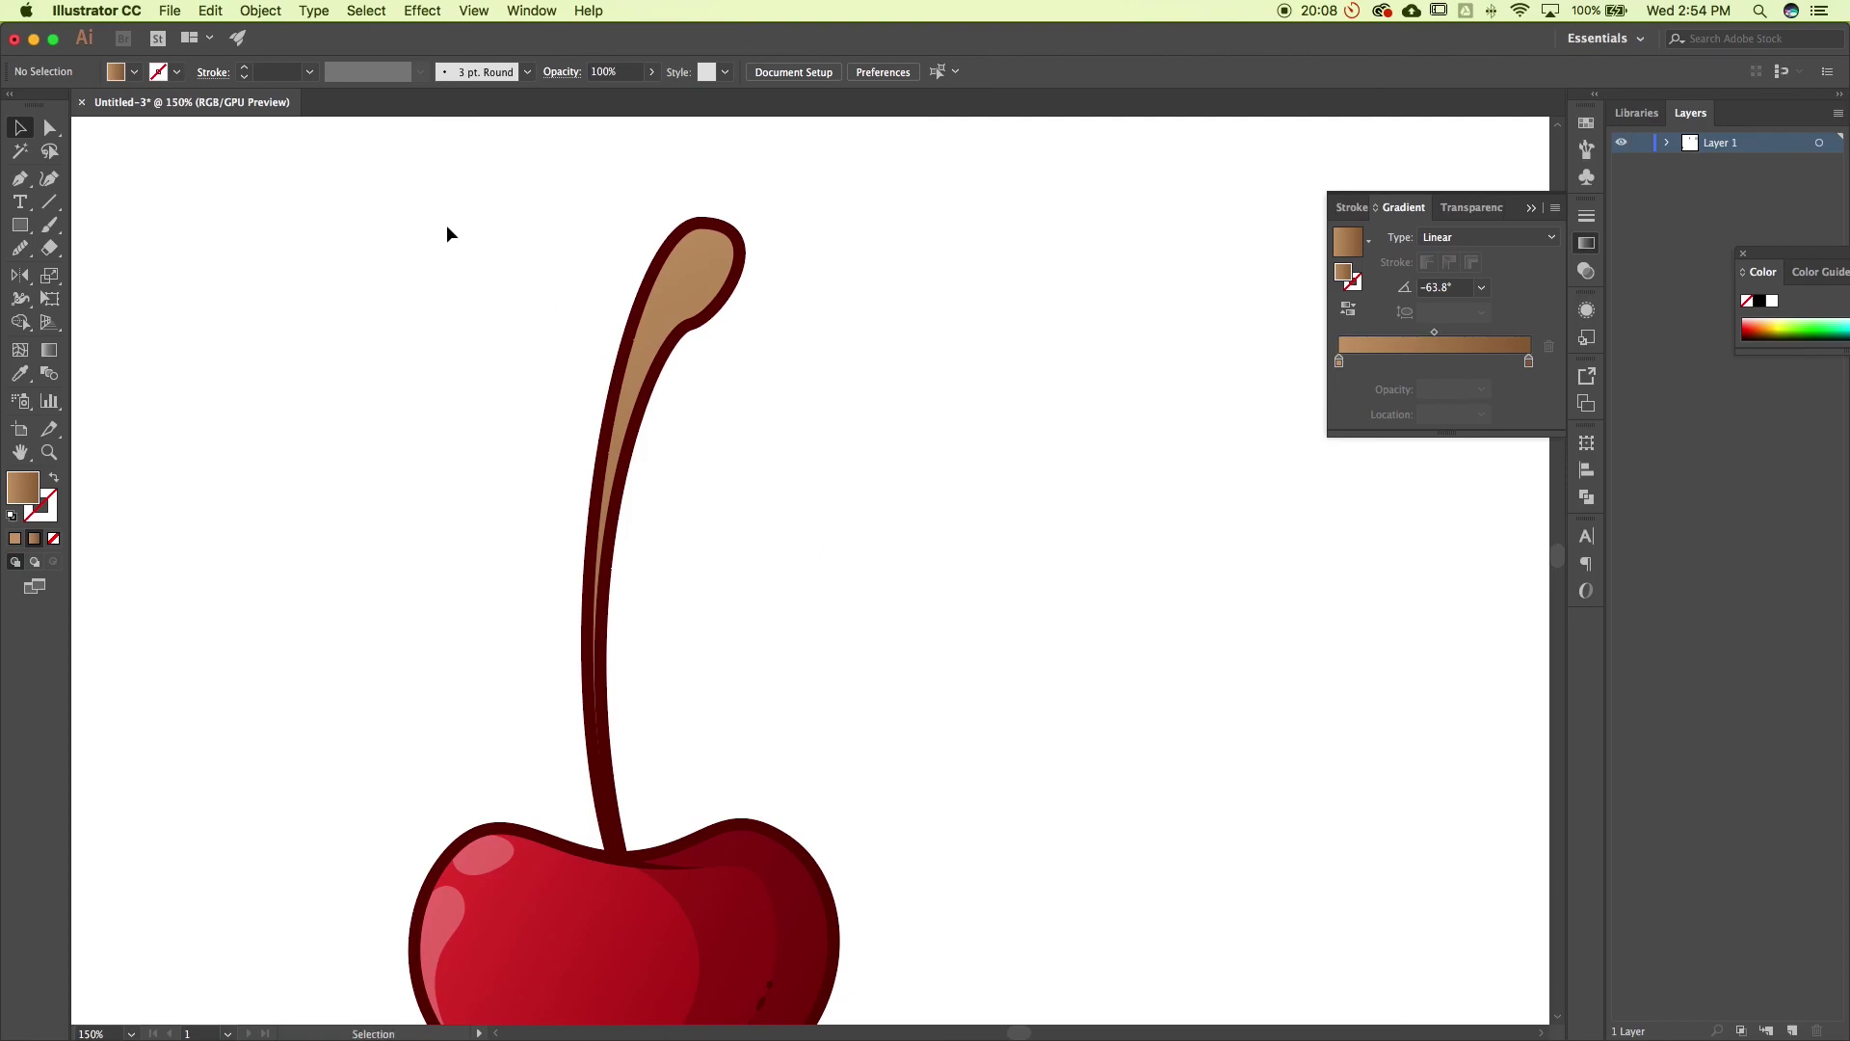
pyautogui.click(703, 257)
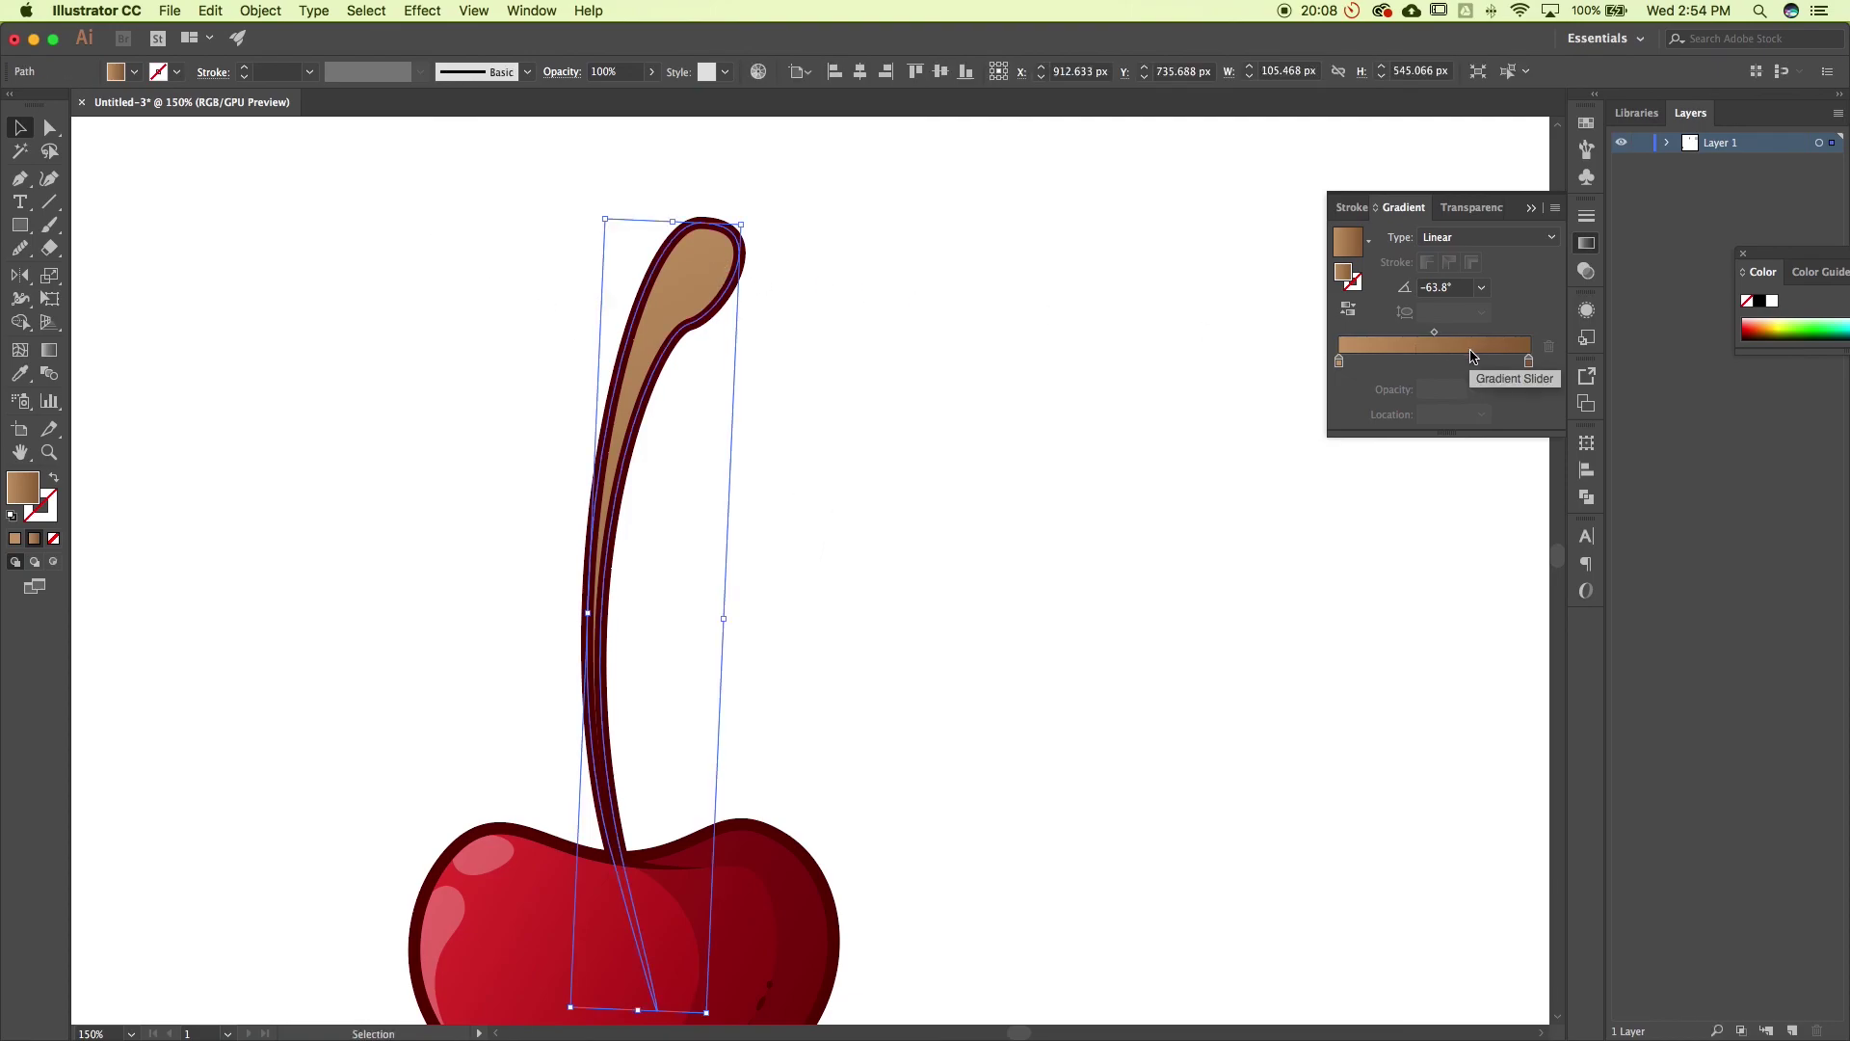
pyautogui.hscroll(-3, 1062, 412)
pyautogui.scroll(-2, 1062, 412)
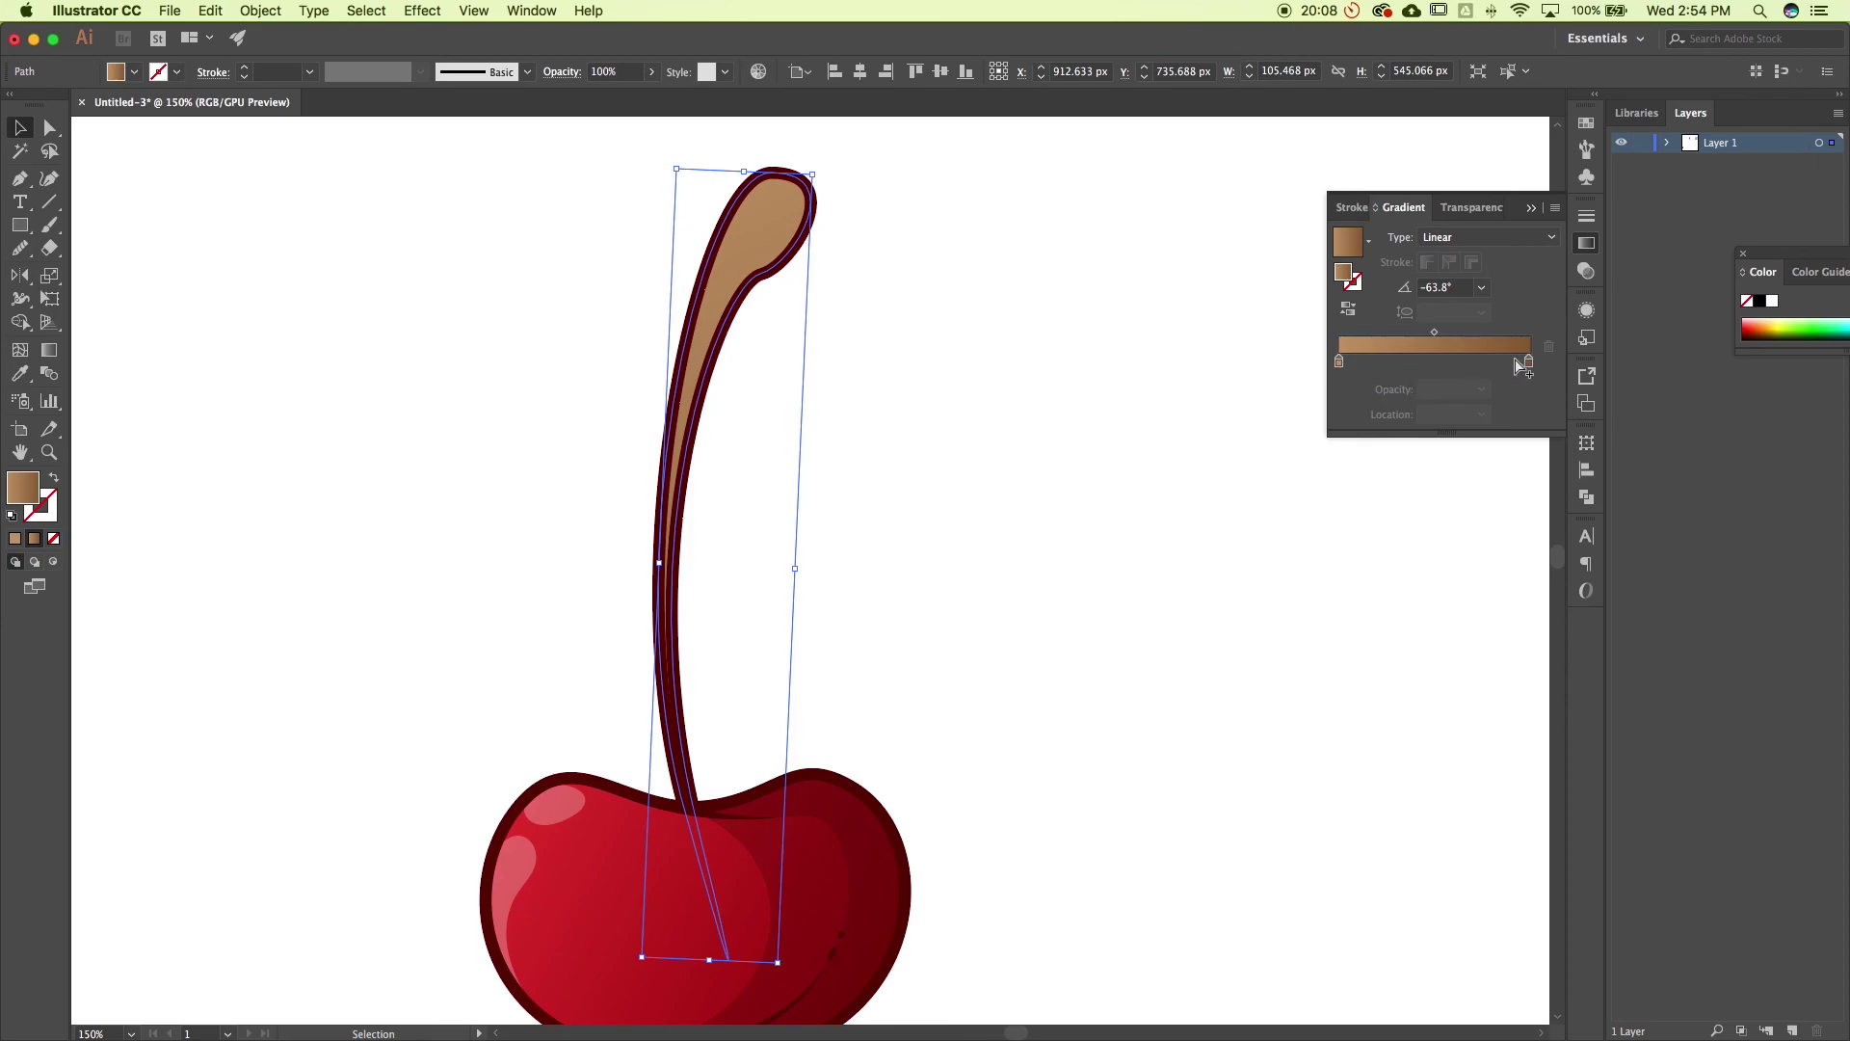
# Tune the gradient stop's RGB sliders to warm tan de9e54 (R222 G158 B84)
pyautogui.click(1339, 365)
pyautogui.doubleClick(1340, 364)
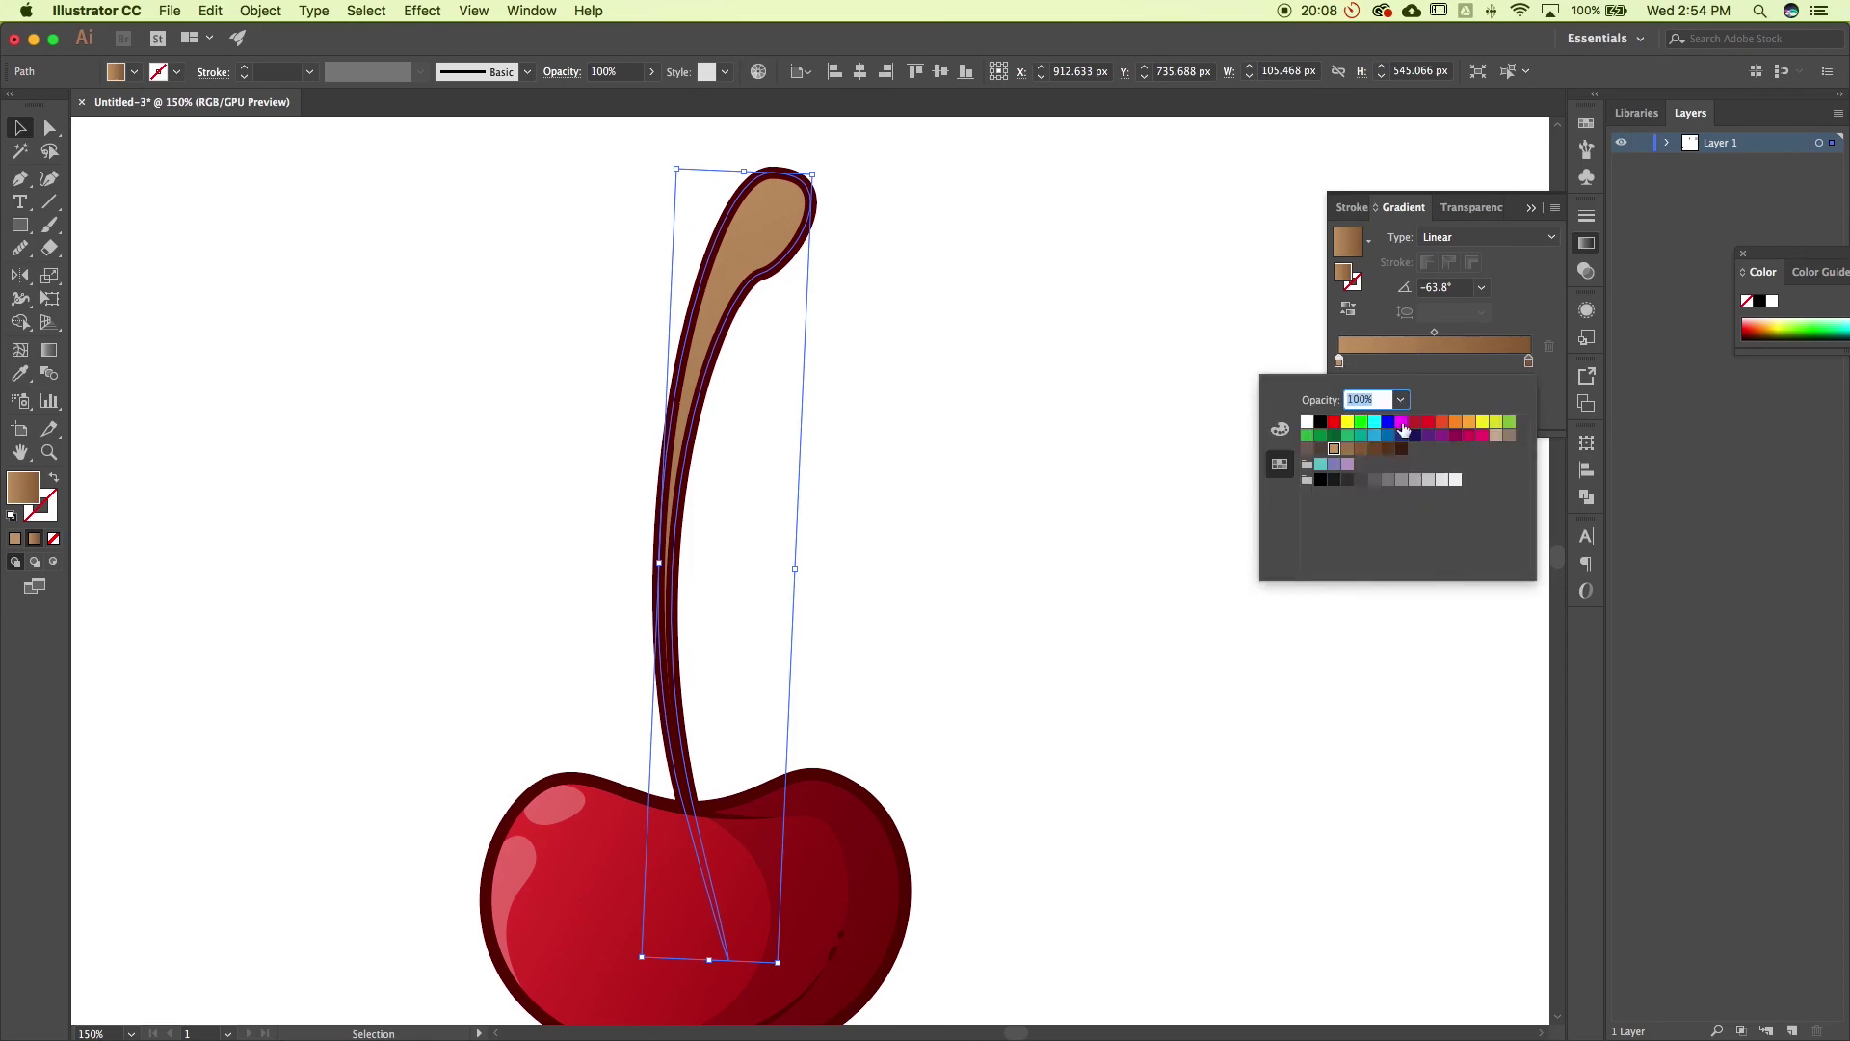
pyautogui.click(1279, 429)
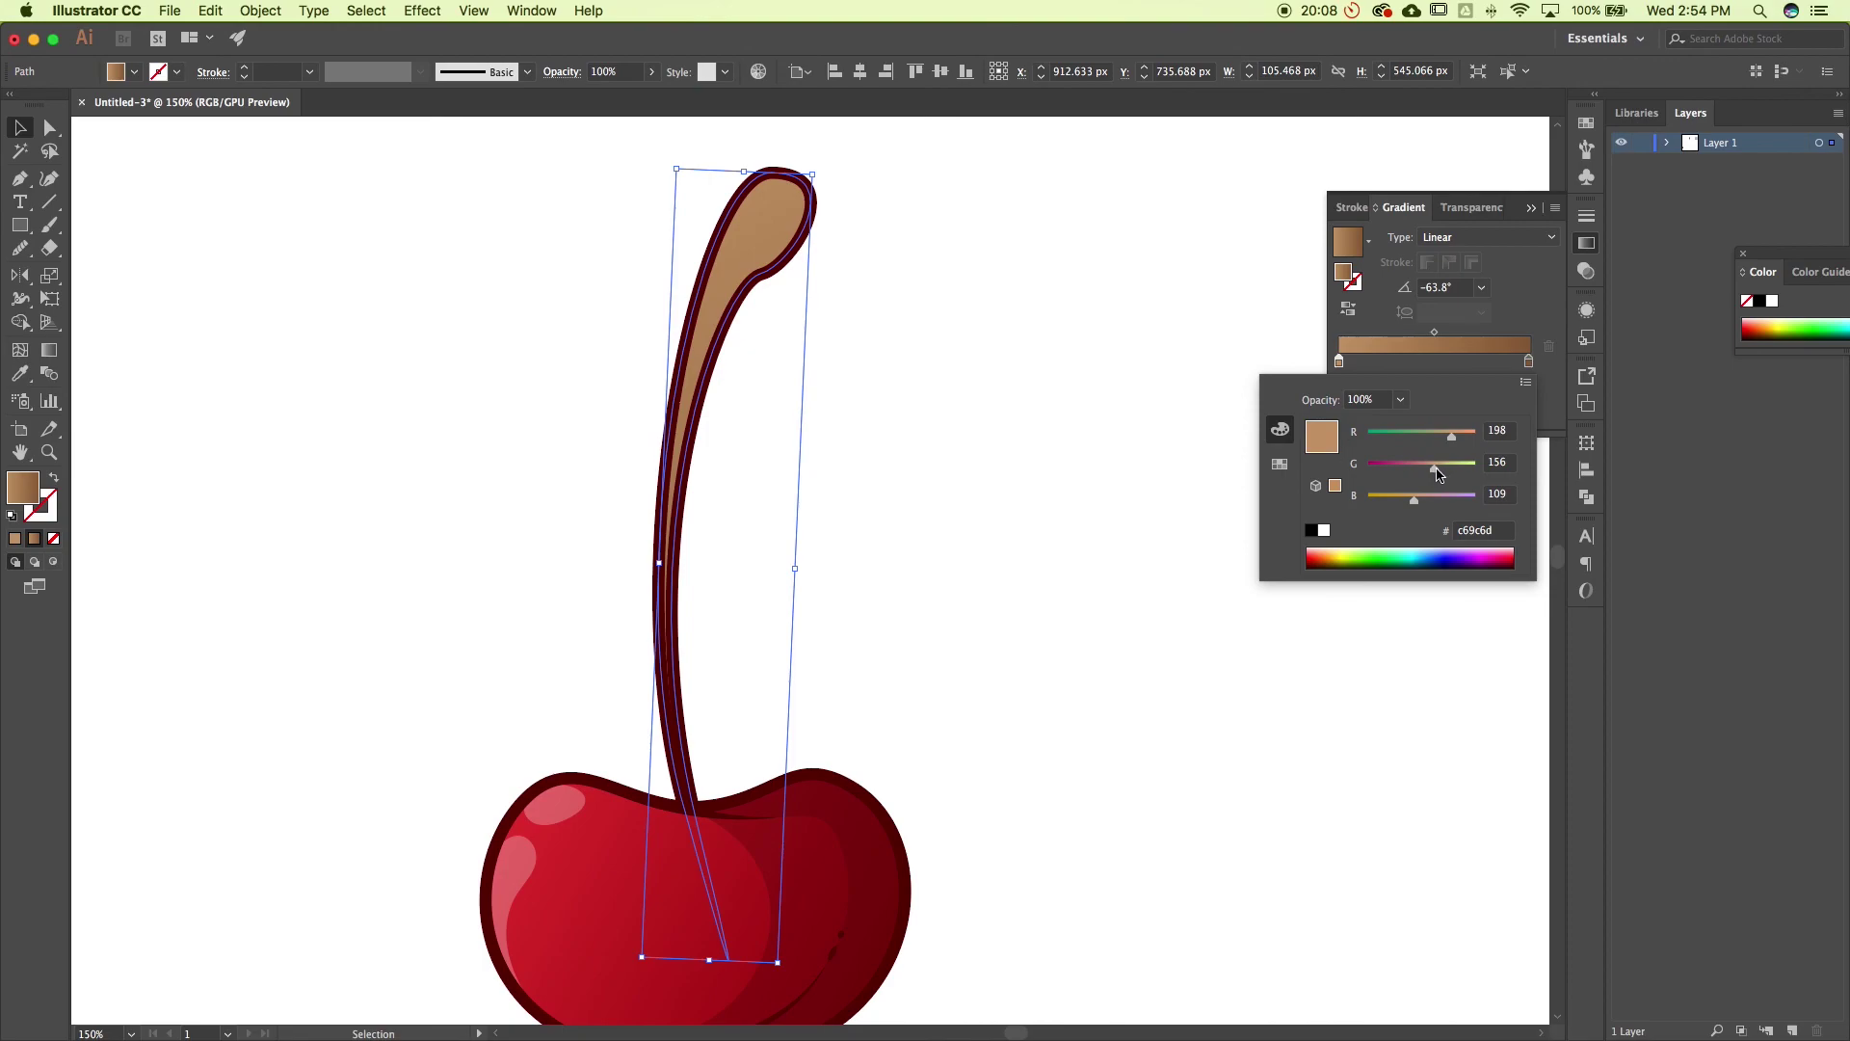
pyautogui.moveTo(1437, 469); pyautogui.dragTo(1470, 442)
pyautogui.moveTo(1467, 443); pyautogui.dragTo(1445, 476)
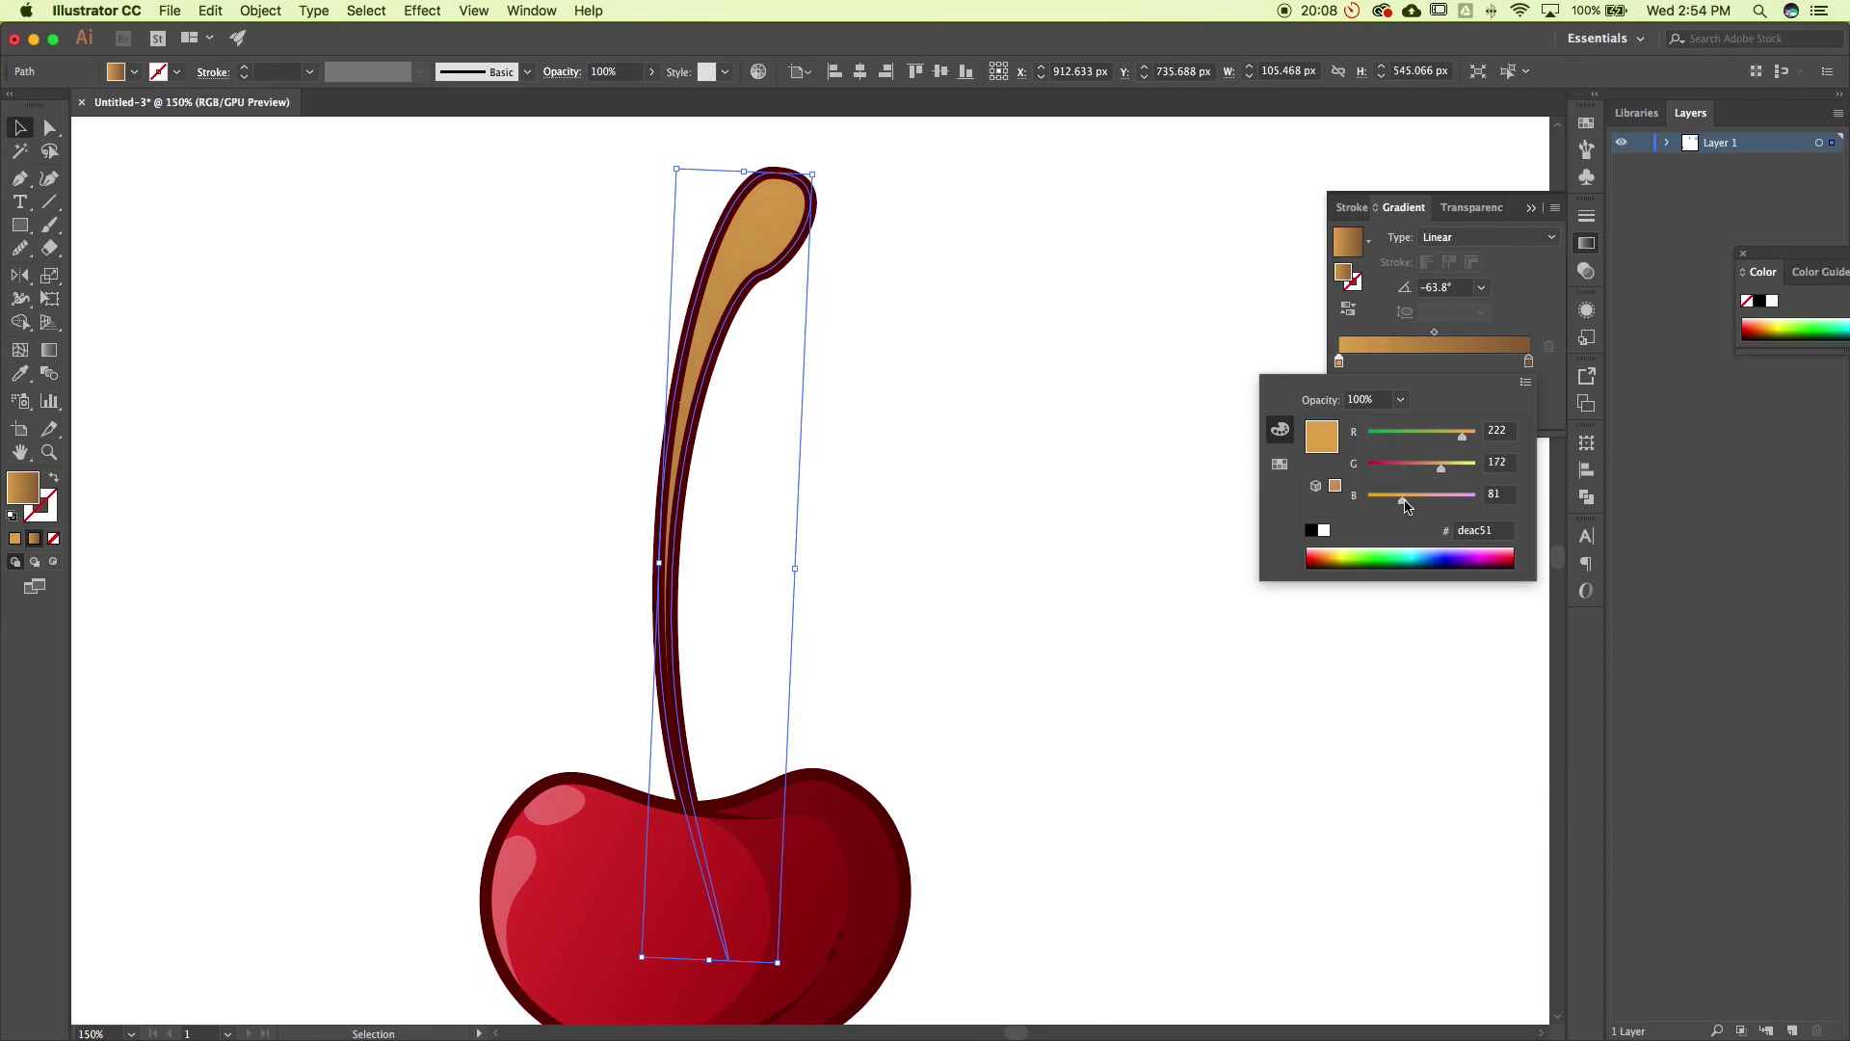
pyautogui.moveTo(1404, 499); pyautogui.dragTo(1440, 475)
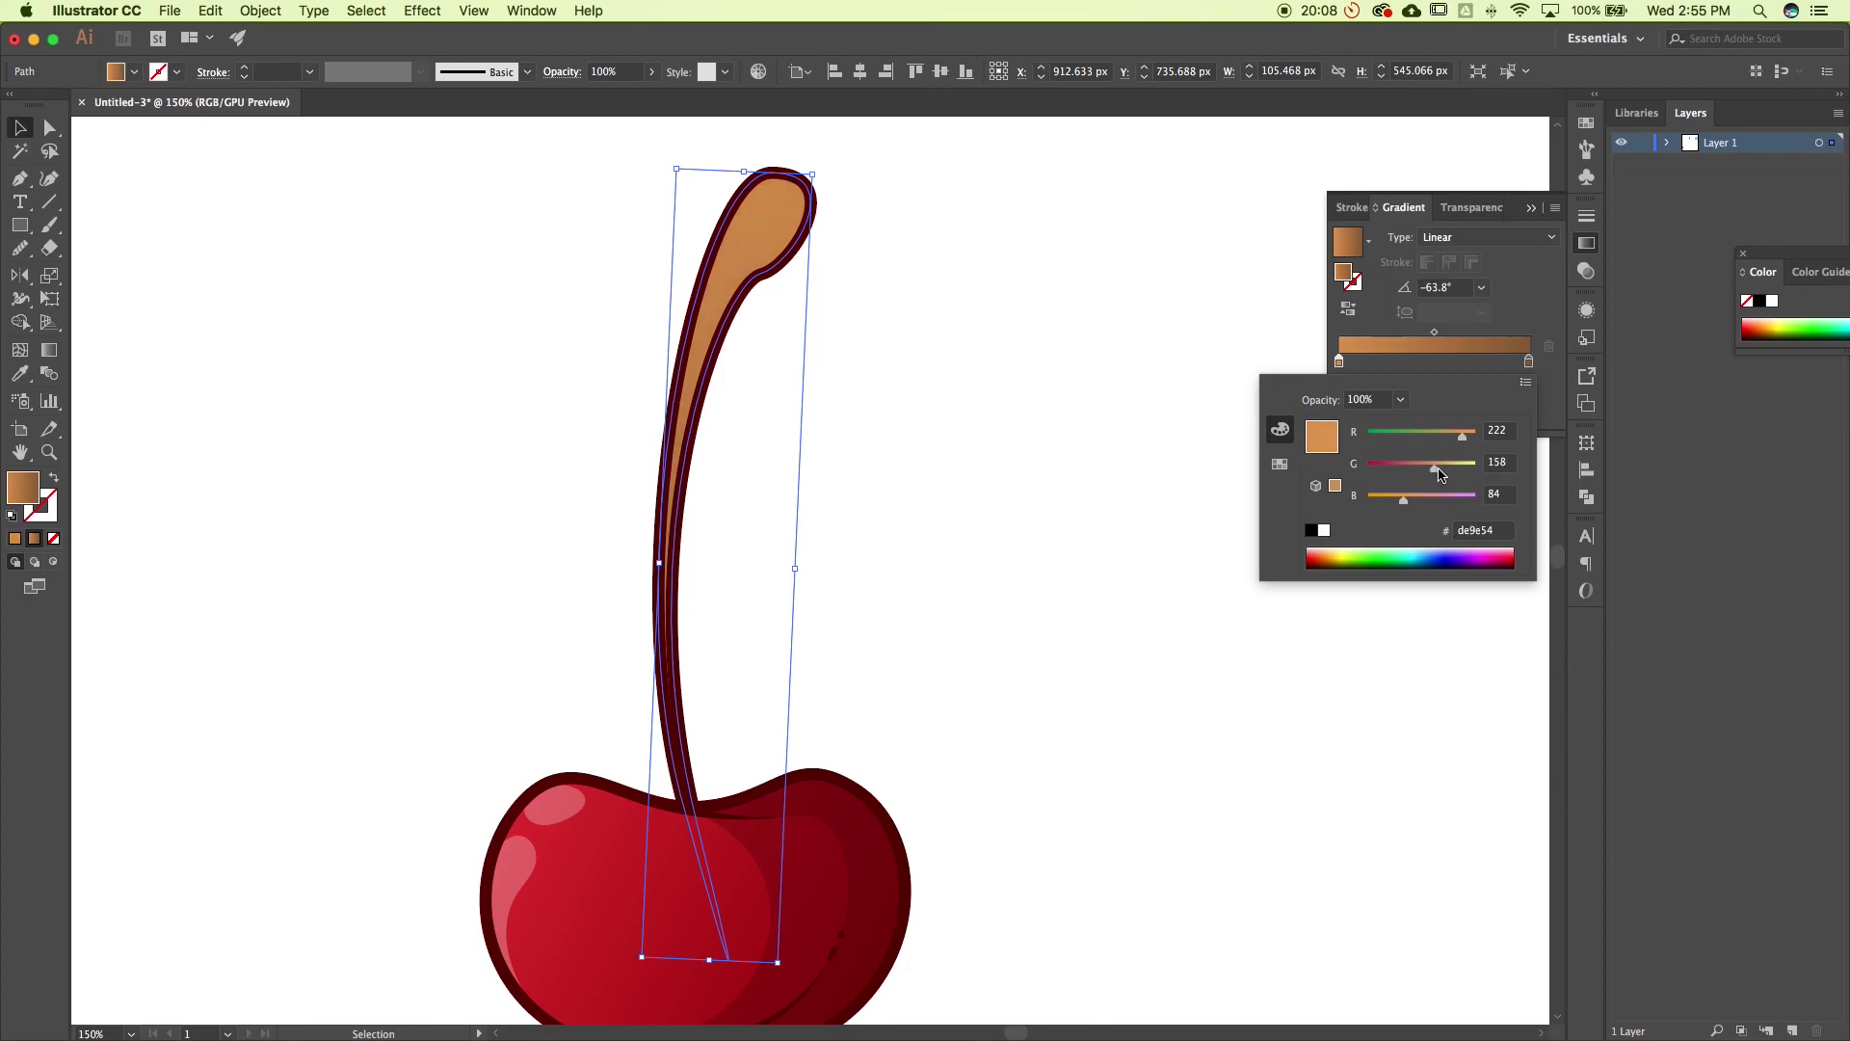
pyautogui.click(1286, 479)
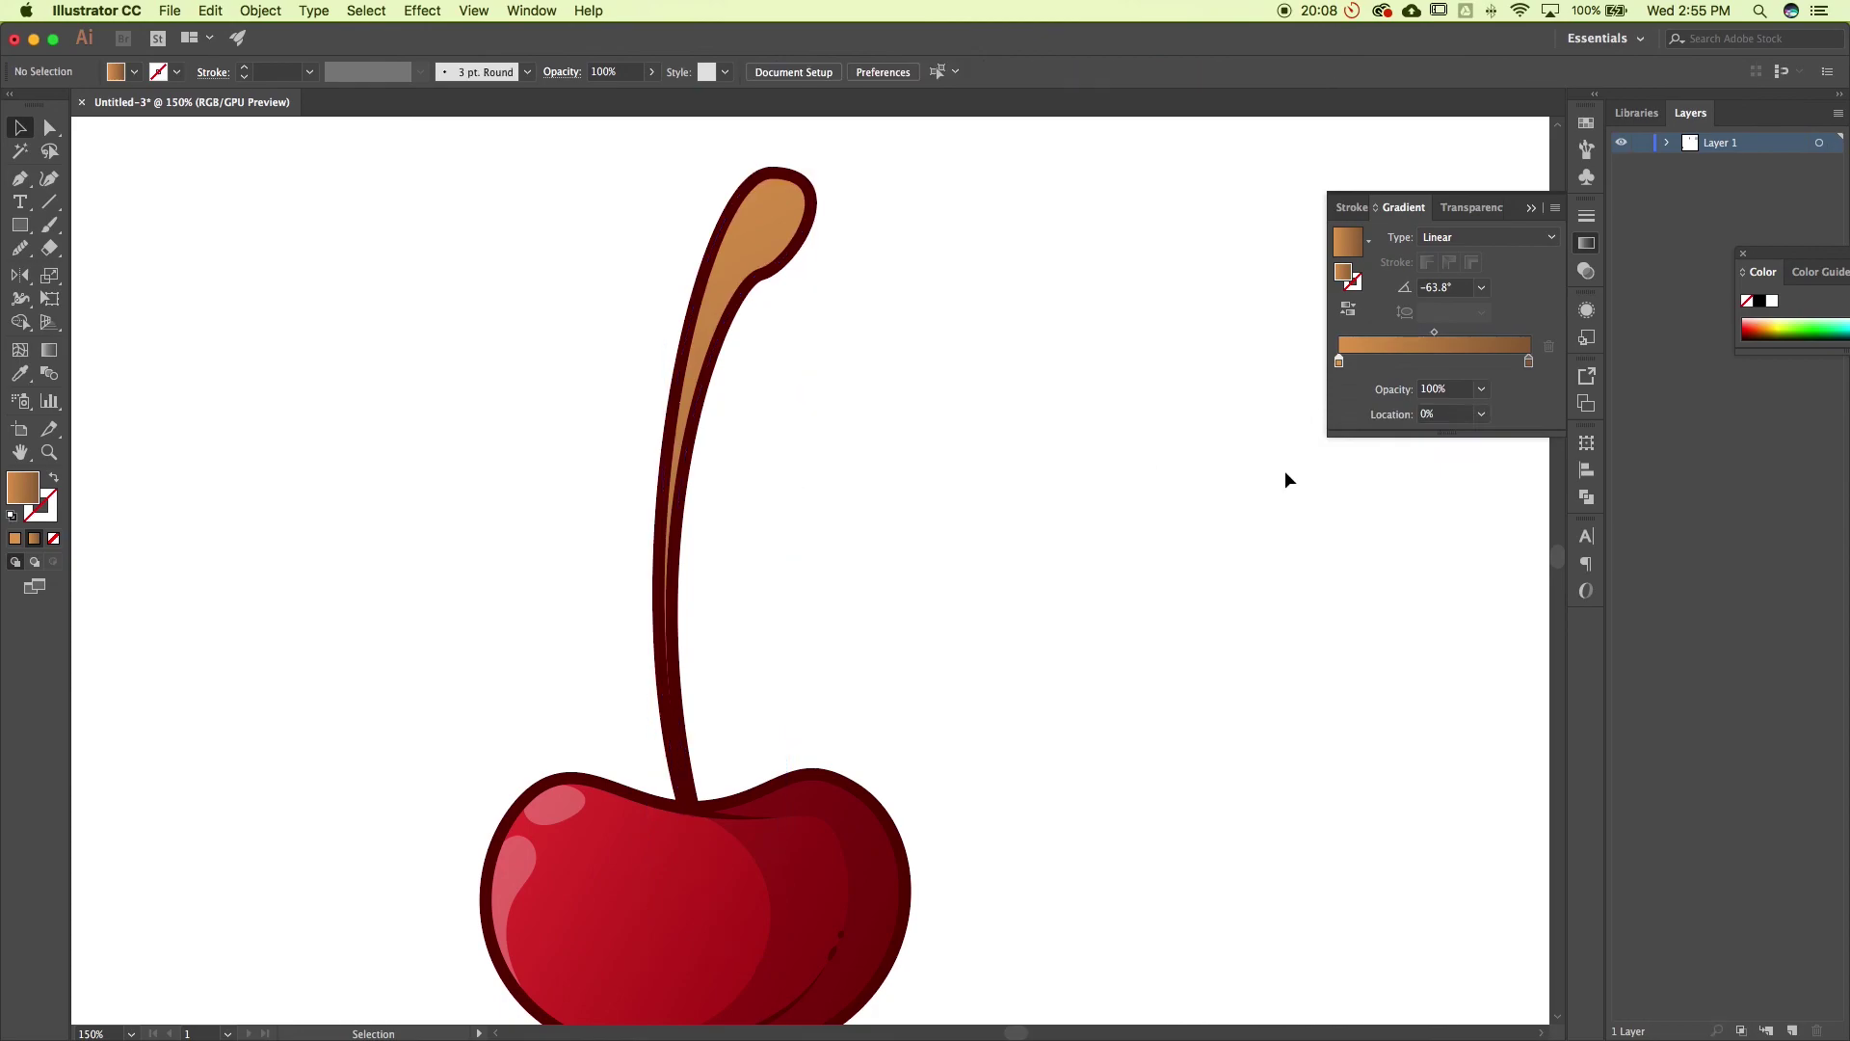
pyautogui.click(1586, 243)
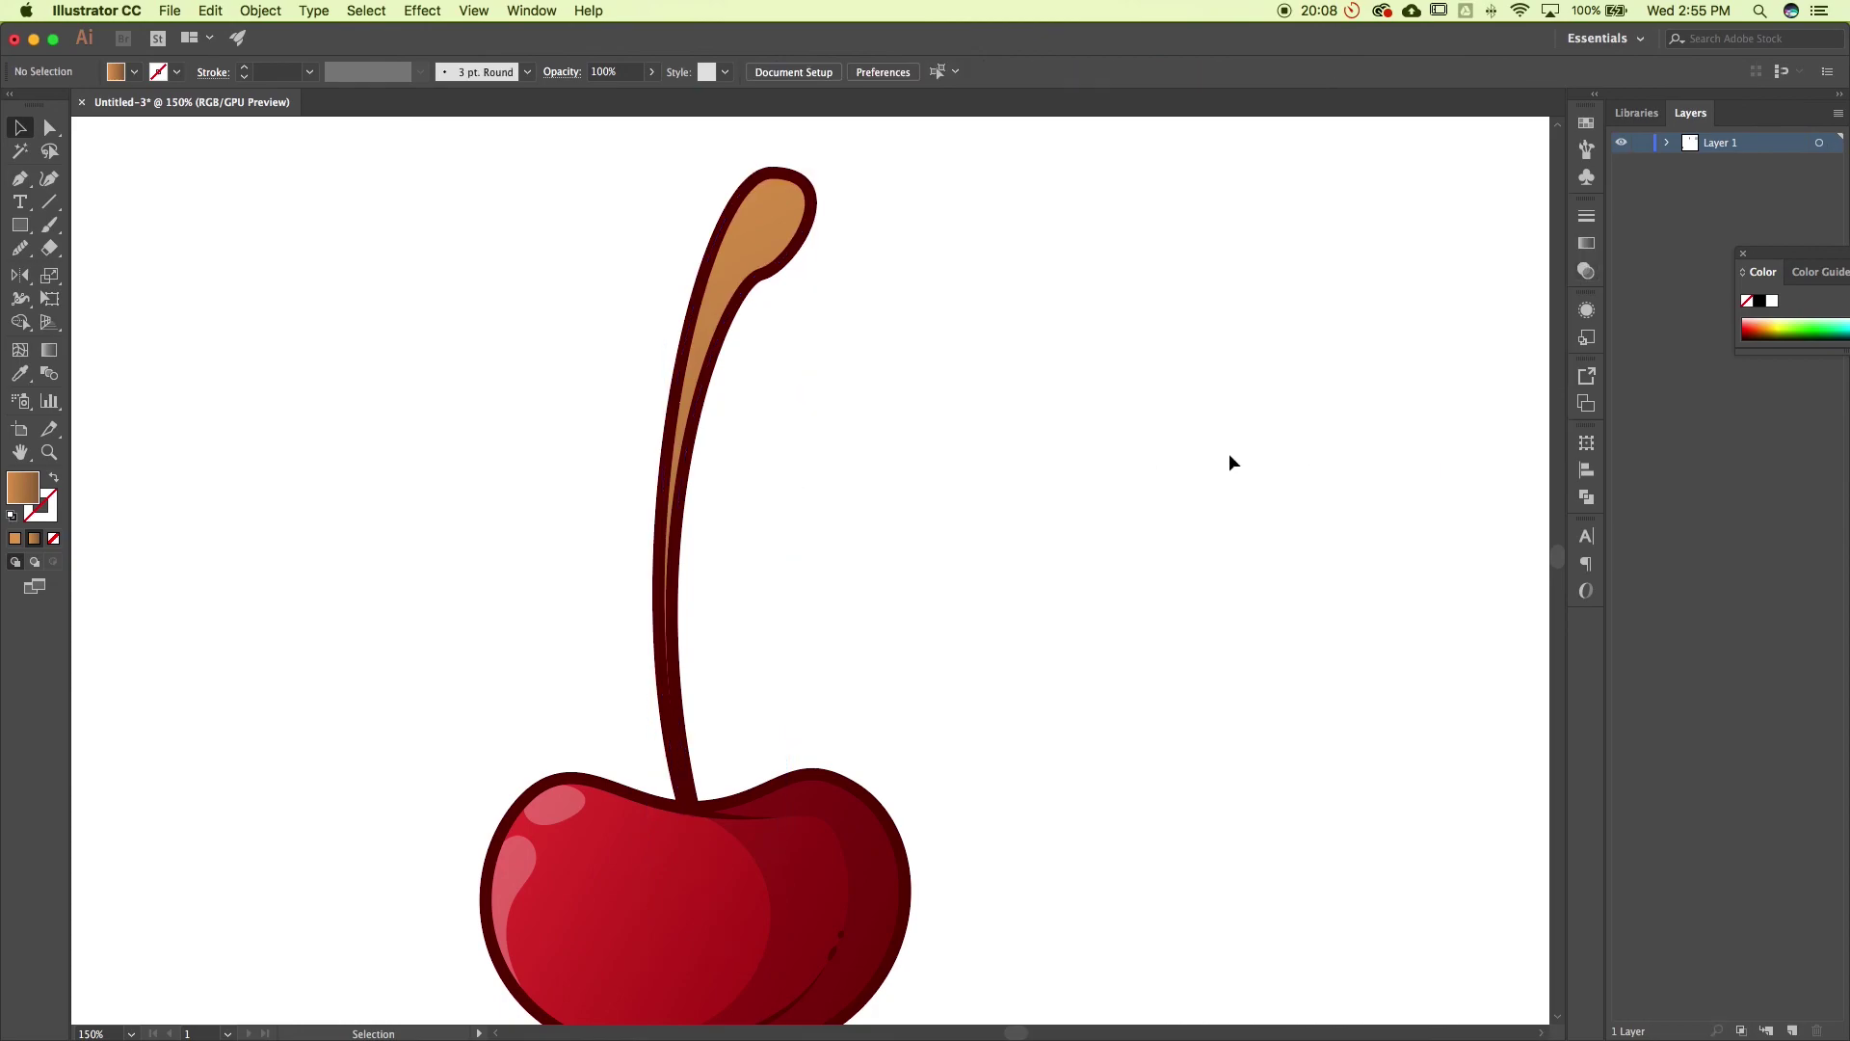
pyautogui.press('super+minus')
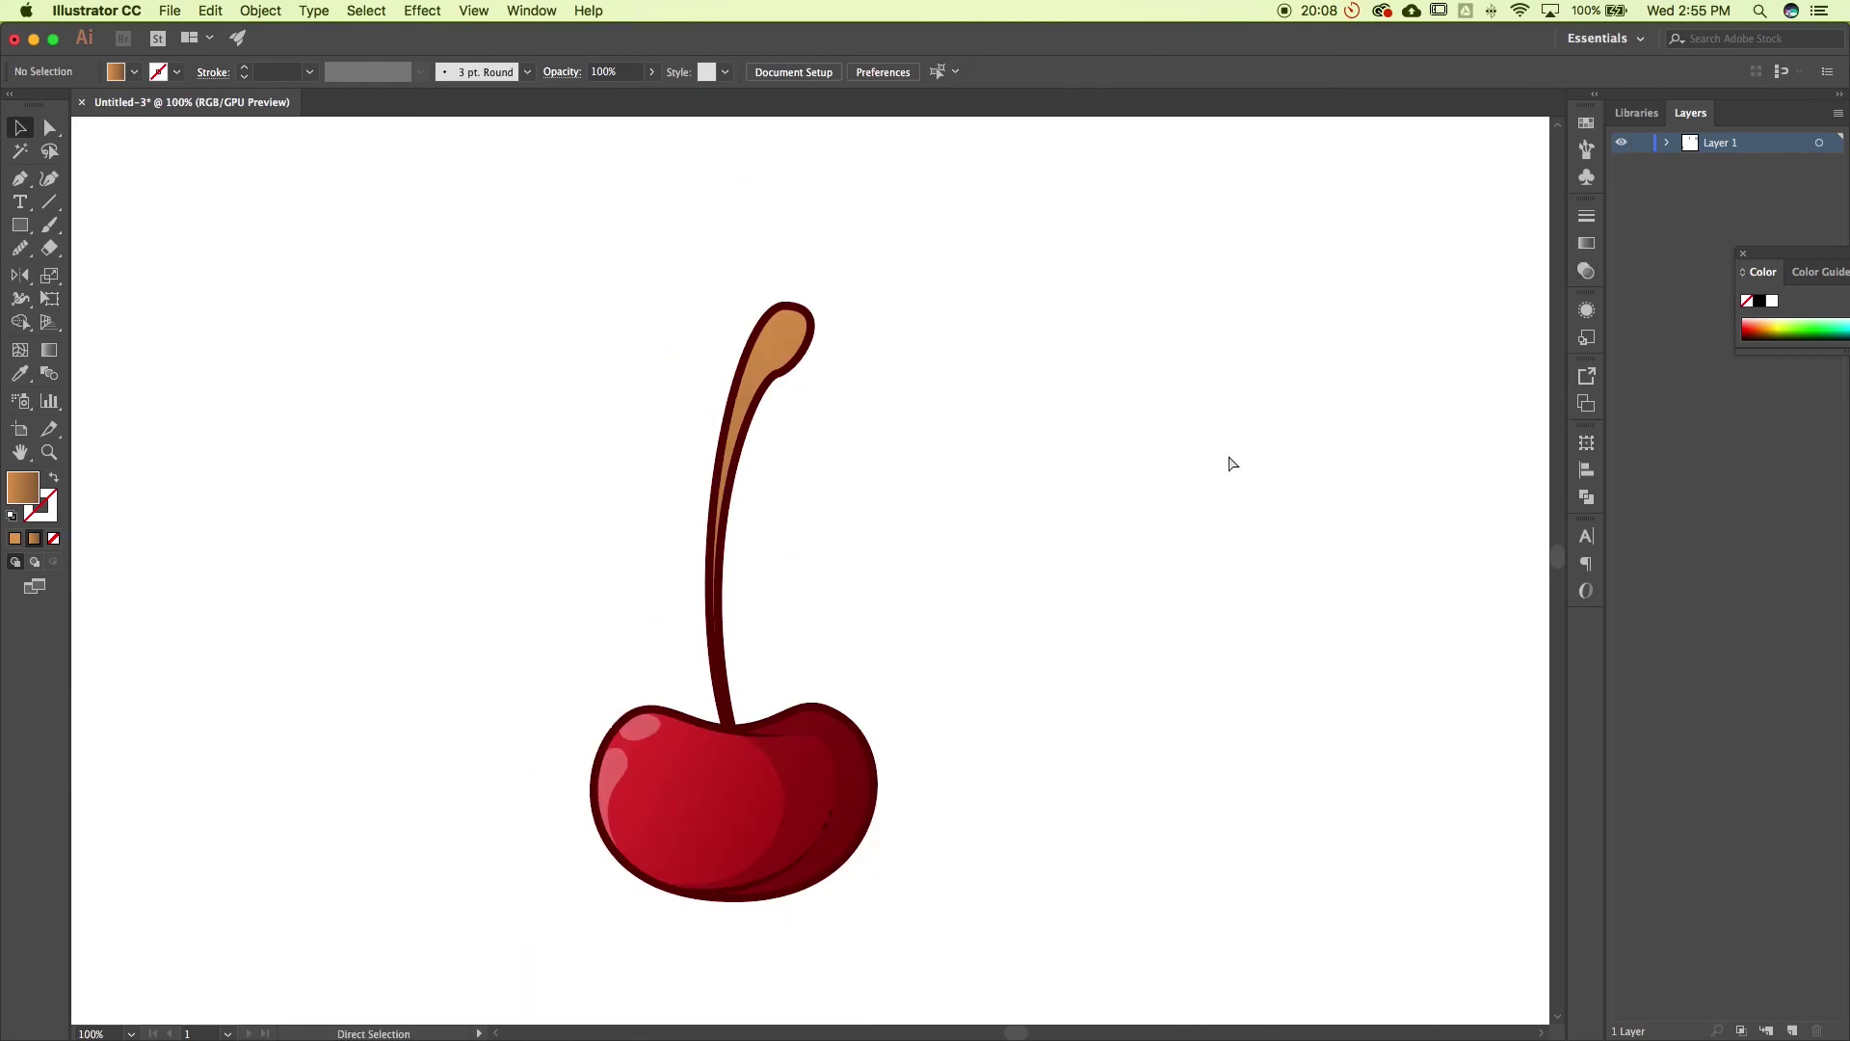
# Draw a closed five-point Pen shape over the stem's top and right side
pyautogui.click(19, 178)
pyautogui.click(745, 442)
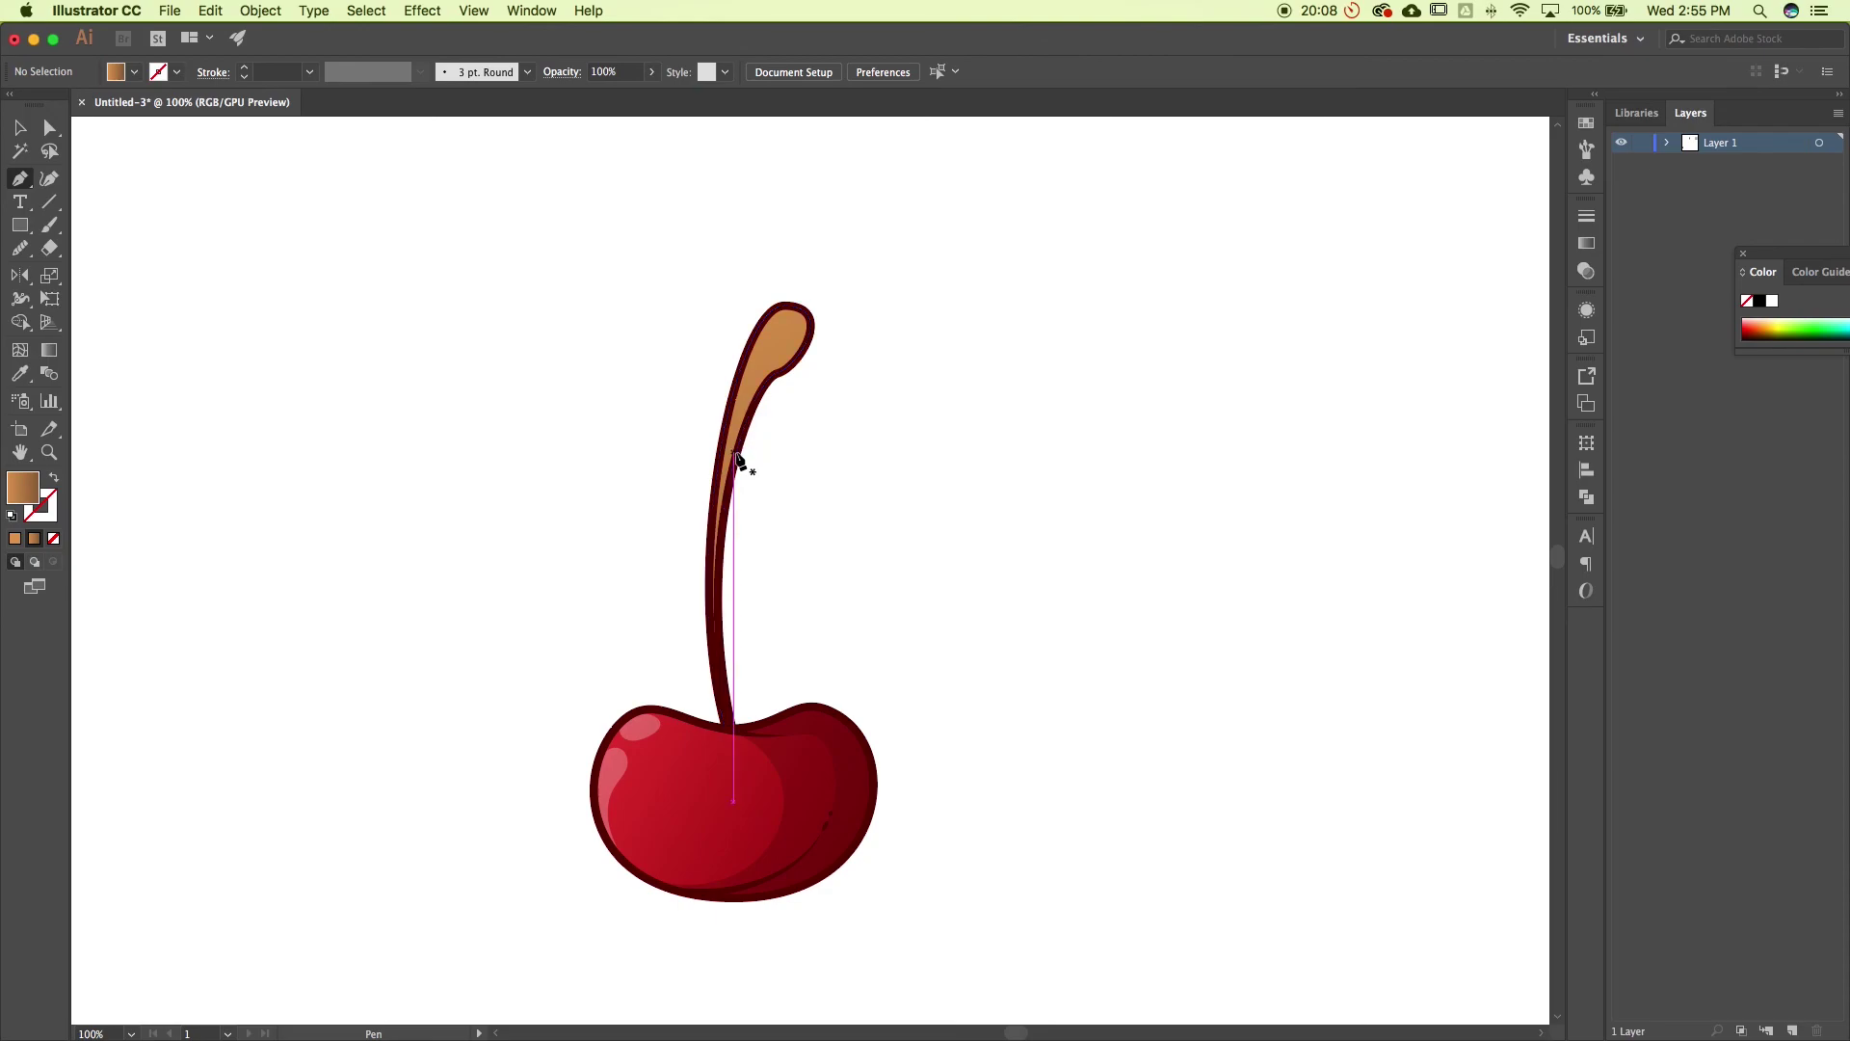
pyautogui.moveTo(725, 521); pyautogui.dragTo(726, 474)
pyautogui.click(790, 356)
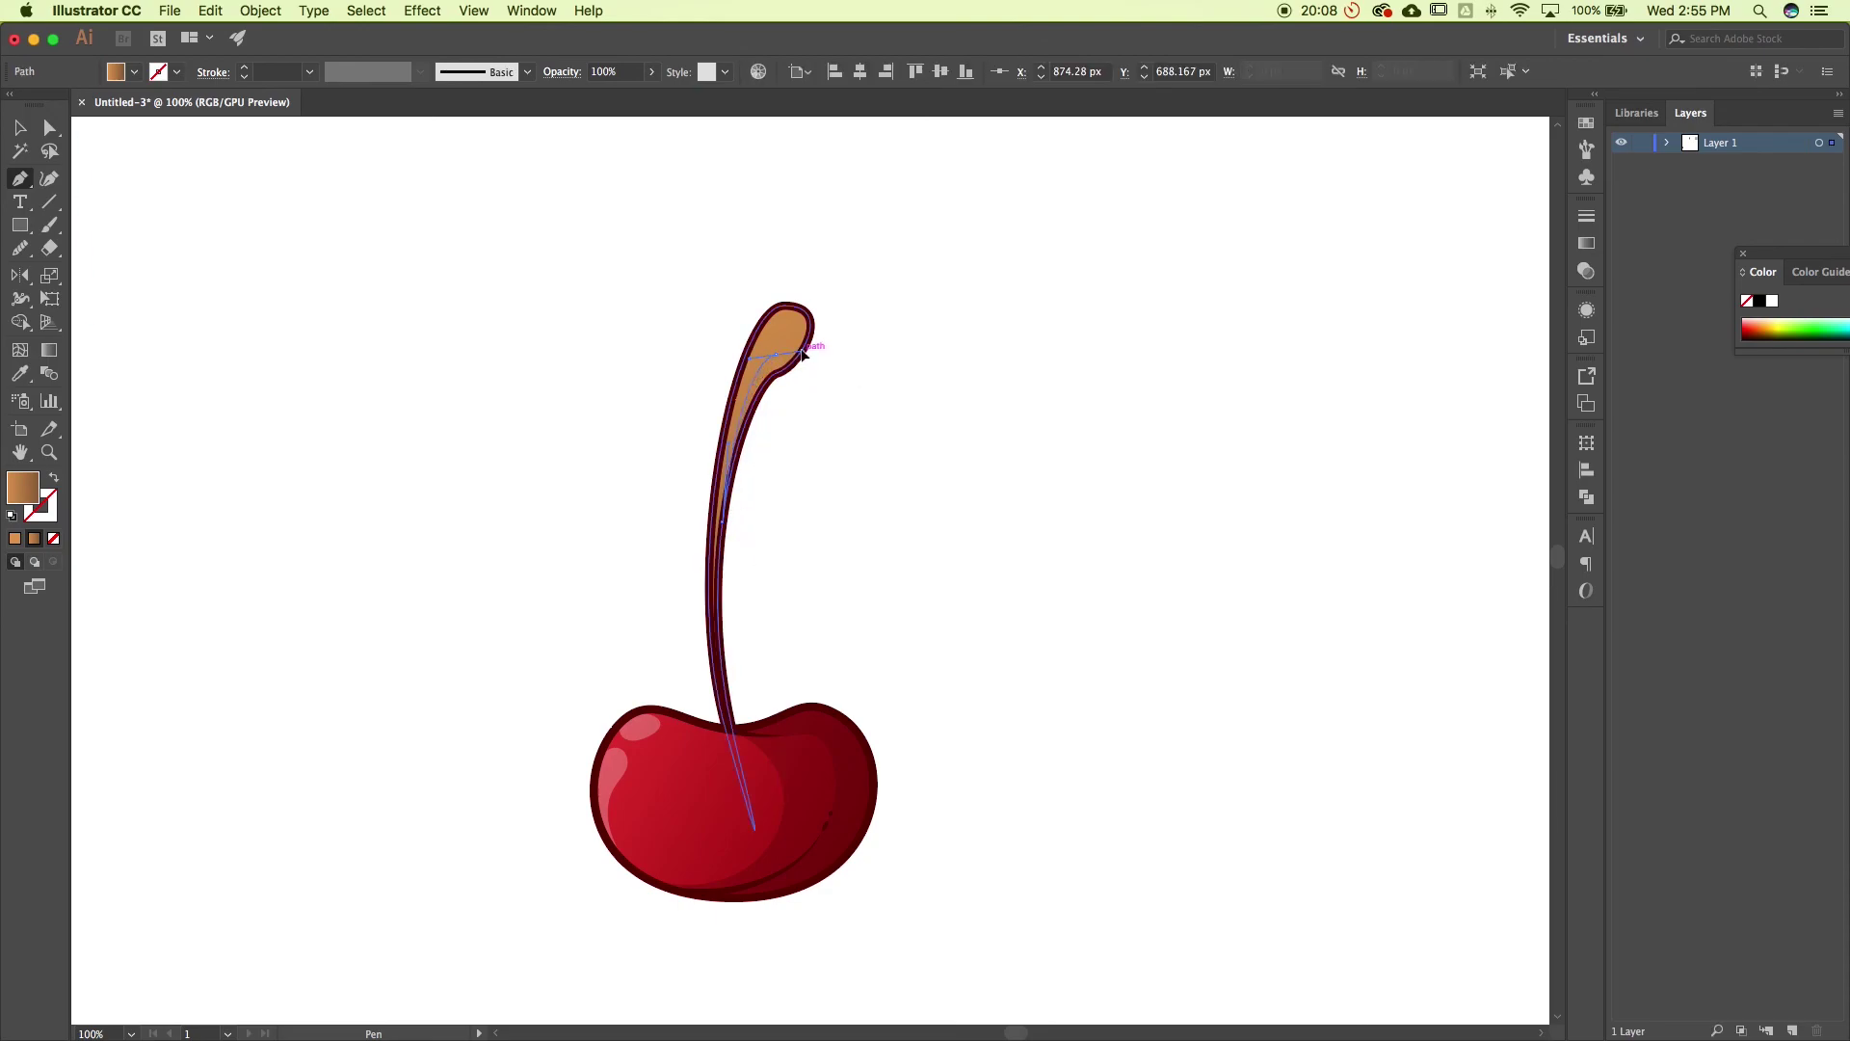
pyautogui.moveTo(791, 356); pyautogui.dragTo(797, 305)
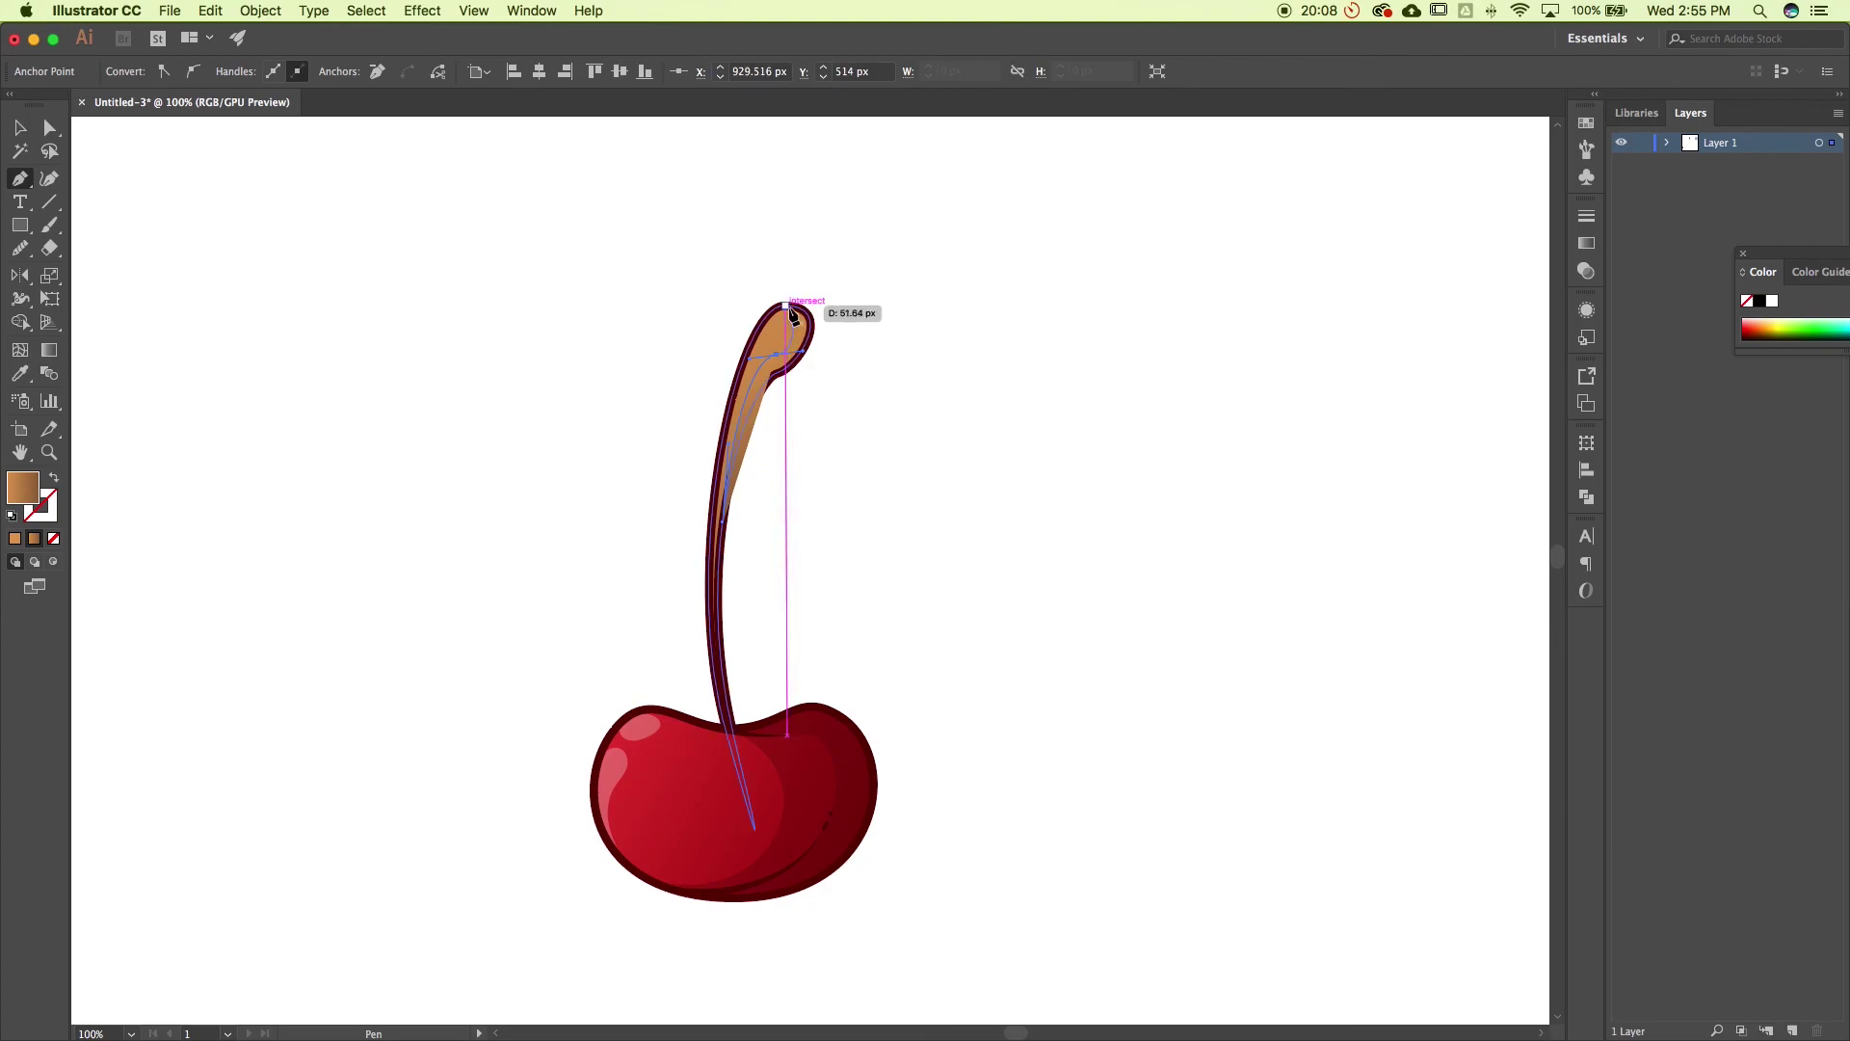
pyautogui.click(861, 279)
pyautogui.click(901, 445)
pyautogui.click(768, 561)
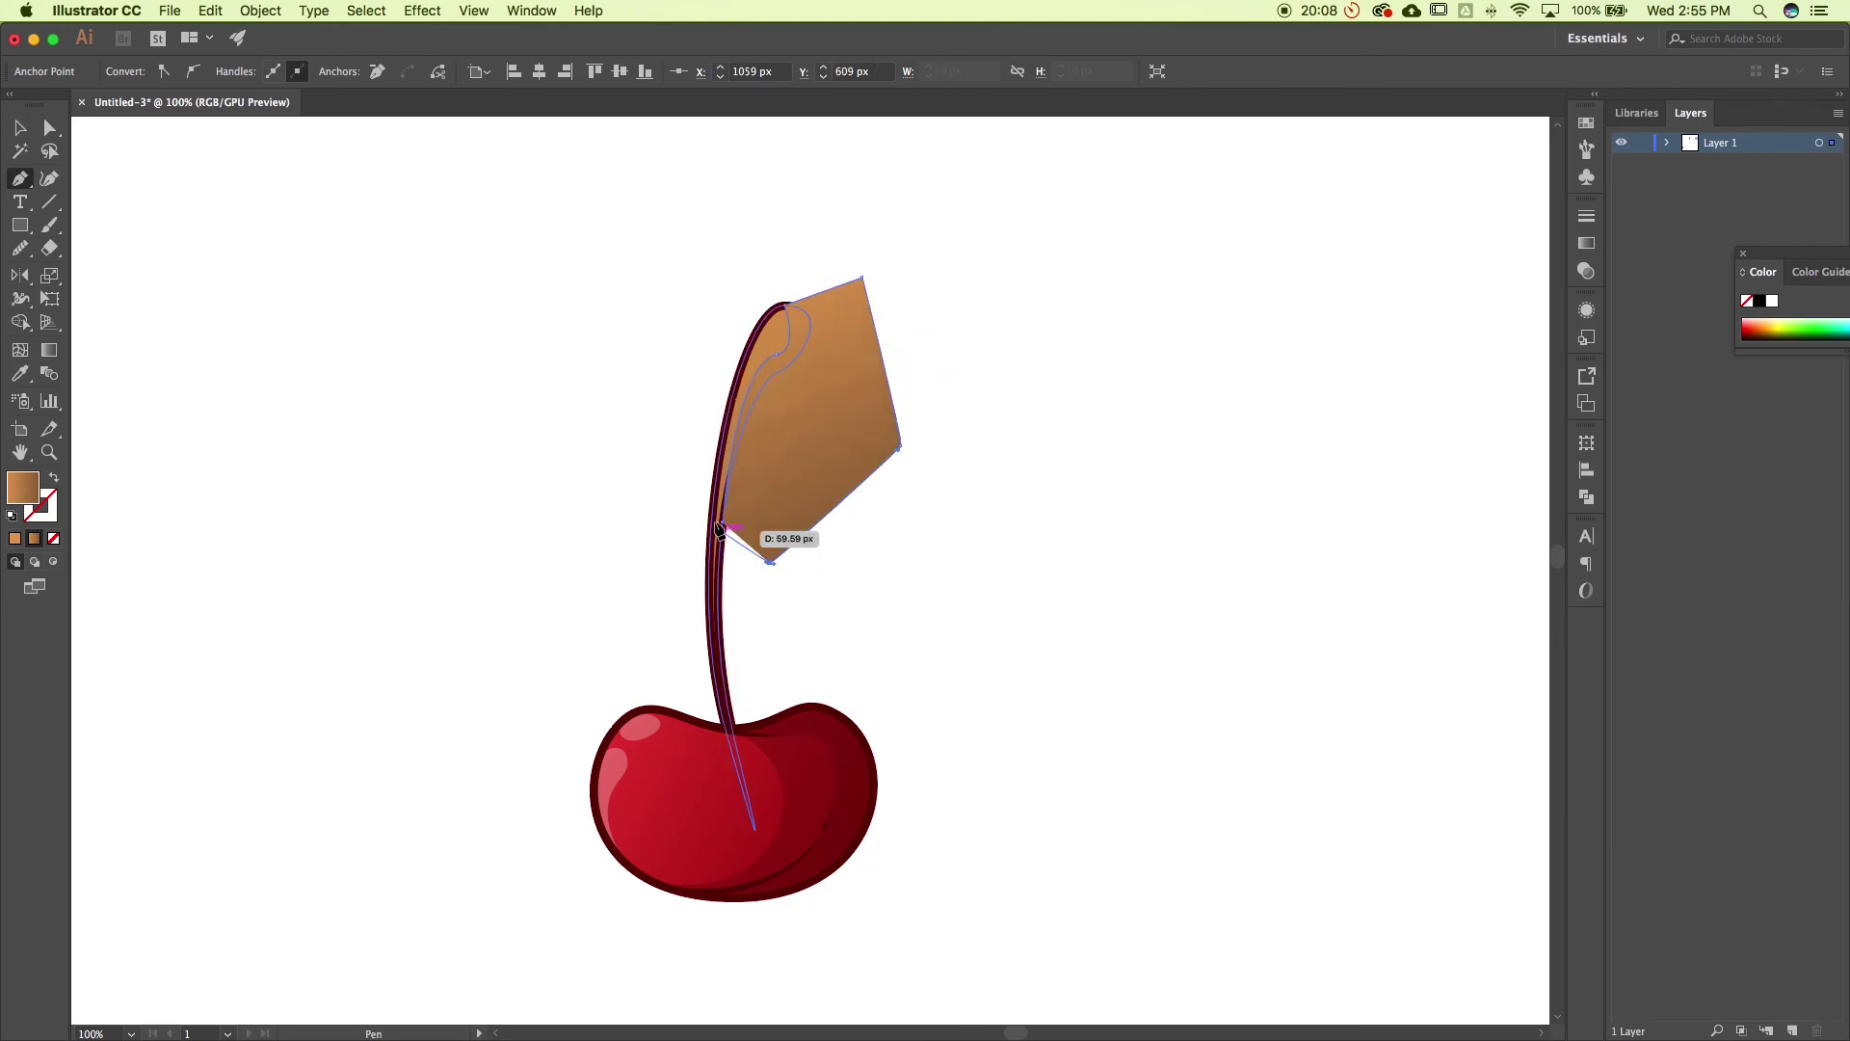
pyautogui.click(722, 521)
# Select the stem and the new shape together
pyautogui.click(19, 126)
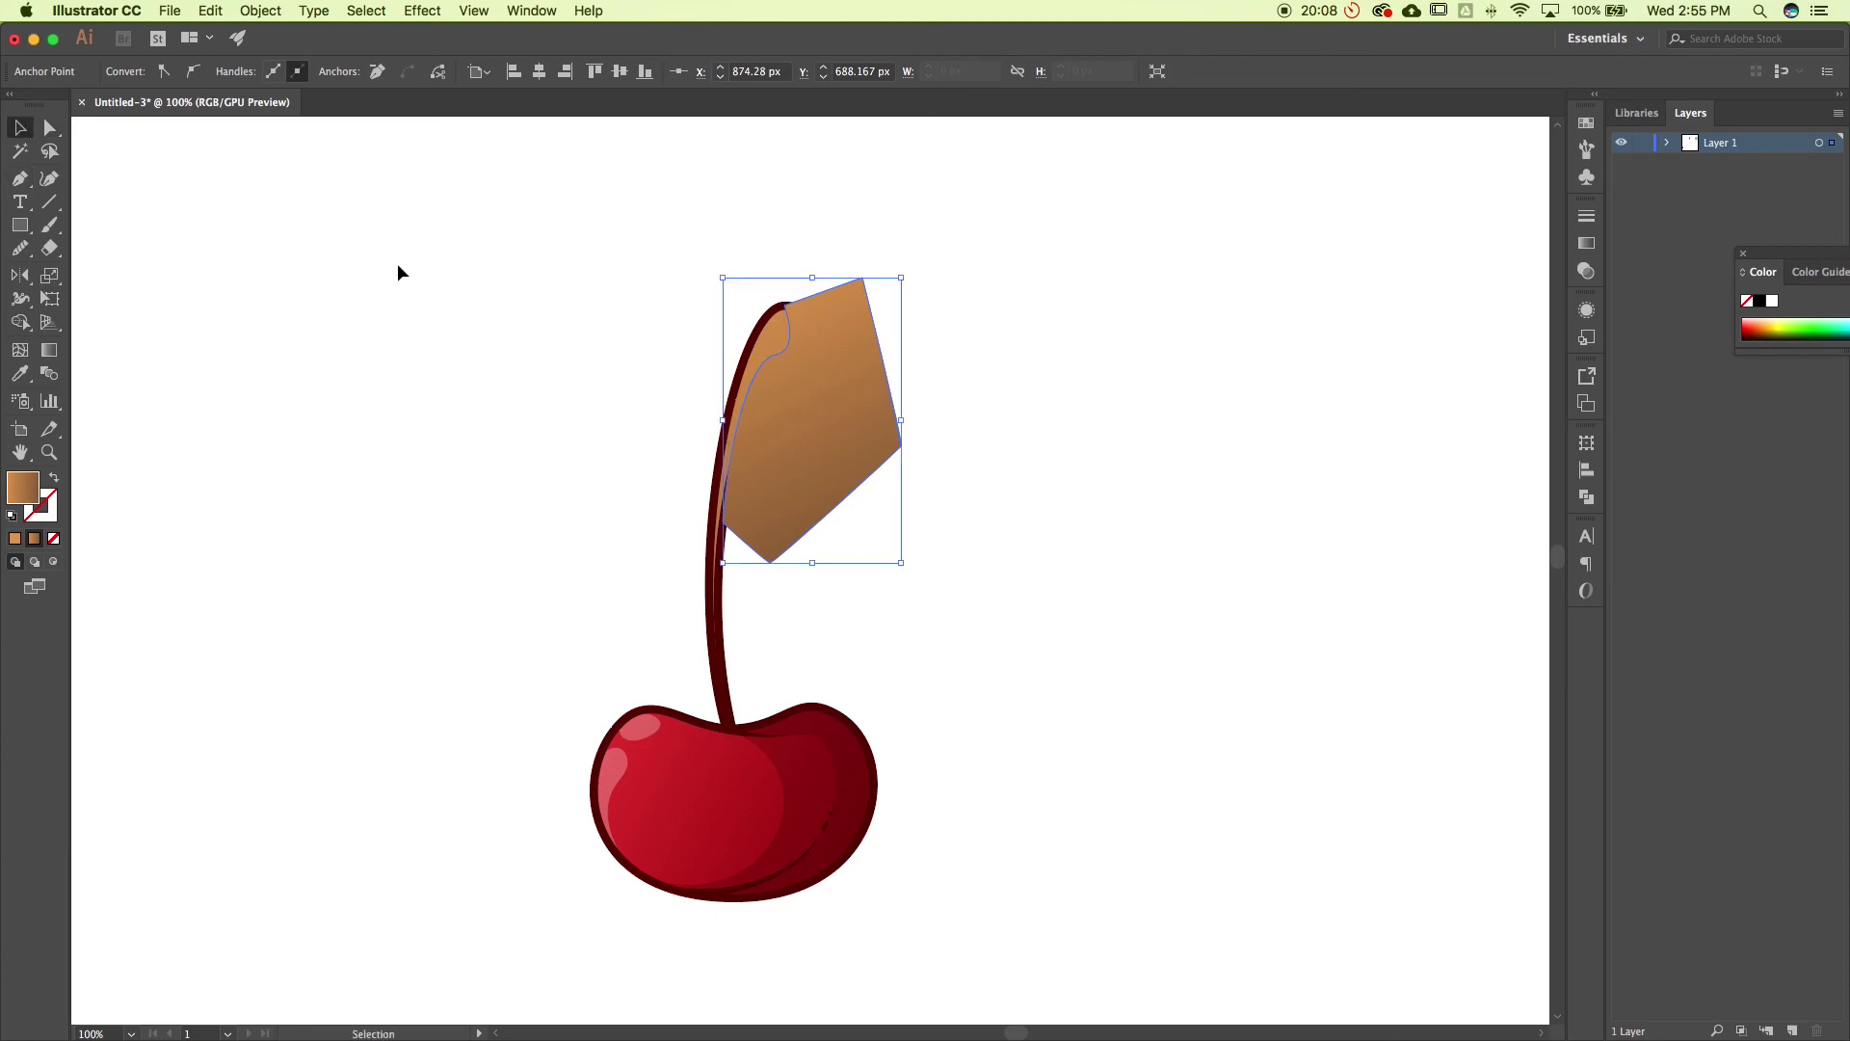
pyautogui.click(397, 273)
pyautogui.click(771, 331)
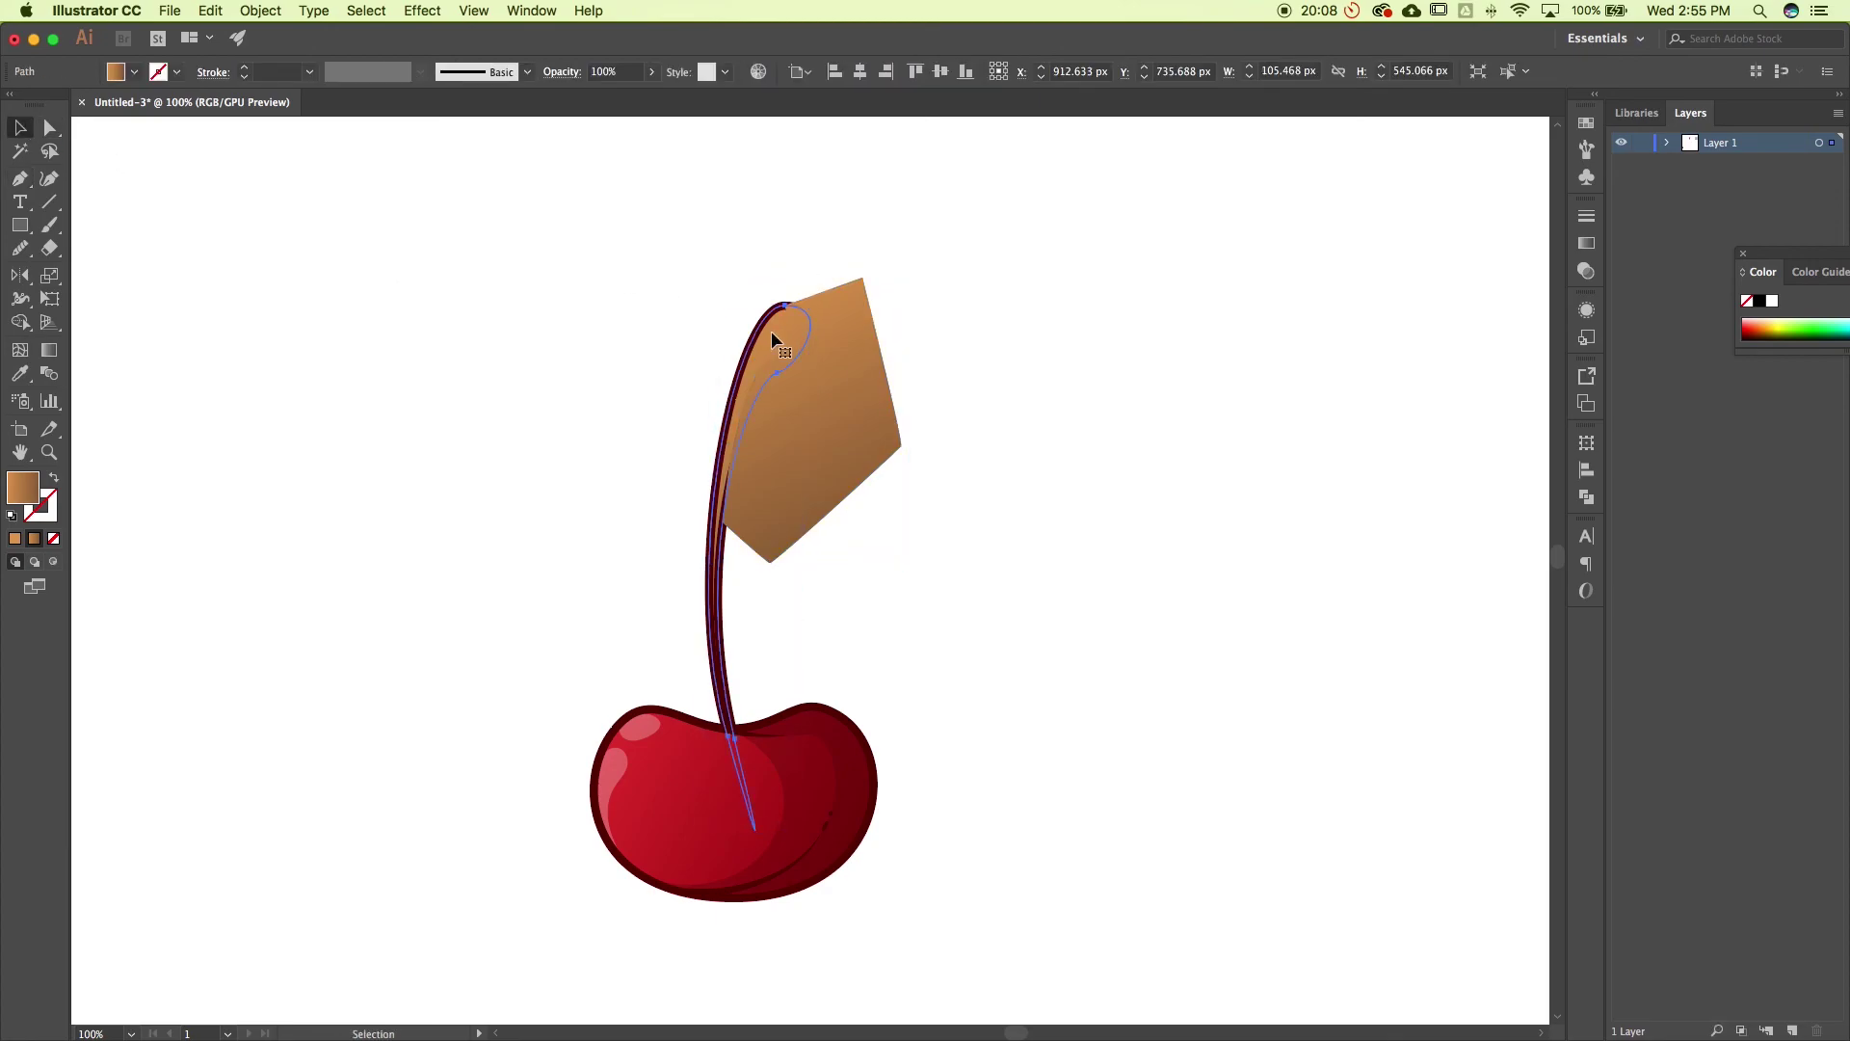
pyautogui.keyDown('shift'); pyautogui.click(894, 405); pyautogui.keyUp('shift')
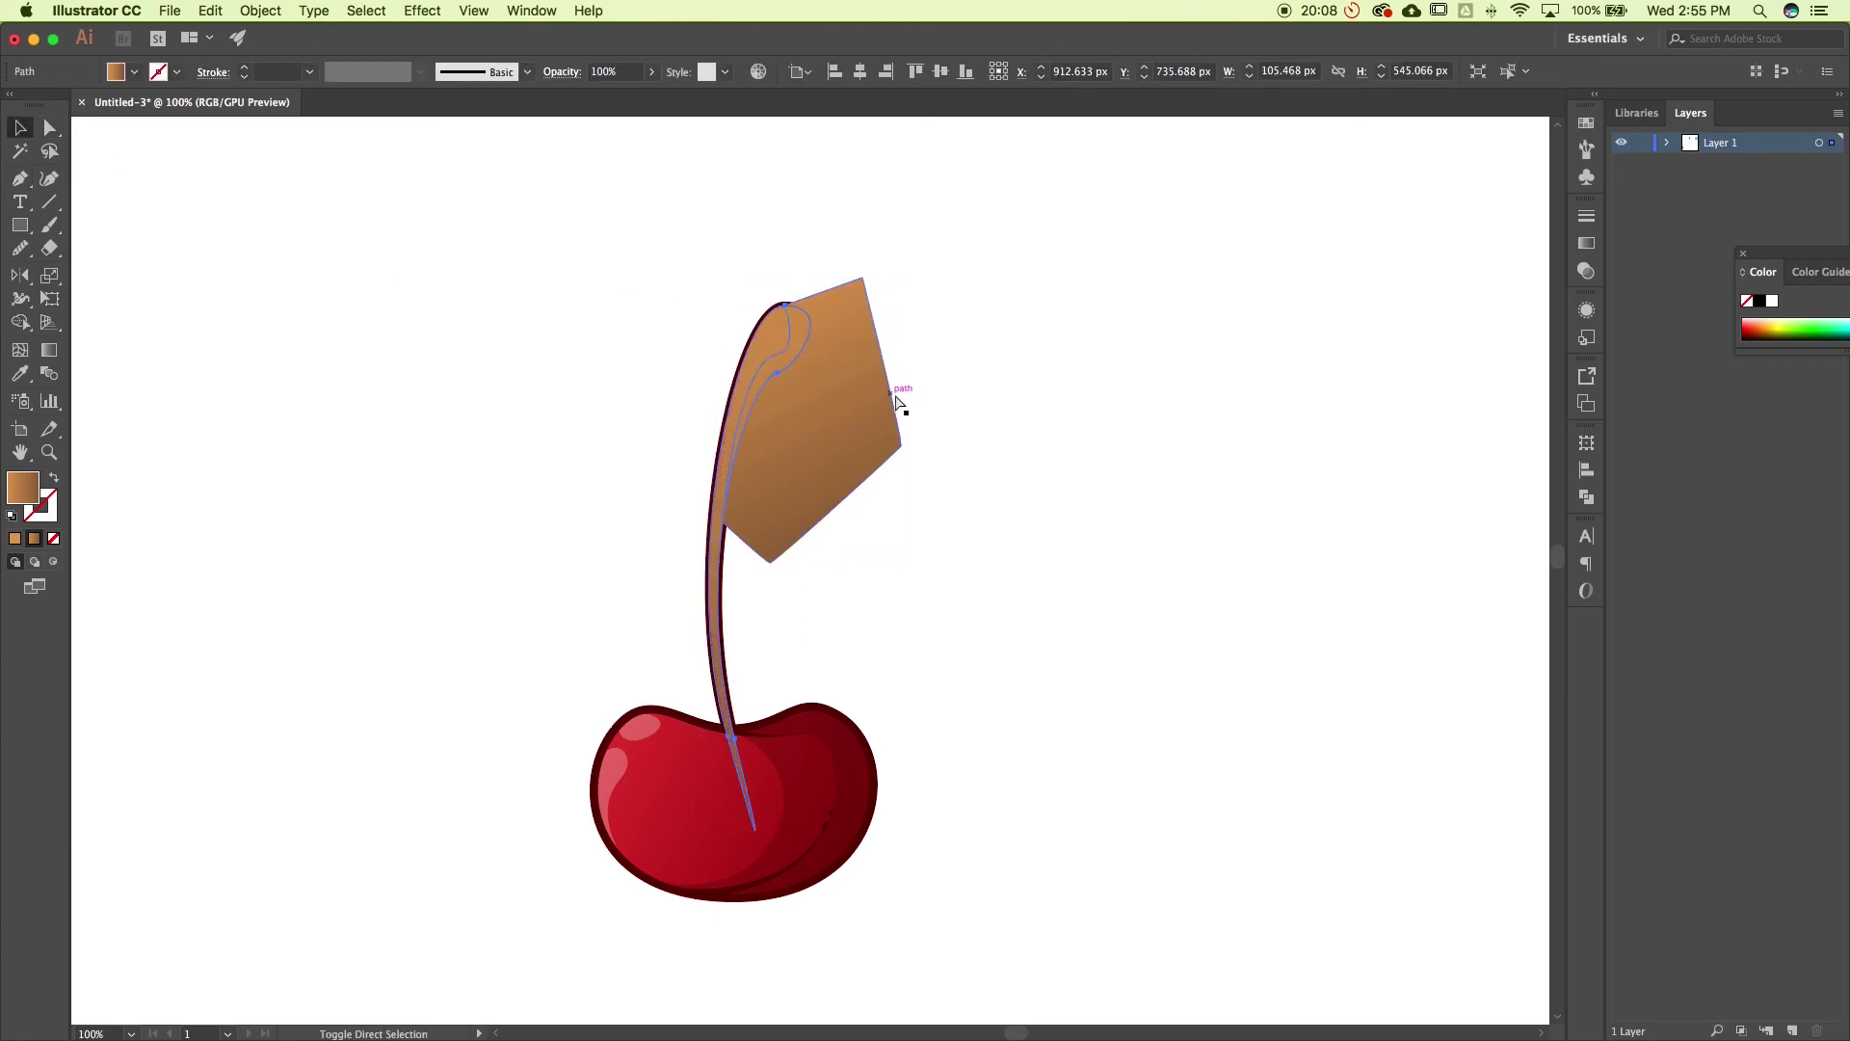
# Intersect the shape with the stem and sample the cherry shading's 30% opacity fill
pyautogui.click(1586, 496)
pyautogui.click(1425, 485)
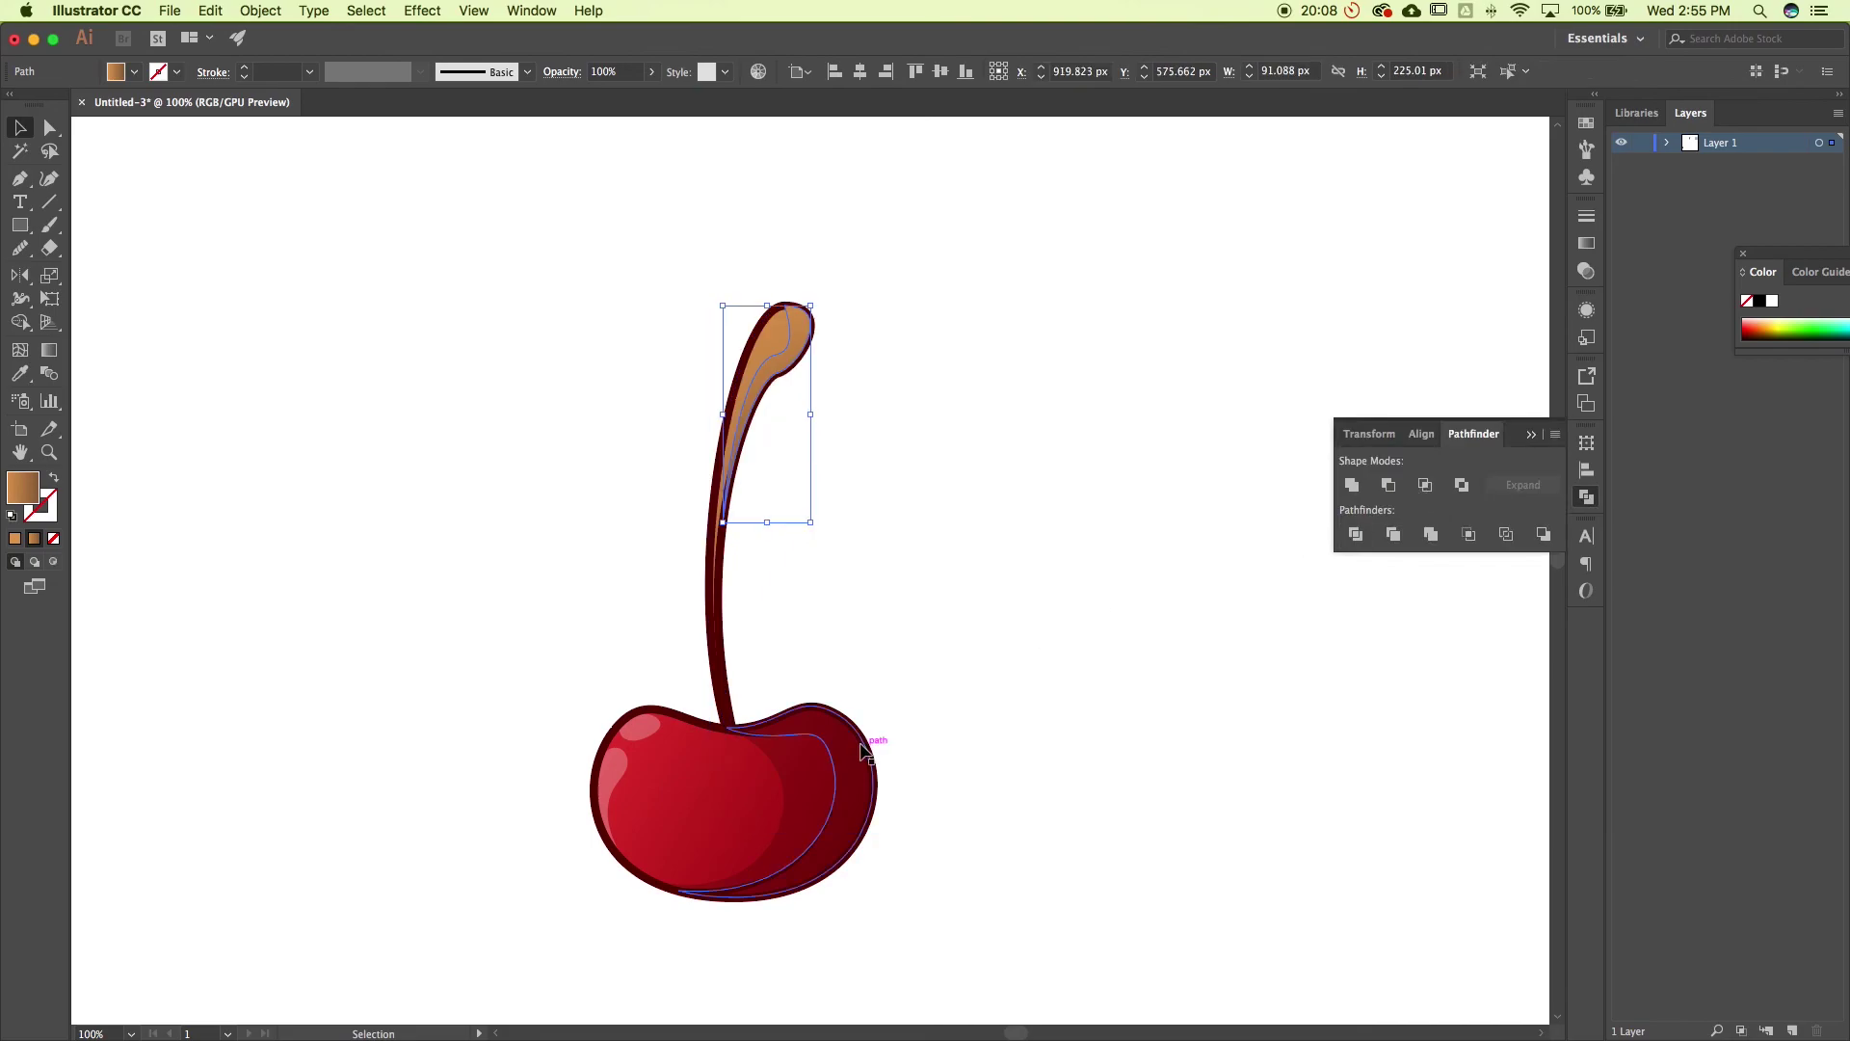
pyautogui.press('i')
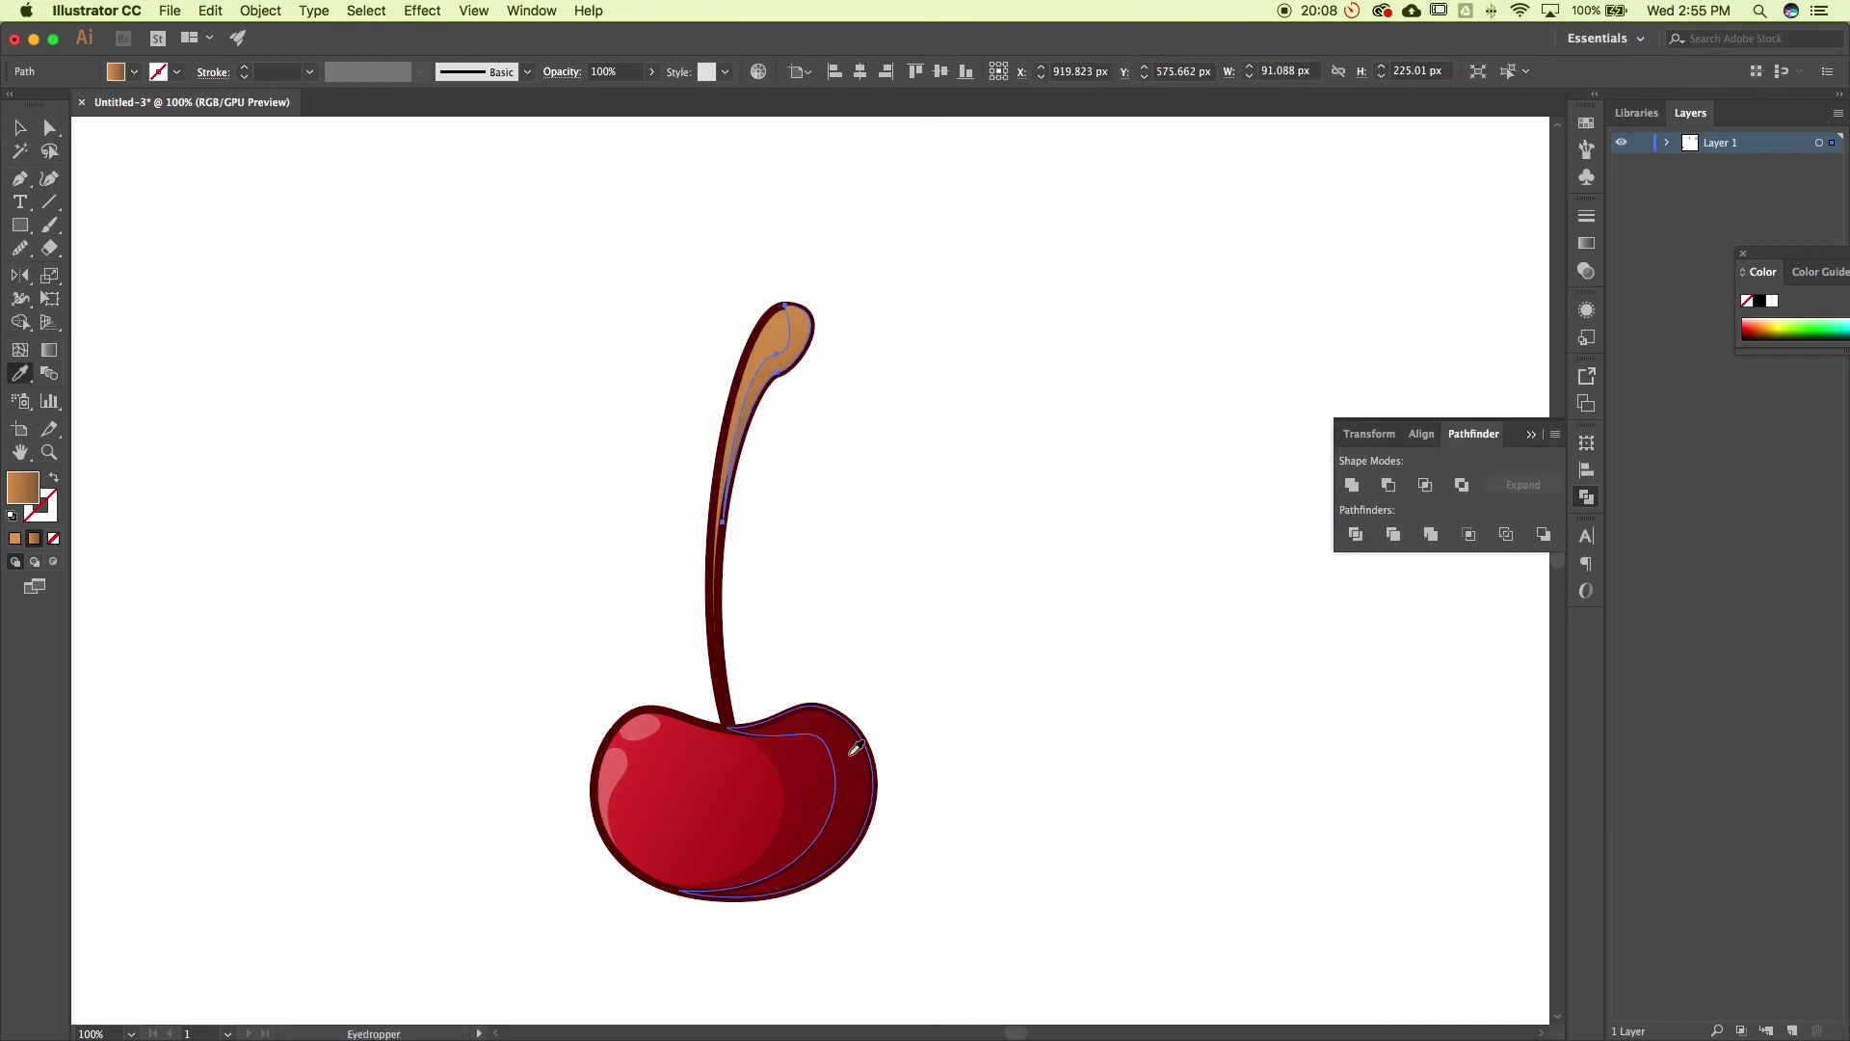
pyautogui.click(854, 764)
# Change the shading's fill to dark brown 5b3200 in the Color Picker
pyautogui.doubleClick(29, 500)
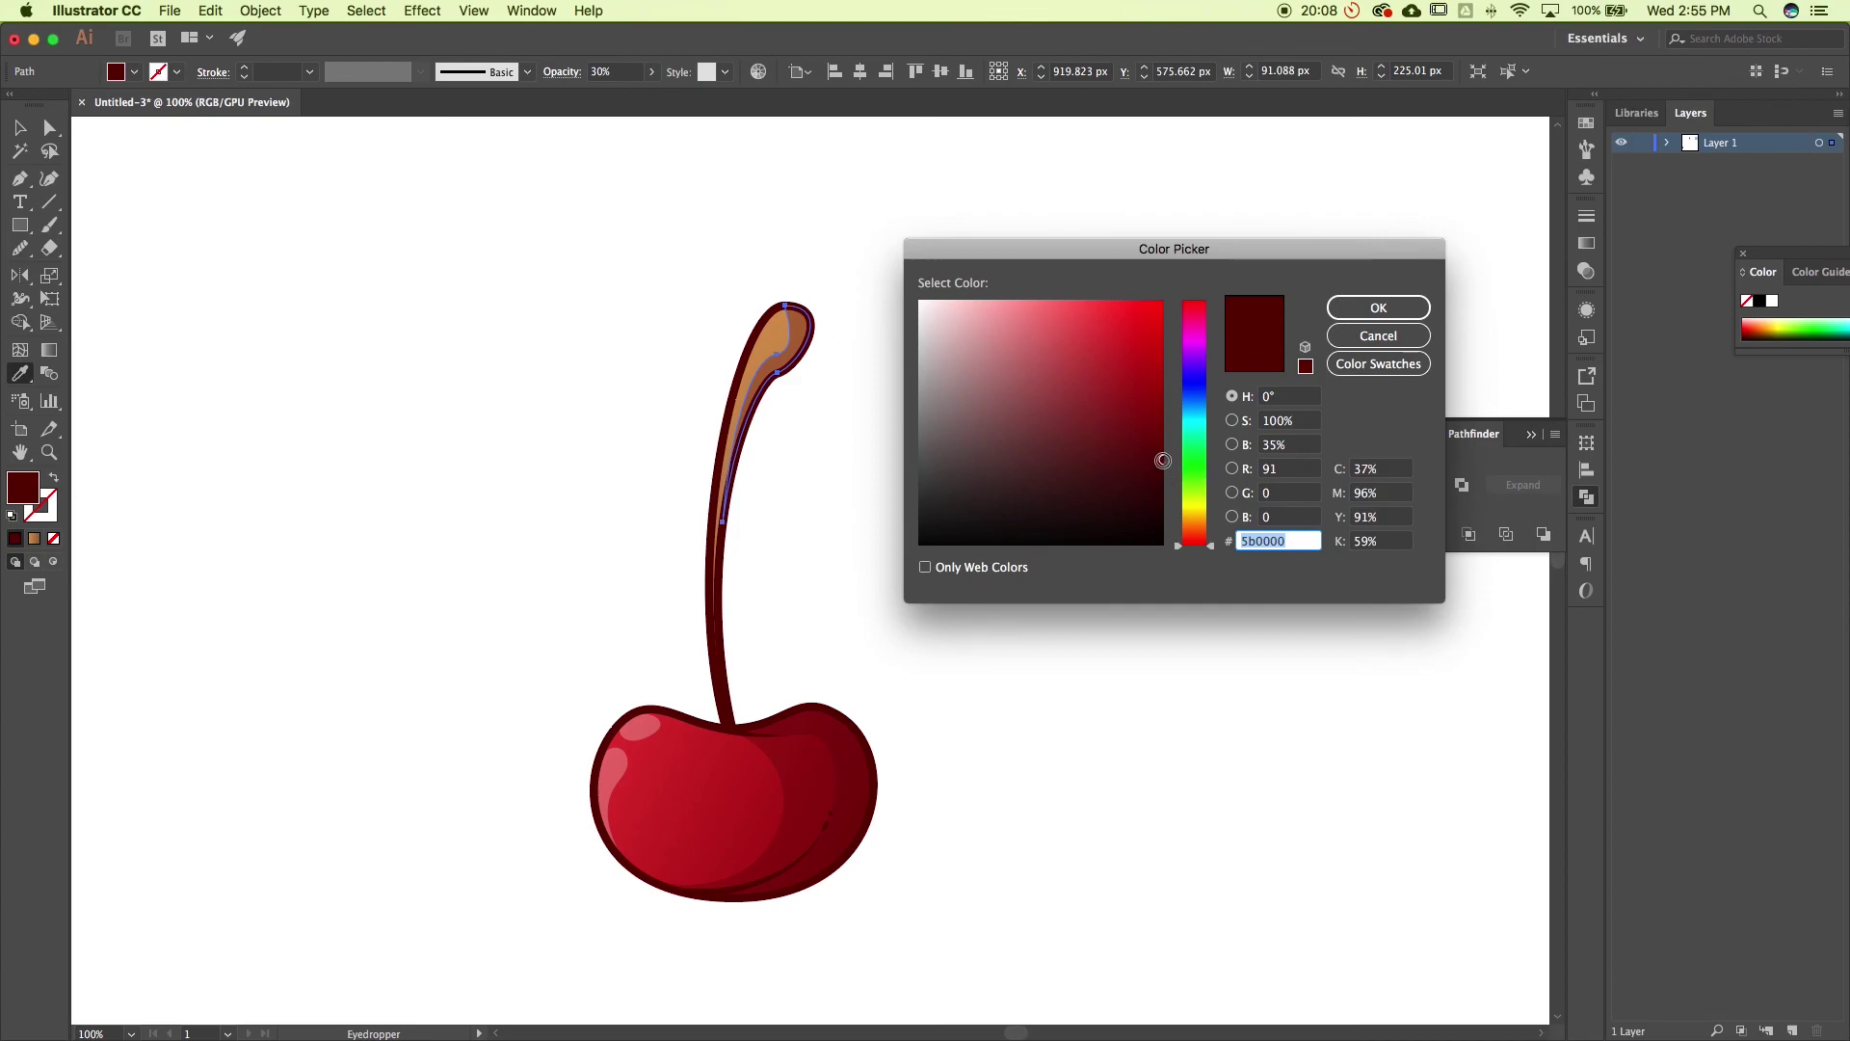
pyautogui.click(1193, 517)
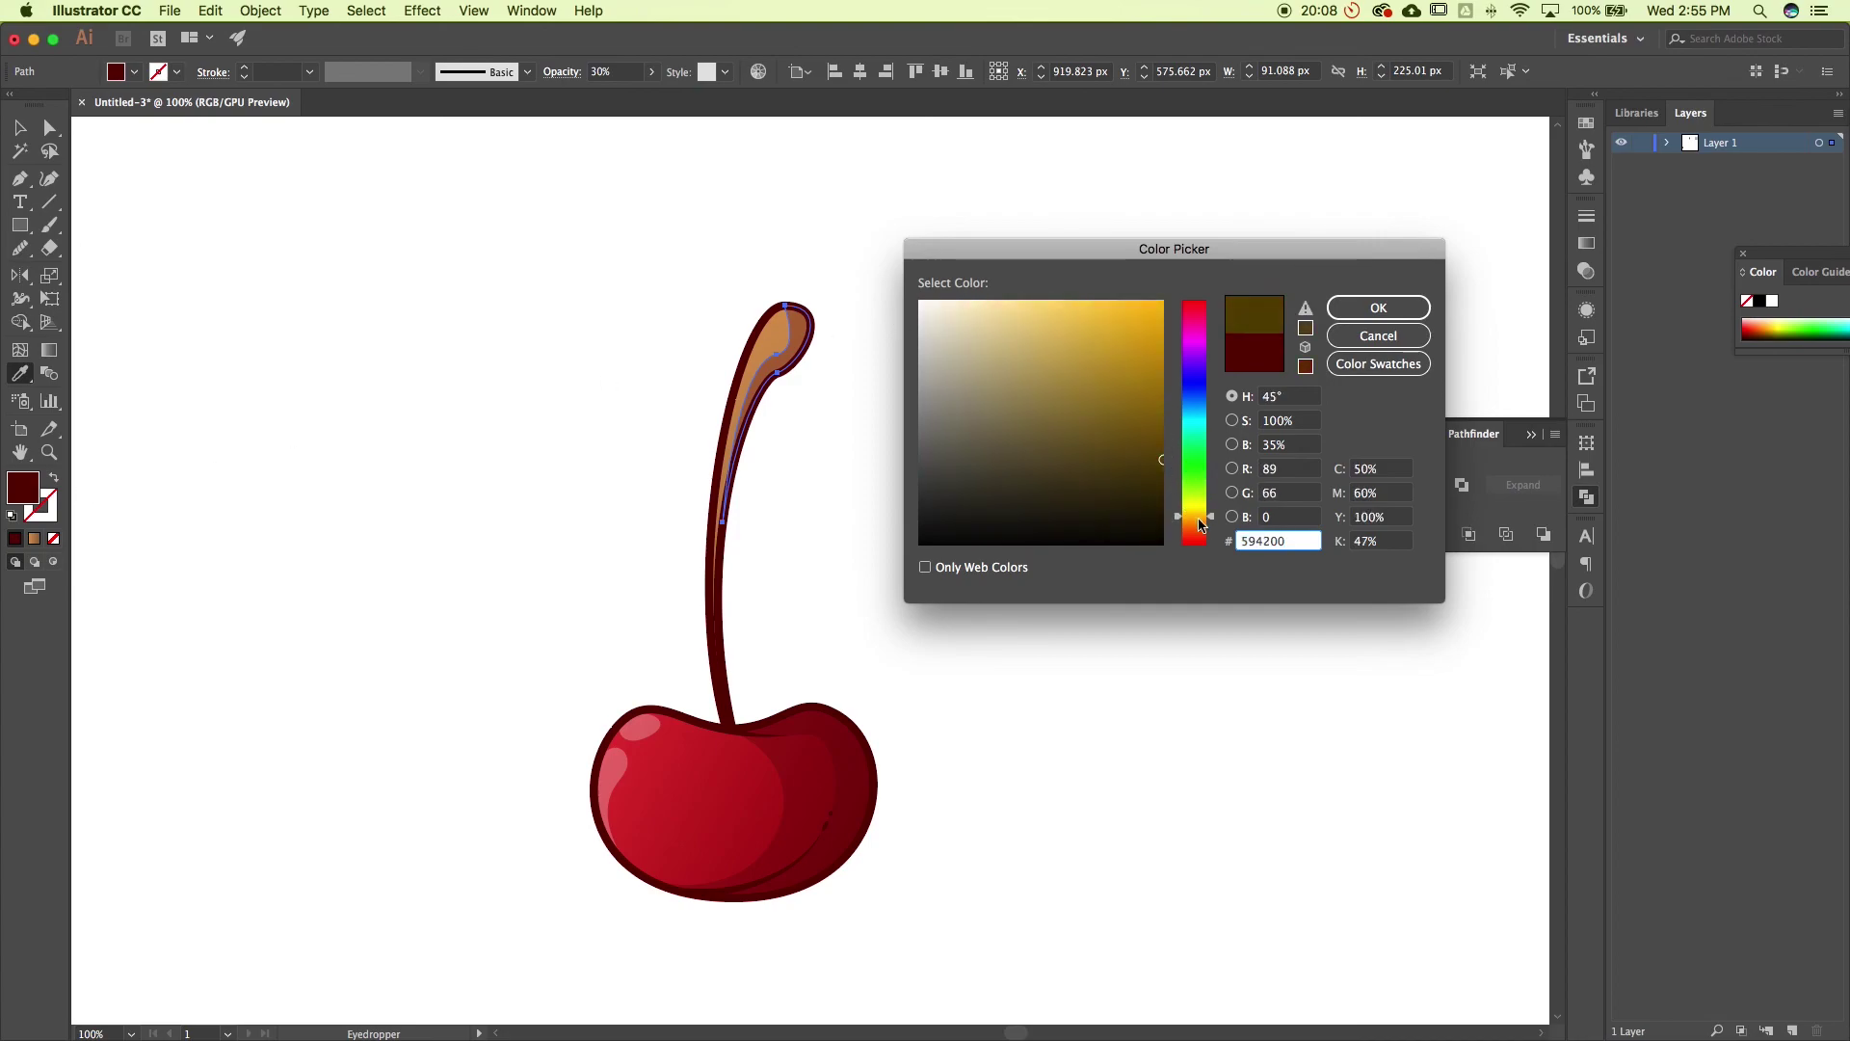
pyautogui.click(1193, 523)
pyautogui.click(1168, 413)
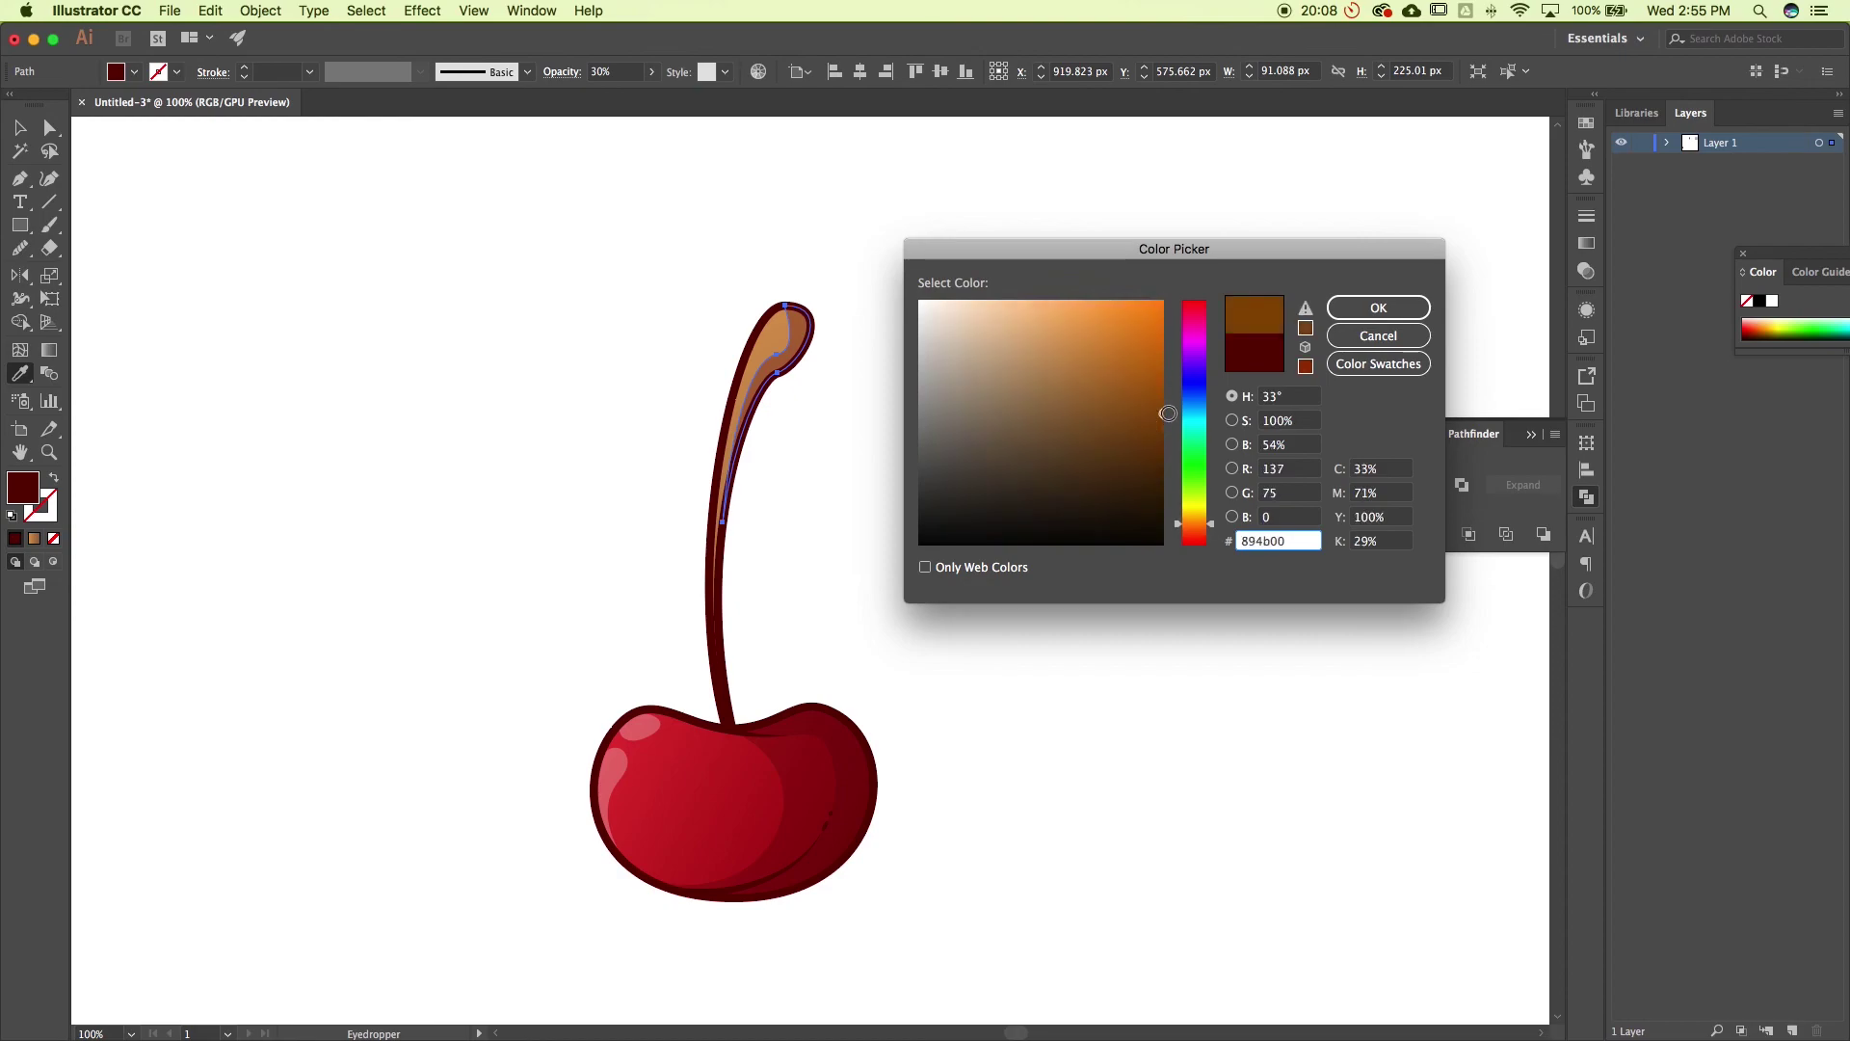
pyautogui.click(1168, 445)
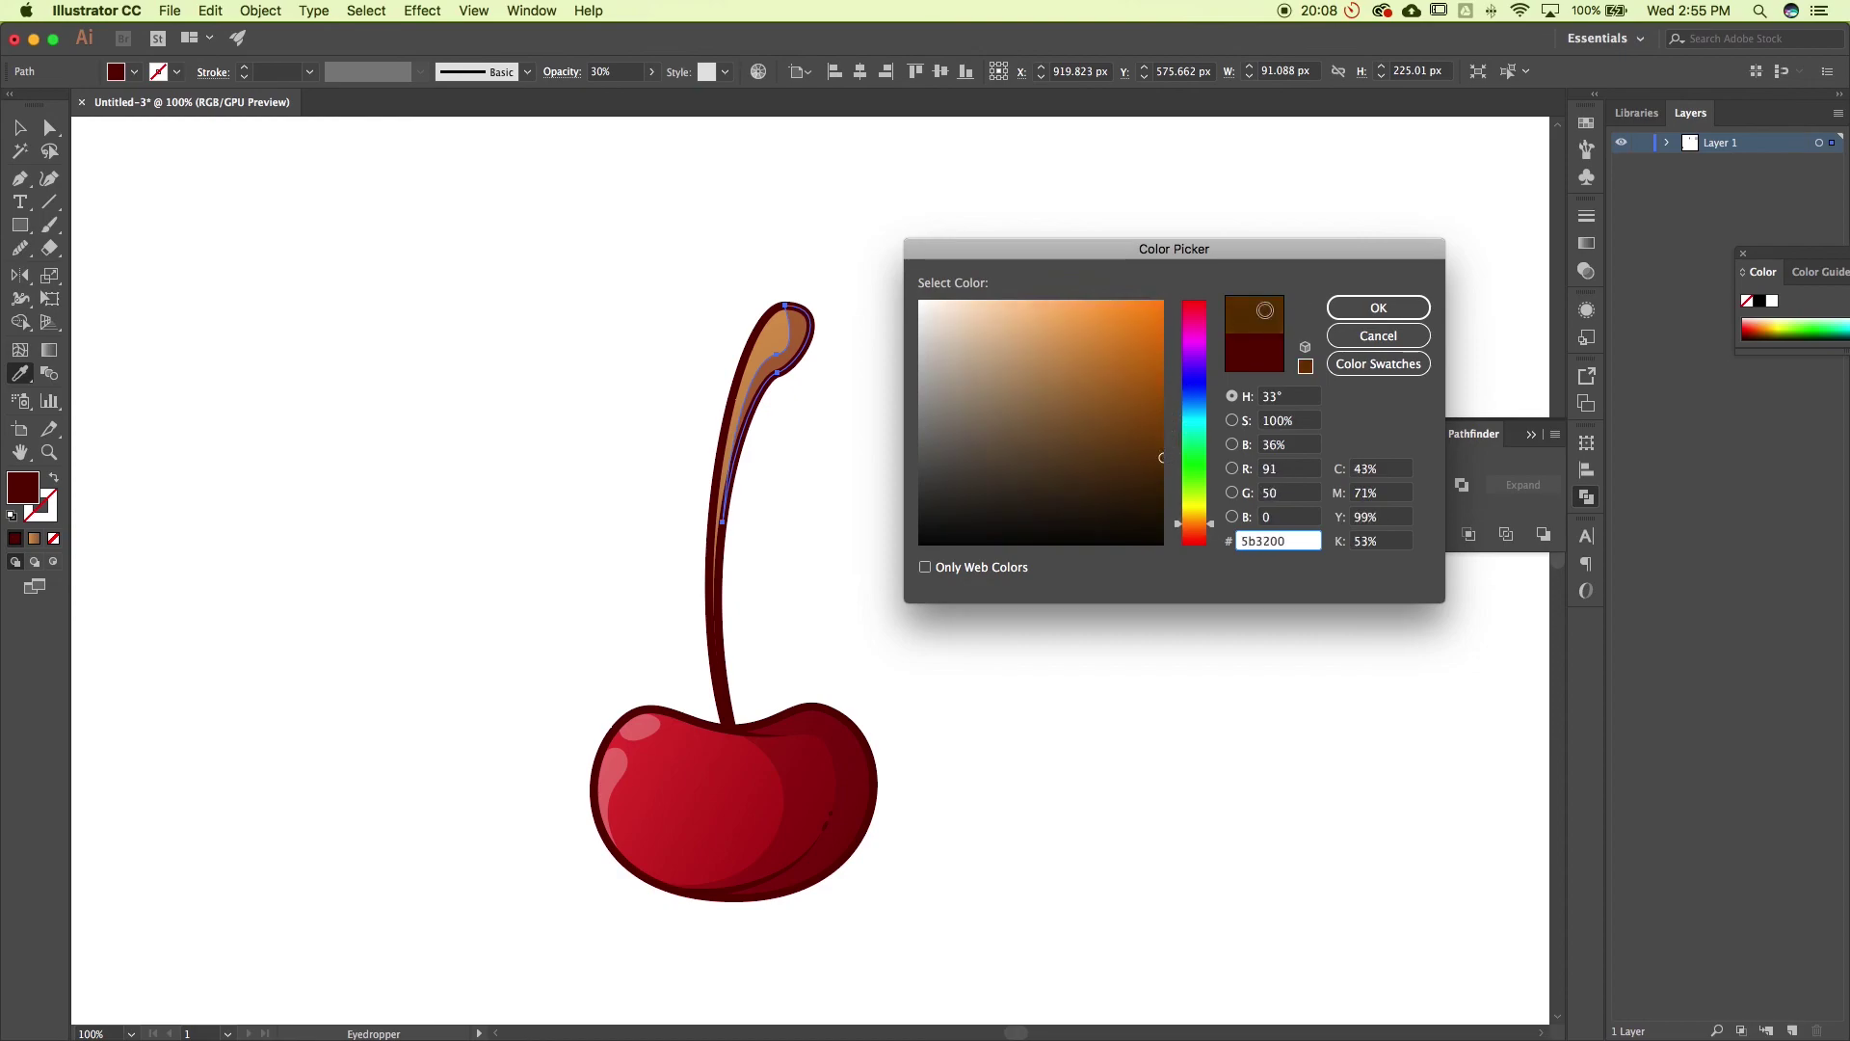
pyautogui.click(1363, 308)
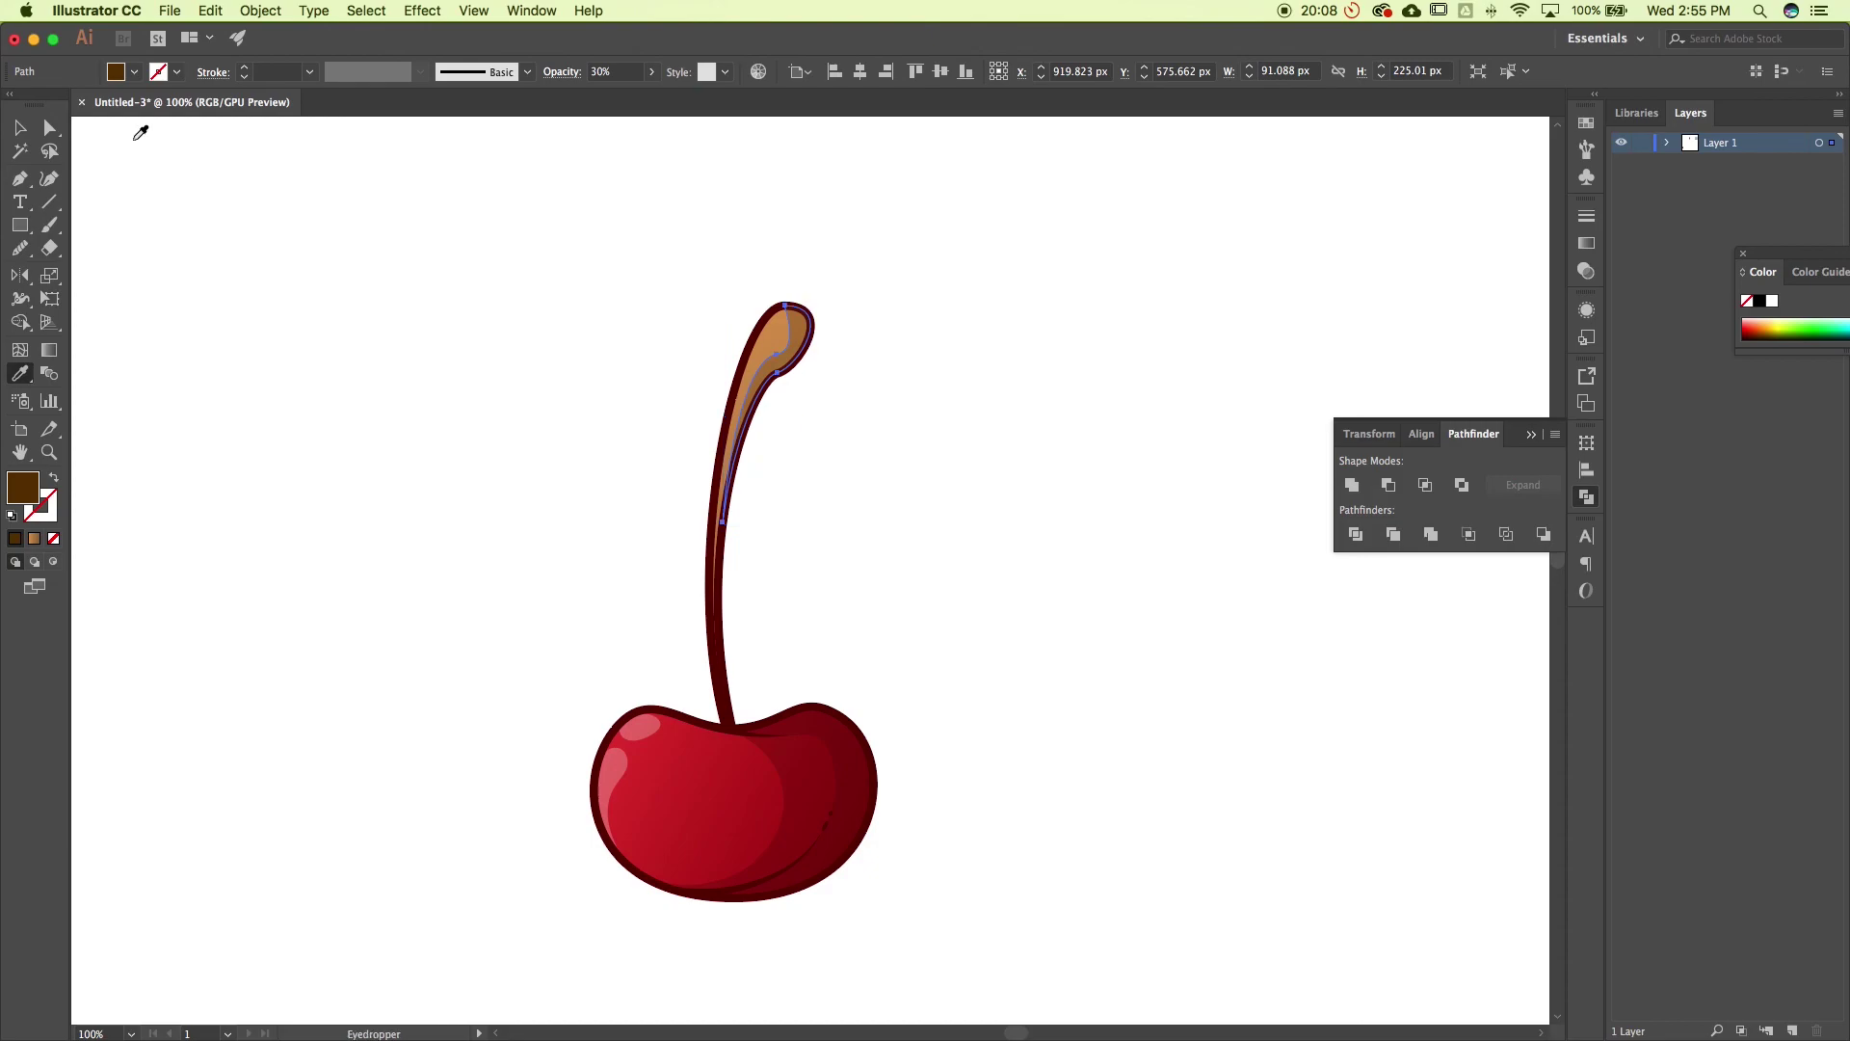
pyautogui.click(19, 128)
# Pull out and adjust handles on the shading's top anchor to follow the stem tip's curve
pyautogui.click(1121, 369)
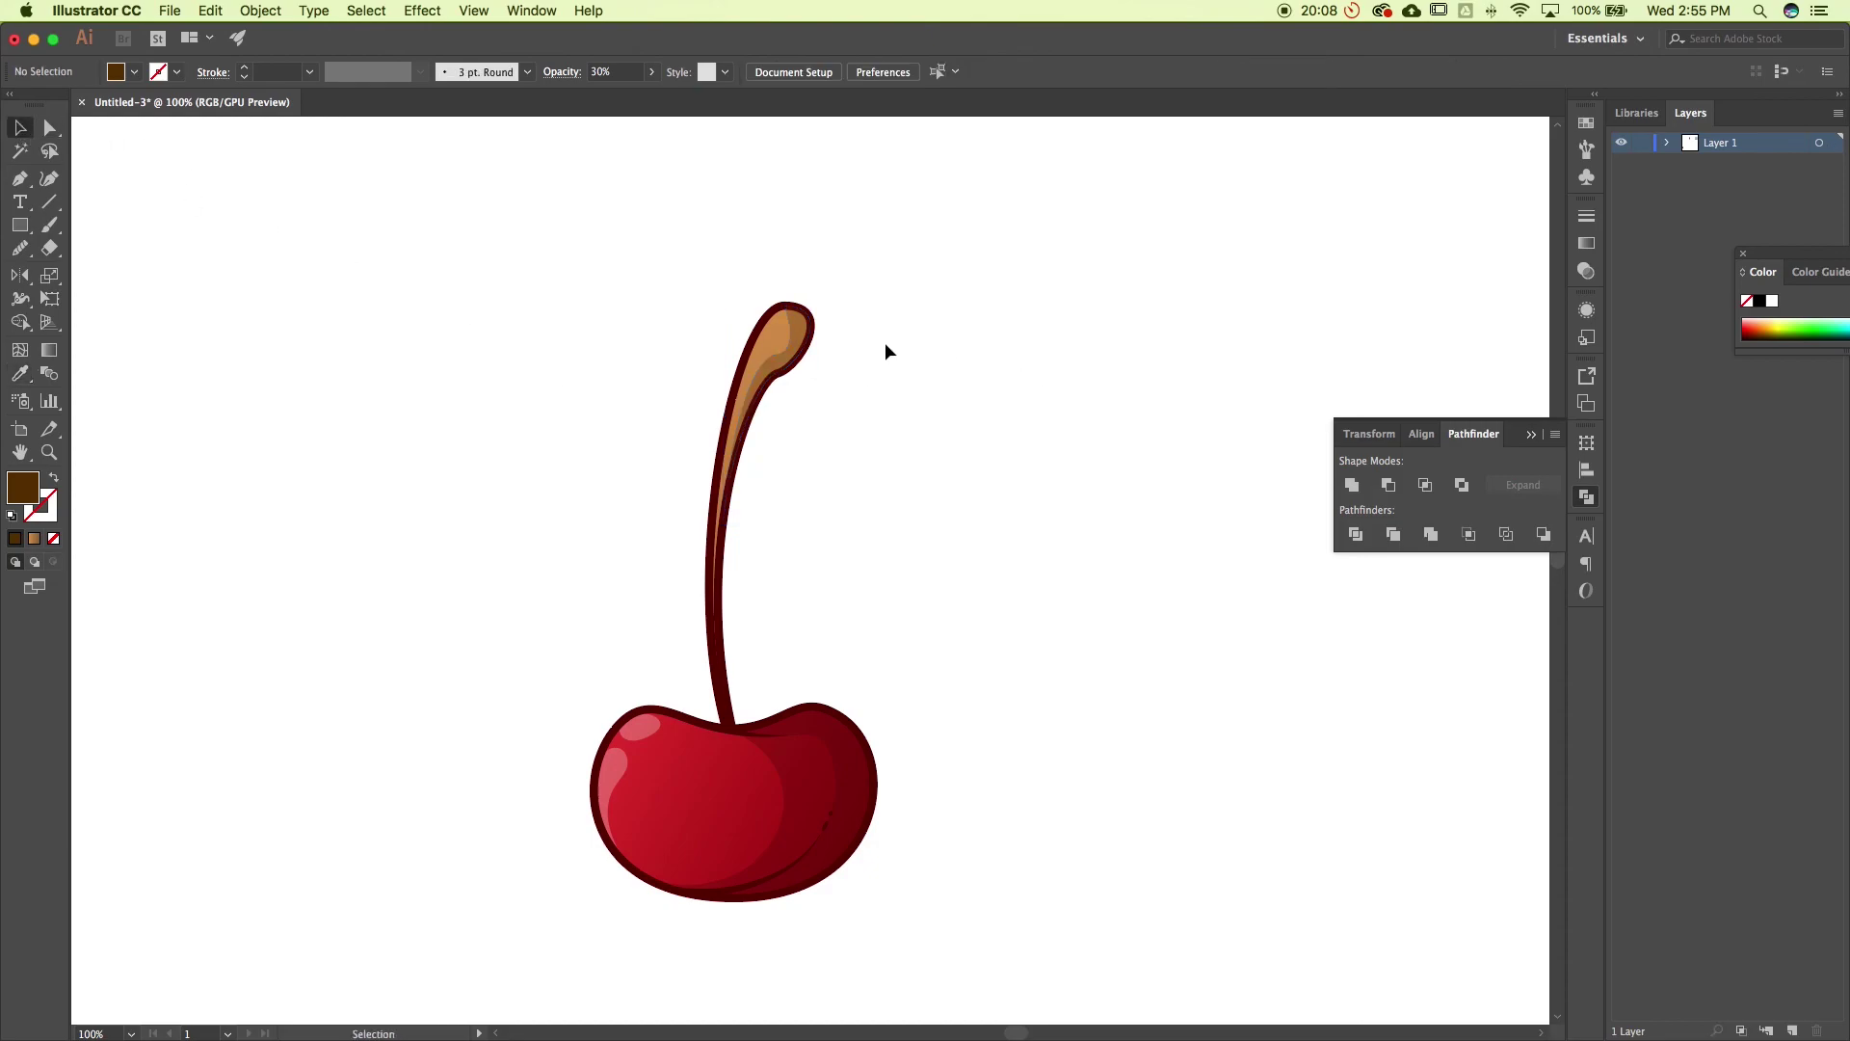
pyautogui.press('a')
pyautogui.click(784, 306)
pyautogui.click(787, 308)
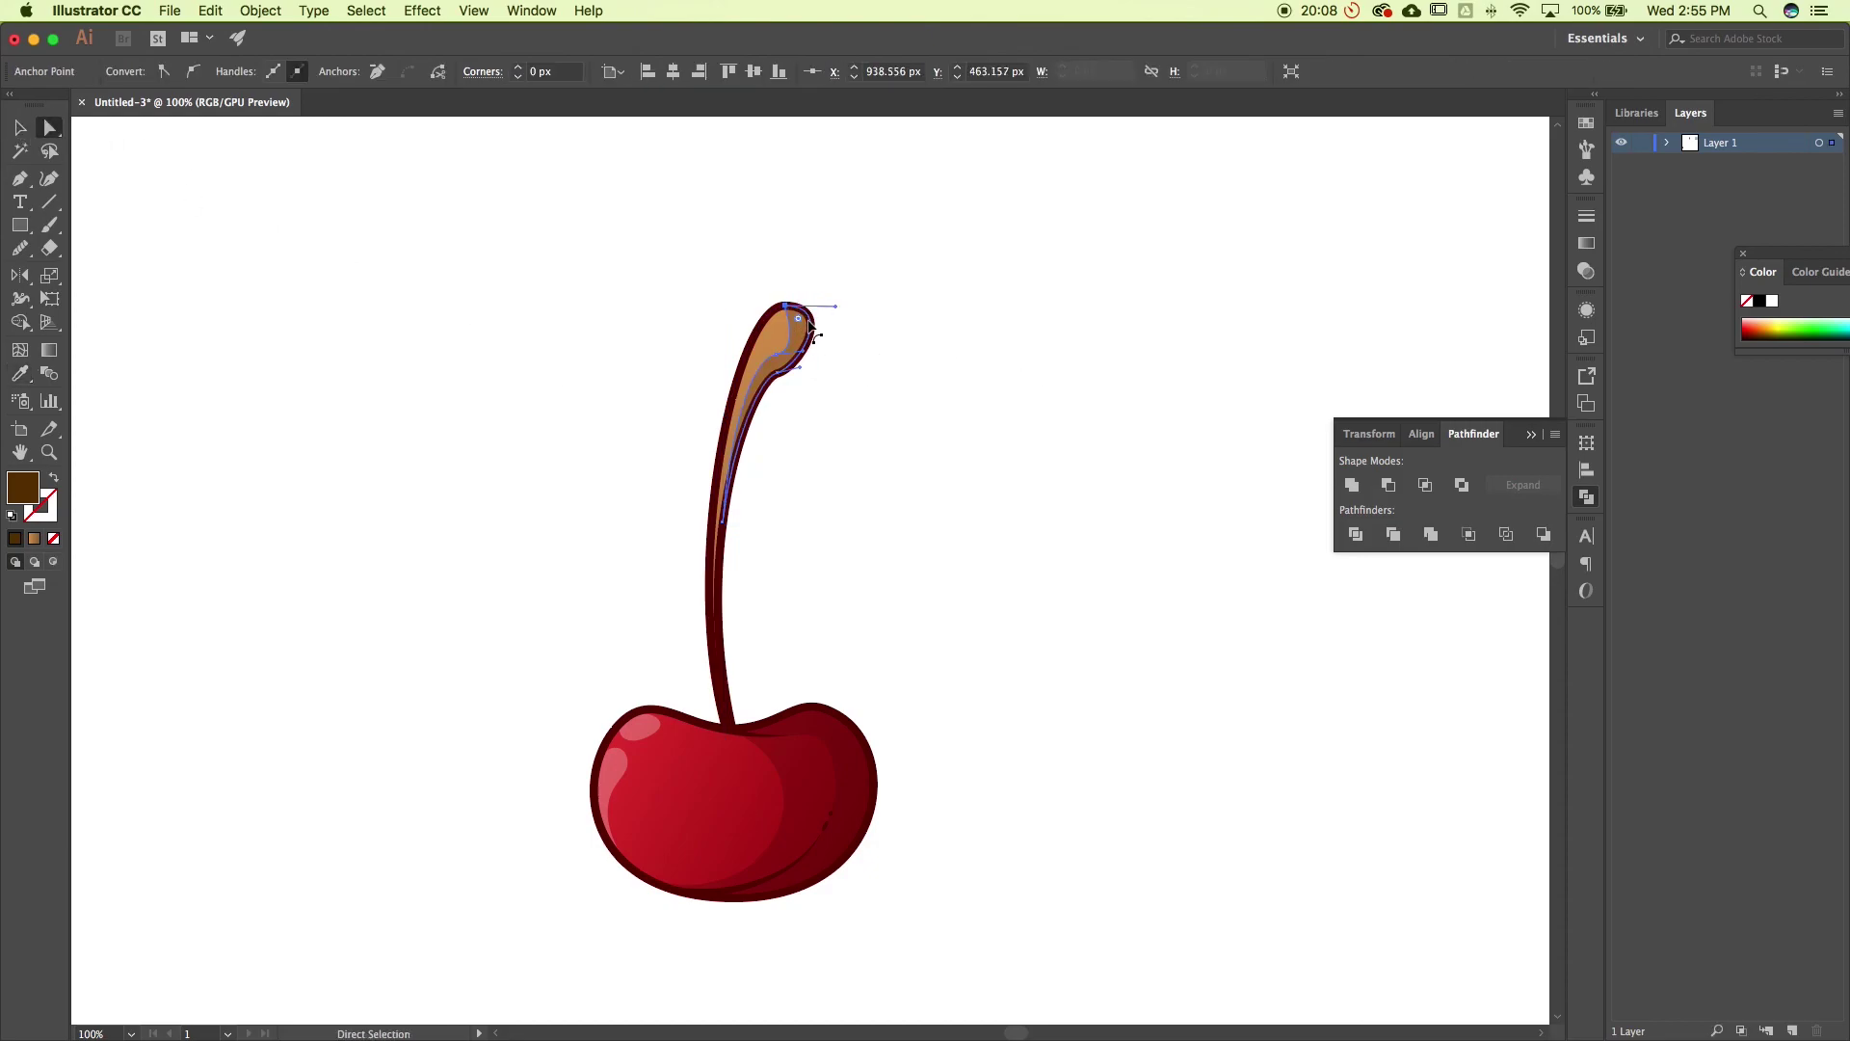
pyautogui.moveTo(834, 306); pyautogui.dragTo(829, 335)
pyautogui.press('super+z')
pyautogui.hotkey('shift', 'c')
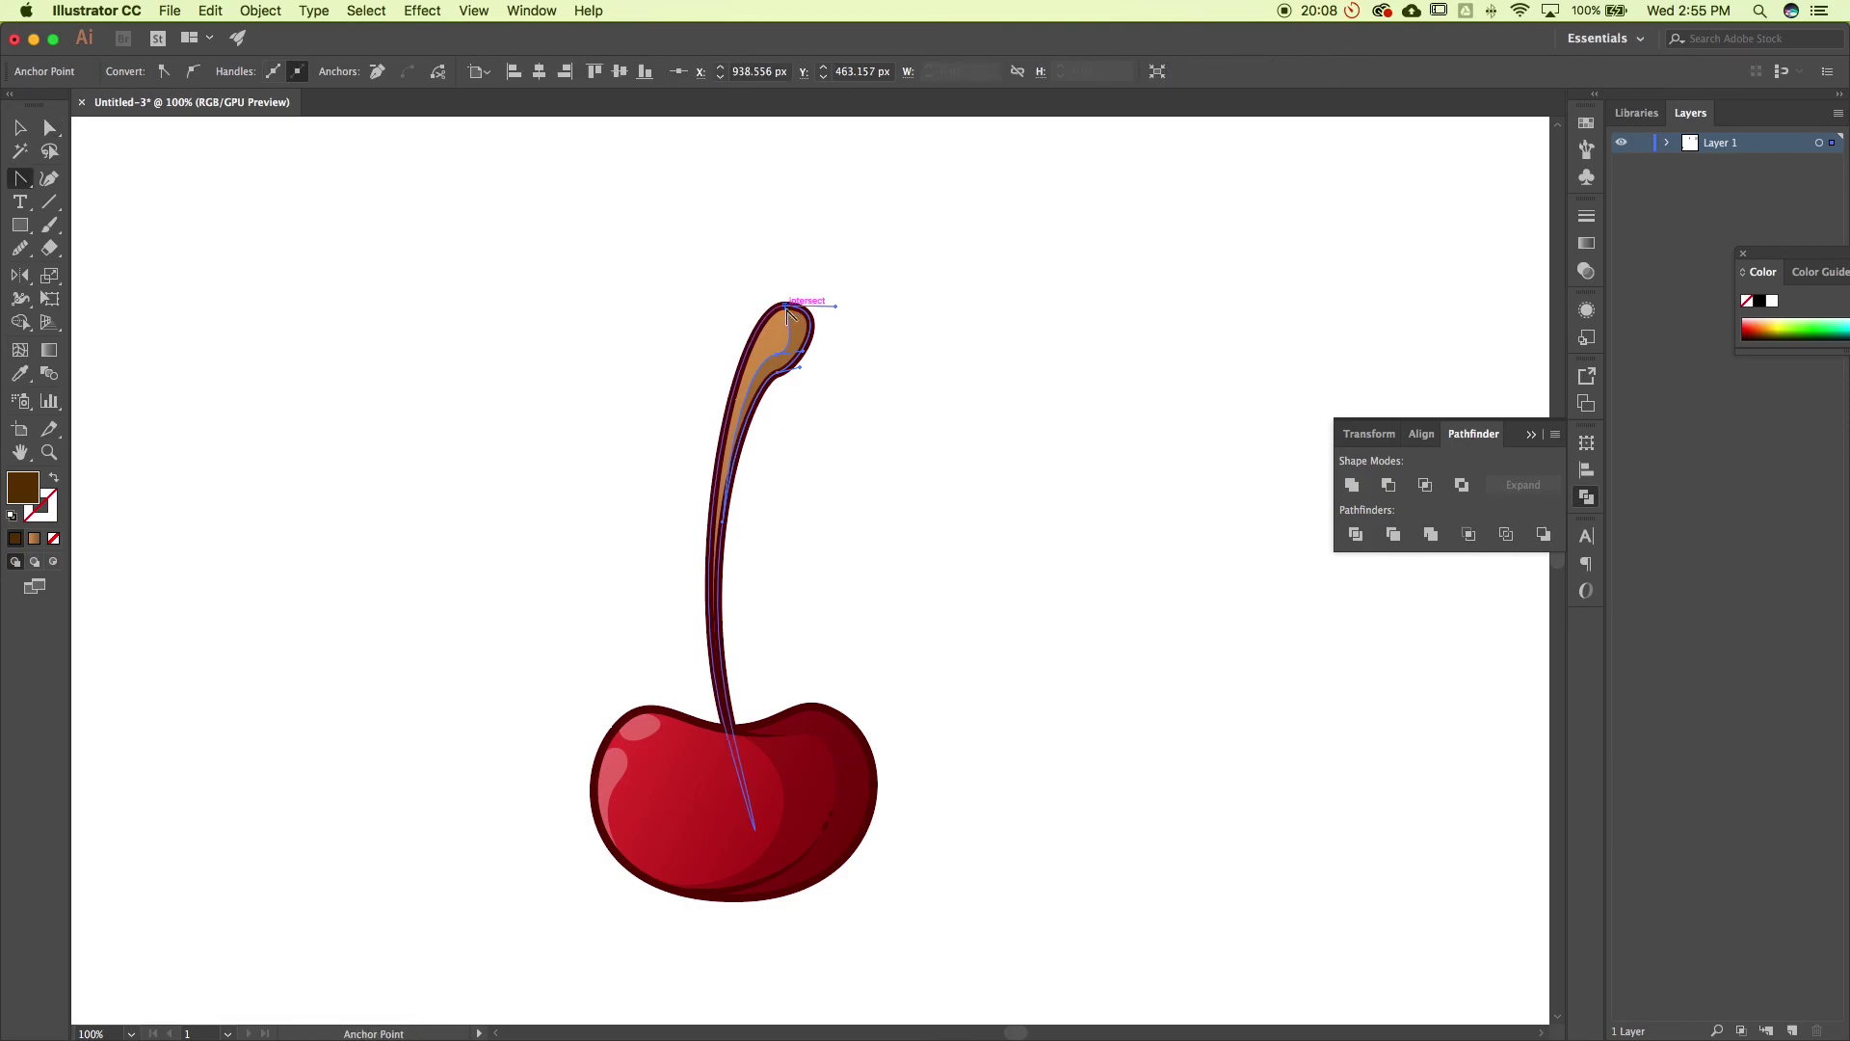
pyautogui.moveTo(789, 306); pyautogui.dragTo(734, 308)
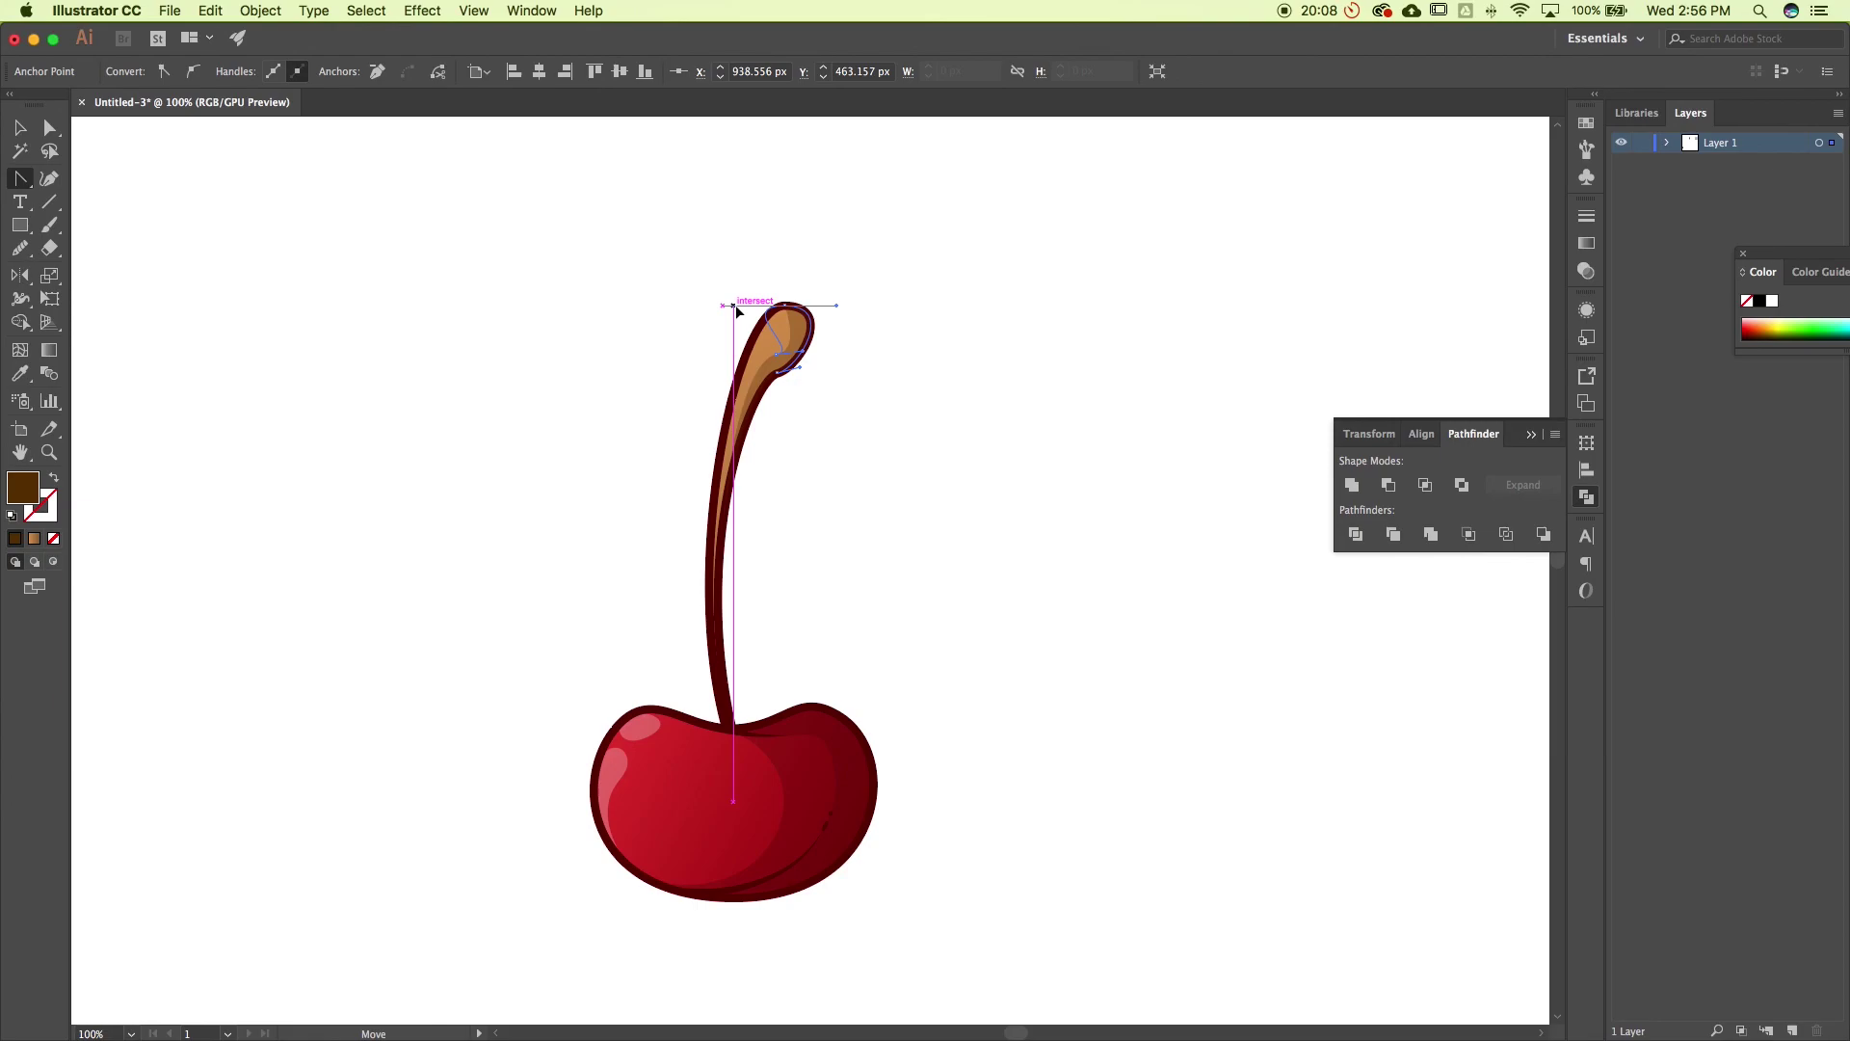
pyautogui.moveTo(736, 308); pyautogui.dragTo(836, 305)
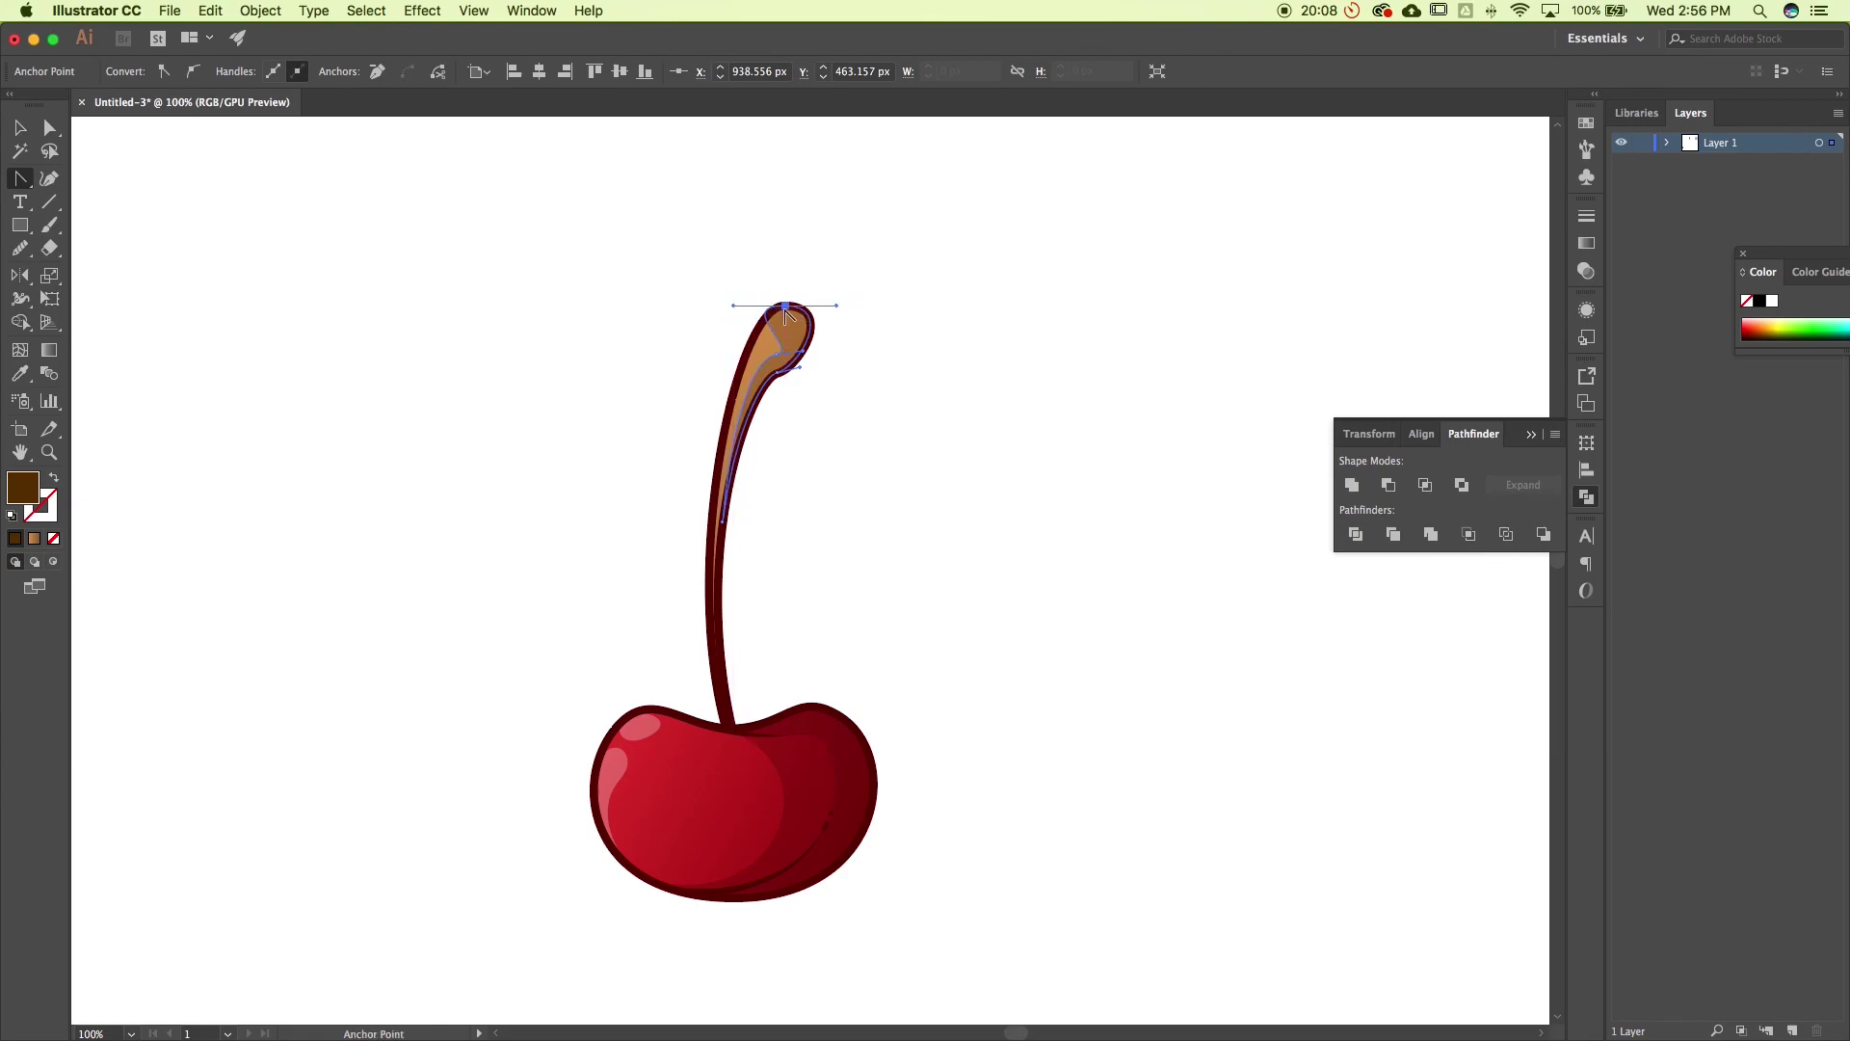
pyautogui.press('a')
pyautogui.press('super+c')
pyautogui.moveTo(736, 308); pyautogui.dragTo(805, 319)
# Nudge the shading's top anchor slightly left and down, then review the edge
pyautogui.click(742, 303)
pyautogui.click(788, 314)
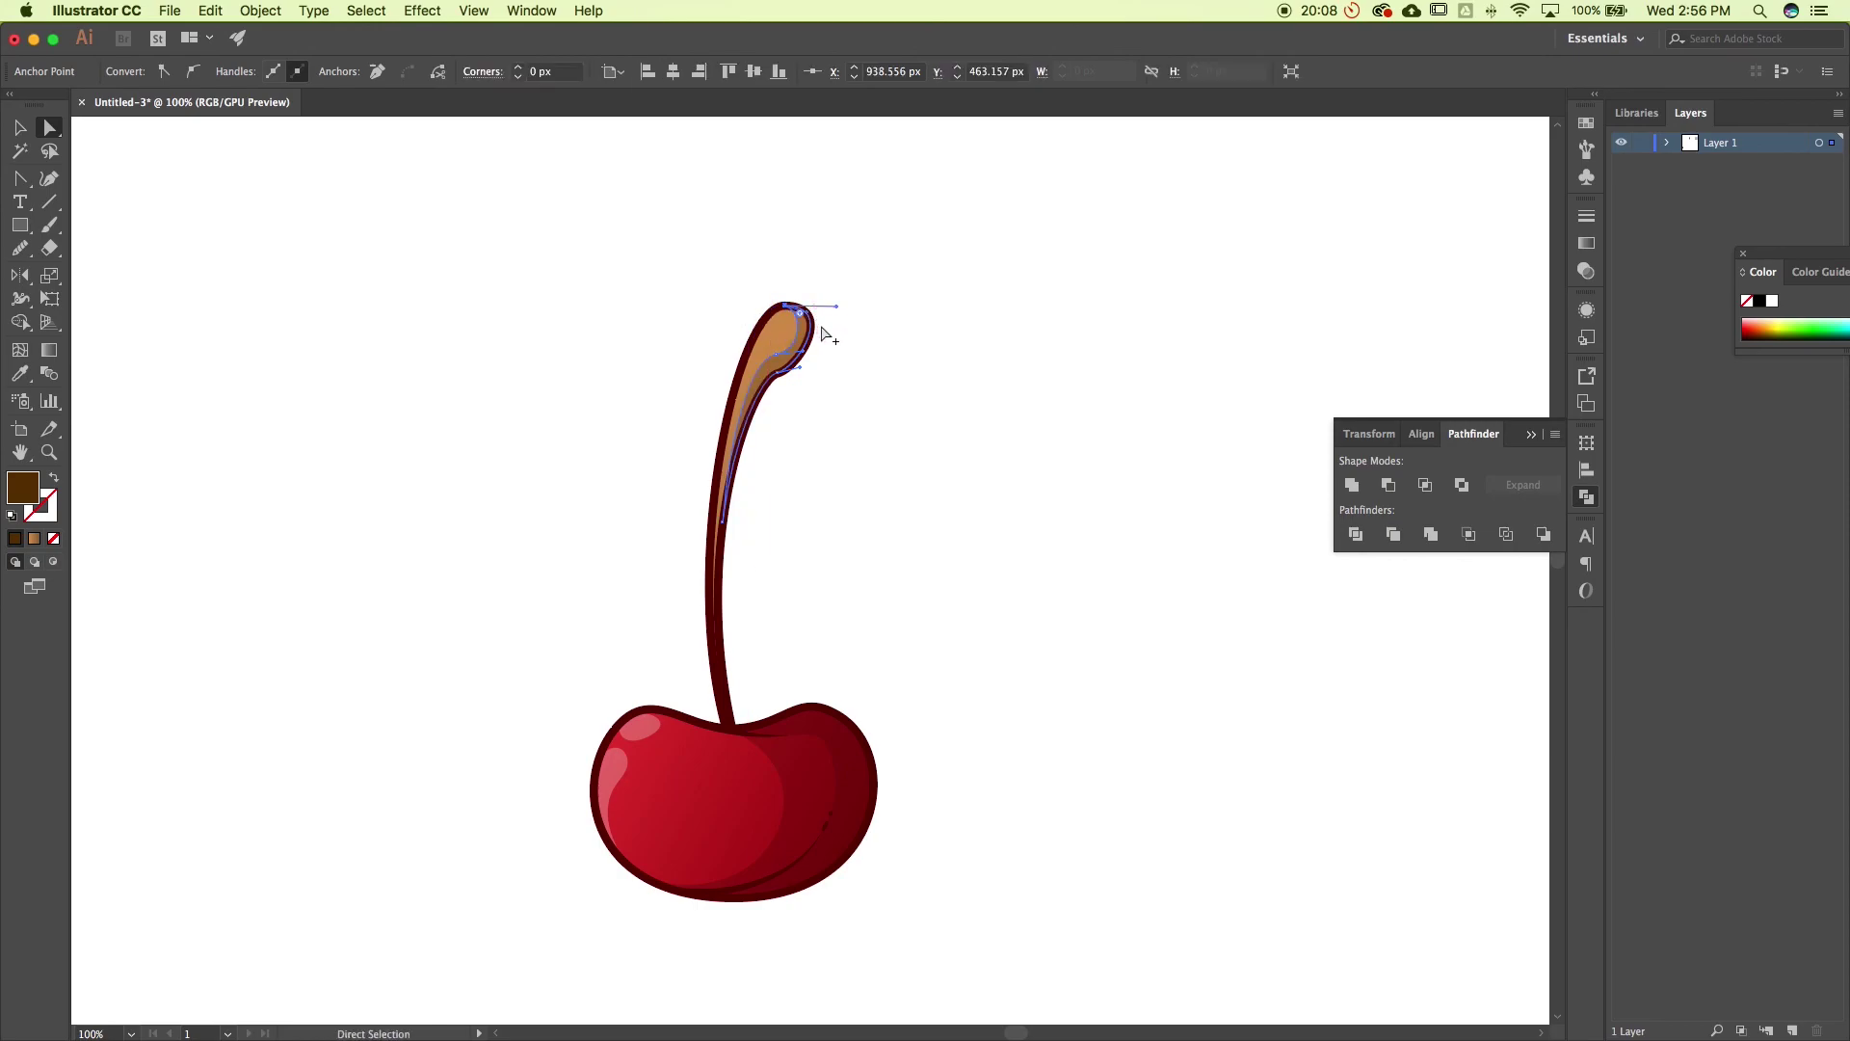
pyautogui.click(957, 398)
pyautogui.click(794, 356)
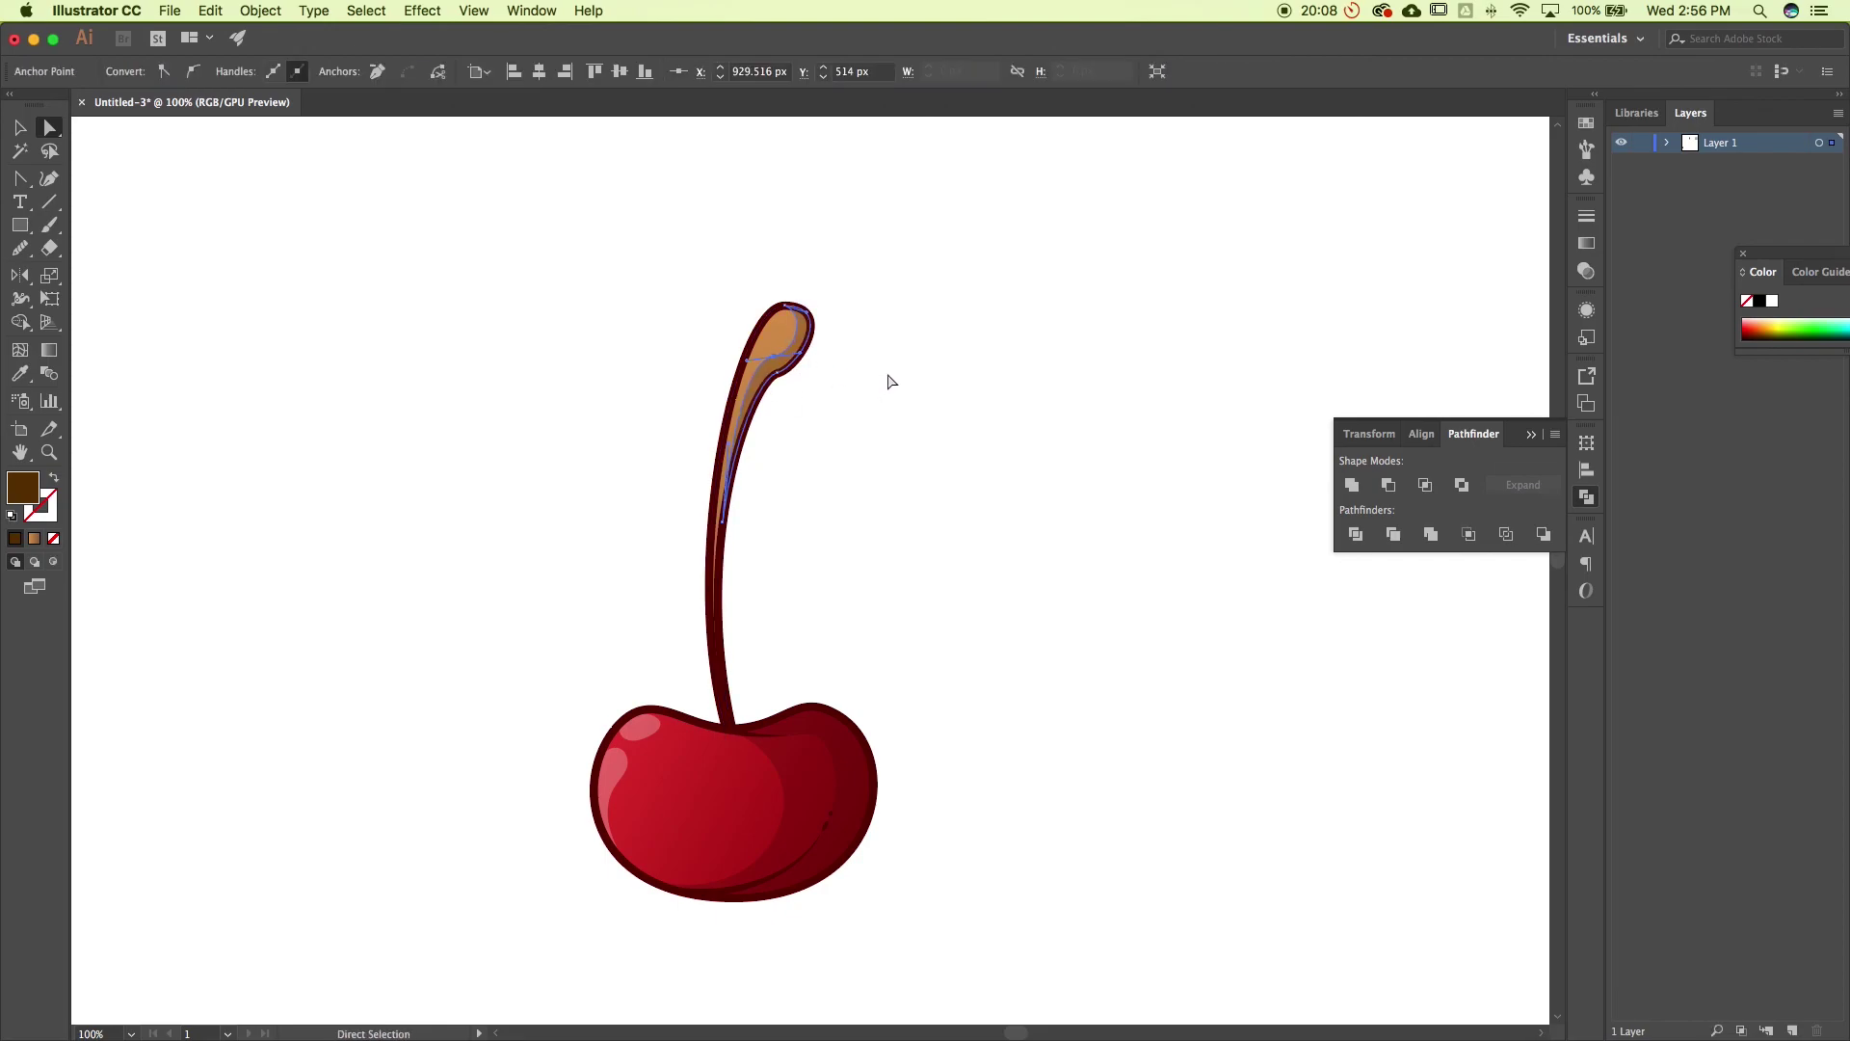
pyautogui.moveTo(793, 358); pyautogui.dragTo(789, 360)
pyautogui.click(948, 392)
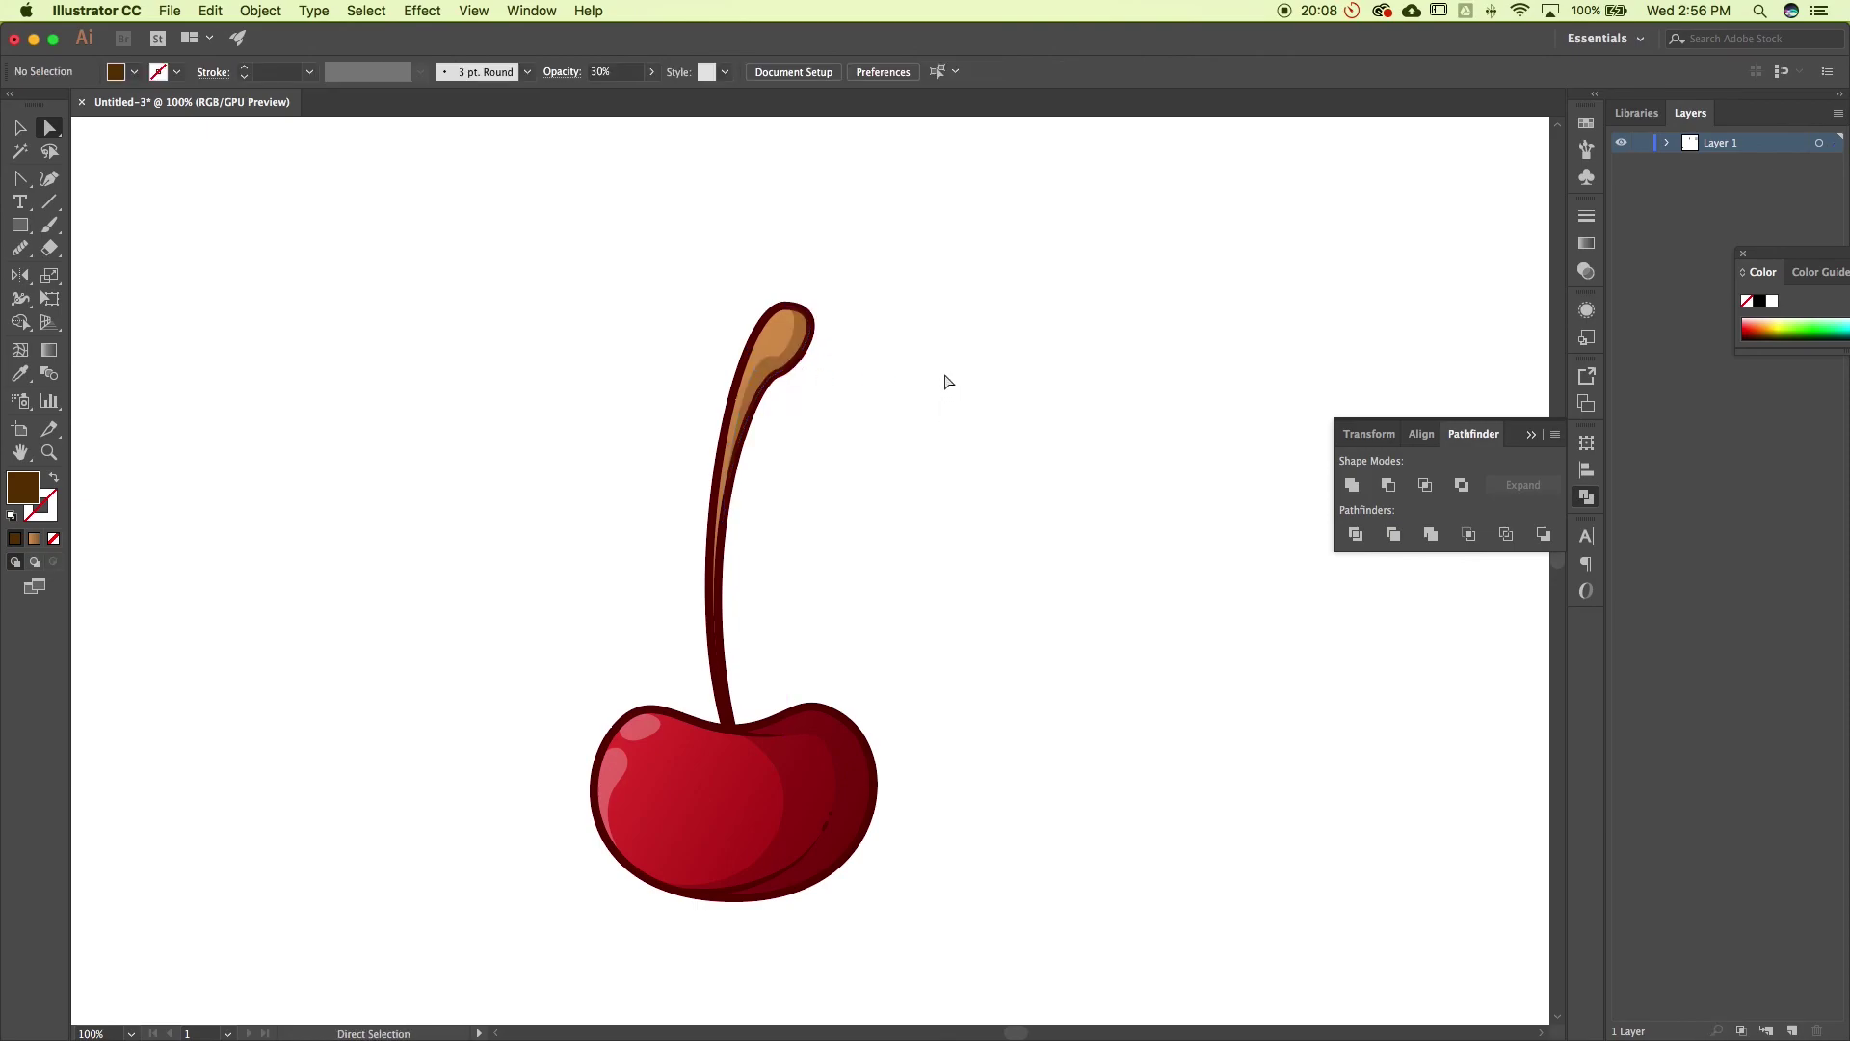
pyautogui.click(790, 359)
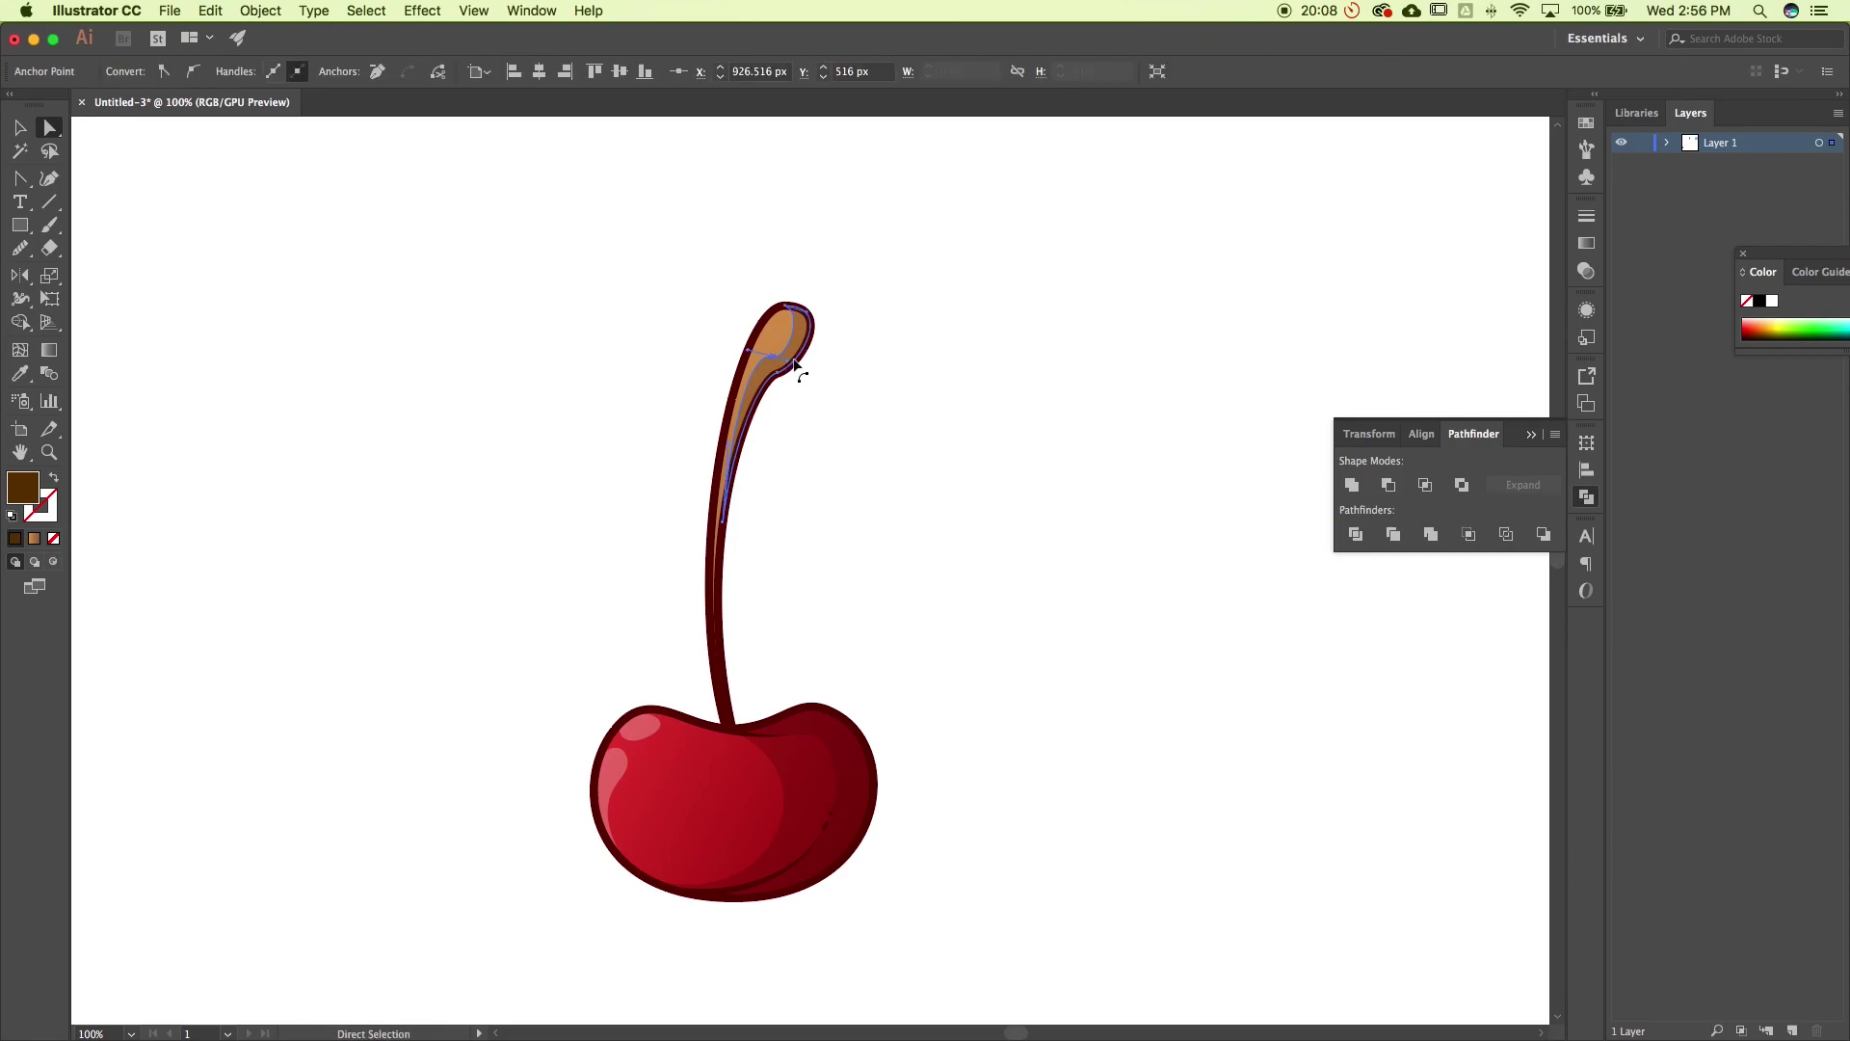
pyautogui.click(974, 413)
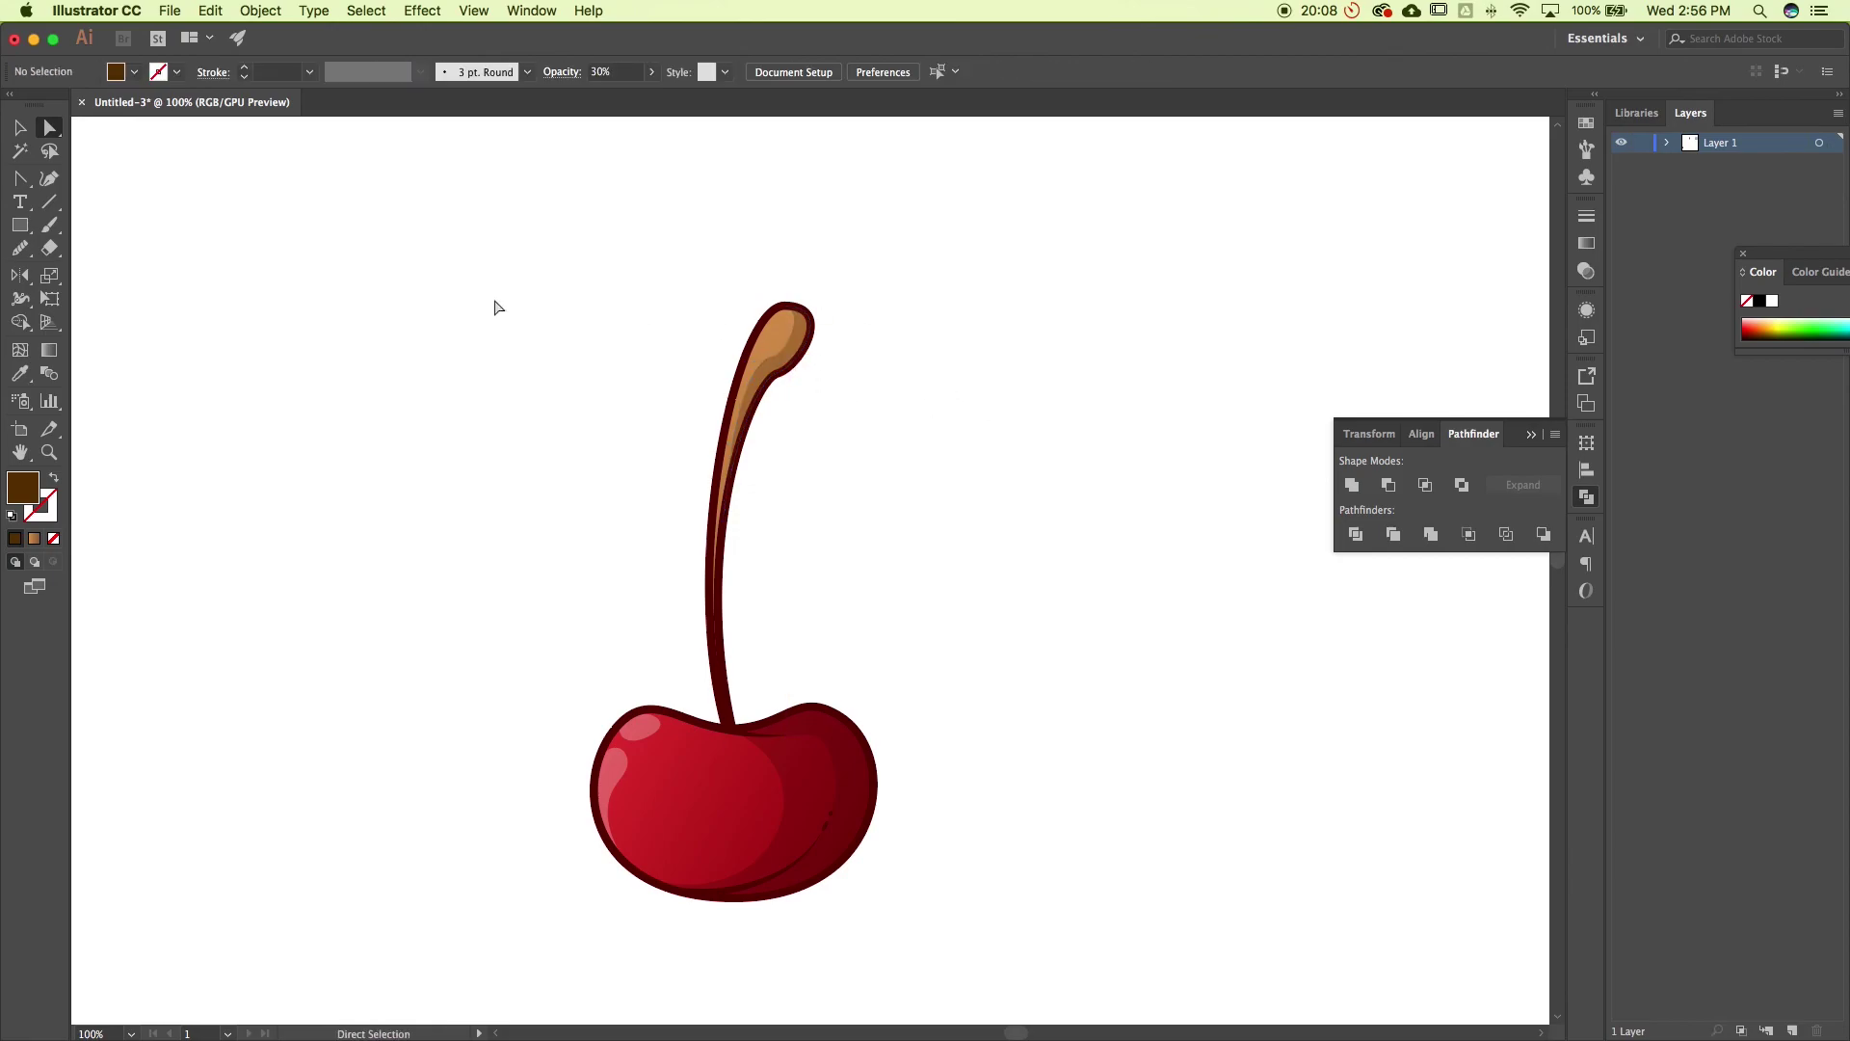
# Set the stem gradient's left stop to a dark brown swatch
pyautogui.press('v')
pyautogui.click(777, 333)
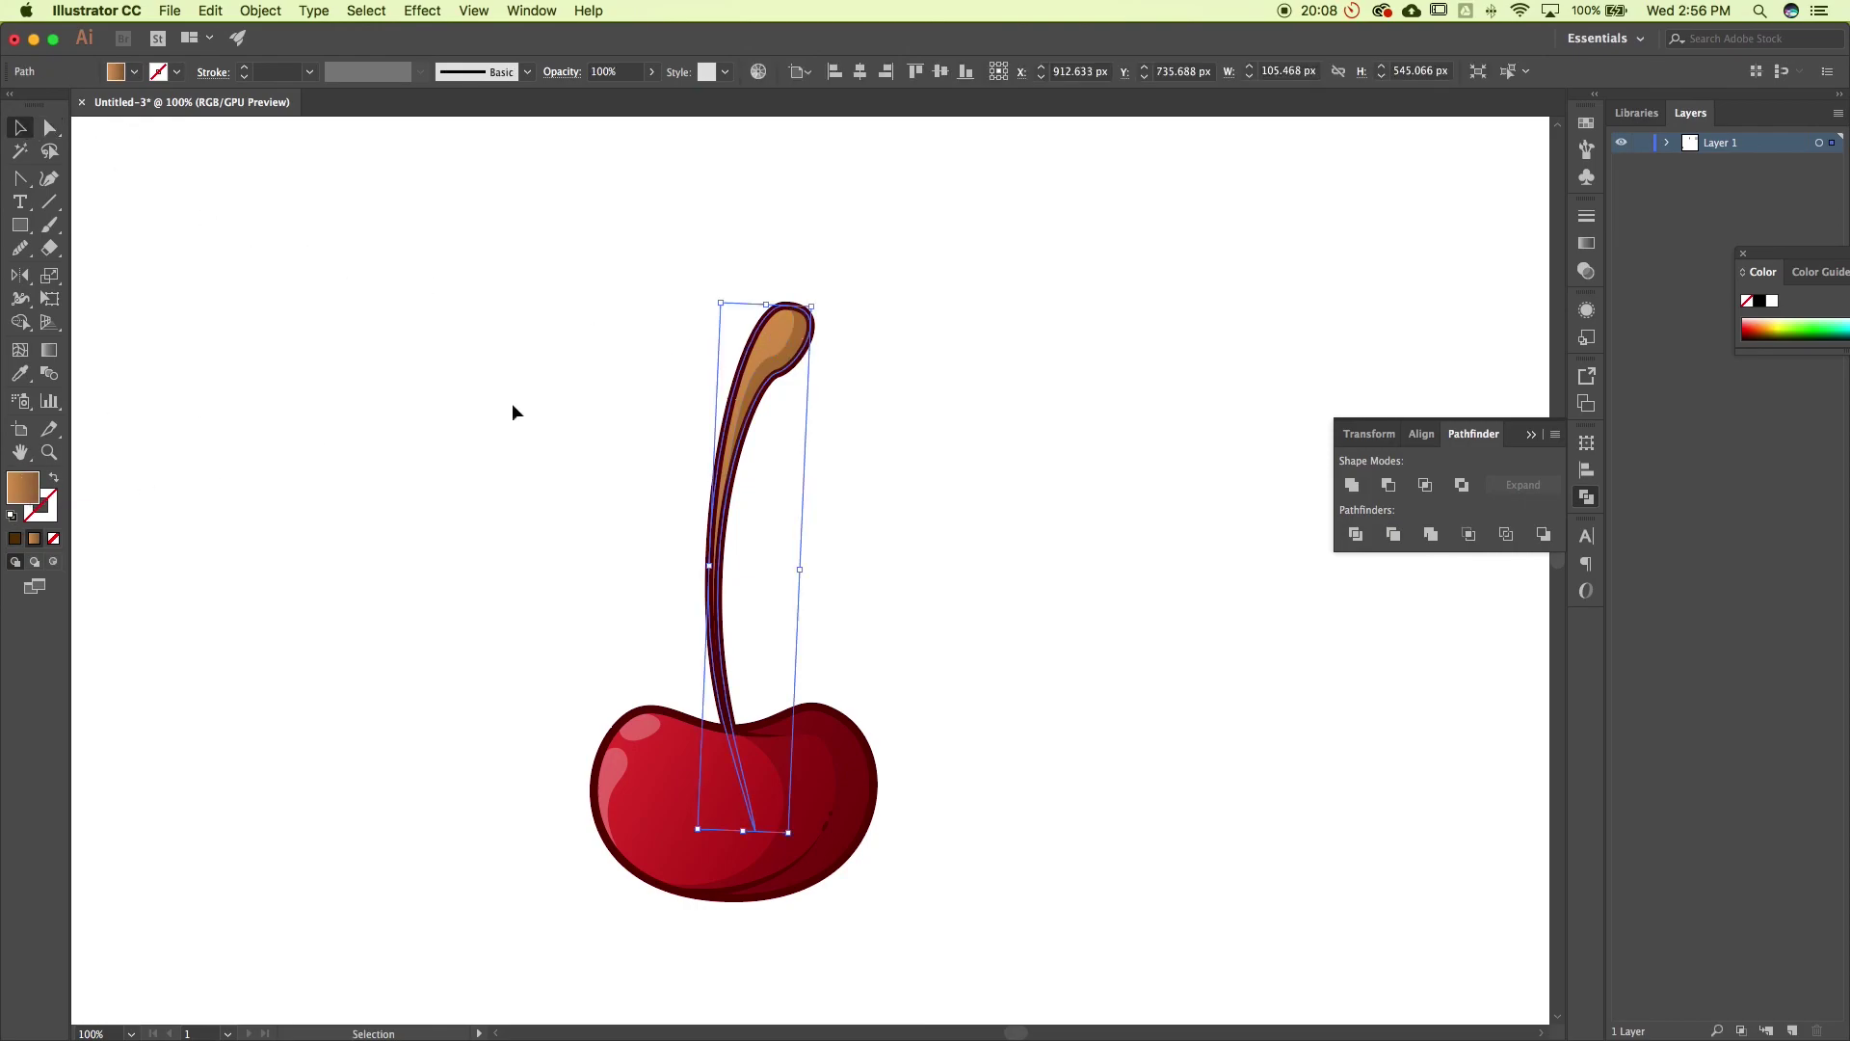
pyautogui.click(1588, 247)
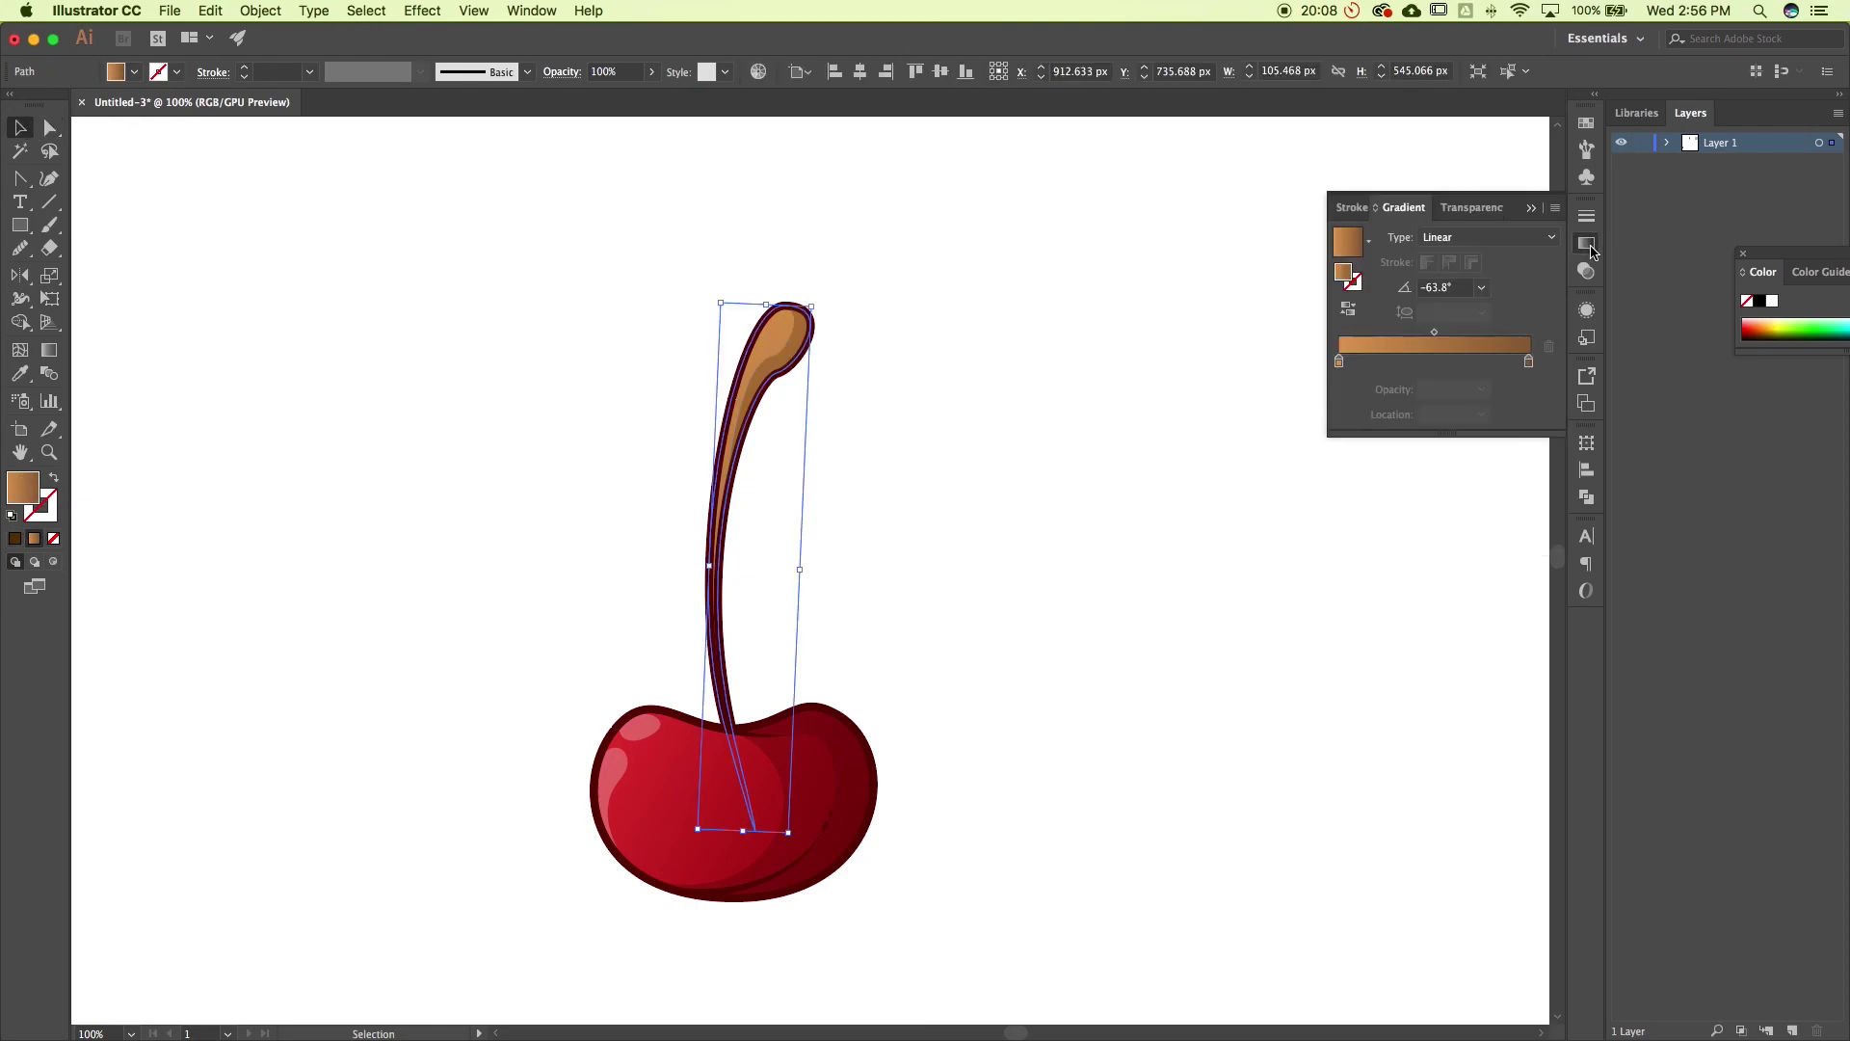
pyautogui.doubleClick(1340, 362)
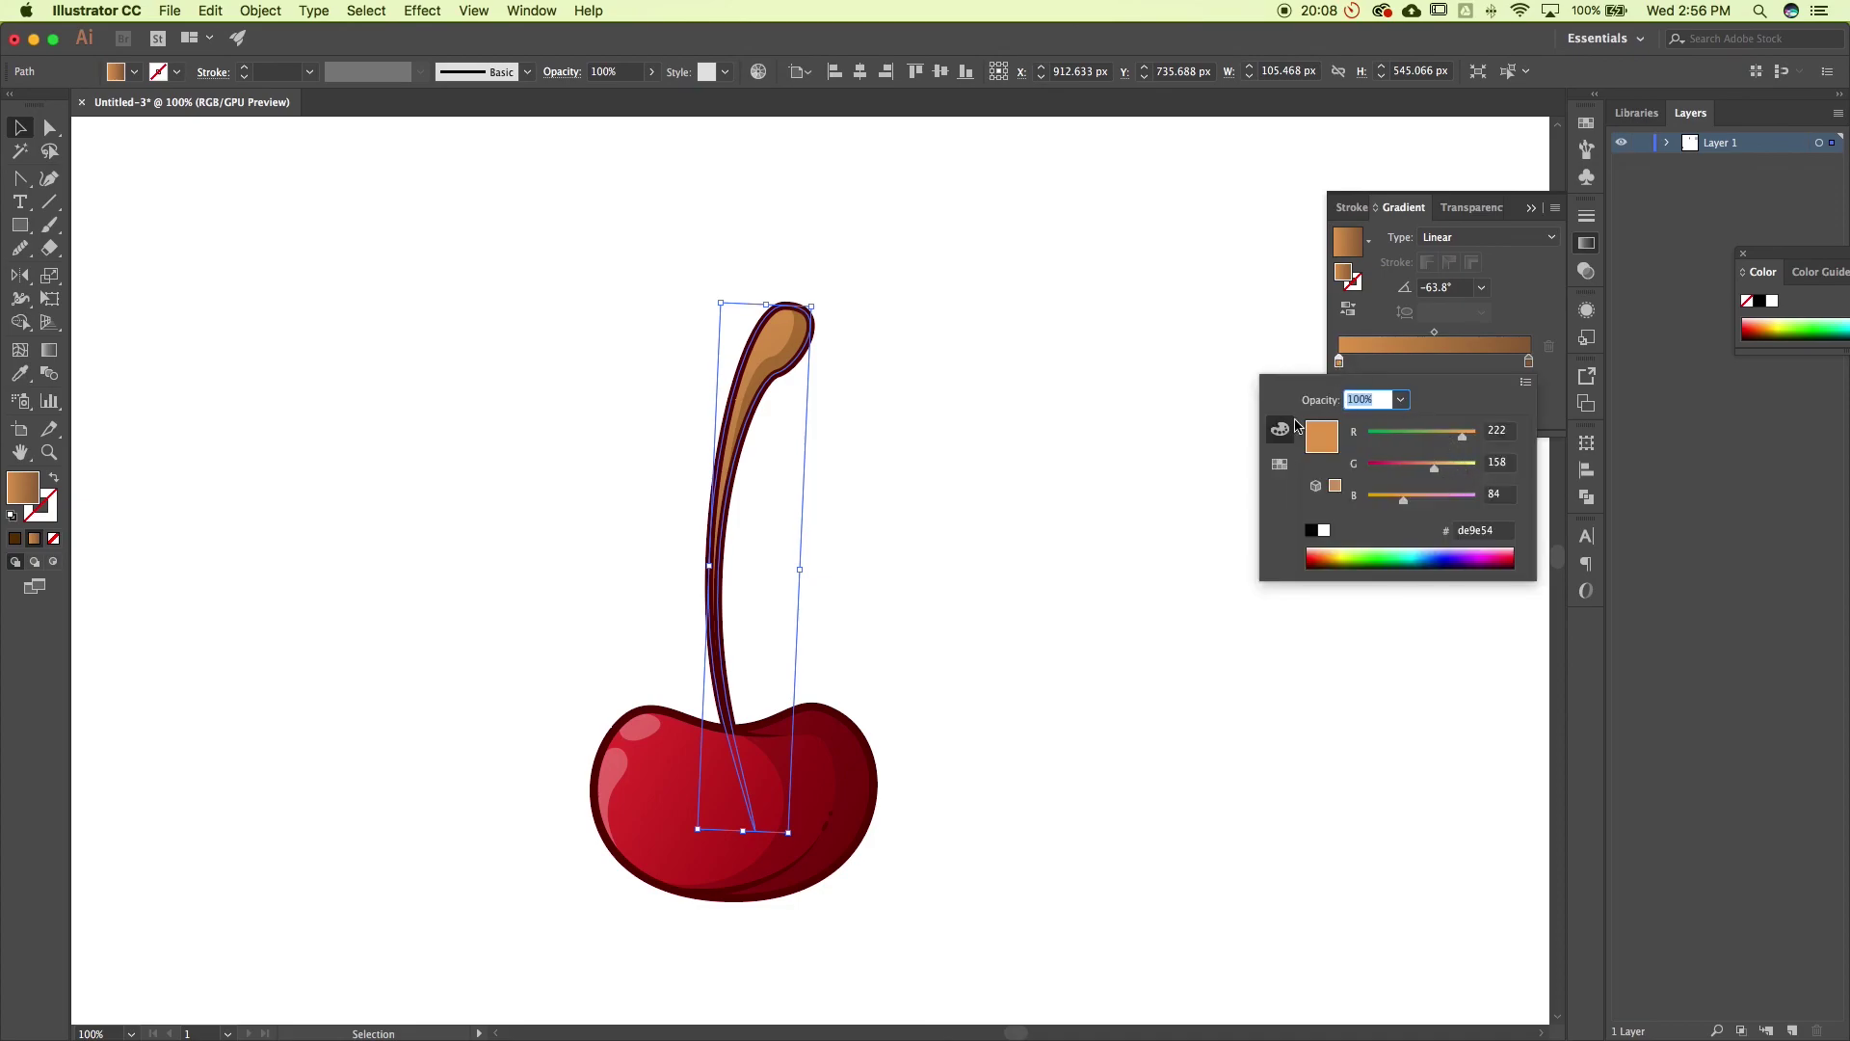
pyautogui.click(1280, 463)
pyautogui.click(1361, 450)
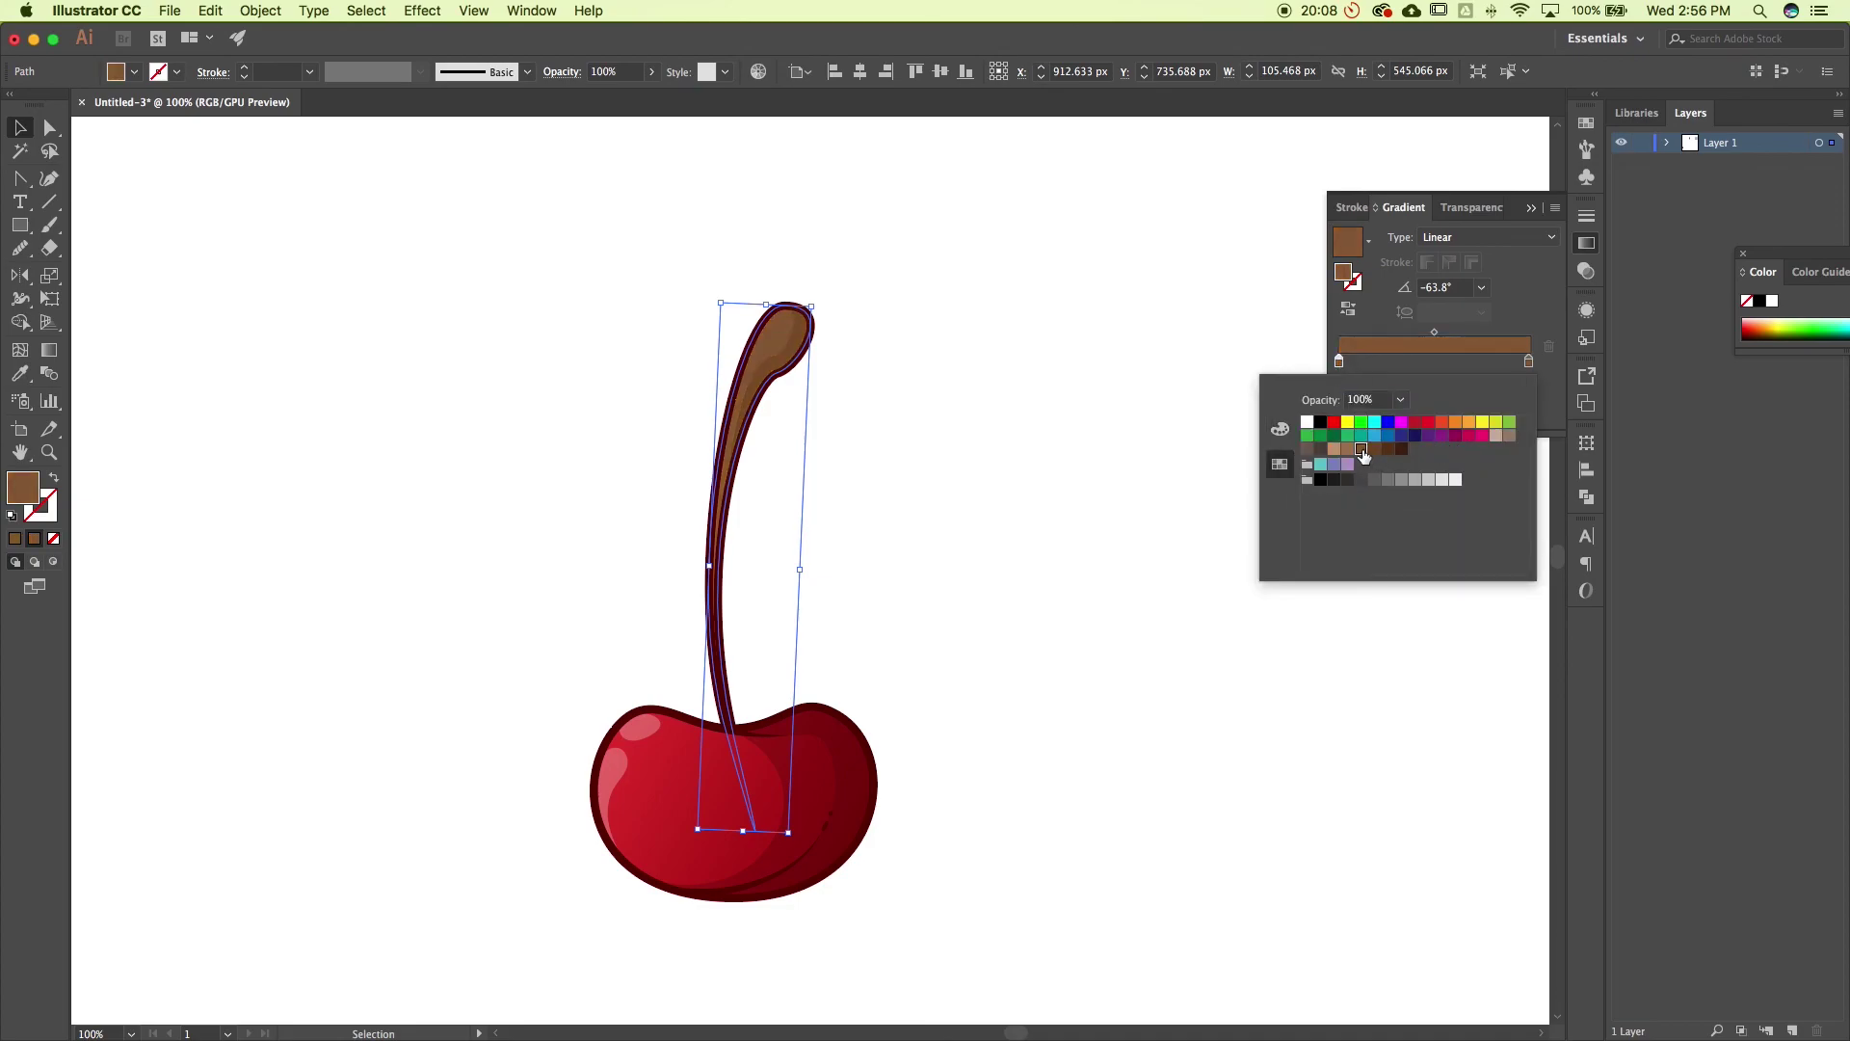
pyautogui.click(1341, 366)
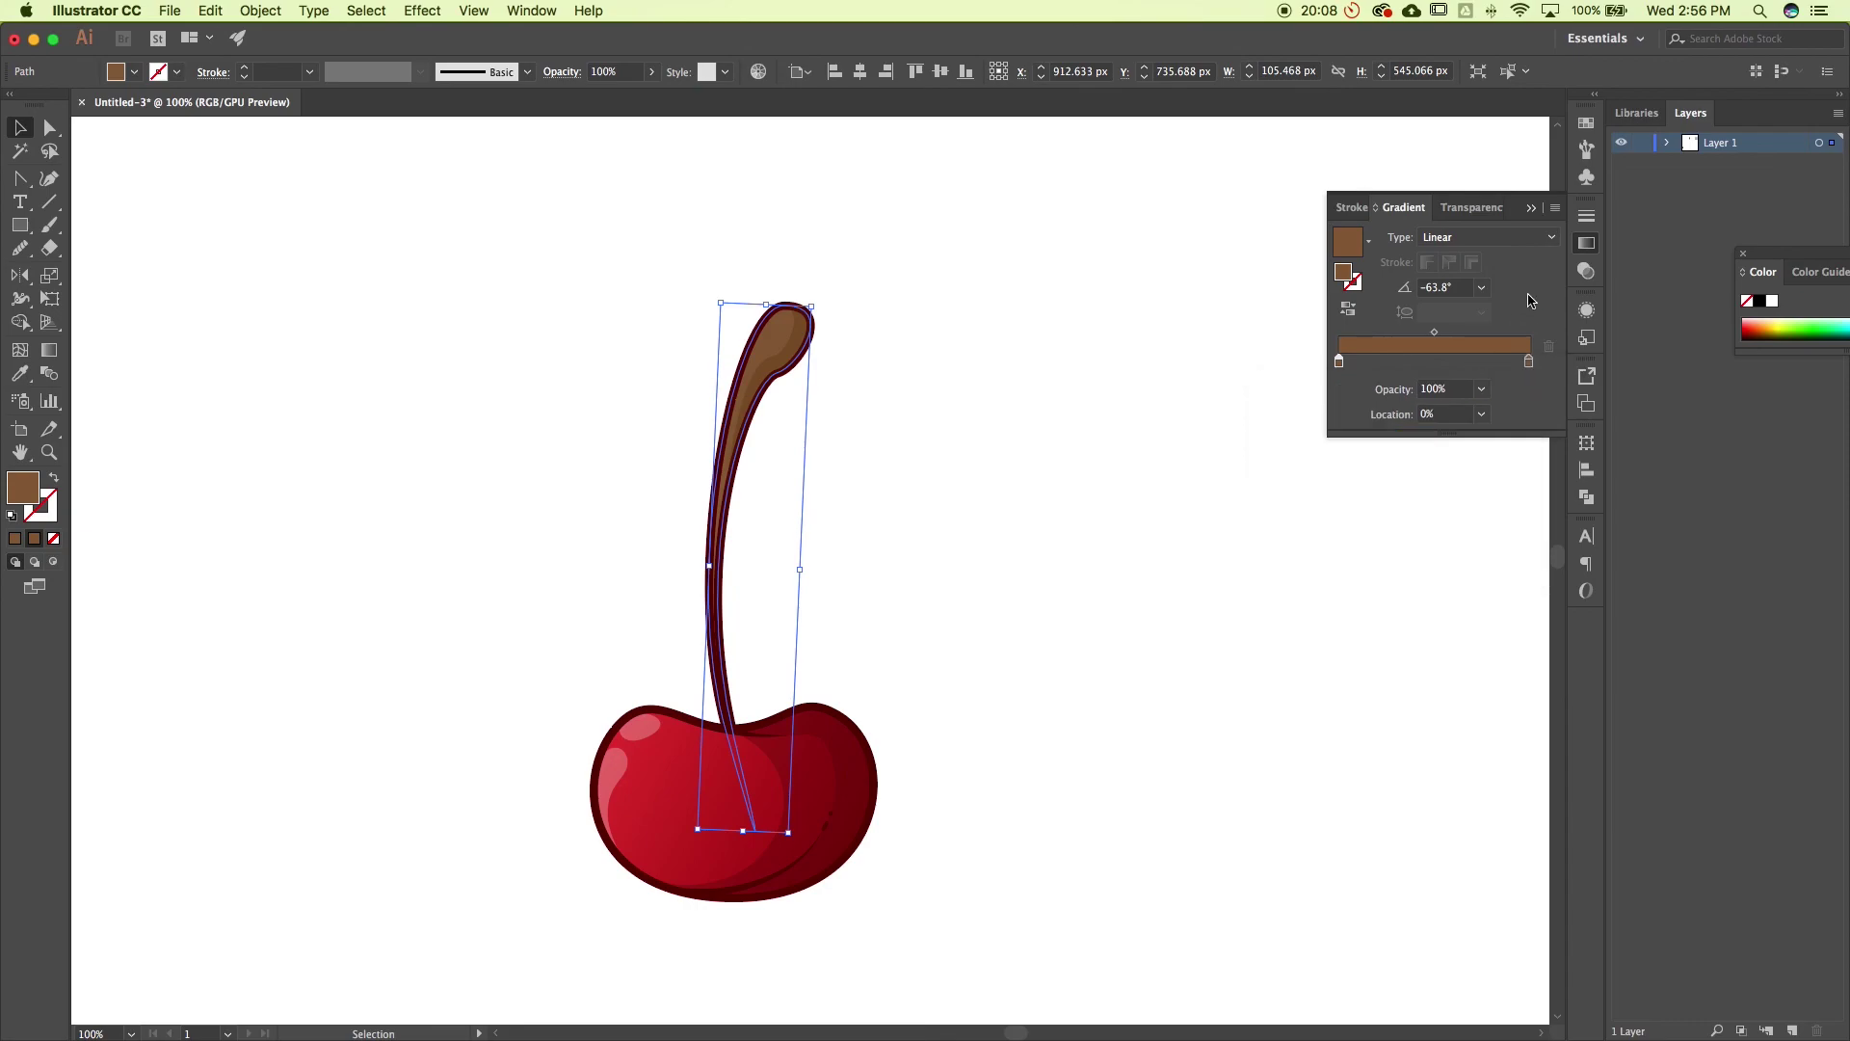
# Redden the left stop in RGB to a8592d (R168 G89 B45)
pyautogui.doubleClick(1339, 364)
pyautogui.click(1280, 429)
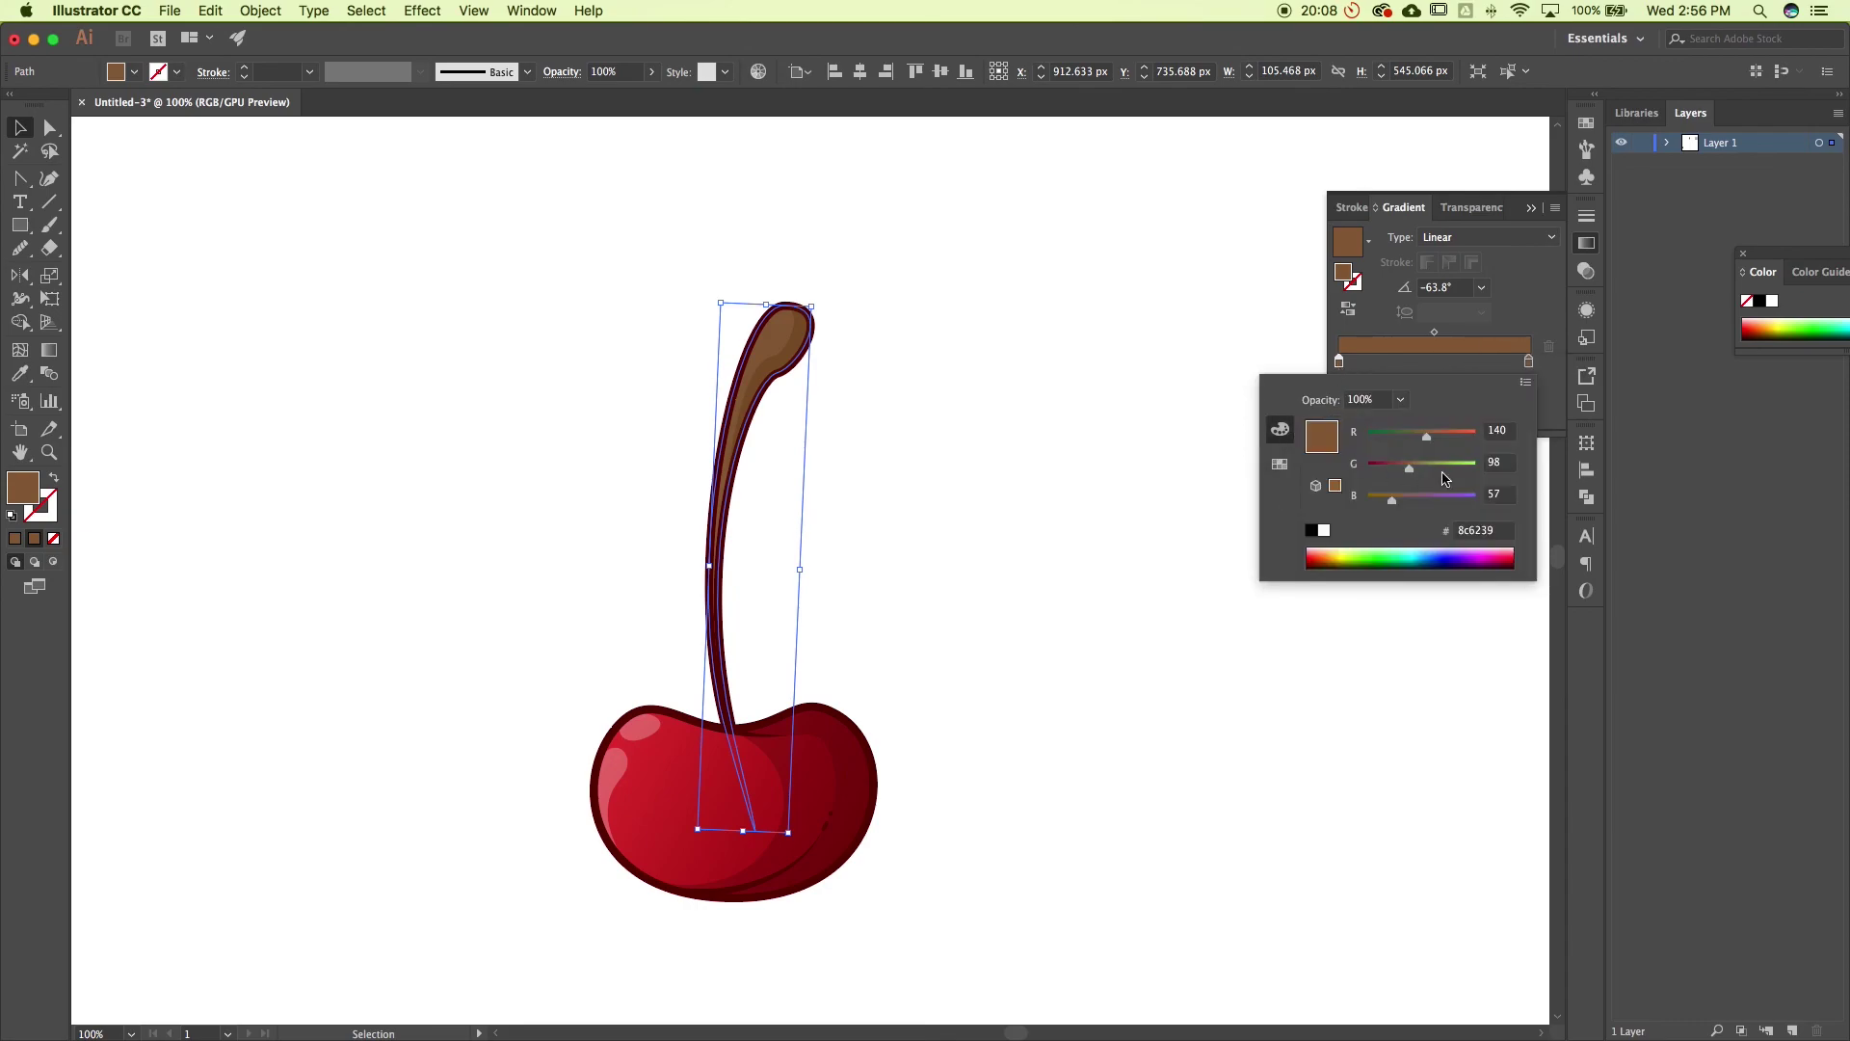
pyautogui.moveTo(1430, 442); pyautogui.dragTo(1387, 507)
pyautogui.click(1065, 626)
pyautogui.click(1110, 596)
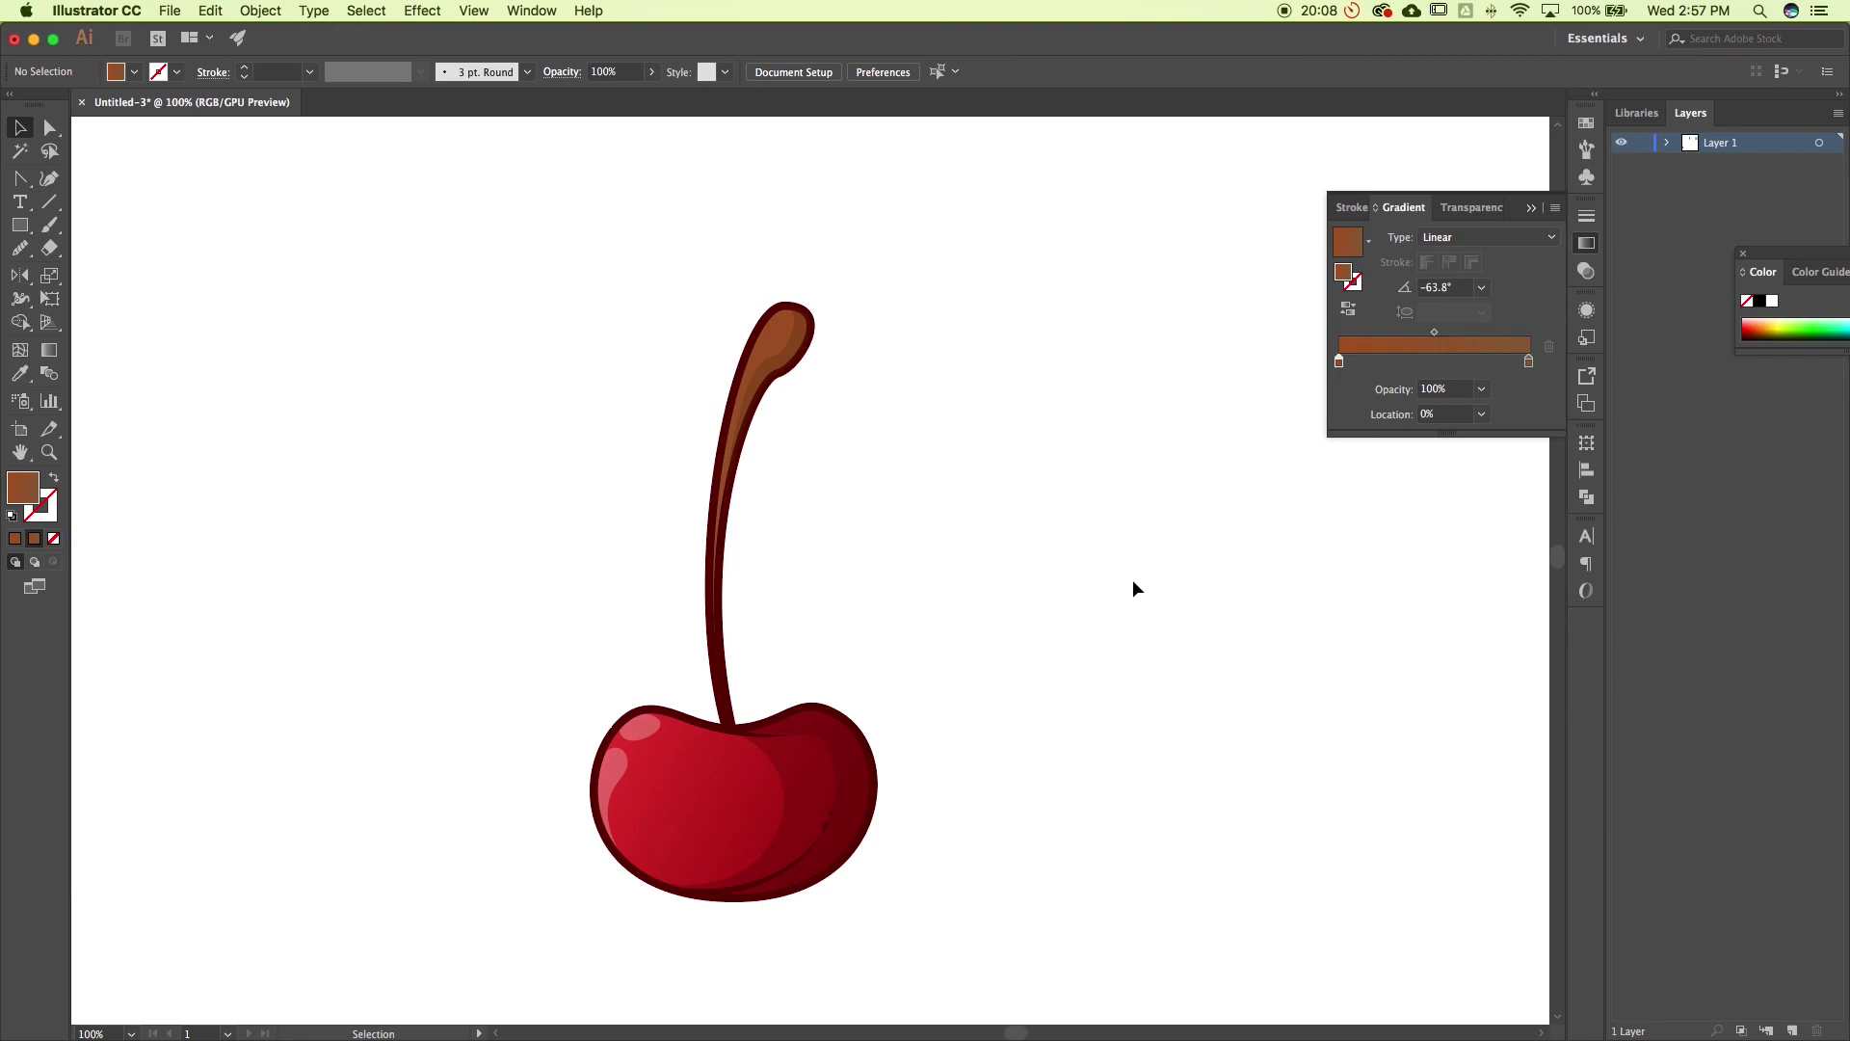
# Rotate the stem about 4° and shift it slightly up-right, then deselect and zoom to 150%
pyautogui.press('super+minus')
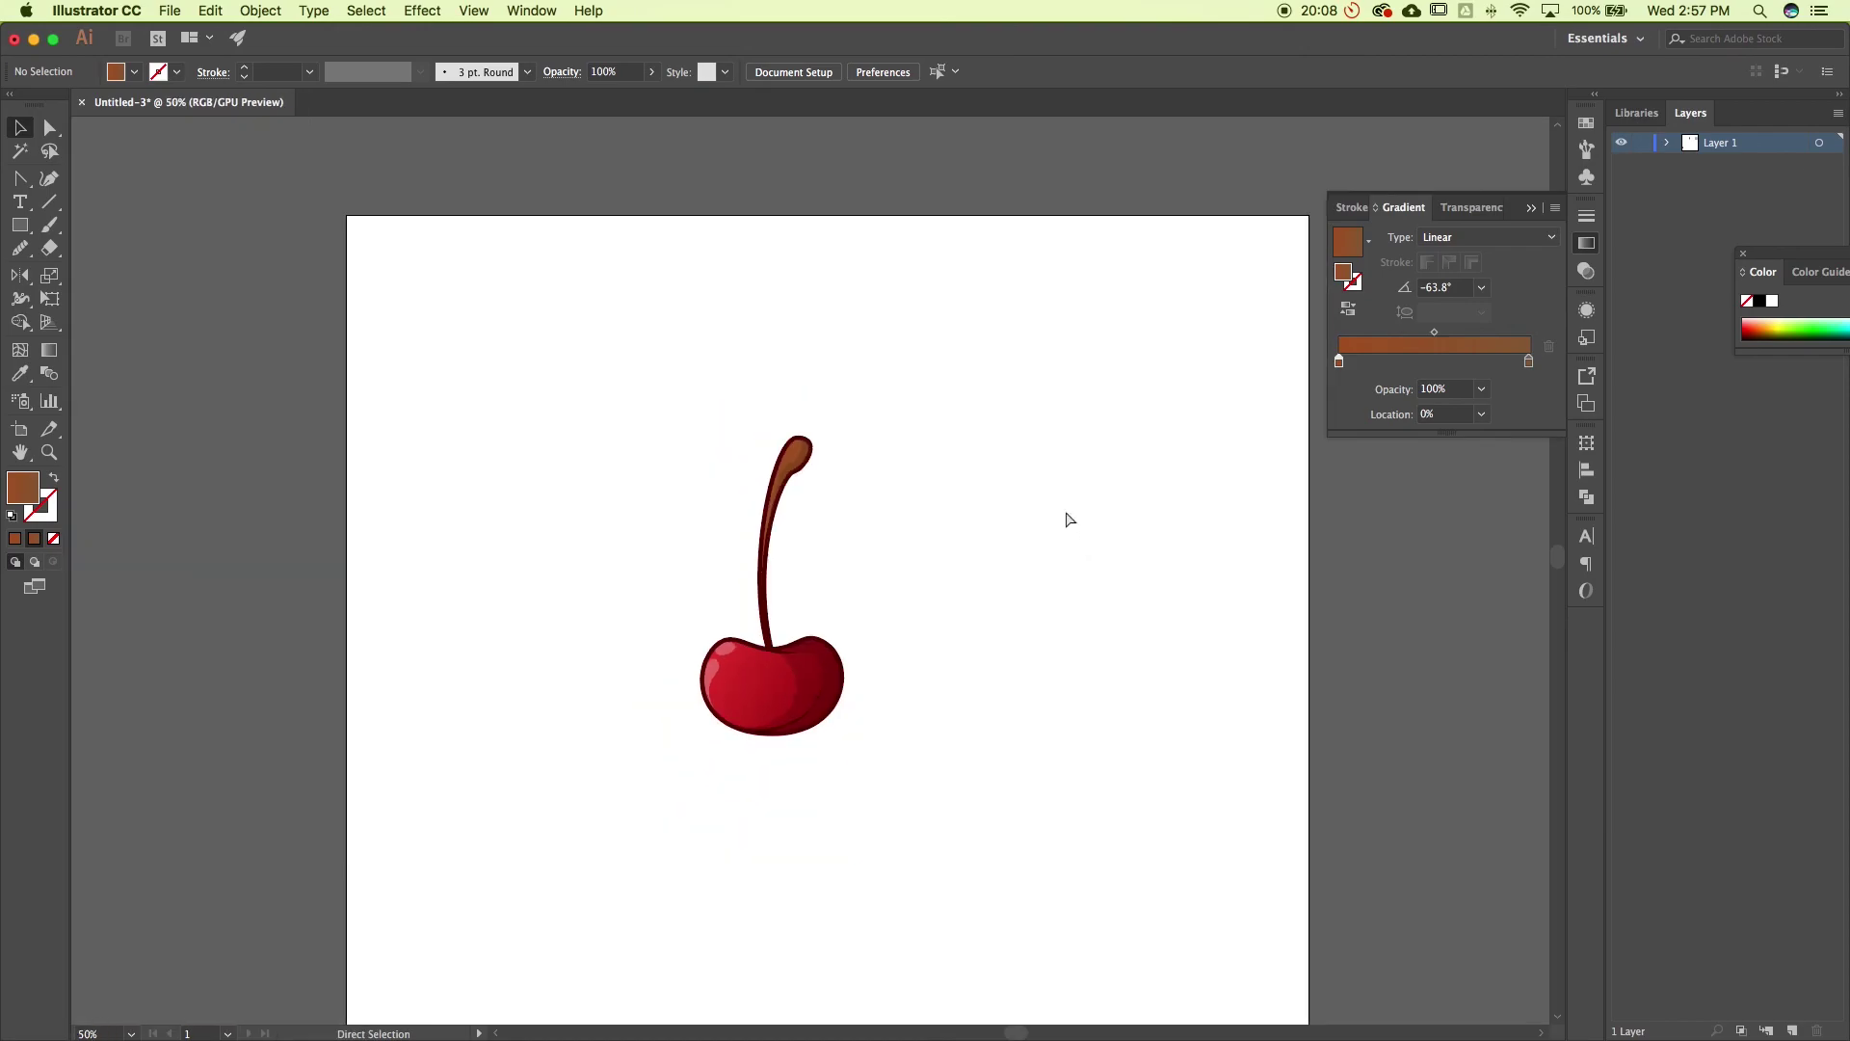
pyautogui.press('super+equal')
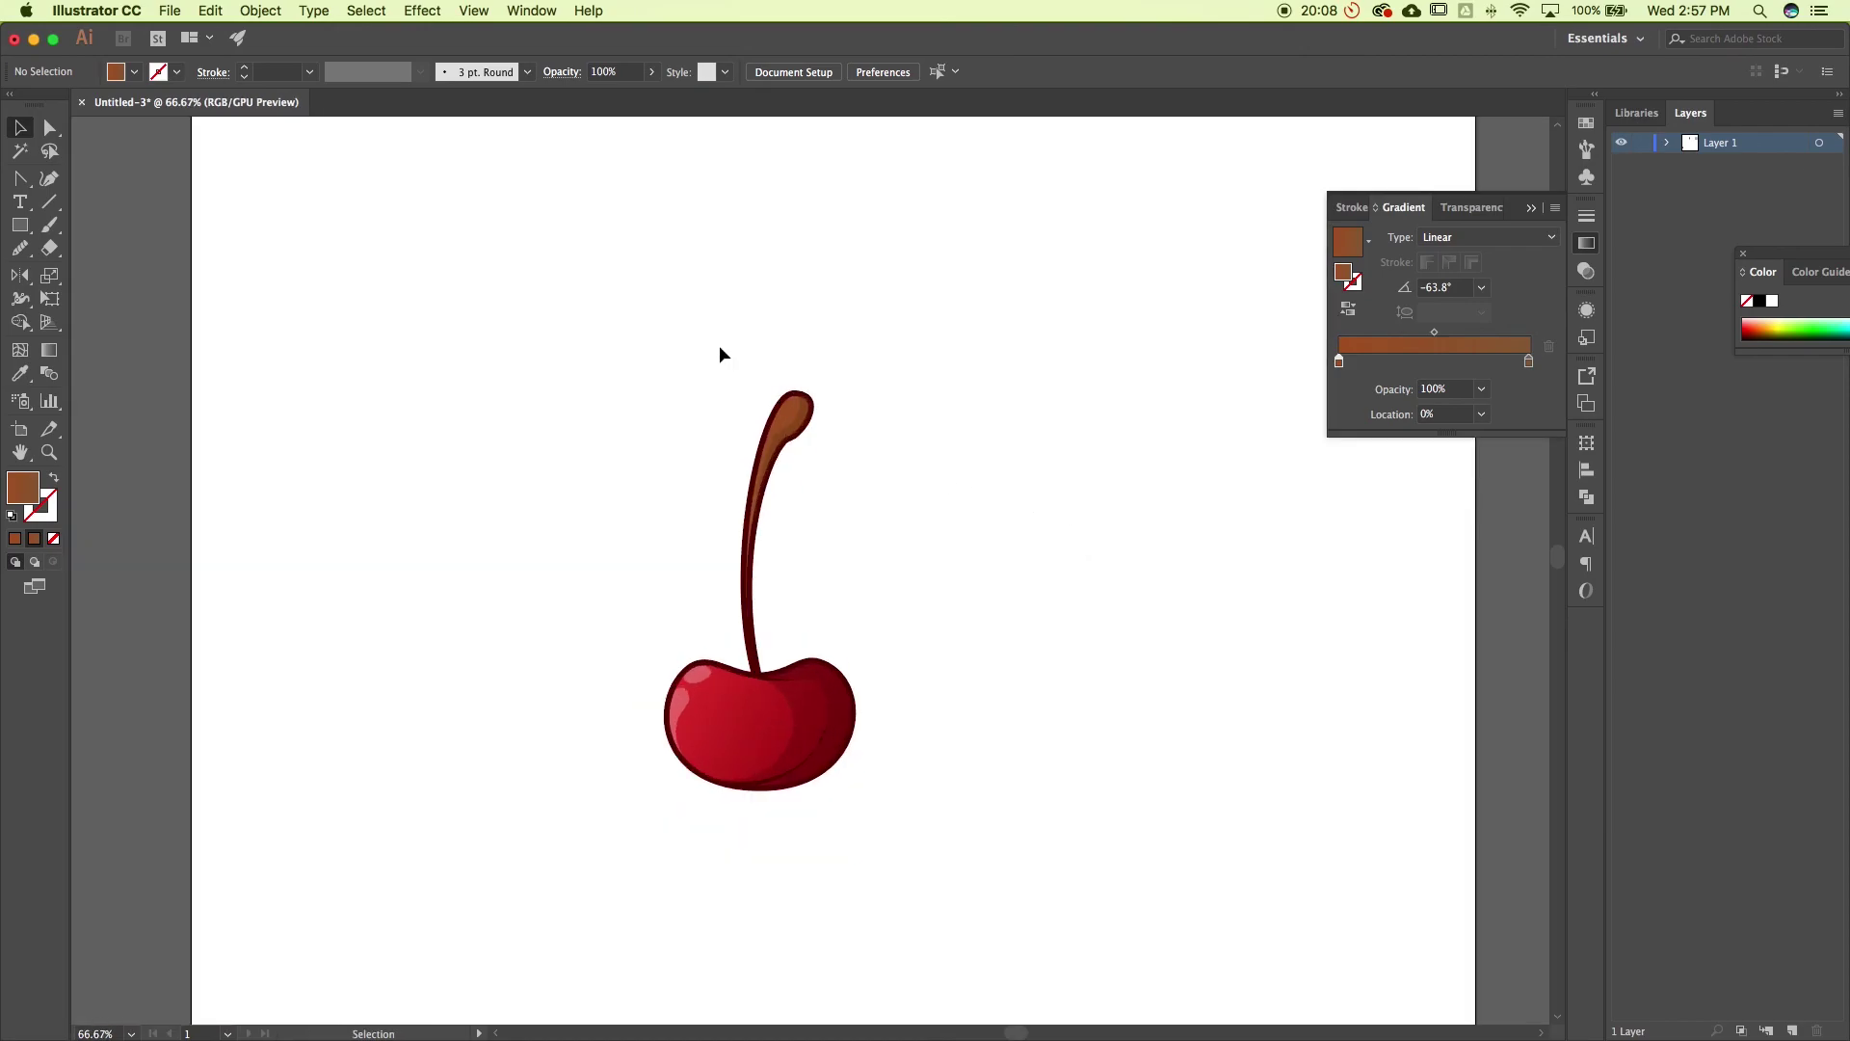
pyautogui.moveTo(698, 345); pyautogui.dragTo(863, 463)
pyautogui.moveTo(822, 386); pyautogui.dragTo(803, 426)
pyautogui.click(761, 399)
pyautogui.click(1028, 714)
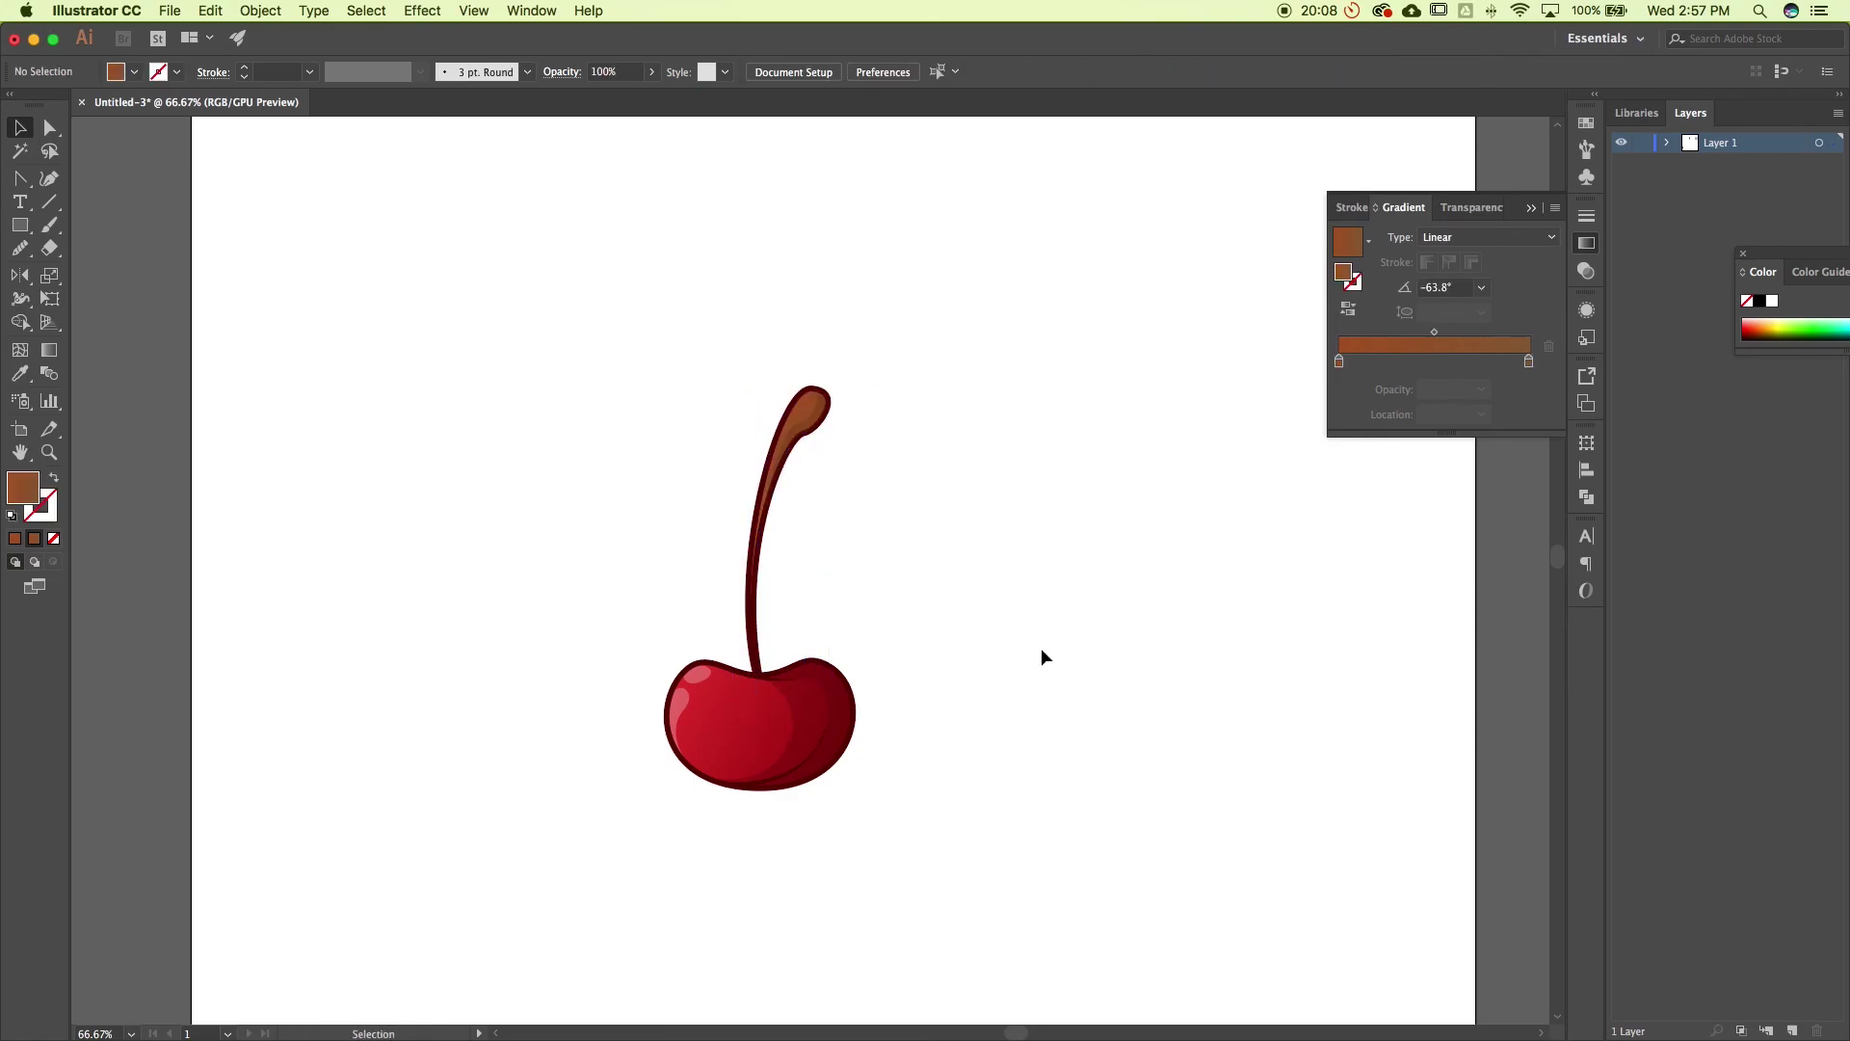
pyautogui.scroll(-2, 1041, 648)
pyautogui.scroll(3, 1041, 647)
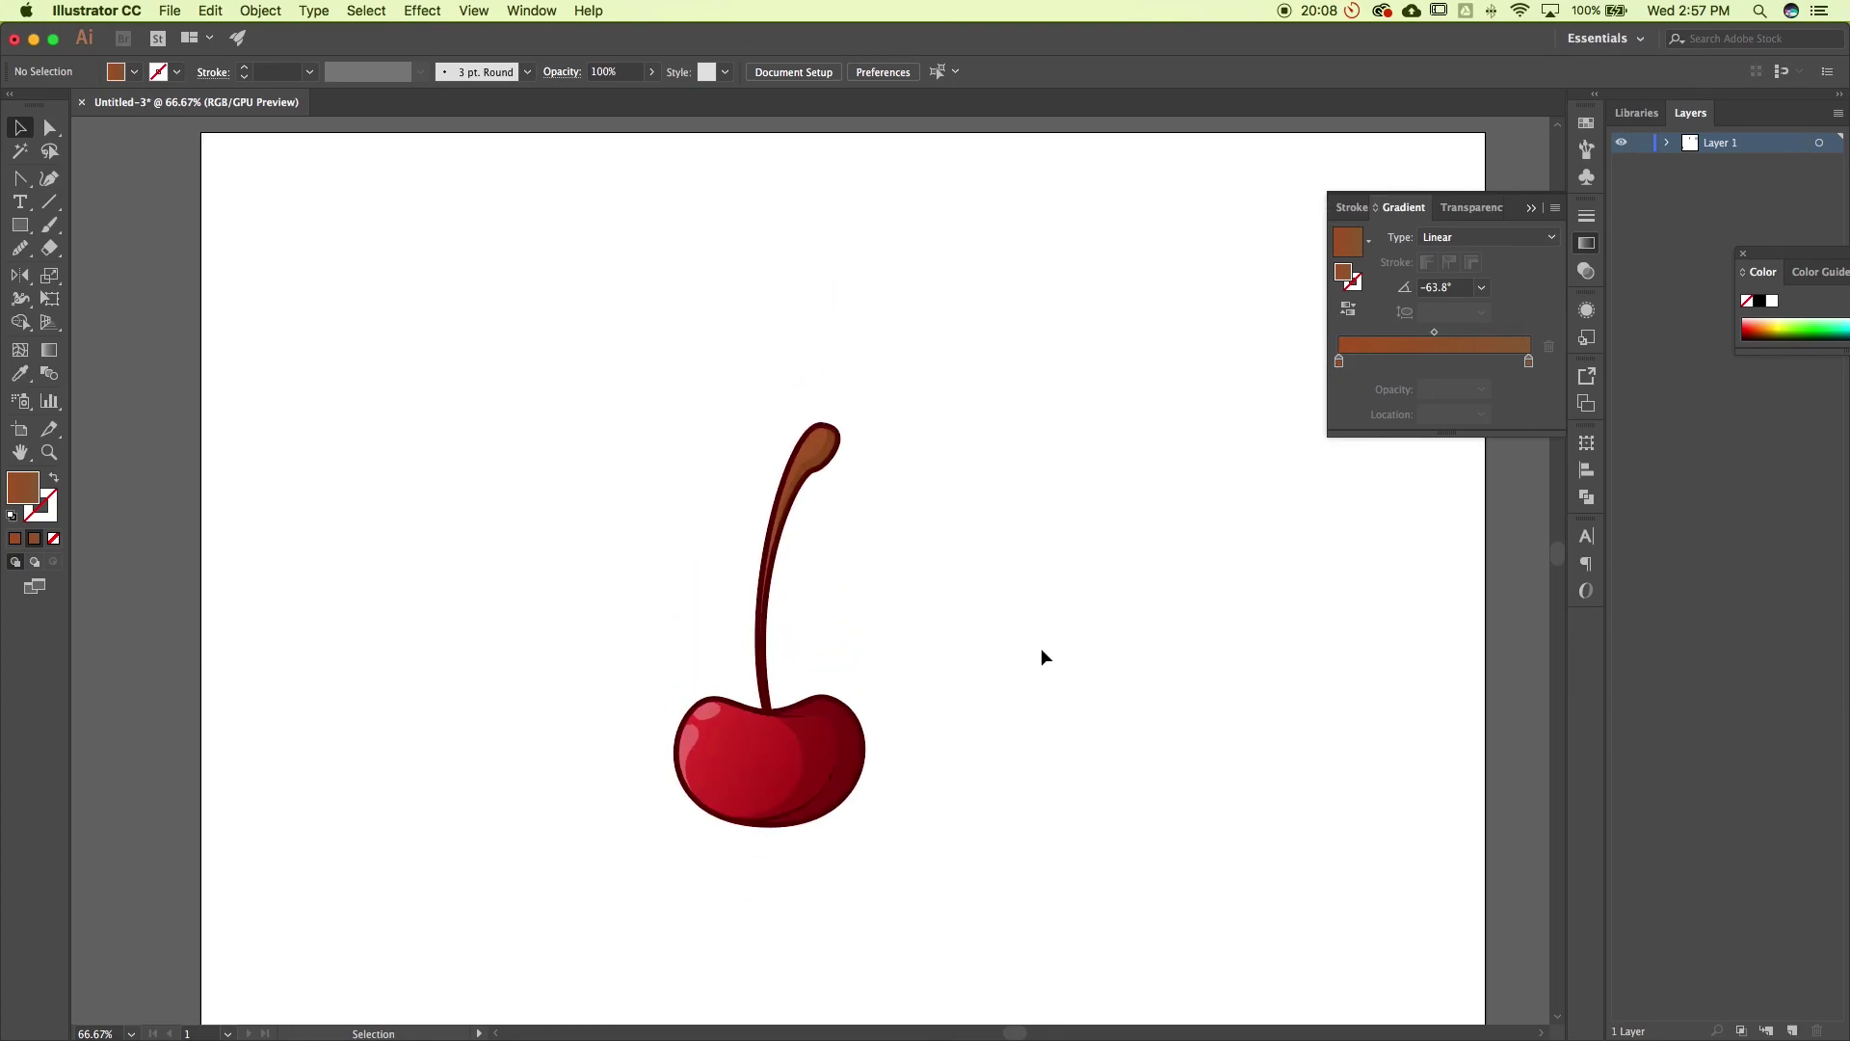
pyautogui.press('super+equal')
pyautogui.press('super+equal')
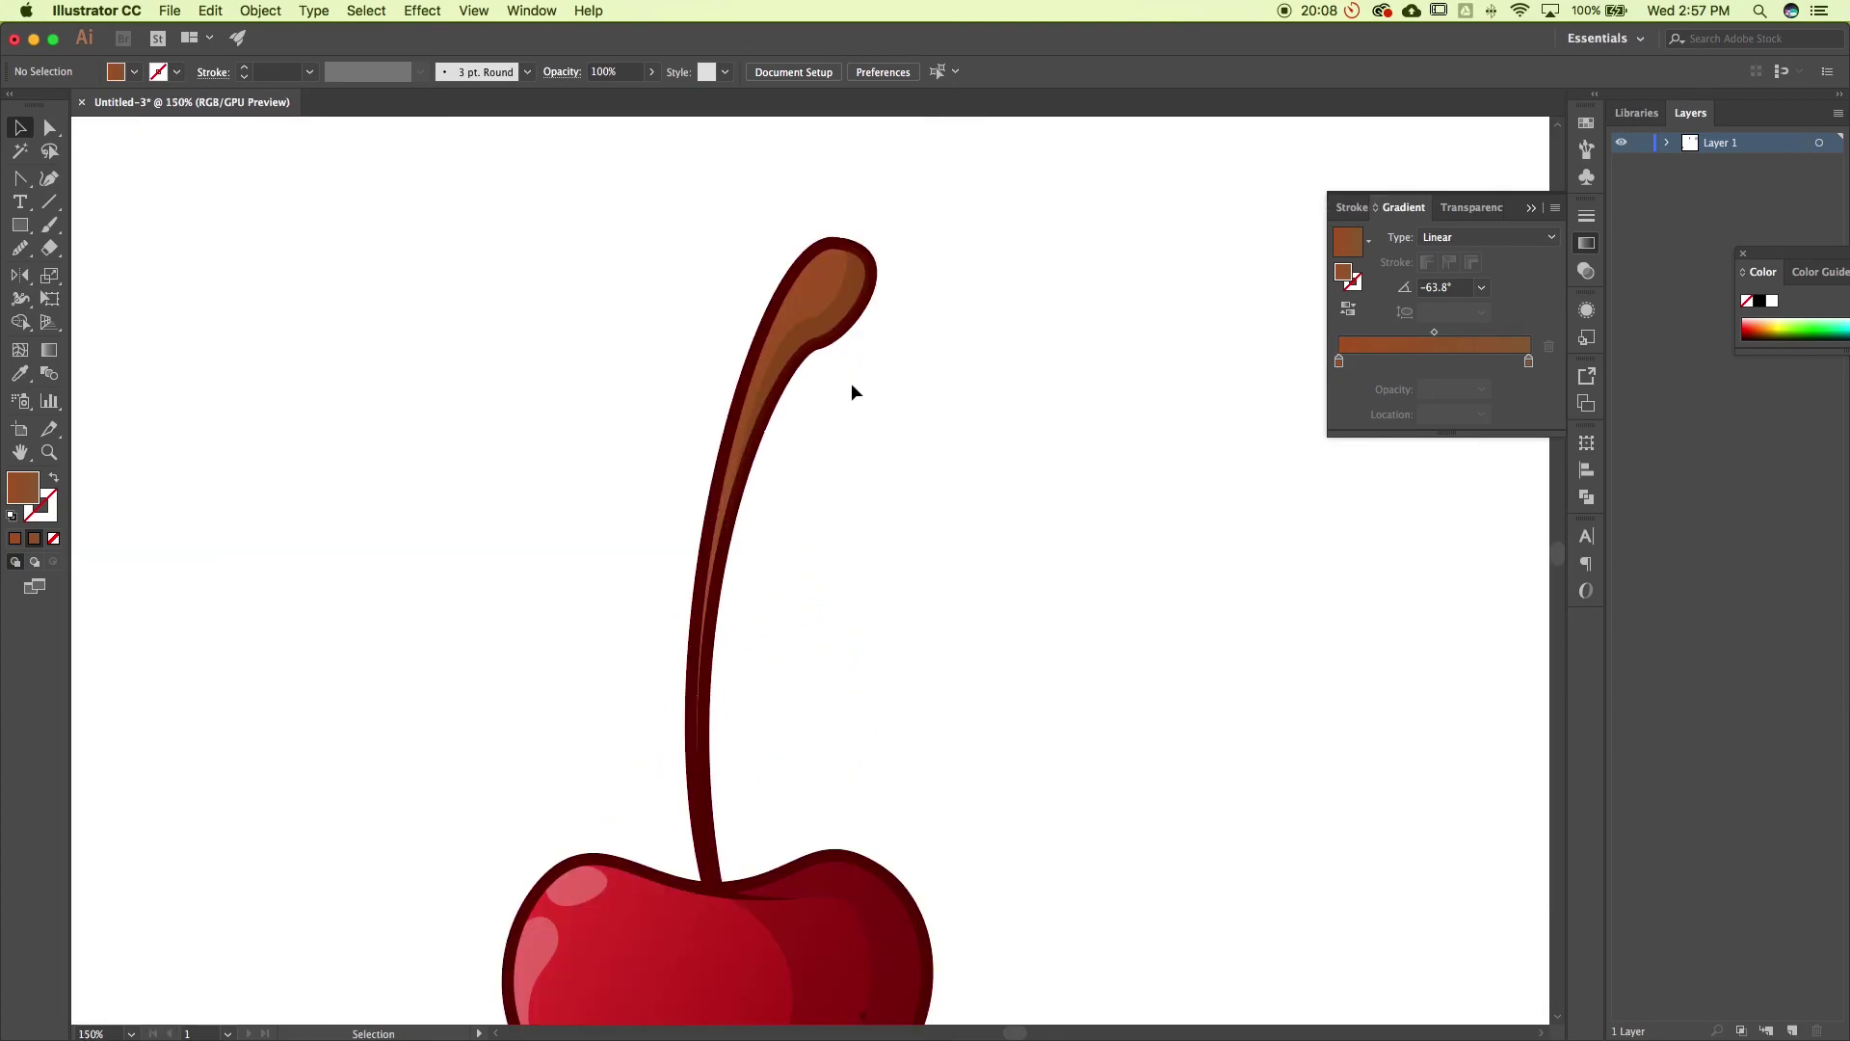
# Sketch a curved Pen path along the stem, then end and deselect it
pyautogui.moveTo(19, 179); pyautogui.dragTo(73, 176)
pyautogui.moveTo(709, 526); pyautogui.dragTo(748, 397)
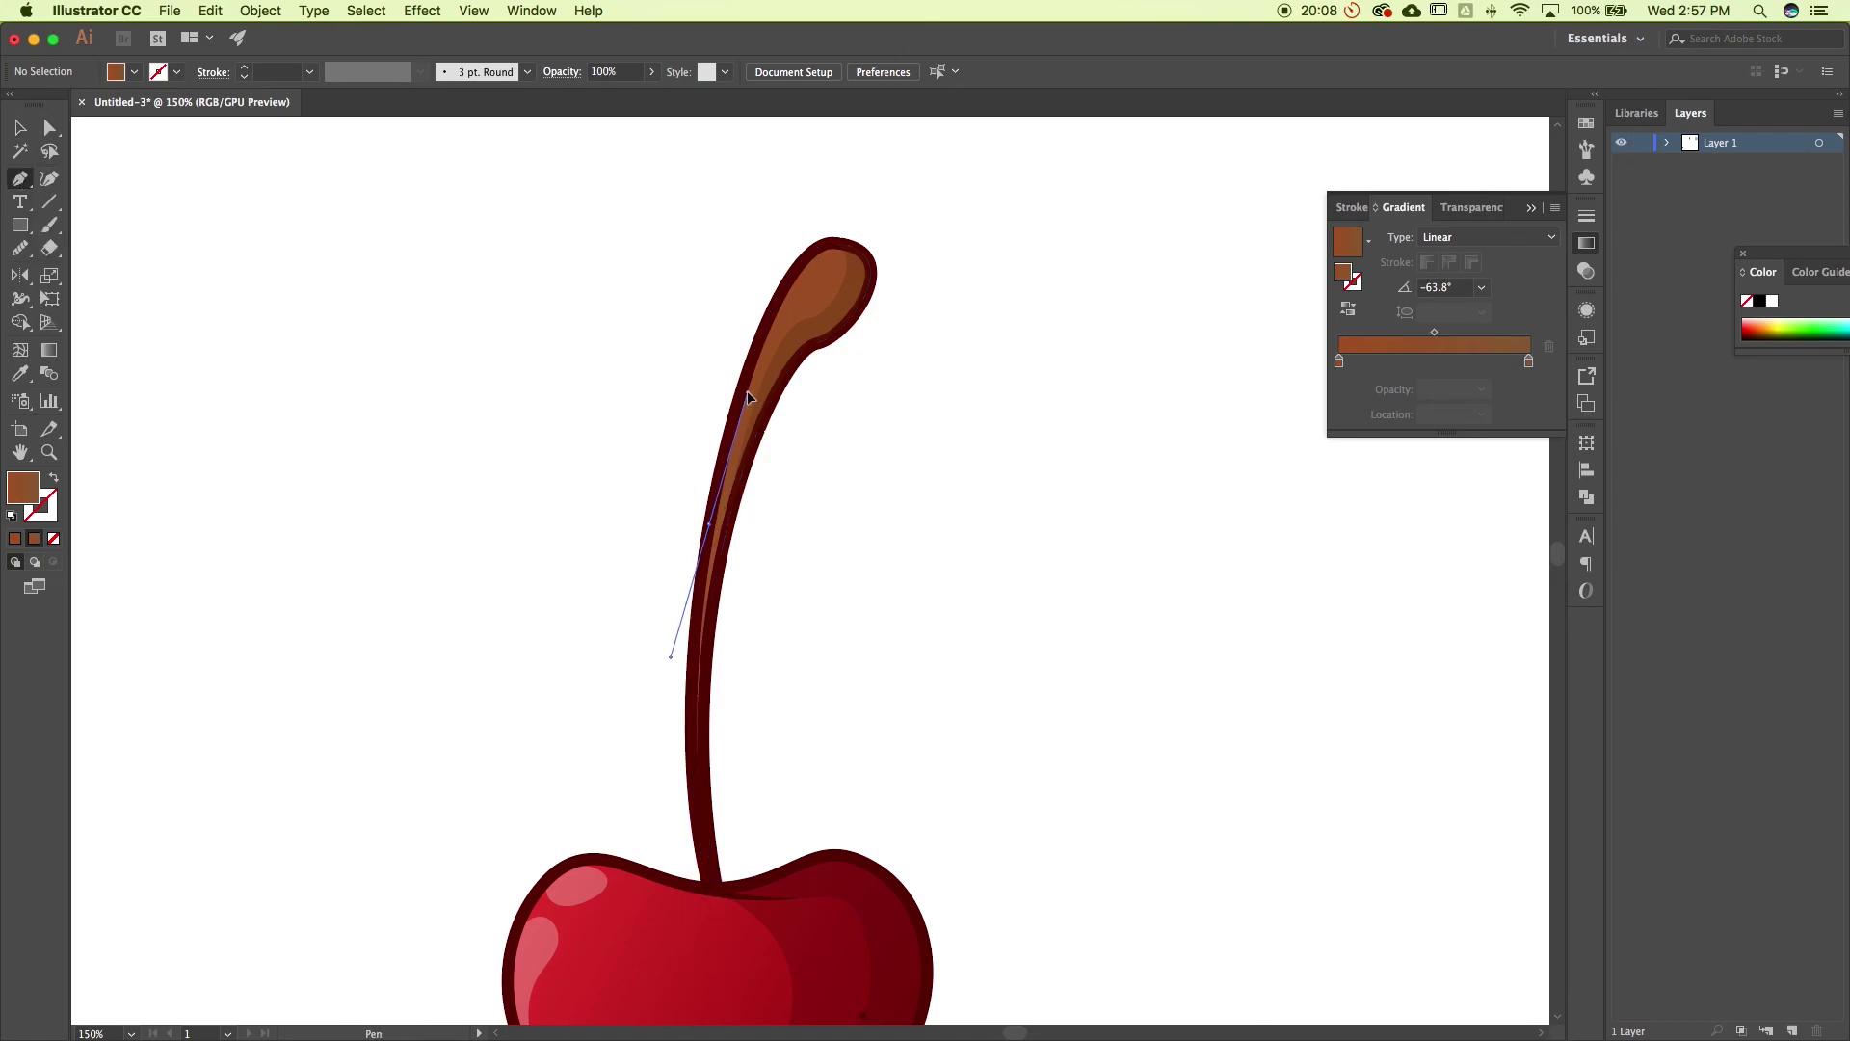
pyautogui.moveTo(775, 309); pyautogui.dragTo(793, 234)
pyautogui.press('super+shift+a')
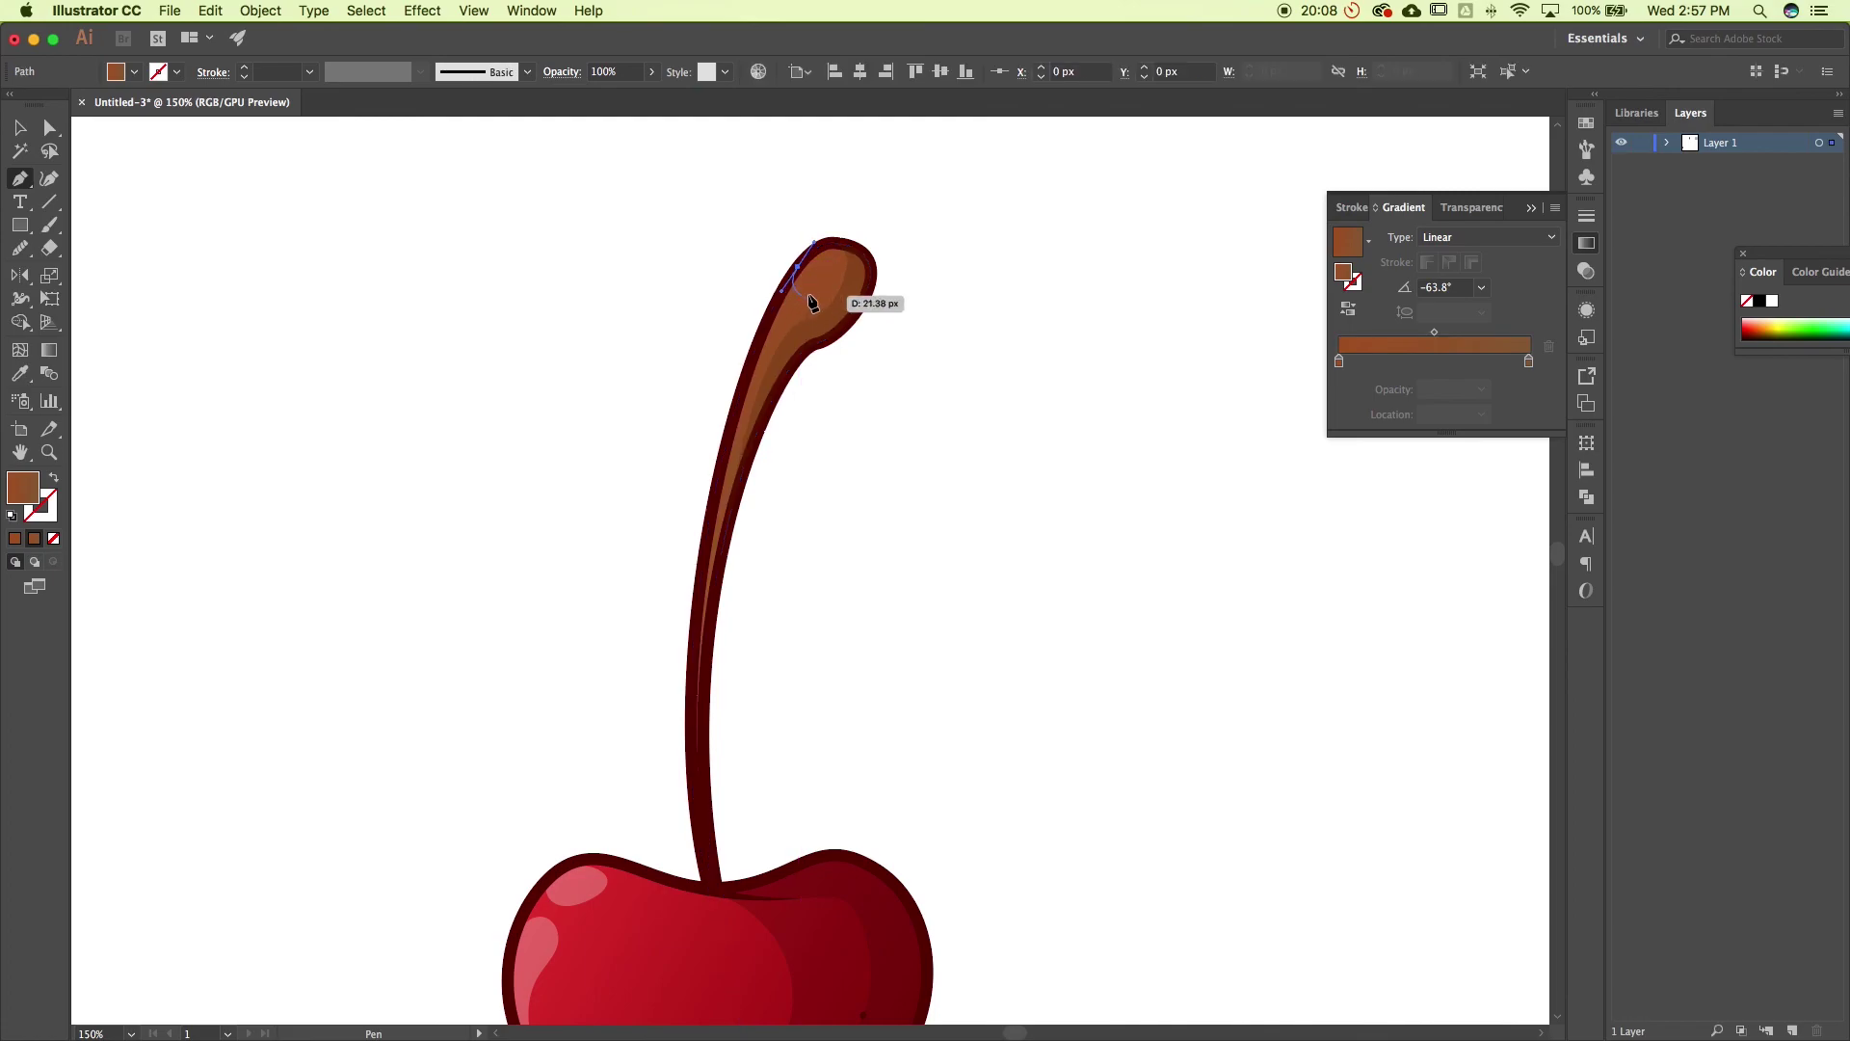
# Draw a small closed shape at the stem tip and give it the cherry highlight's 30% white look
pyautogui.moveTo(814, 291); pyautogui.dragTo(768, 281)
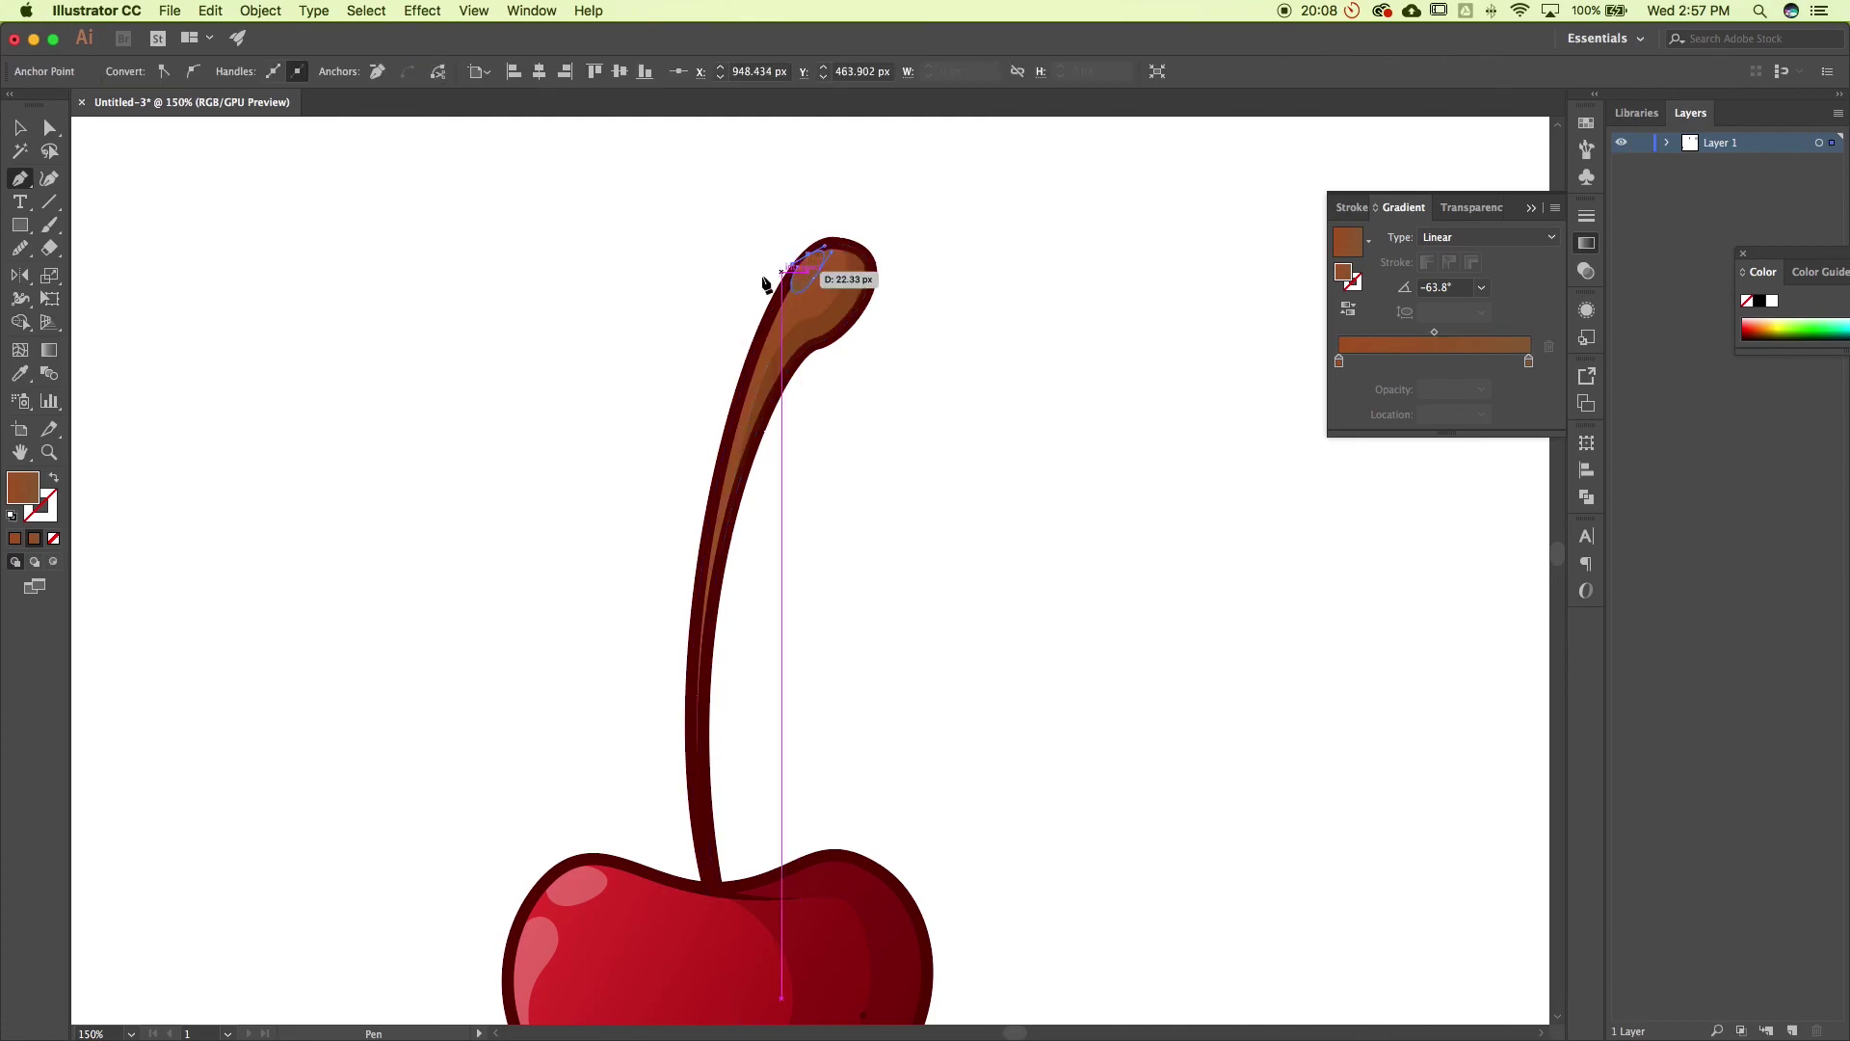
pyautogui.click(795, 267)
pyautogui.click(21, 127)
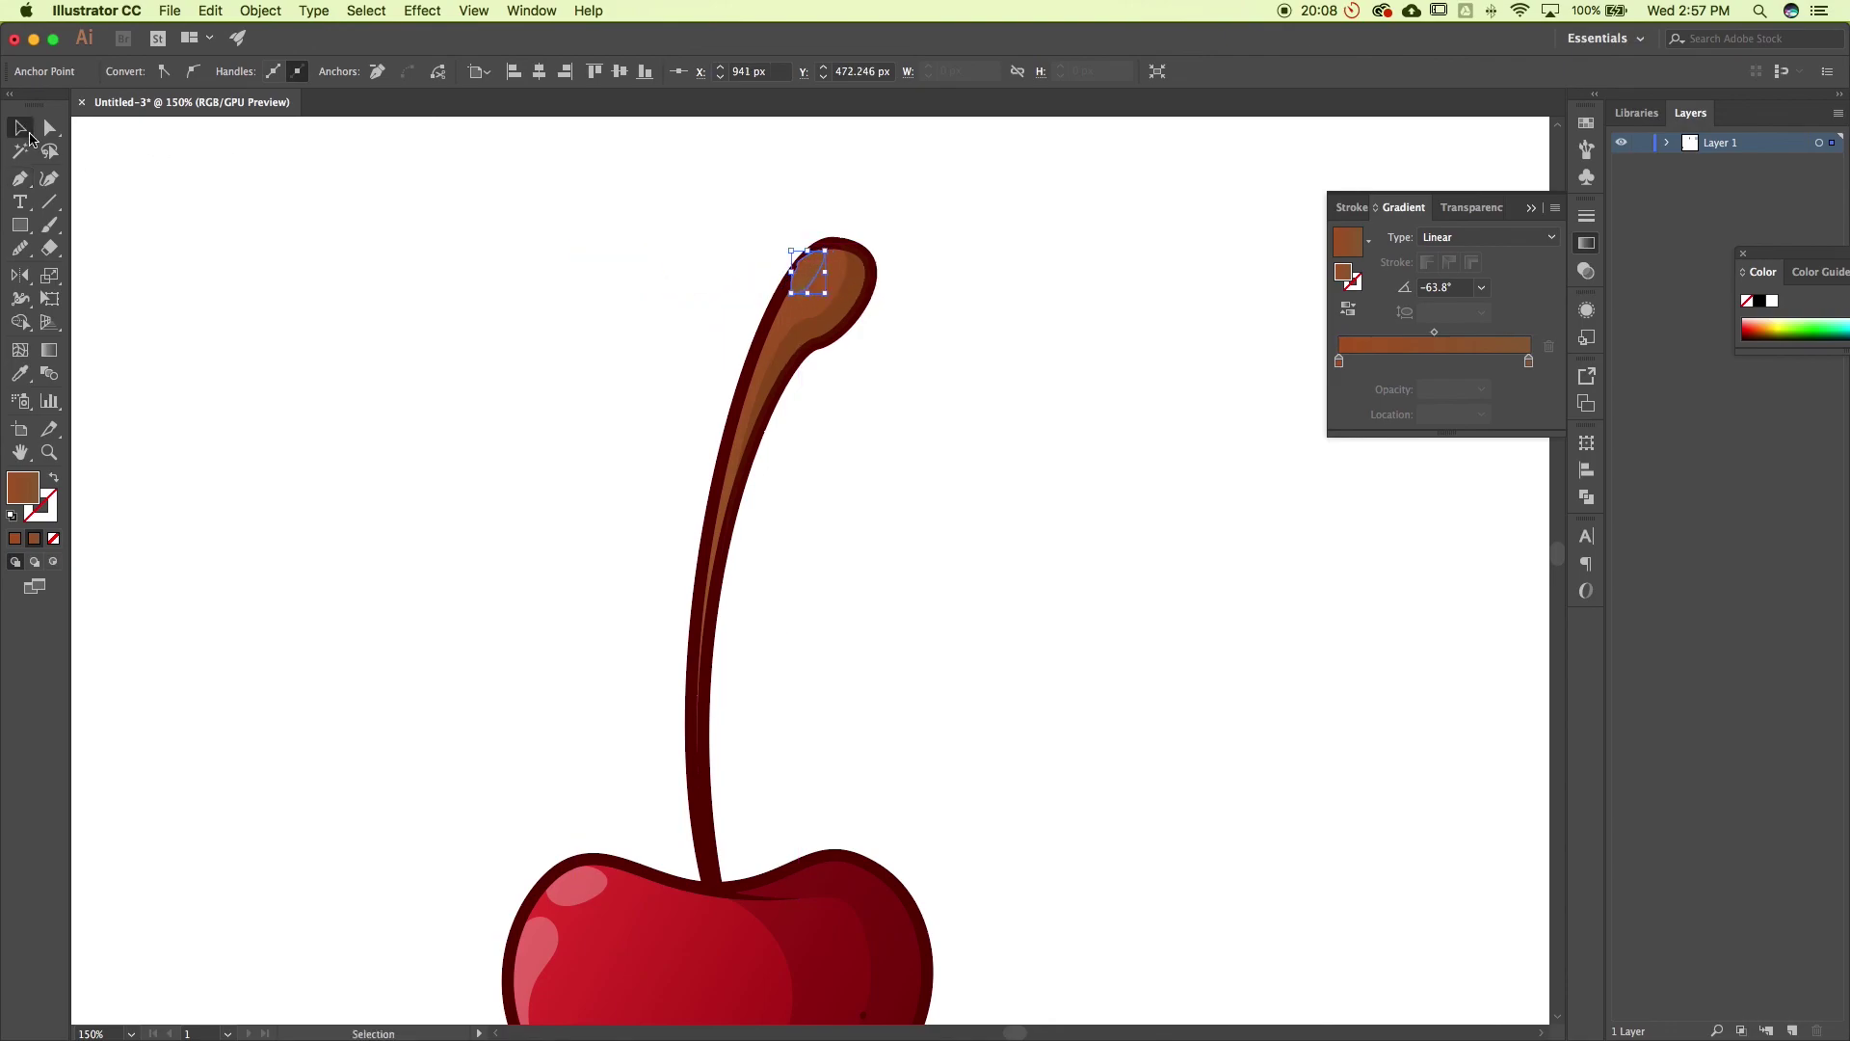
pyautogui.press('i')
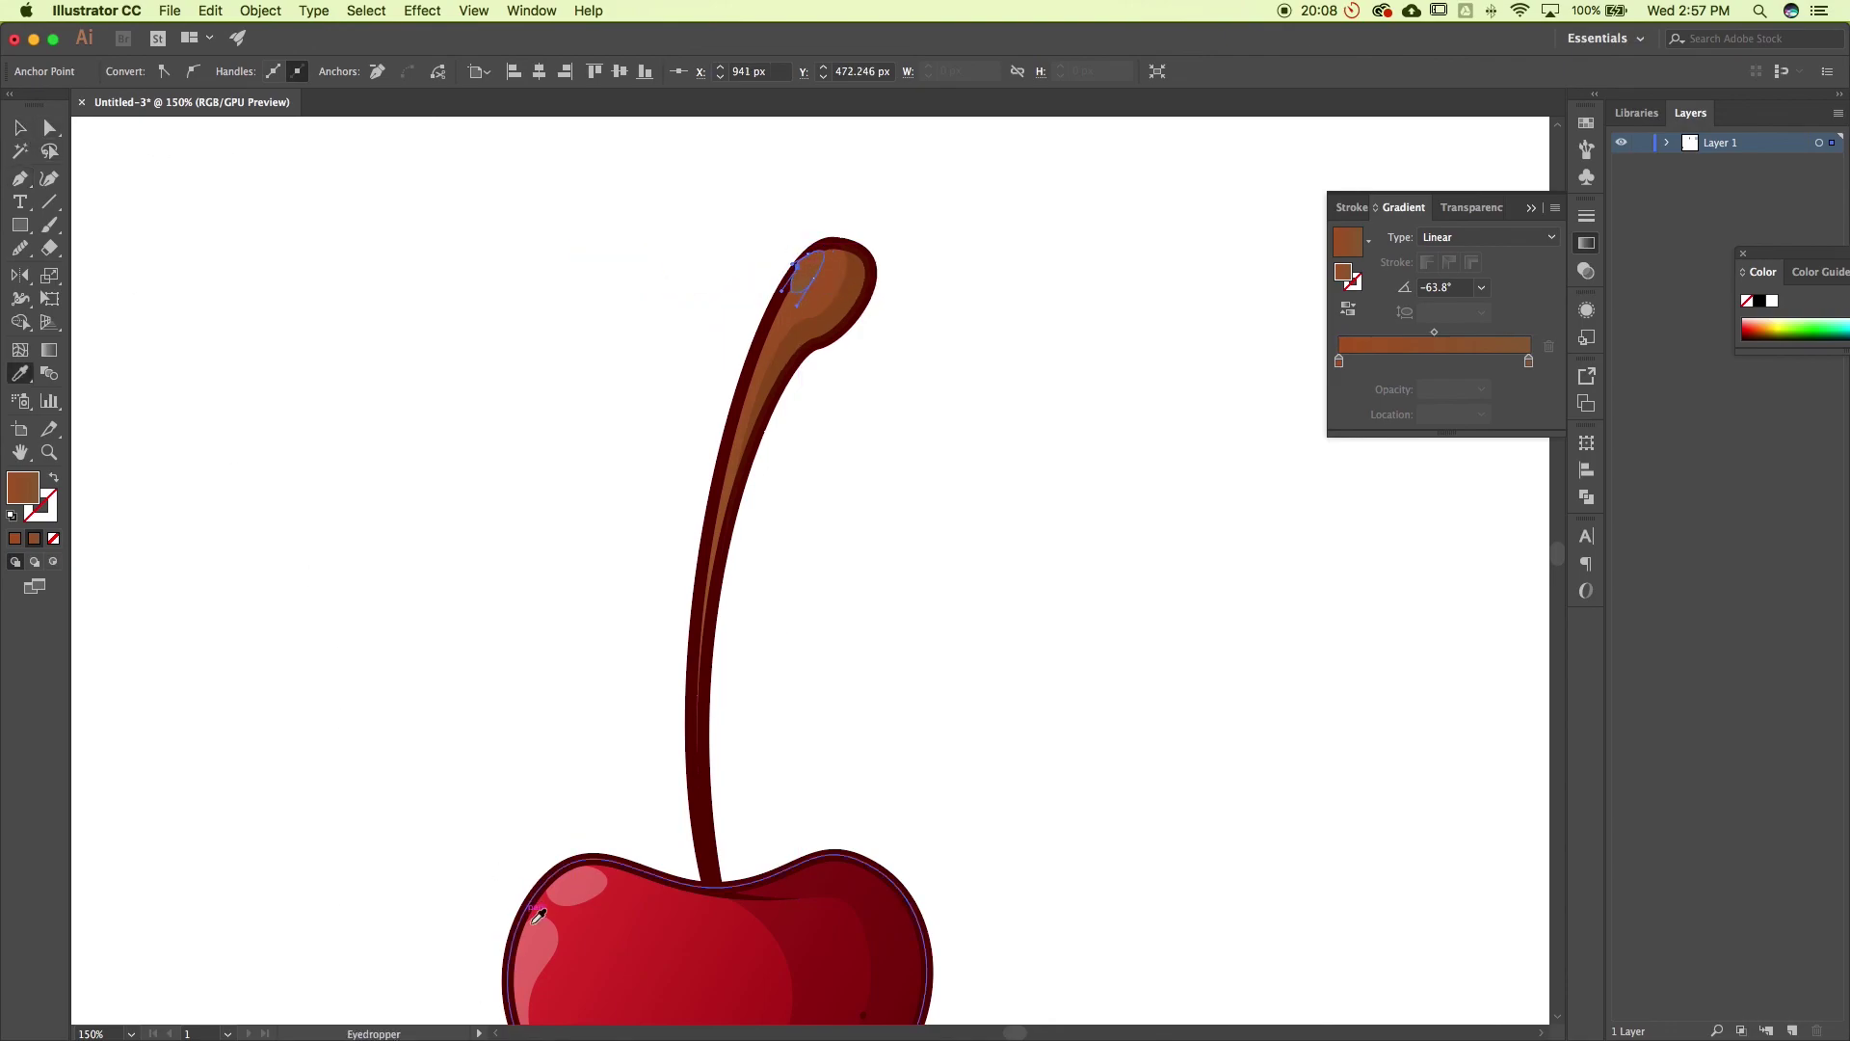
pyautogui.click(544, 927)
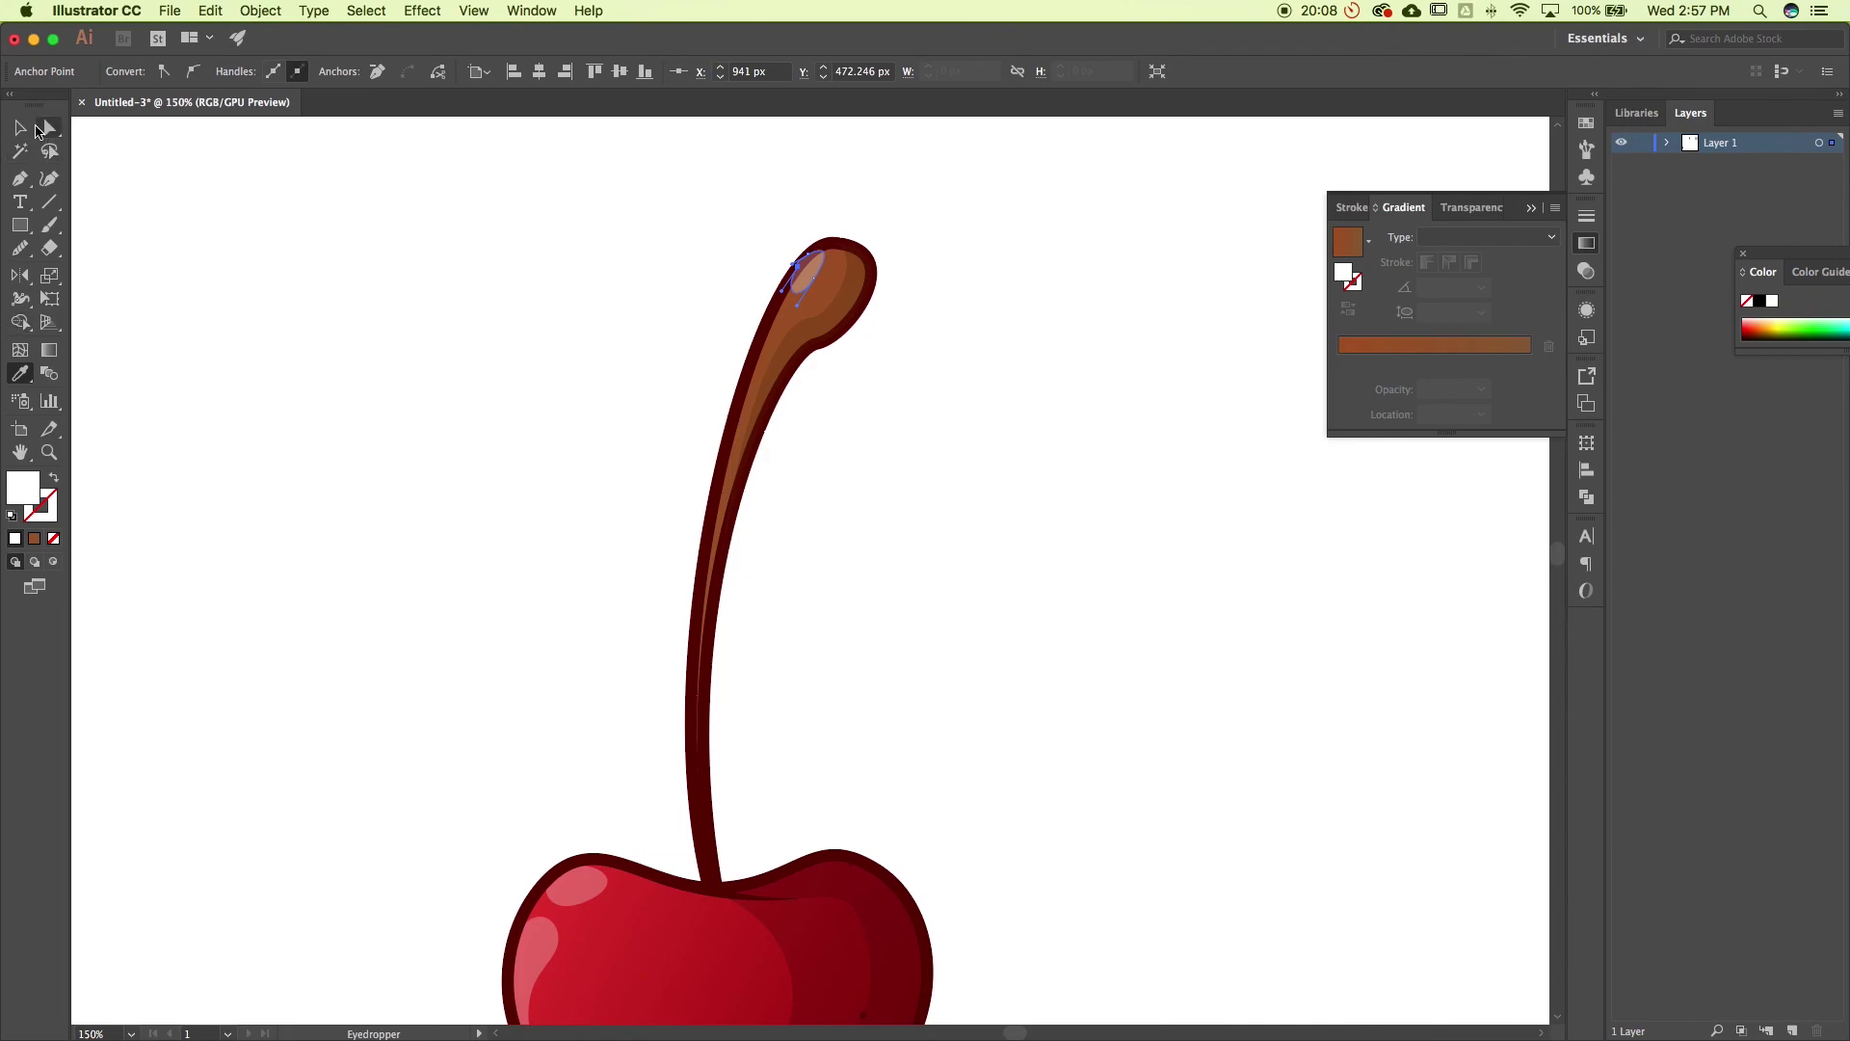
pyautogui.click(20, 127)
pyautogui.click(717, 286)
# Reselect the tip highlight, adjust its anchor points, then deselect it
pyautogui.click(800, 279)
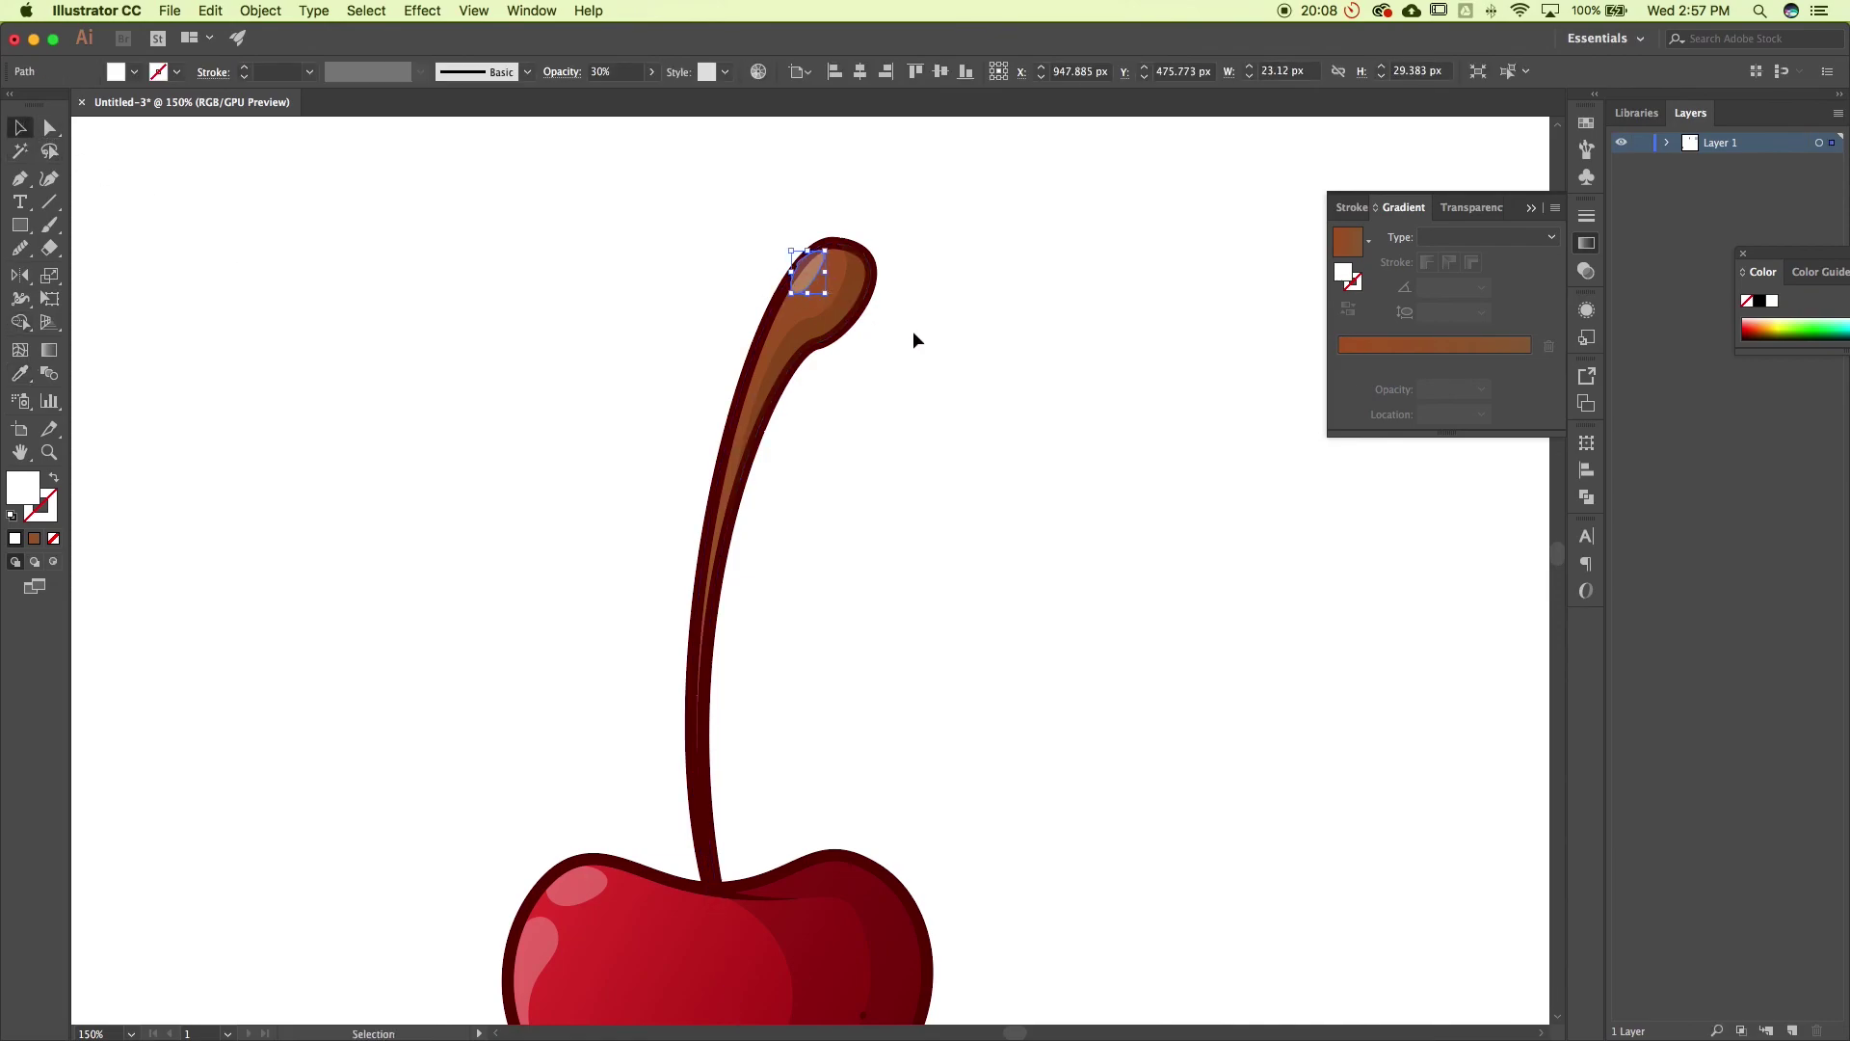
pyautogui.press('a')
pyautogui.press('v')
pyautogui.click(992, 464)
# Select the entire cherry artwork and scale it down from a corner
pyautogui.press('super+minus')
pyautogui.press('super+minus')
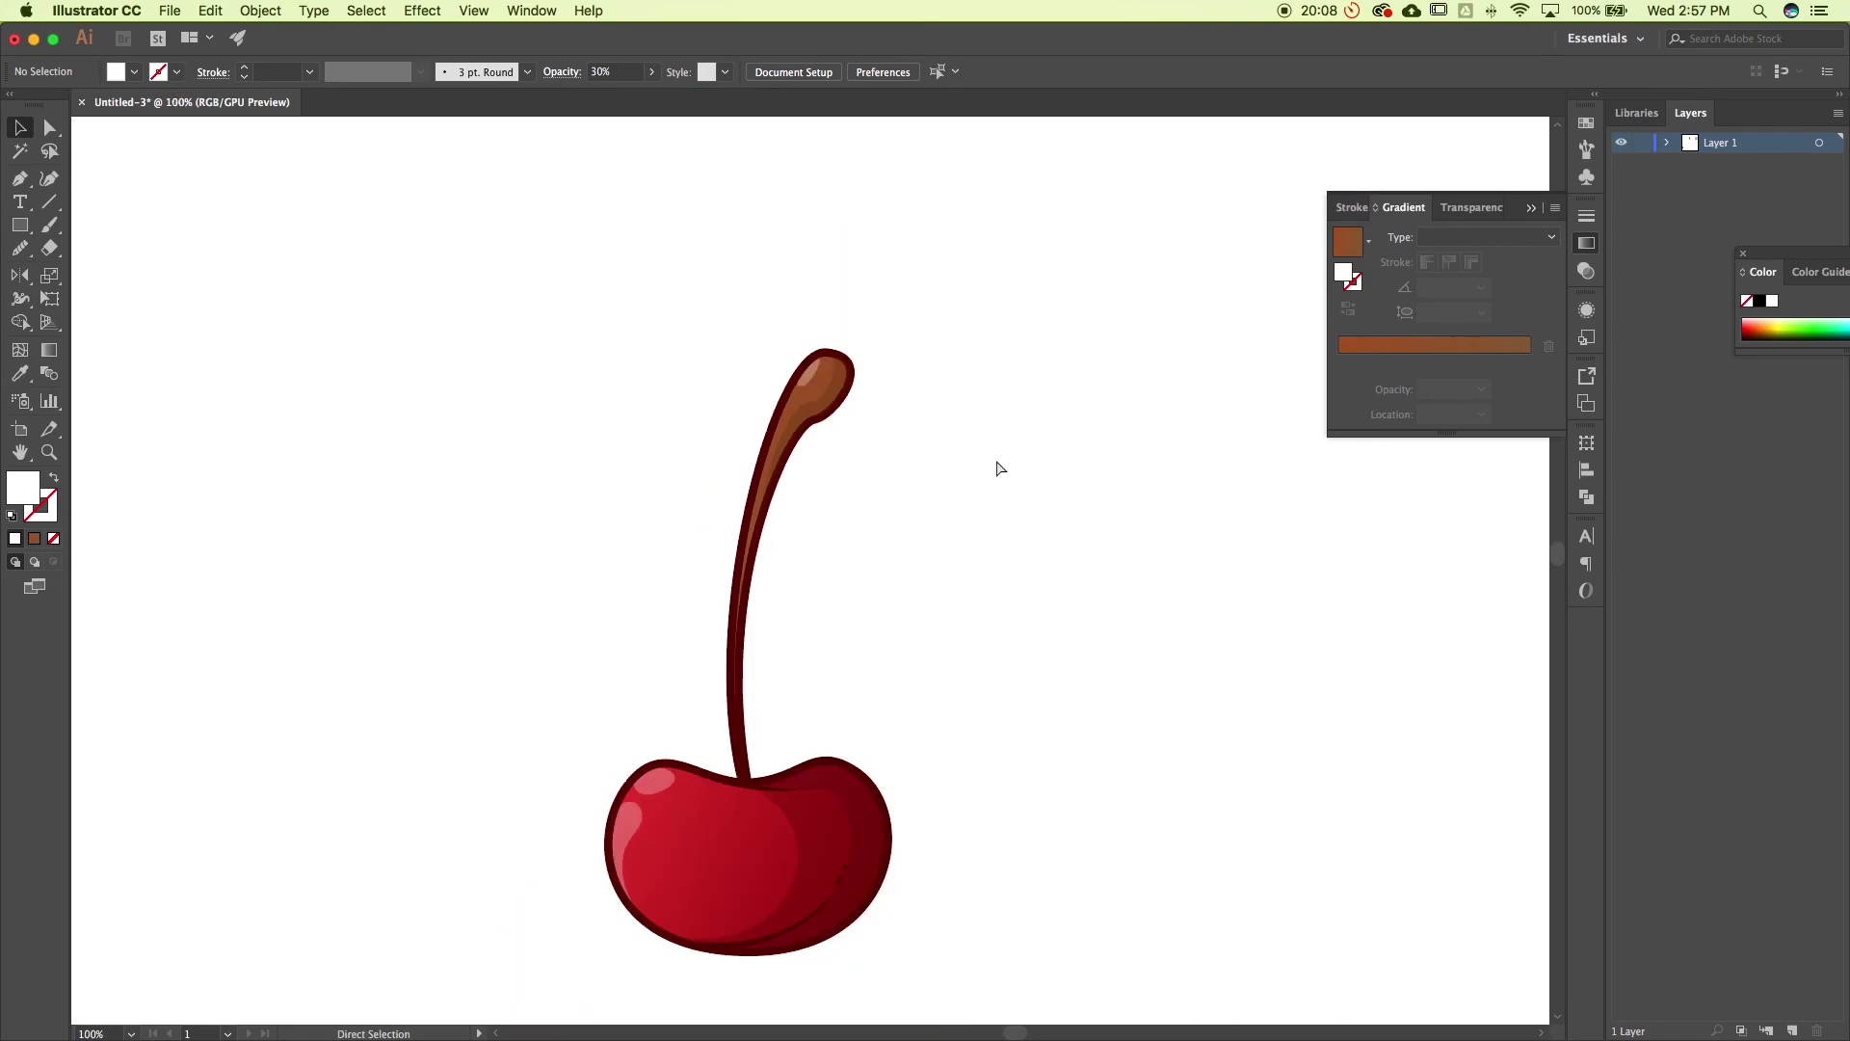
pyautogui.scroll(-3, 929, 509)
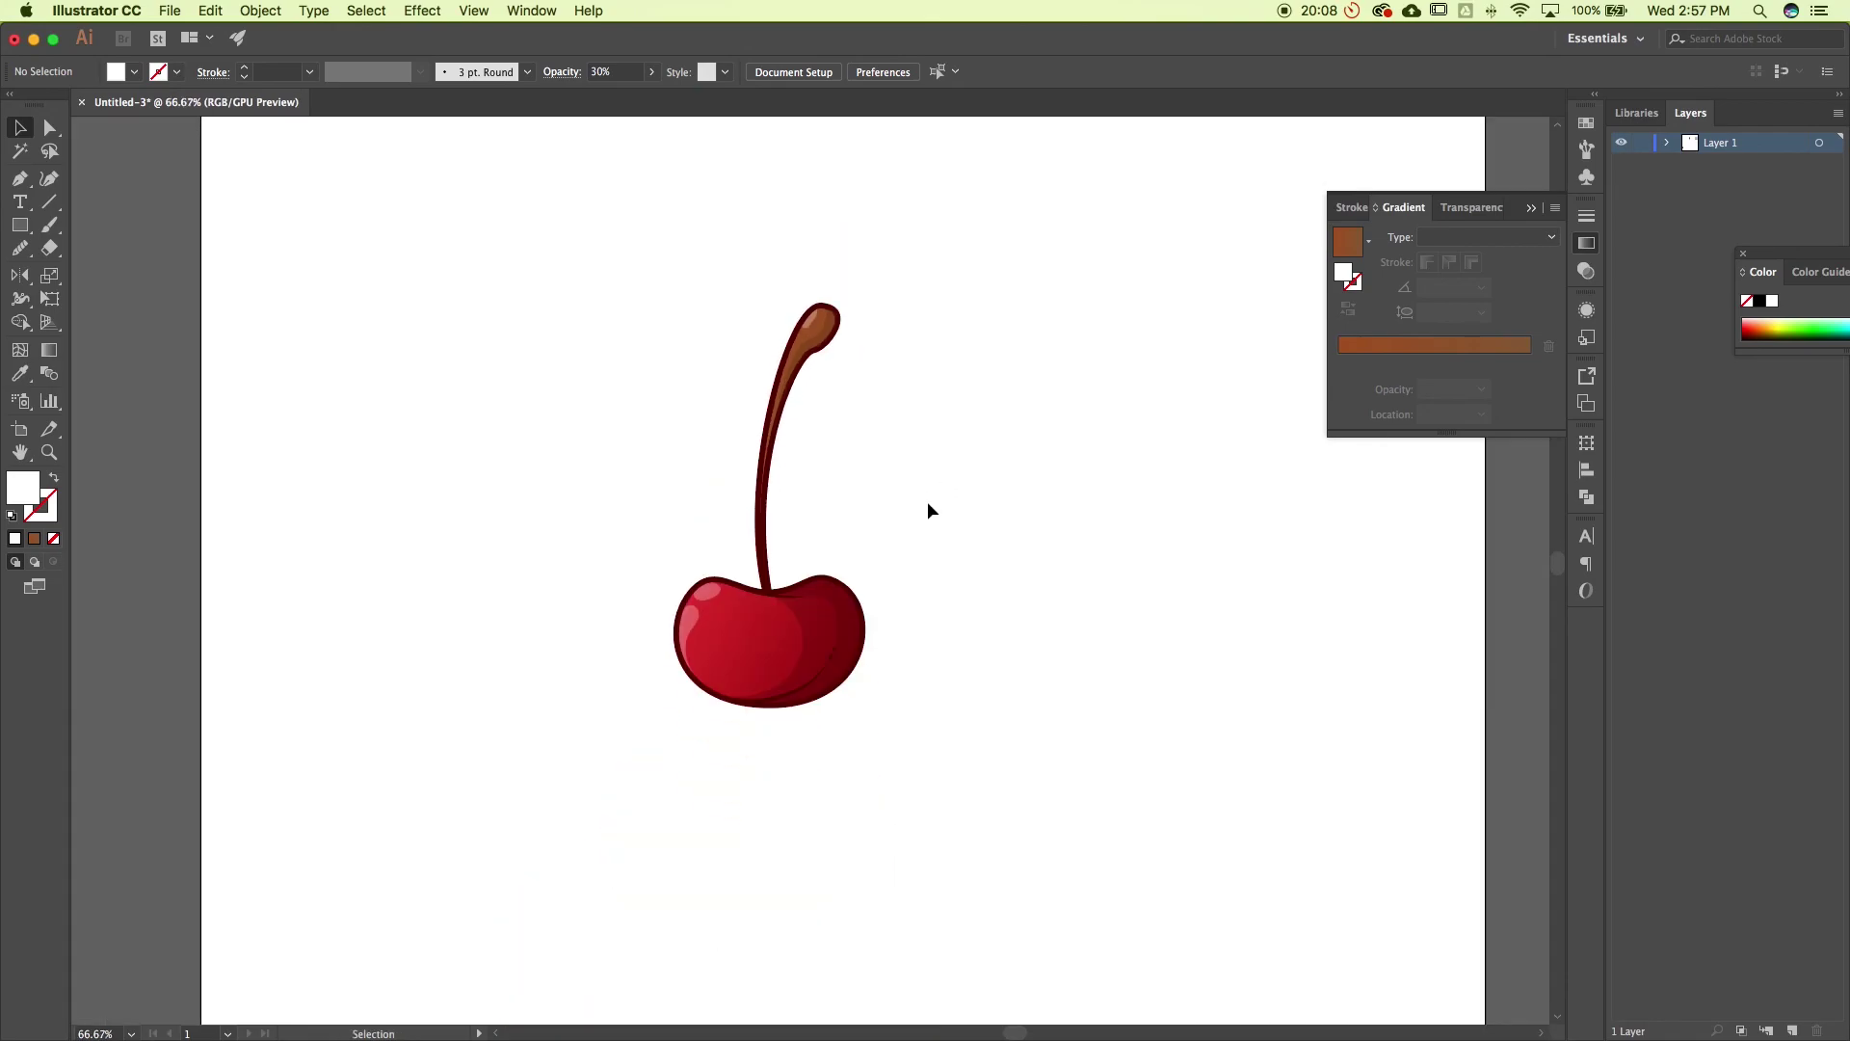
pyautogui.scroll(-1, 983, 513)
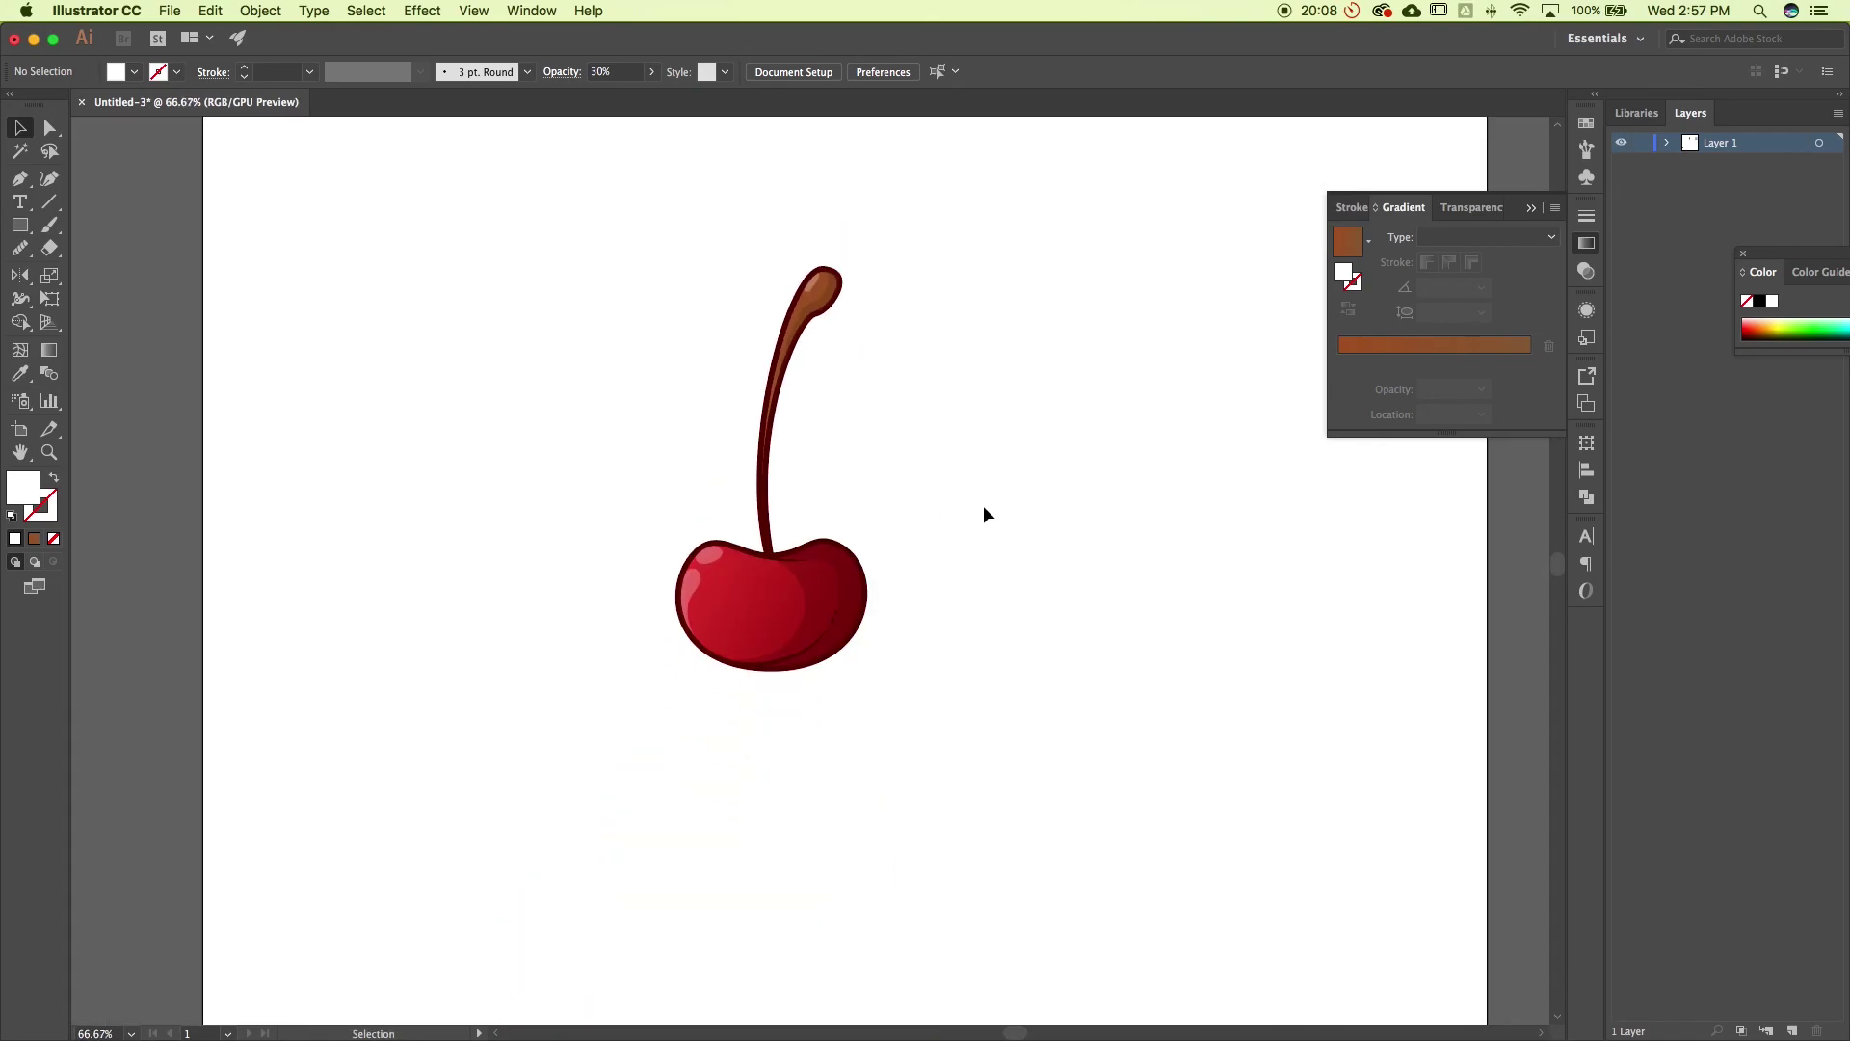
pyautogui.hscroll(1, 983, 513)
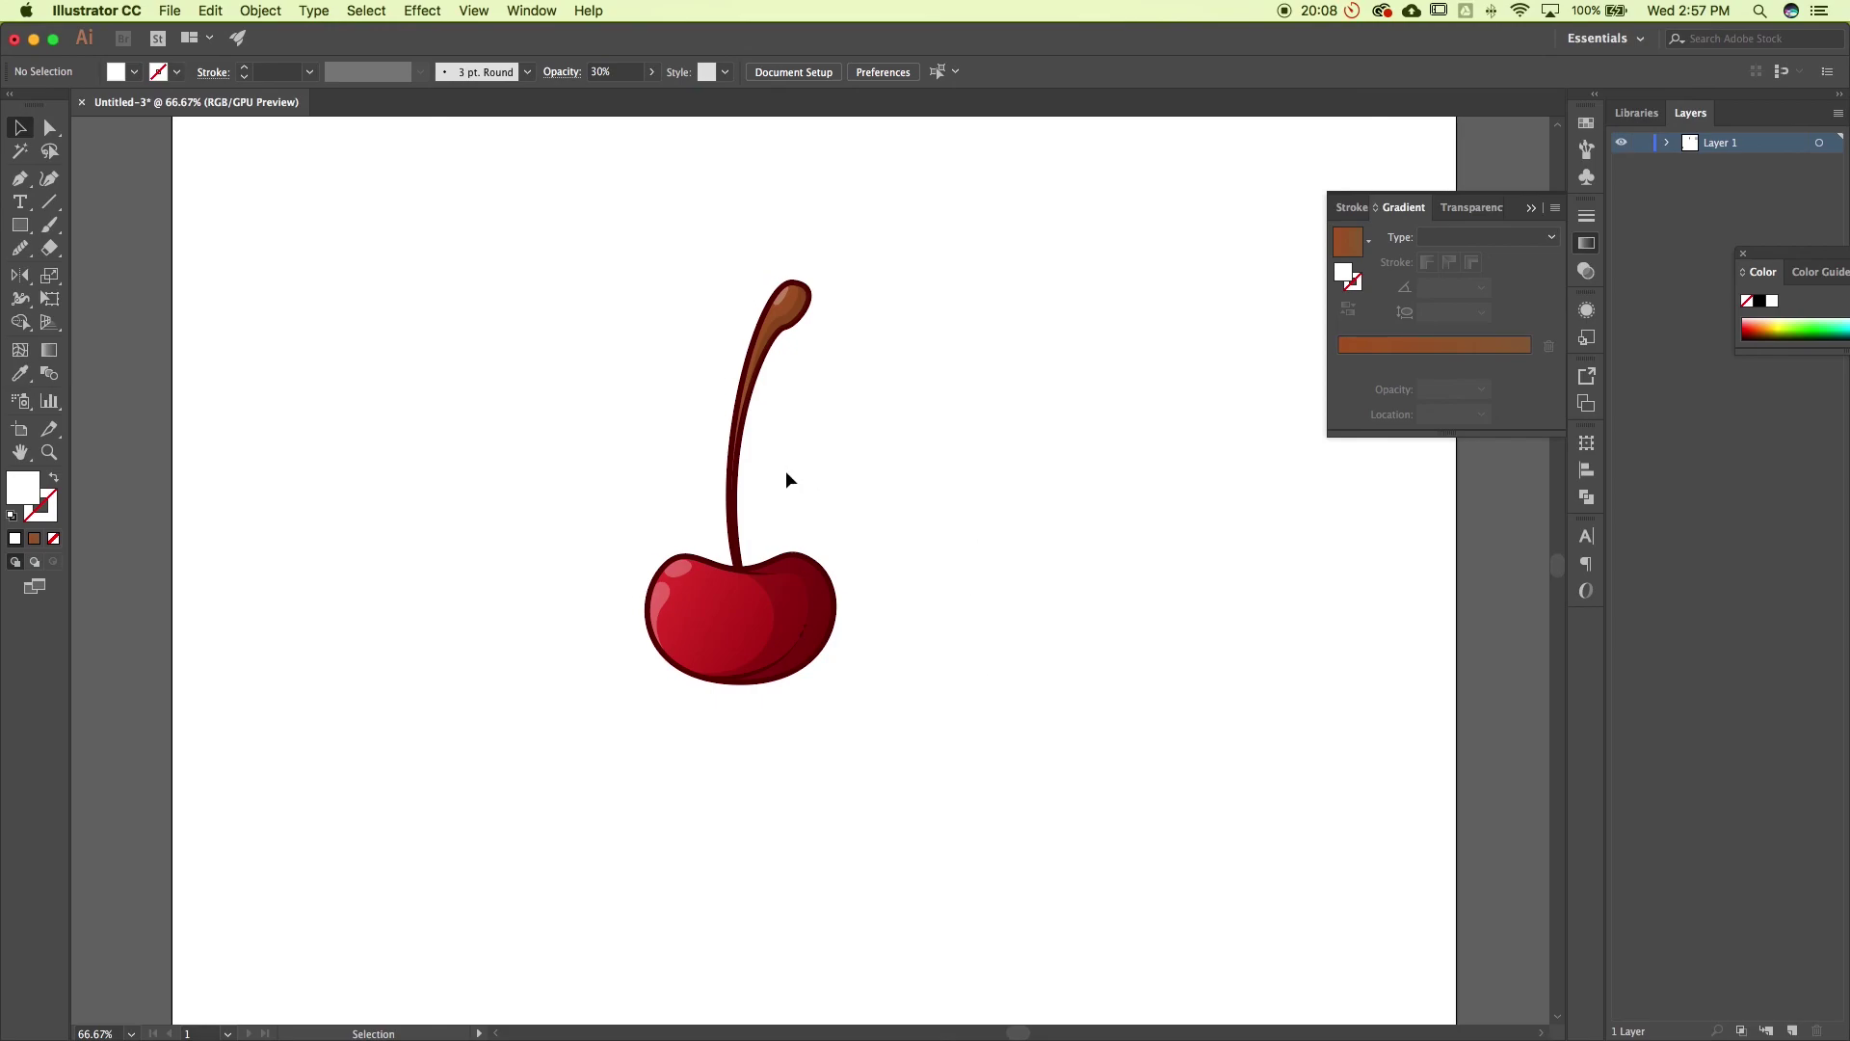
pyautogui.moveTo(548, 230); pyautogui.dragTo(969, 779)
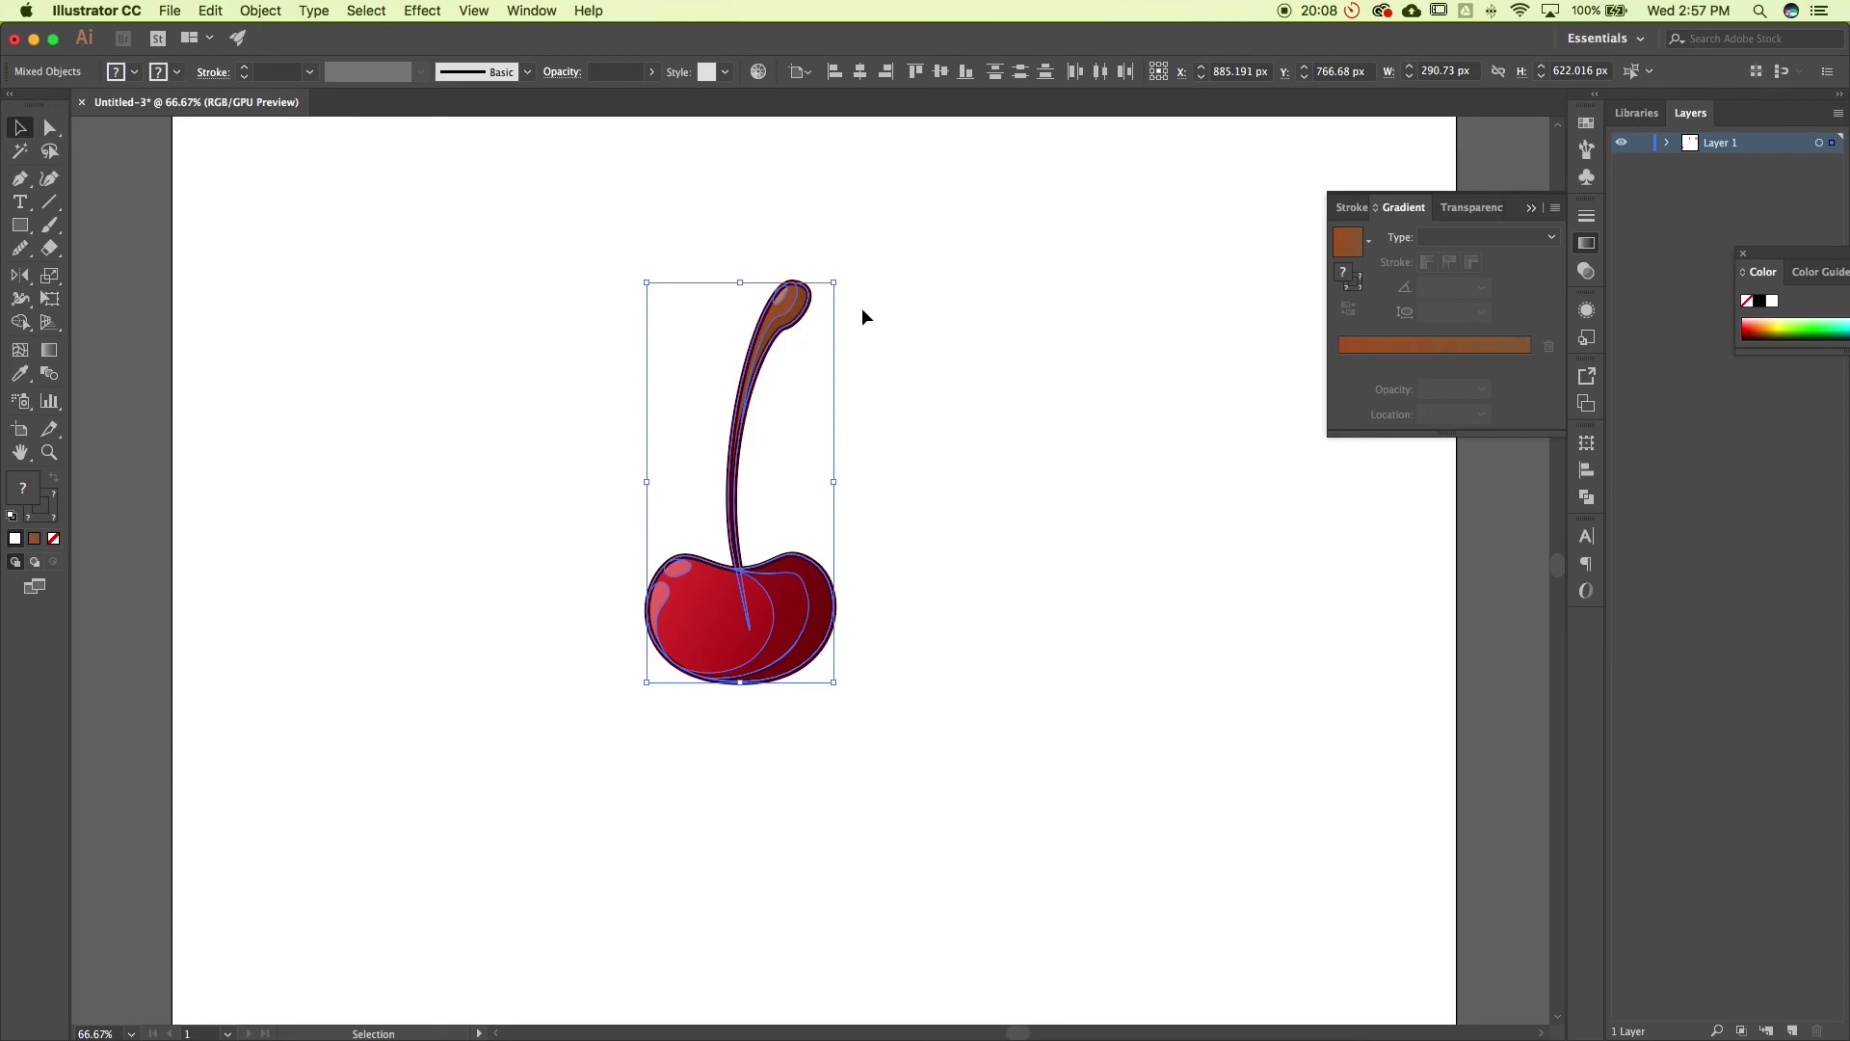
pyautogui.moveTo(749, 446); pyautogui.dragTo(721, 533)
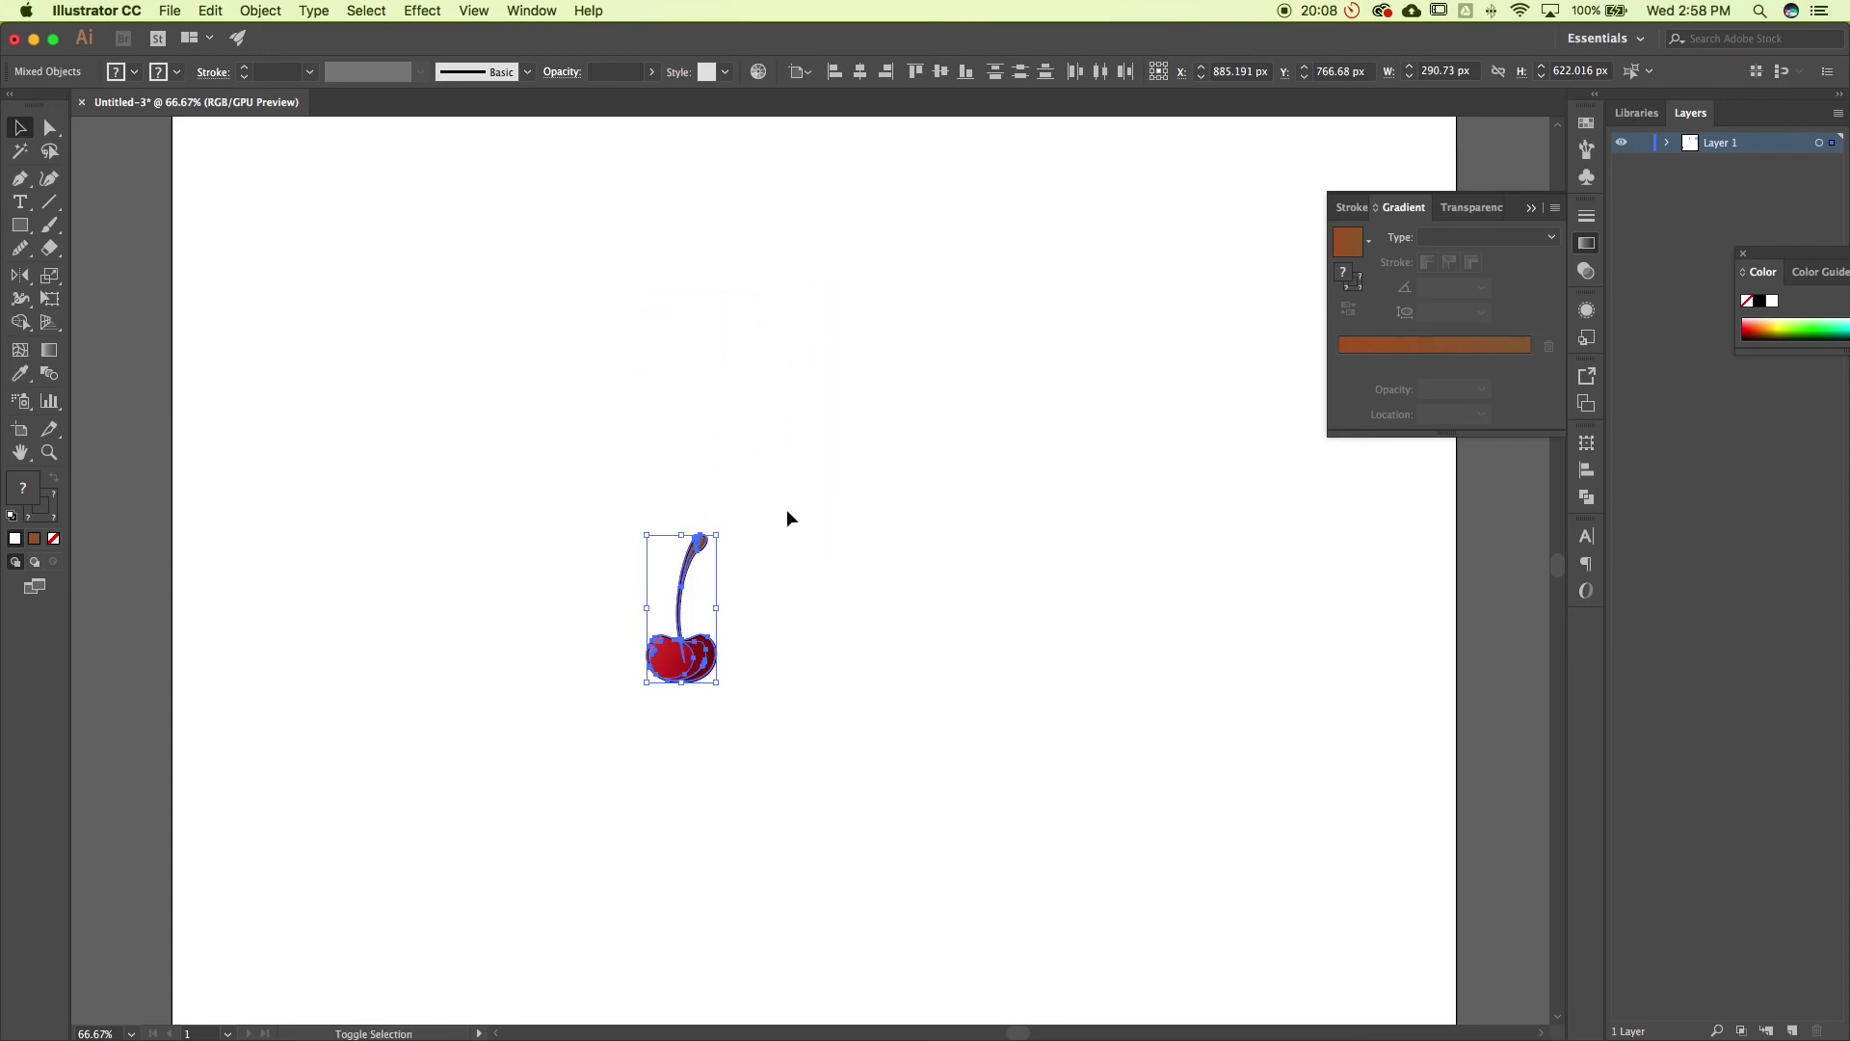
pyautogui.click(834, 636)
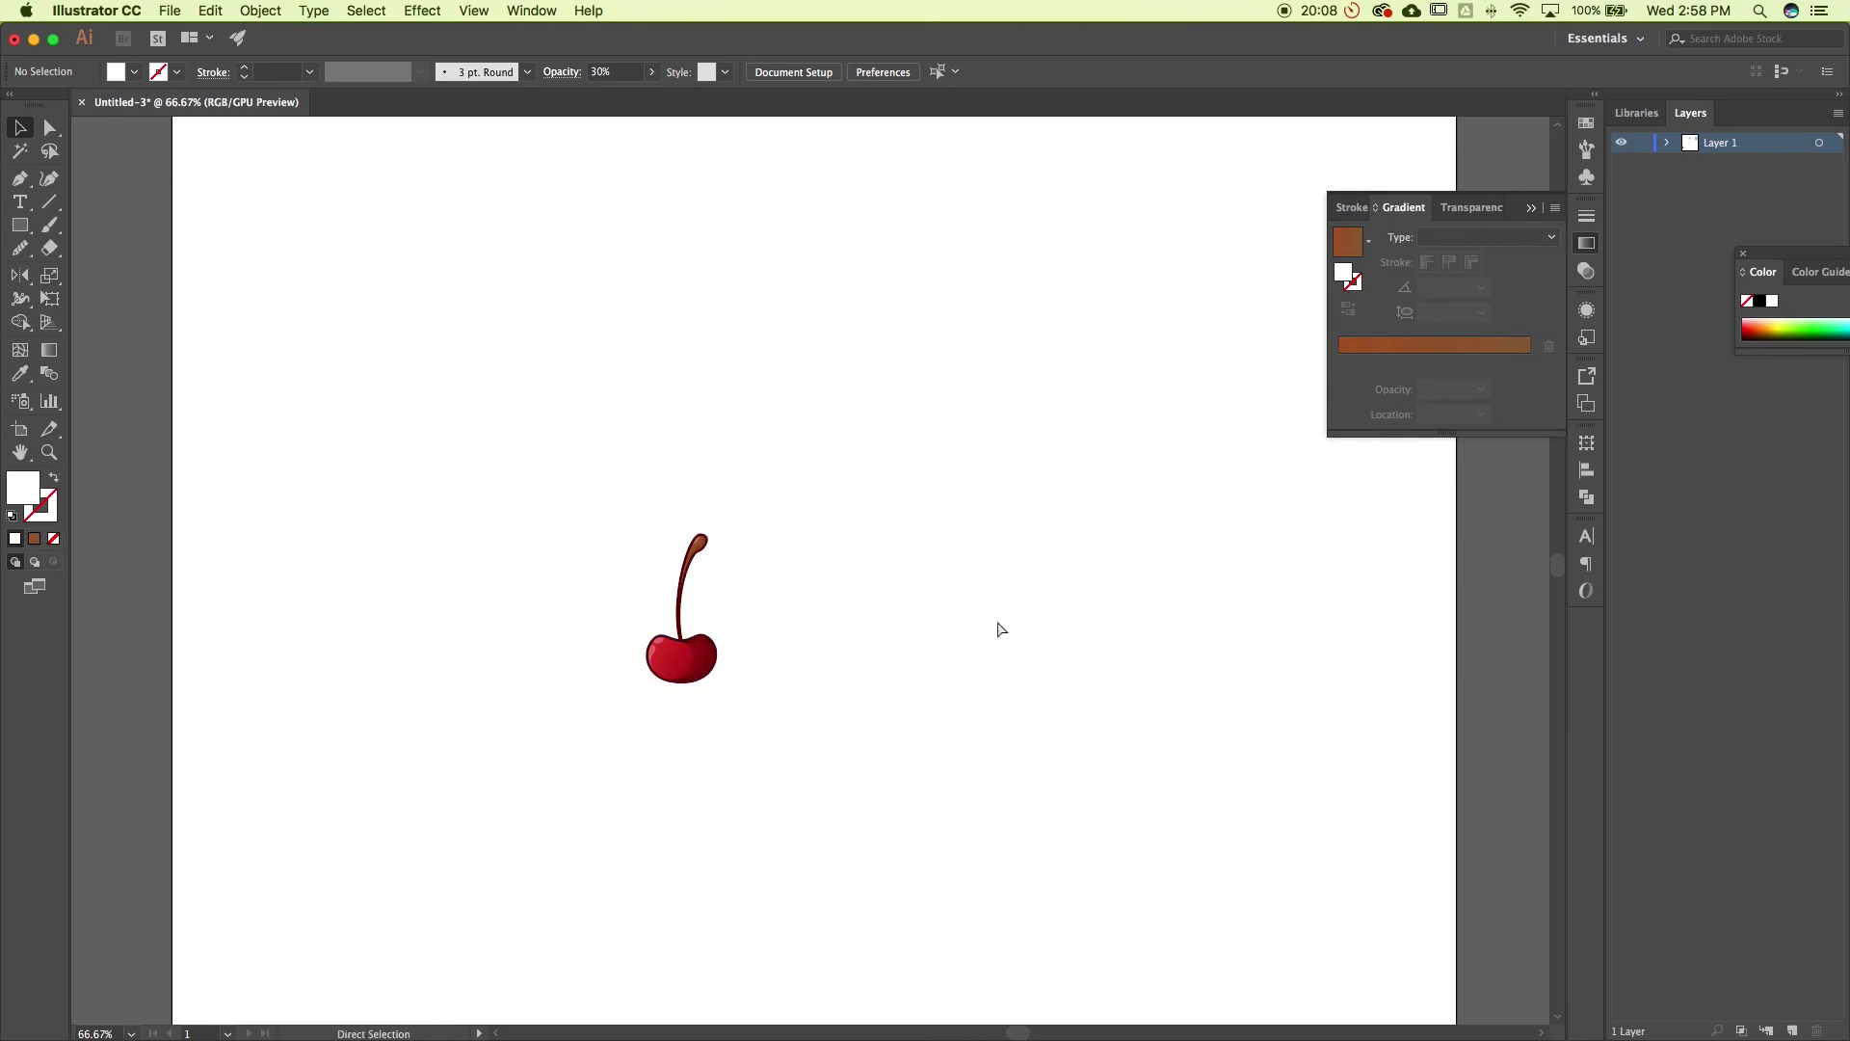
# Undo the shrink, select all, and show Transform settings with Scale Strokes & Effects on
pyautogui.press('cmd+z')
pyautogui.click(1016, 578)
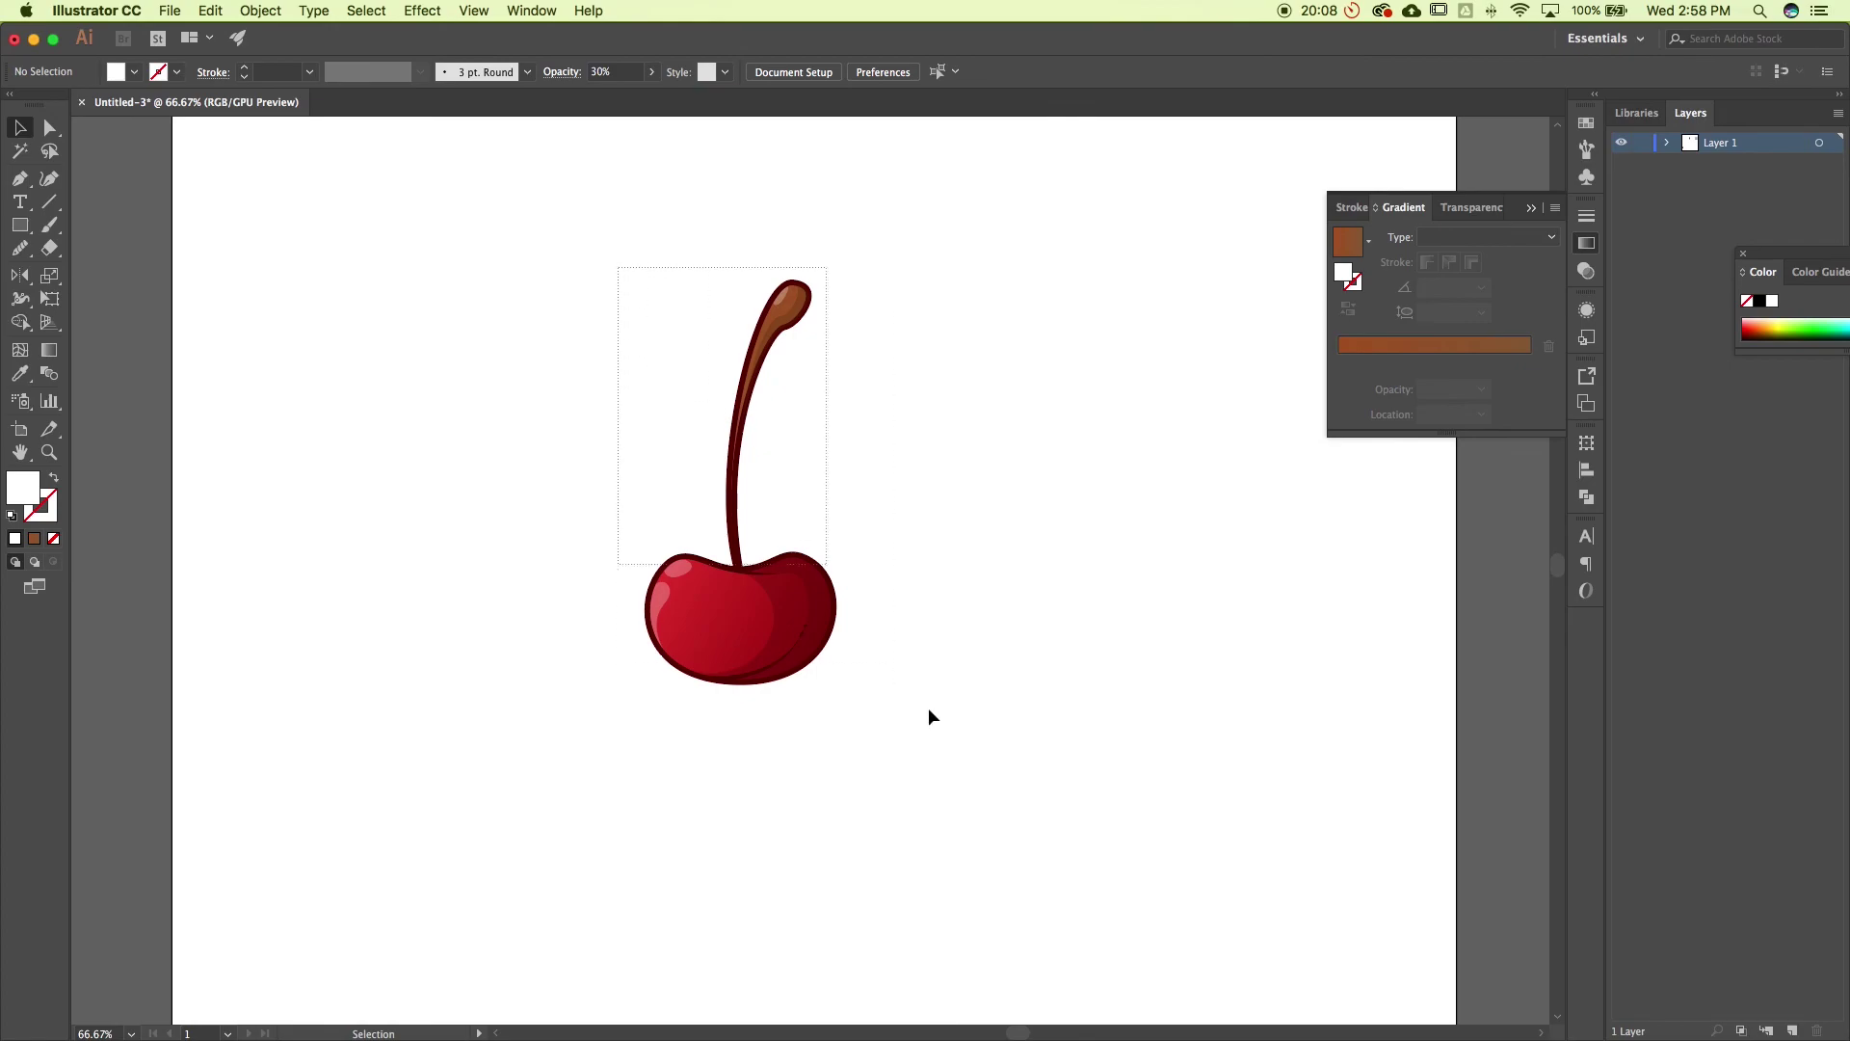
pyautogui.press('cmd+a')
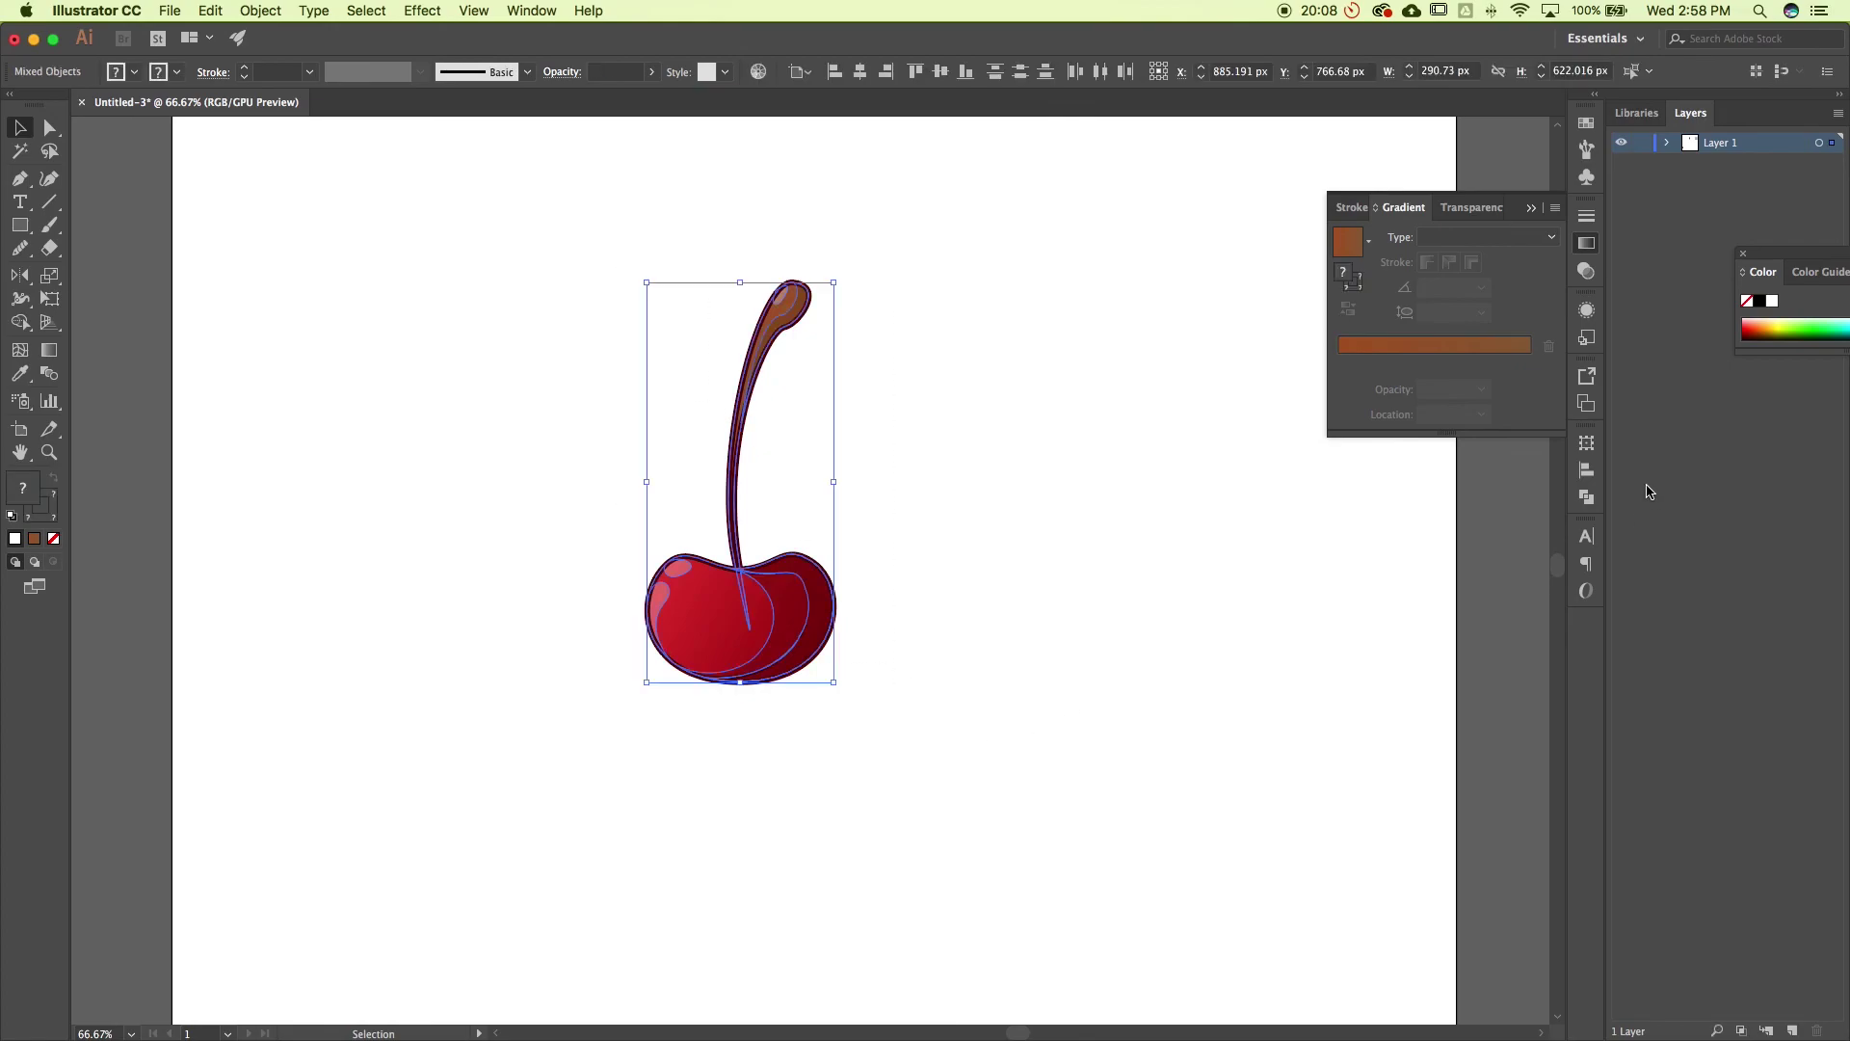
pyautogui.click(1587, 443)
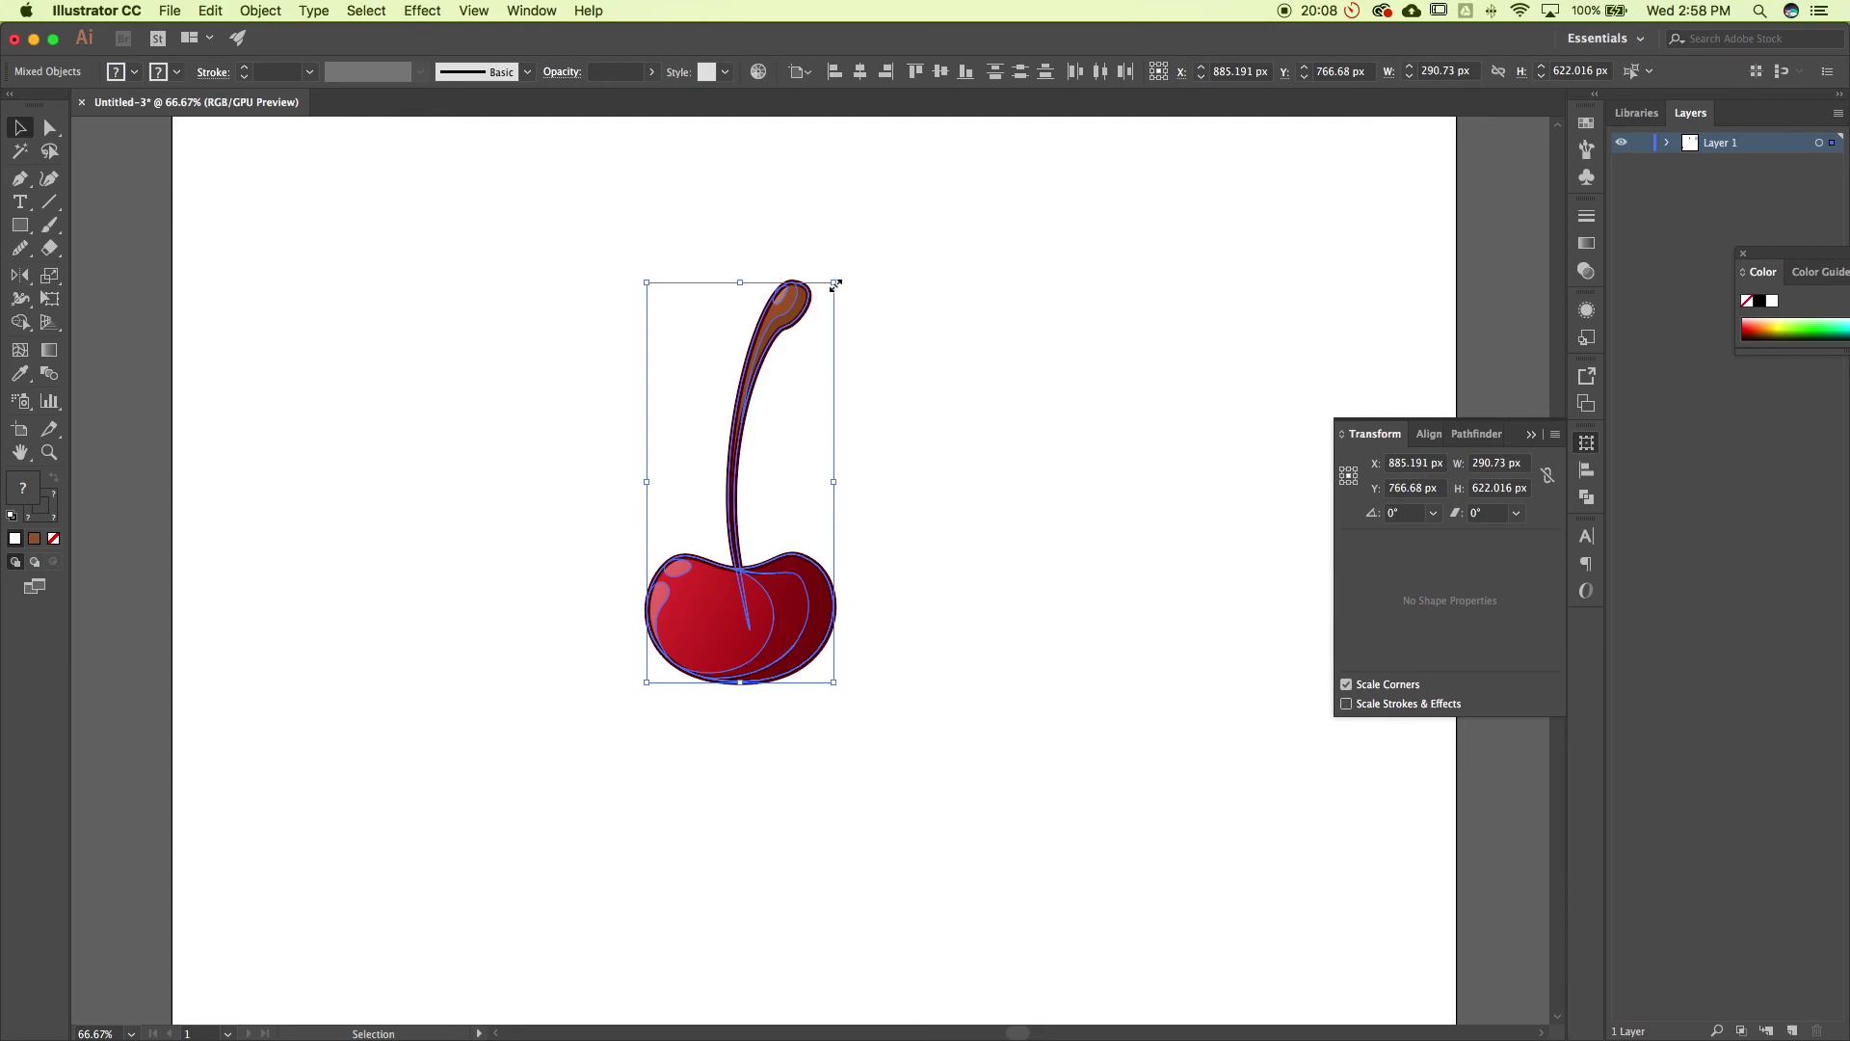
# Undo the first shrink and turn on Scale Strokes & Effects in the Transform panel
pyautogui.moveTo(836, 286); pyautogui.dragTo(720, 625)
pyautogui.click(676, 721)
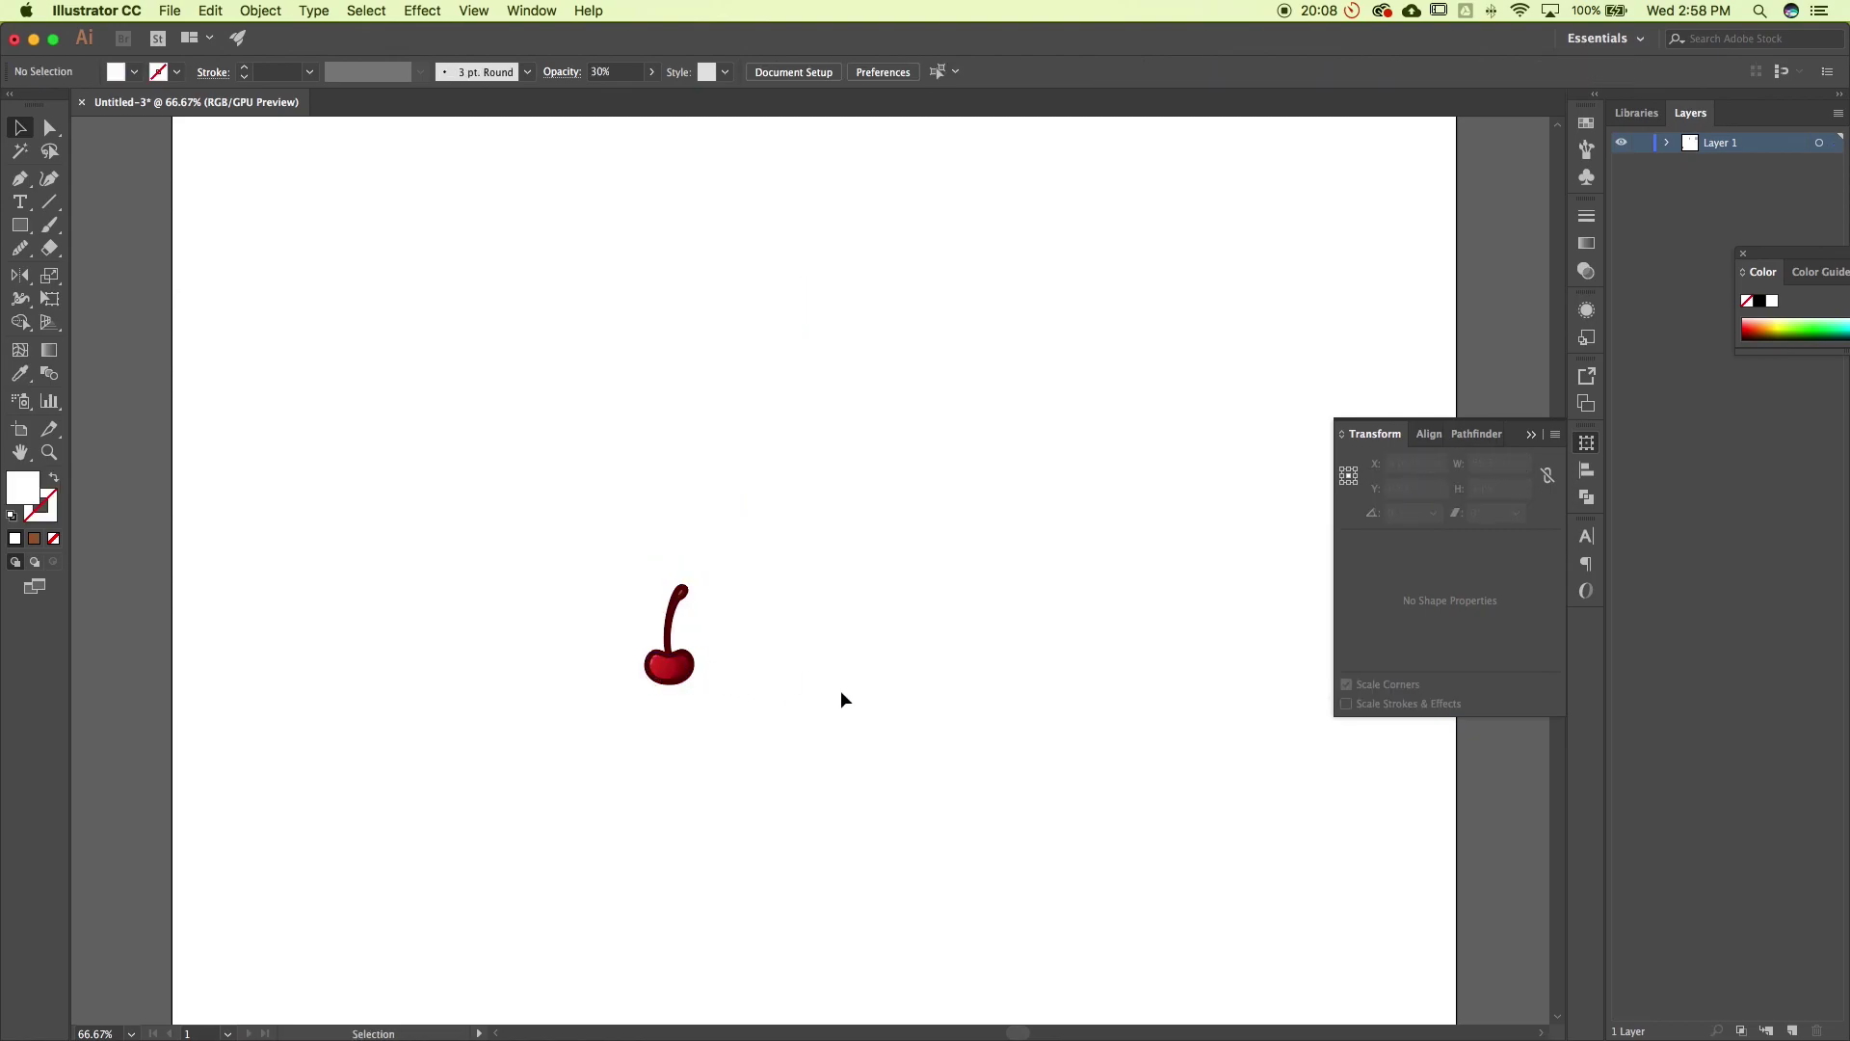
pyautogui.press('cmd+z')
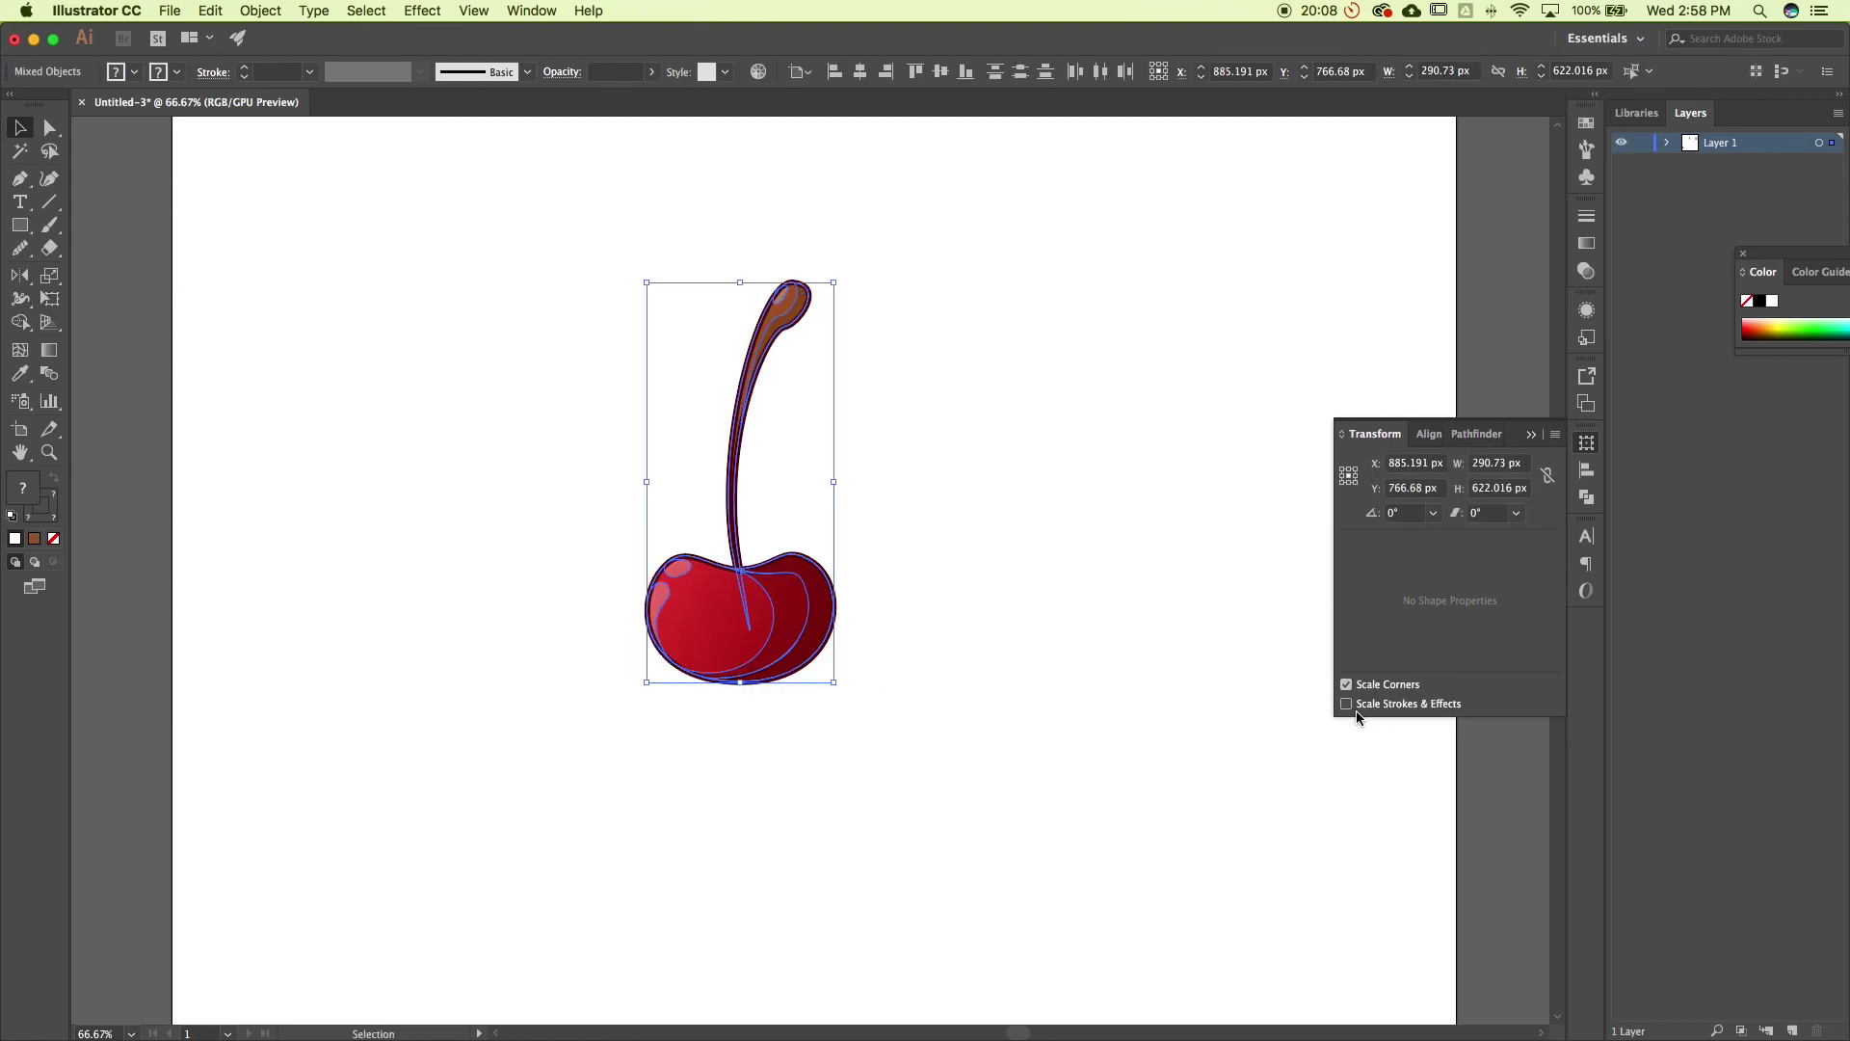
pyautogui.click(1374, 705)
pyautogui.click(1587, 445)
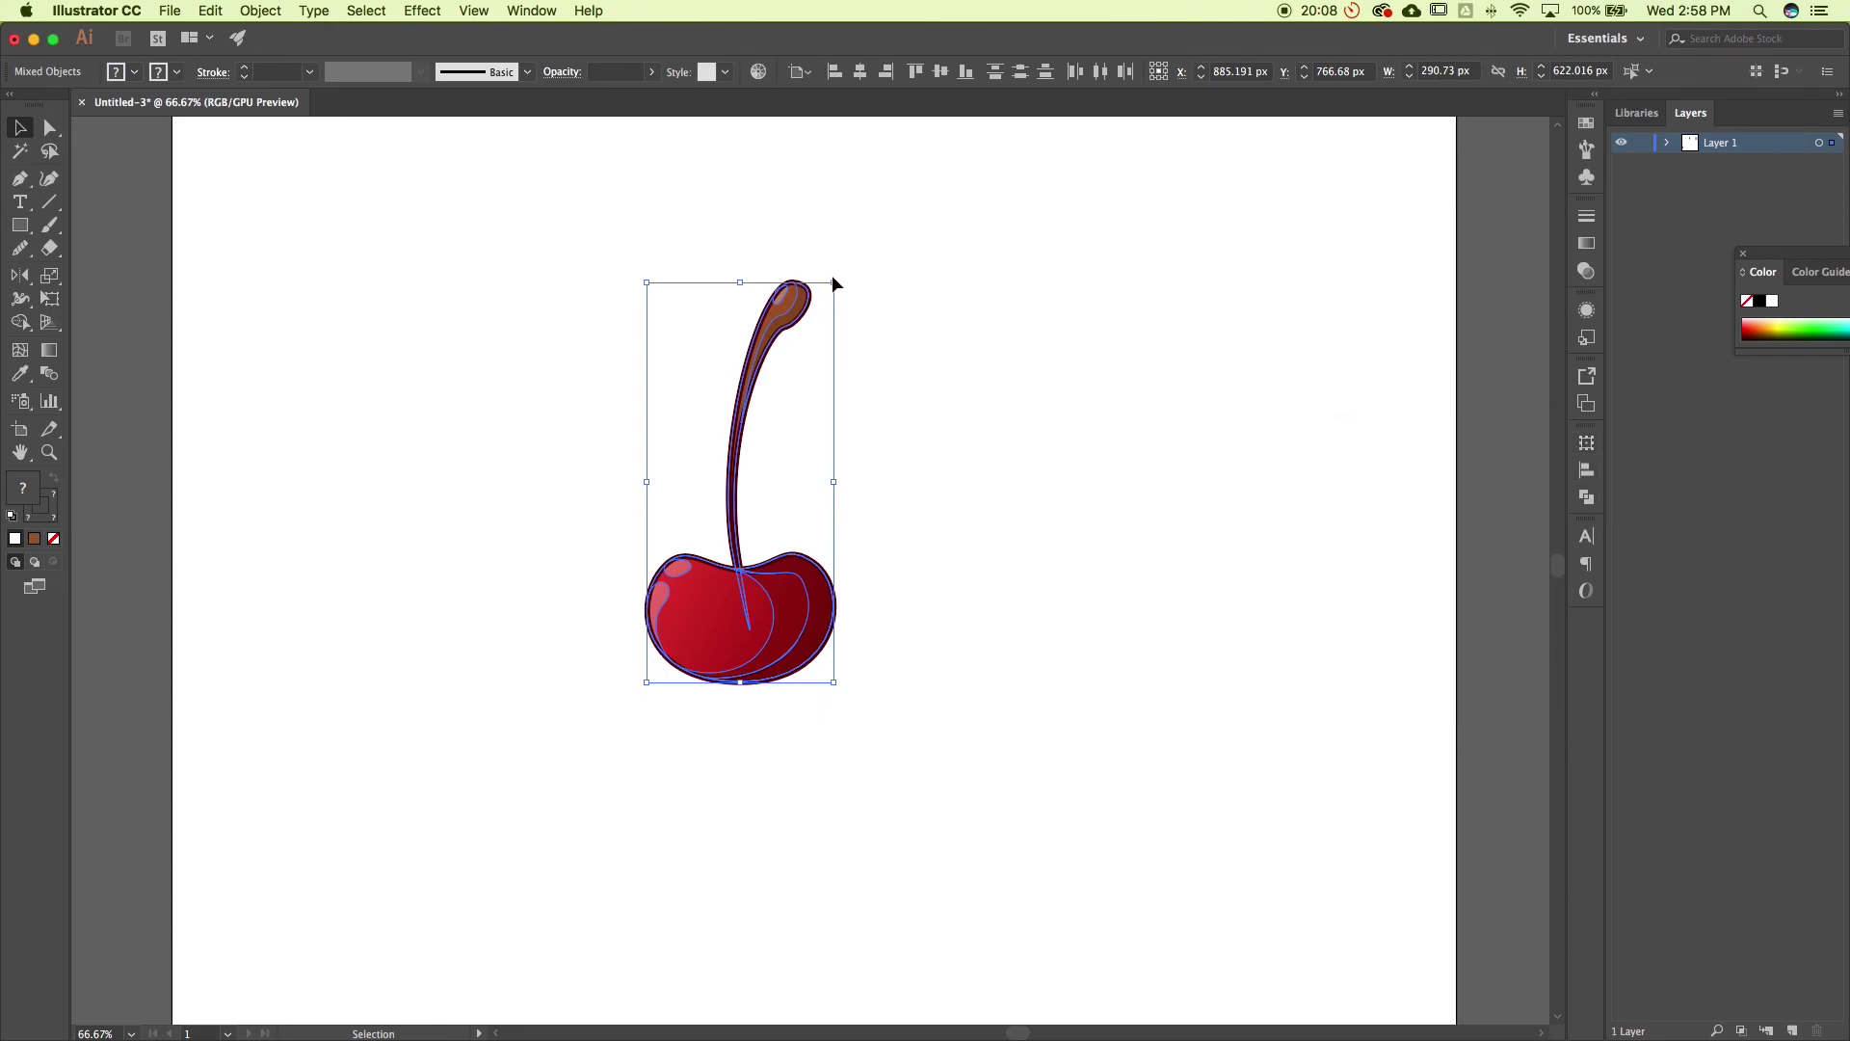
# Scale the cherry down by its corner handle and shift it slightly right
pyautogui.moveTo(837, 281); pyautogui.dragTo(805, 347)
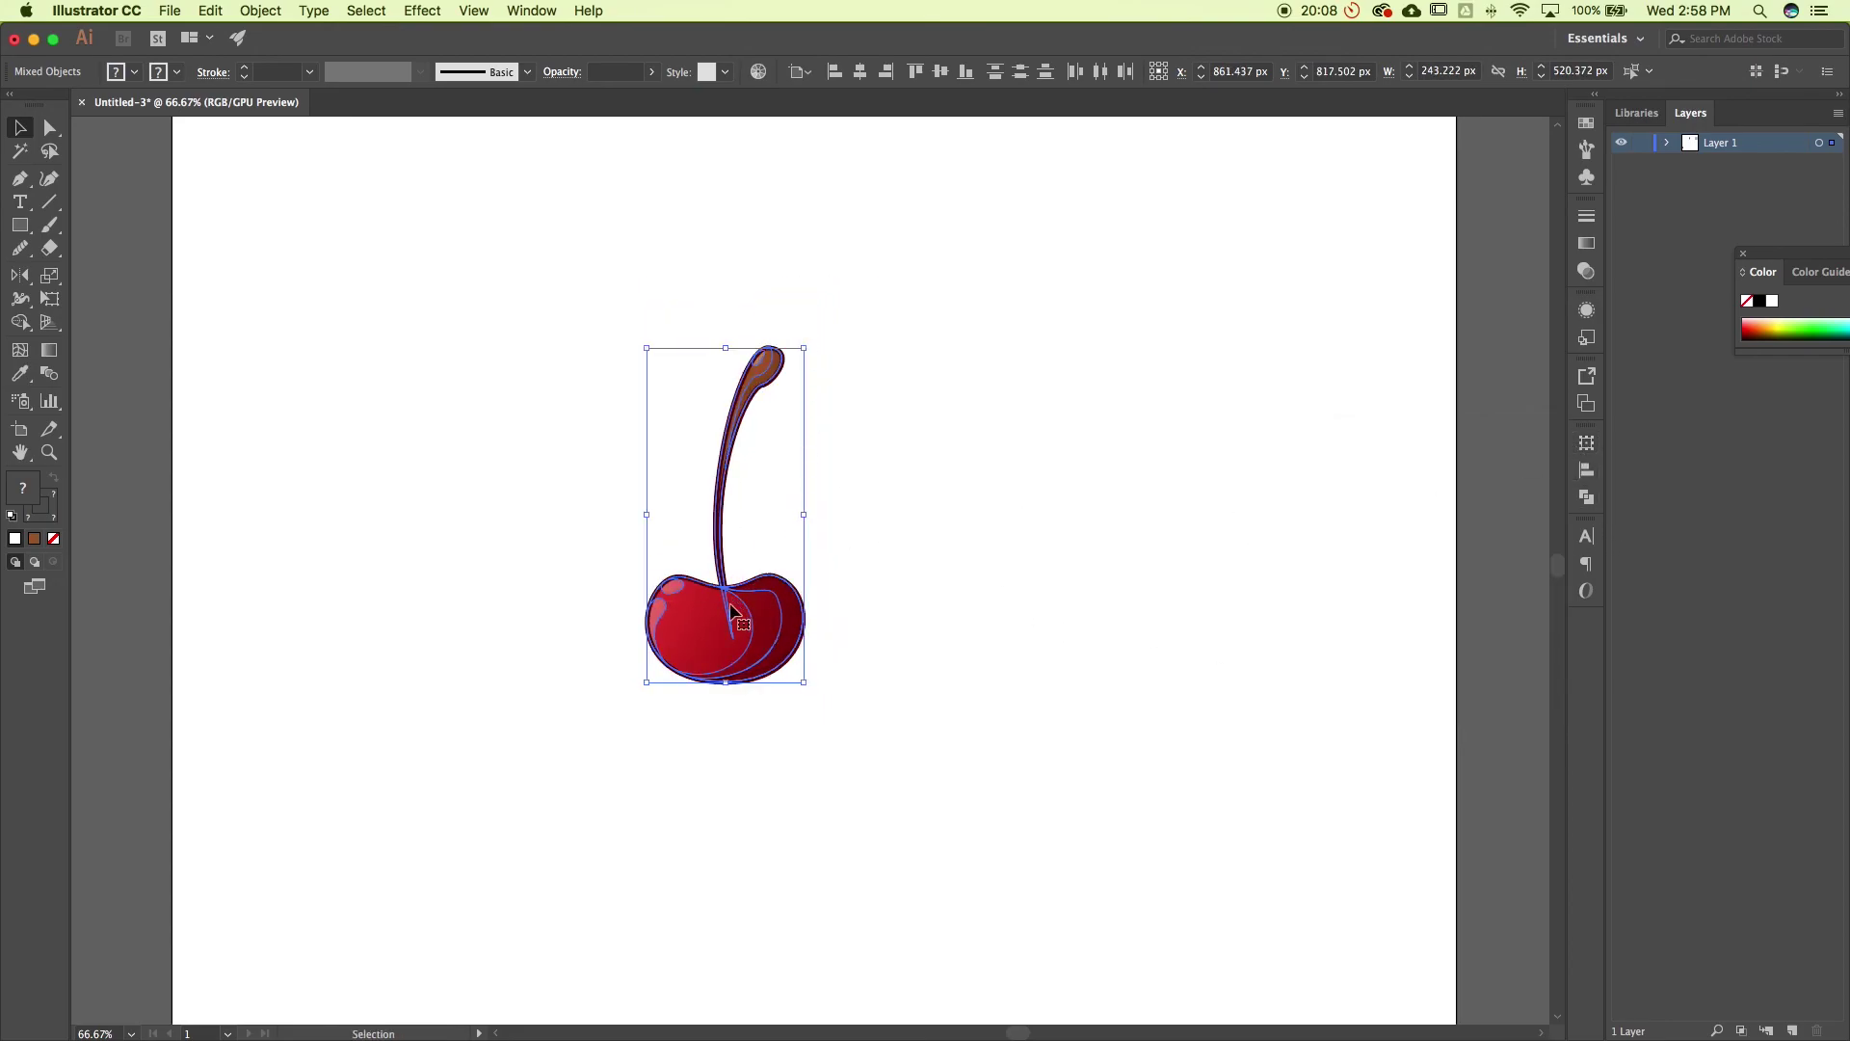
pyautogui.moveTo(729, 612); pyautogui.dragTo(783, 631)
pyautogui.press('a')
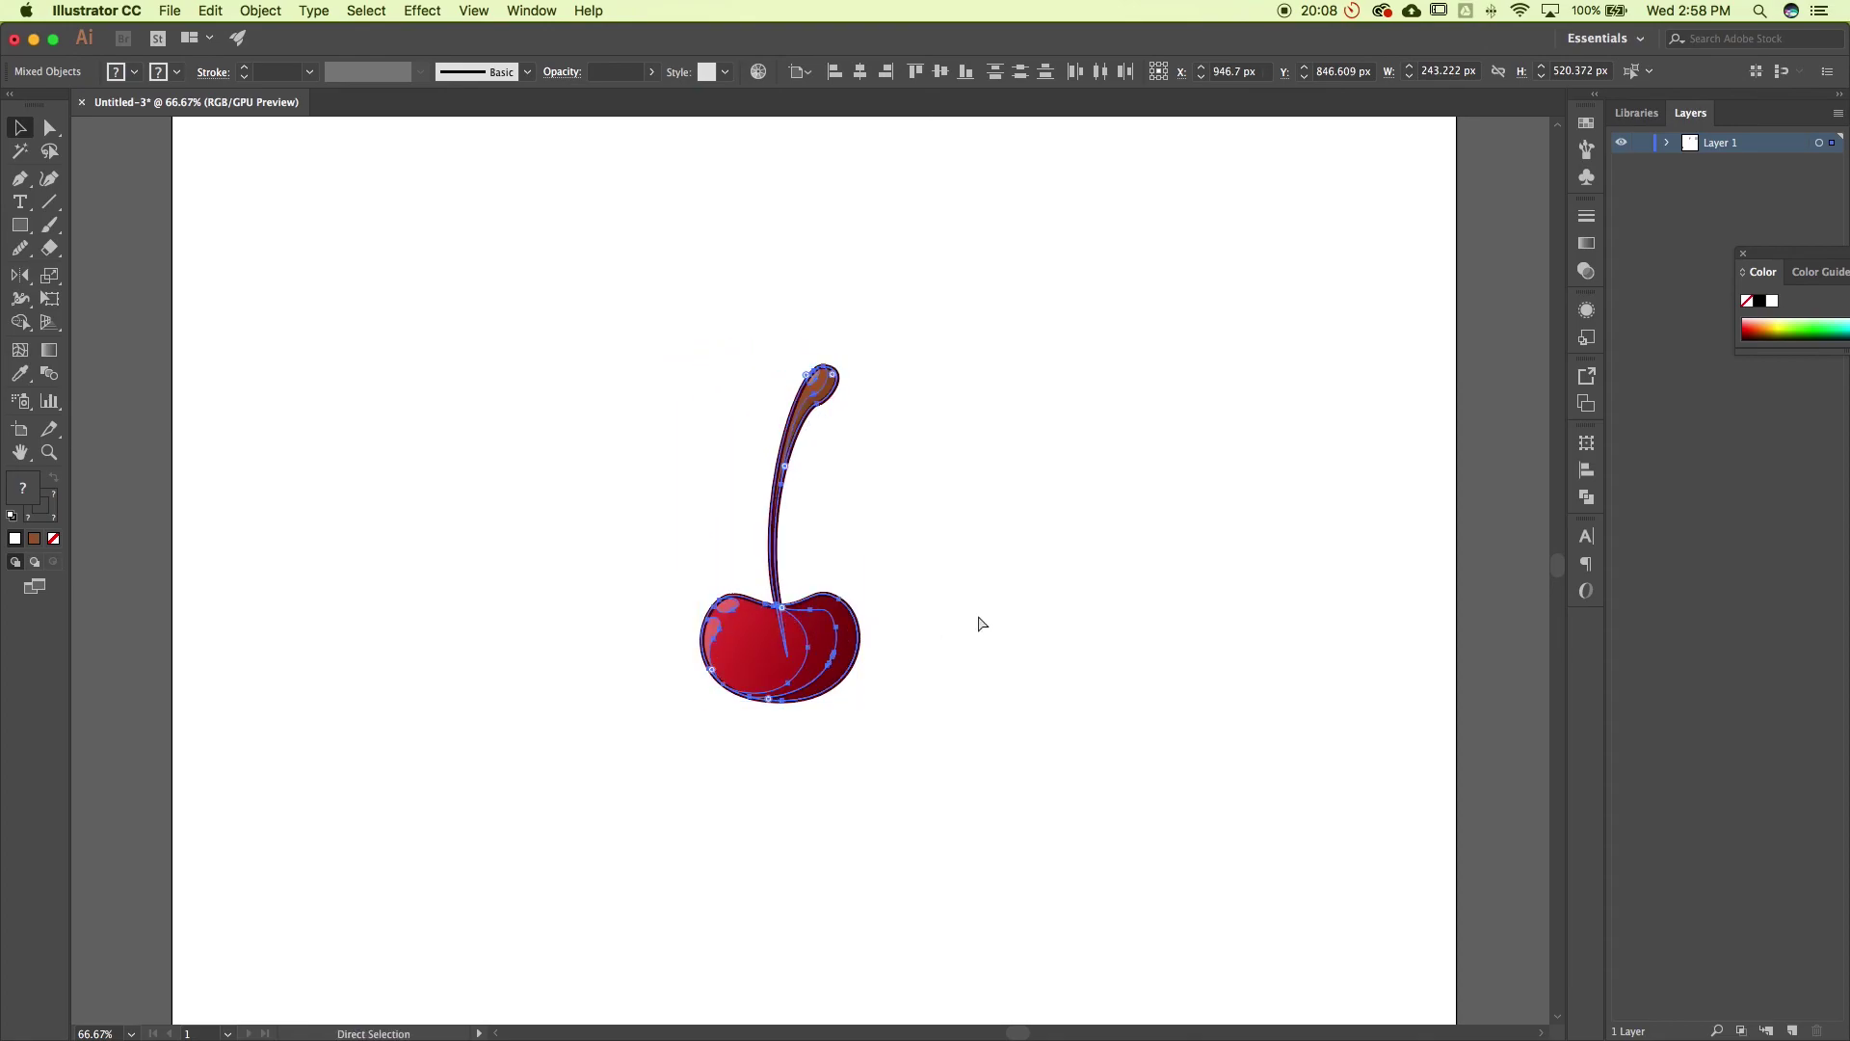
pyautogui.press('v')
pyautogui.click(941, 613)
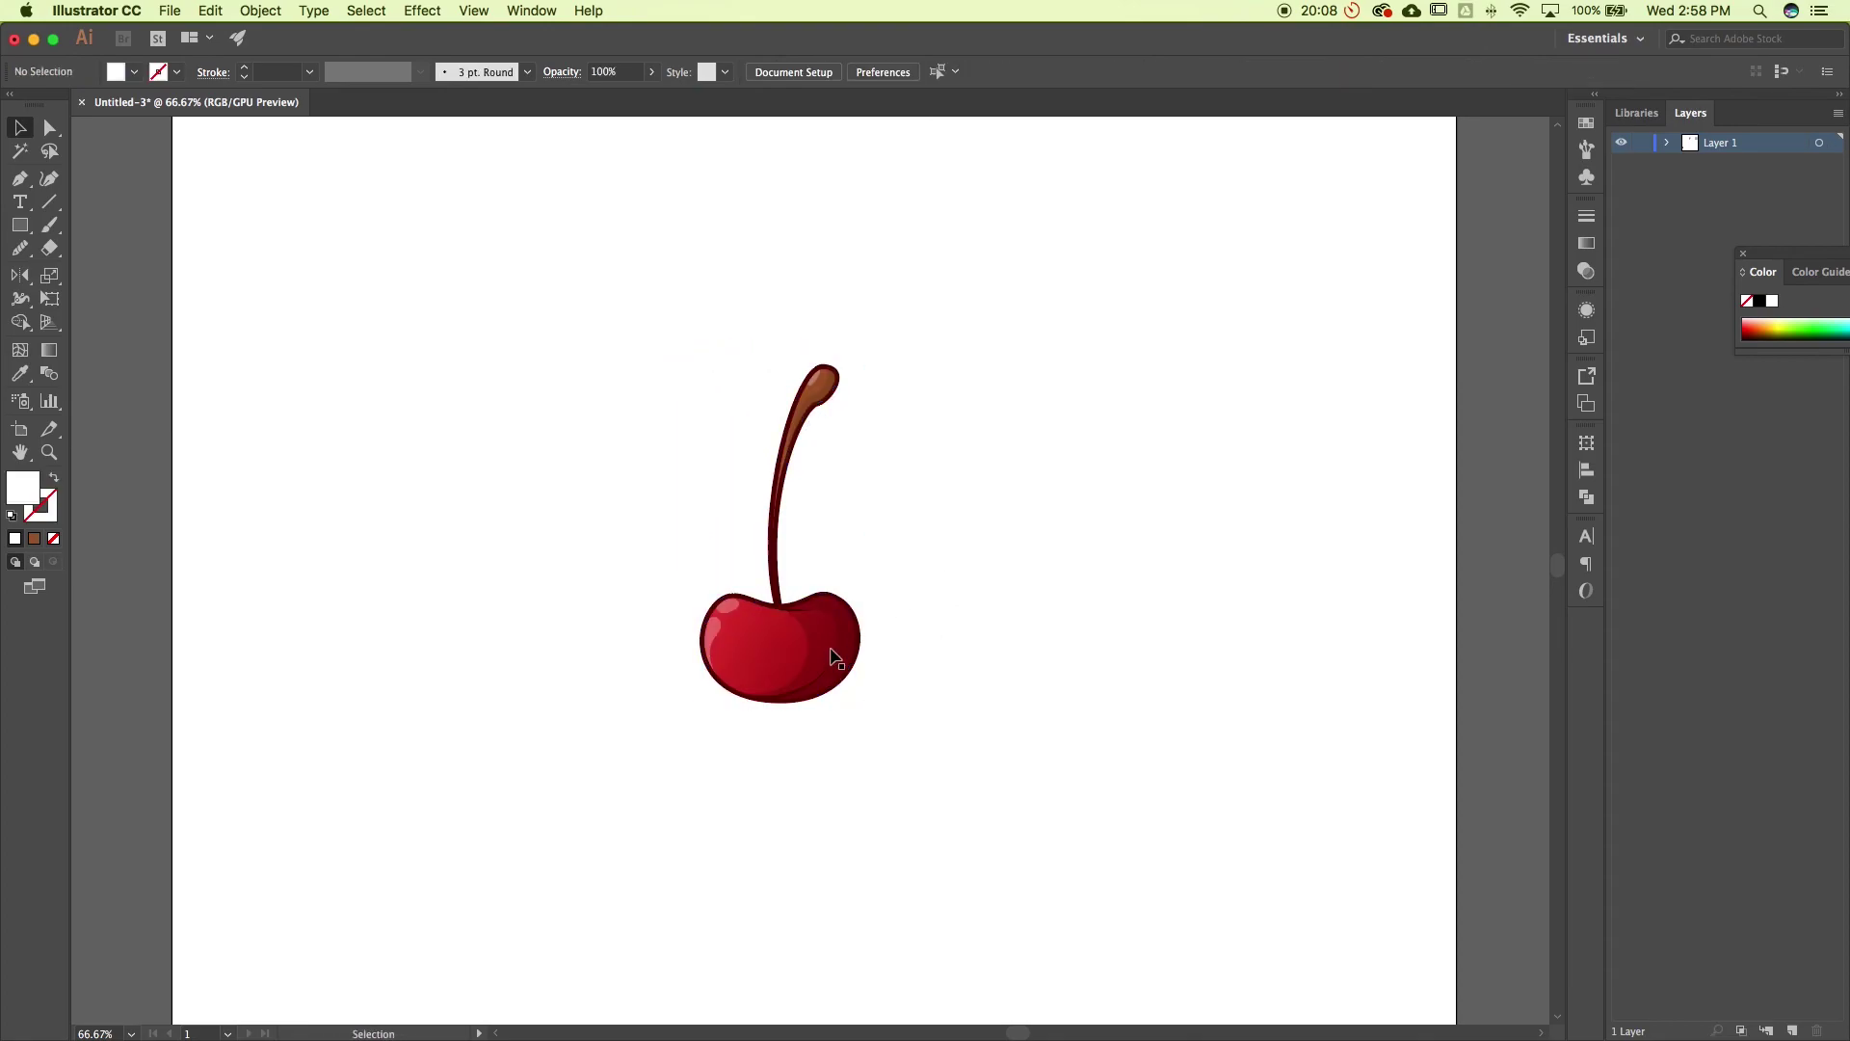
pyautogui.click(844, 667)
pyautogui.moveTo(847, 681)
pyautogui.mouseDown()
pyautogui.moveTo(876, 684)
pyautogui.moveTo(881, 714)
pyautogui.moveTo(867, 652)
pyautogui.moveTo(828, 647)
pyautogui.moveTo(847, 647)
pyautogui.mouseUp()
pyautogui.click(948, 690)
pyautogui.click(941, 661)
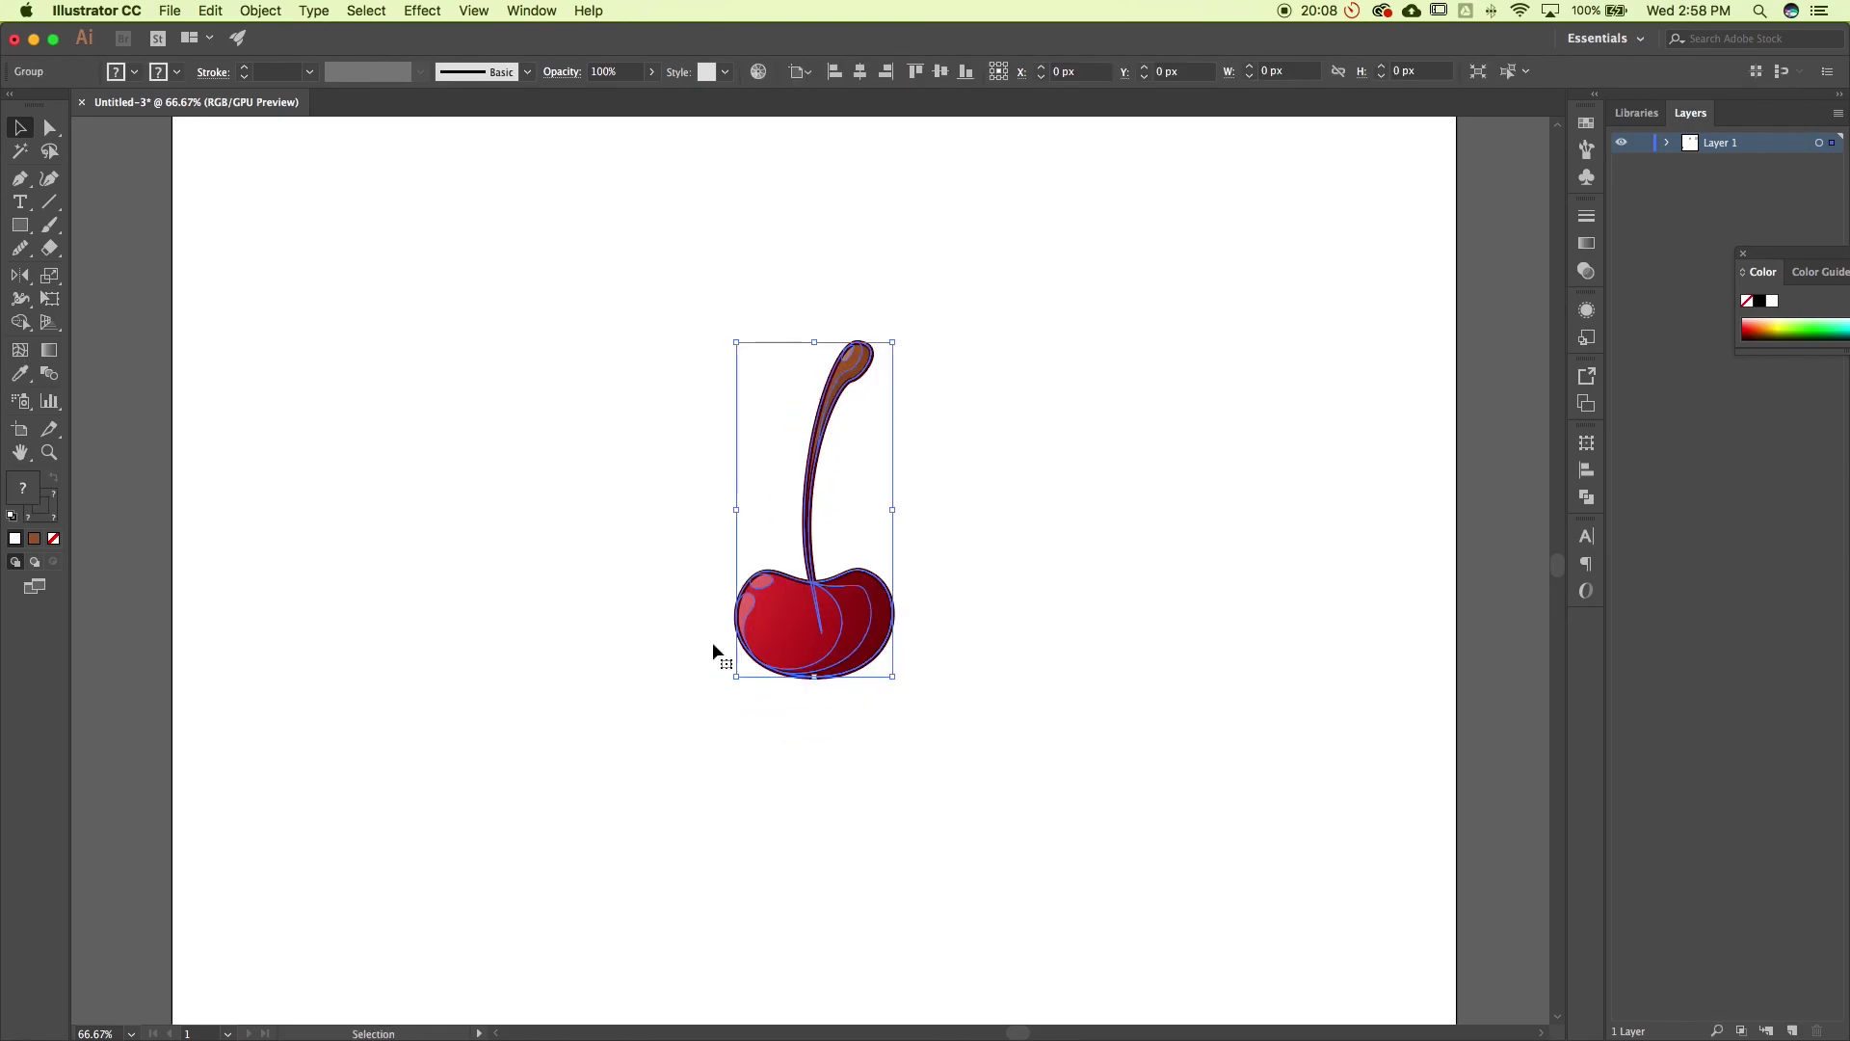
# In Isolation Mode, try moving the crescent shading, undo it, and exit the group
pyautogui.doubleClick(797, 628)
pyautogui.click(798, 628)
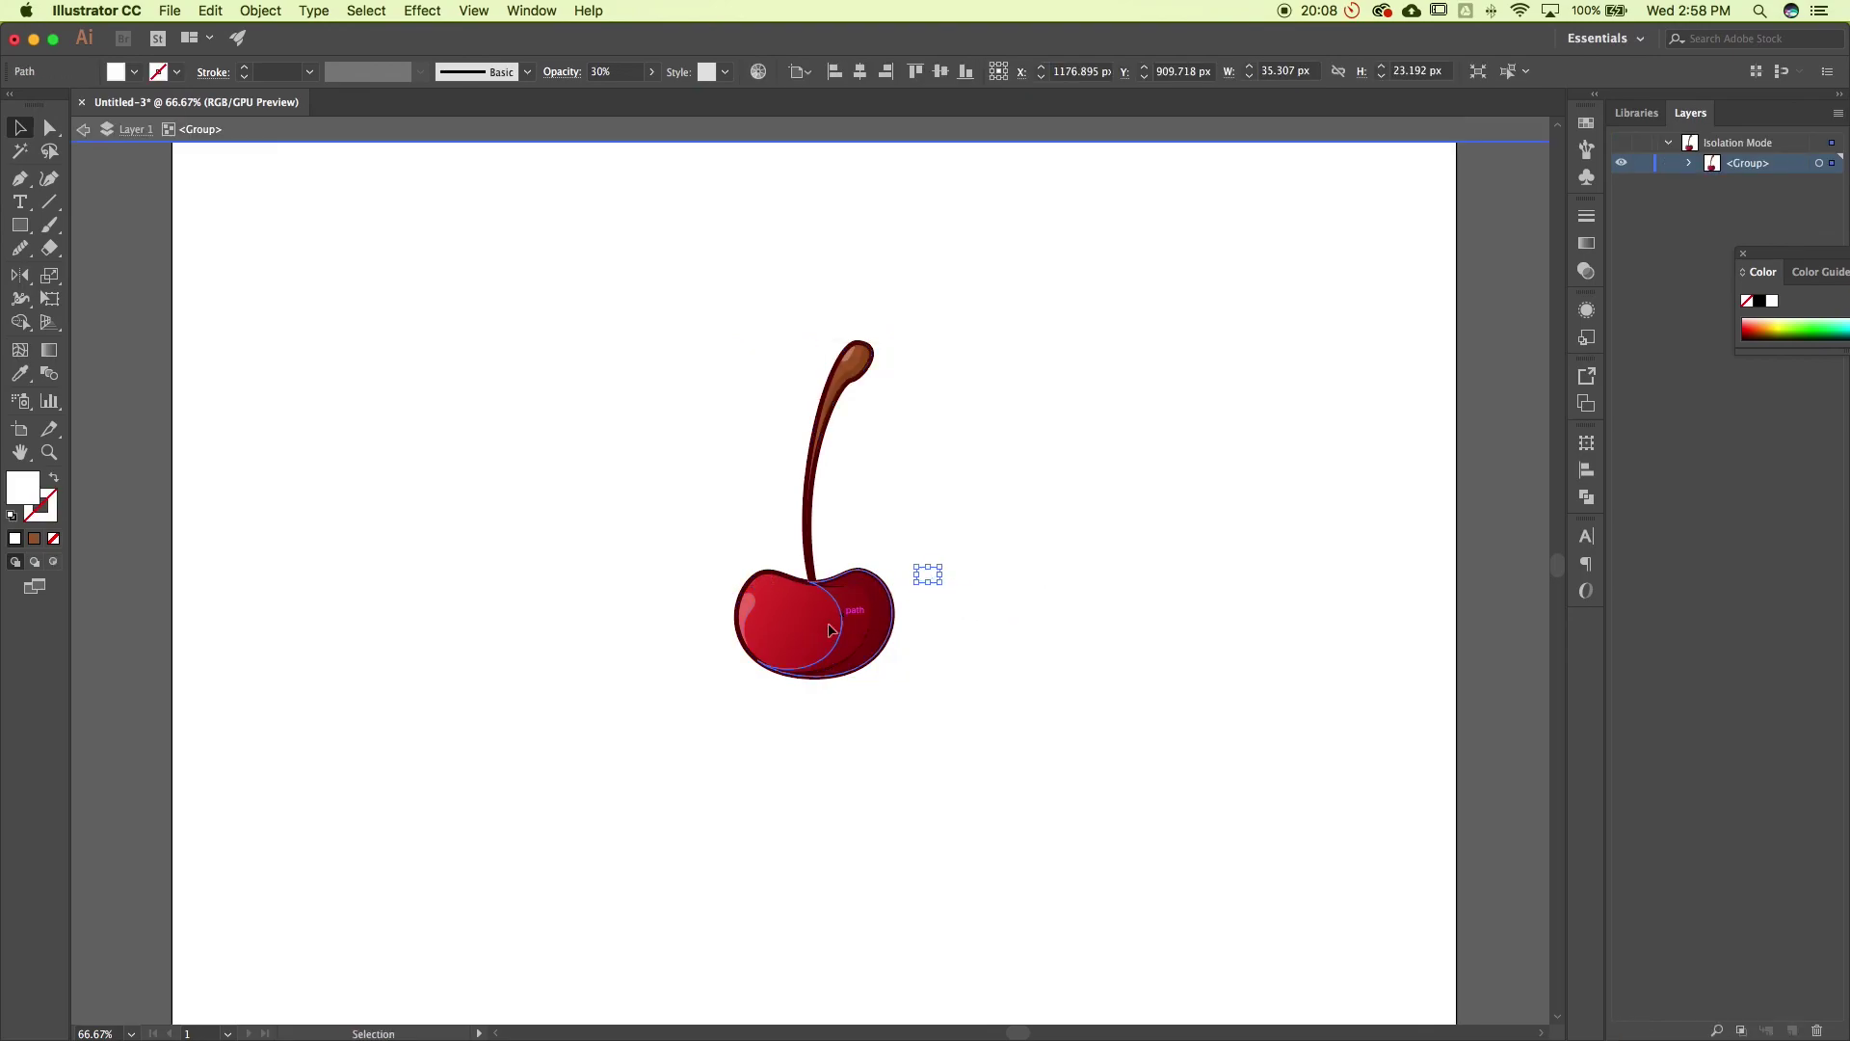
pyautogui.moveTo(831, 568)
pyautogui.mouseDown()
pyautogui.moveTo(785, 603)
pyautogui.moveTo(742, 508)
pyautogui.mouseUp()
pyautogui.press('super+z')
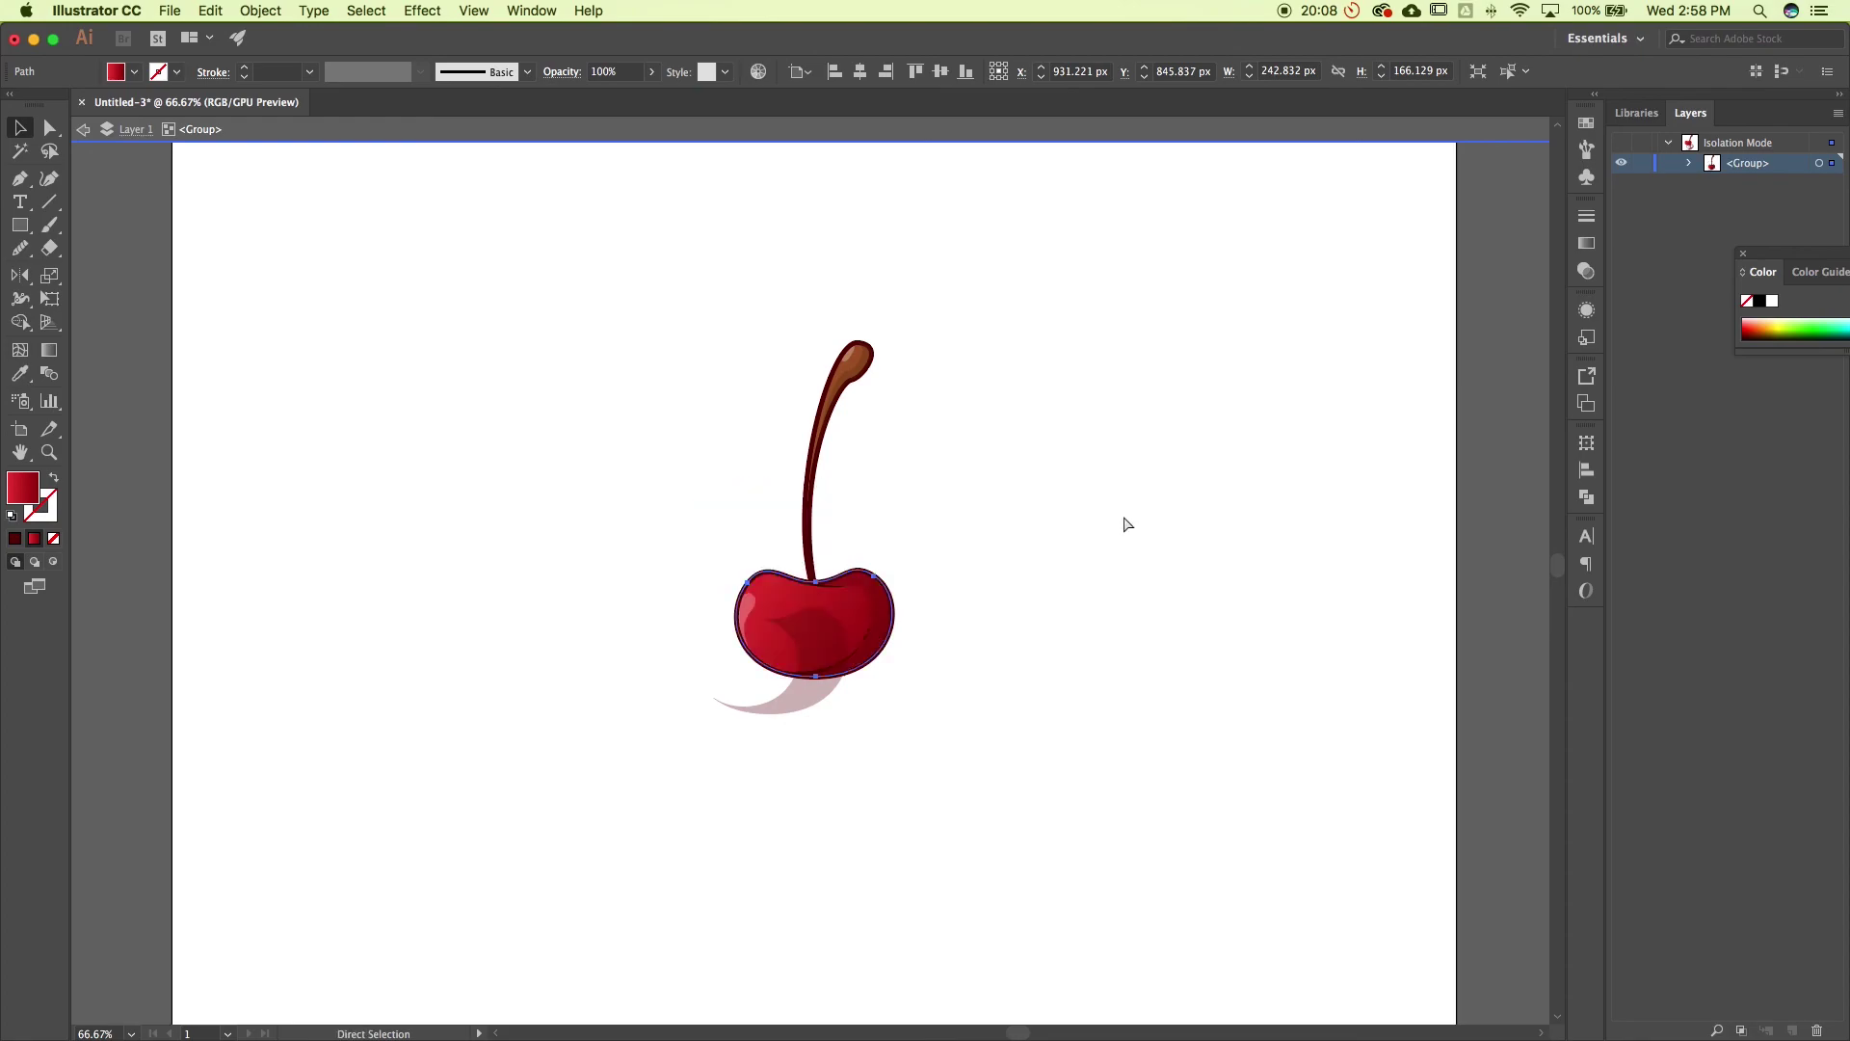
pyautogui.click(1006, 543)
pyautogui.press('v')
pyautogui.doubleClick(1008, 544)
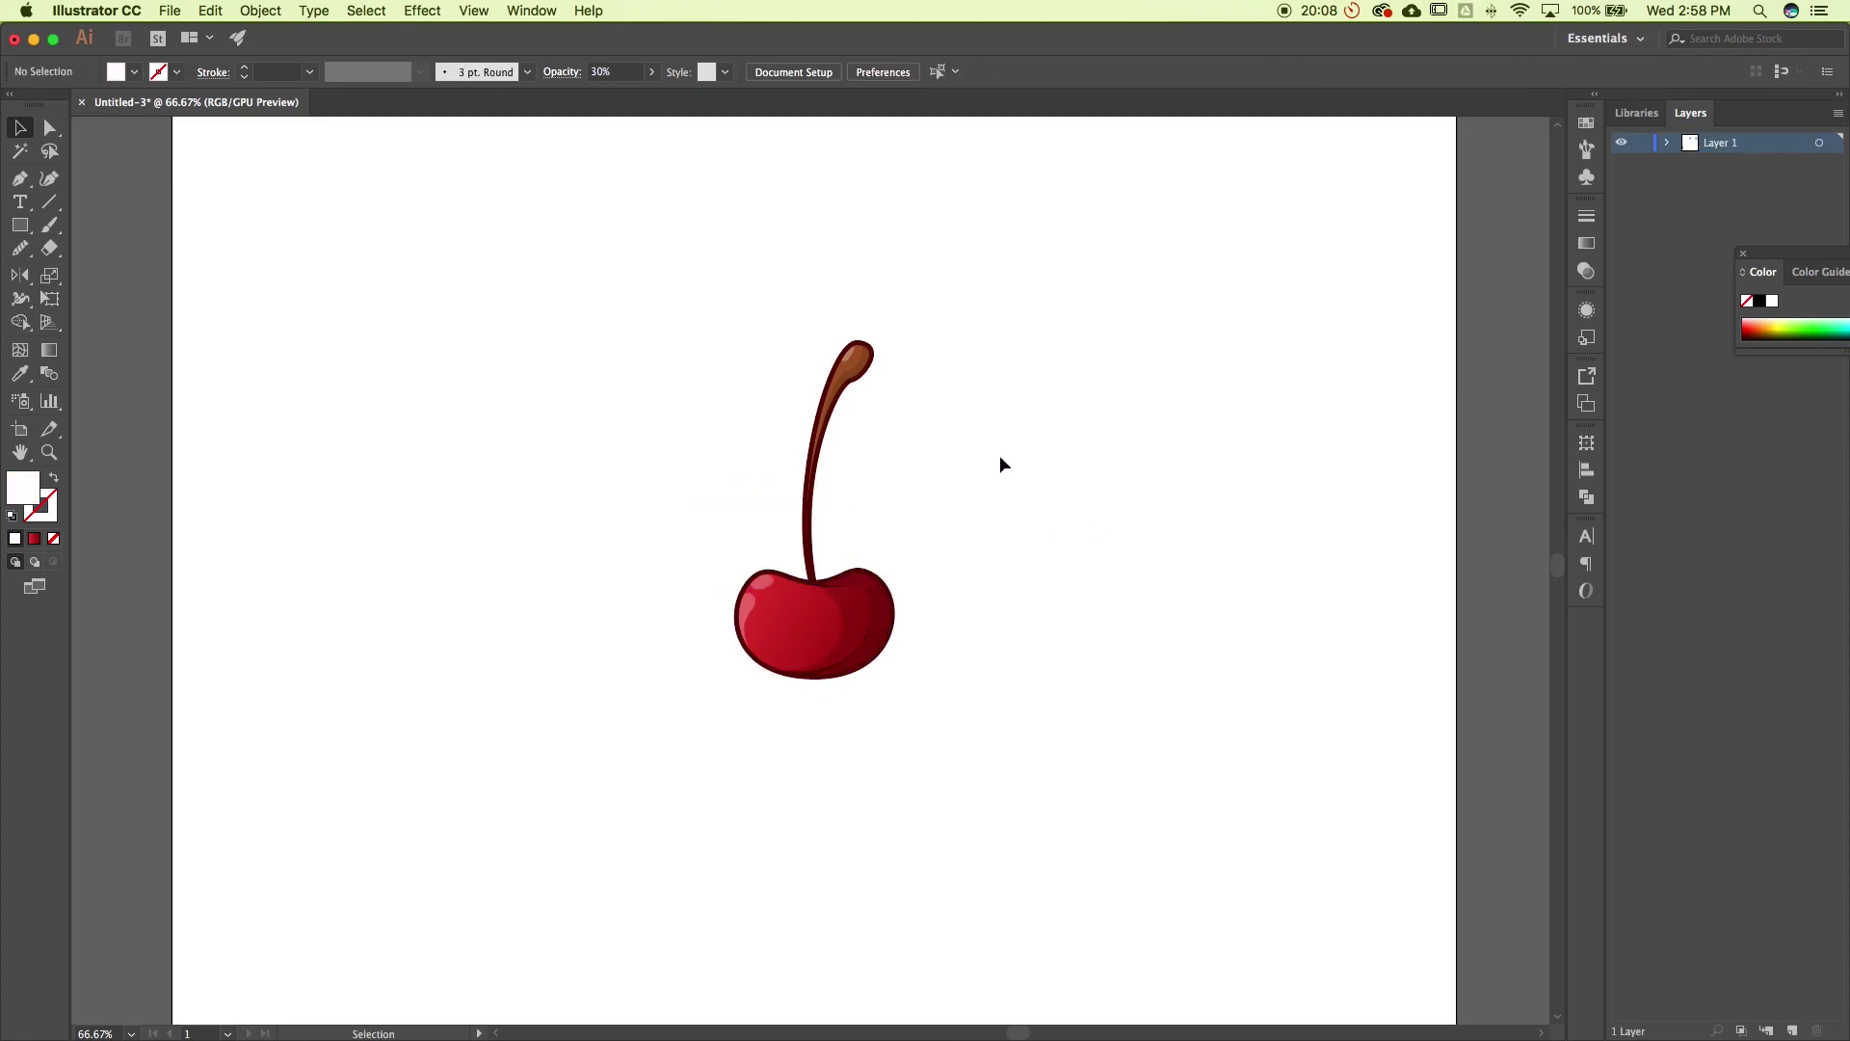
# Drag the cherry group slightly lower on the artboard
pyautogui.click(844, 608)
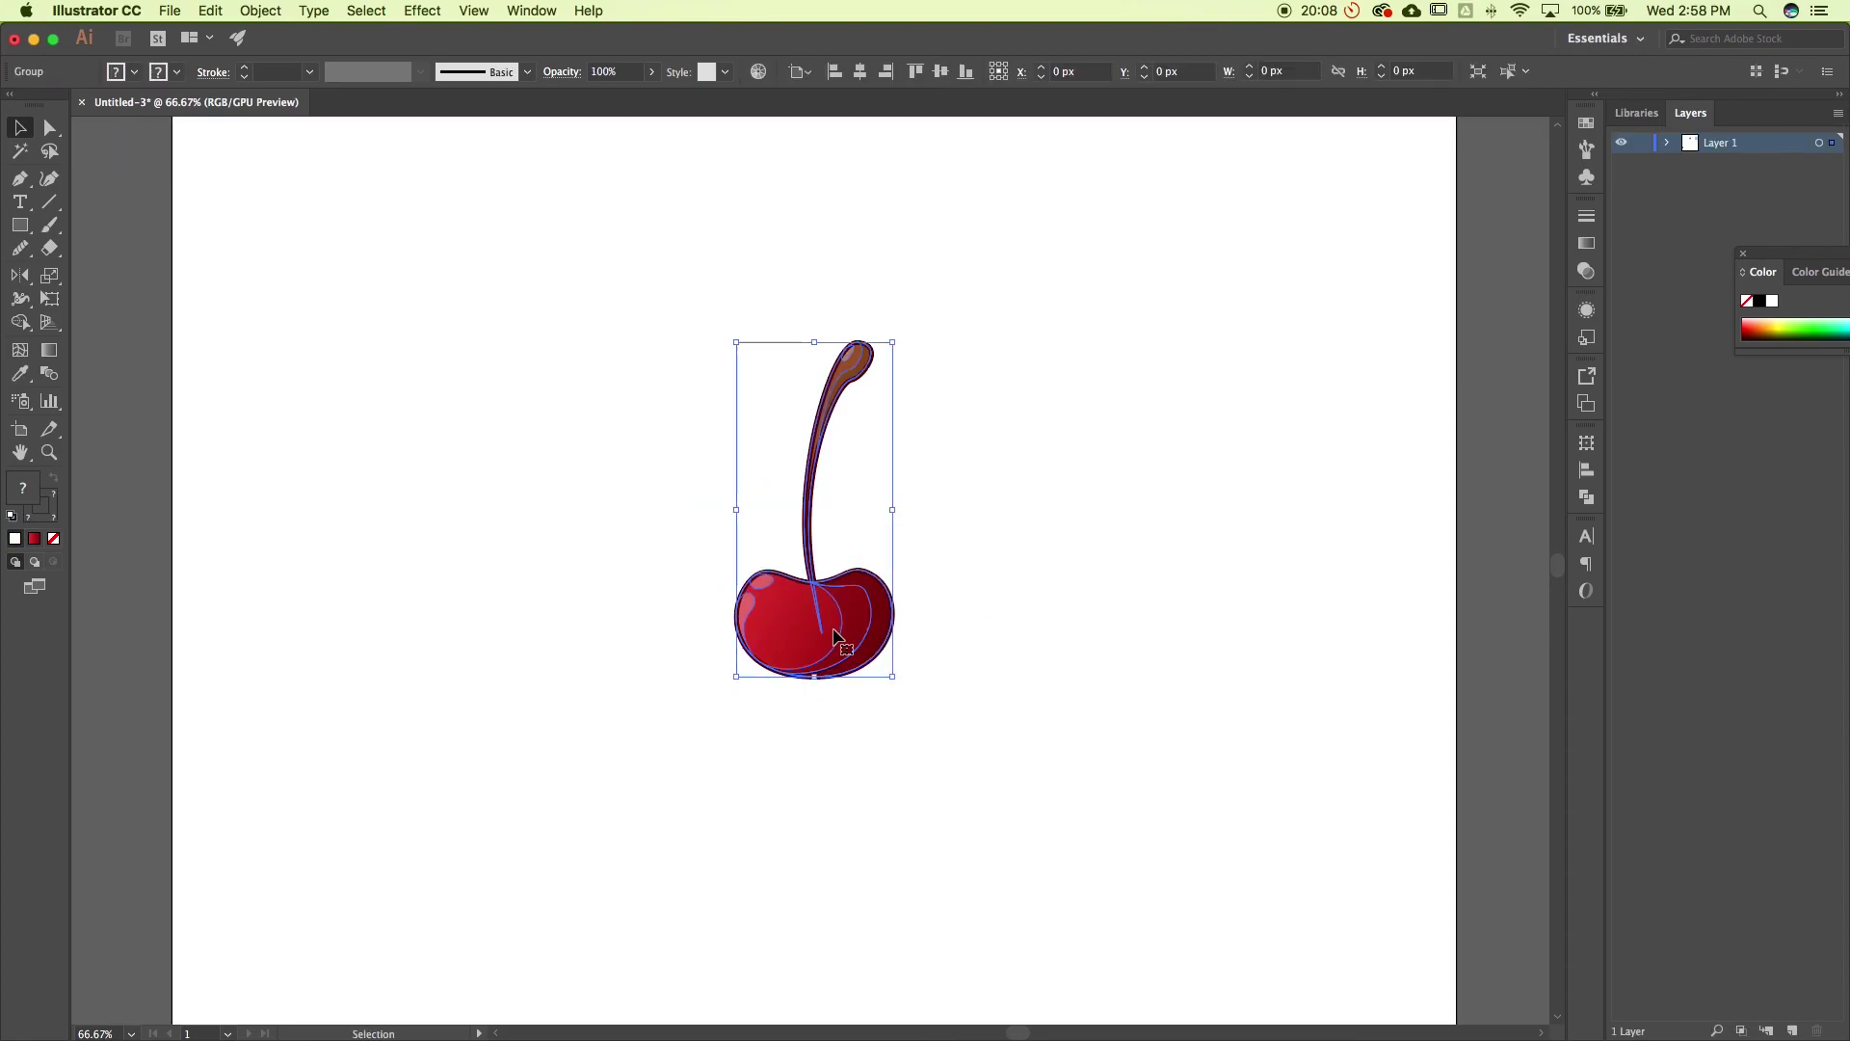
pyautogui.moveTo(843, 607)
pyautogui.mouseDown()
pyautogui.moveTo(837, 681)
pyautogui.moveTo(866, 617)
pyautogui.moveTo(855, 642)
pyautogui.mouseUp()
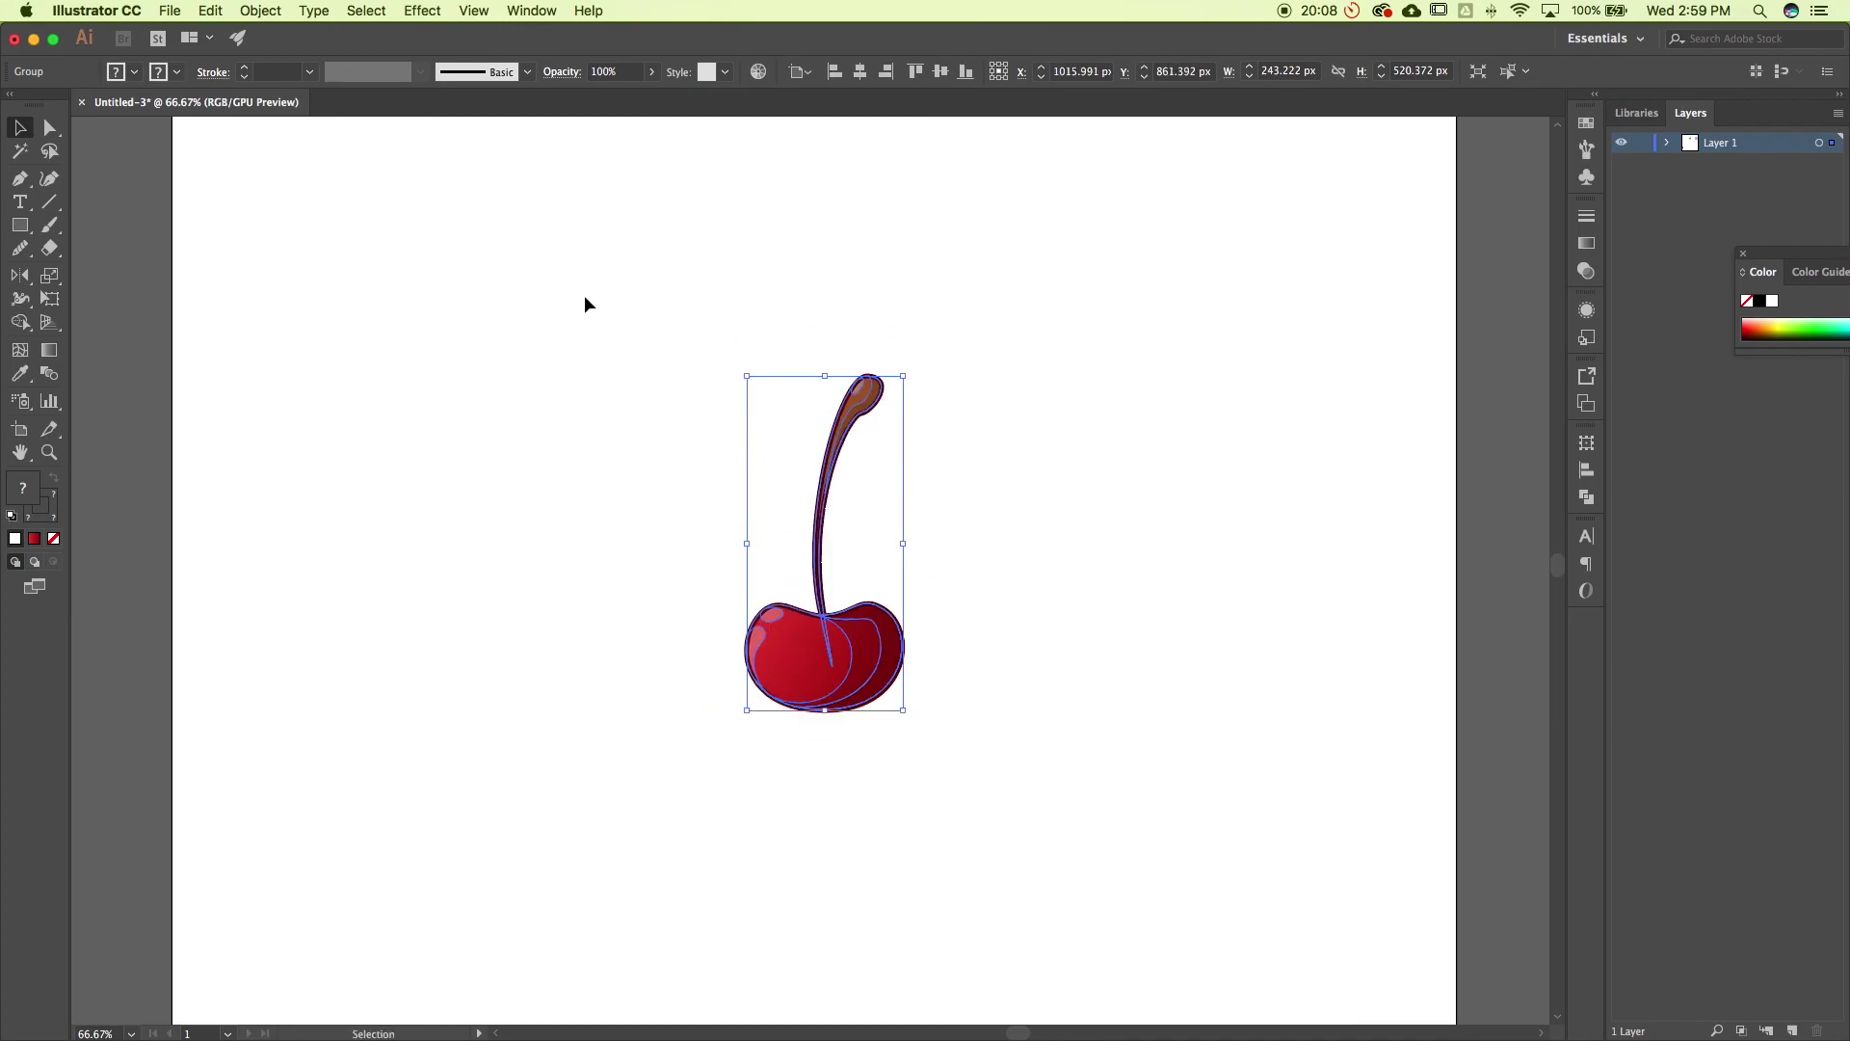
pyautogui.click(1062, 603)
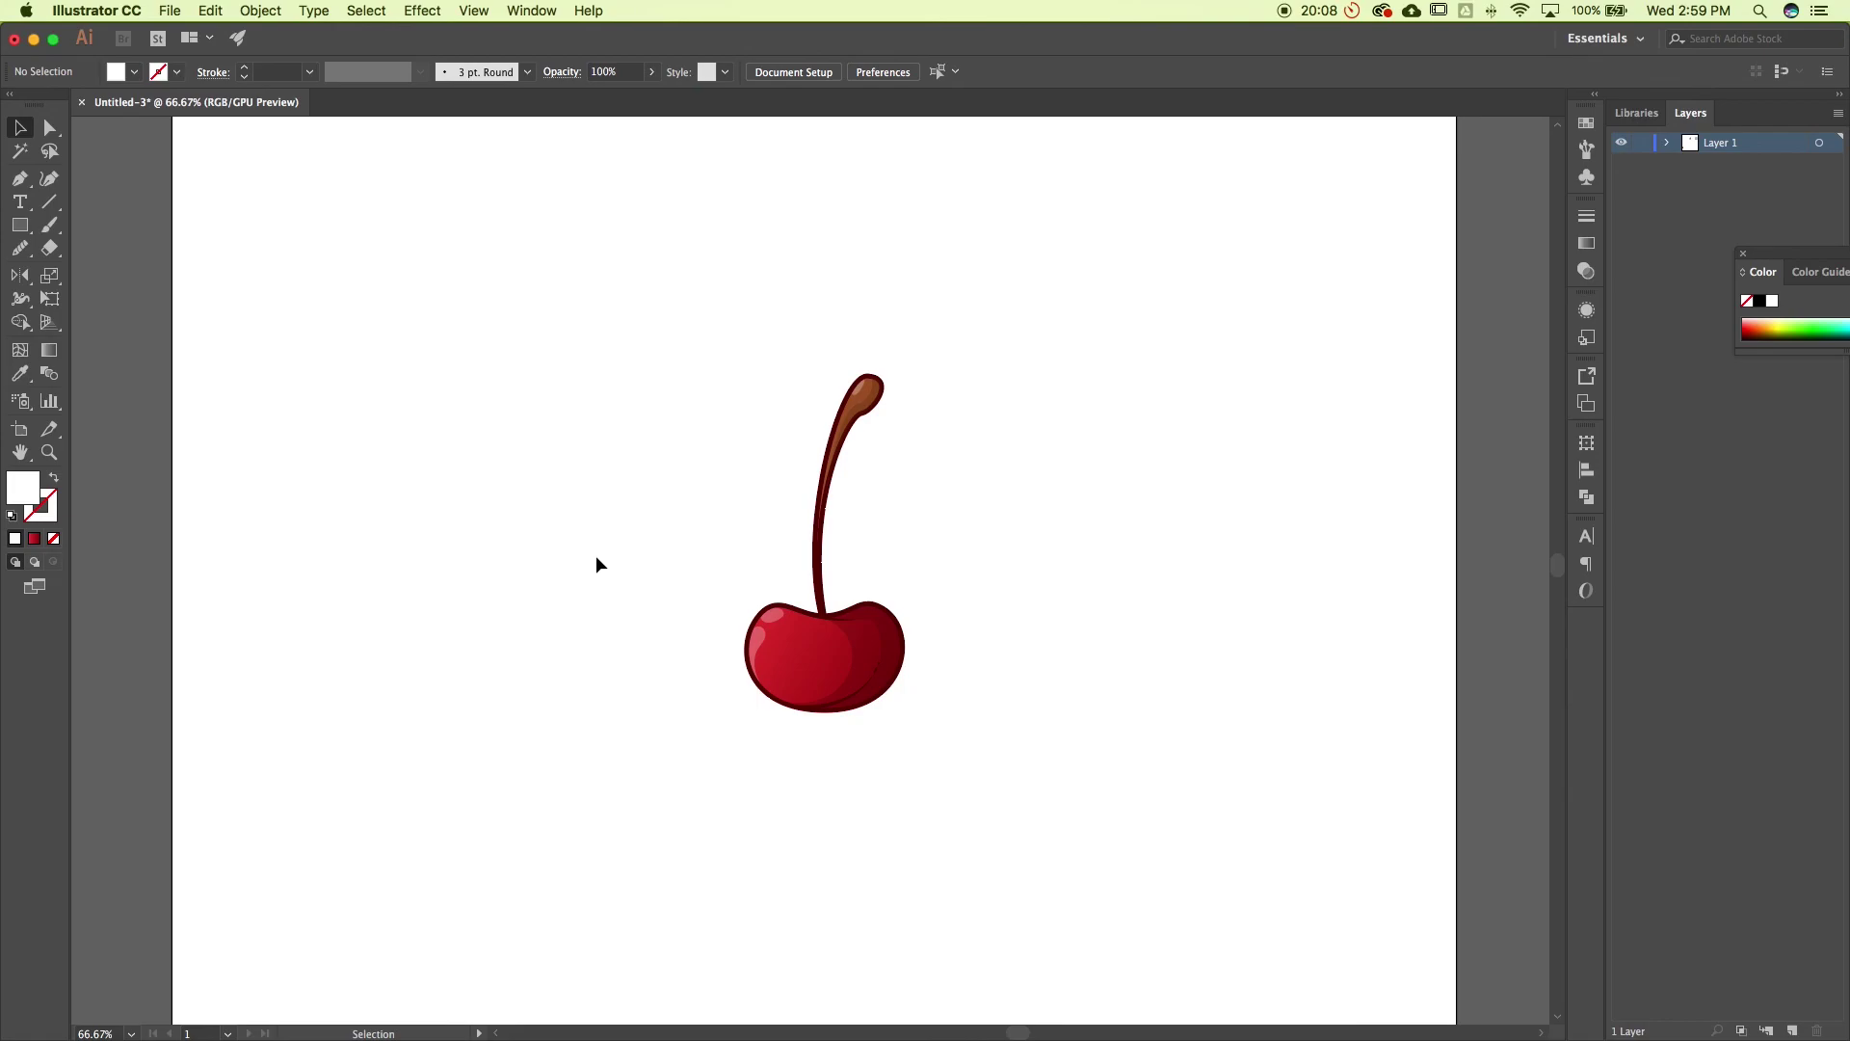
# Create point text to the left of the cherry in the MaisonNeue-Bold font
pyautogui.press('t')
pyautogui.click(554, 480)
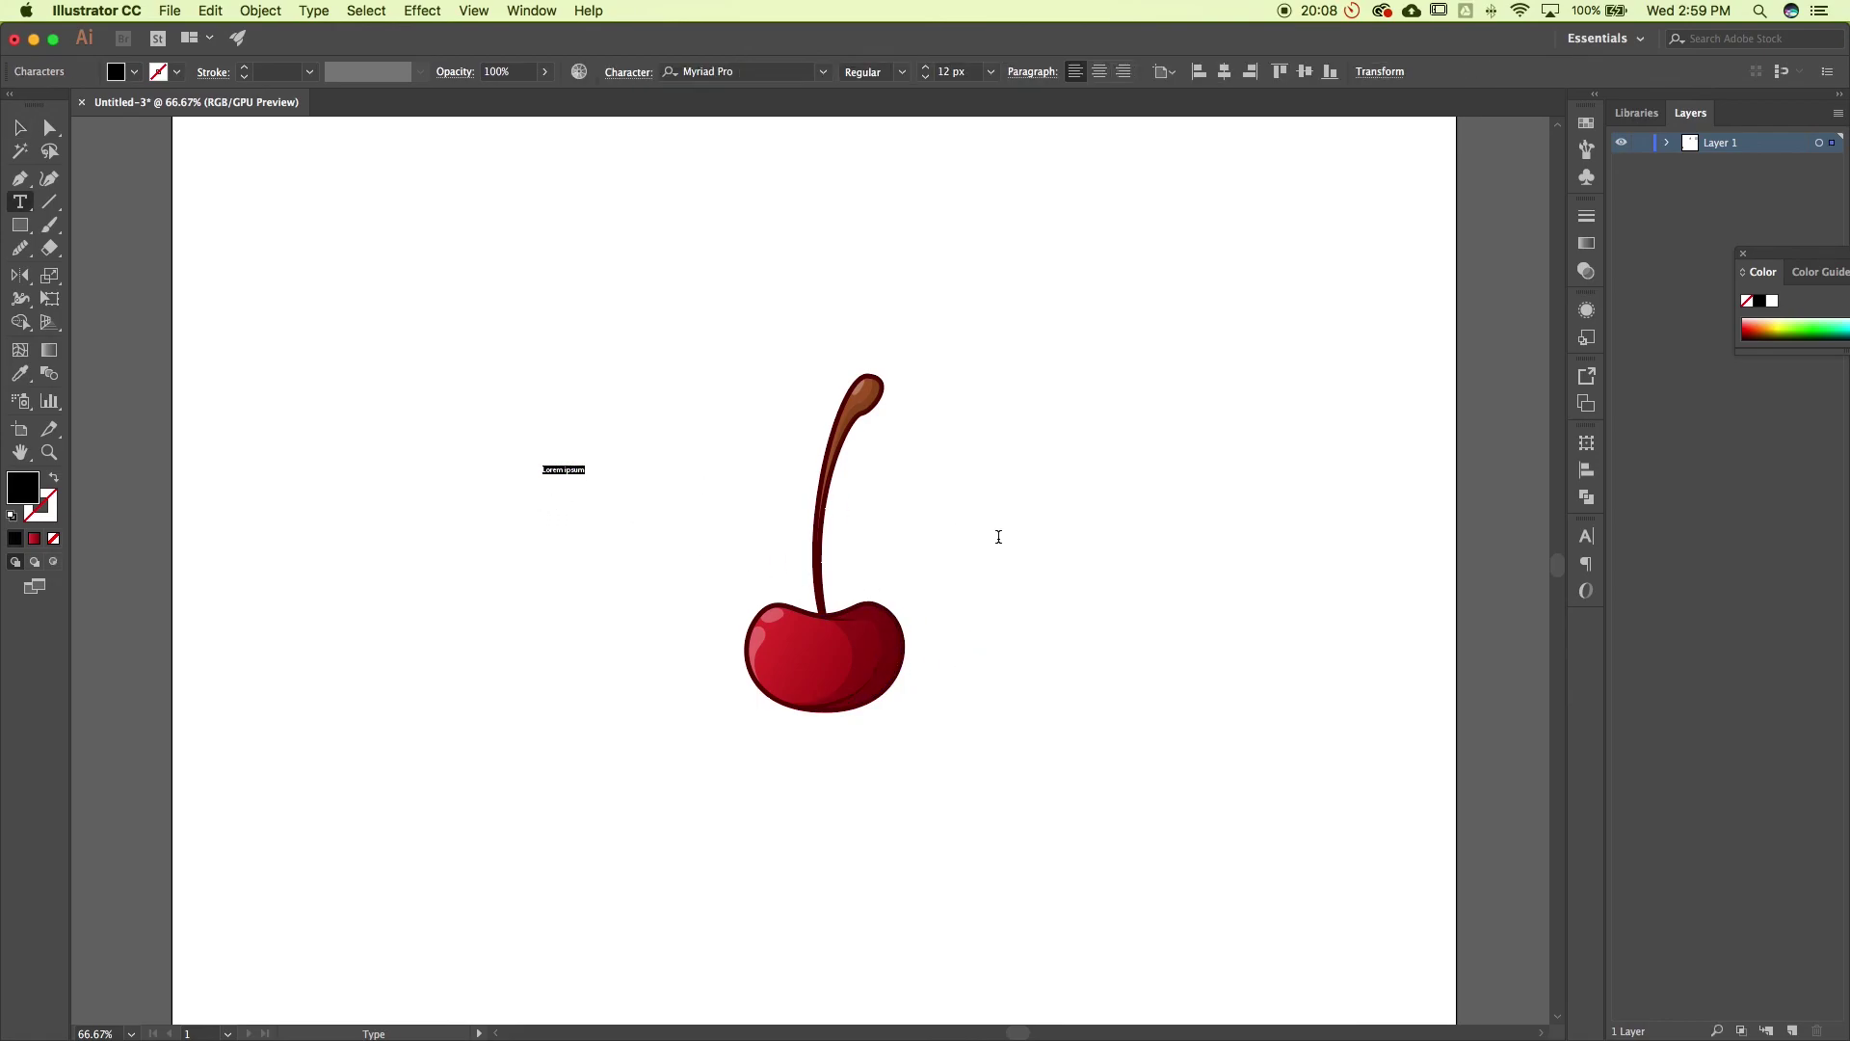
pyautogui.write('O')
pyautogui.click(805, 68)
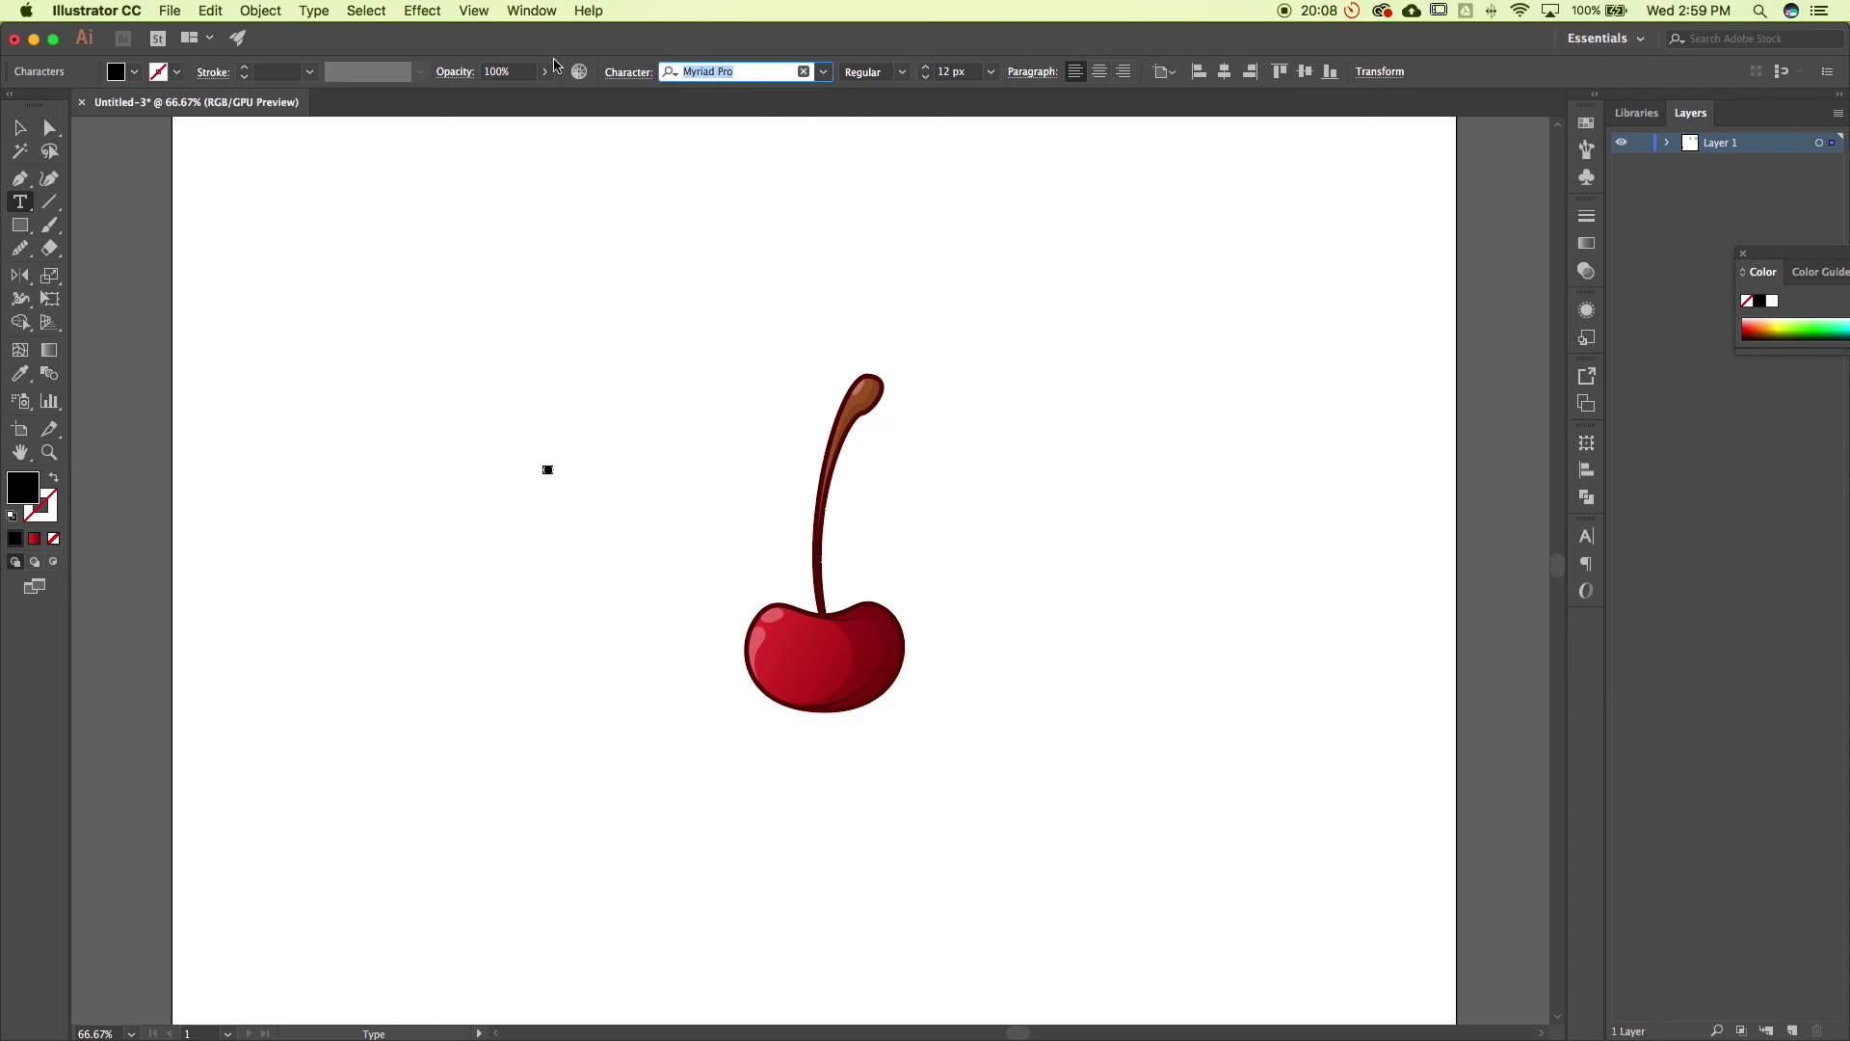
pyautogui.write('mai')
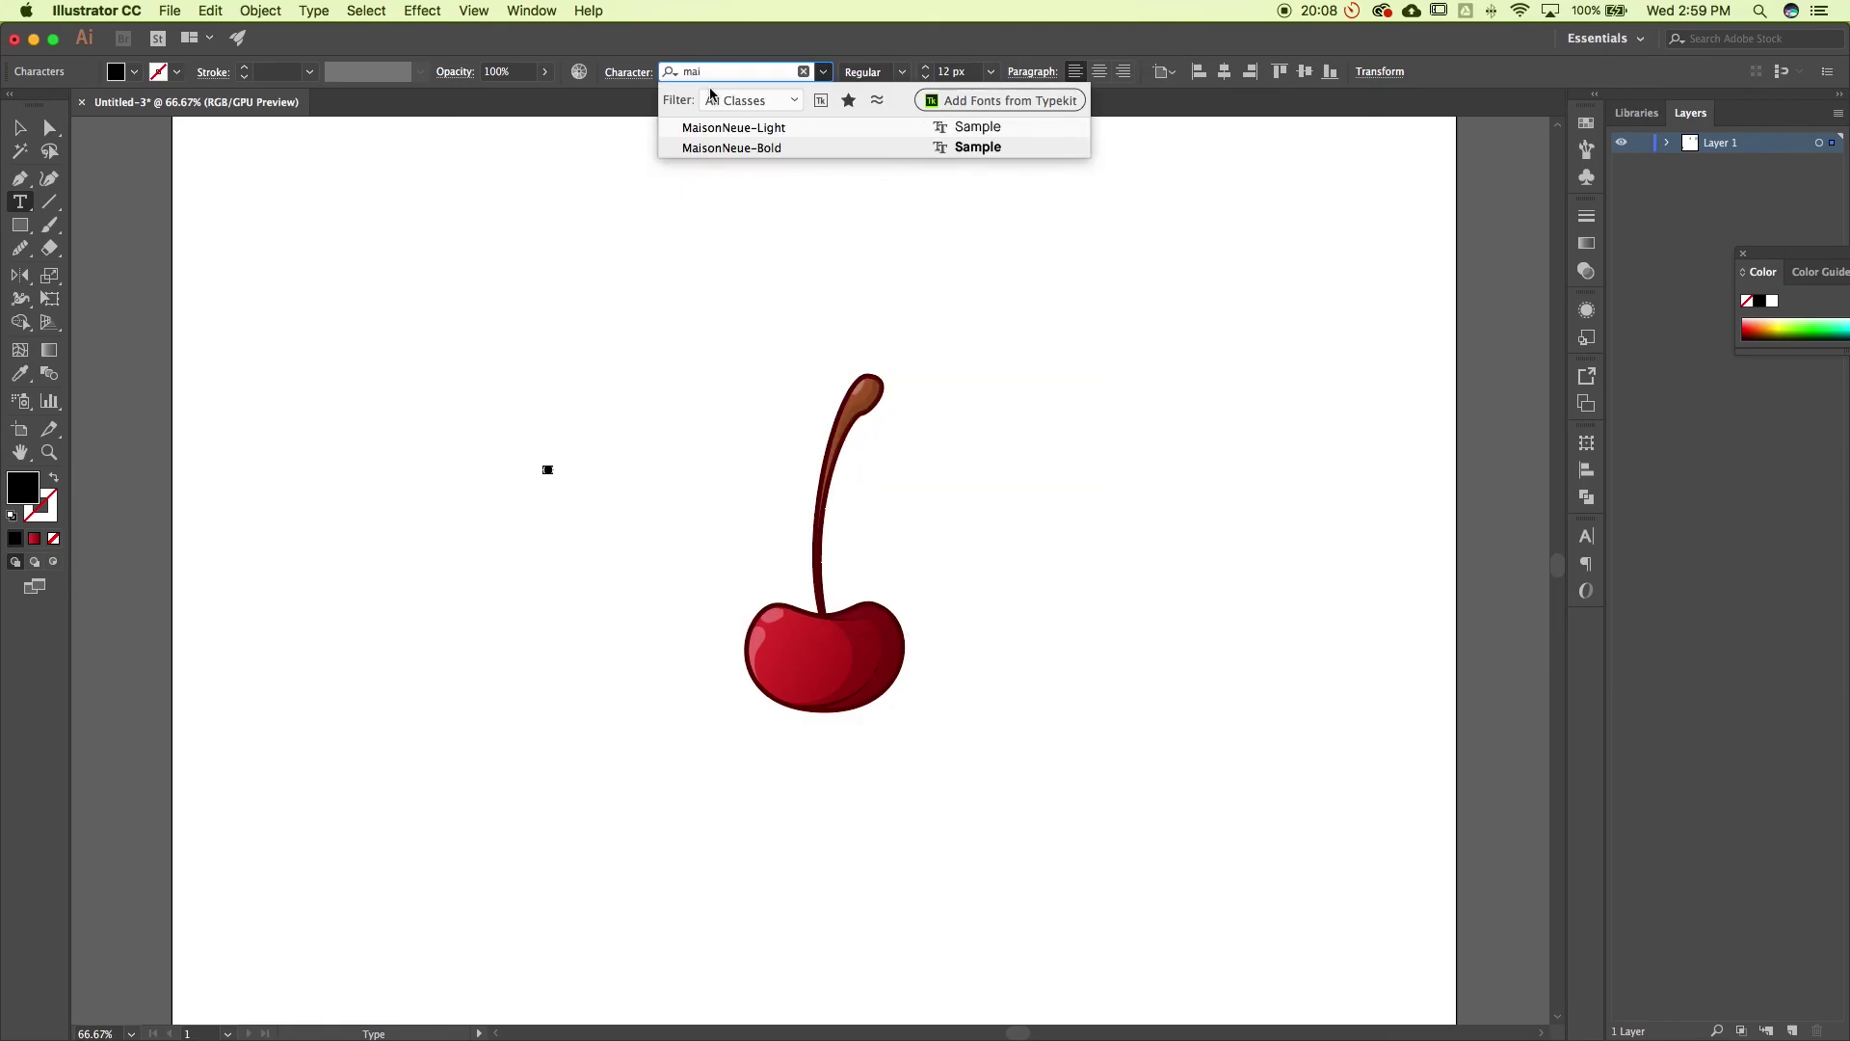
pyautogui.click(734, 147)
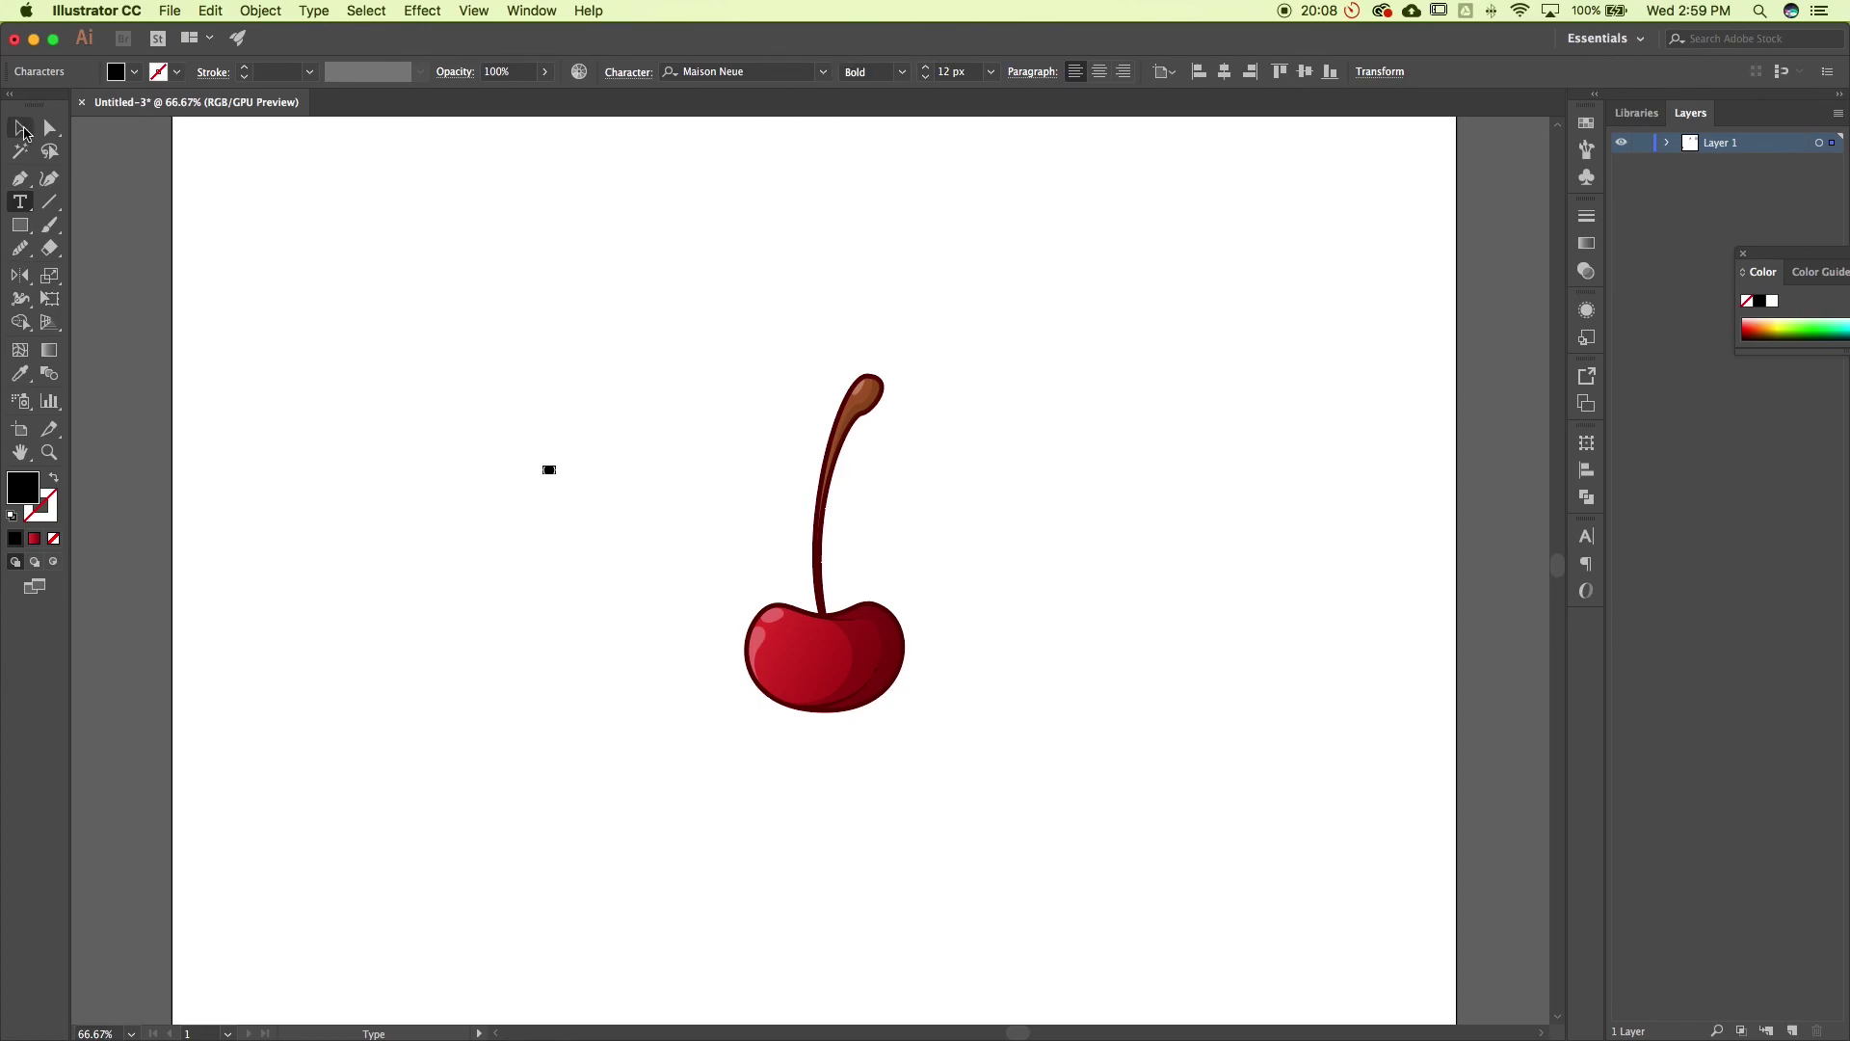
# Enlarge the brace text to about 428.85 px and position it around the cherry
pyautogui.click(21, 129)
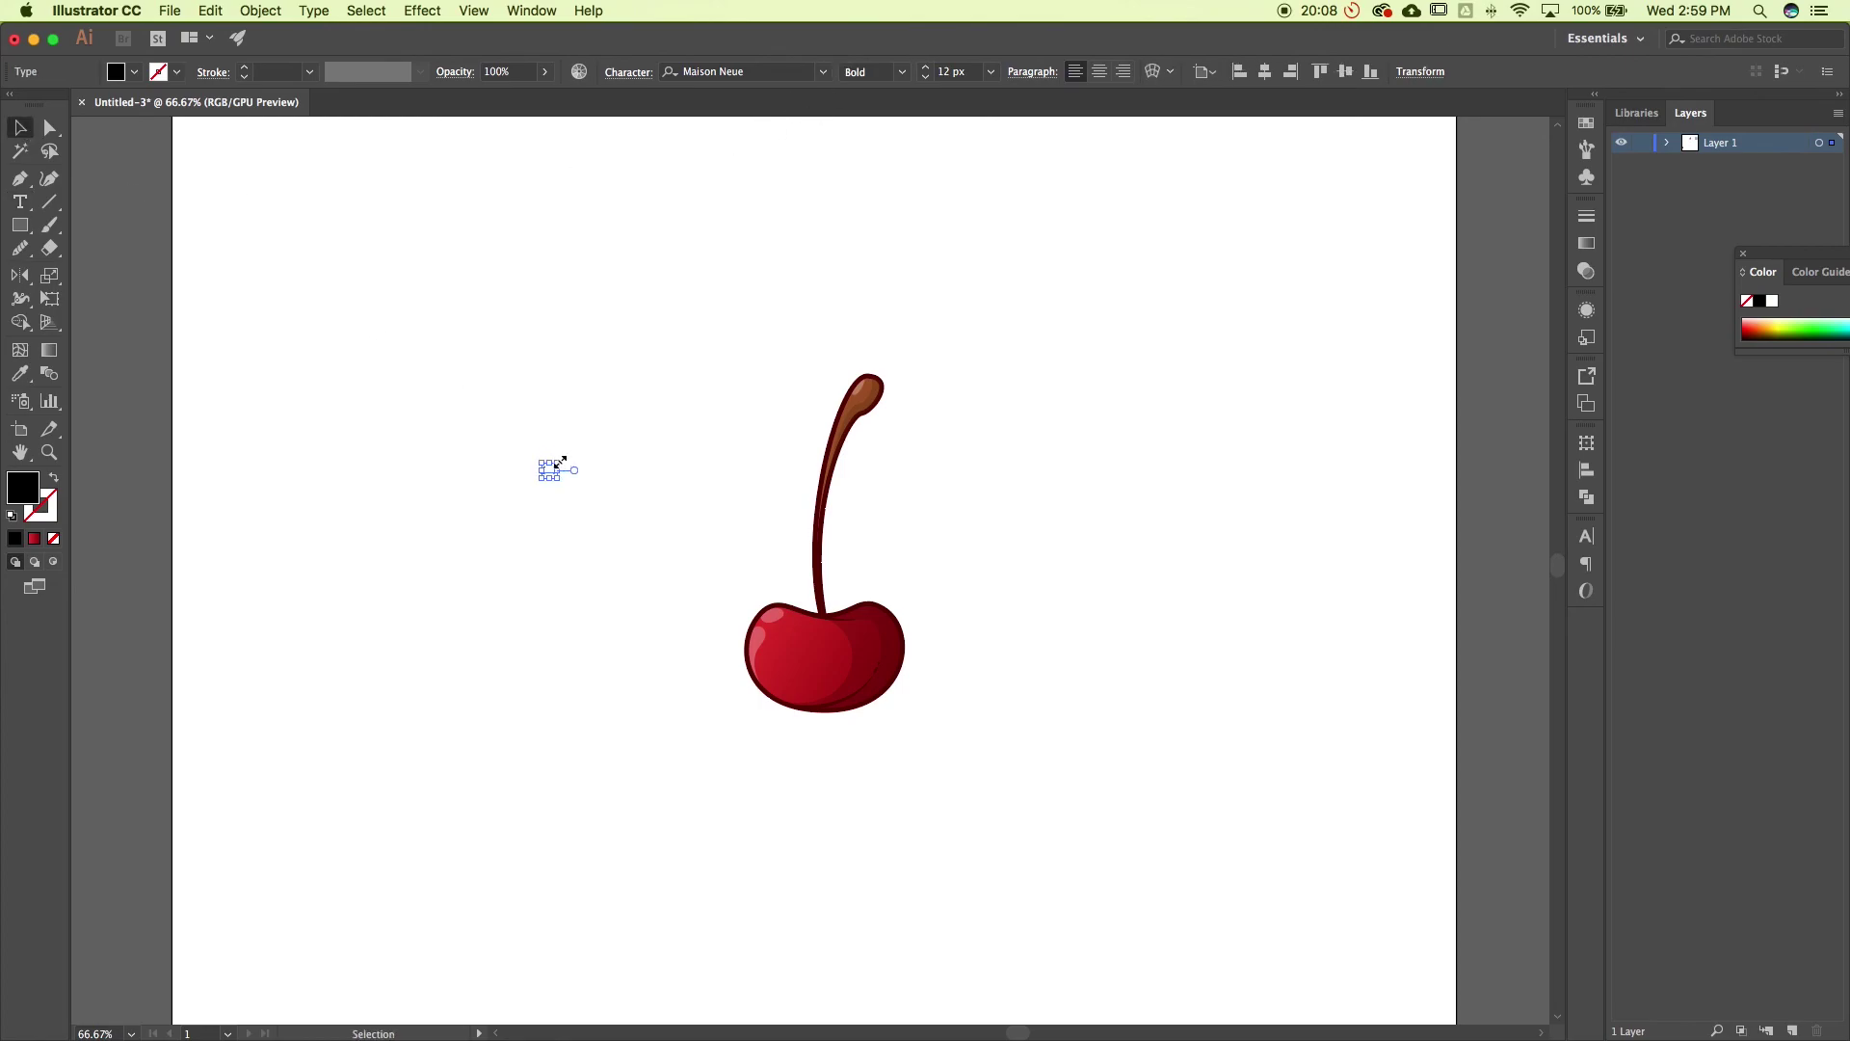
pyautogui.moveTo(559, 464); pyautogui.dragTo(1065, 258)
pyautogui.moveTo(1031, 429); pyautogui.dragTo(1027, 790)
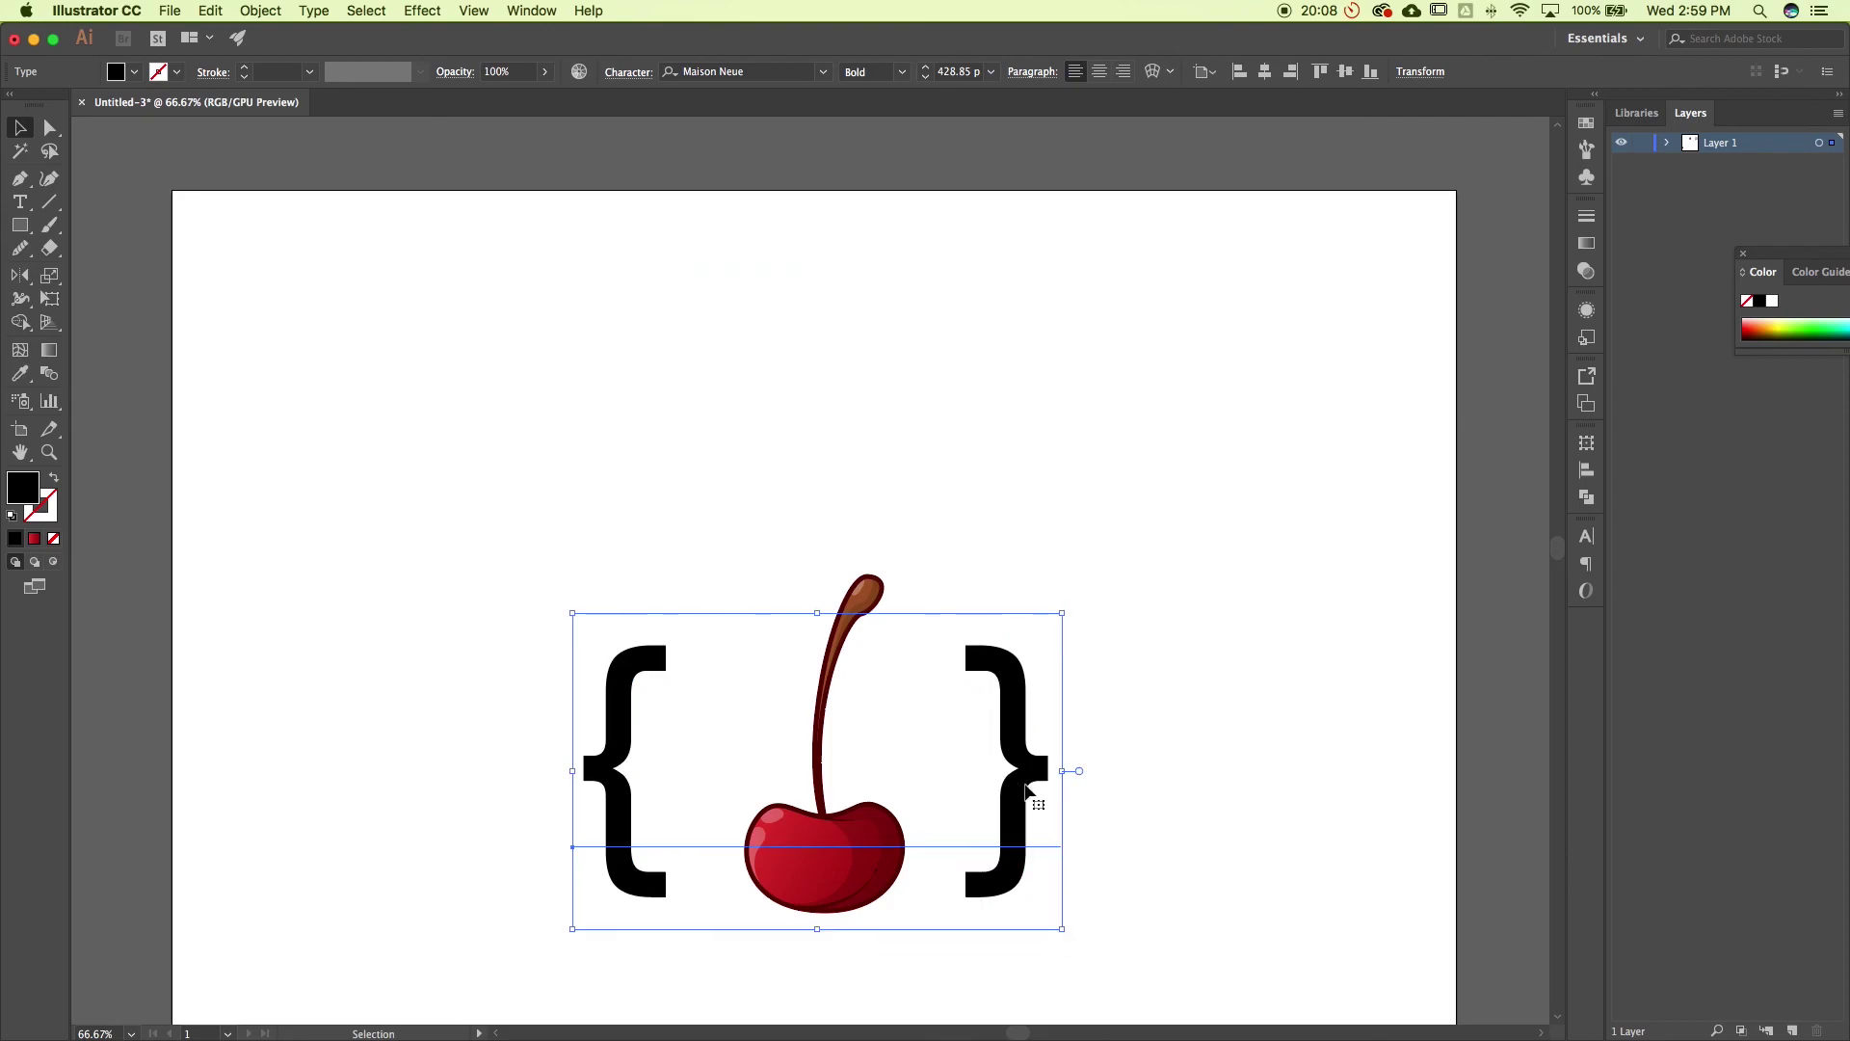
pyautogui.scroll(-4, 1027, 790)
pyautogui.moveTo(1027, 636); pyautogui.dragTo(1026, 680)
pyautogui.click(1169, 712)
pyautogui.click(1243, 834)
pyautogui.click(1025, 639)
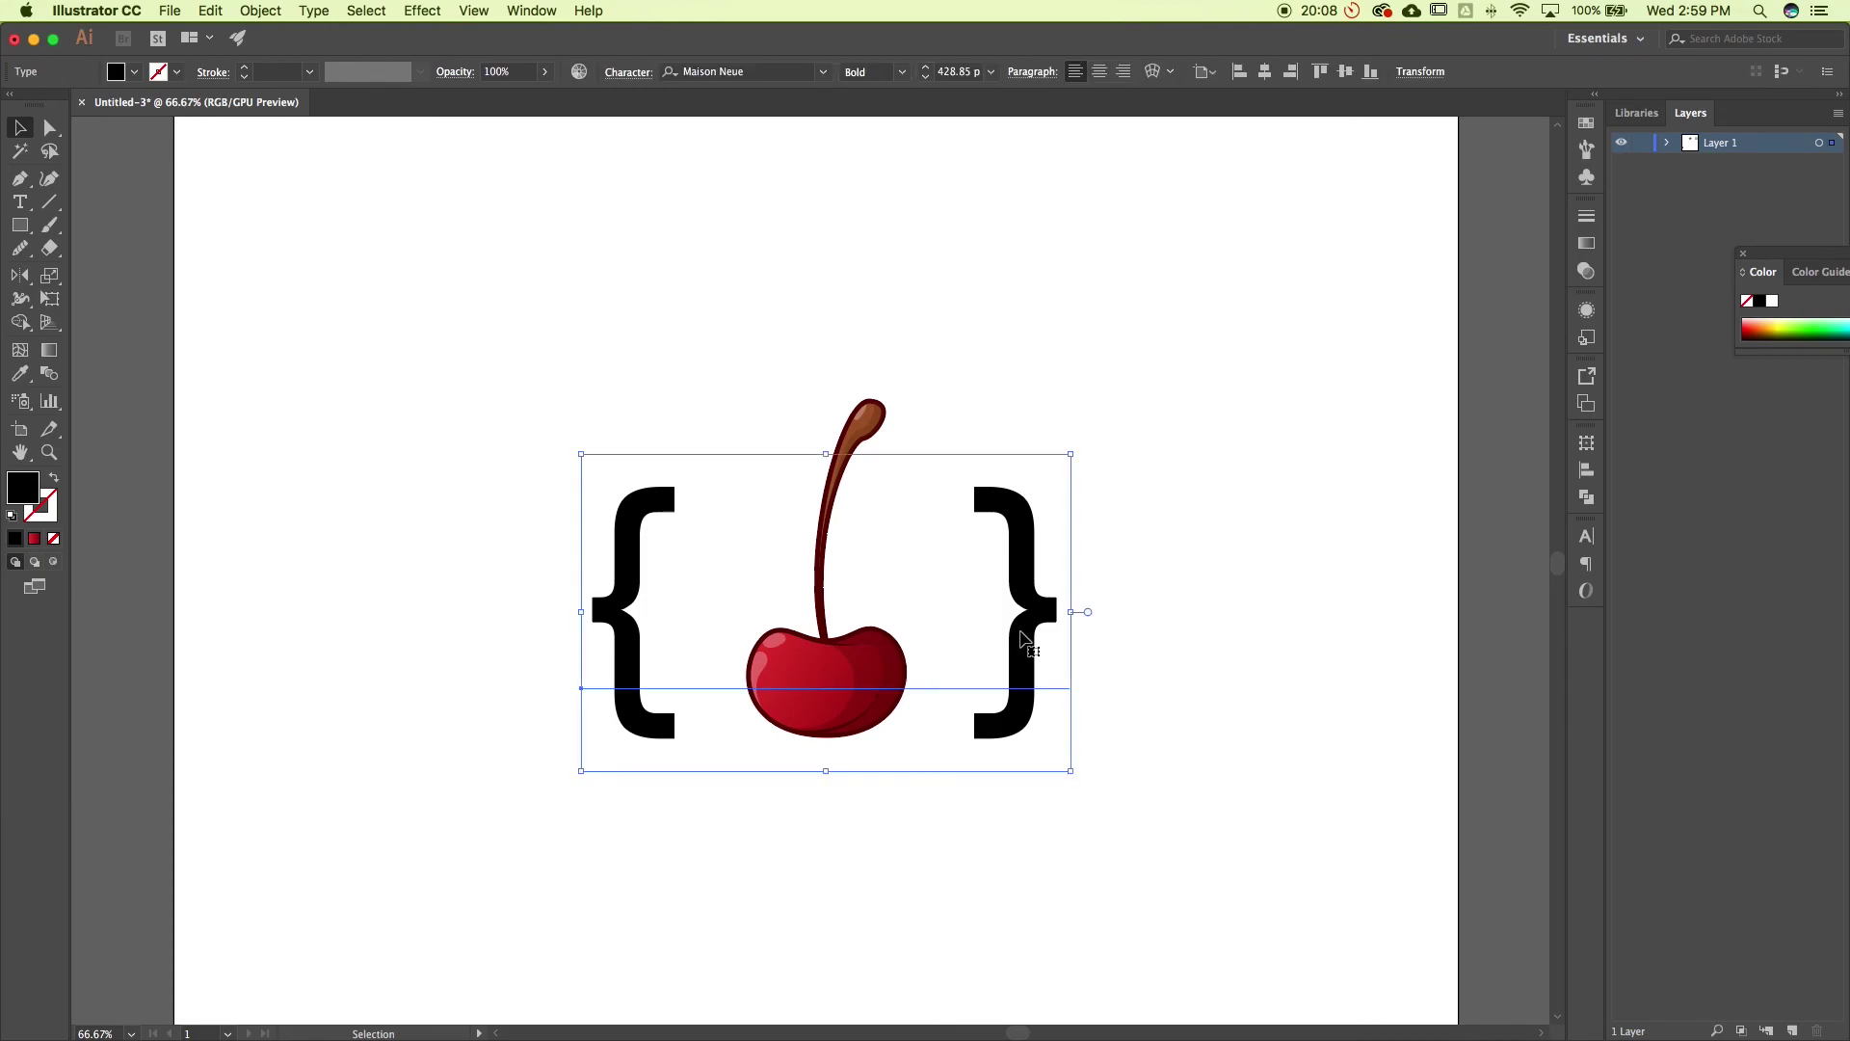
pyautogui.press('super')
pyautogui.press('super')
pyautogui.press('super')
# Centre the braces and cherry horizontally and vertically on the artboard
pyautogui.moveTo(512, 287); pyautogui.dragTo(1142, 975)
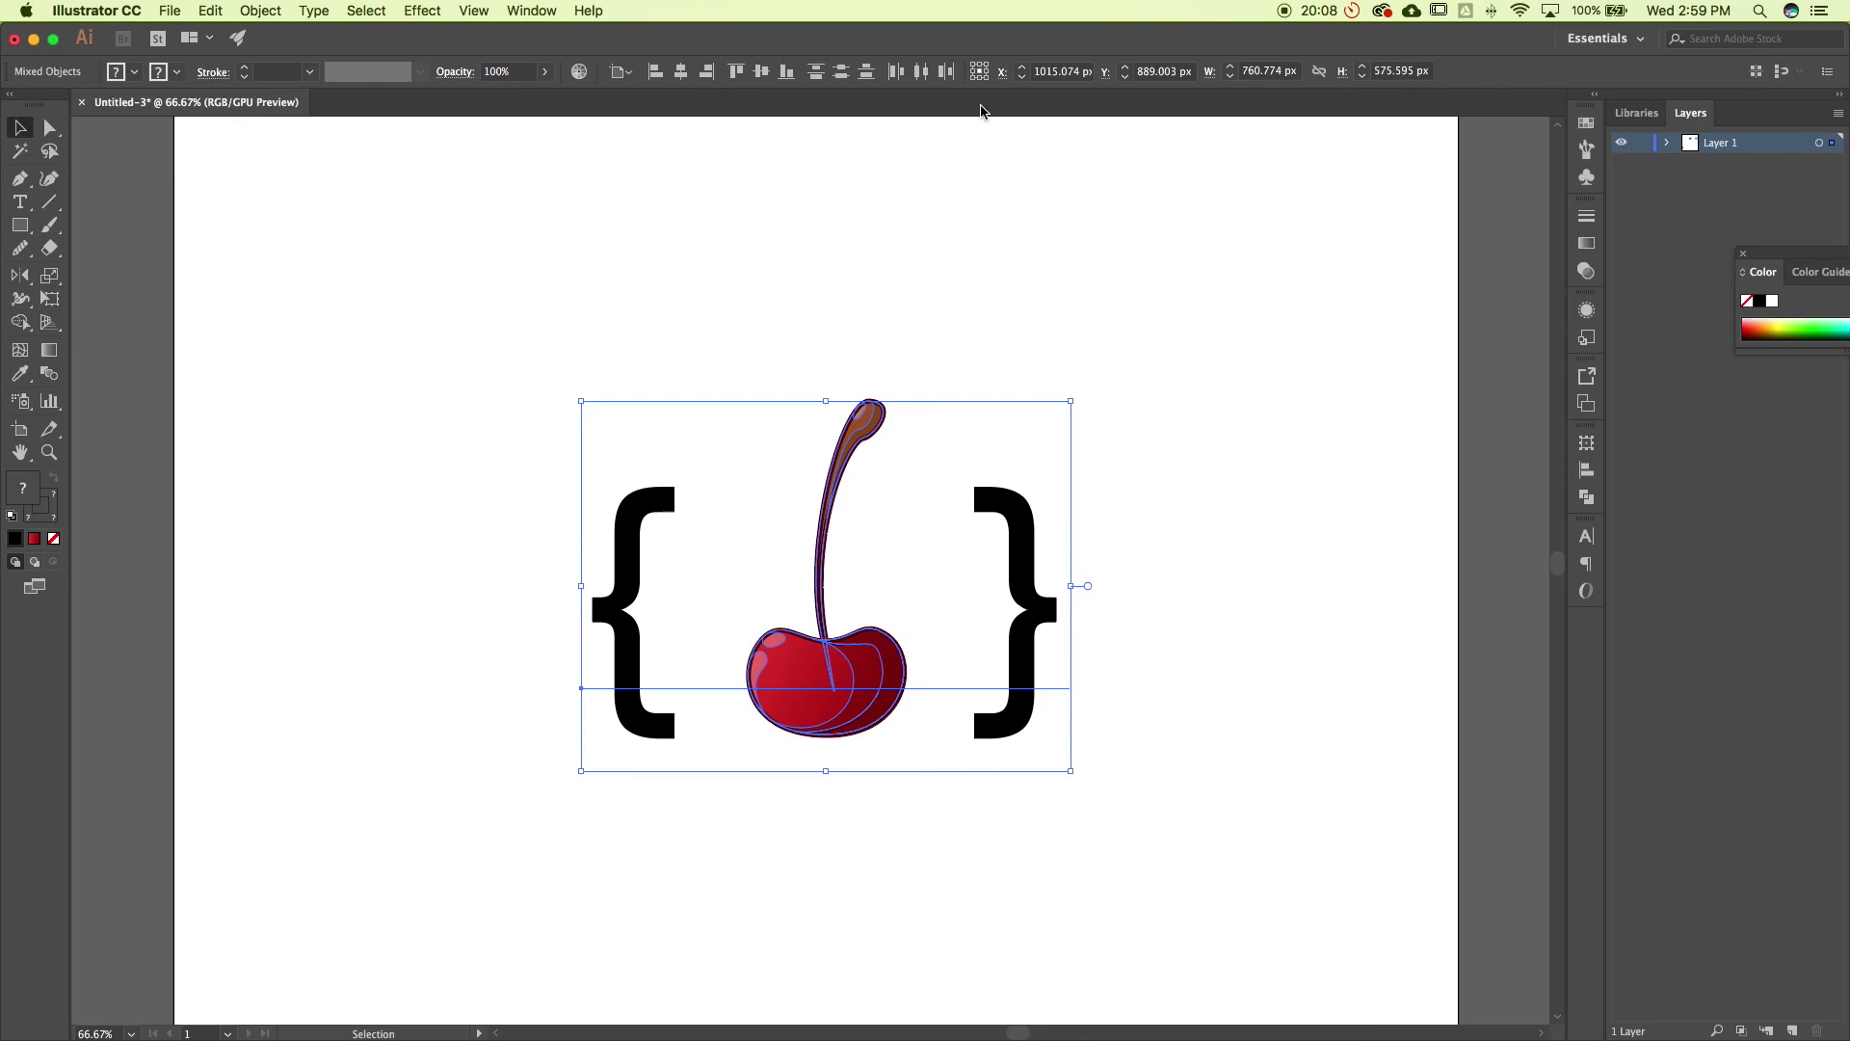
pyautogui.click(686, 72)
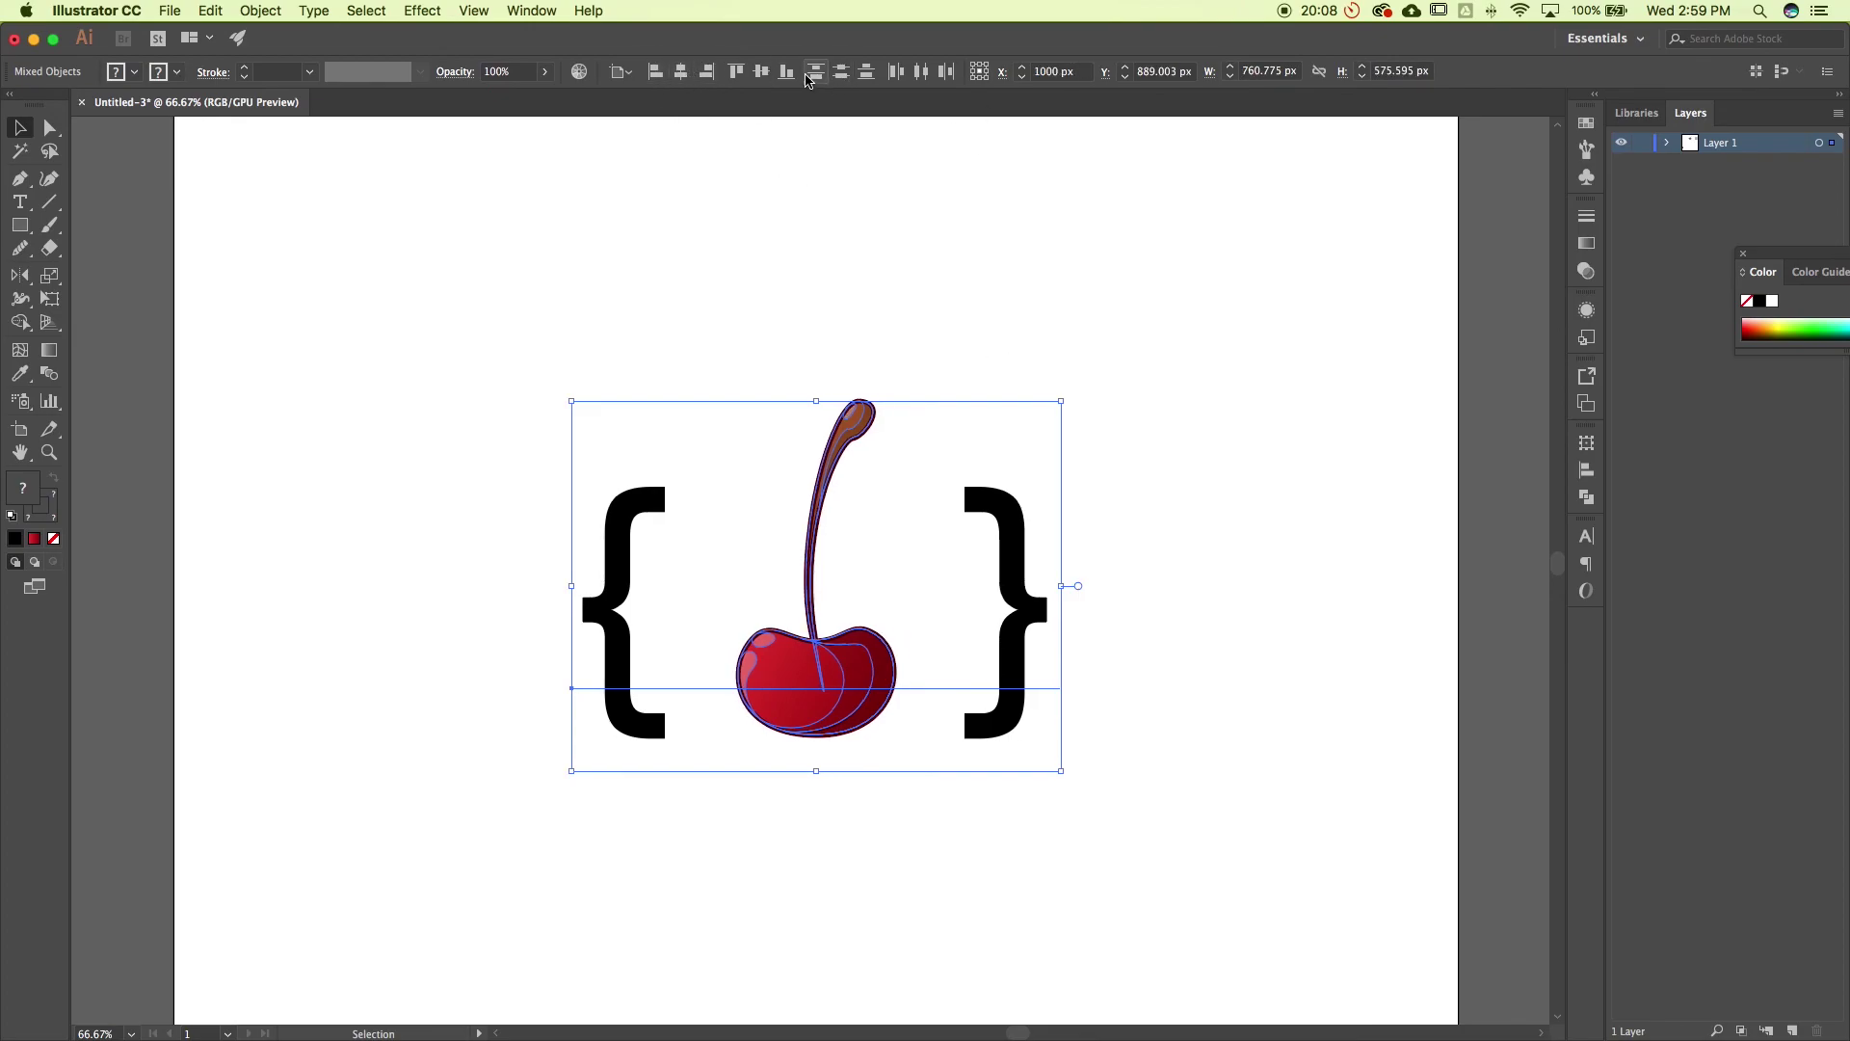
pyautogui.click(764, 75)
pyautogui.click(1156, 440)
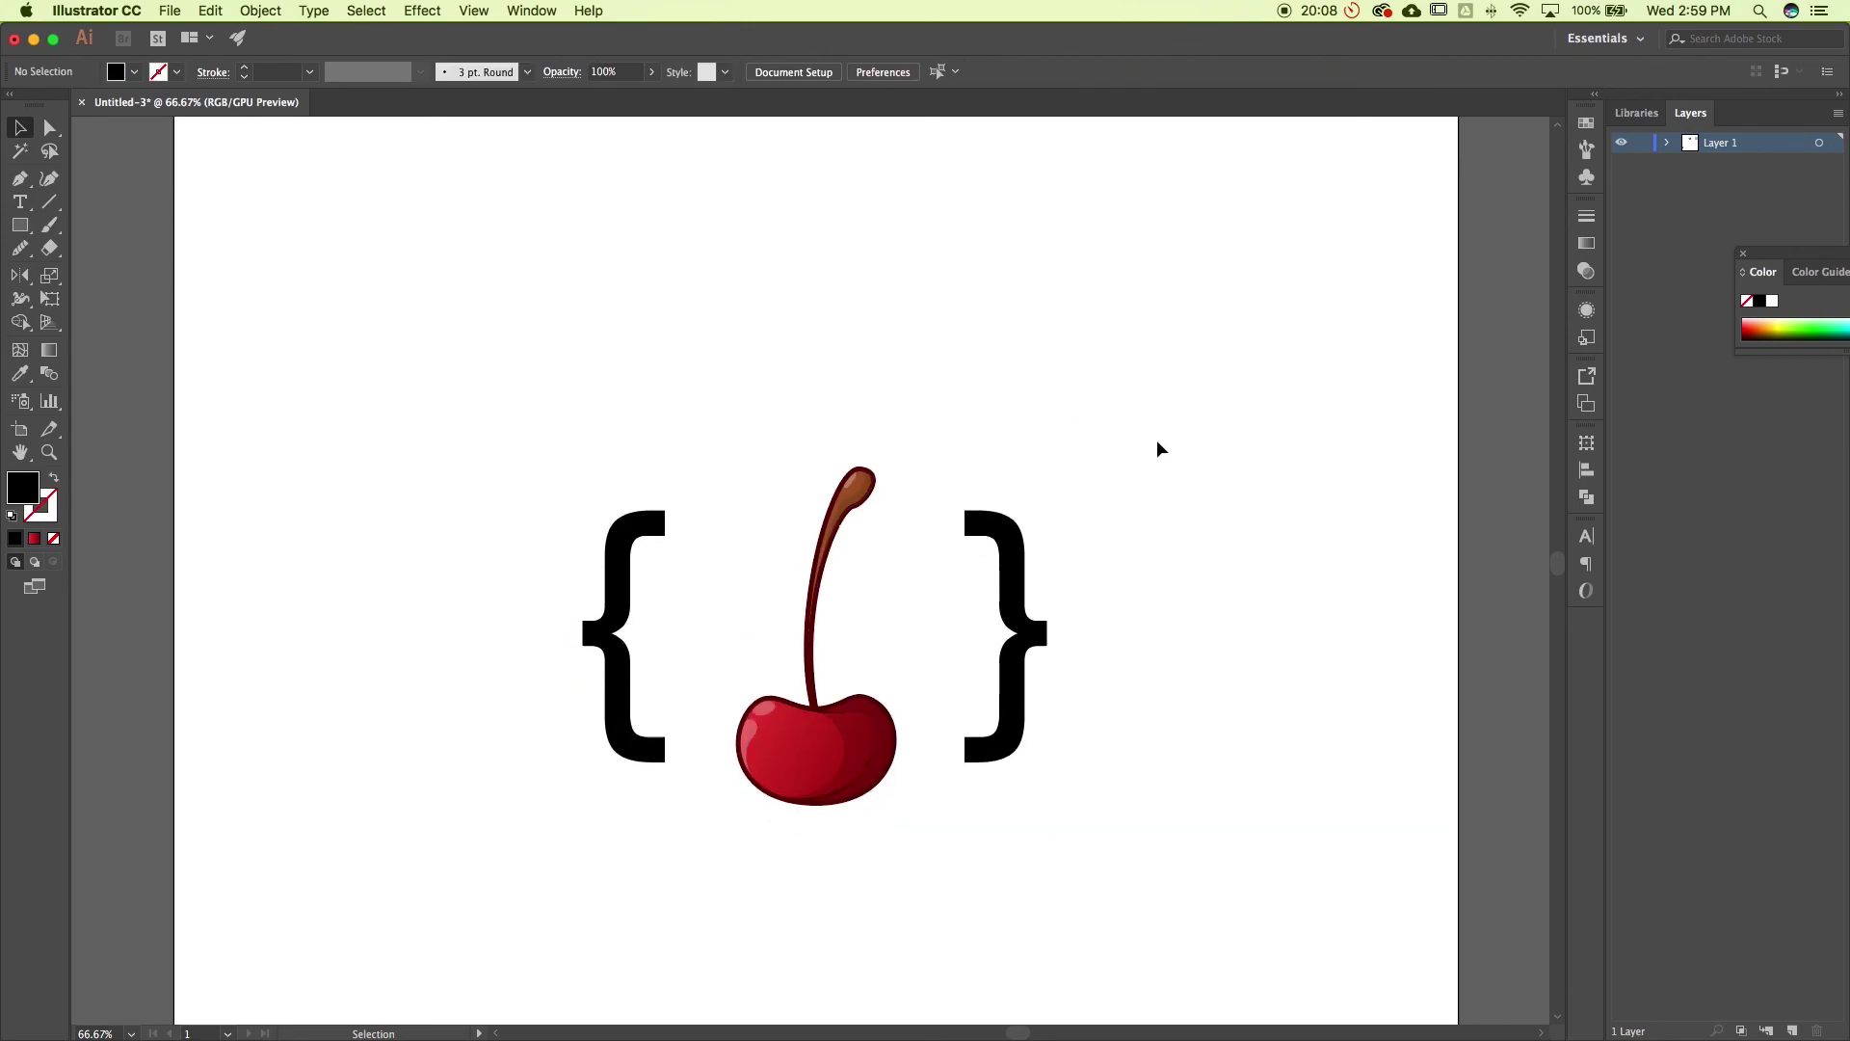
# Nudge the cherry up between the braces, adjust it back down slightly, then zoom out
pyautogui.scroll(3, 1159, 449)
pyautogui.click(843, 785)
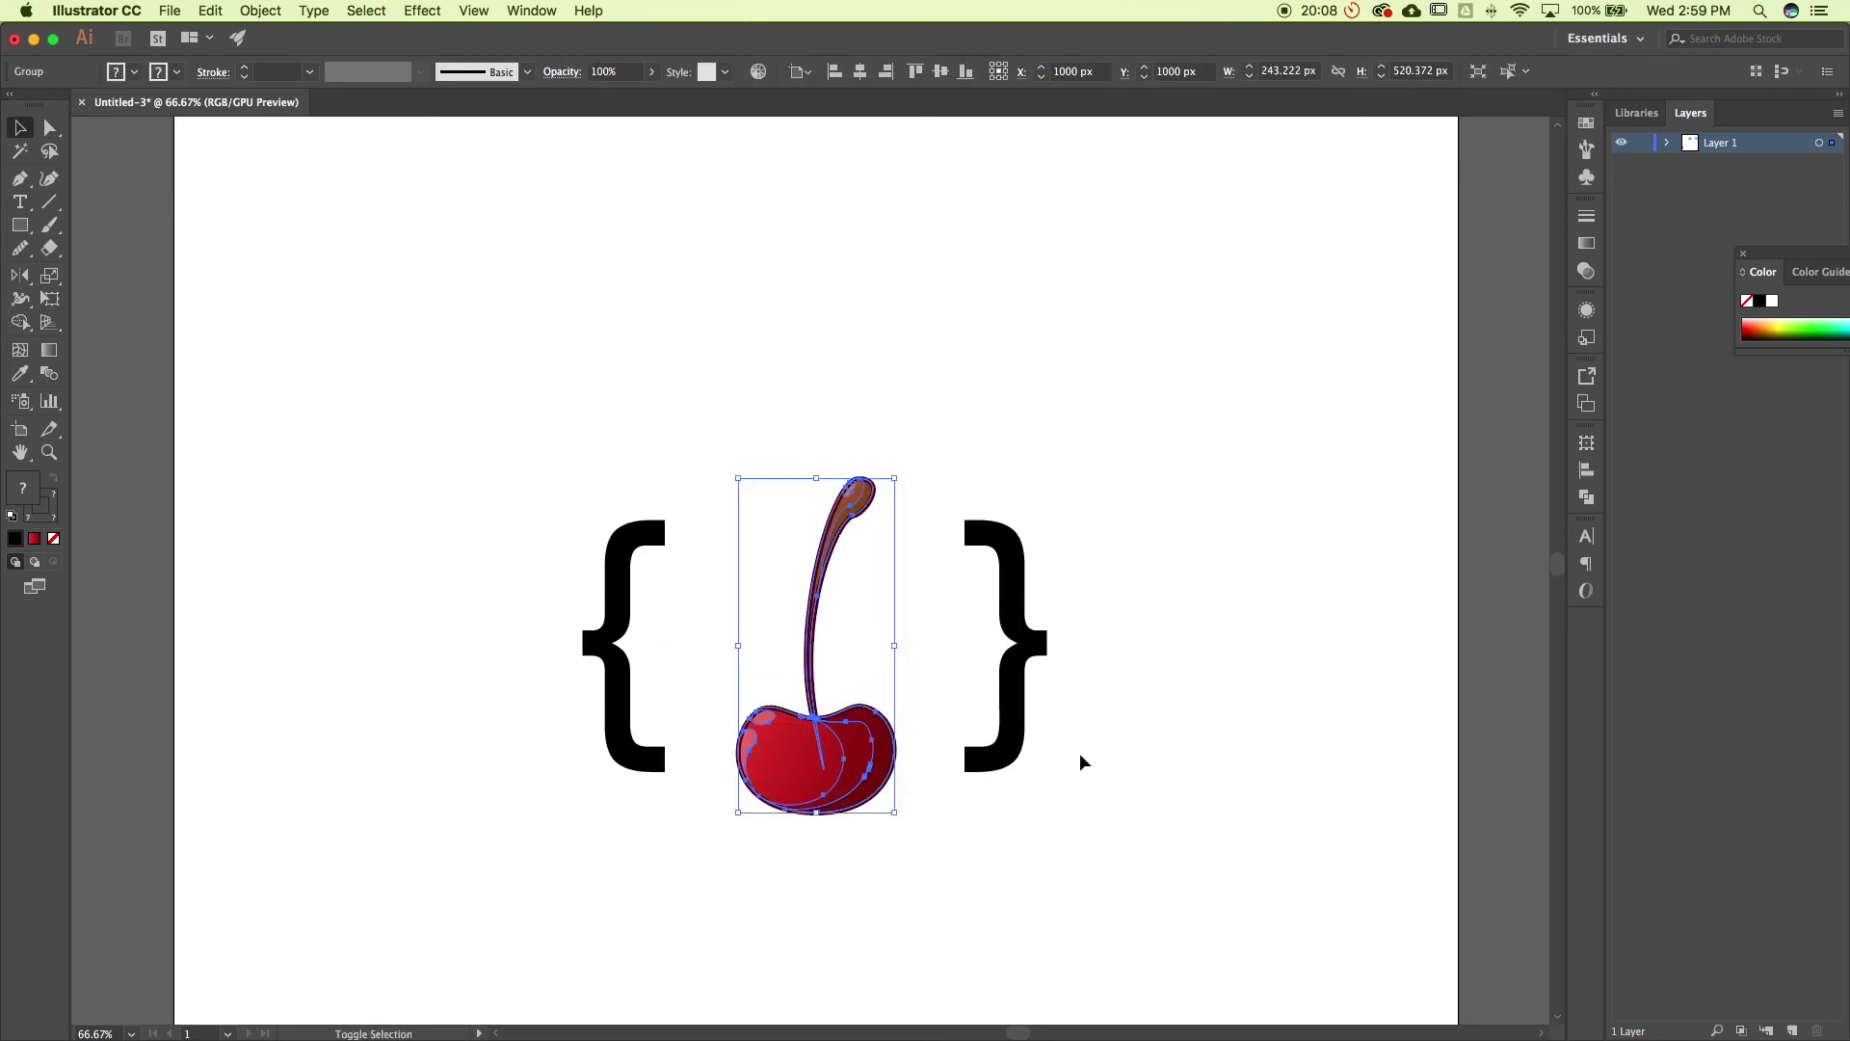
pyautogui.hotkey('shift', 'Up')
pyautogui.hotkey('shift', 'Up')
pyautogui.hotkey('shift', 'Up')
pyautogui.hotkey('shift', 'Up')
pyautogui.hotkey('shift', 'Up')
pyautogui.hotkey('shift', 'Up')
pyautogui.hotkey('shift', 'Up')
pyautogui.hotkey('shift', 'Up')
pyautogui.hotkey('shift', 'Up')
pyautogui.hotkey('shift', 'Up')
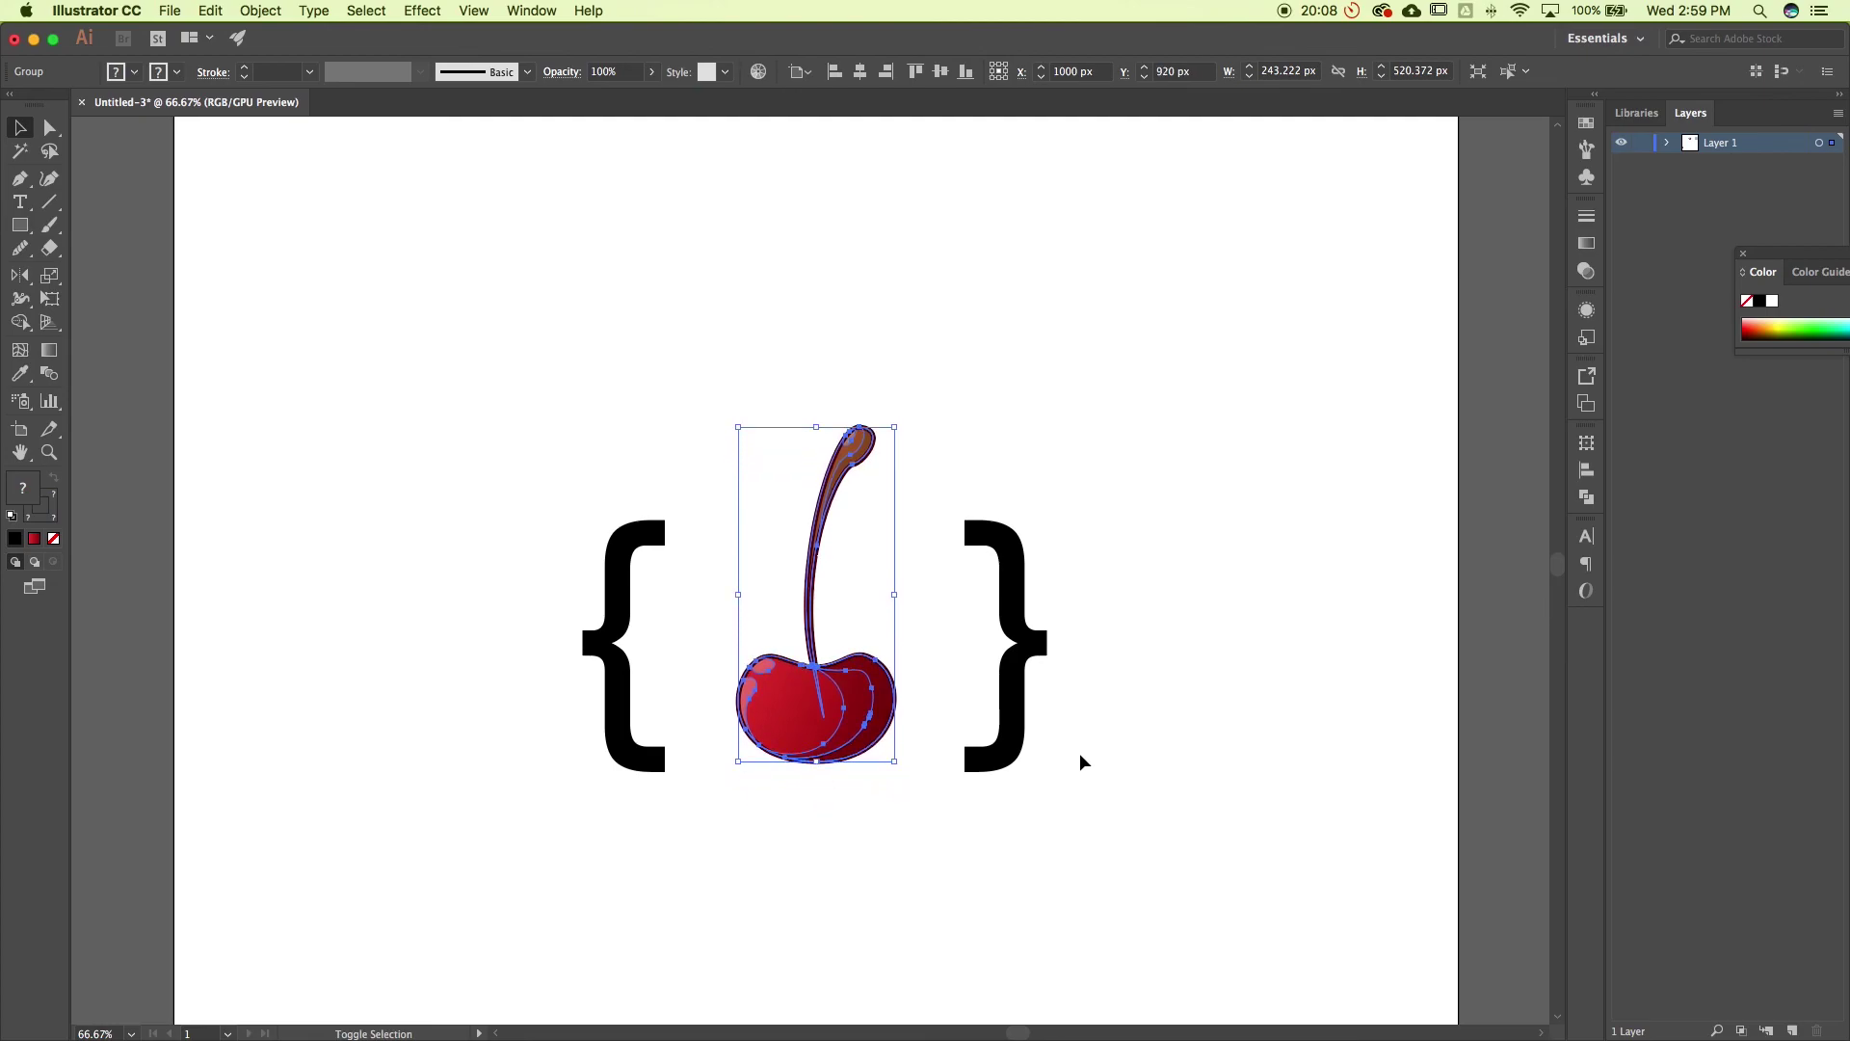
pyautogui.hotkey('shift', 'Up')
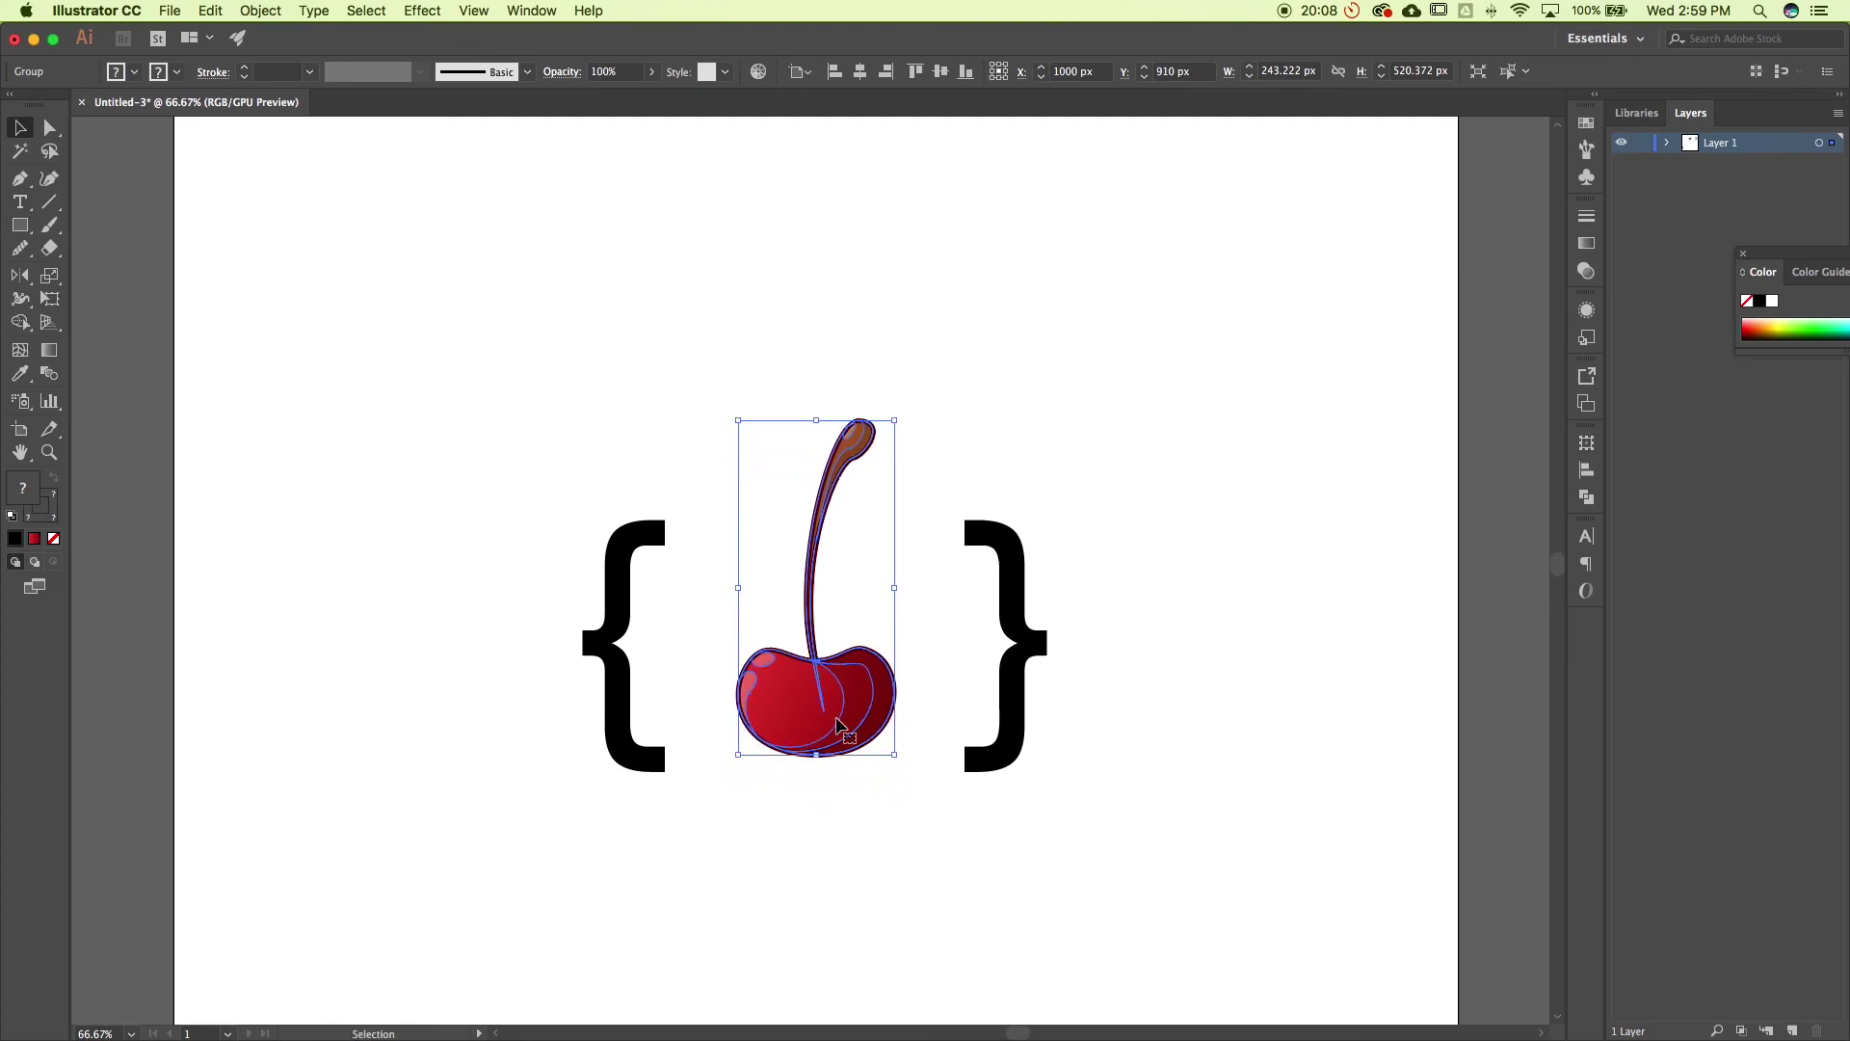
pyautogui.click(1214, 760)
pyautogui.scroll(-3, 1213, 765)
pyautogui.click(826, 591)
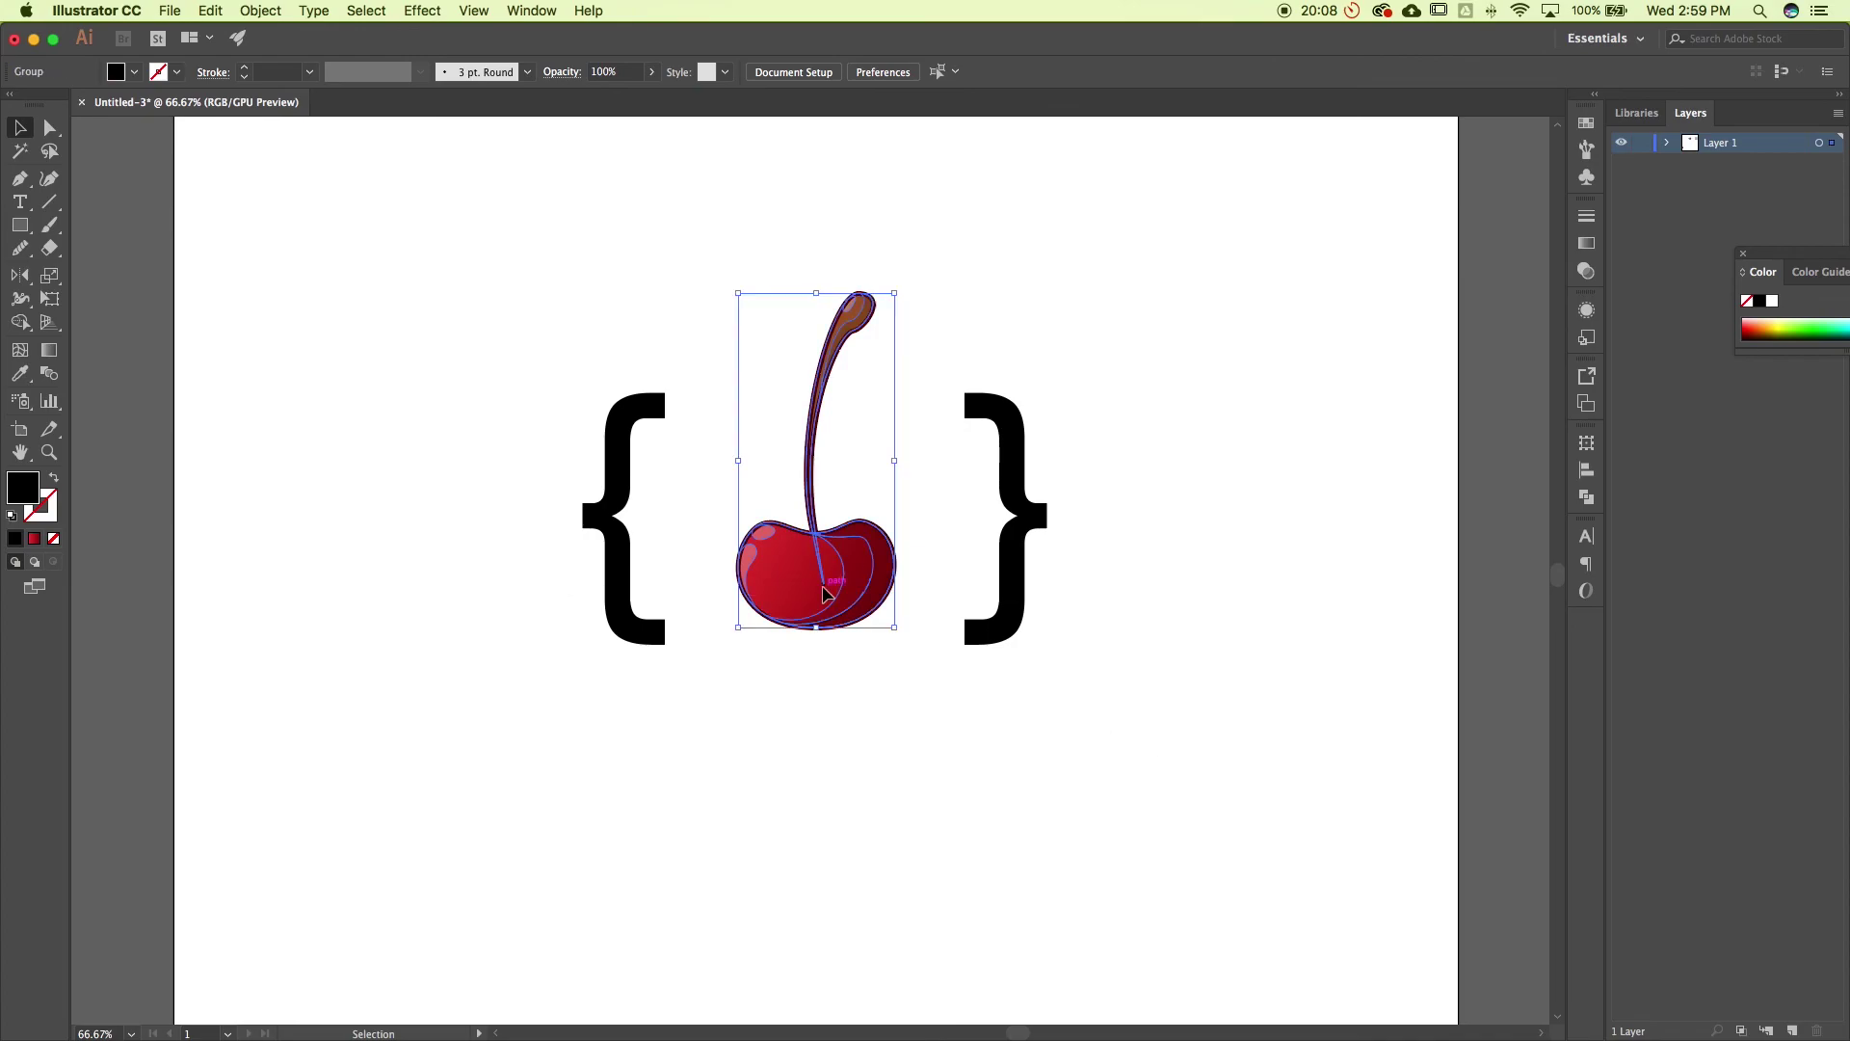
pyautogui.hotkey('shift', 'Down')
pyautogui.hotkey('shift', 'Down')
pyautogui.hotkey('shift', 'Down')
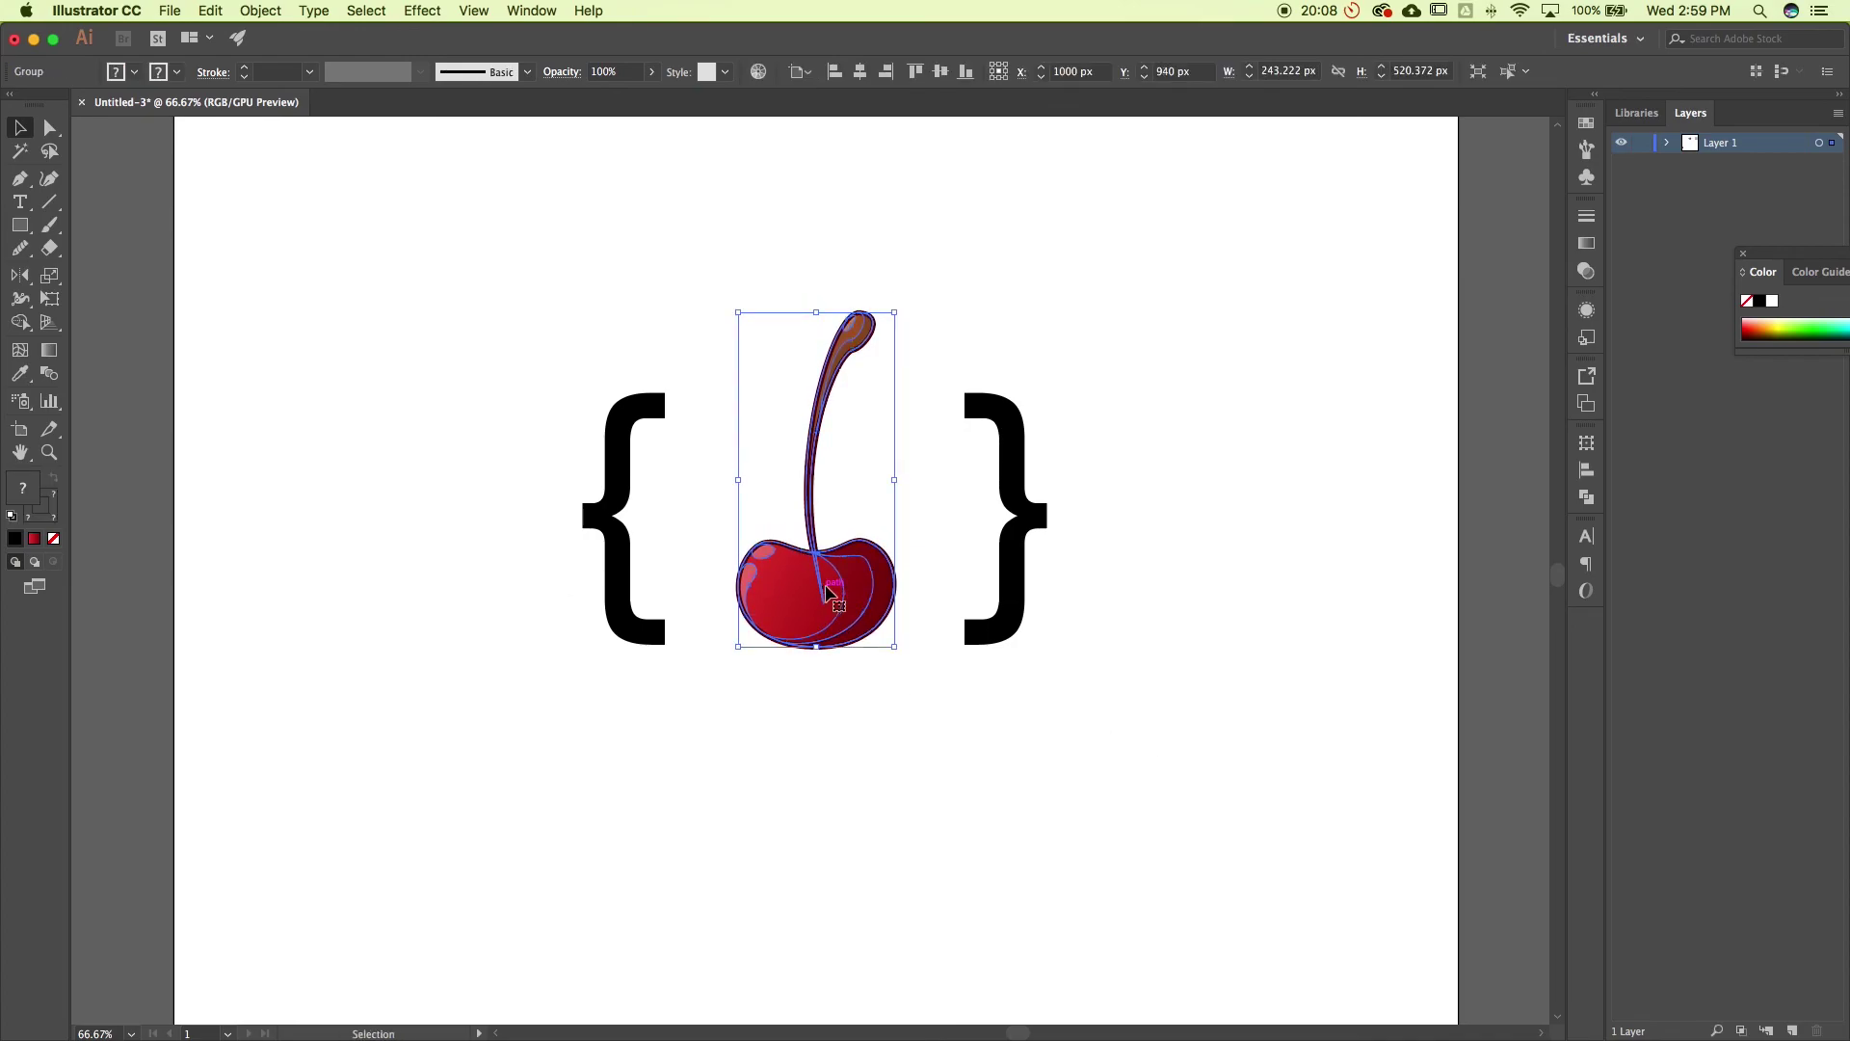
pyautogui.click(1234, 670)
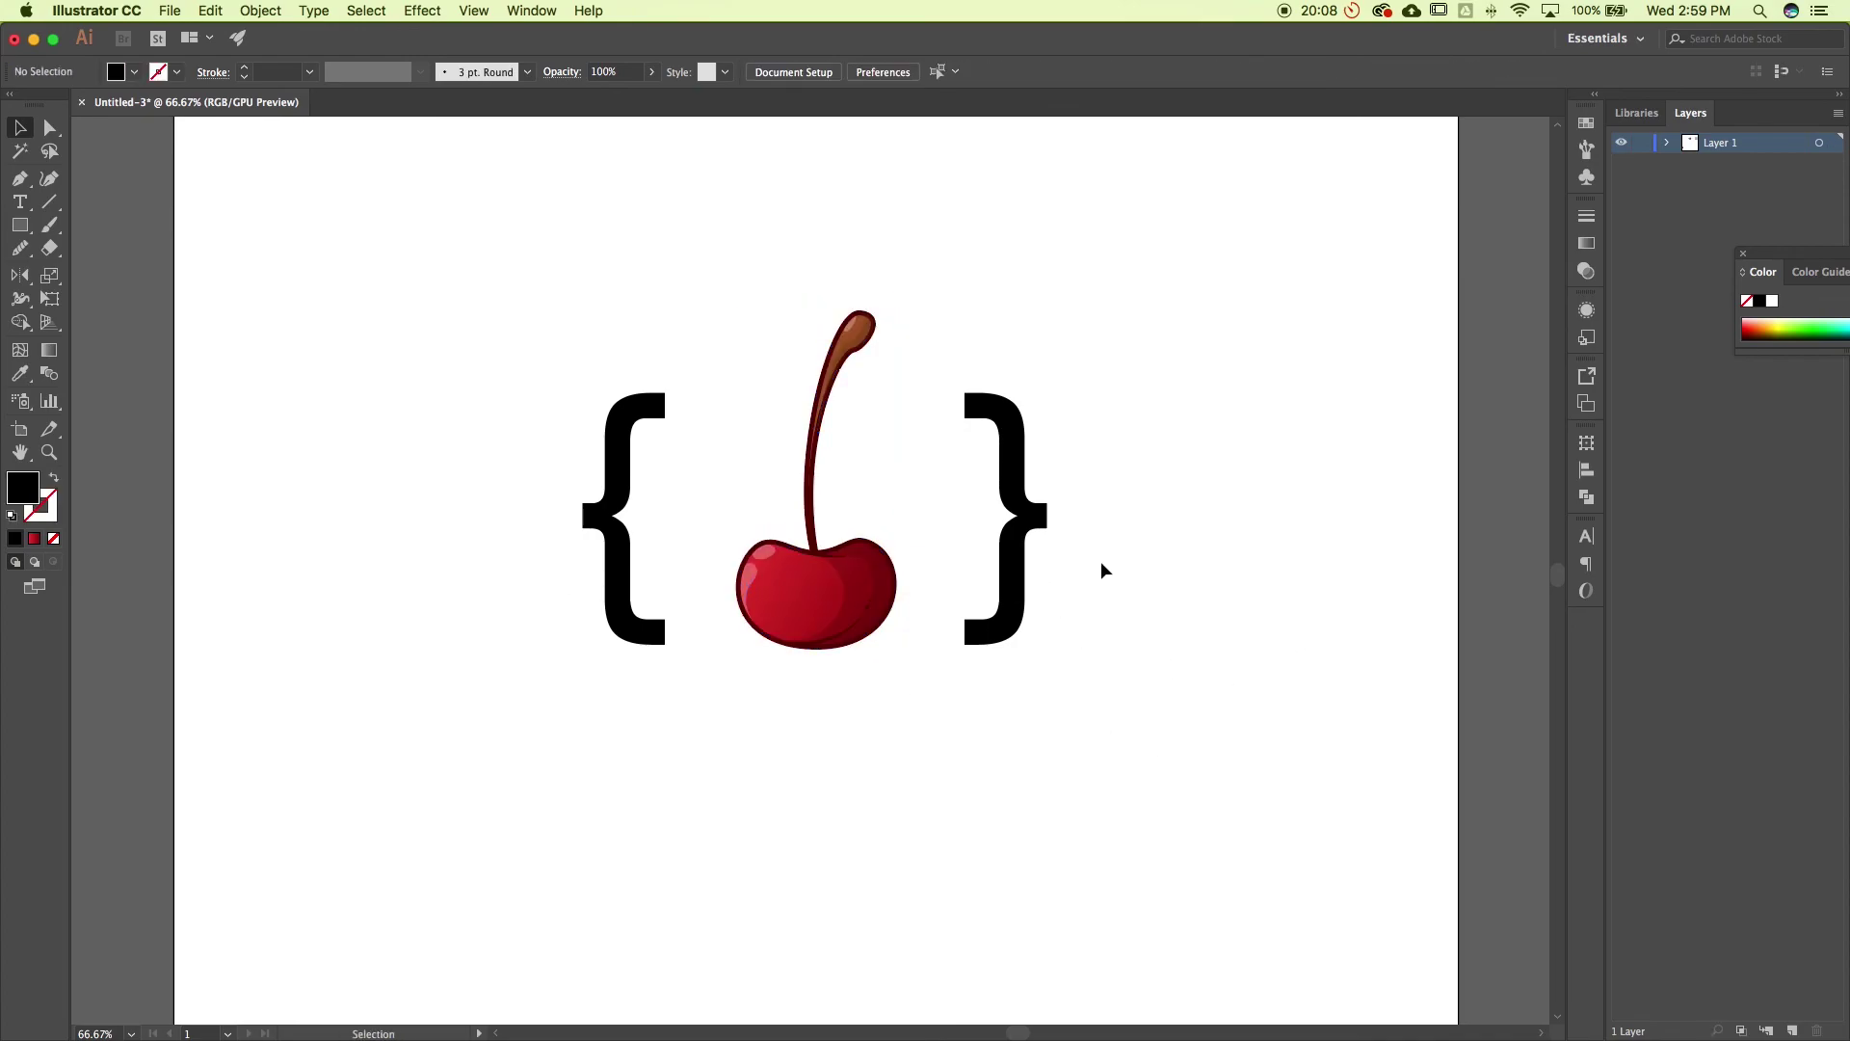
pyautogui.press('super+minus')
pyautogui.press('super+minus')
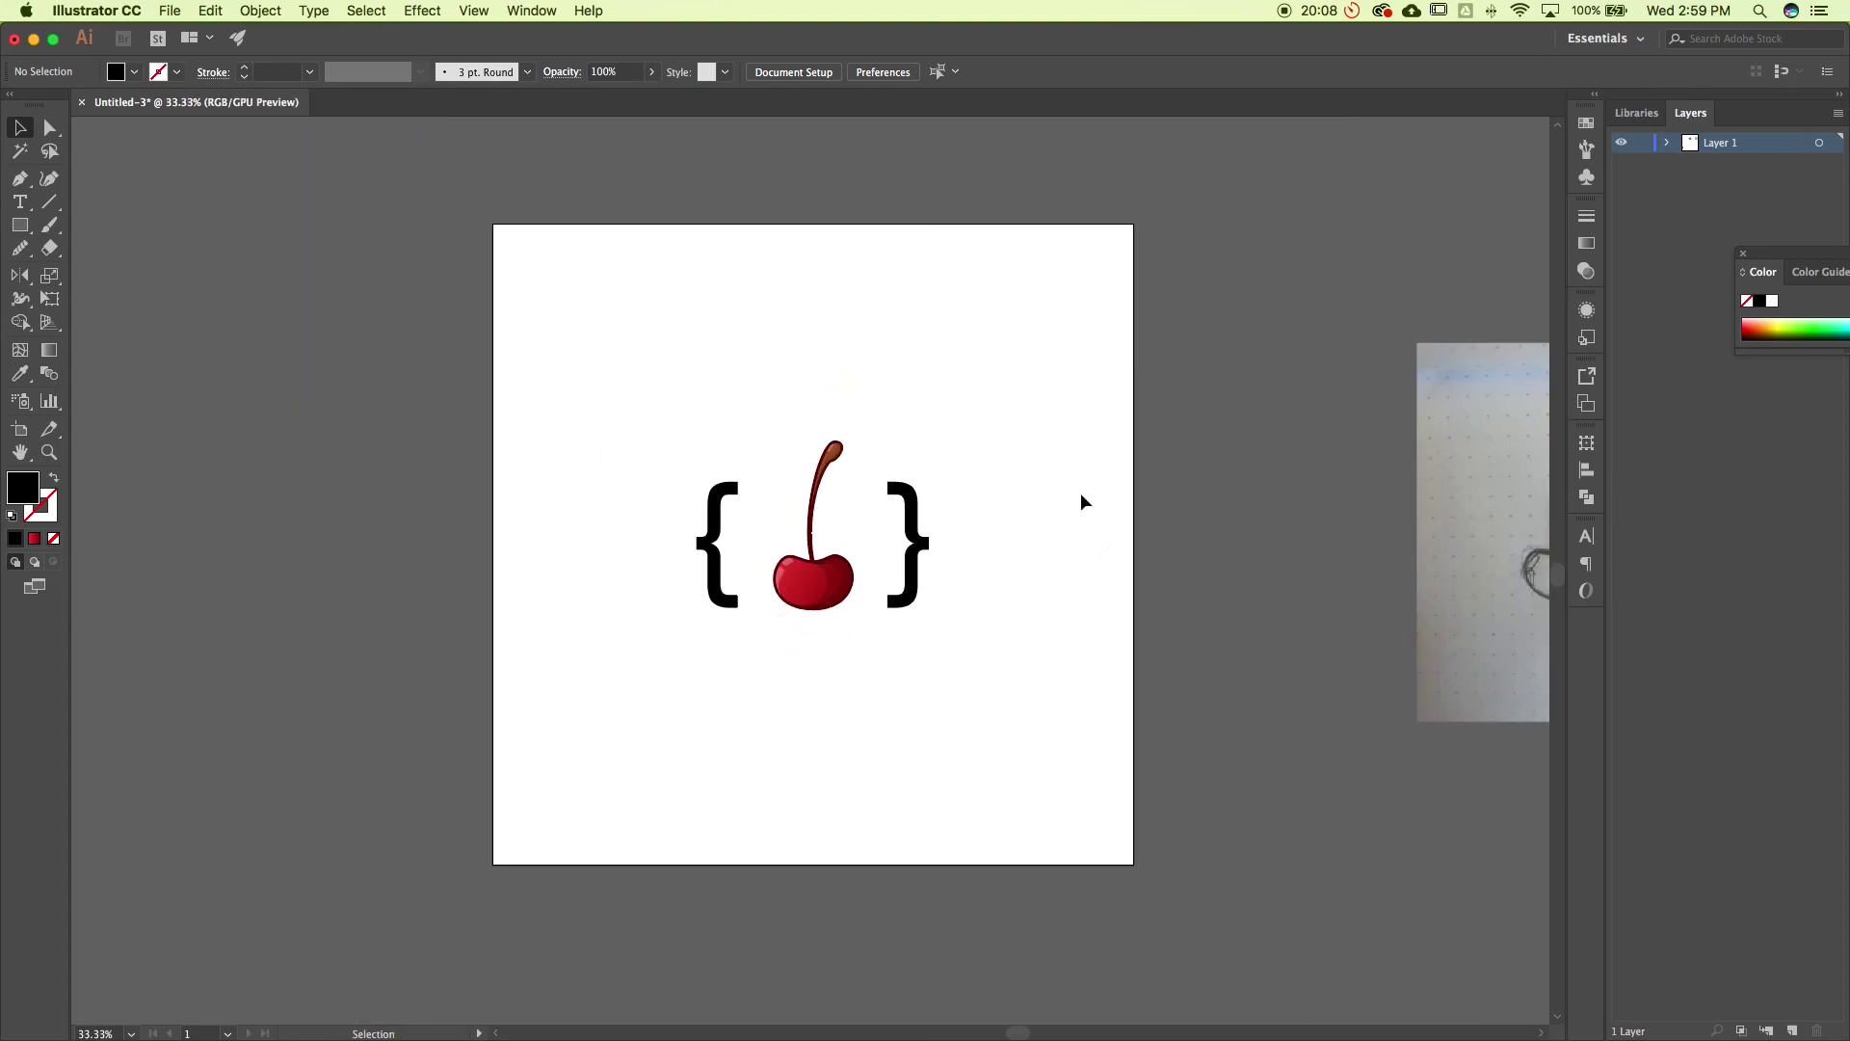
# Draw a 2000×2000 px rectangle over the artboard and send it to the back
pyautogui.click(19, 225)
pyautogui.moveTo(496, 225); pyautogui.dragTo(1135, 864)
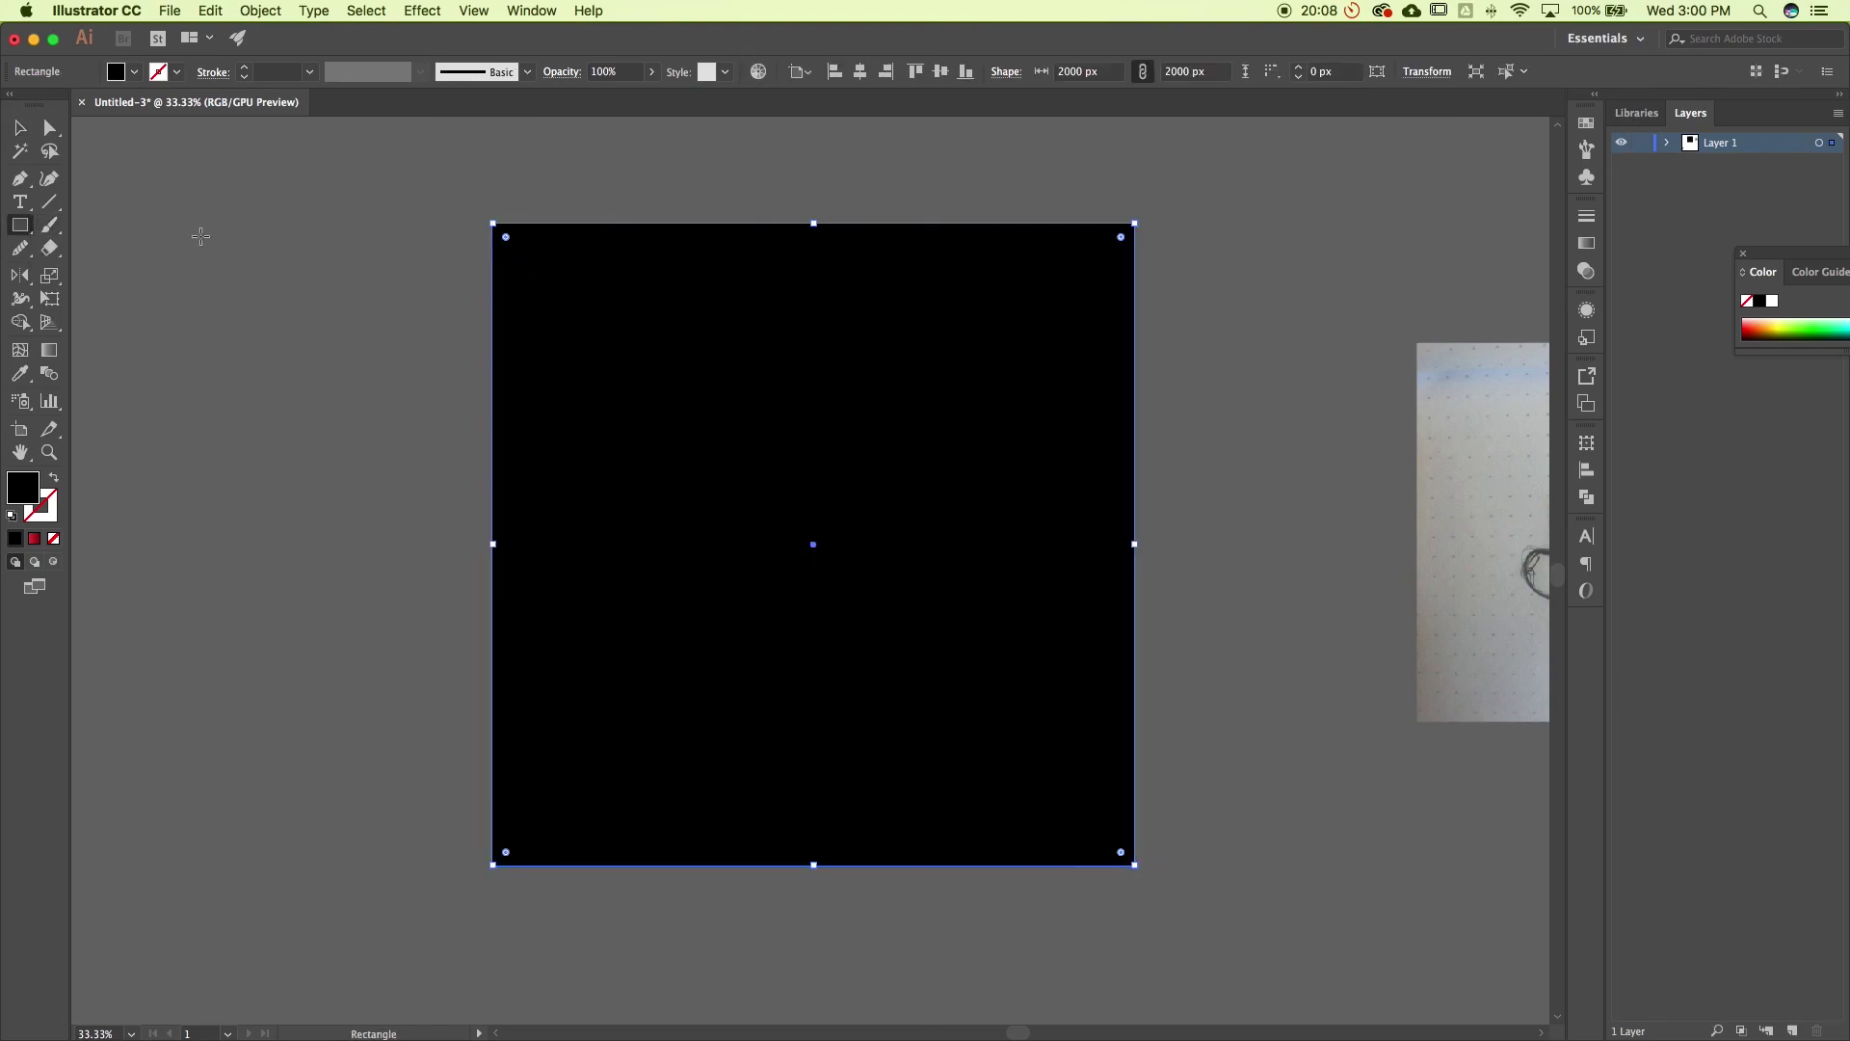
pyautogui.click(17, 131)
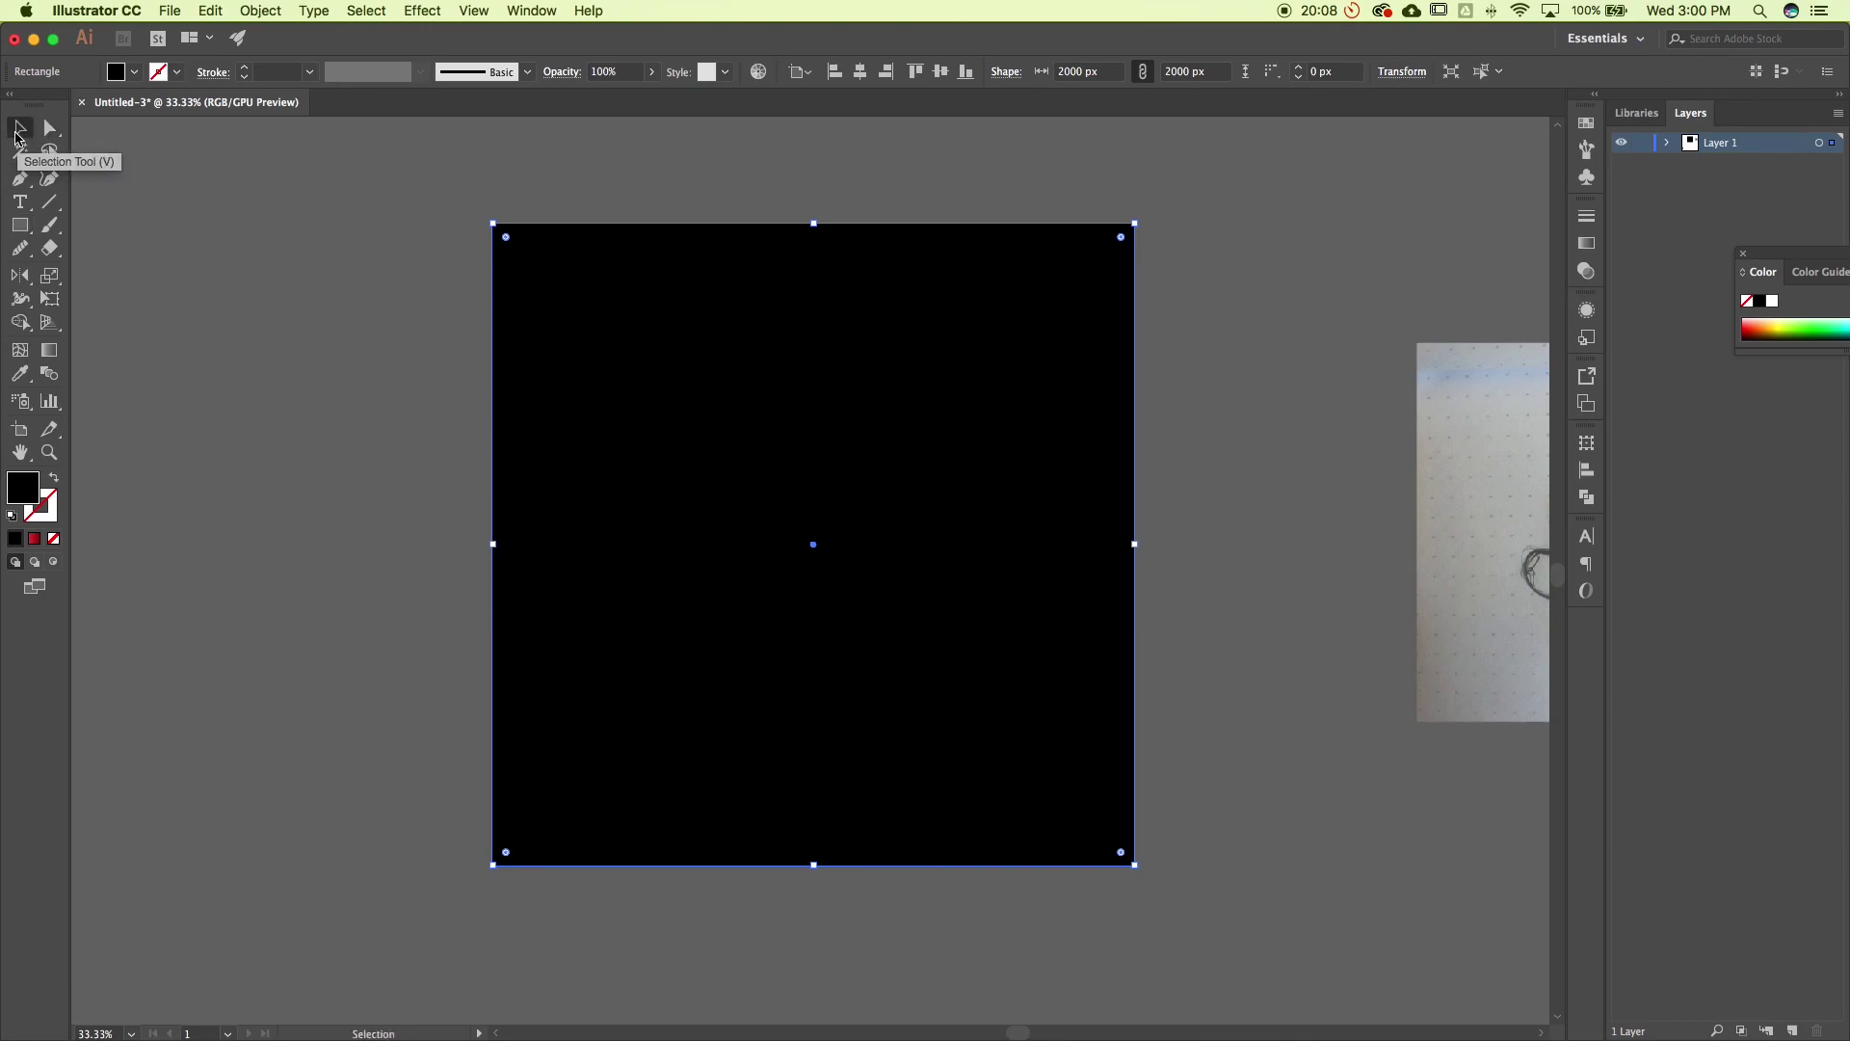
pyautogui.press('super+shift+bracketleft')
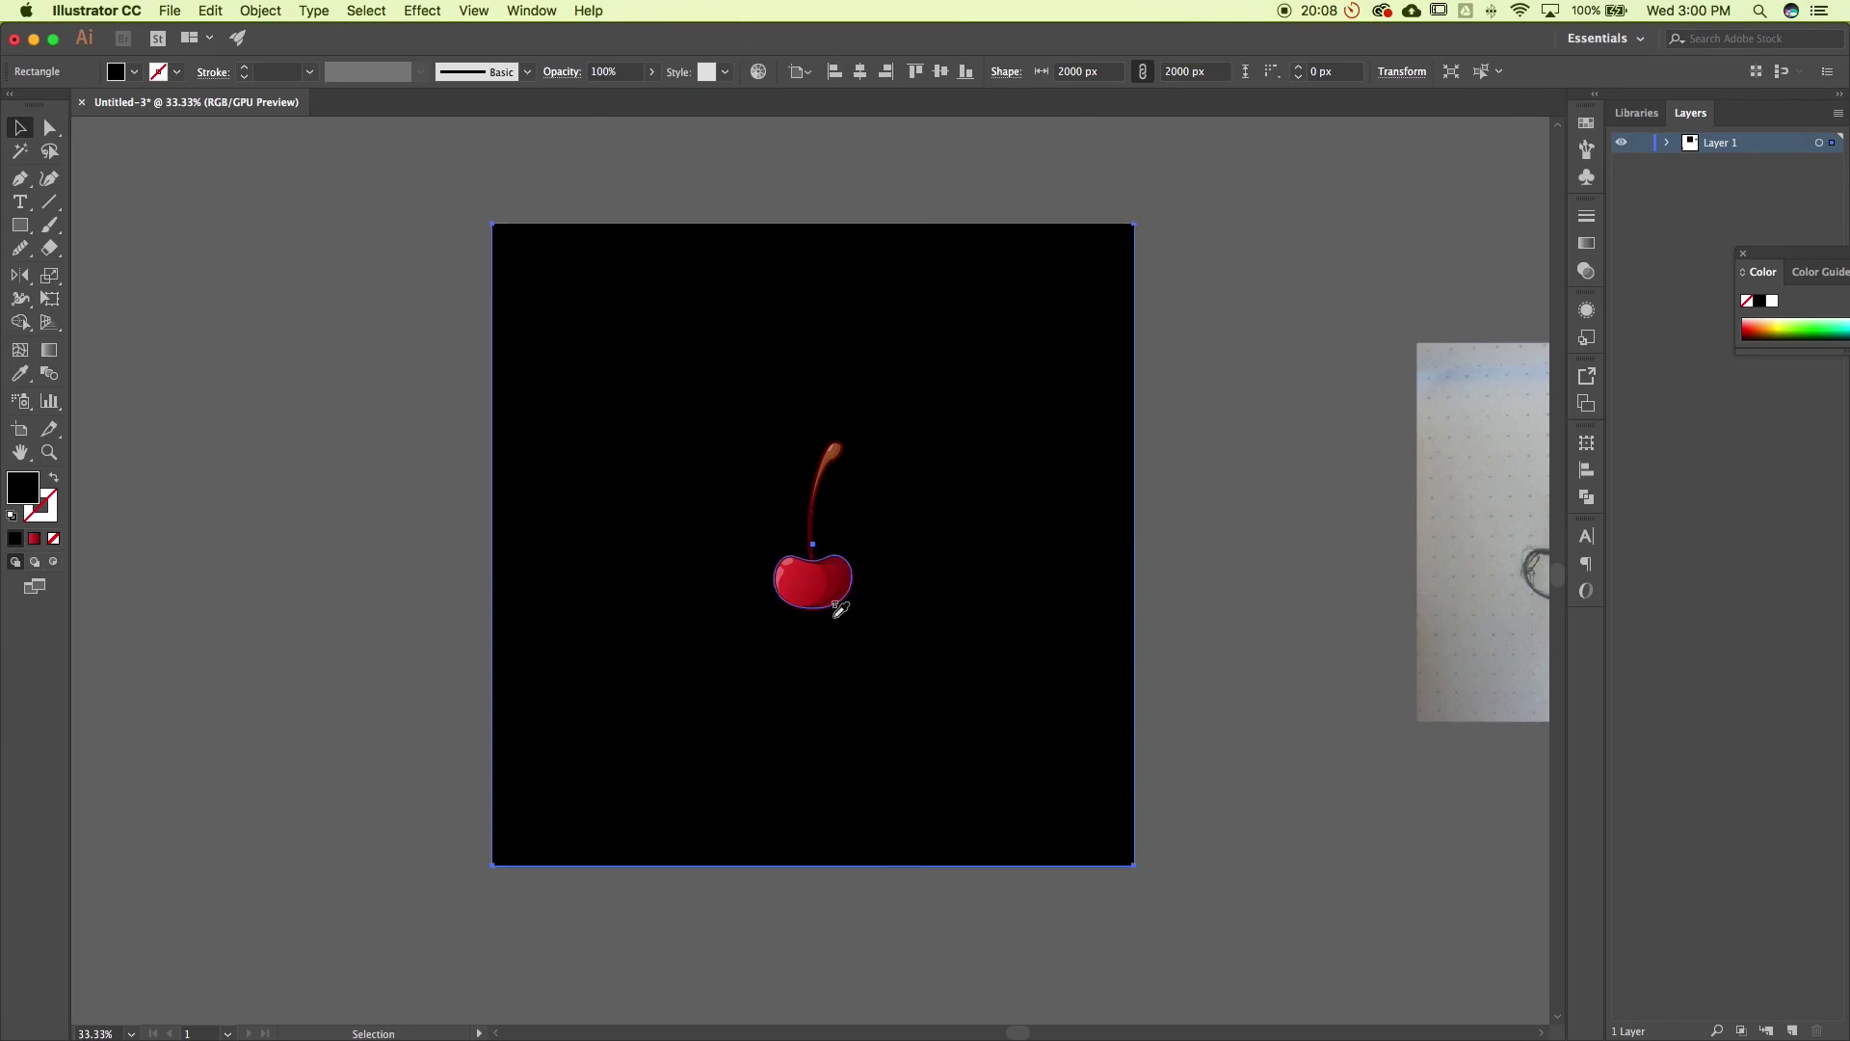
# Copy the cherry's red gradient onto the rectangle with the Eyedropper
pyautogui.press('i')
pyautogui.click(810, 575)
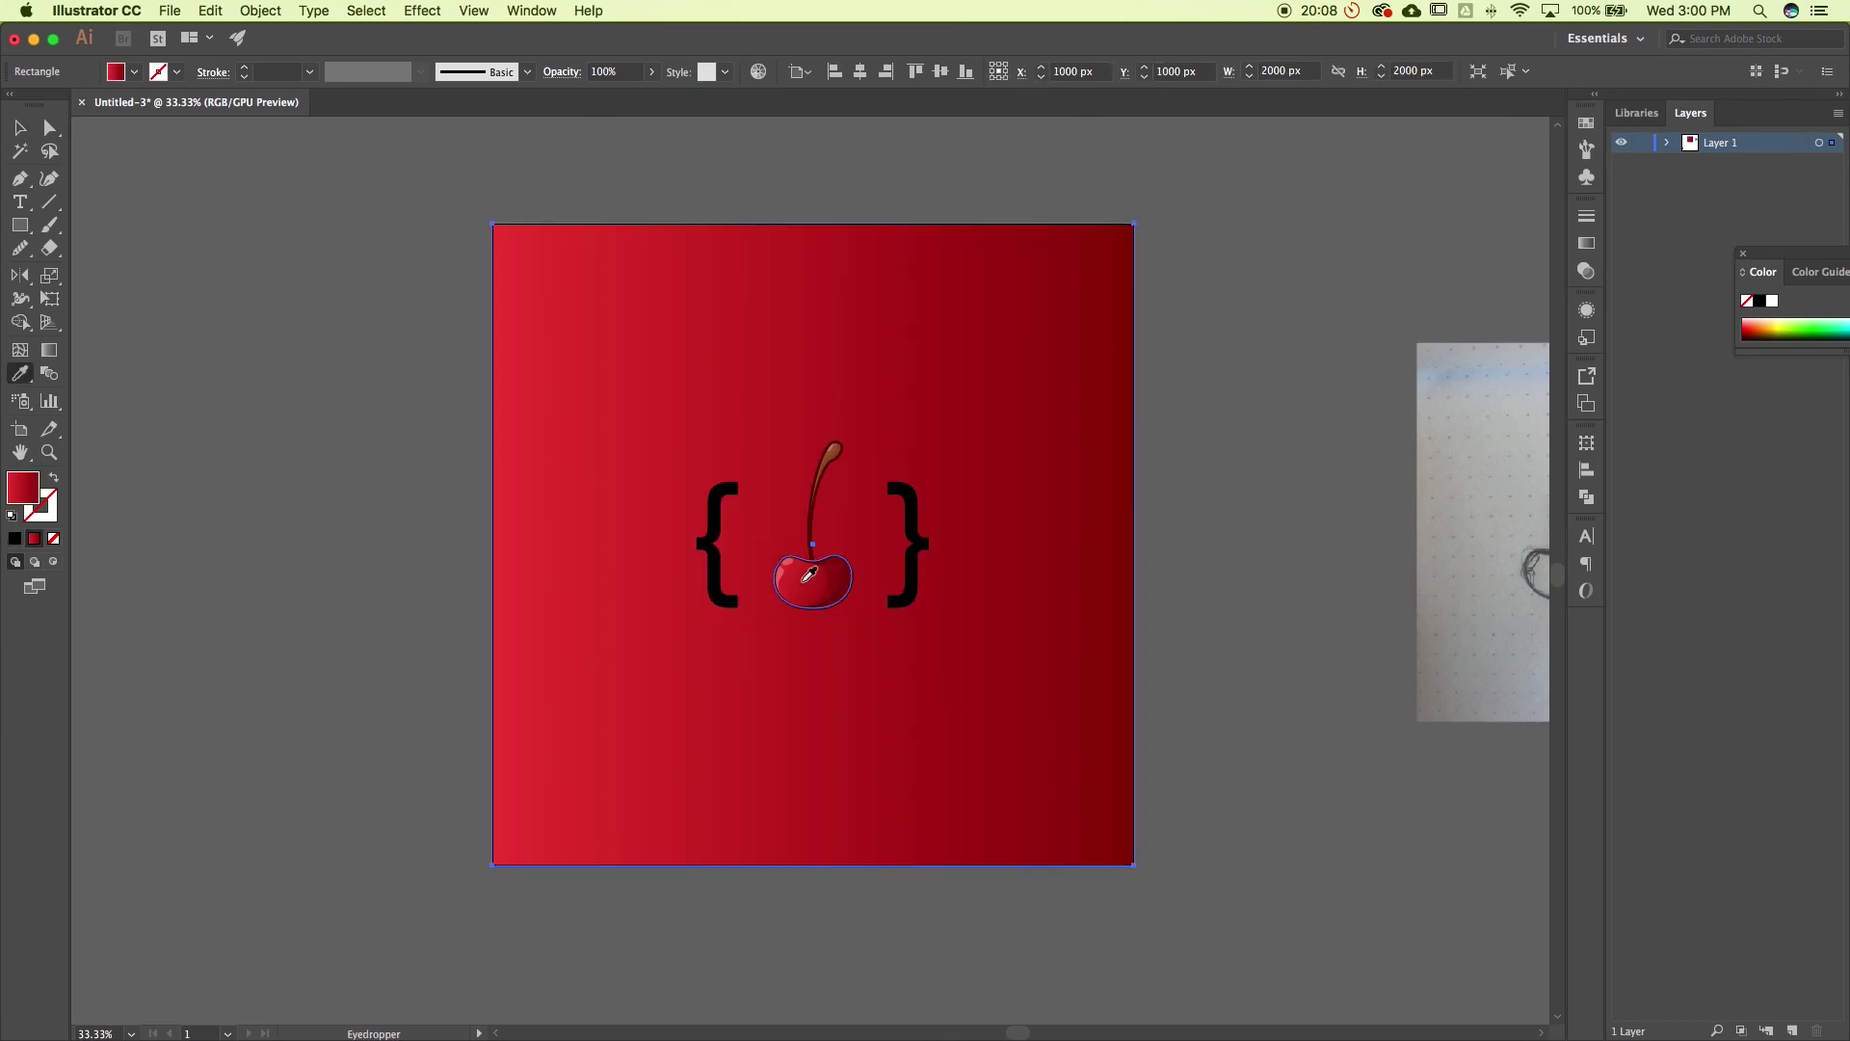
pyautogui.click(19, 128)
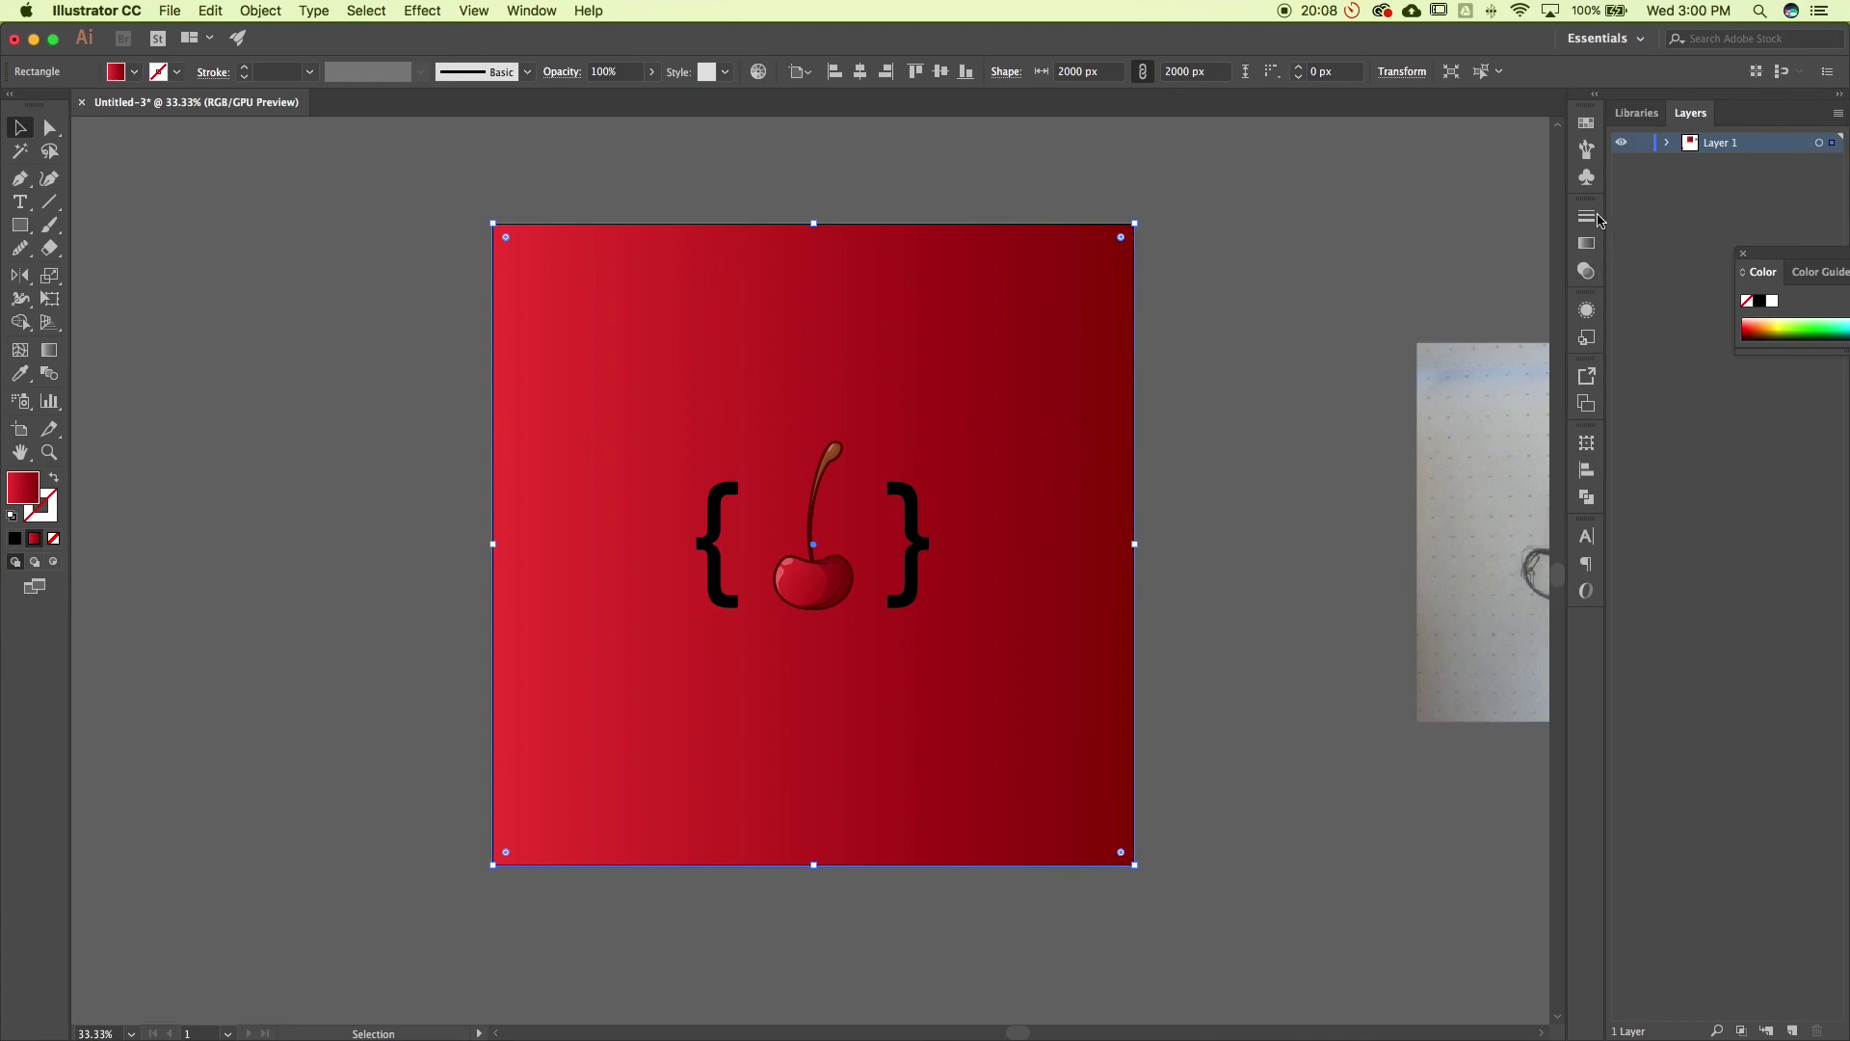
# Set the background gradient type to Radial in the Gradient panel
pyautogui.click(1587, 245)
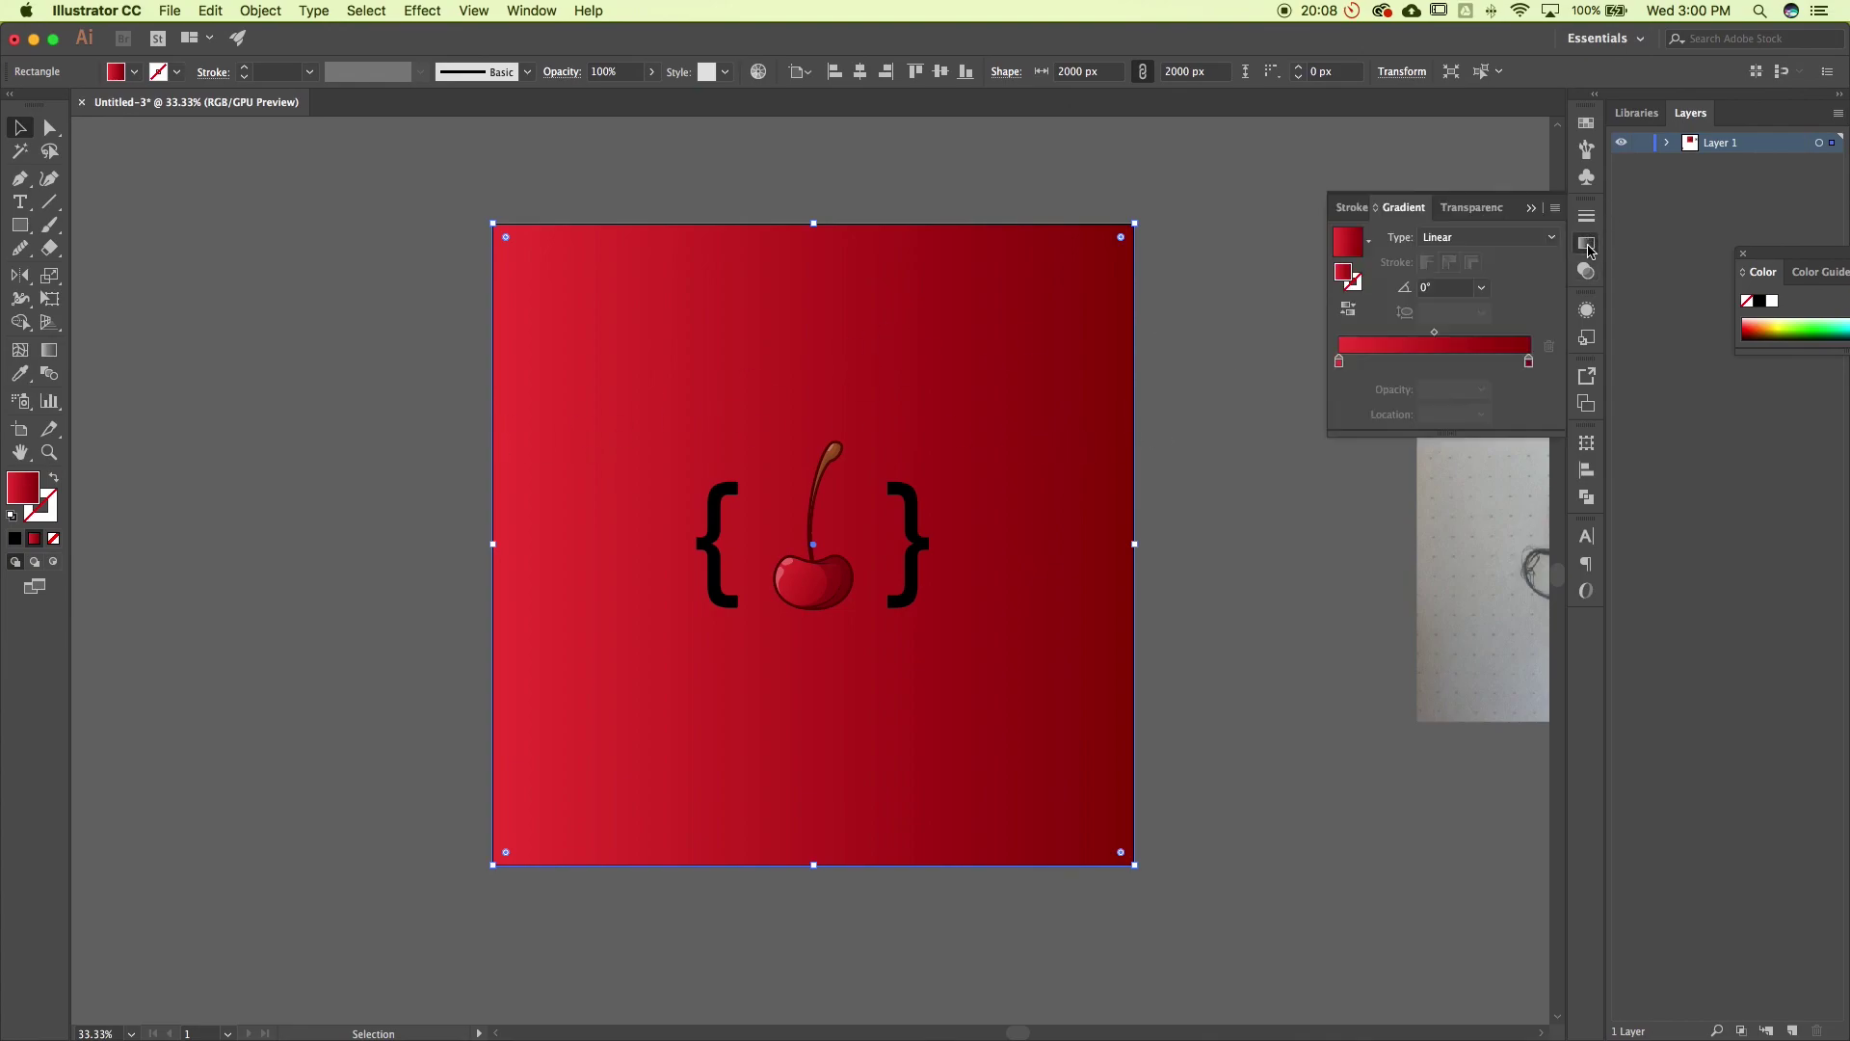
pyautogui.click(1467, 237)
pyautogui.click(1467, 279)
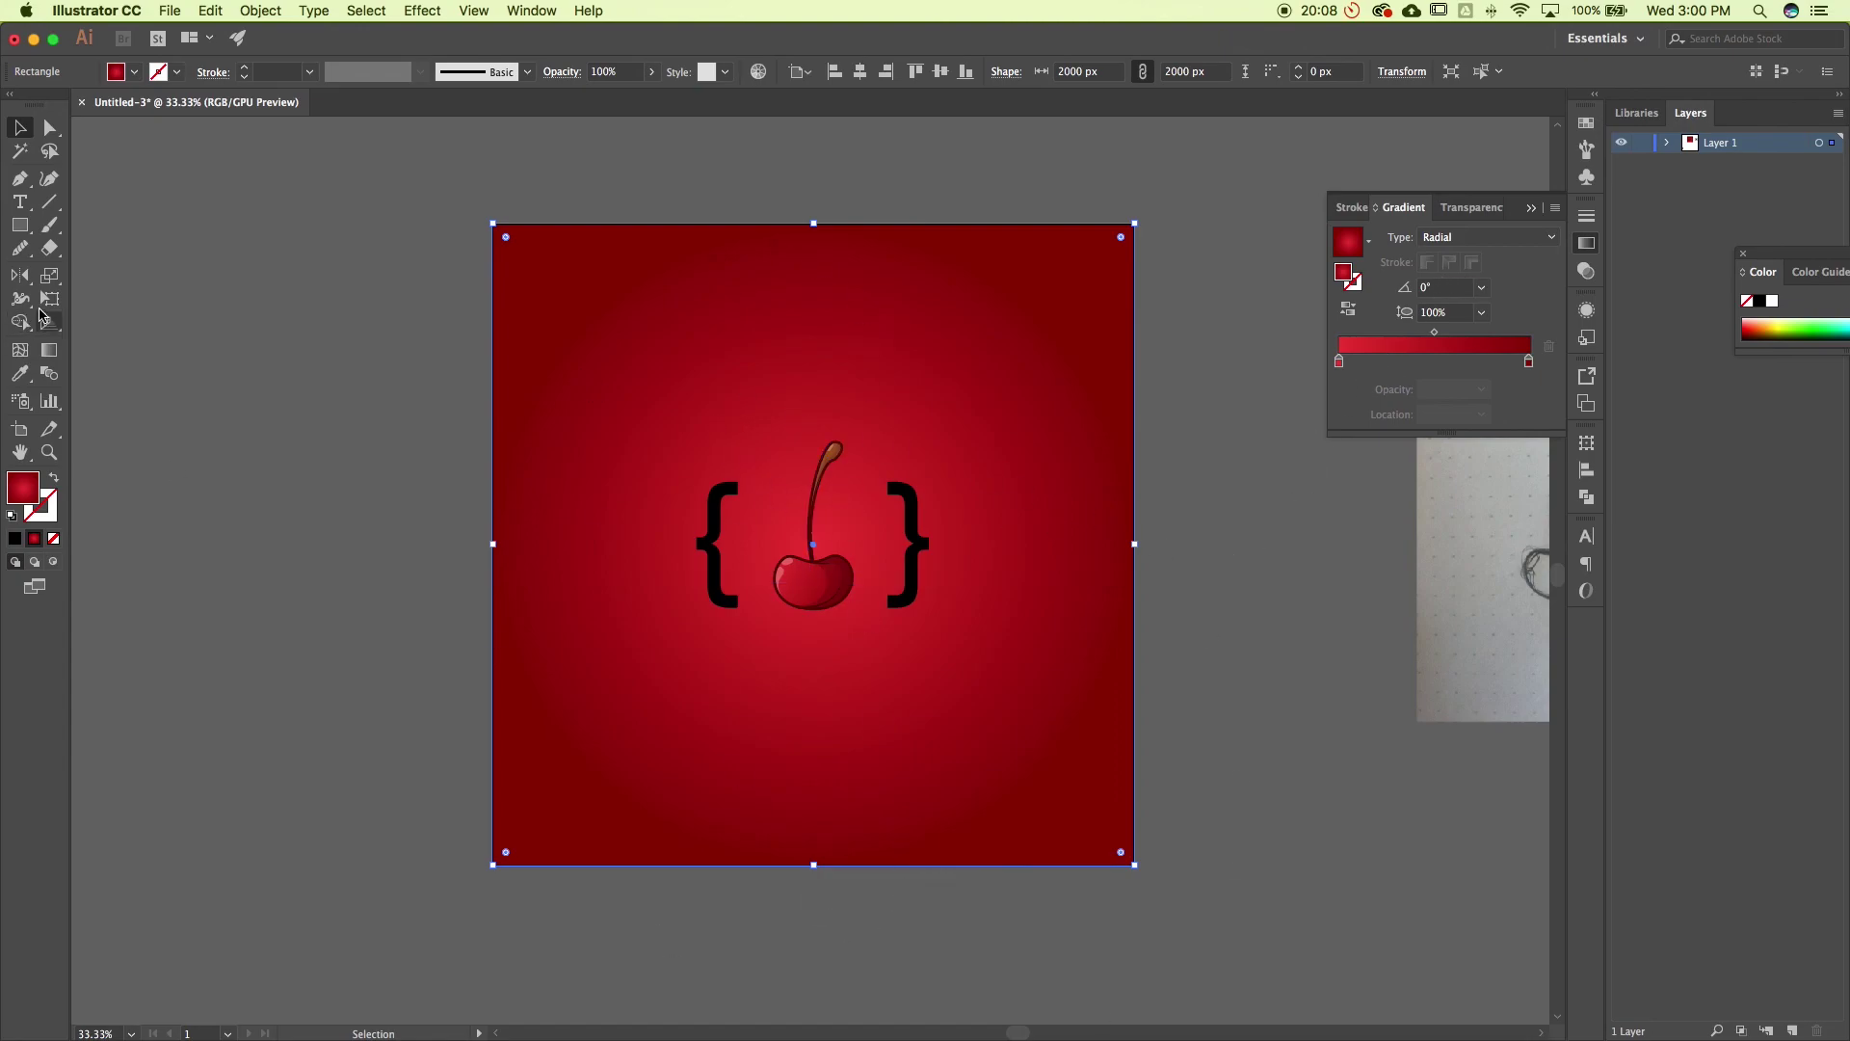
# Drag the radial gradient's end point past the artboard edge to widen it
pyautogui.click(49, 349)
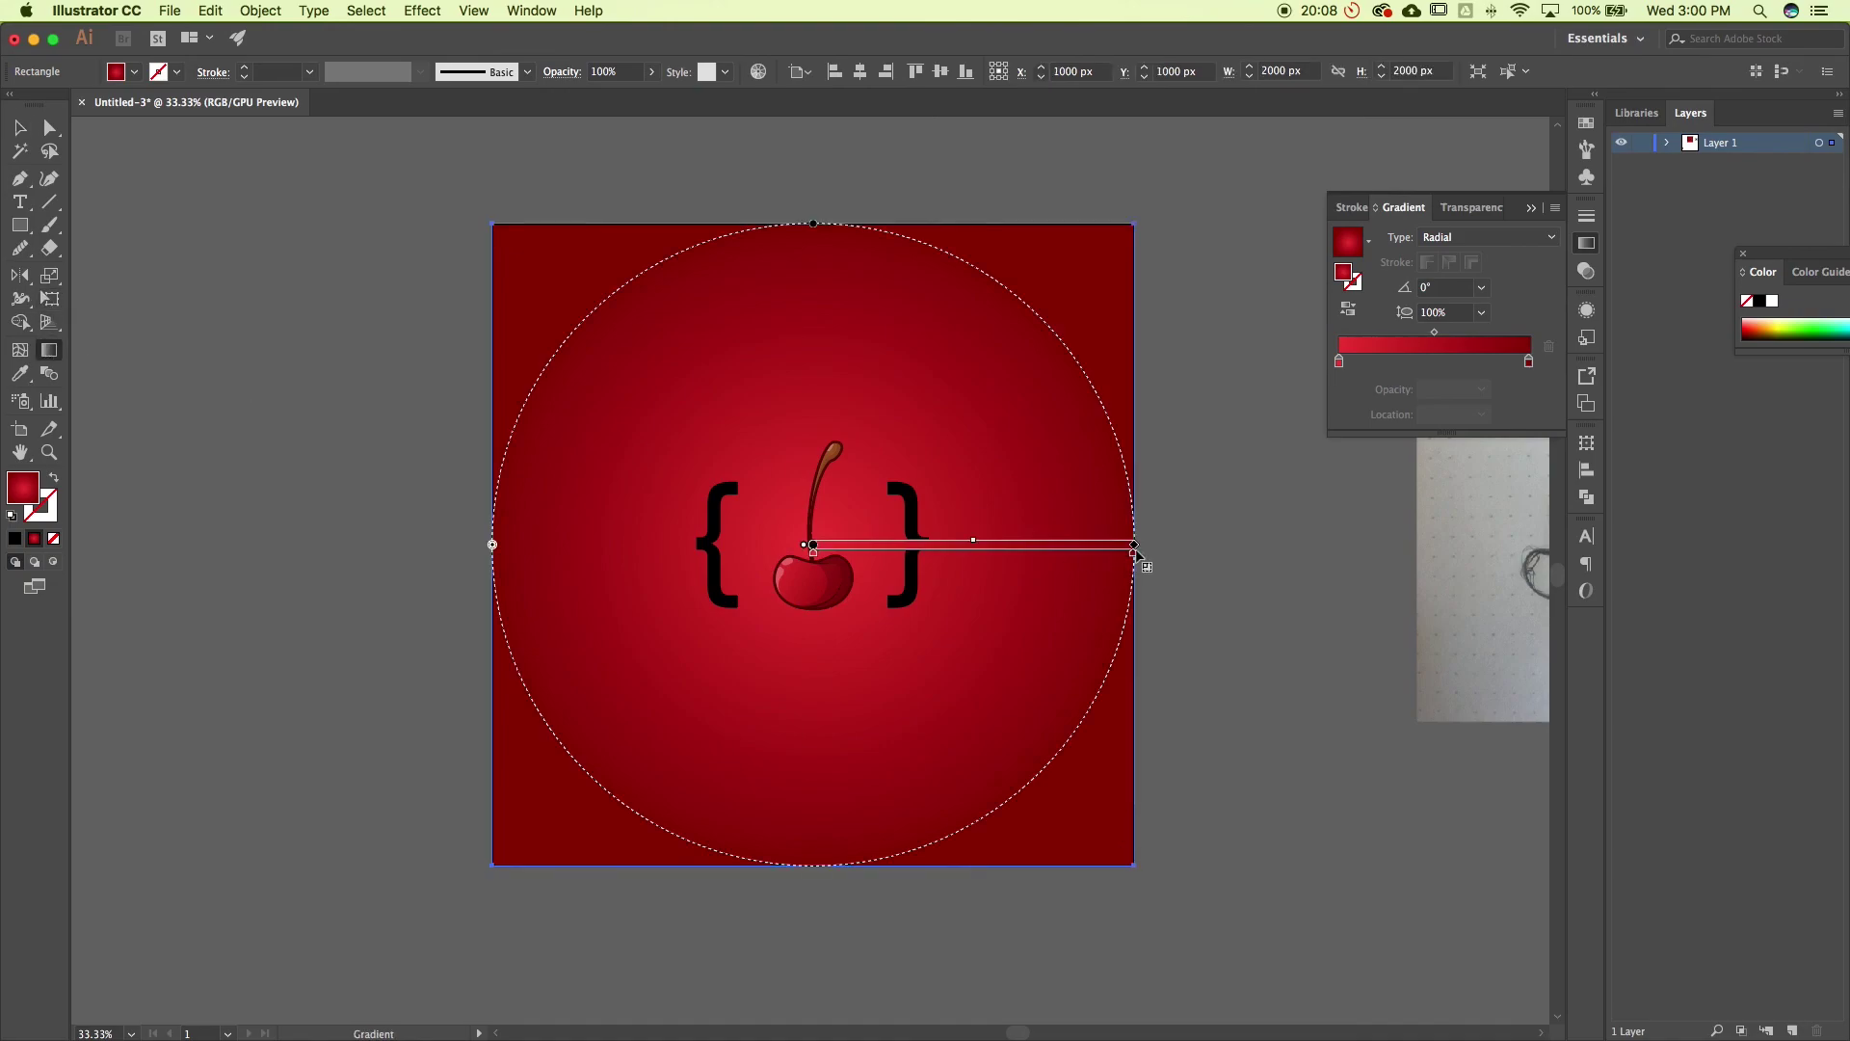
pyautogui.moveTo(1135, 549); pyautogui.dragTo(1270, 545)
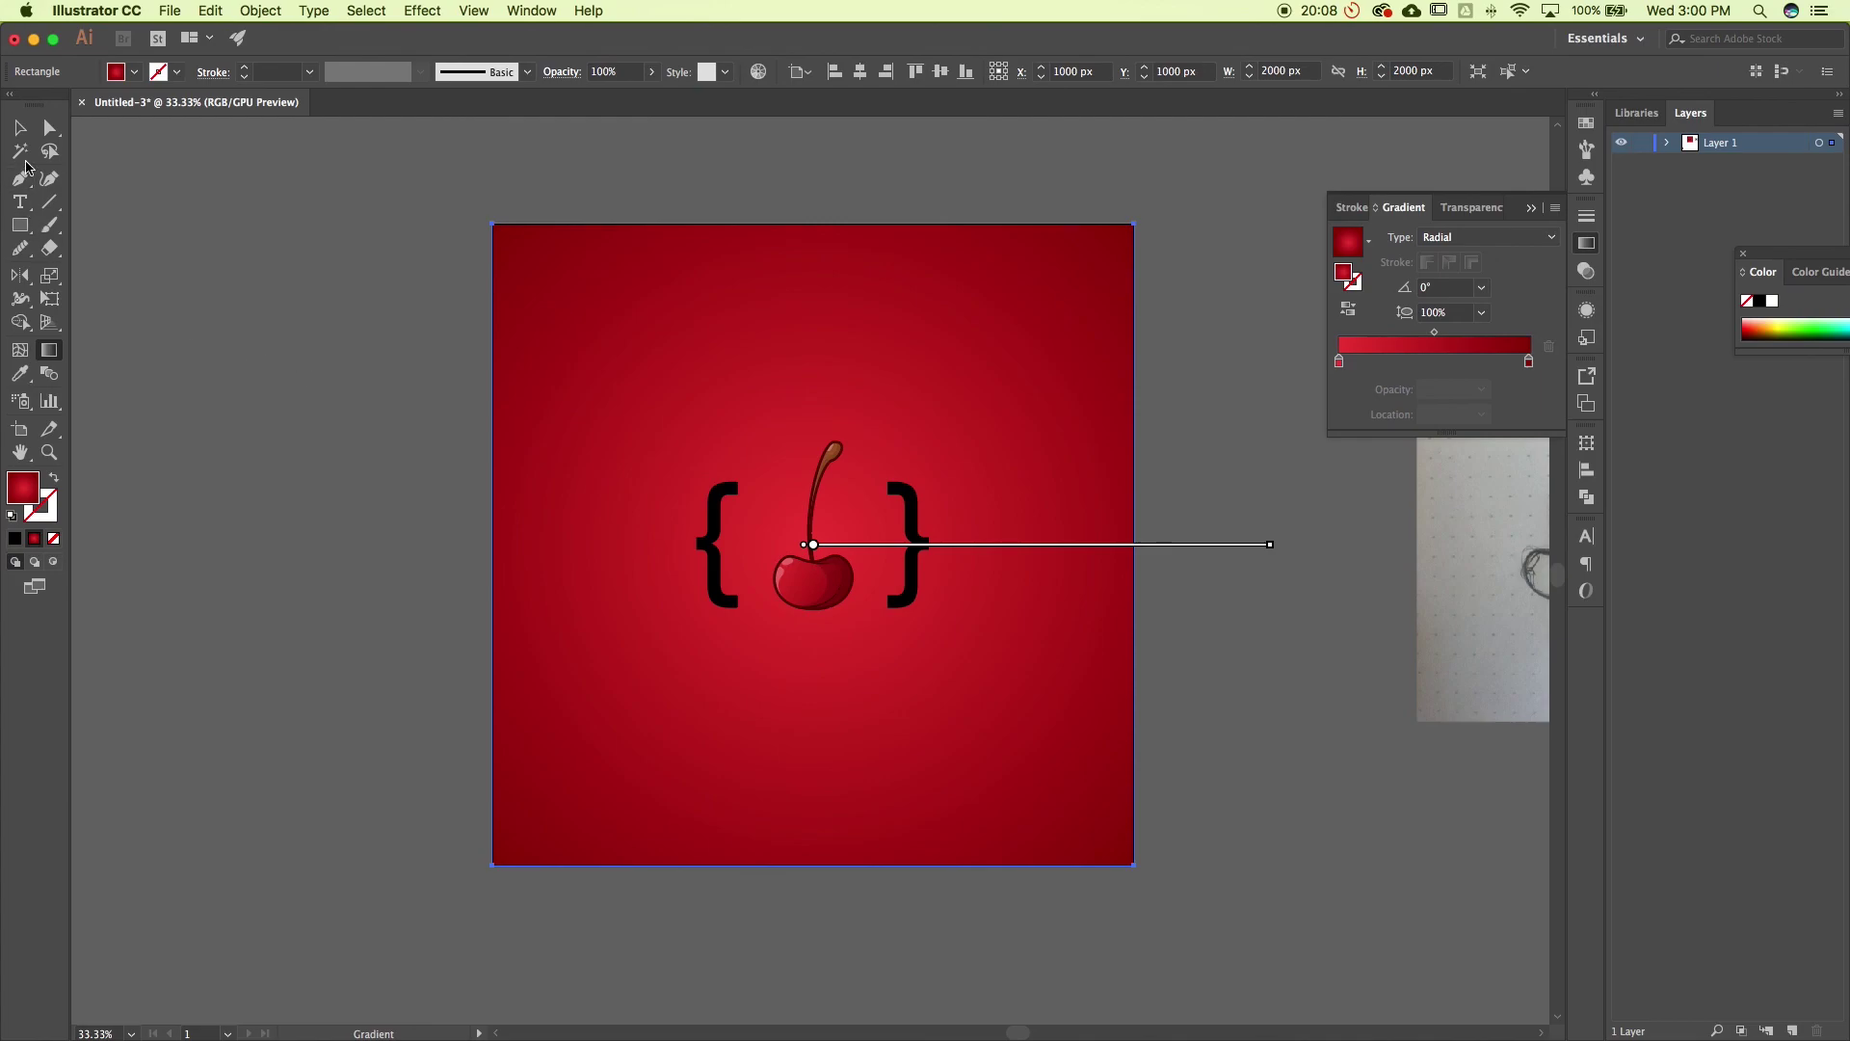
pyautogui.click(20, 129)
pyautogui.press('super+shift+a')
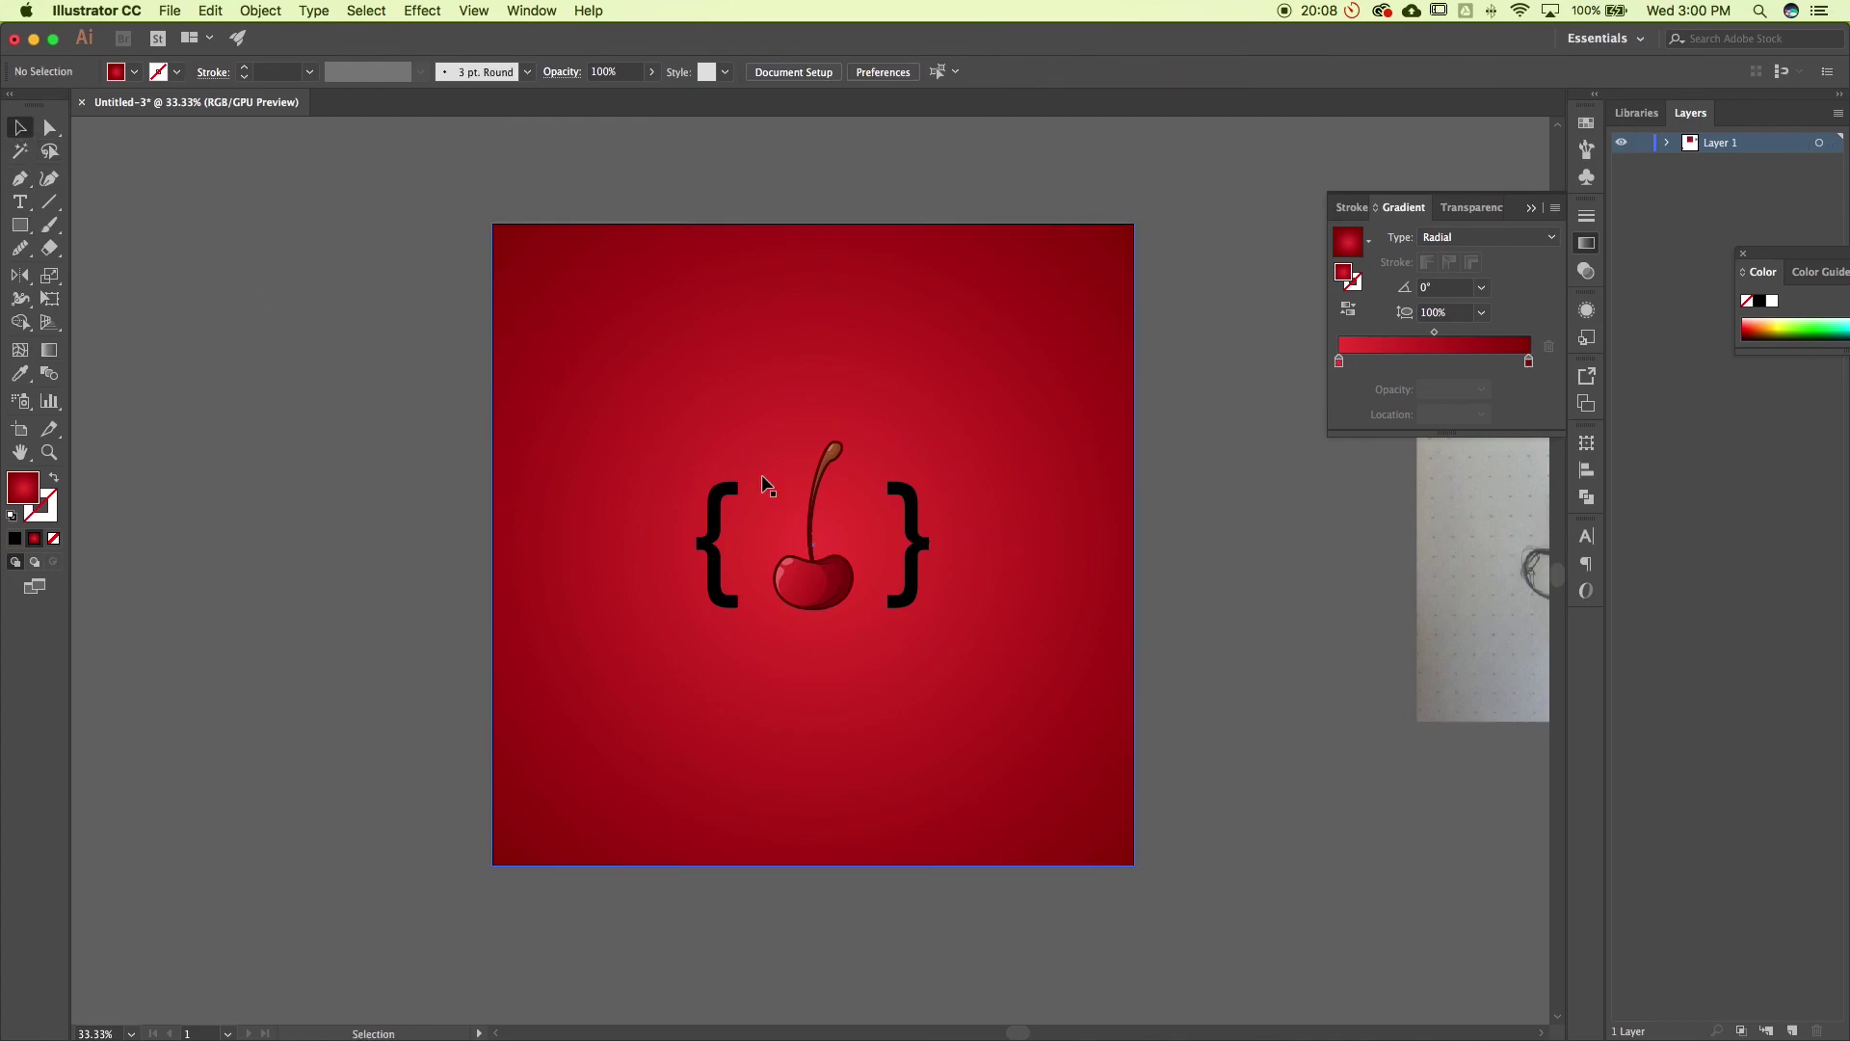
pyautogui.click(1587, 245)
# Fill the curly brace text with the white swatch, then deselect and zoom in
pyautogui.click(916, 538)
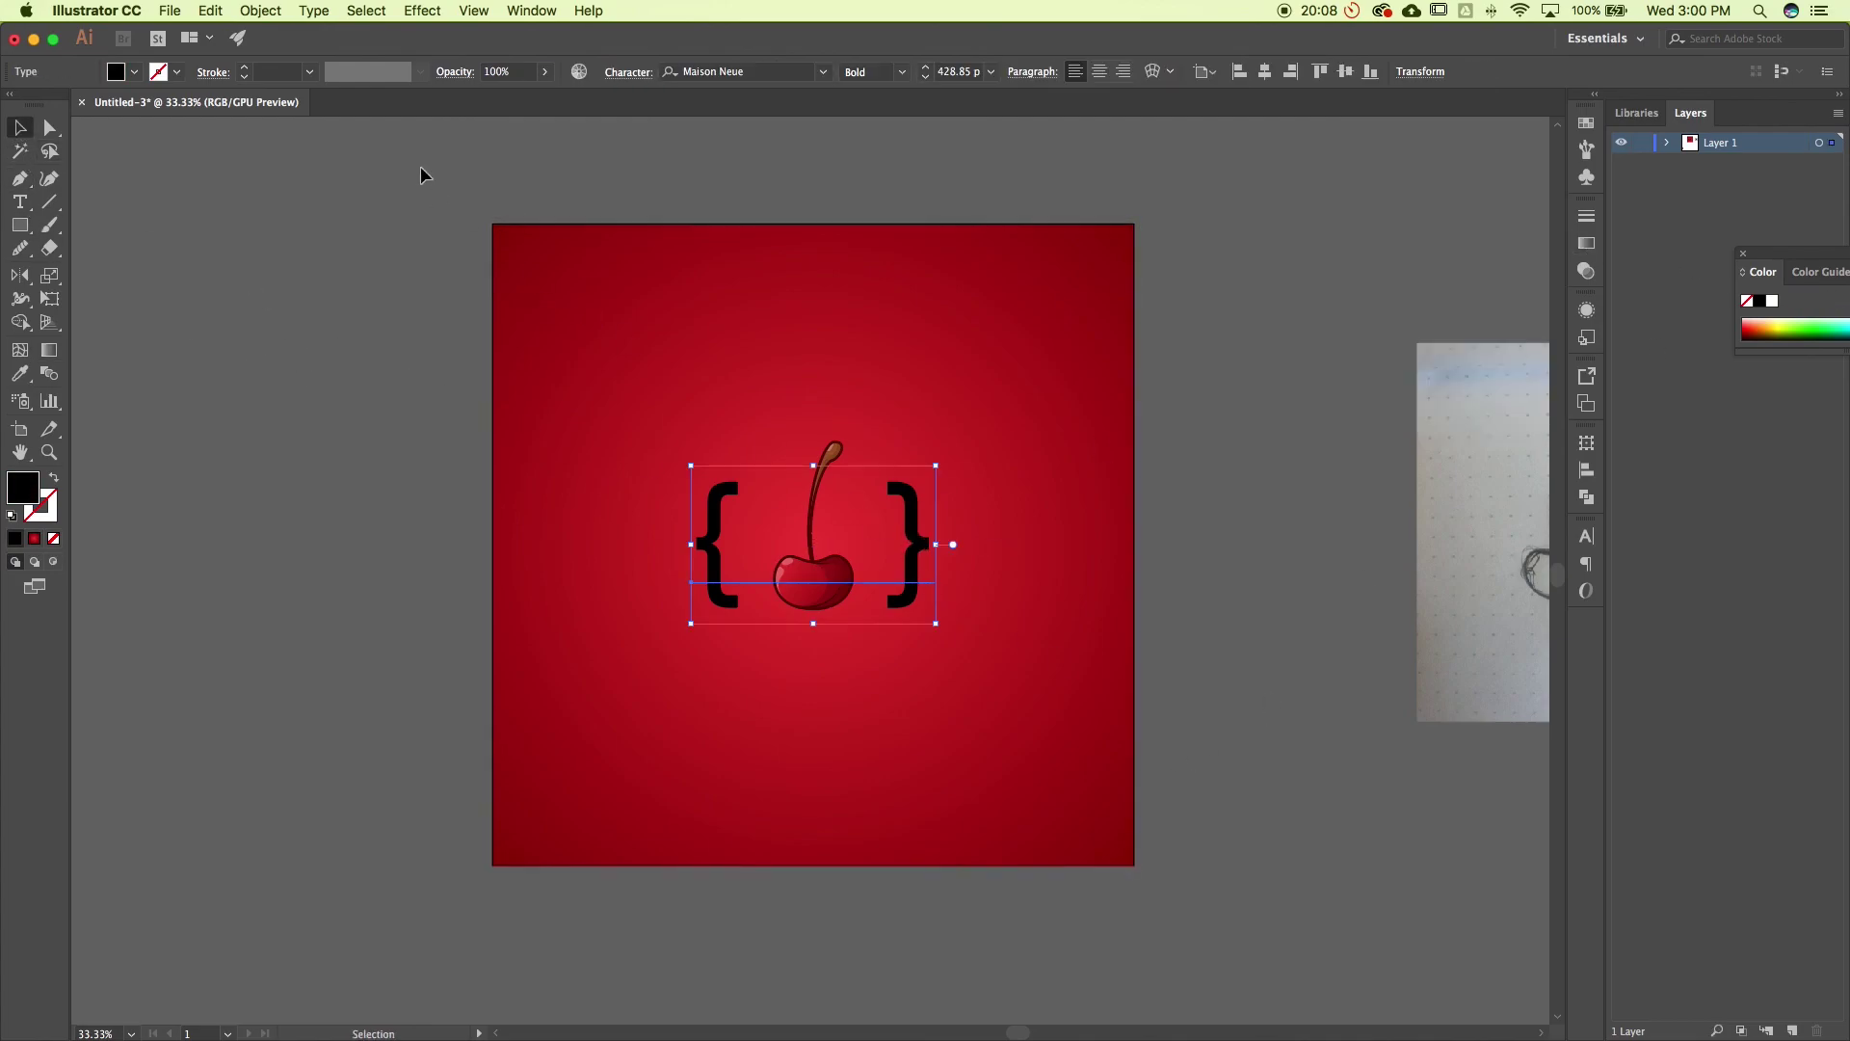
pyautogui.click(135, 71)
pyautogui.click(45, 121)
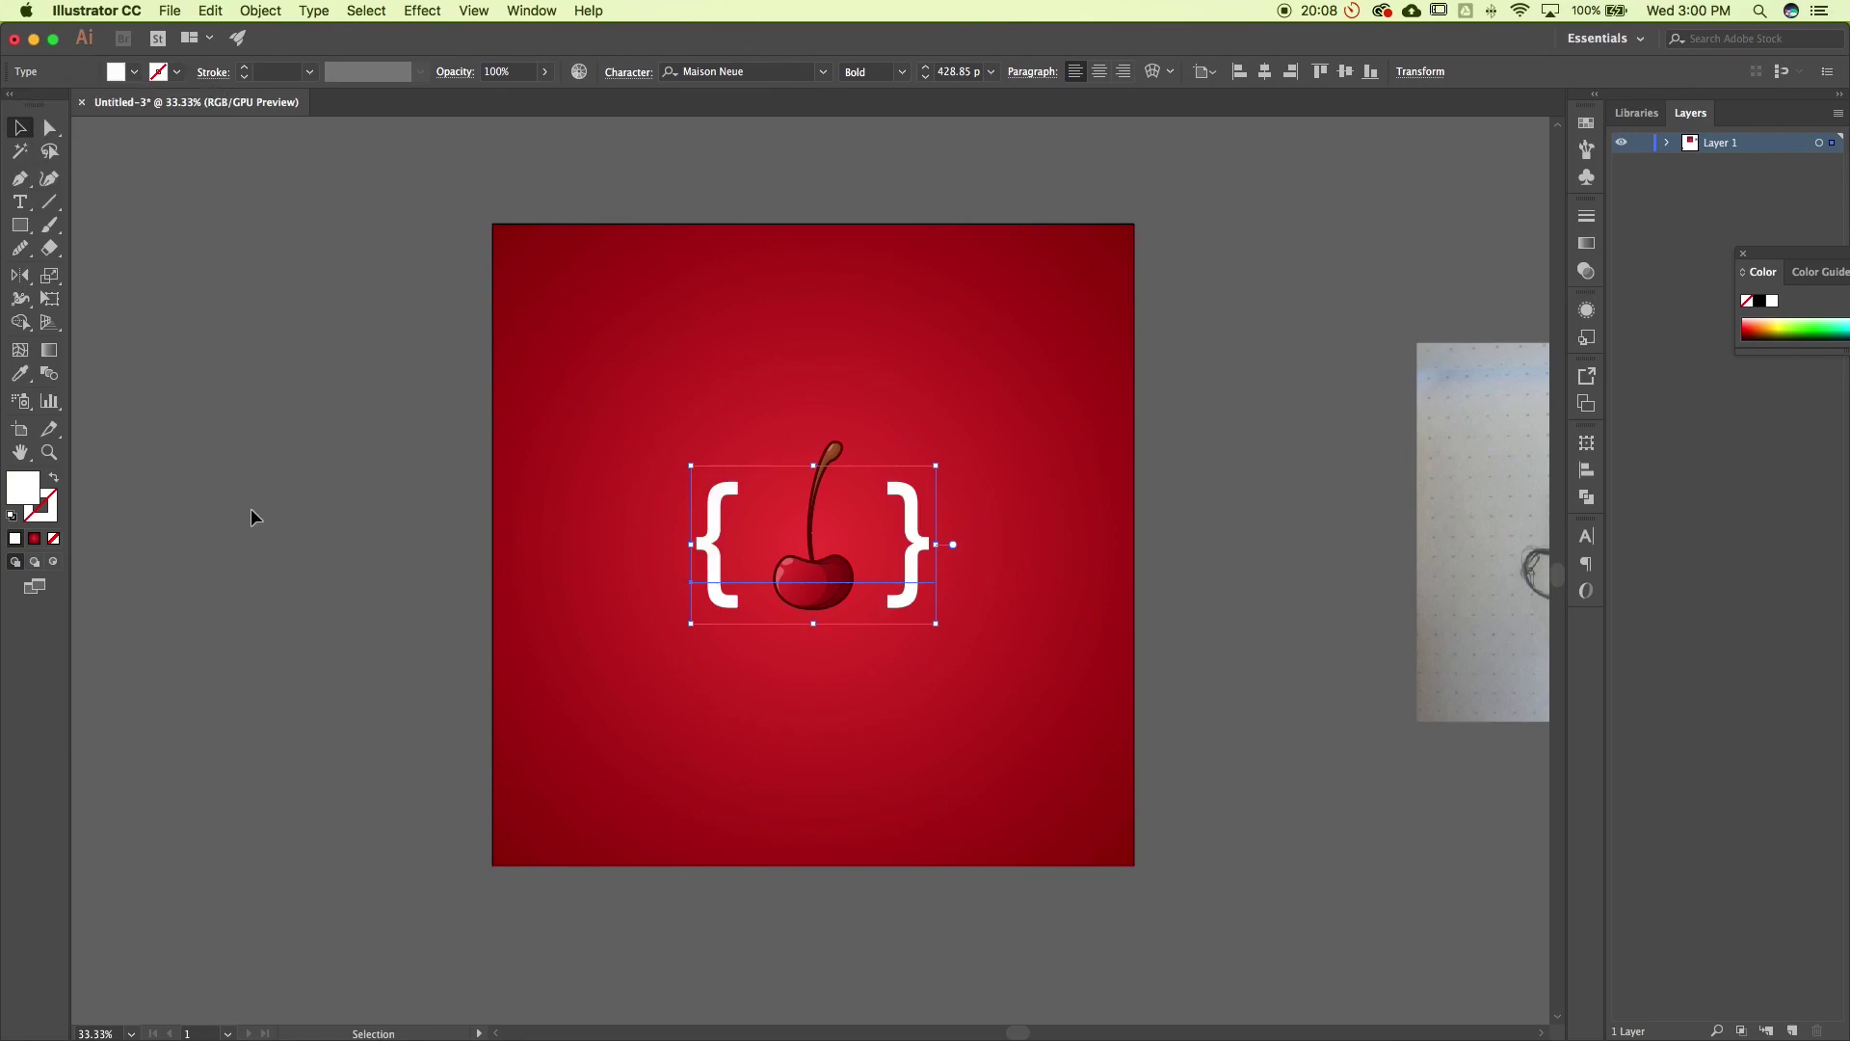
pyautogui.press('super+shift+a')
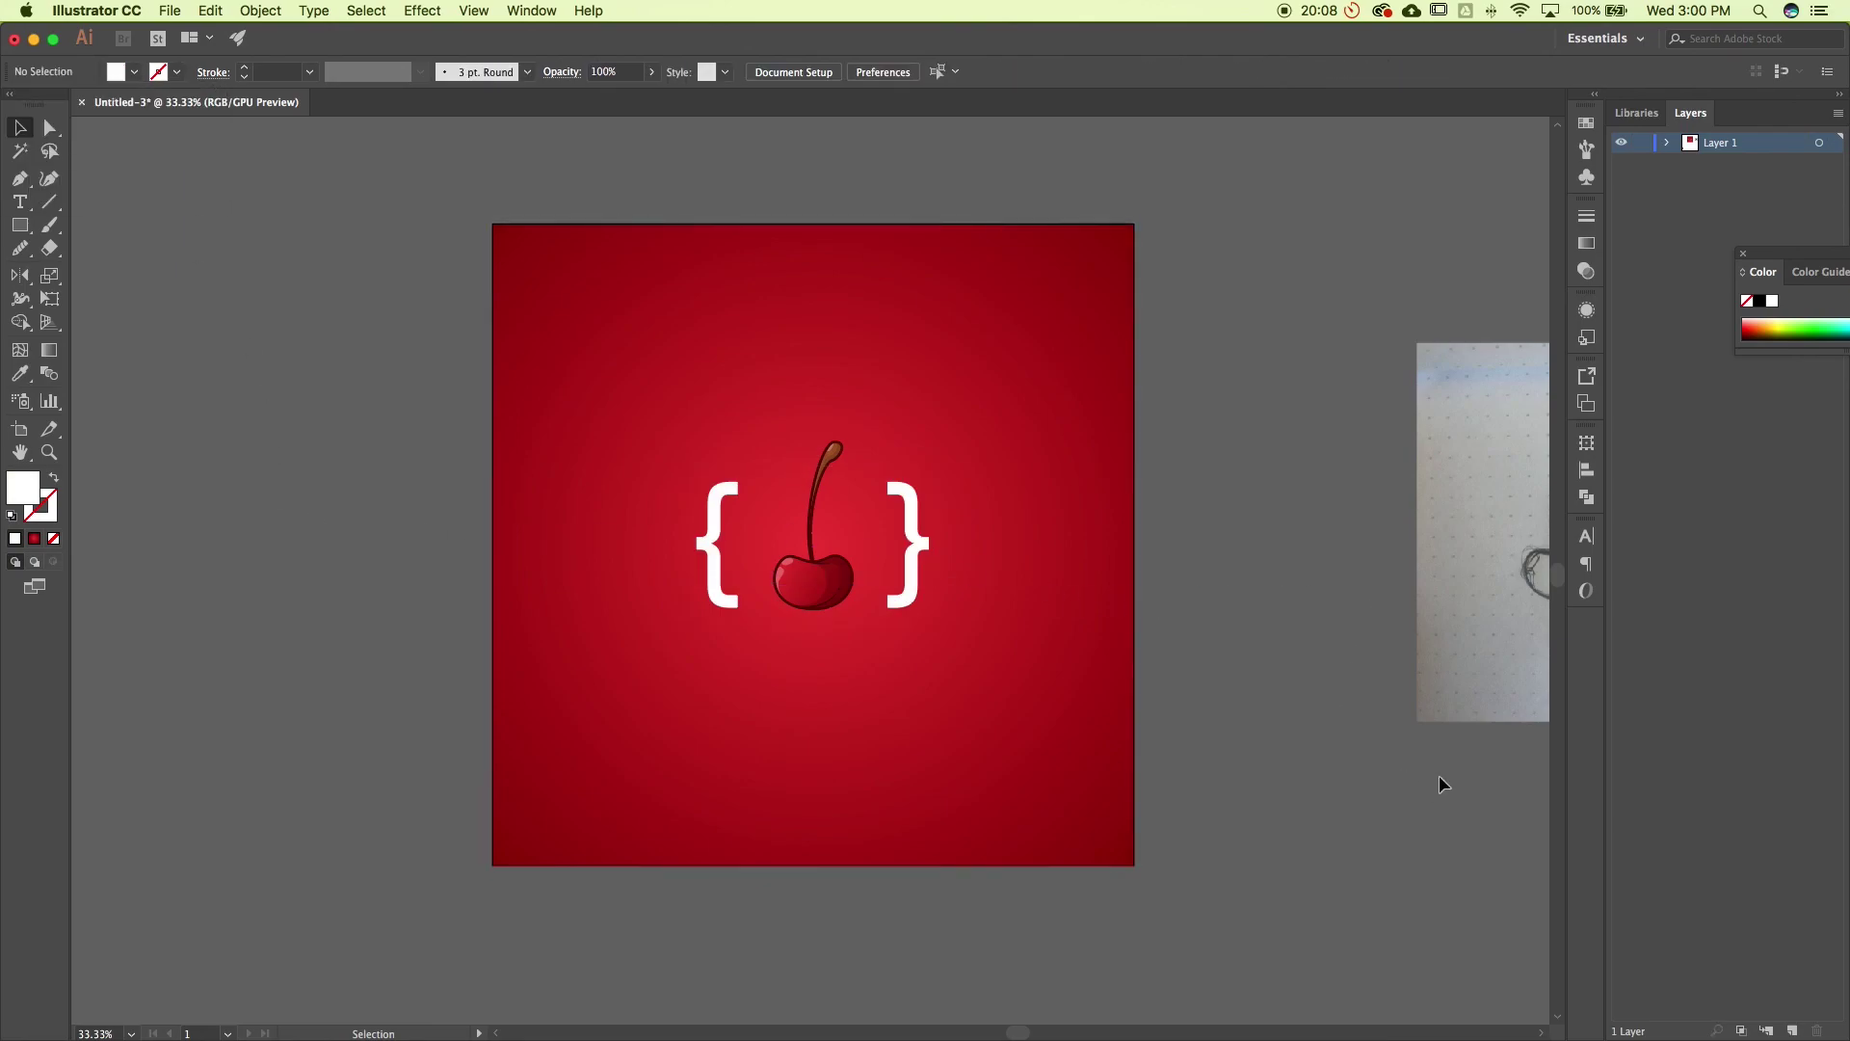
pyautogui.press('super+equal')
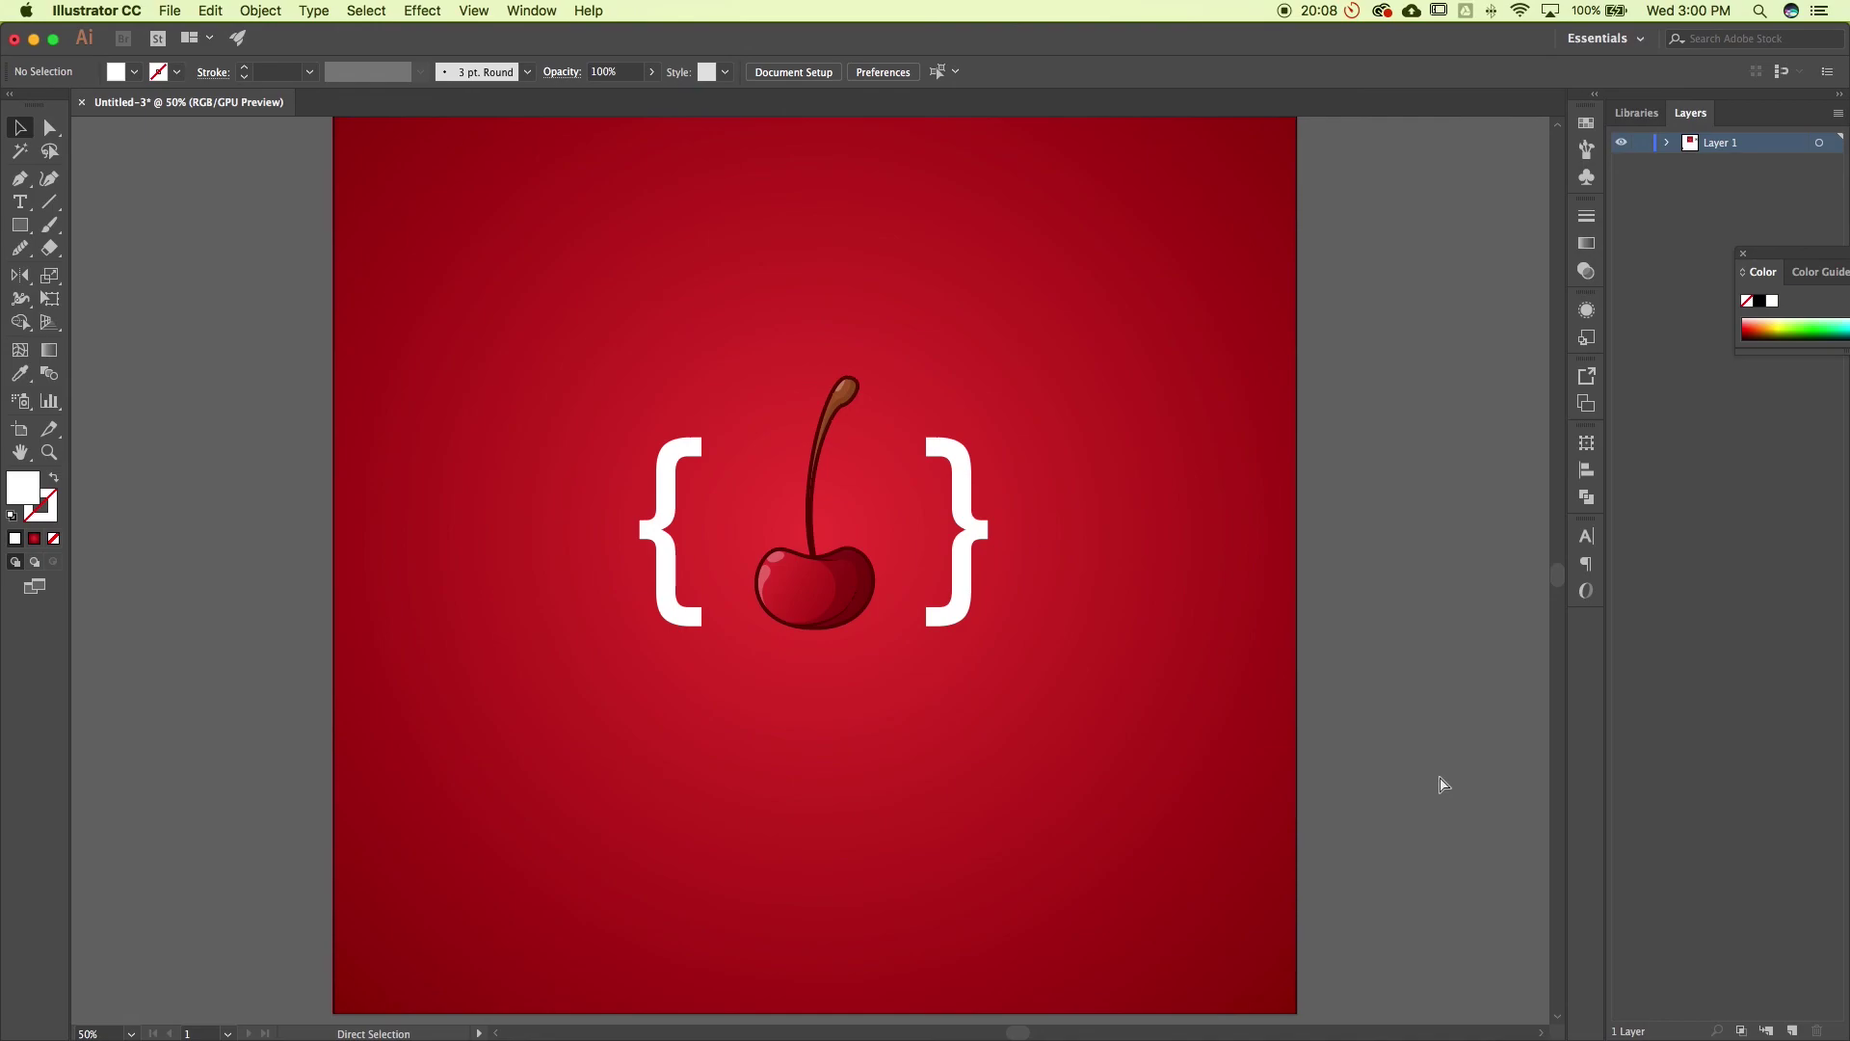